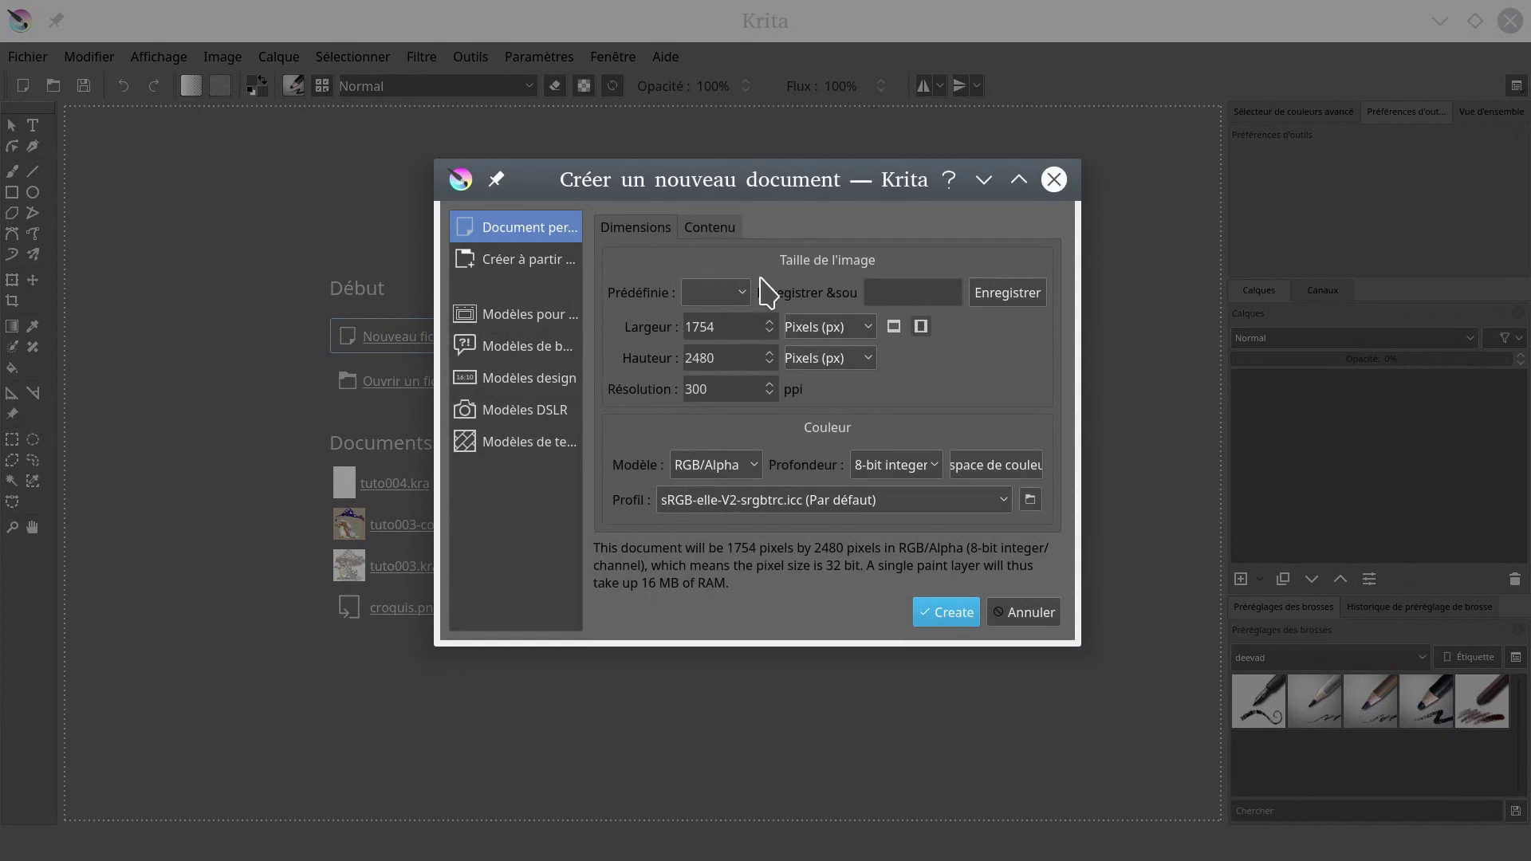
# - Create the new 1754 × 2480 px document at 300 ppi and switch to the Default workspace
pyautogui.click(953, 615)
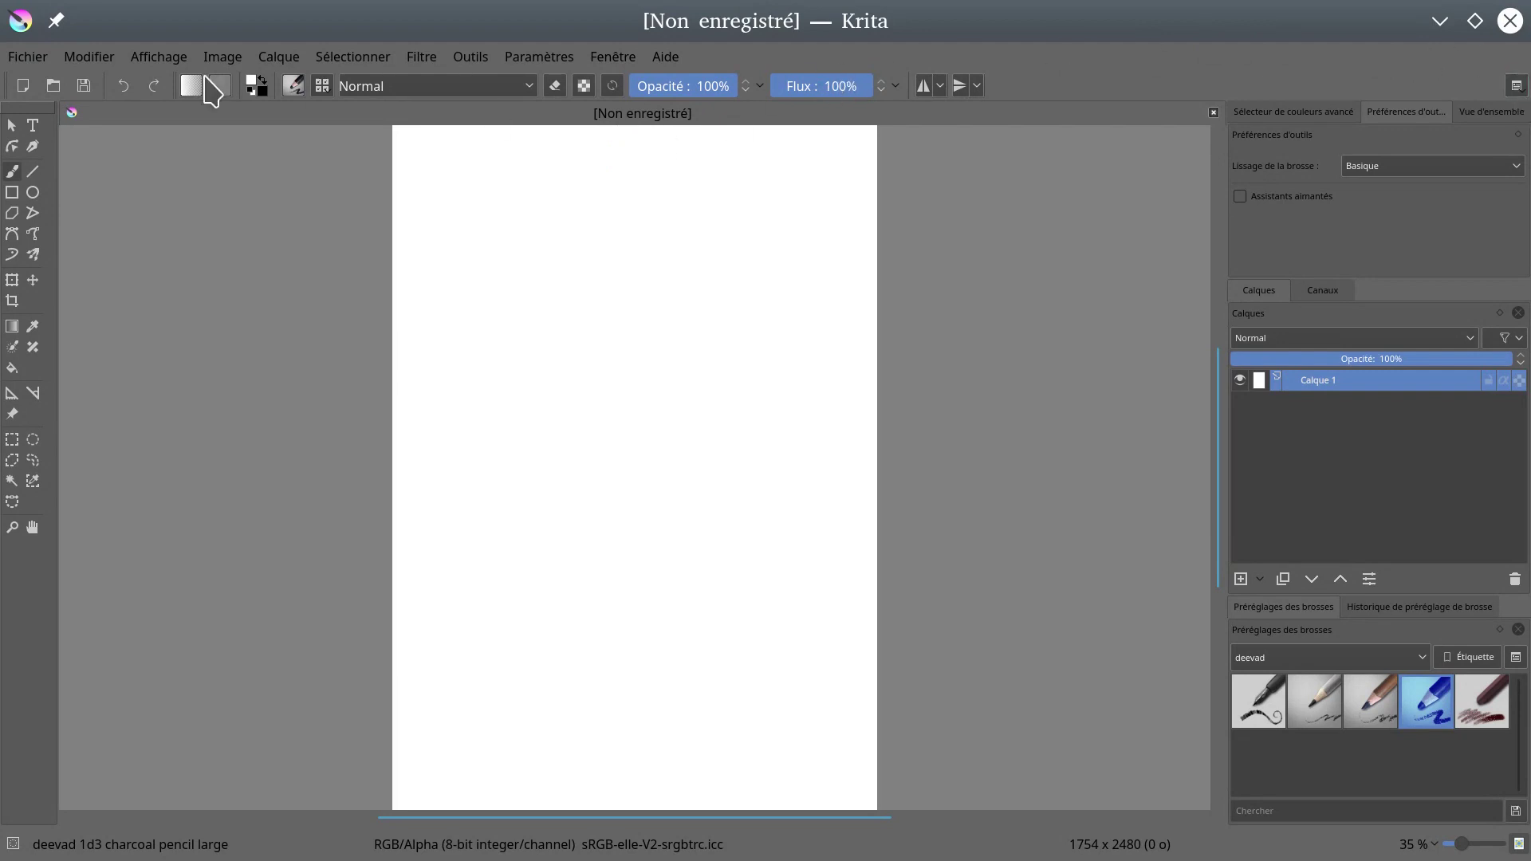
pyautogui.click(1517, 85)
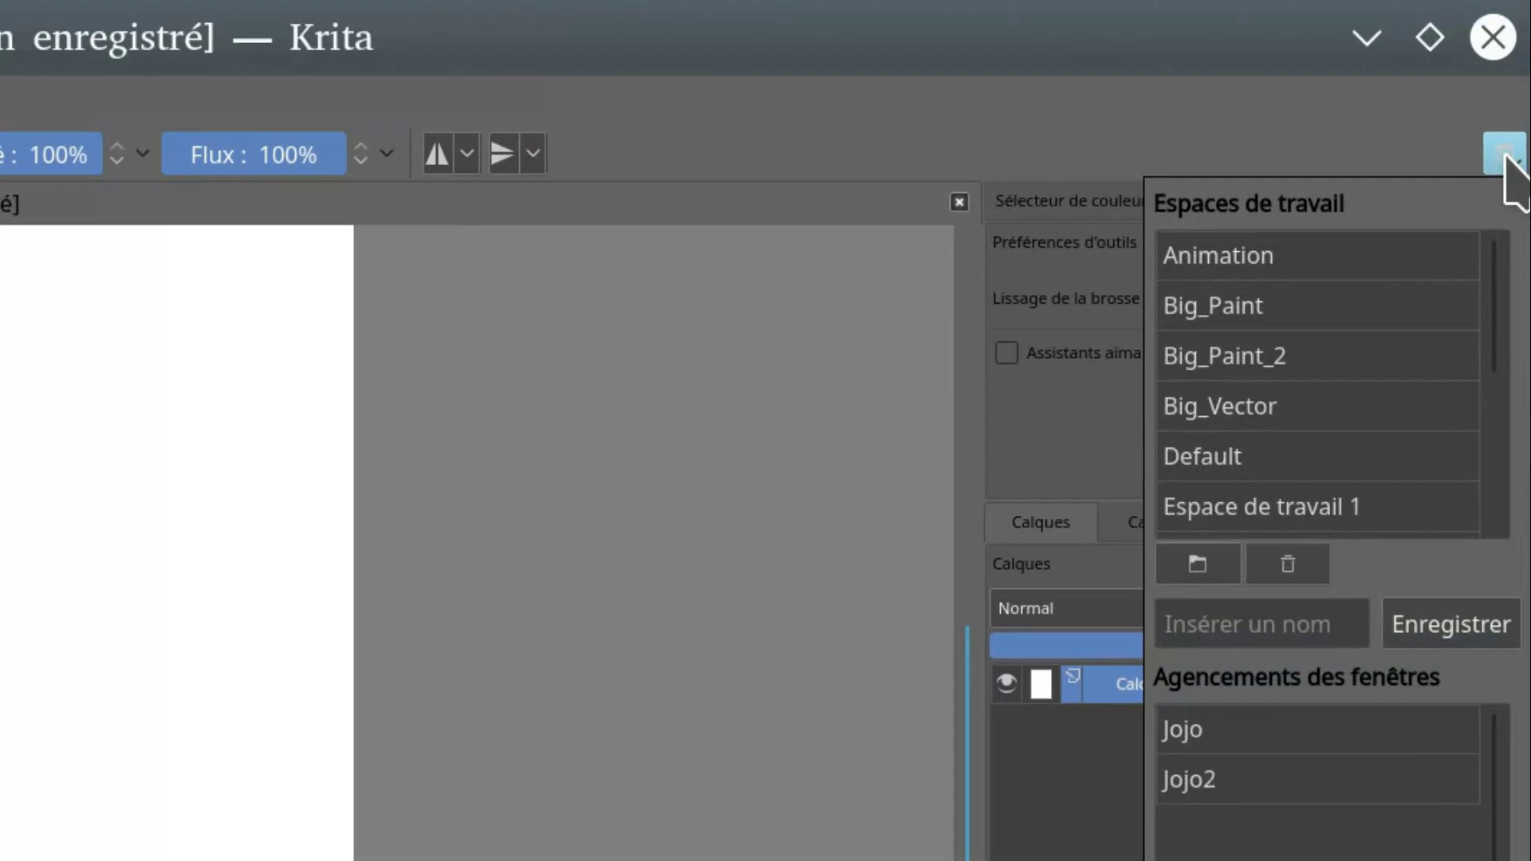
pyautogui.click(1510, 164)
pyautogui.click(1511, 167)
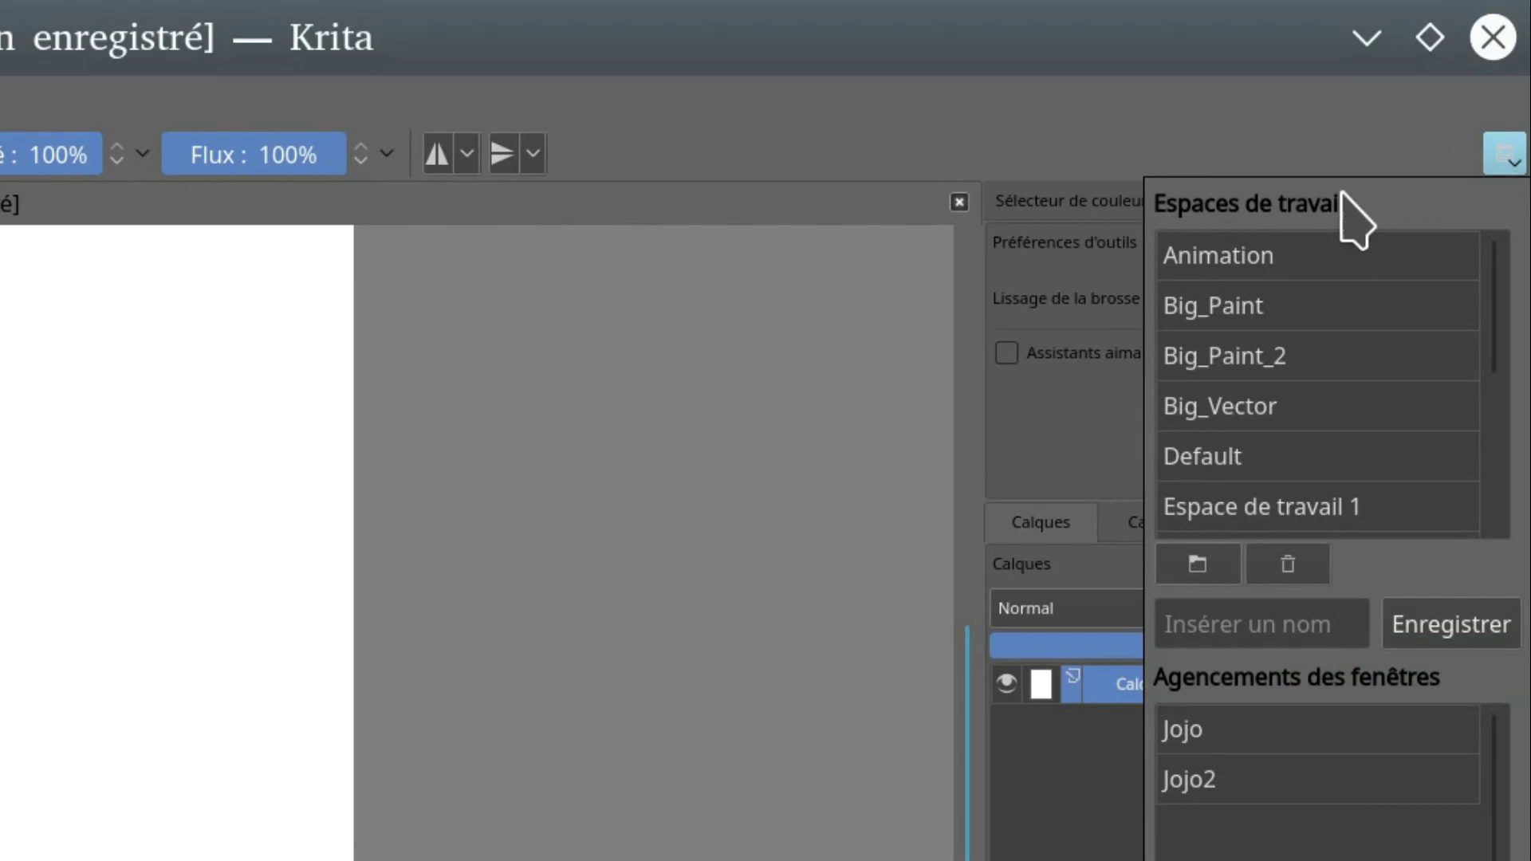
pyautogui.click(1216, 461)
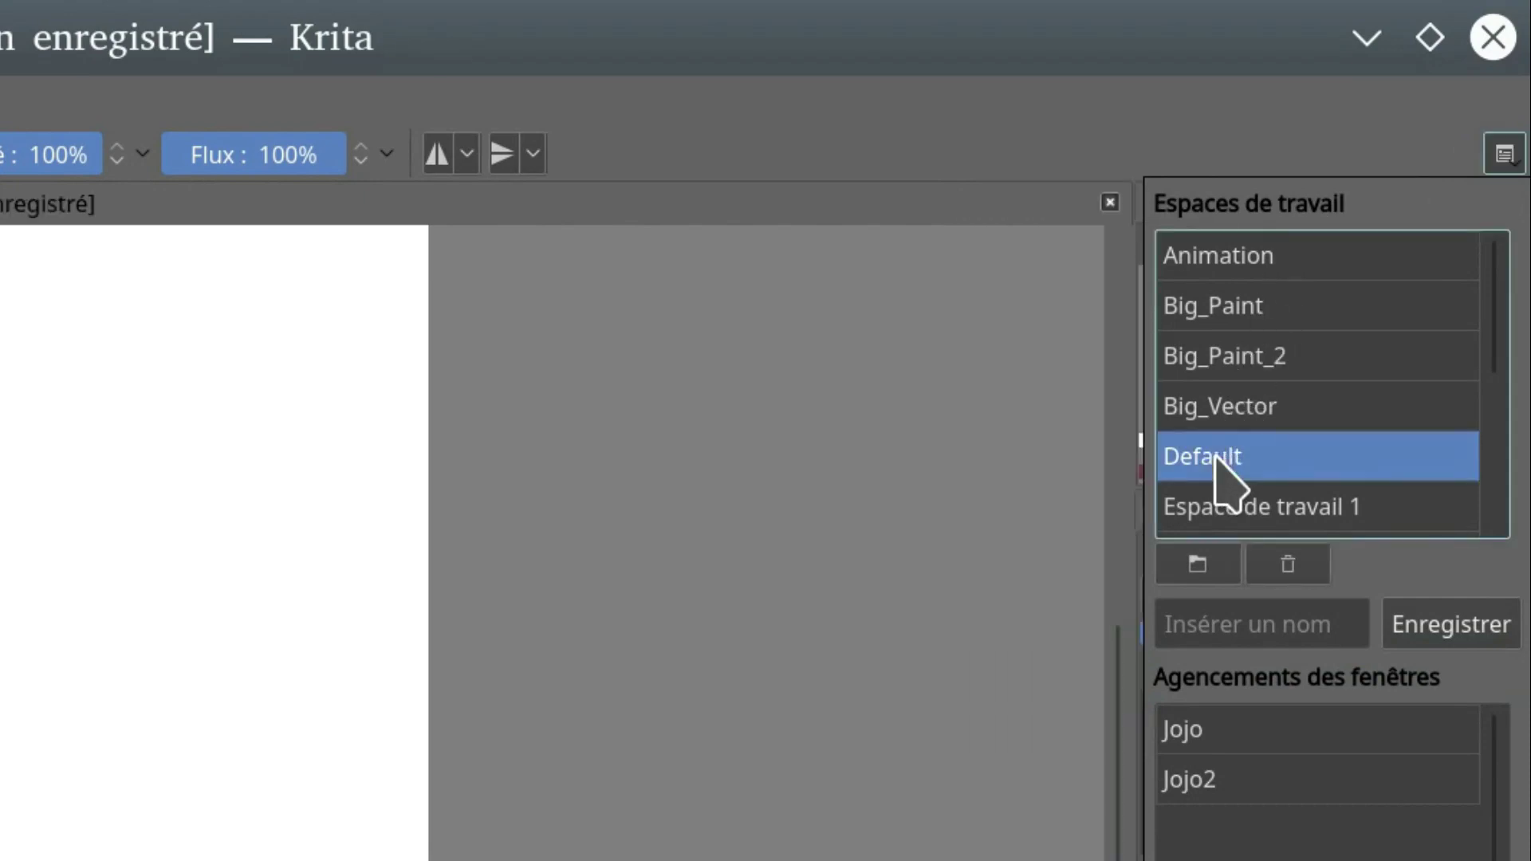
pyautogui.click(1432, 156)
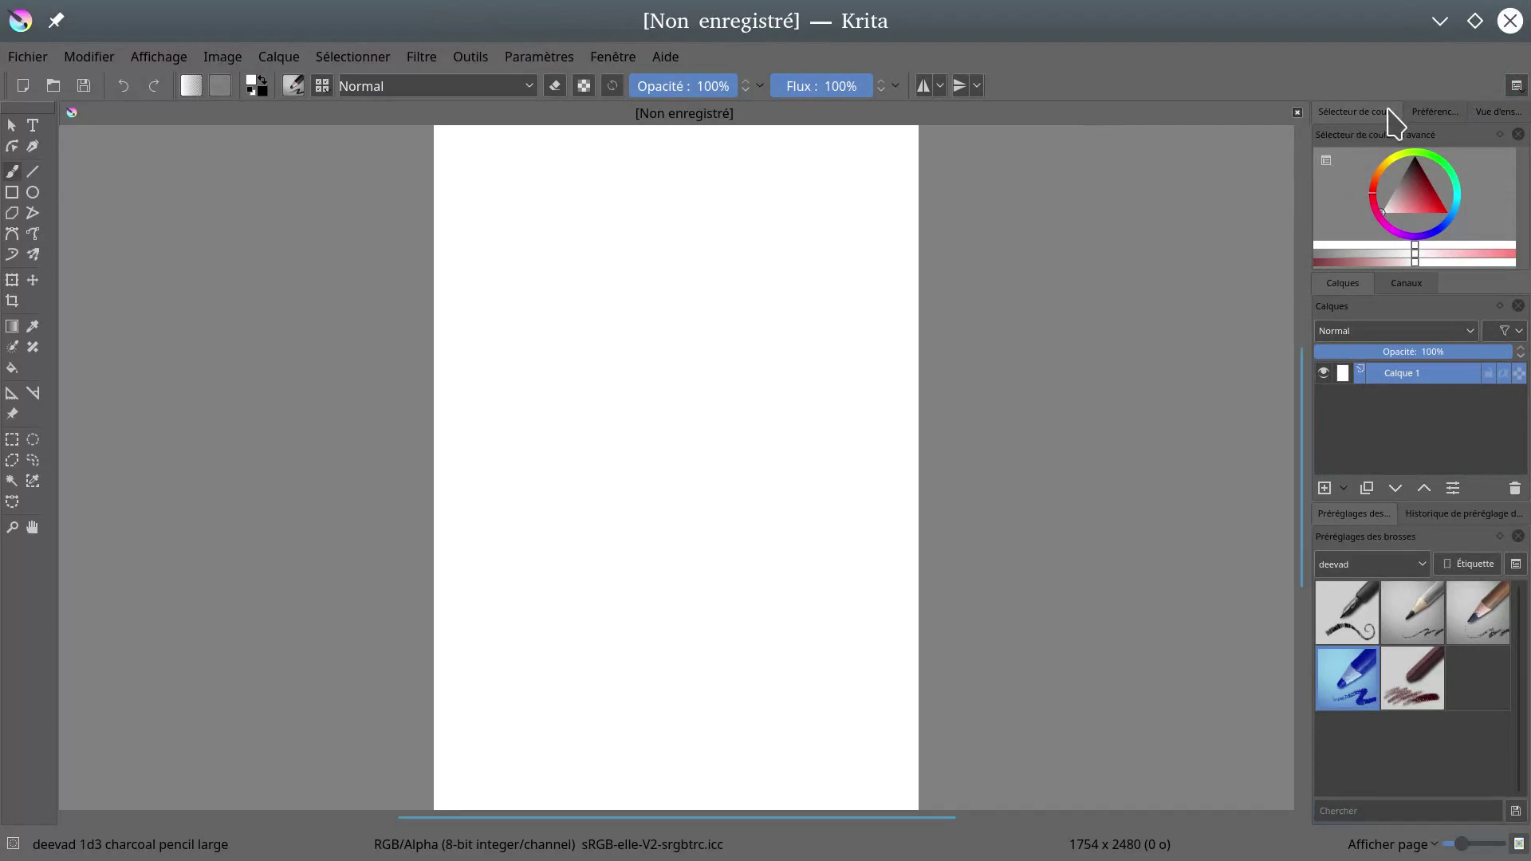
# - Arrange the dockers with a wider column and a taller Calques docker, keeping Préférences d'outils in front
pyautogui.moveTo(1306, 188); pyautogui.dragTo(1197, 201)
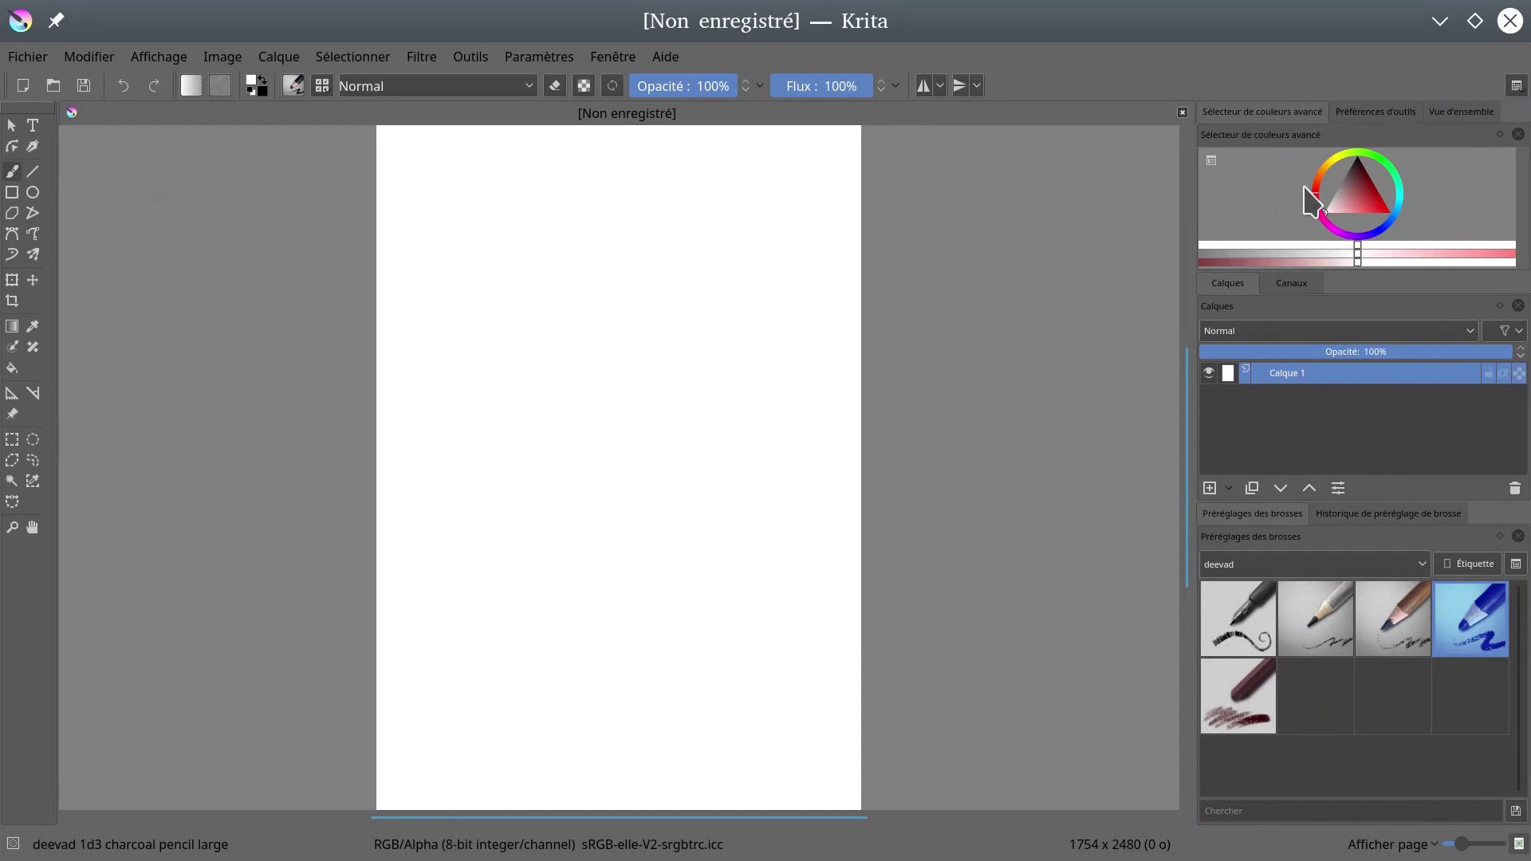
pyautogui.click(1460, 116)
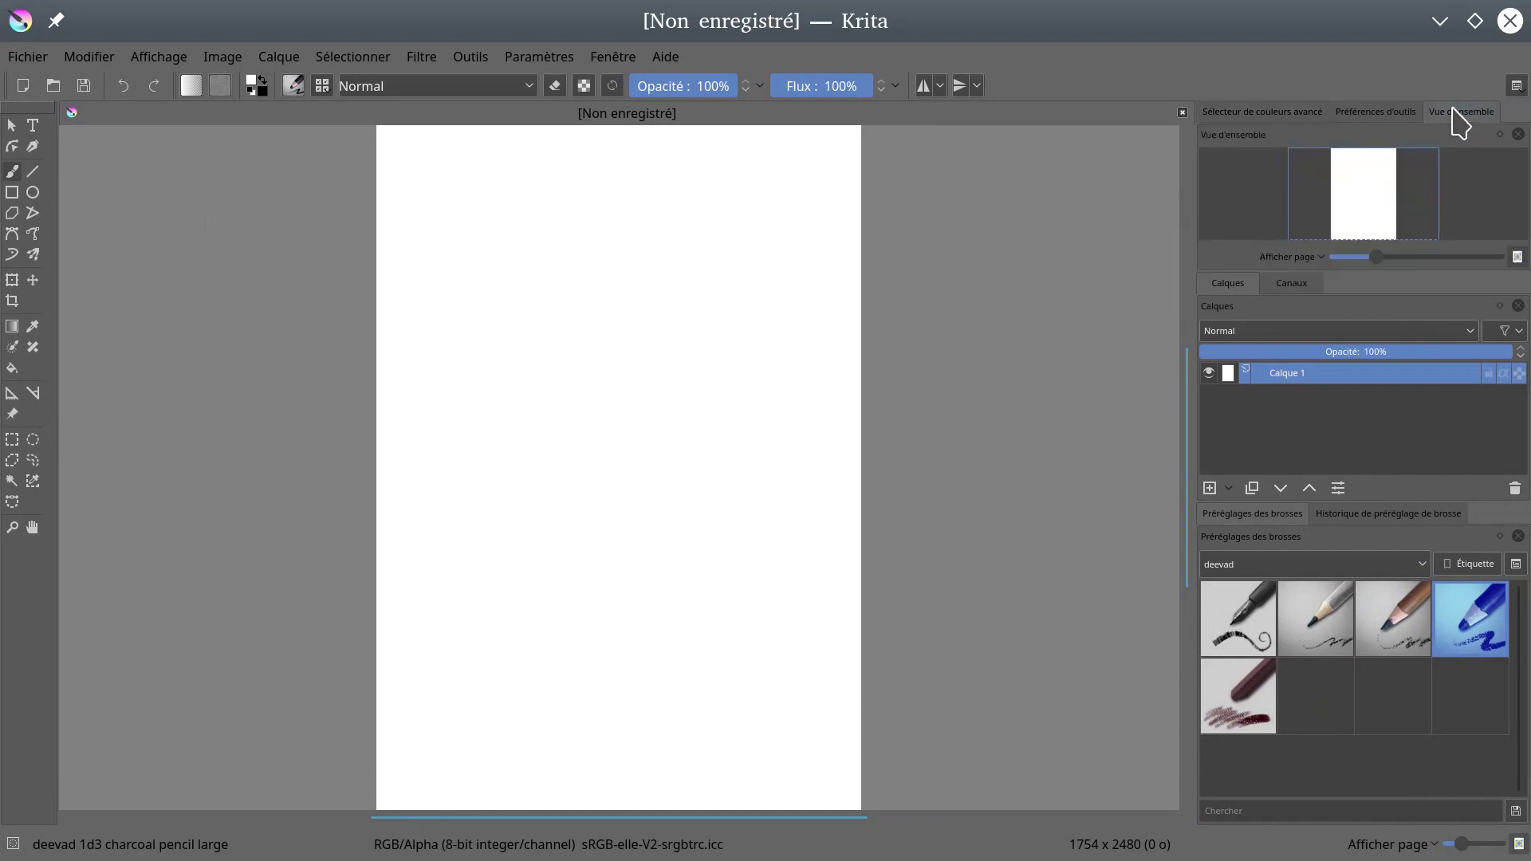
pyautogui.click(1377, 118)
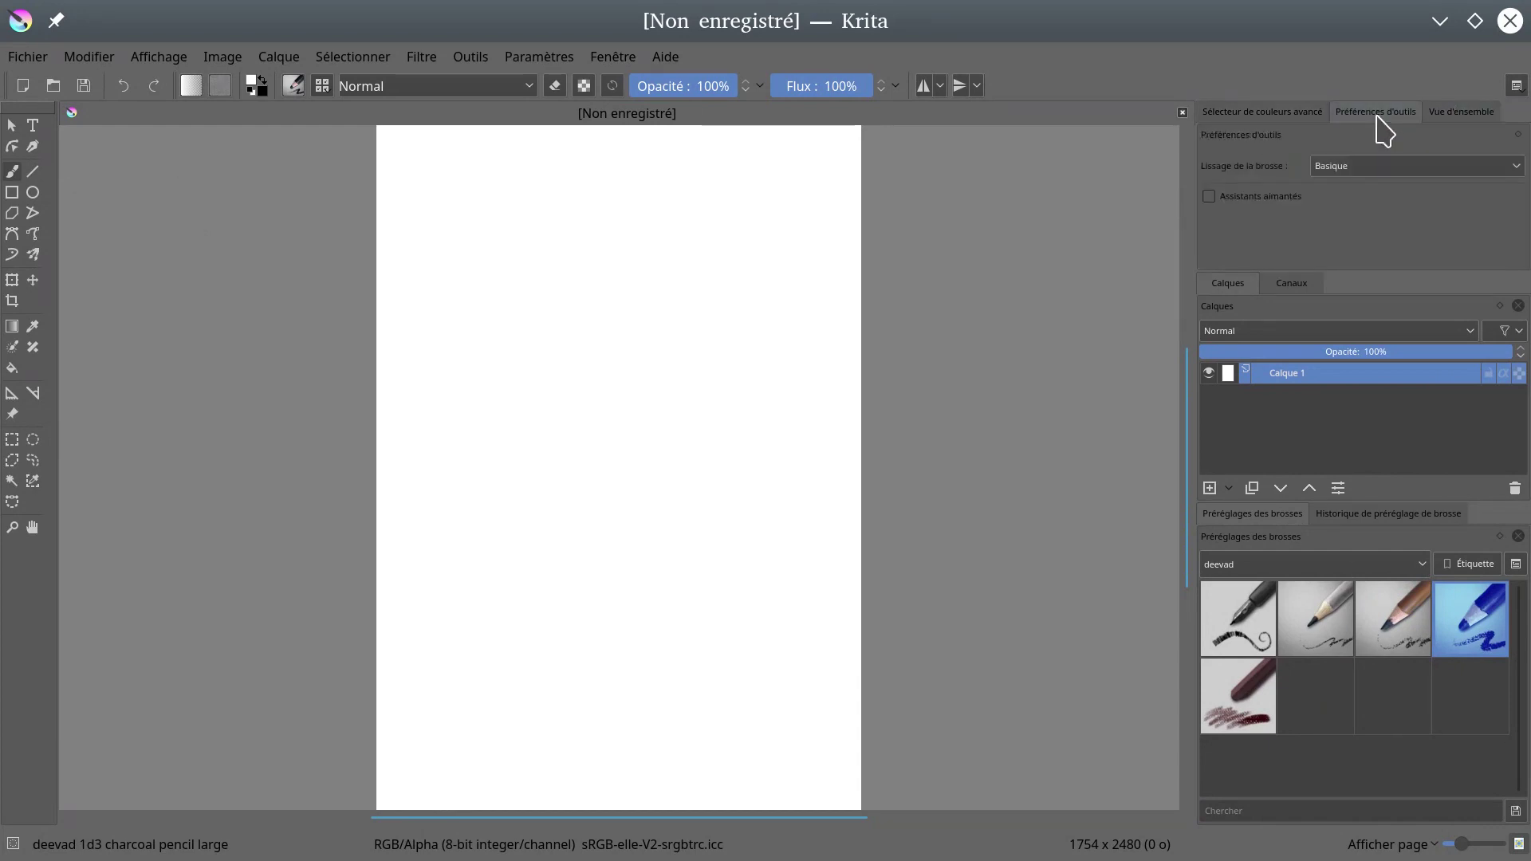
pyautogui.click(1267, 115)
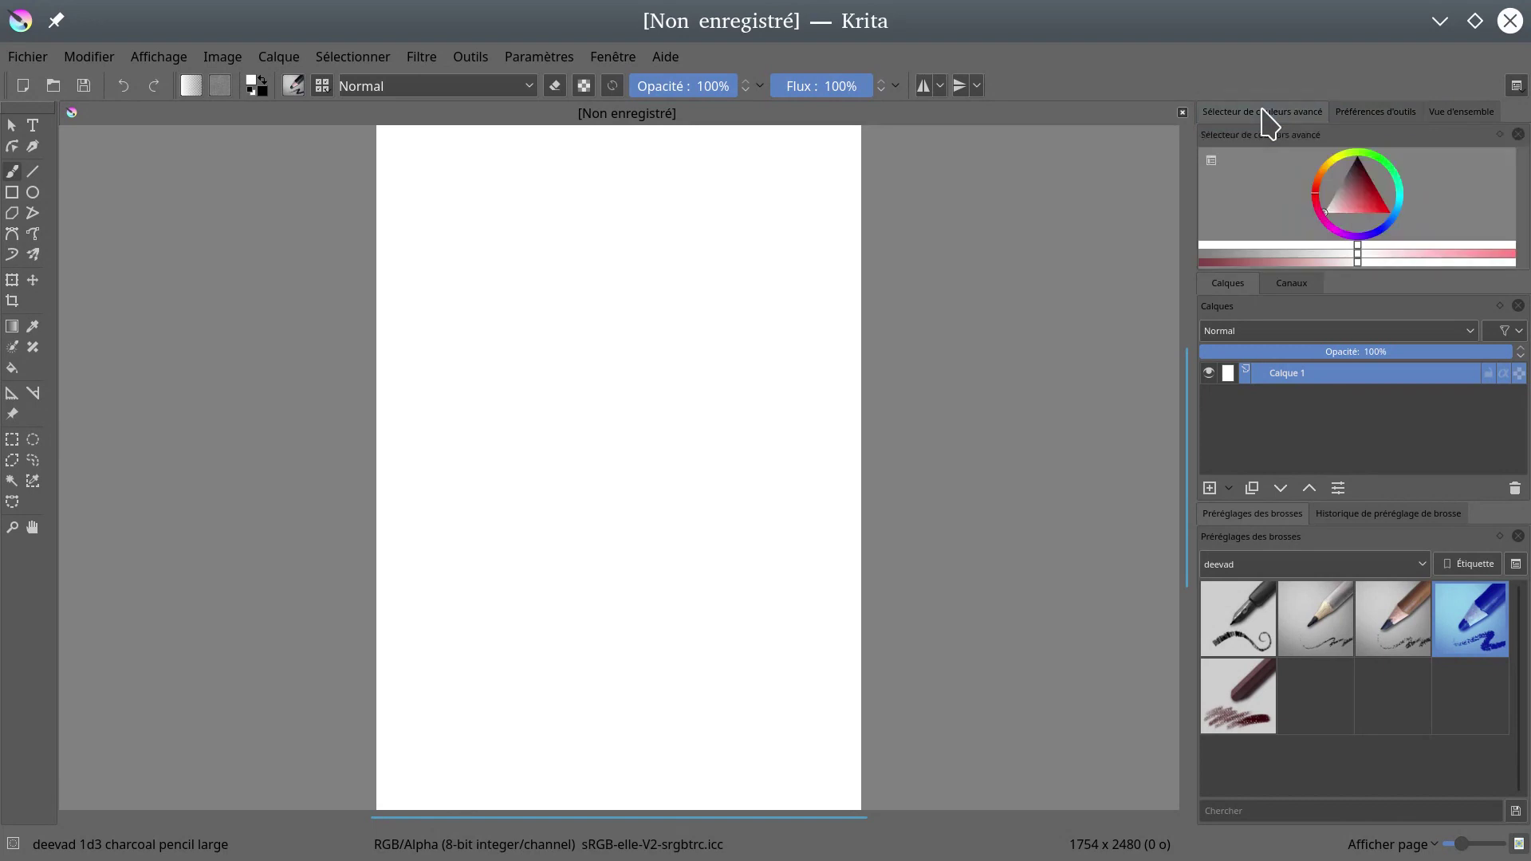
pyautogui.click(1366, 116)
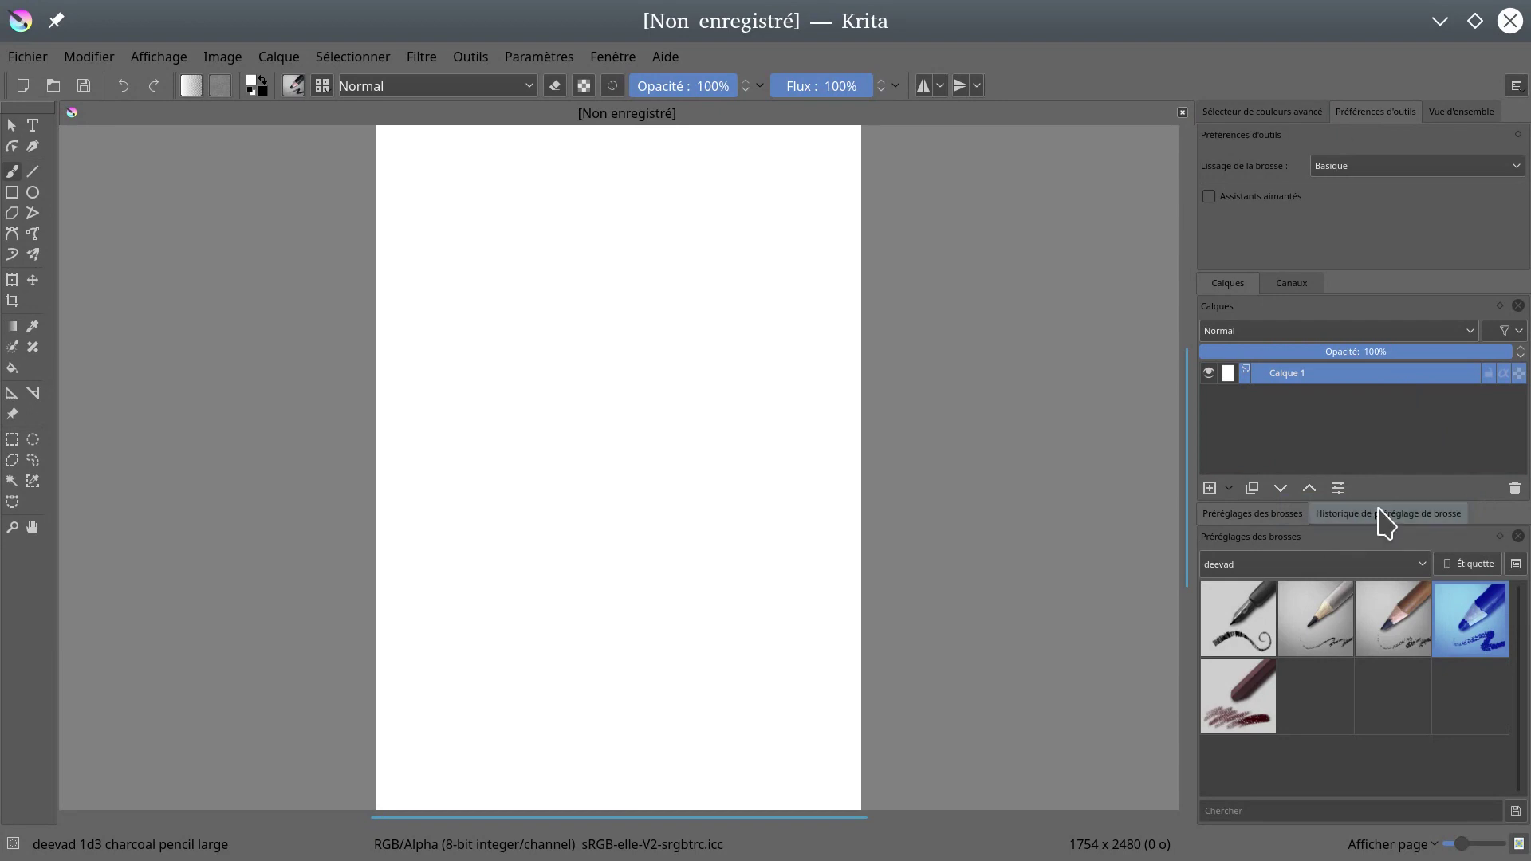
pyautogui.moveTo(1379, 501); pyautogui.dragTo(1373, 560)
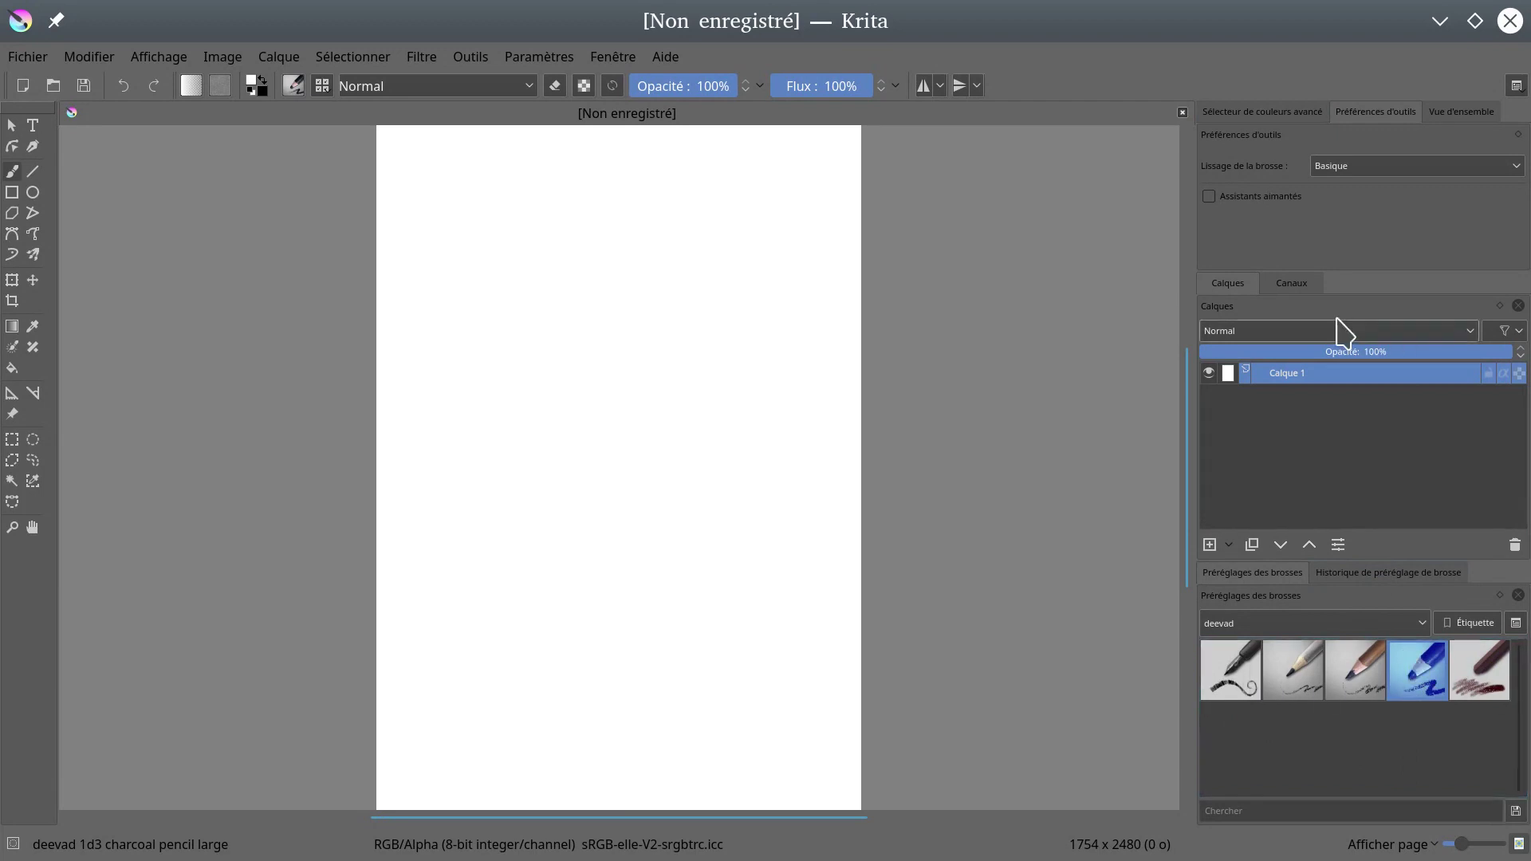
# - Examine the kinds of layers and masks that can be added above Calque 1
pyautogui.click(1224, 371)
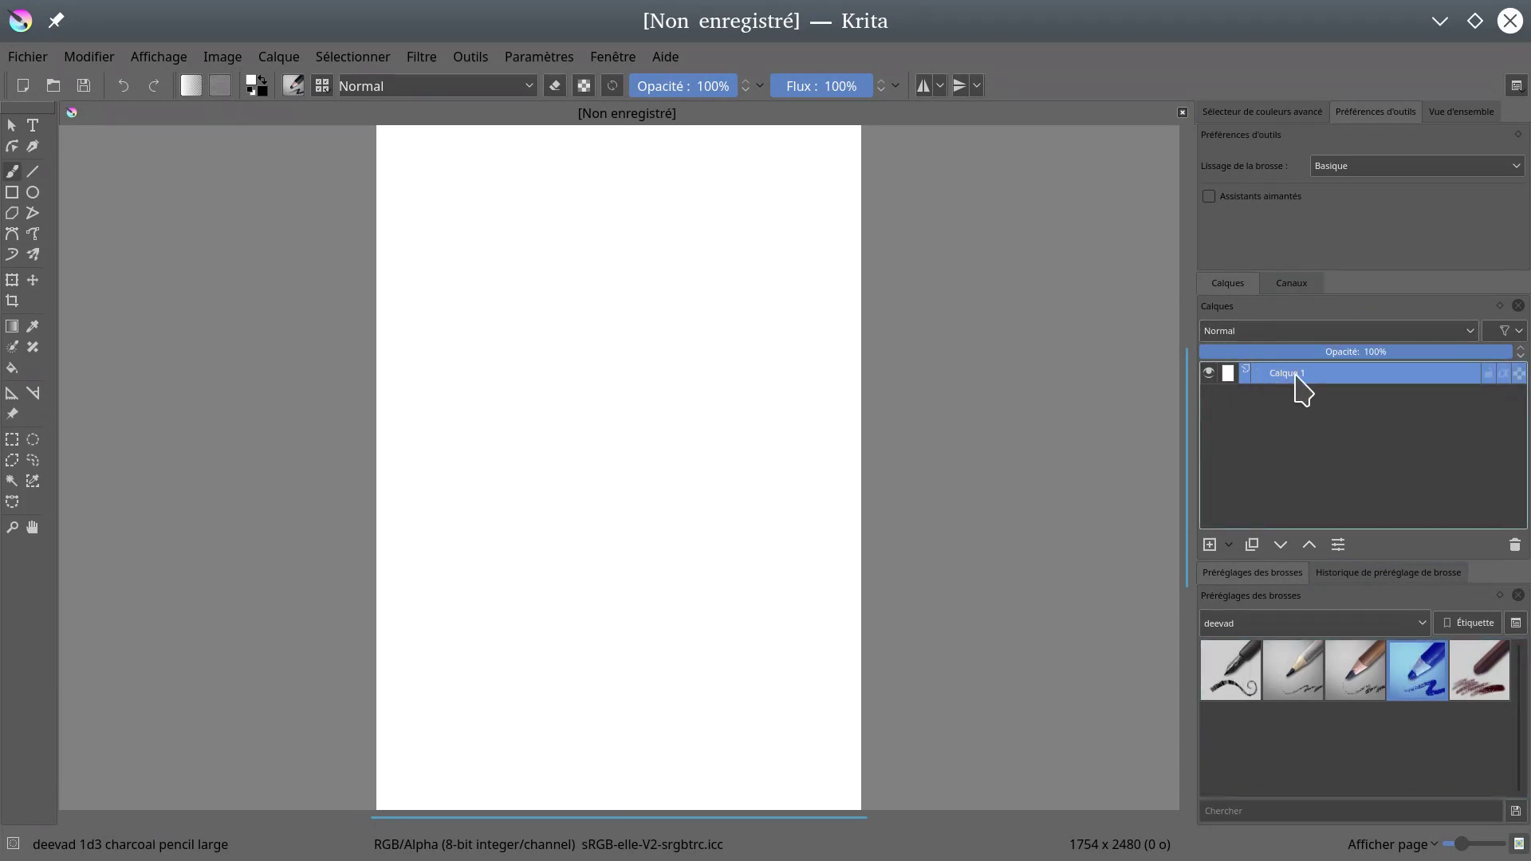
pyautogui.moveTo(1245, 371)
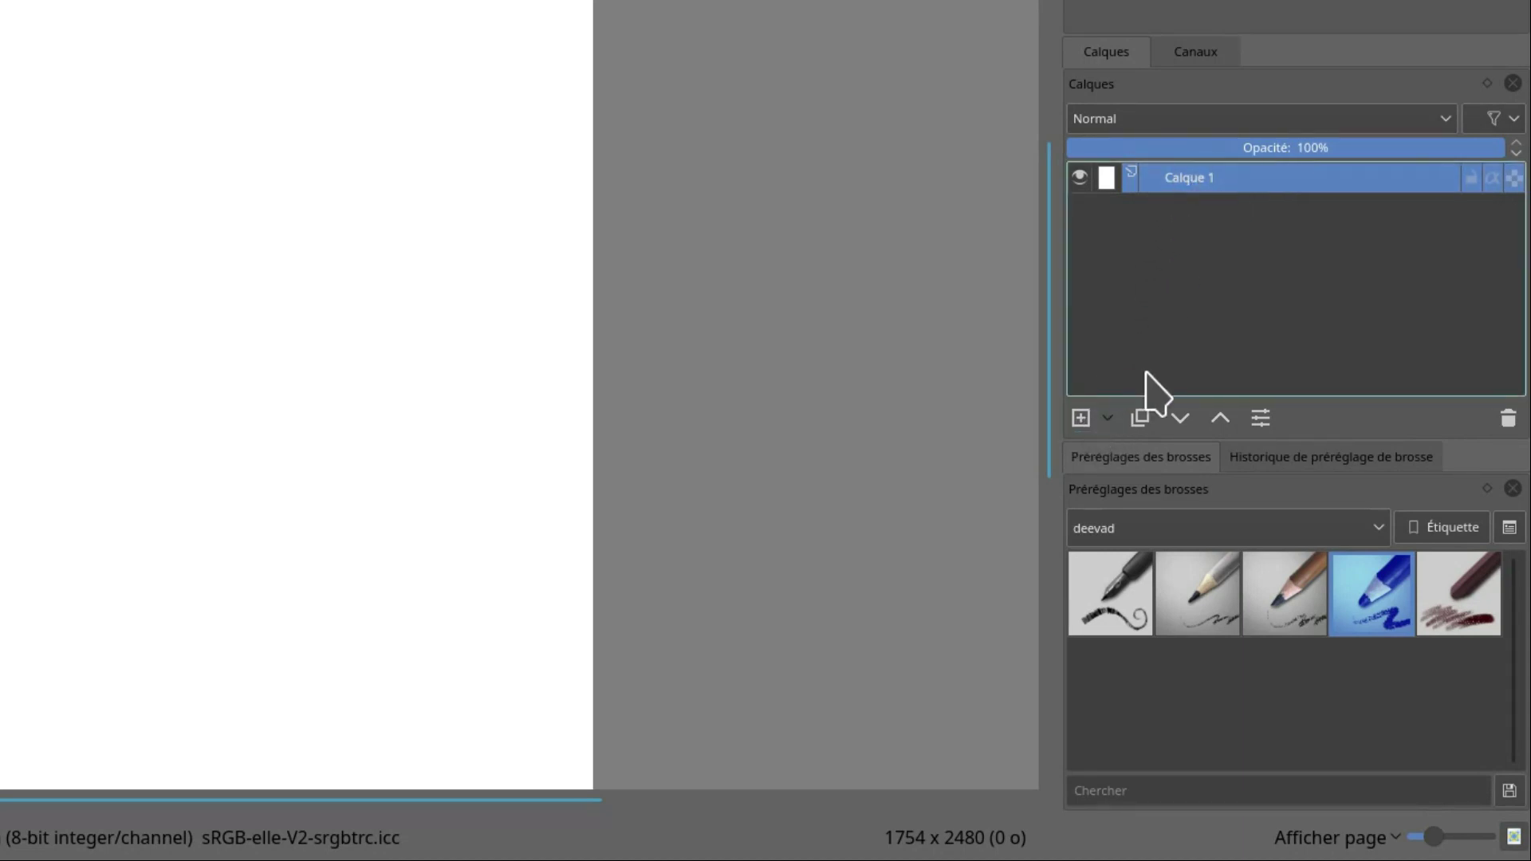
pyautogui.click(1106, 419)
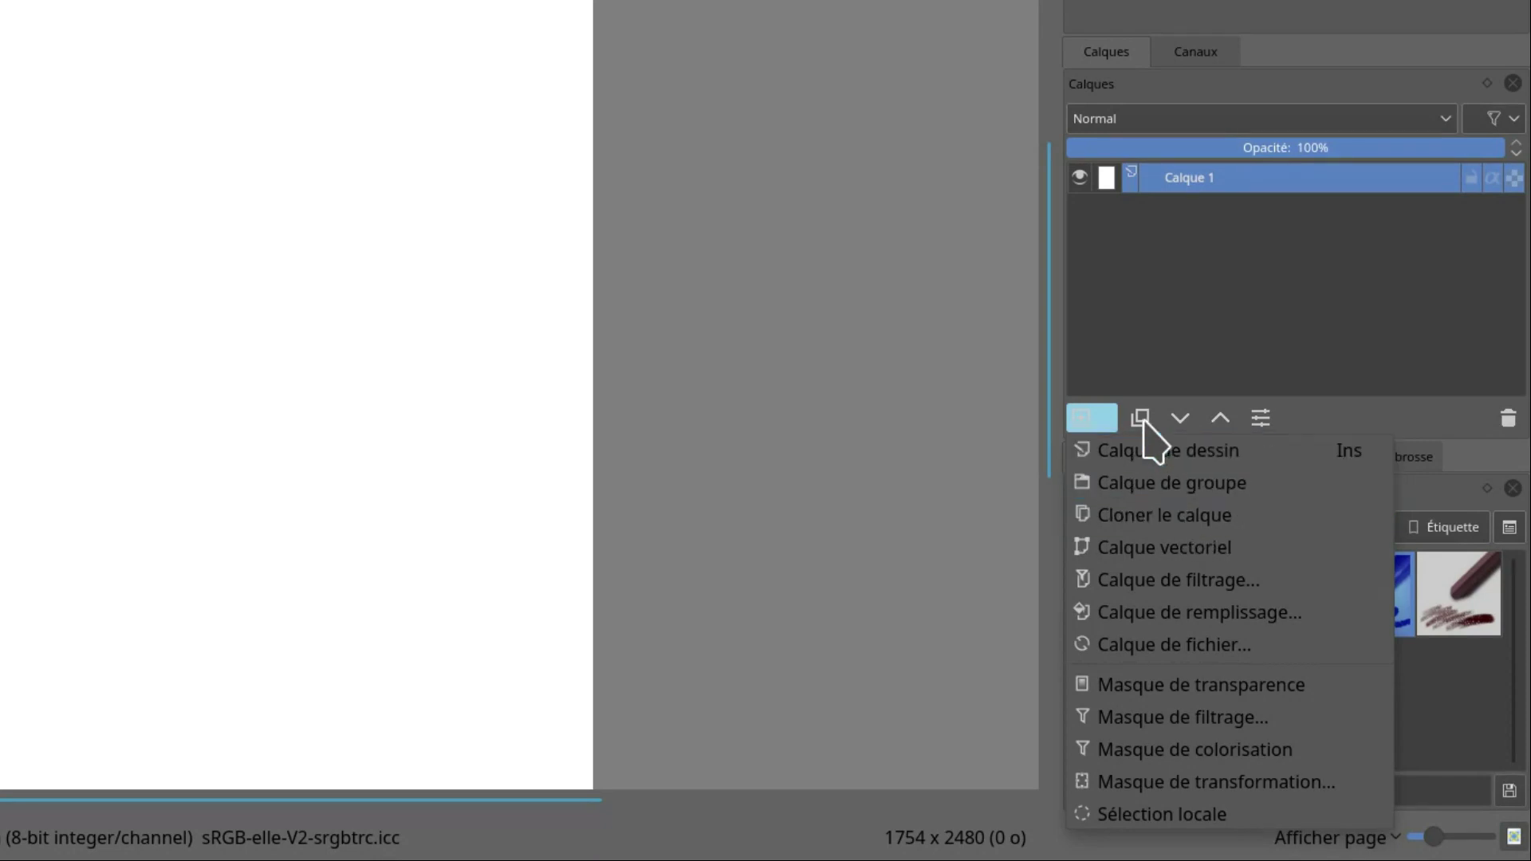
pyautogui.click(1326, 339)
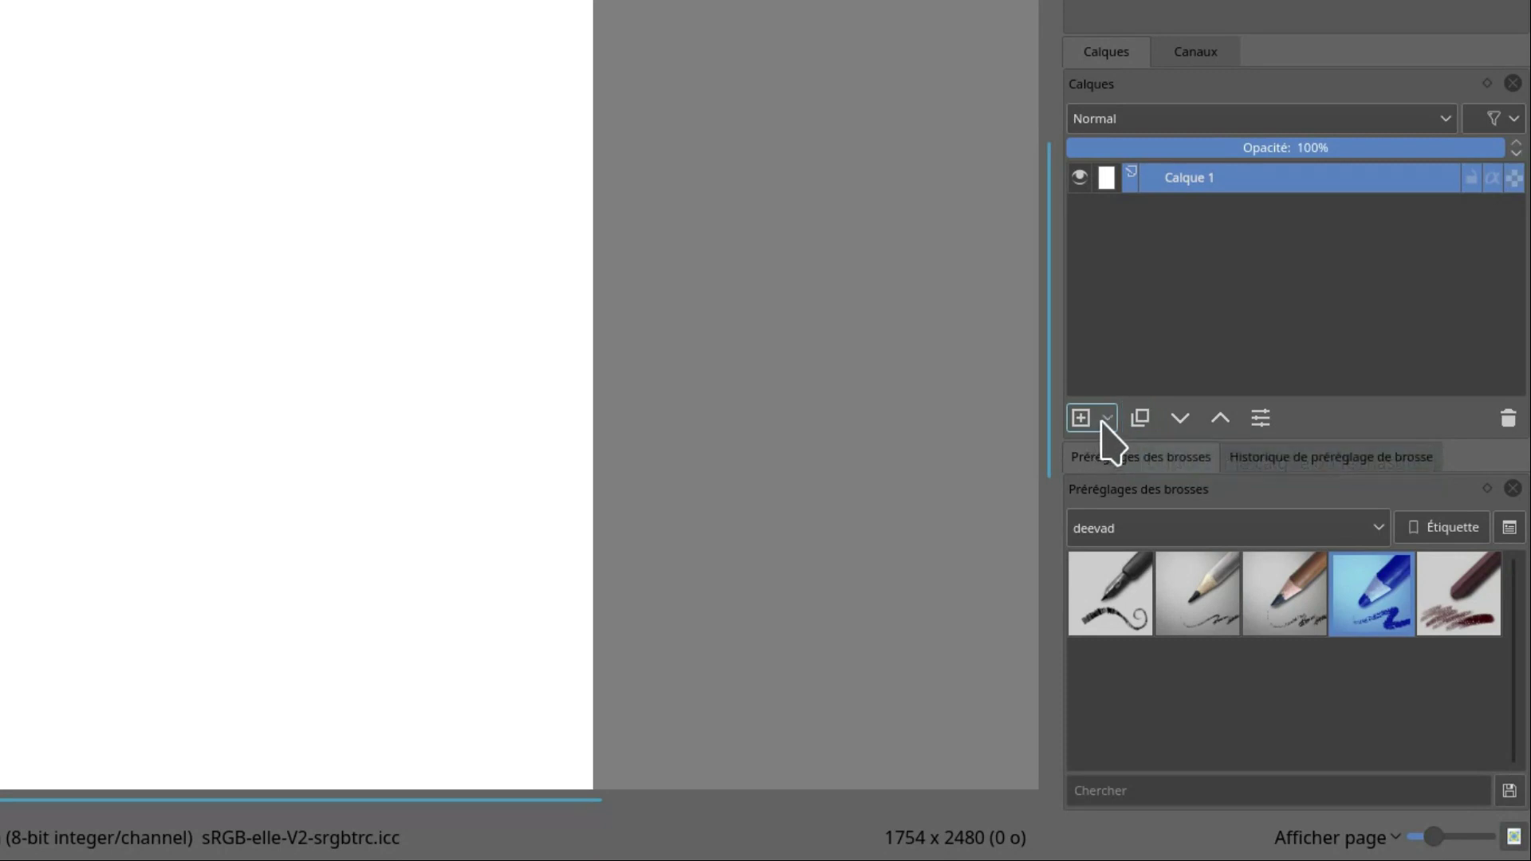
pyautogui.click(1106, 419)
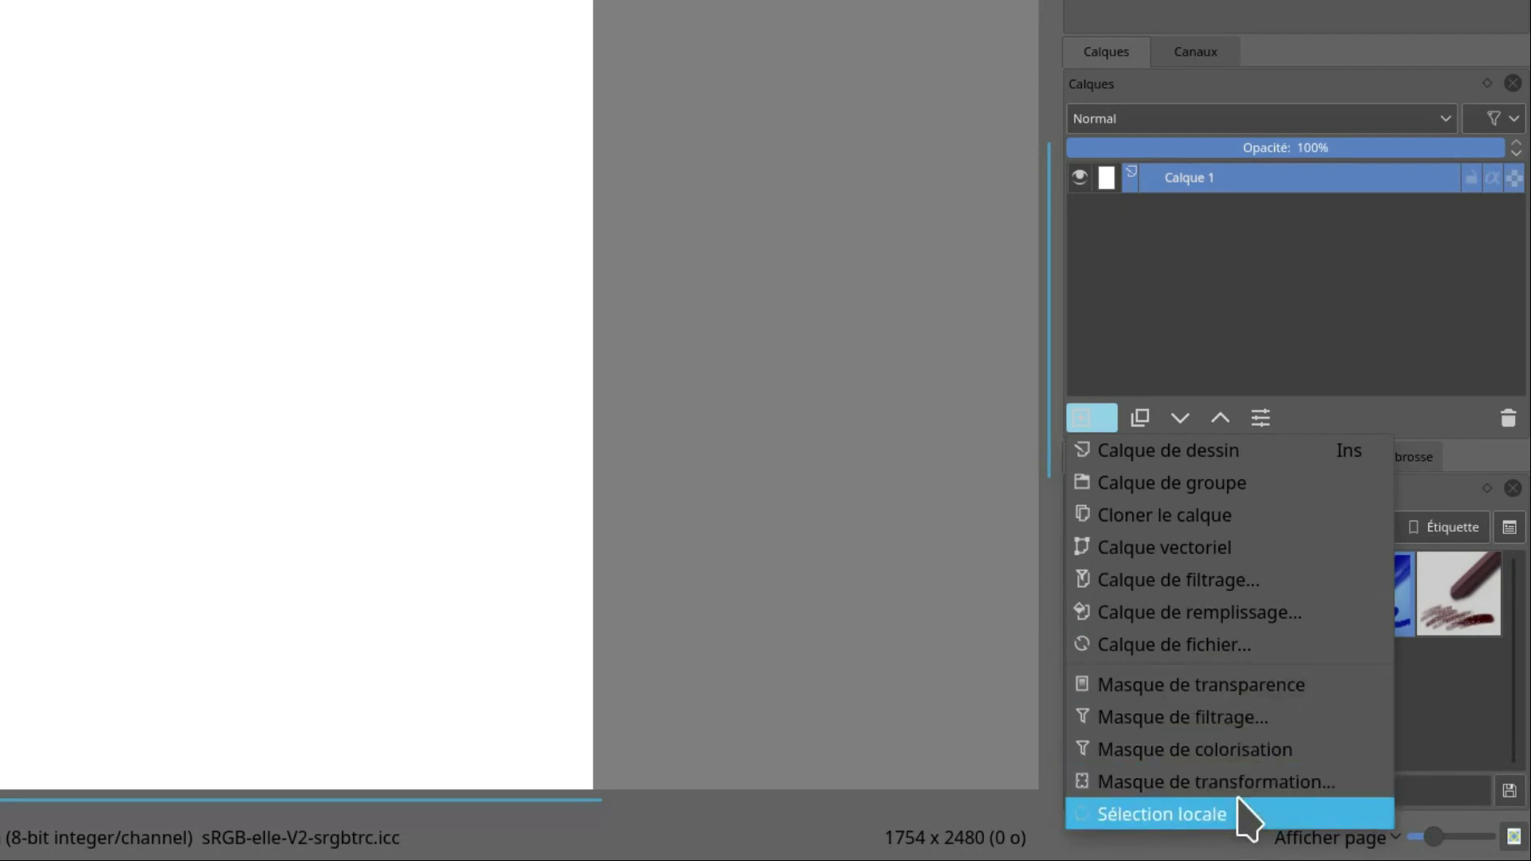
pyautogui.press('Escape')
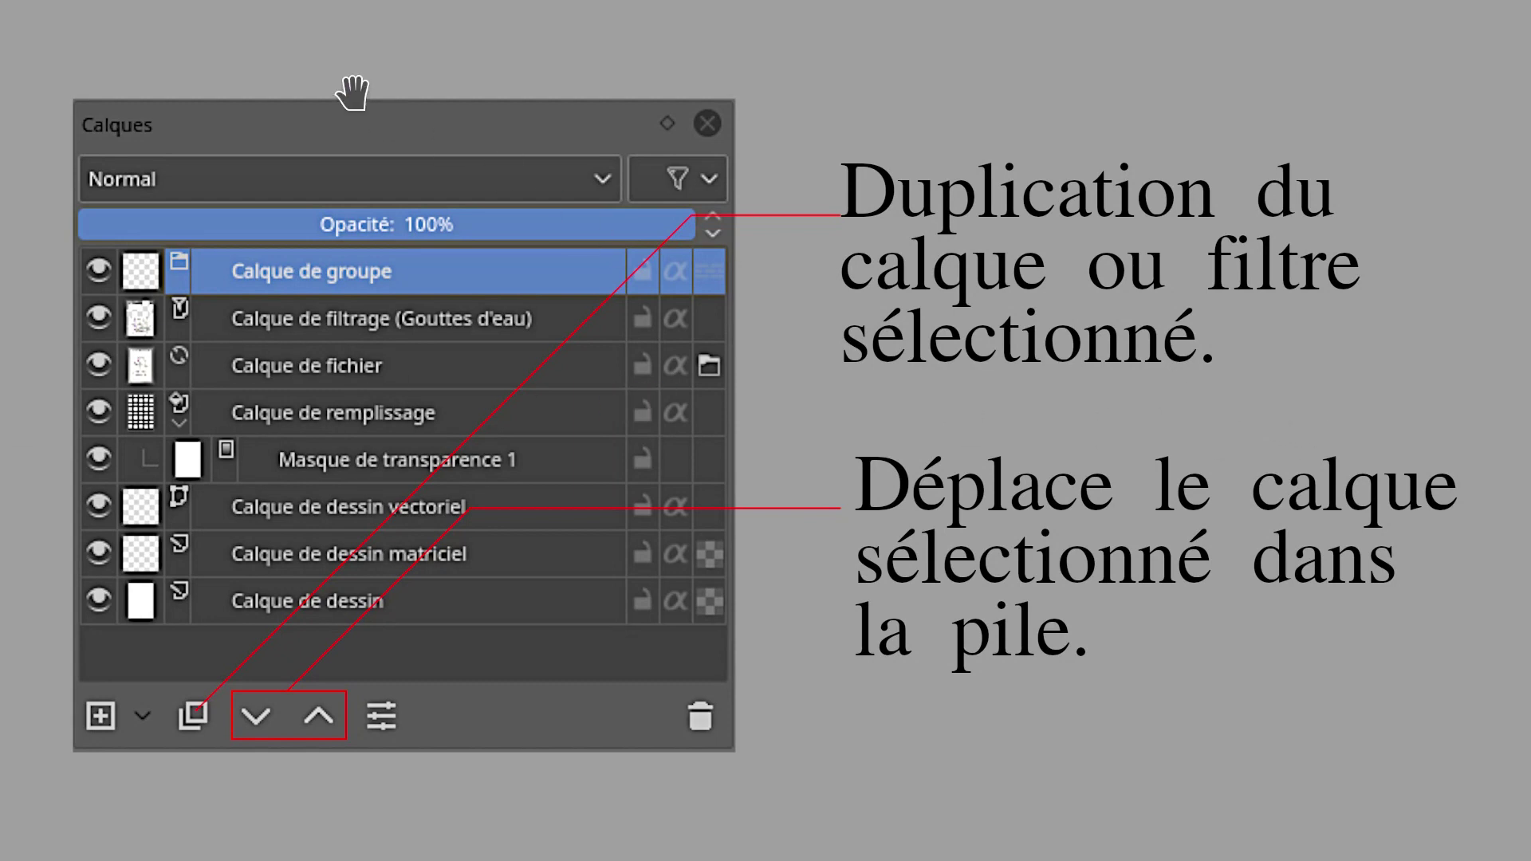
pyautogui.moveTo(361, 58)
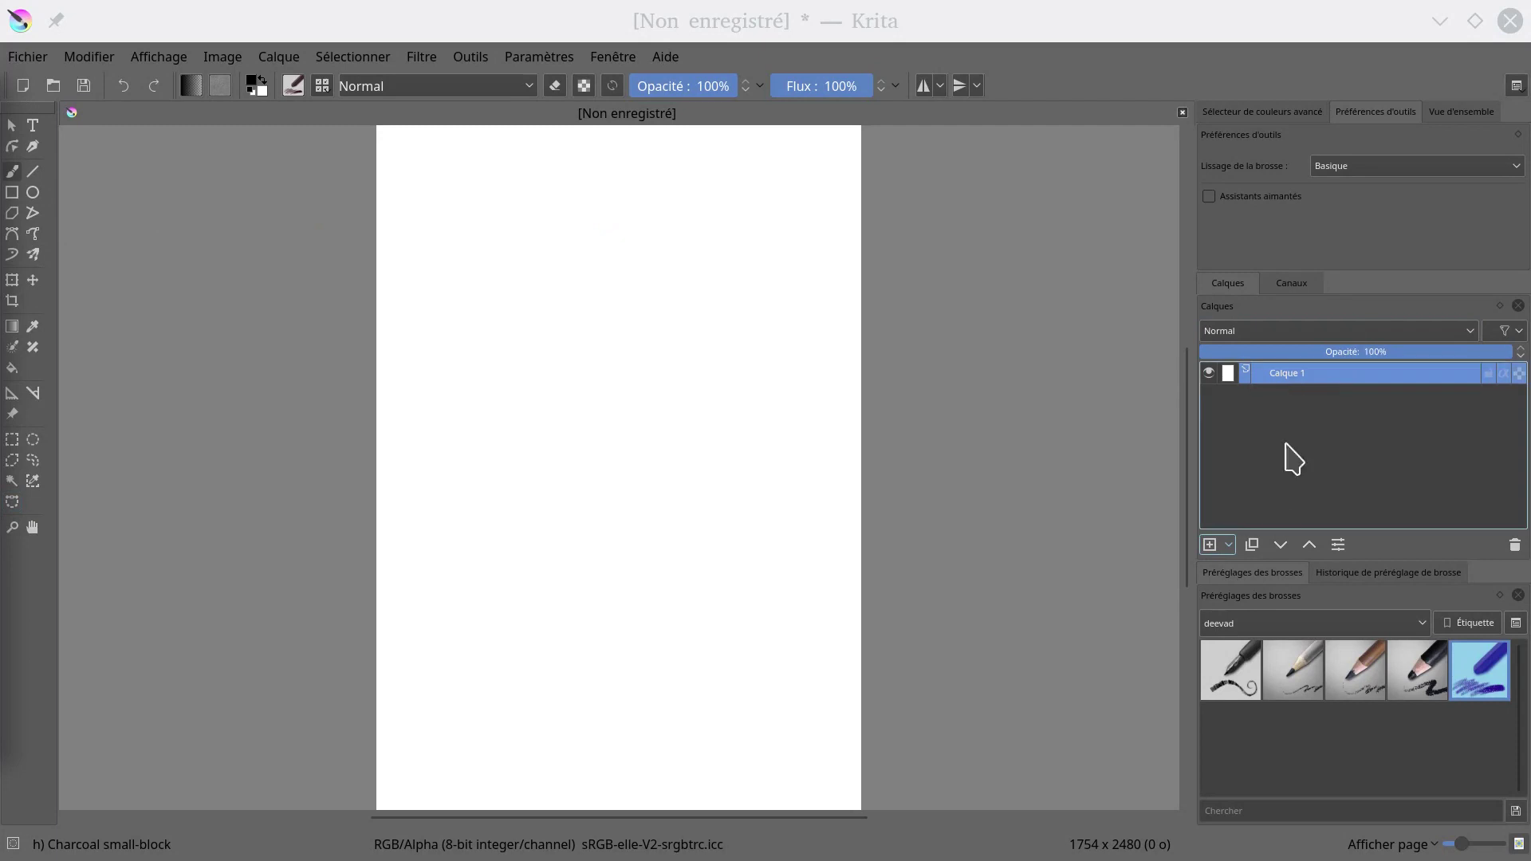
# - Add a paint layer above Calque 1 and check its transparency by temporarily hiding Calque 1
pyautogui.click(1210, 543)
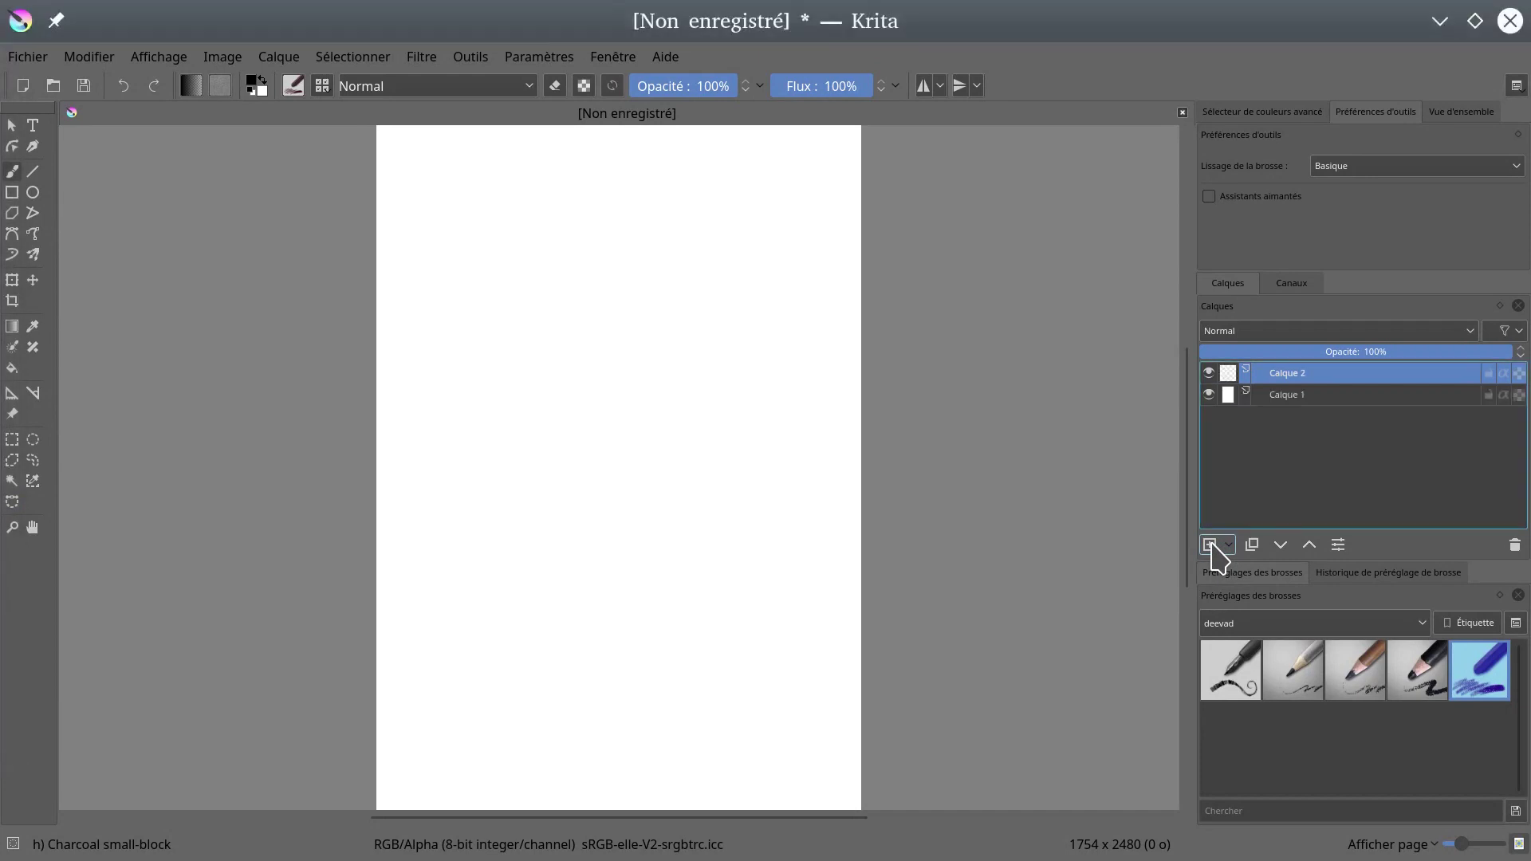
pyautogui.click(1209, 395)
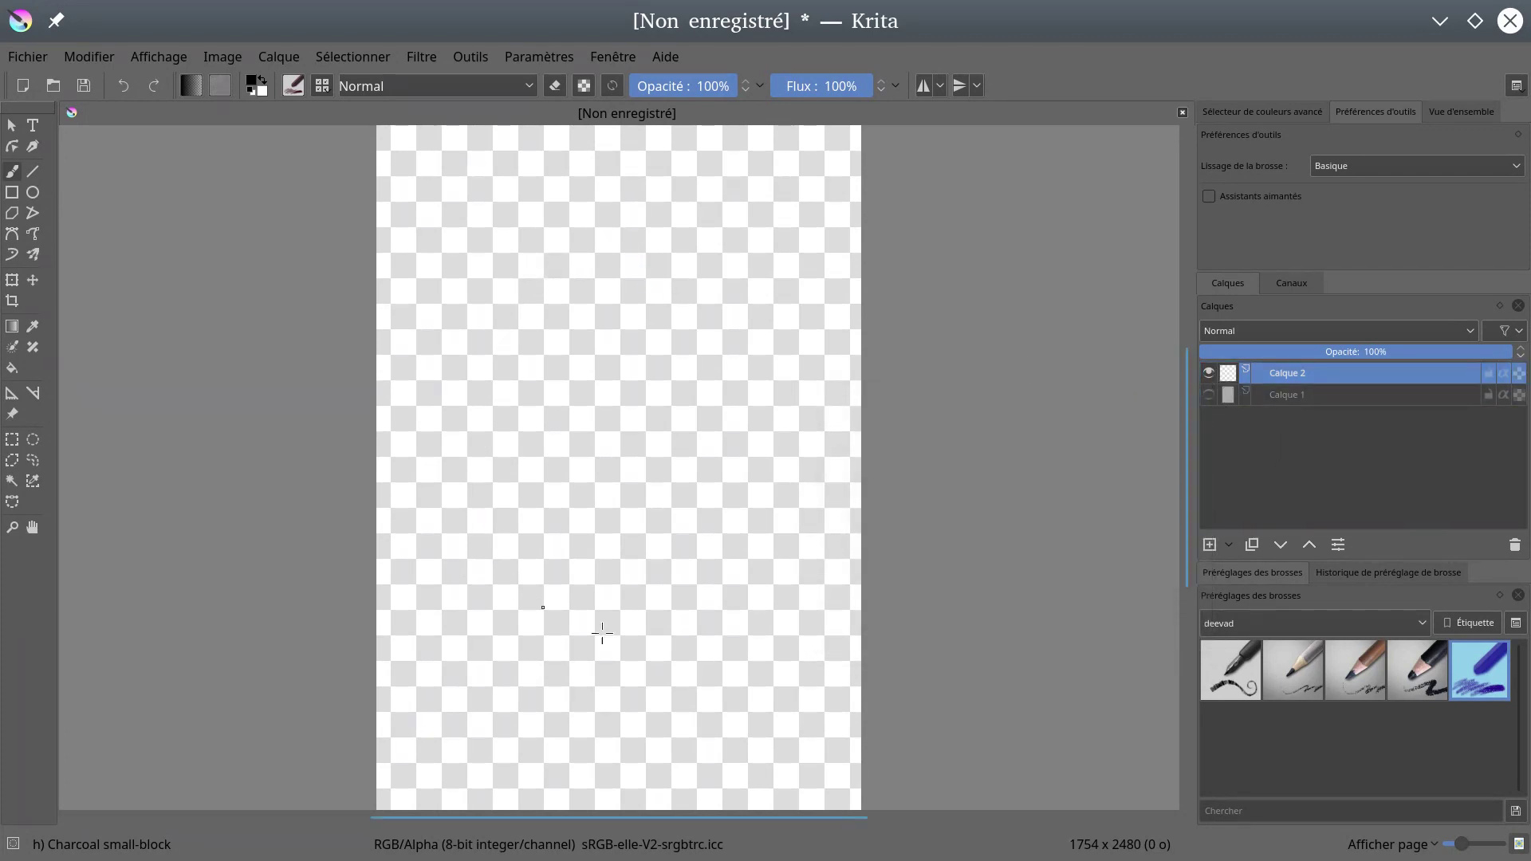
pyautogui.click(1209, 394)
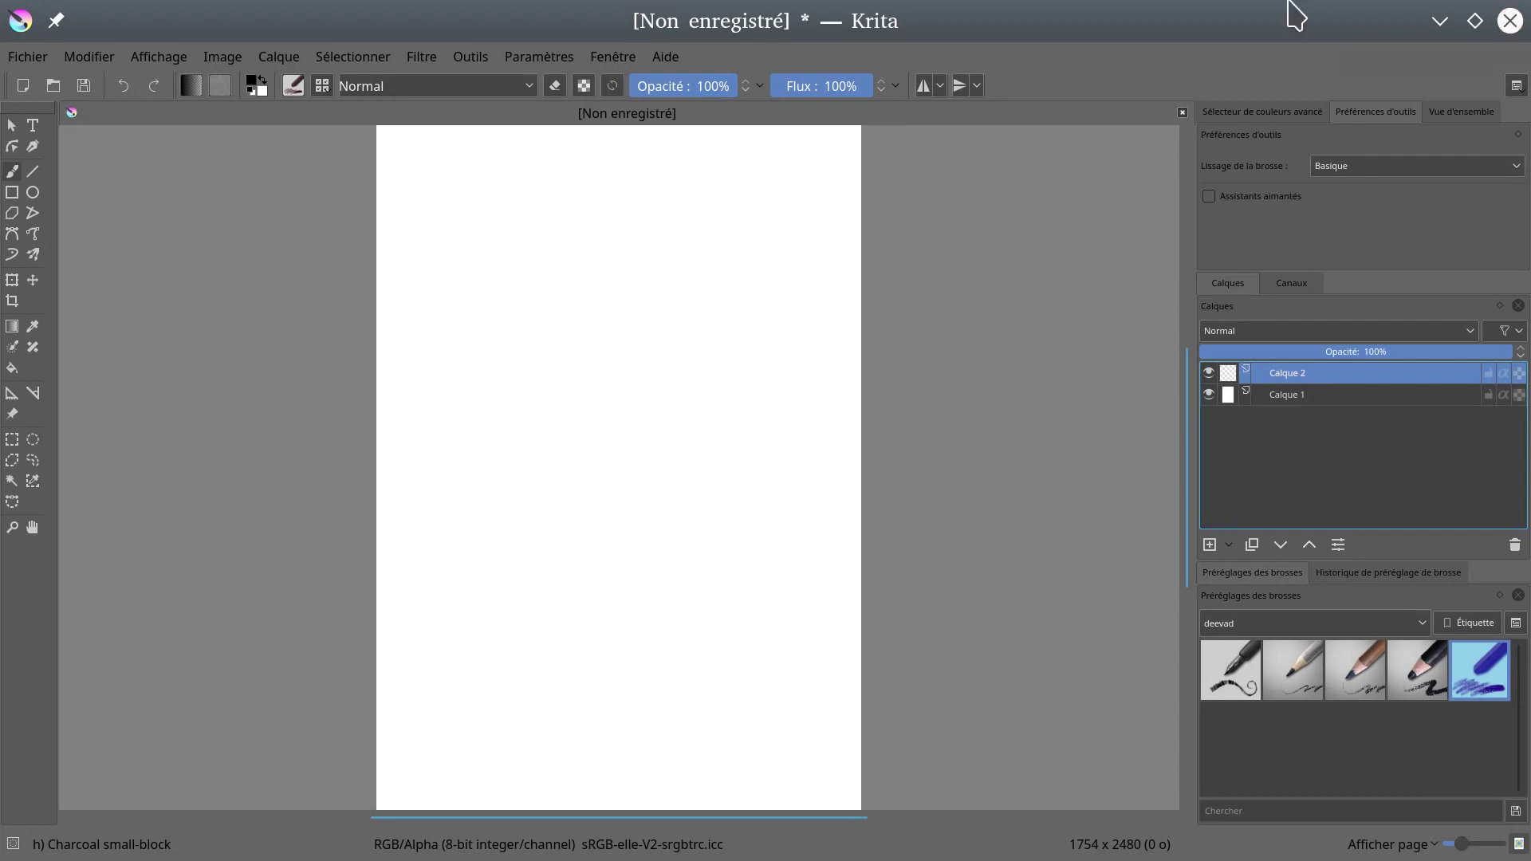
# - Draw a simple smiling face on Calque 2 with the deevad 1d3 charcoal pencil large brush
pyautogui.press('/')
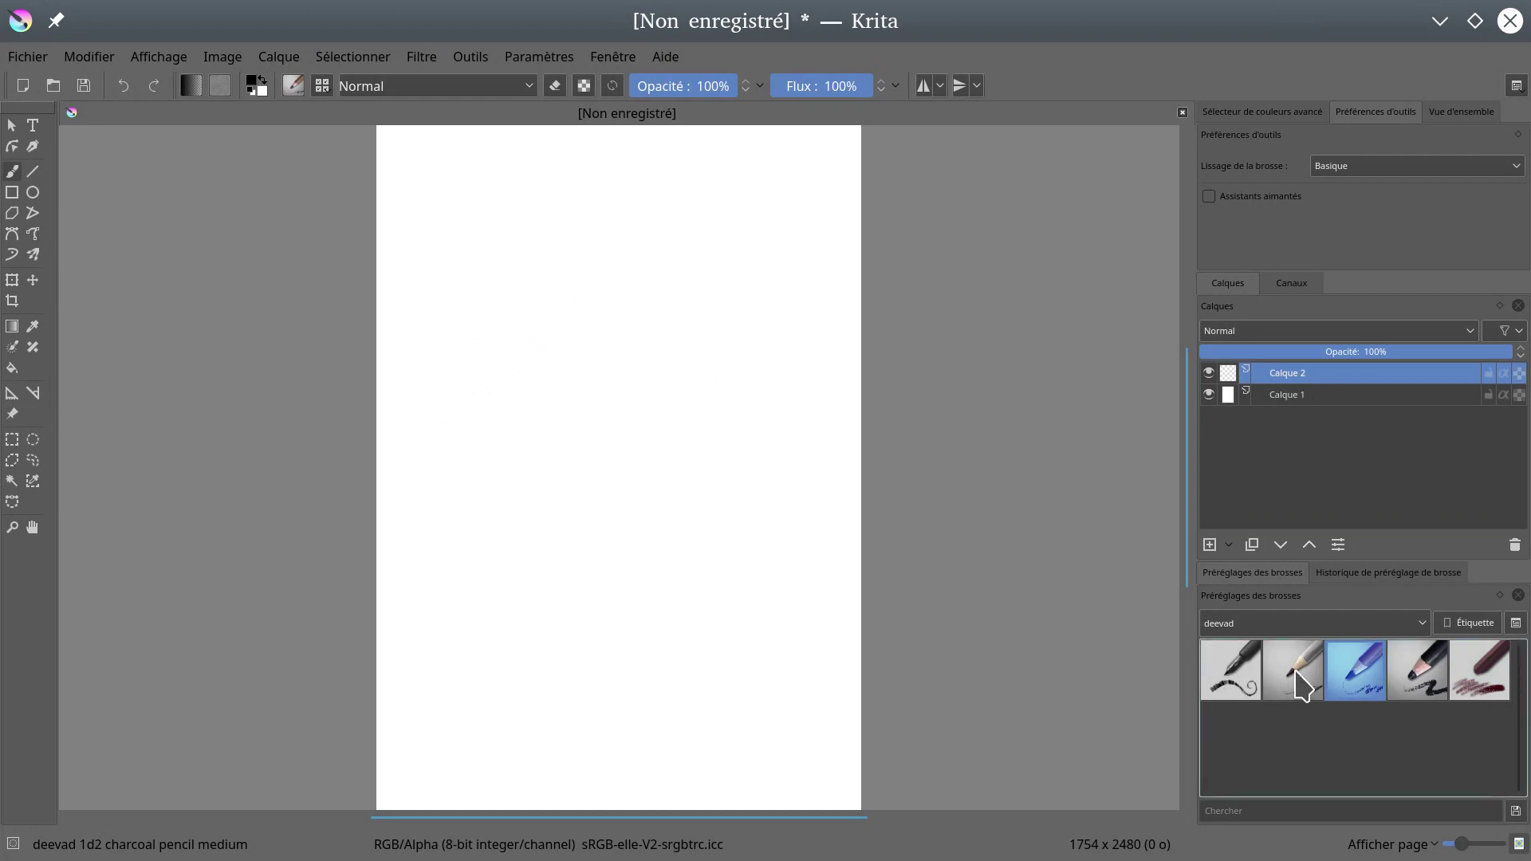
pyautogui.click(1429, 690)
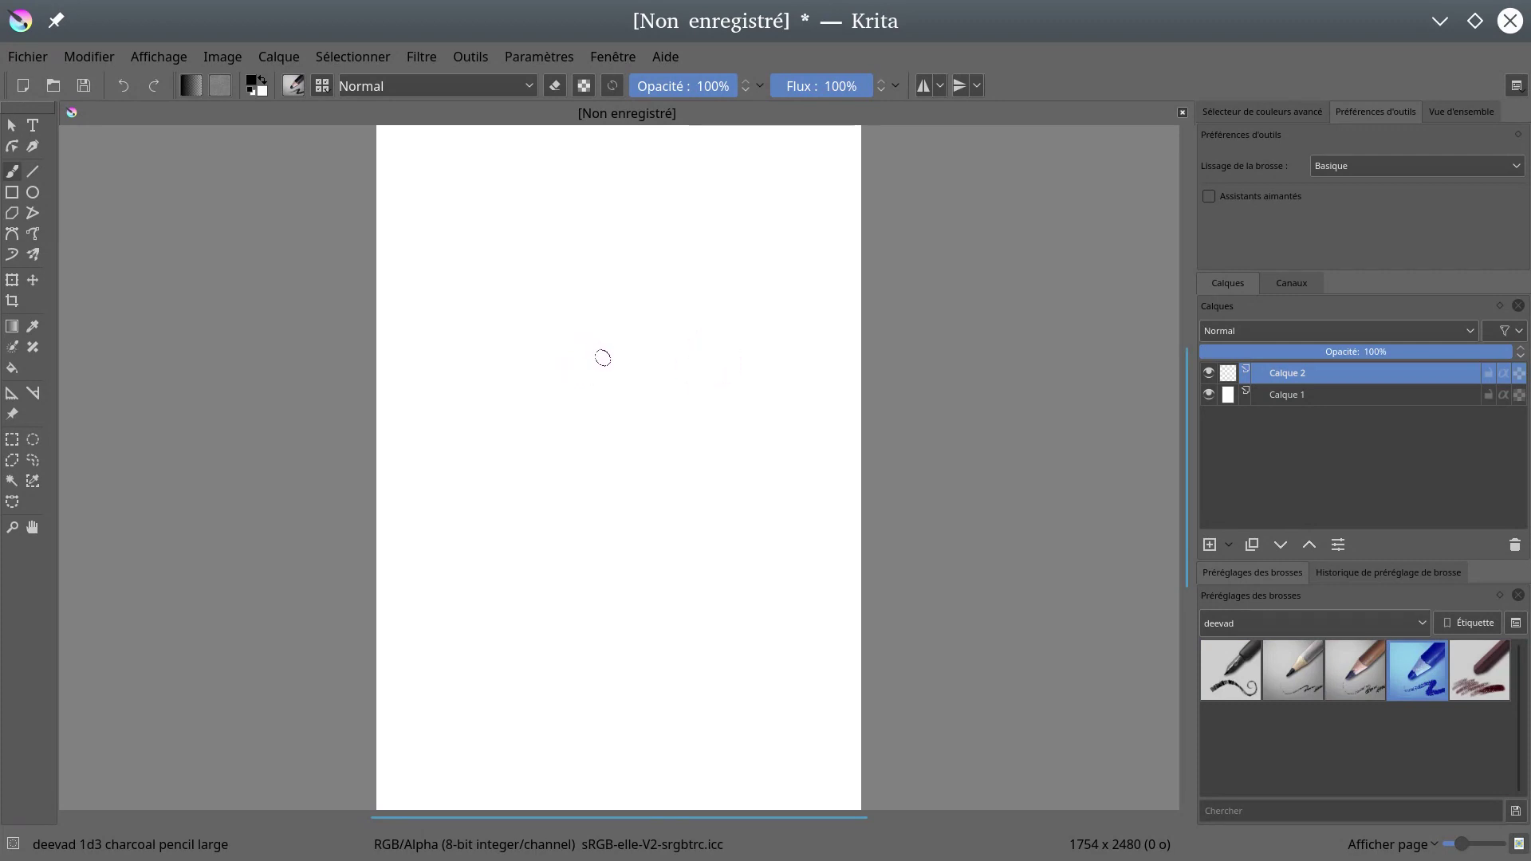
pyautogui.moveTo(554, 293)
pyautogui.mouseDown()
pyautogui.moveTo(489, 379)
pyautogui.moveTo(660, 390)
pyautogui.moveTo(554, 303)
pyautogui.mouseUp()
pyautogui.moveTo(530, 367)
pyautogui.mouseDown()
pyautogui.moveTo(587, 372)
pyautogui.moveTo(593, 405)
pyautogui.mouseUp()
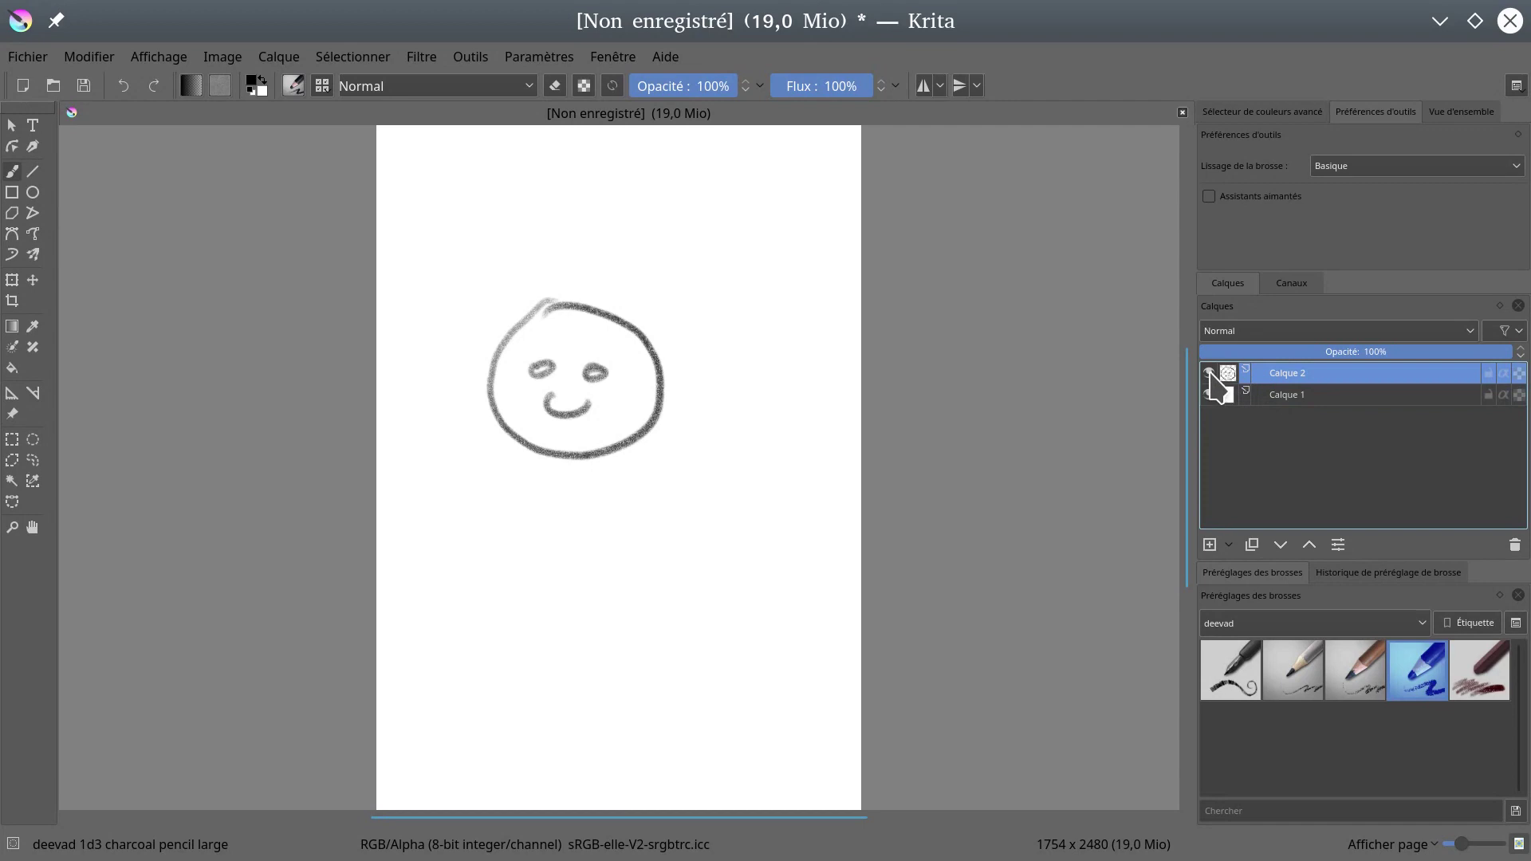
# - Open the properties of Calque 2 and rename the layer "tete a toto"
pyautogui.moveTo(1212, 373)
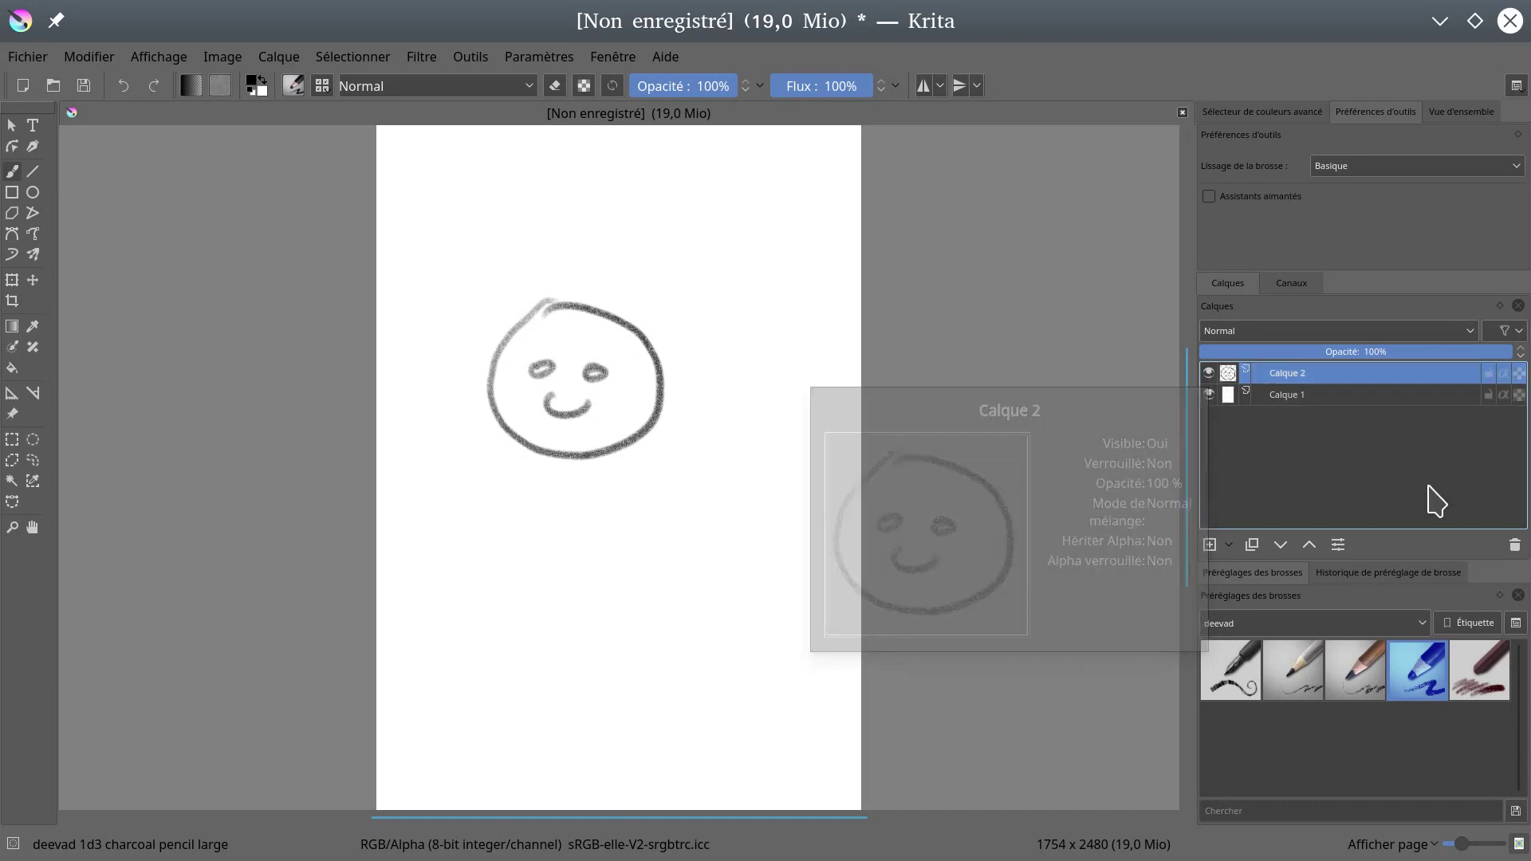
pyautogui.click(1338, 546)
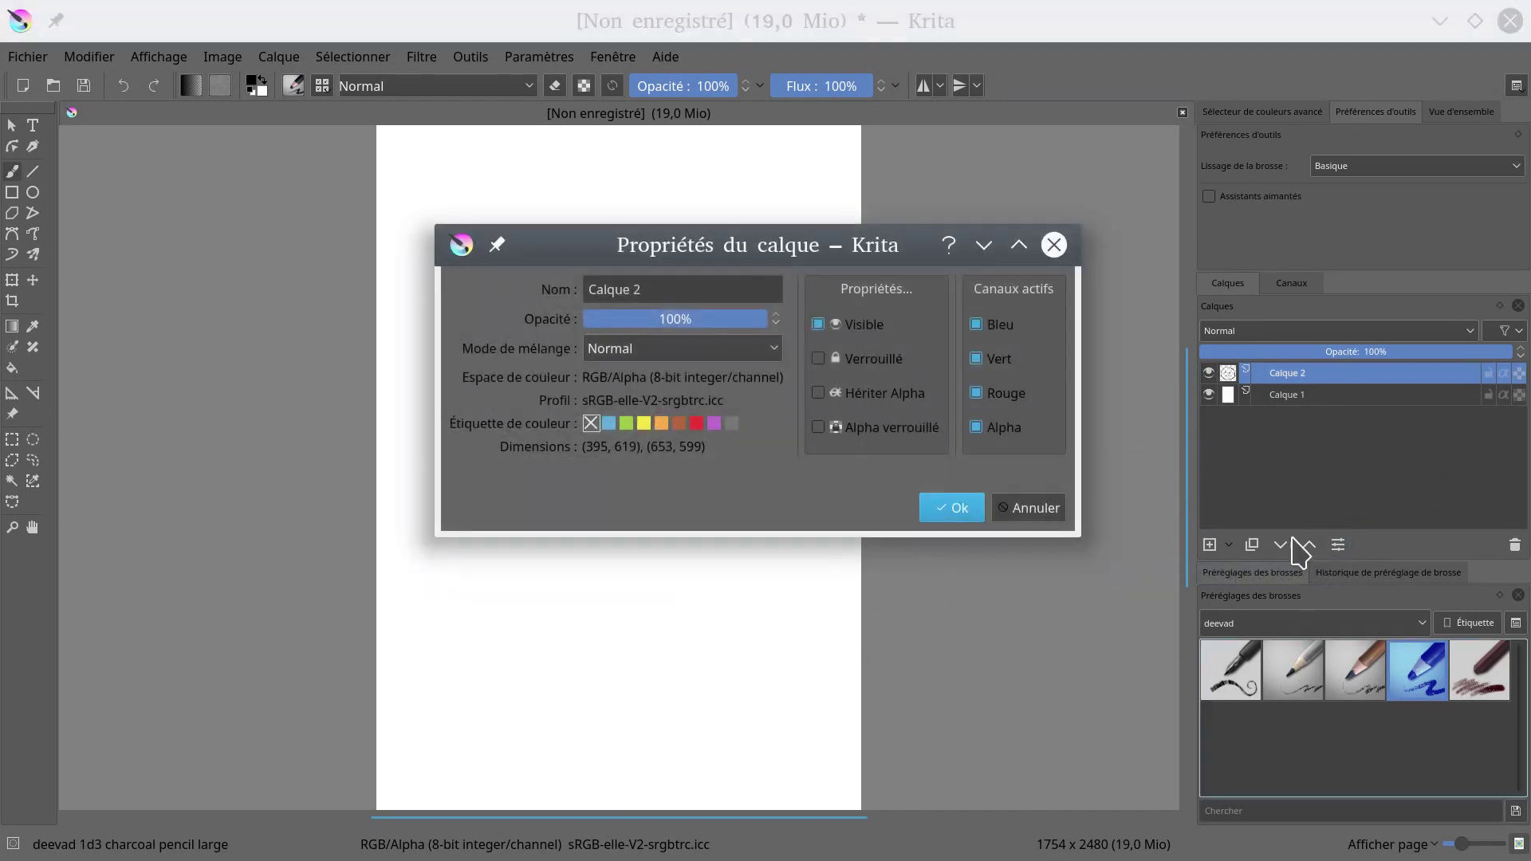
pyautogui.moveTo(840, 239); pyautogui.dragTo(772, 242)
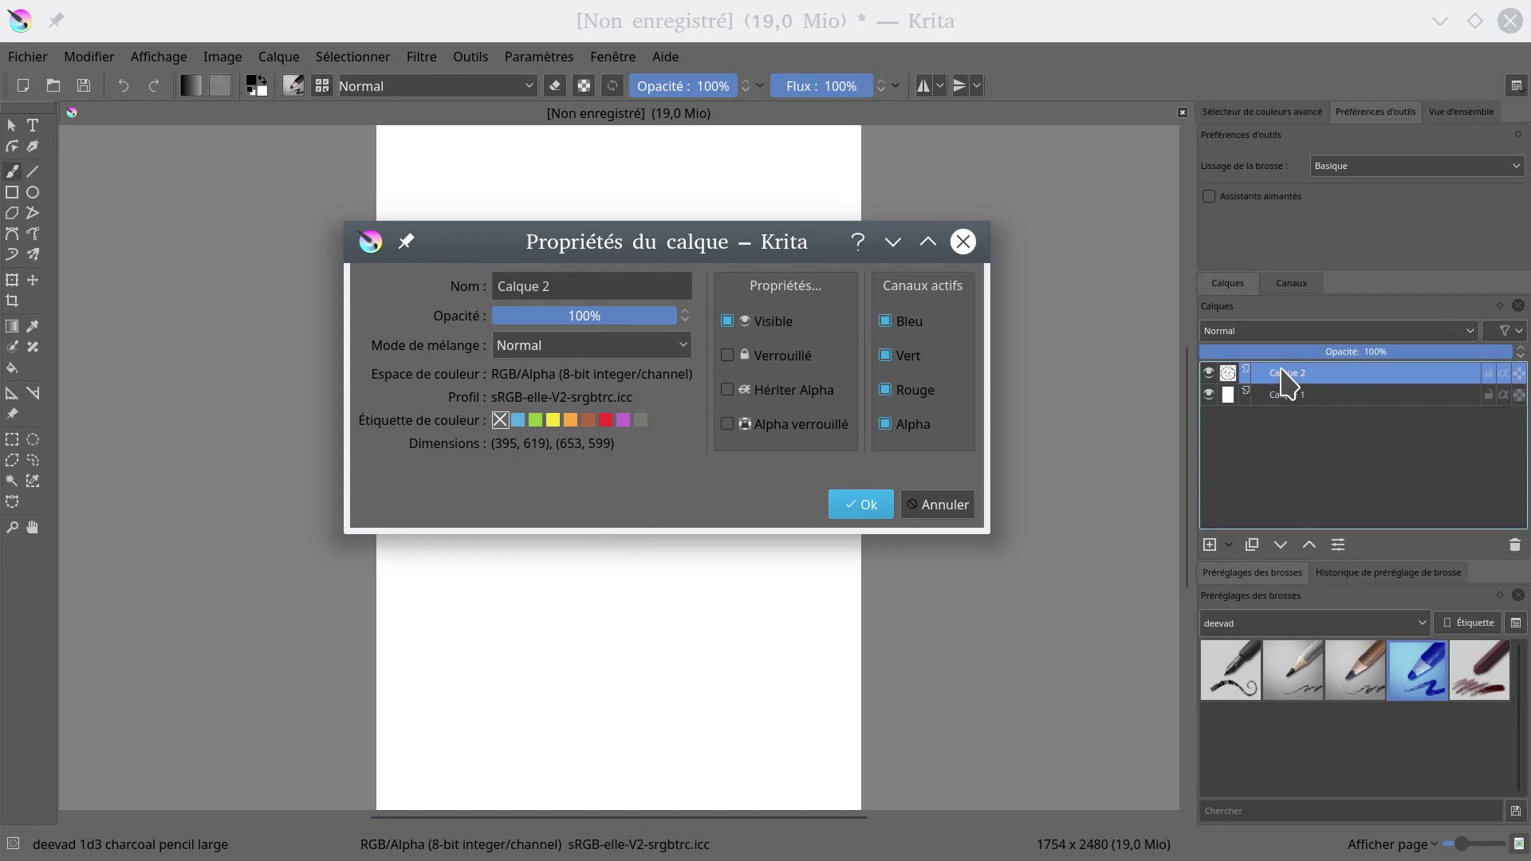
pyautogui.click(552, 289)
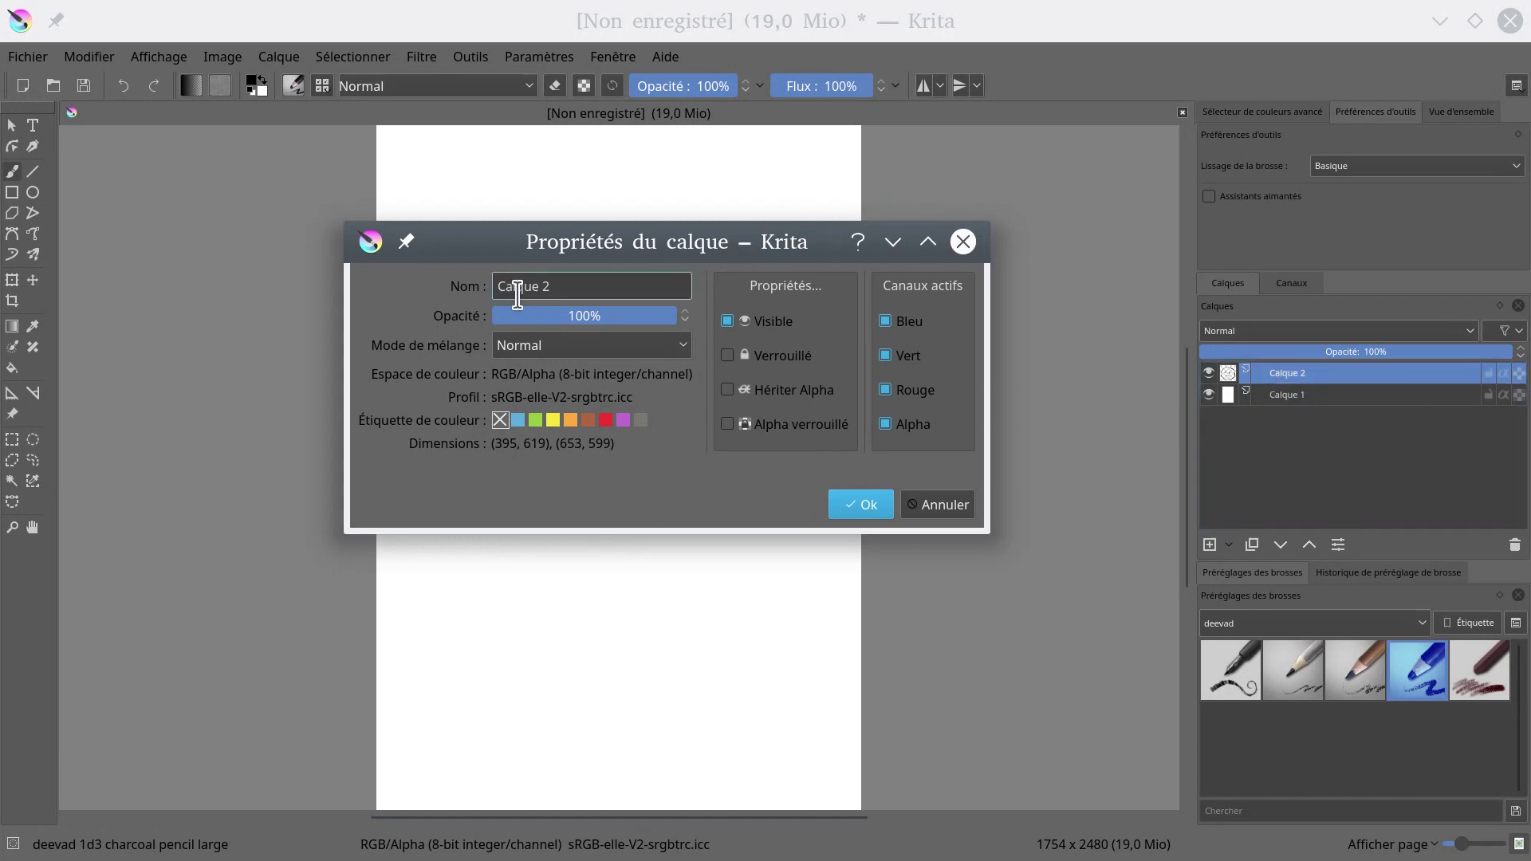
pyautogui.moveTo(570, 287); pyautogui.dragTo(444, 296)
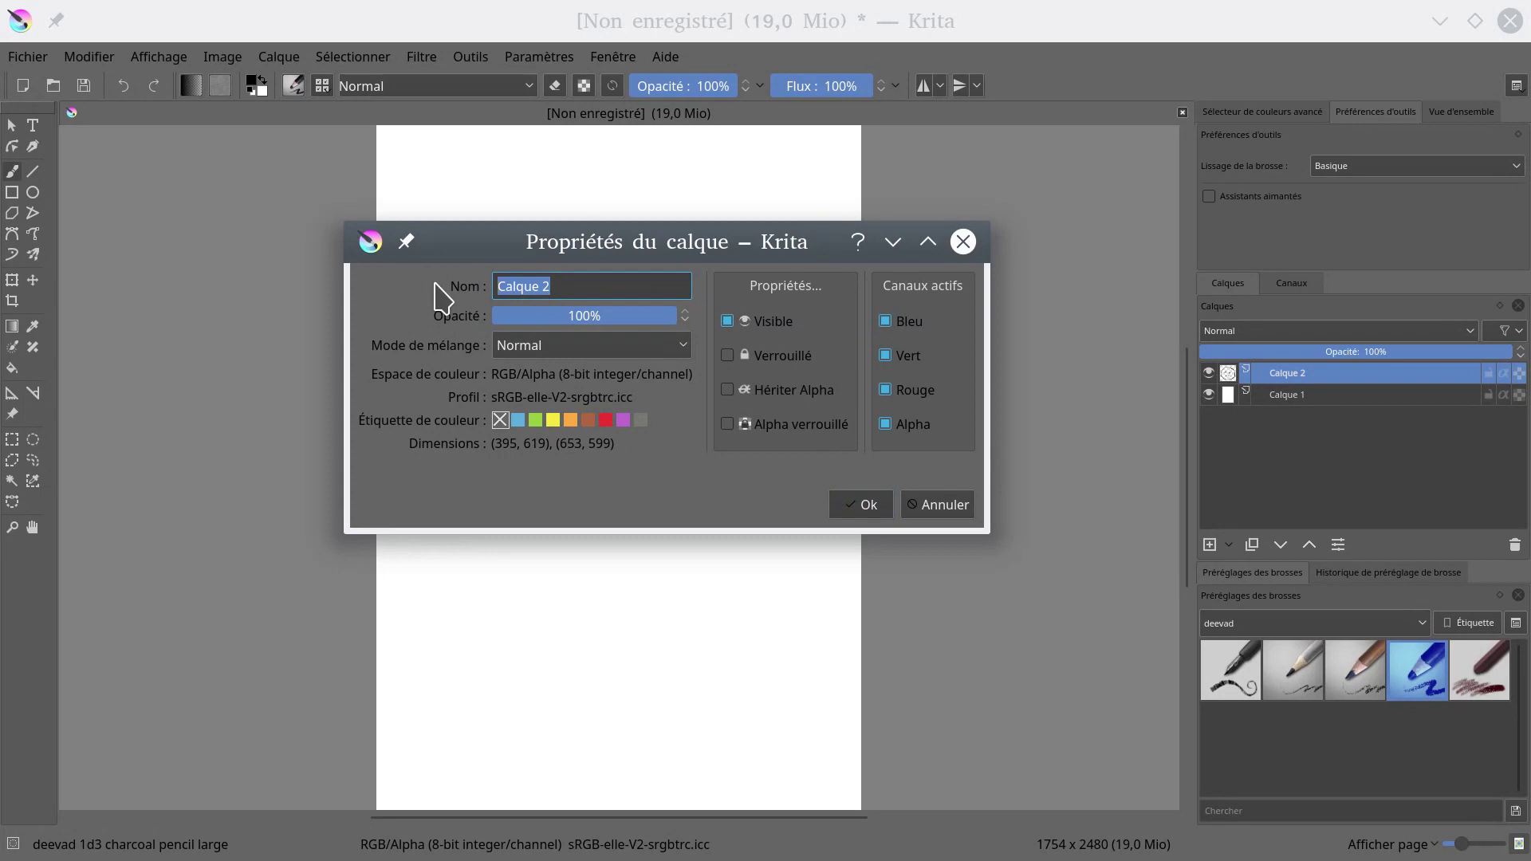
pyautogui.write('tet')
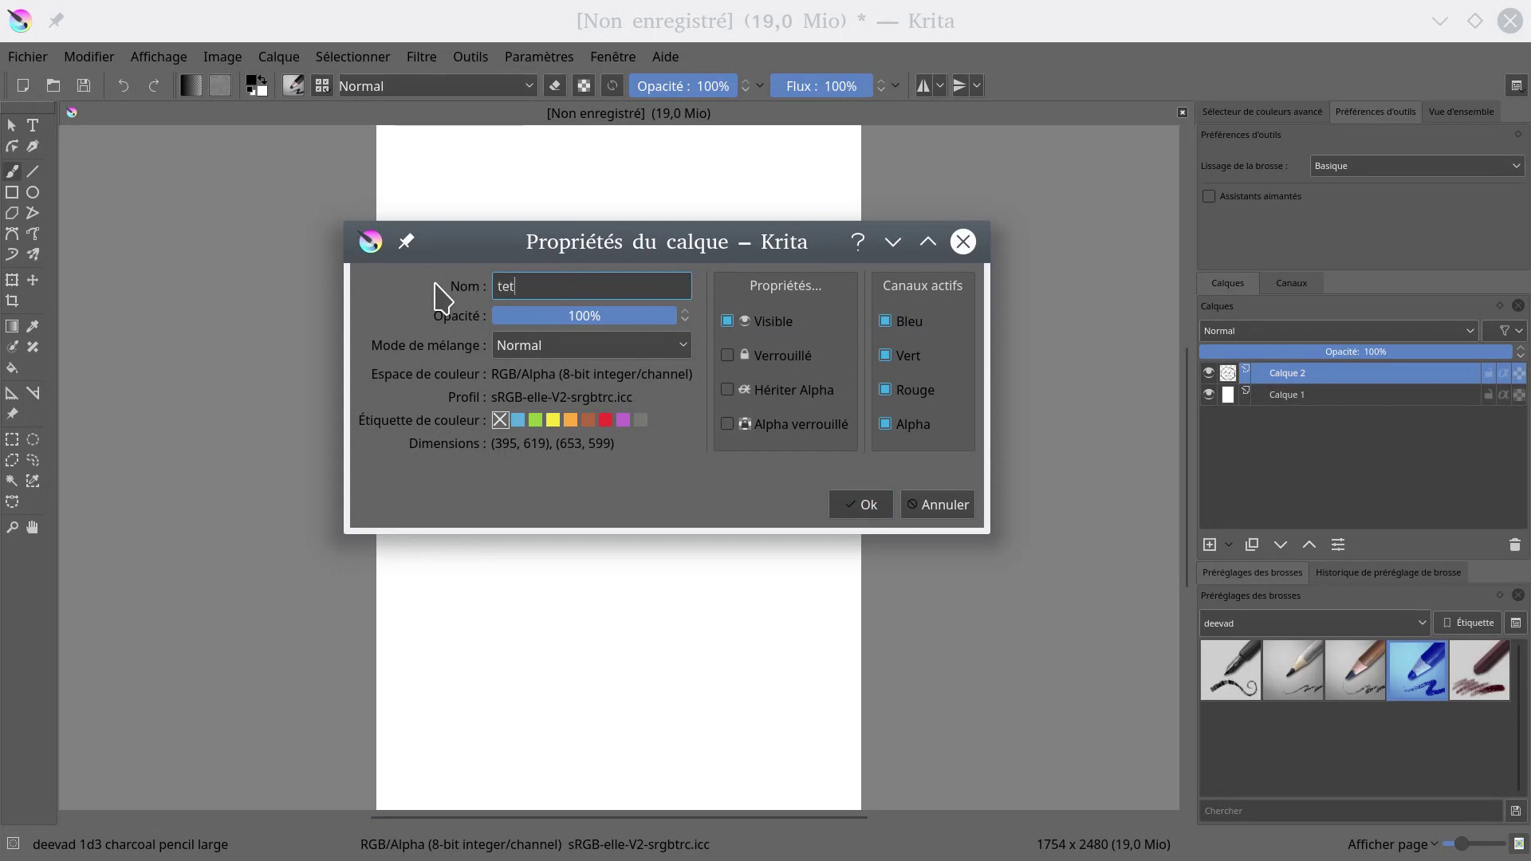
pyautogui.write('e a toto')
# - Set the layer's opacity to 70% and its blending mode to Incrustation, moving the properties dialog lower on the canvas
pyautogui.click(588, 317)
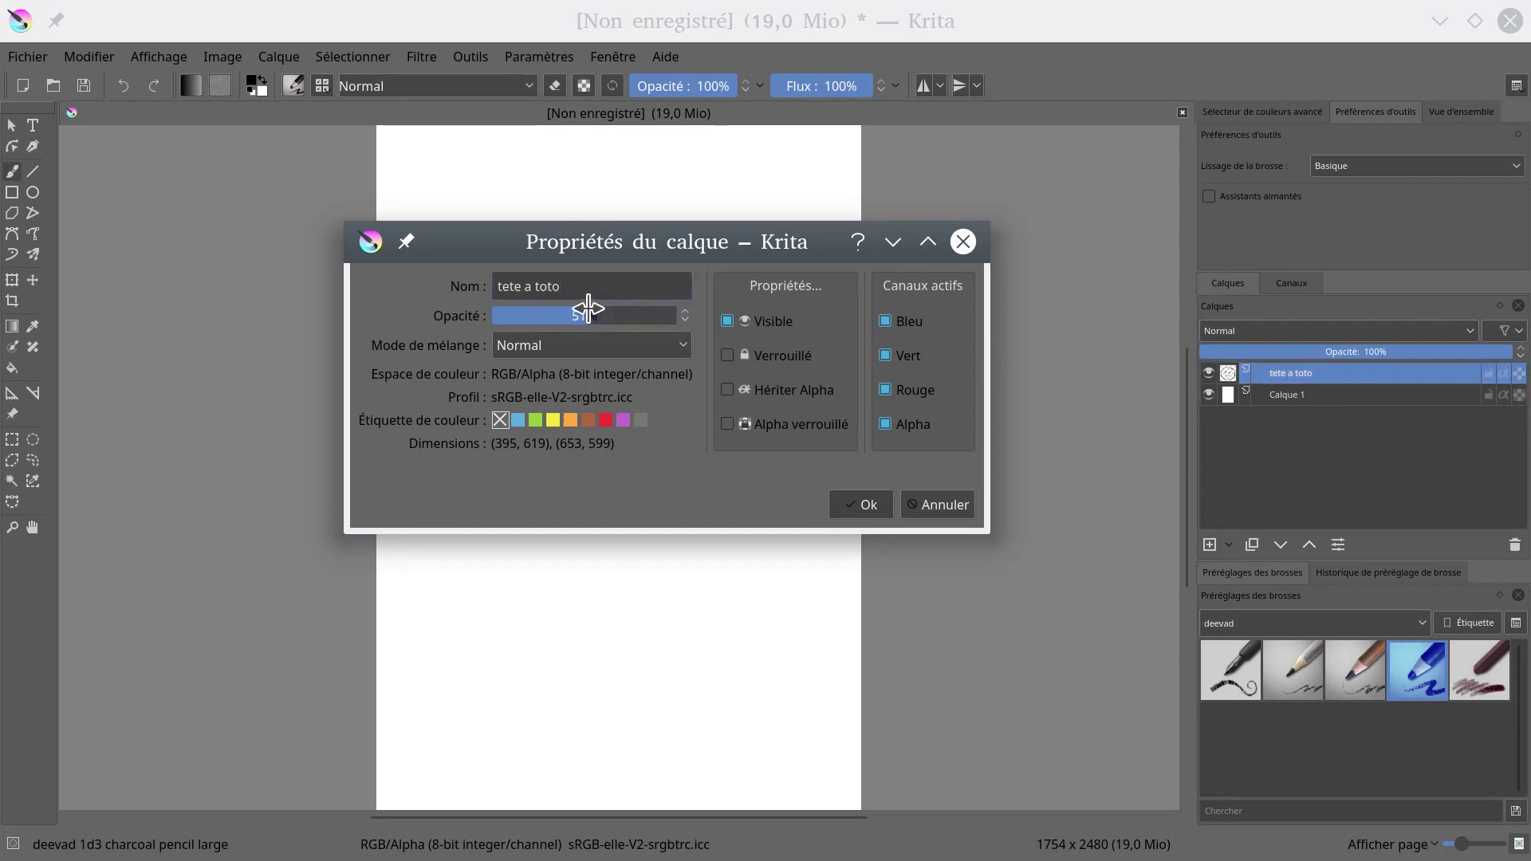
pyautogui.moveTo(574, 313); pyautogui.dragTo(622, 307)
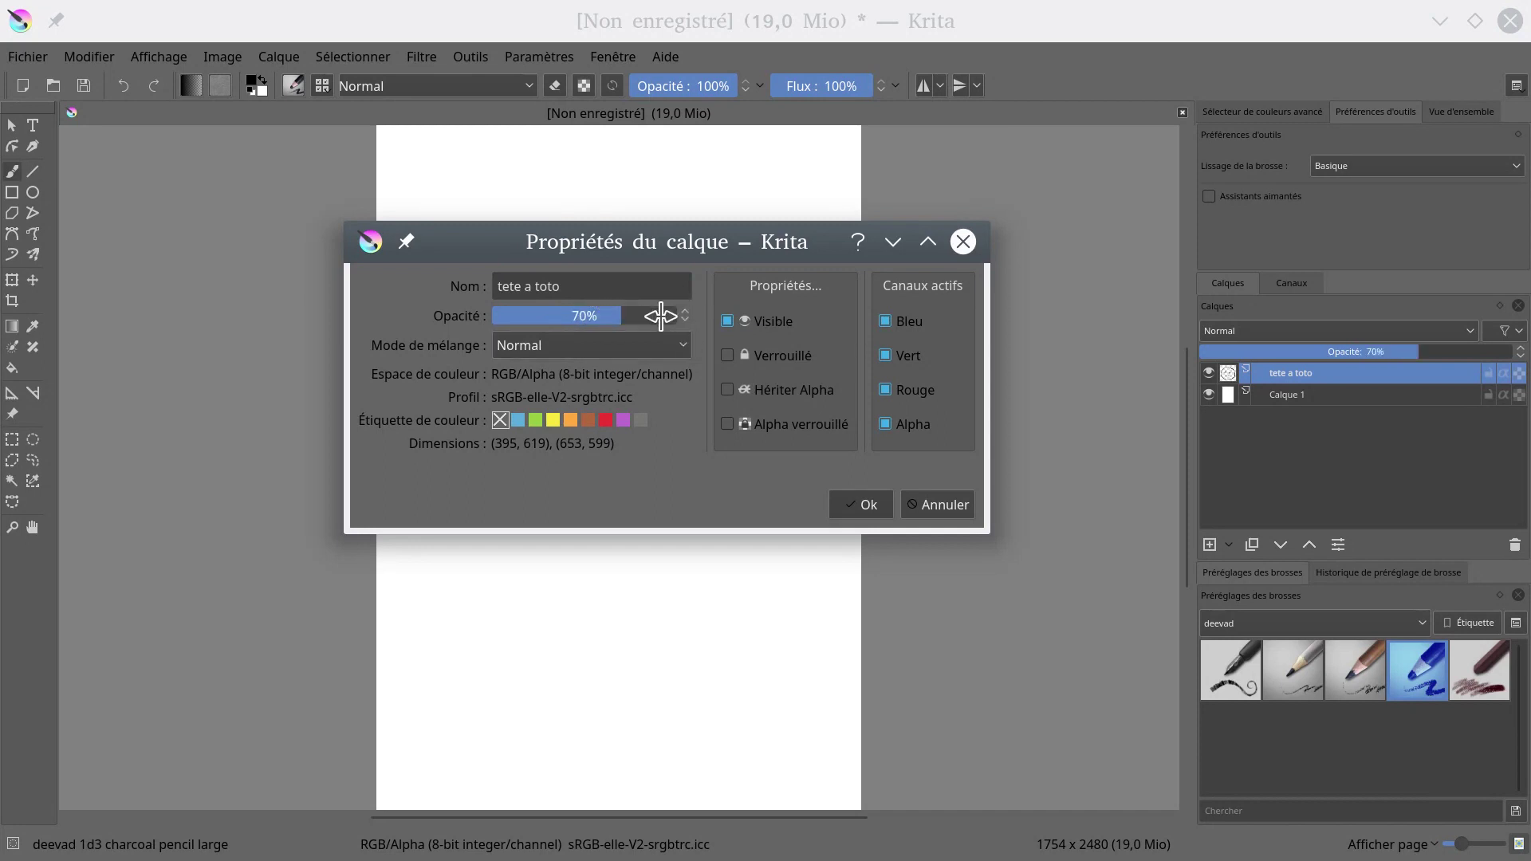
pyautogui.click(615, 346)
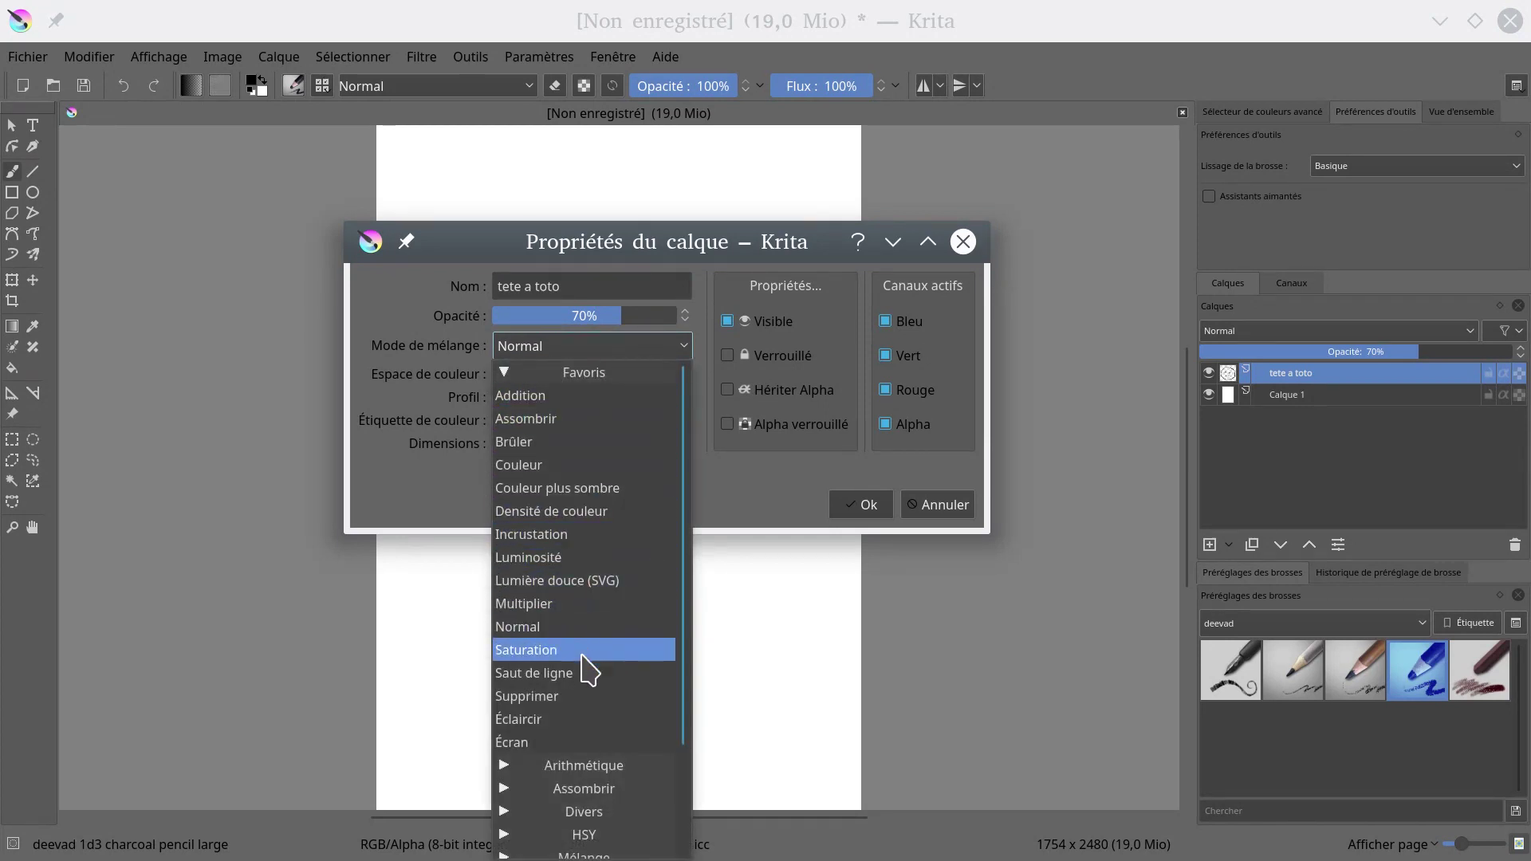
pyautogui.scroll(-2, 594, 797)
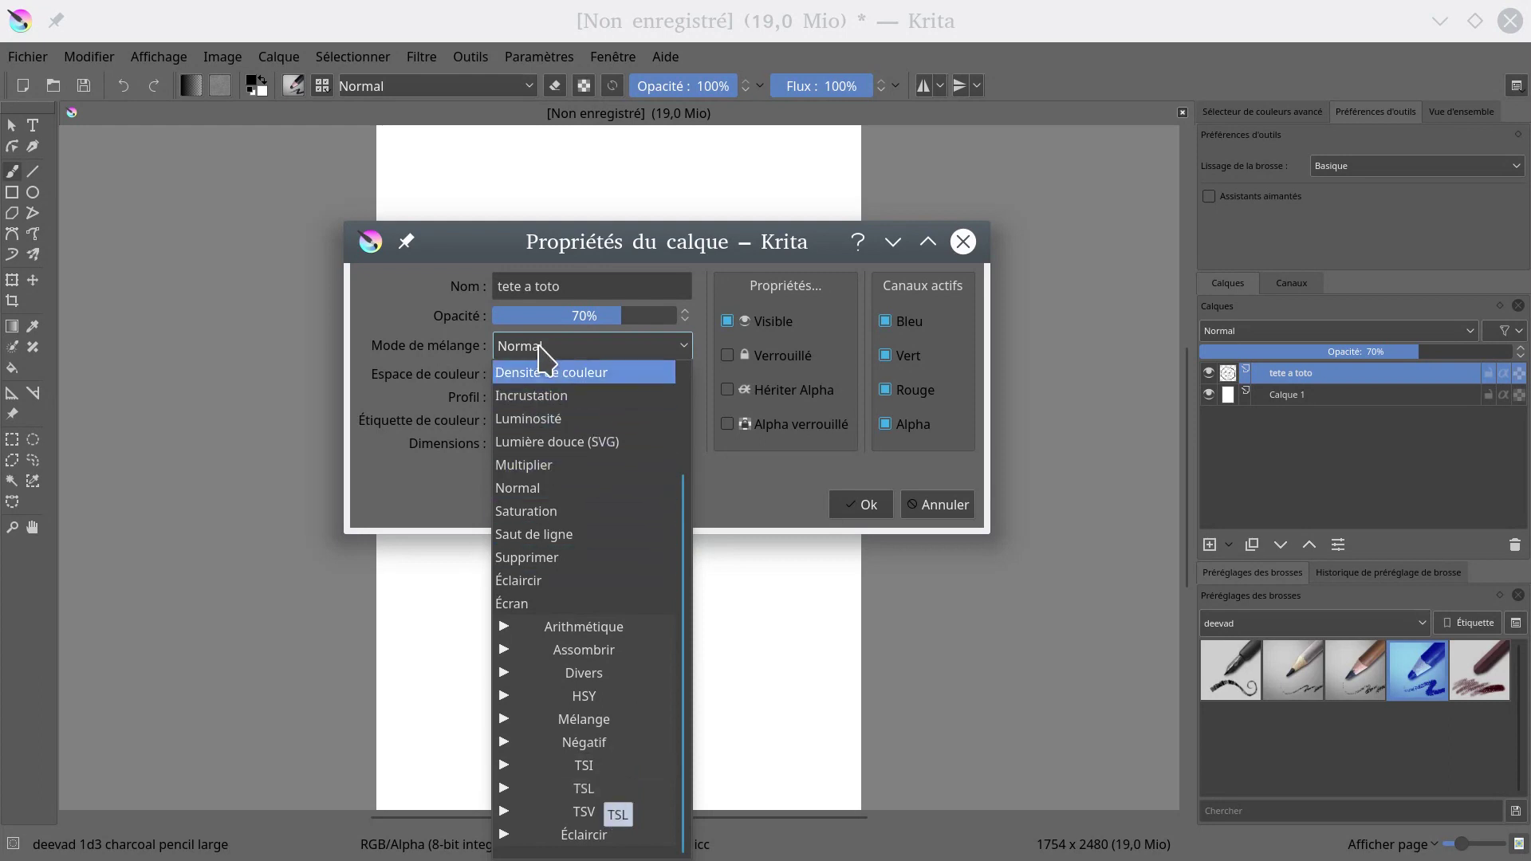
pyautogui.click(587, 415)
pyautogui.moveTo(660, 250); pyautogui.dragTo(693, 521)
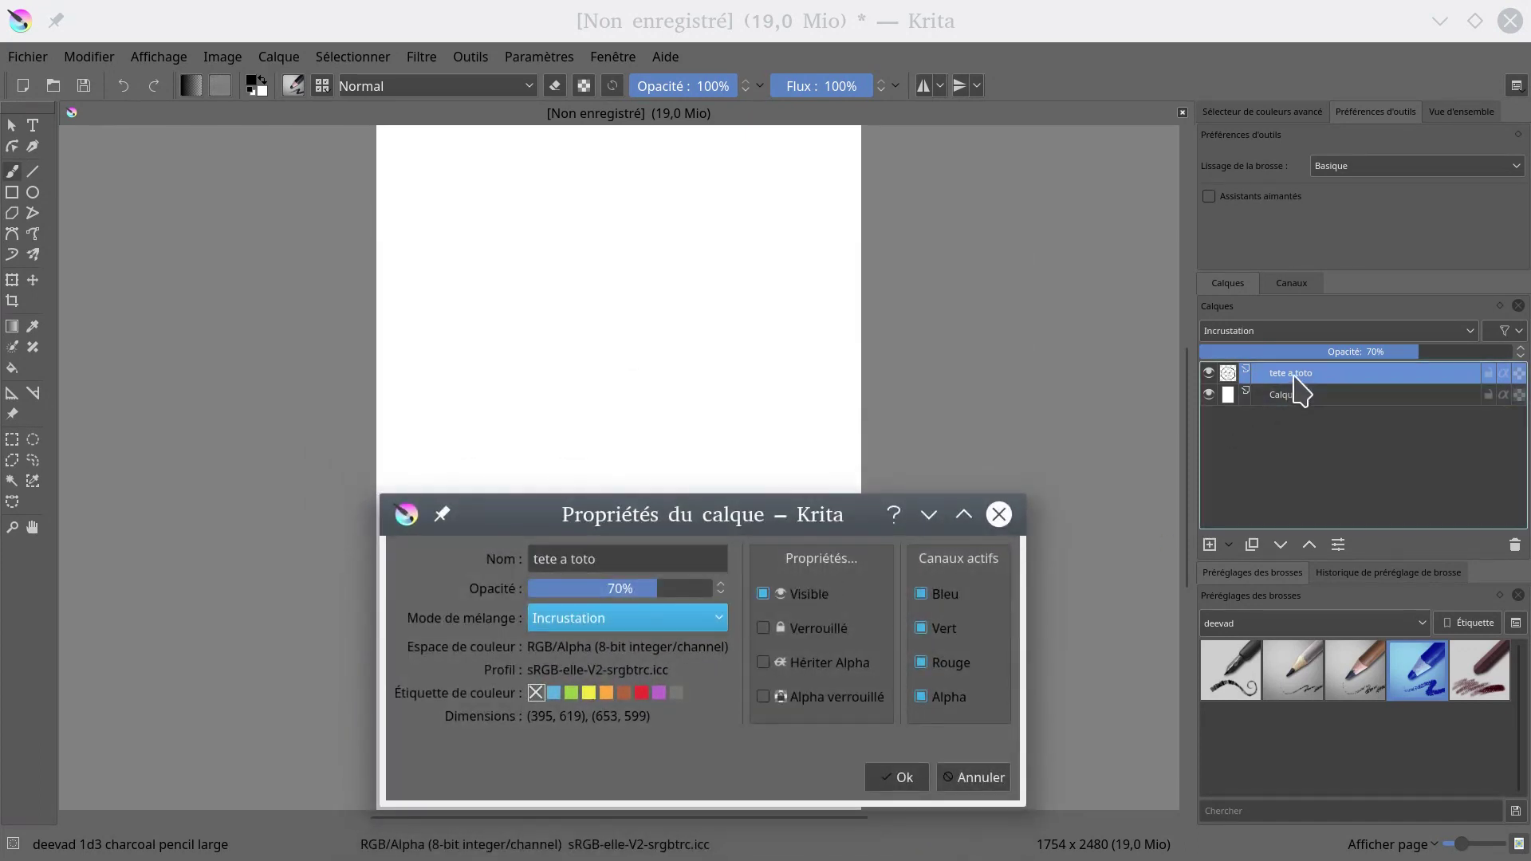
# - Try out several blending modes on the tete a toto layer and set it back to Normal
pyautogui.scroll(6, 1307, 334)
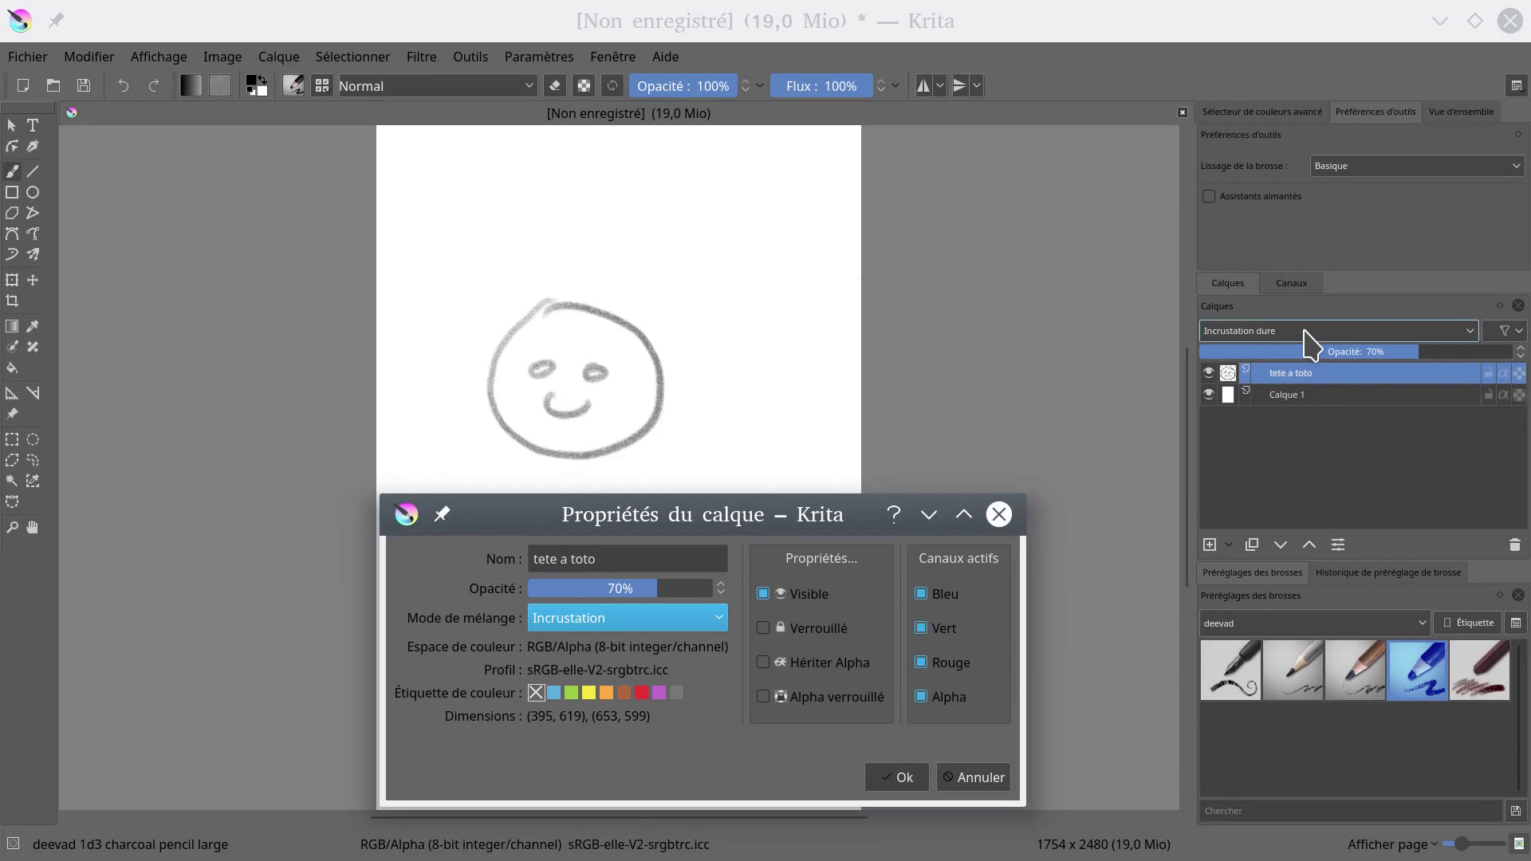
pyautogui.scroll(1, 1306, 333)
pyautogui.scroll(-2, 1354, 339)
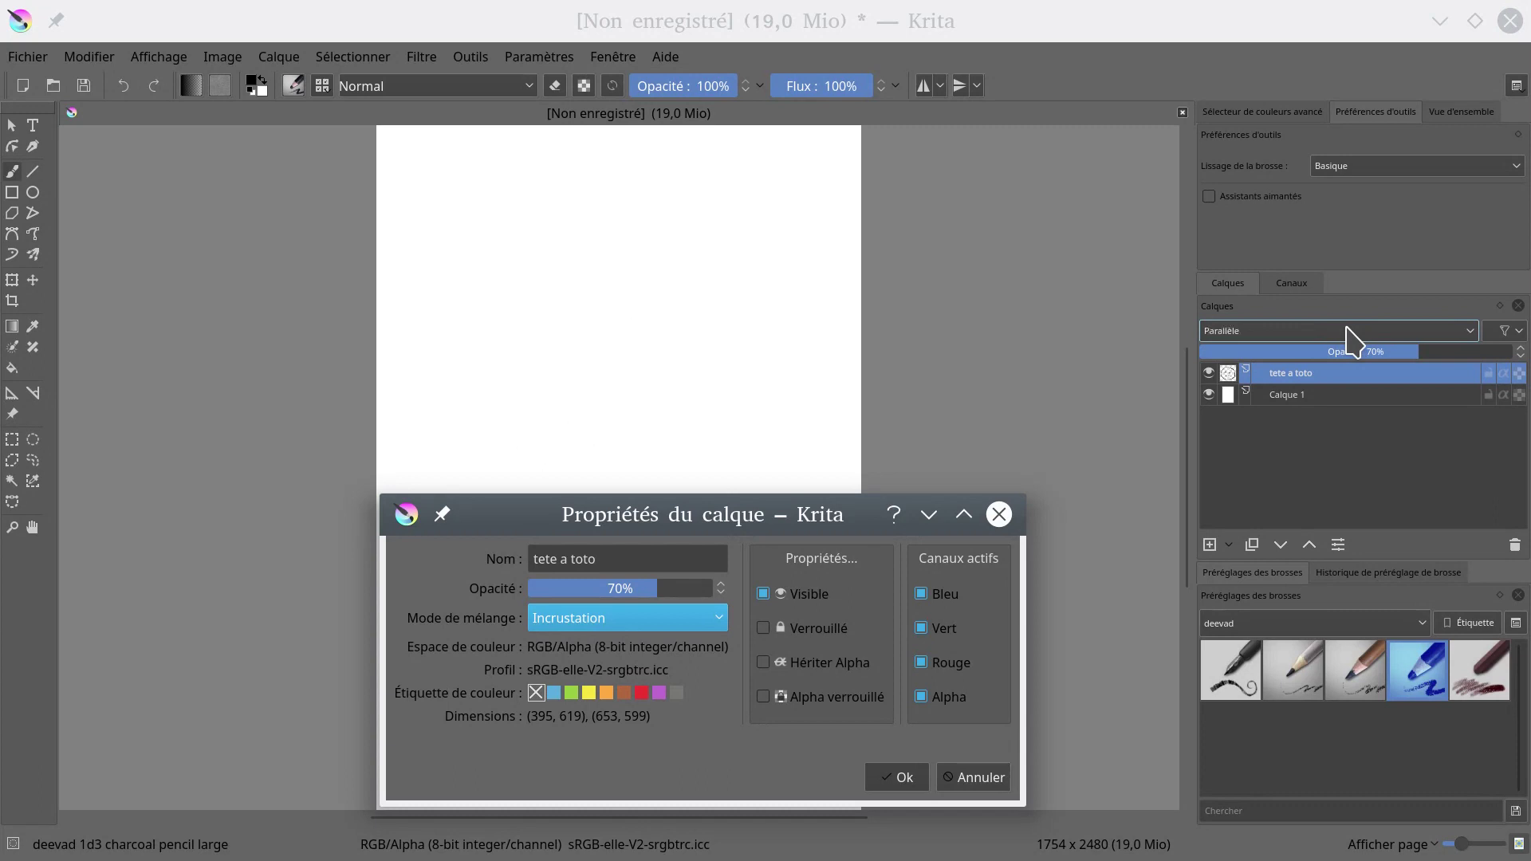
pyautogui.scroll(5, 1354, 339)
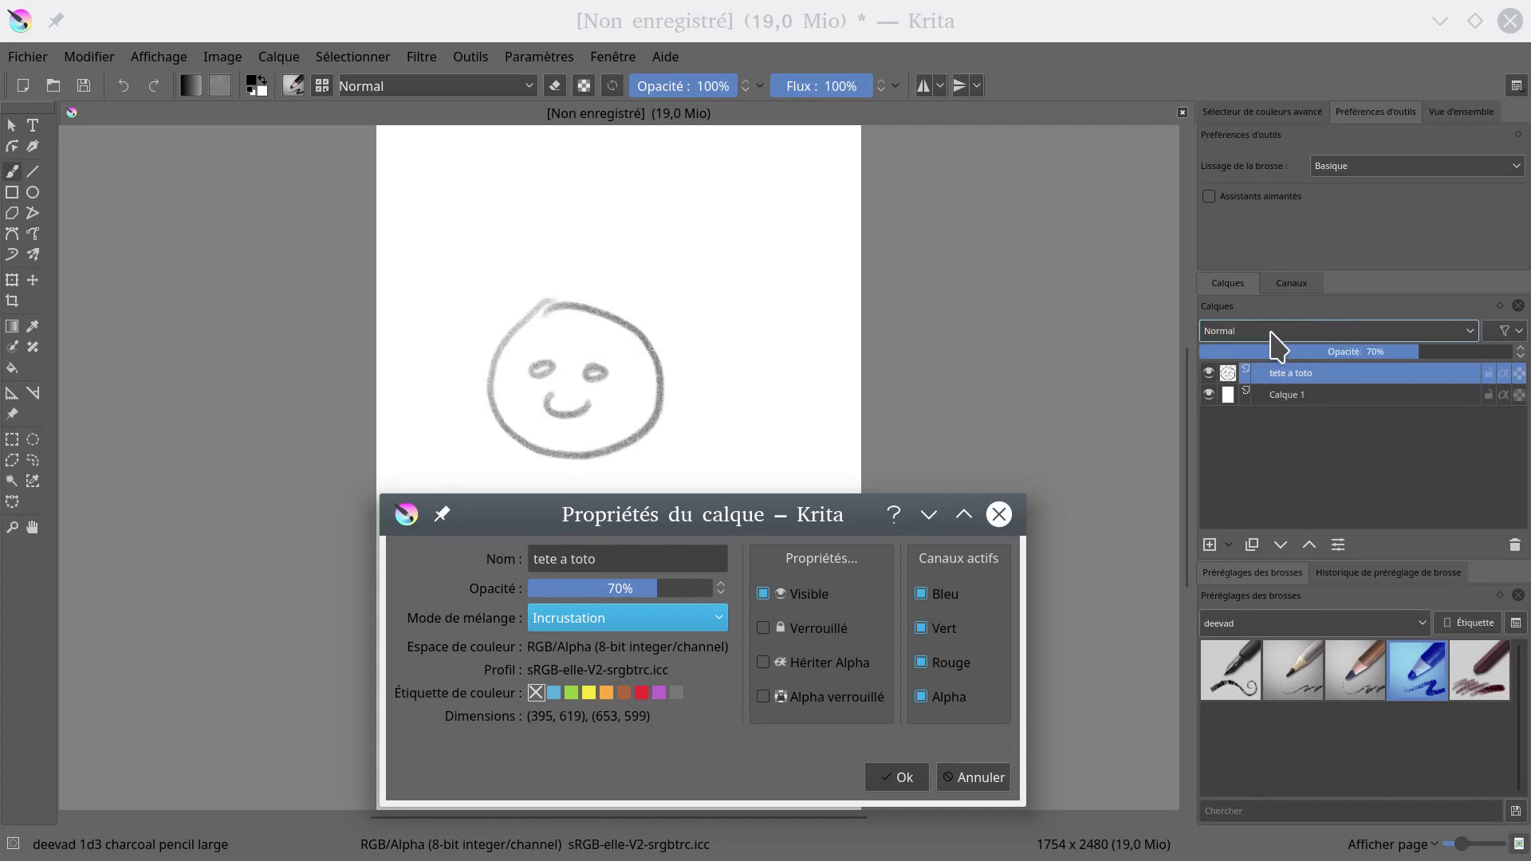
pyautogui.scroll(5, 1278, 339)
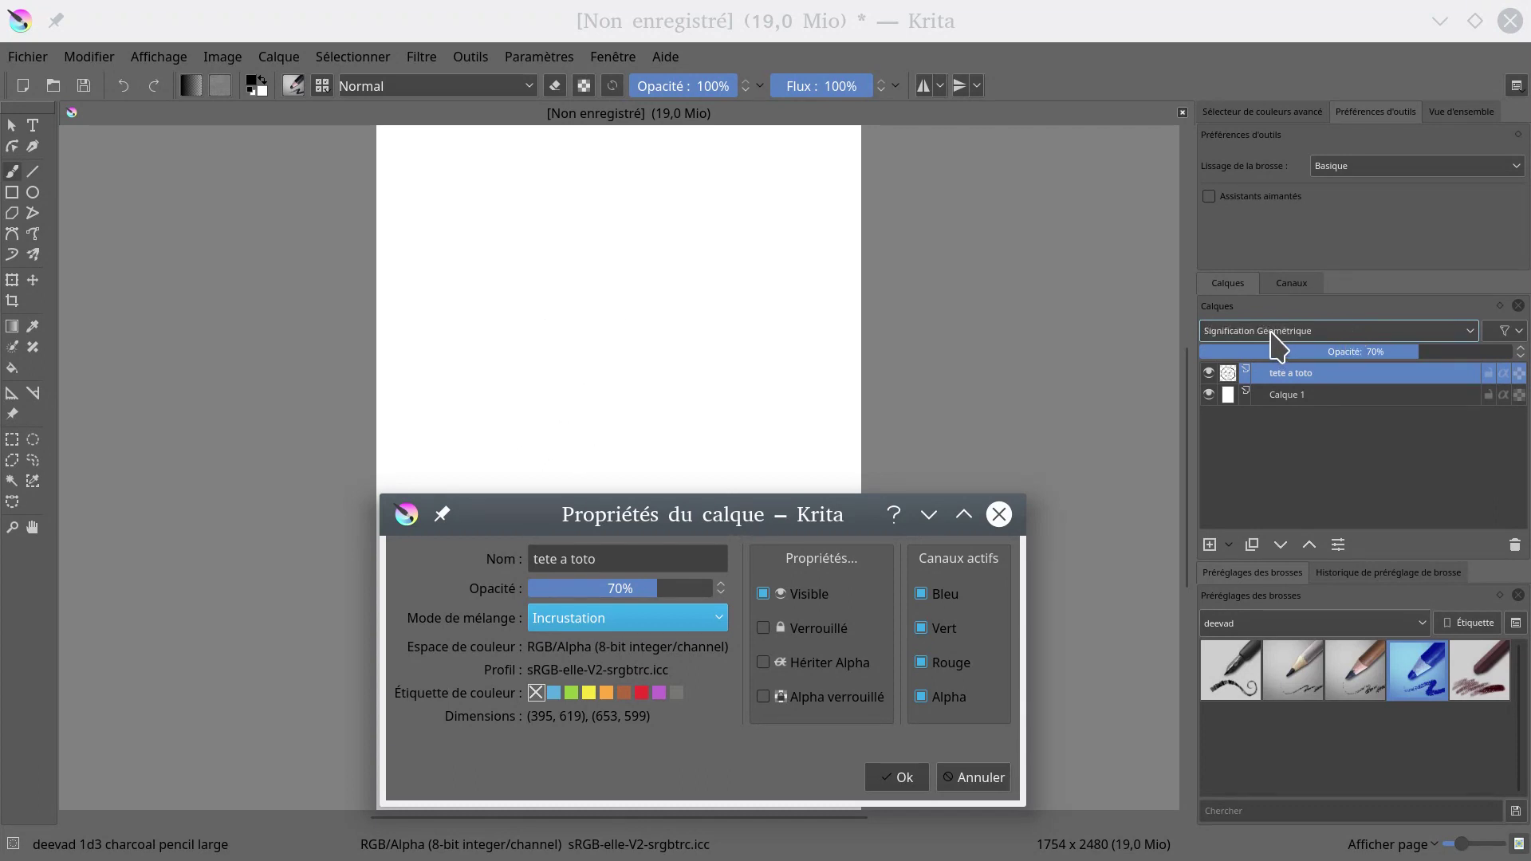
pyautogui.scroll(-5, 1278, 339)
pyautogui.scroll(-1, 1278, 339)
pyautogui.scroll(1, 1278, 339)
pyautogui.scroll(2, 1278, 339)
pyautogui.scroll(1, 1279, 345)
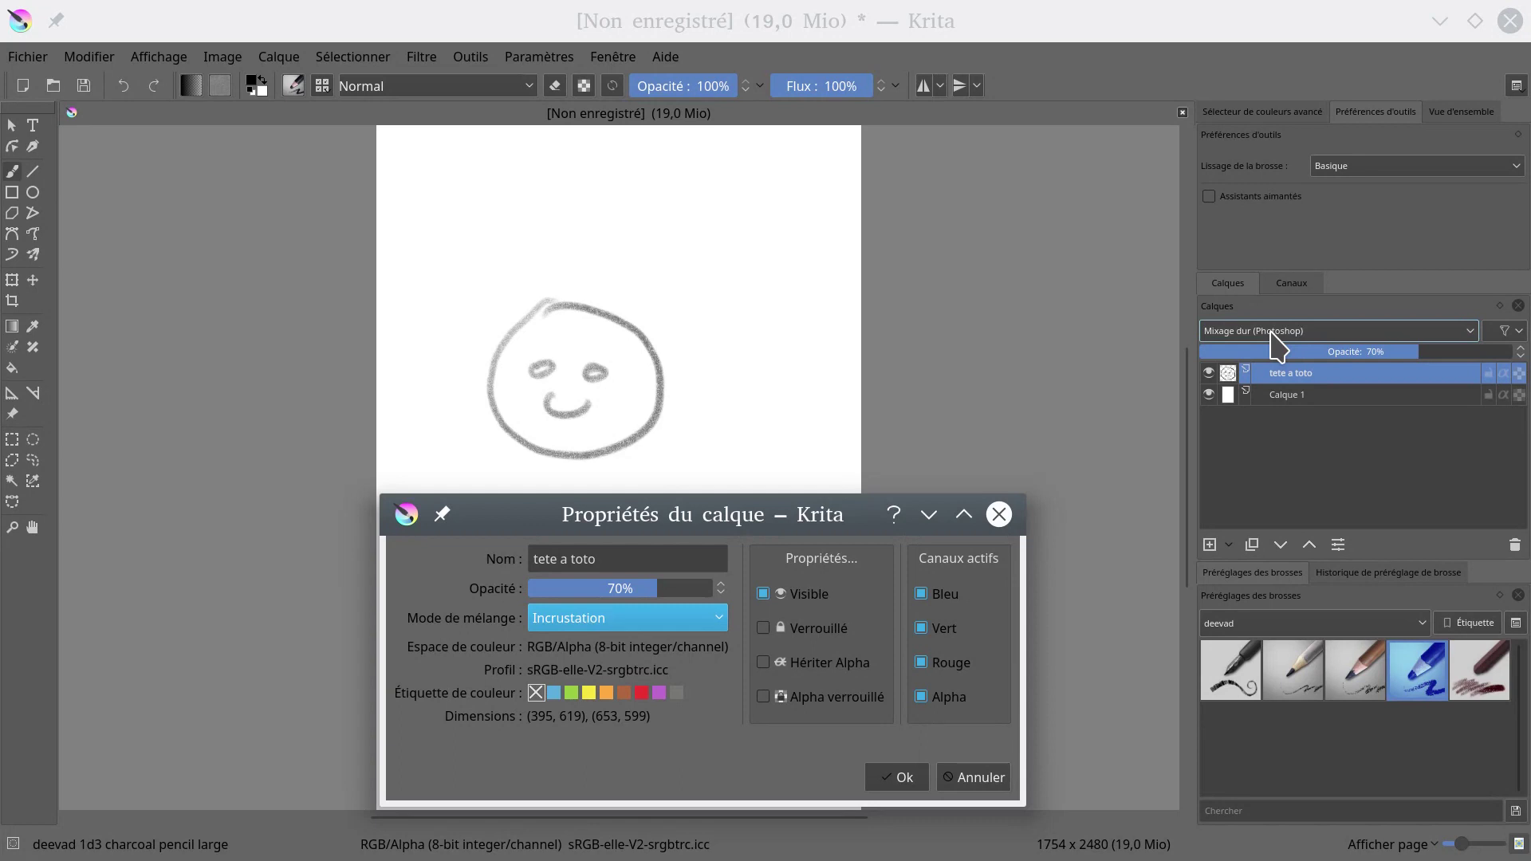
pyautogui.scroll(1, 1308, 334)
# - Move and widen the layer properties dialog, and try a blue colour label on tete a toto before setting it to red
pyautogui.moveTo(810, 522); pyautogui.dragTo(923, 476)
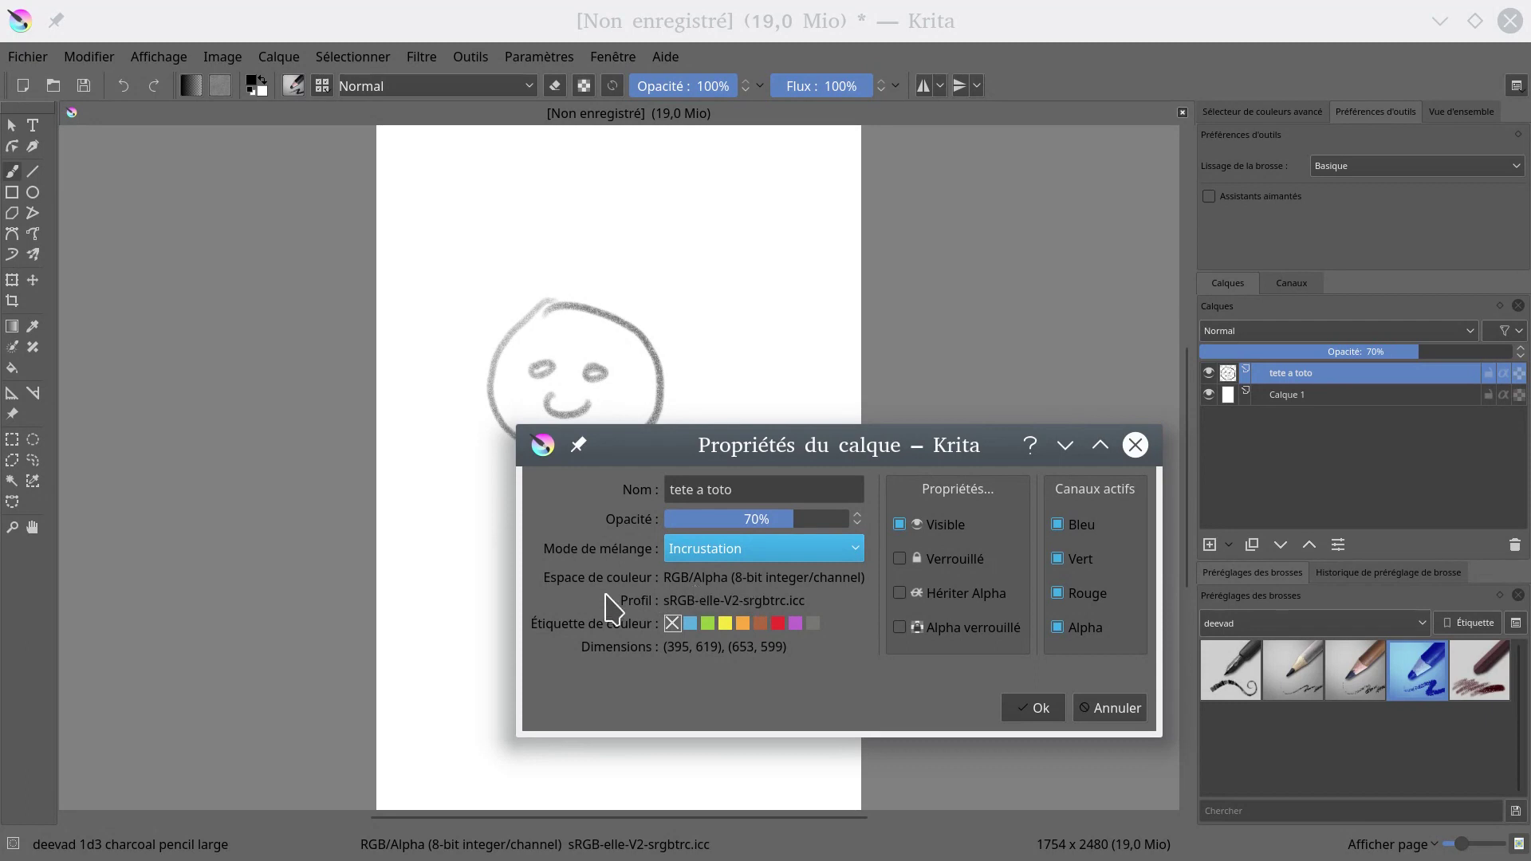
pyautogui.moveTo(514, 607); pyautogui.dragTo(390, 608)
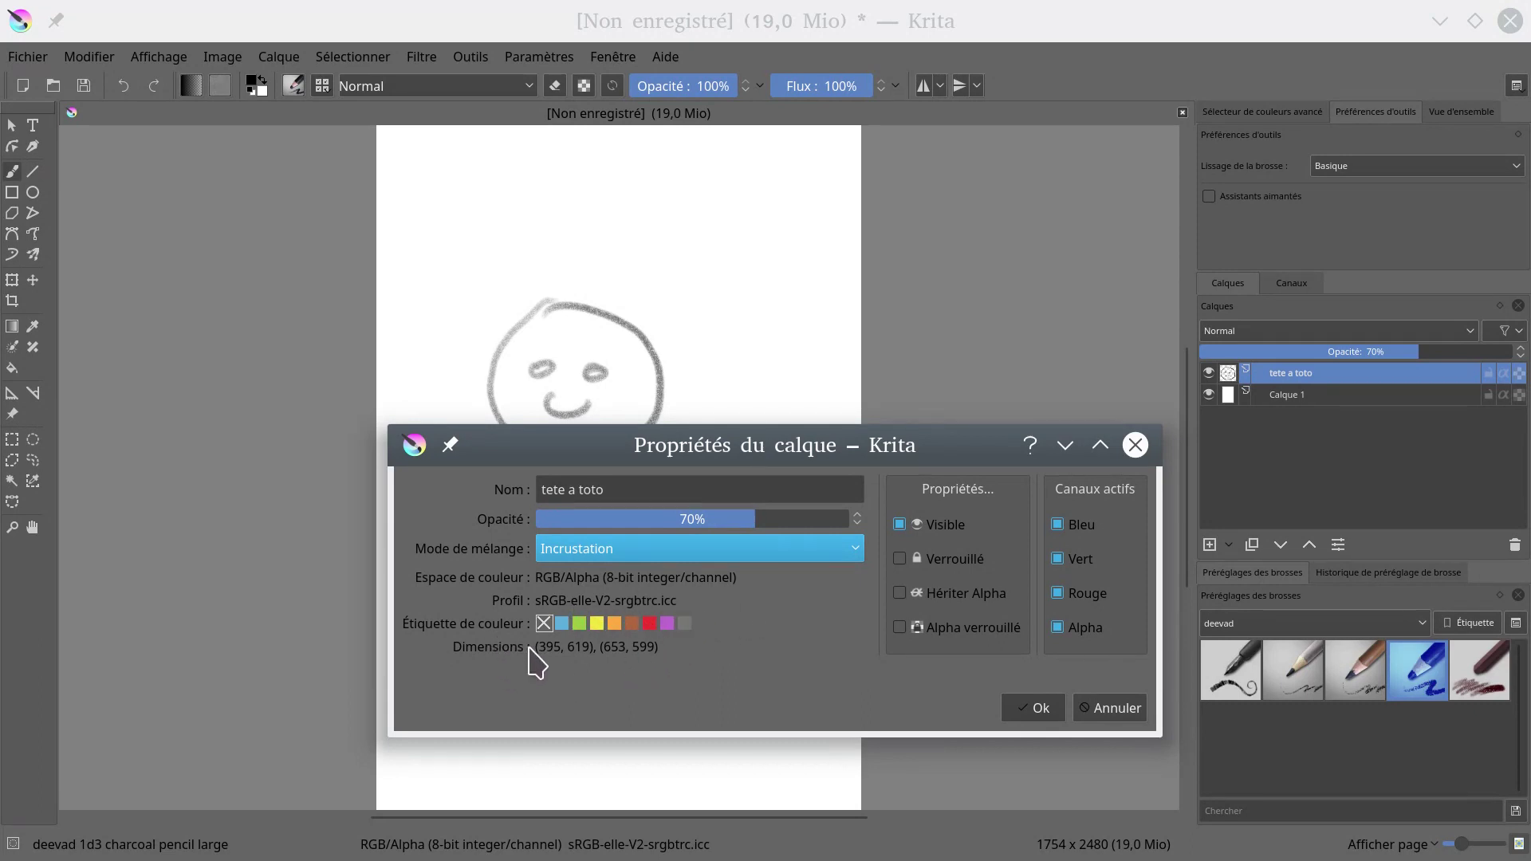
pyautogui.click(562, 623)
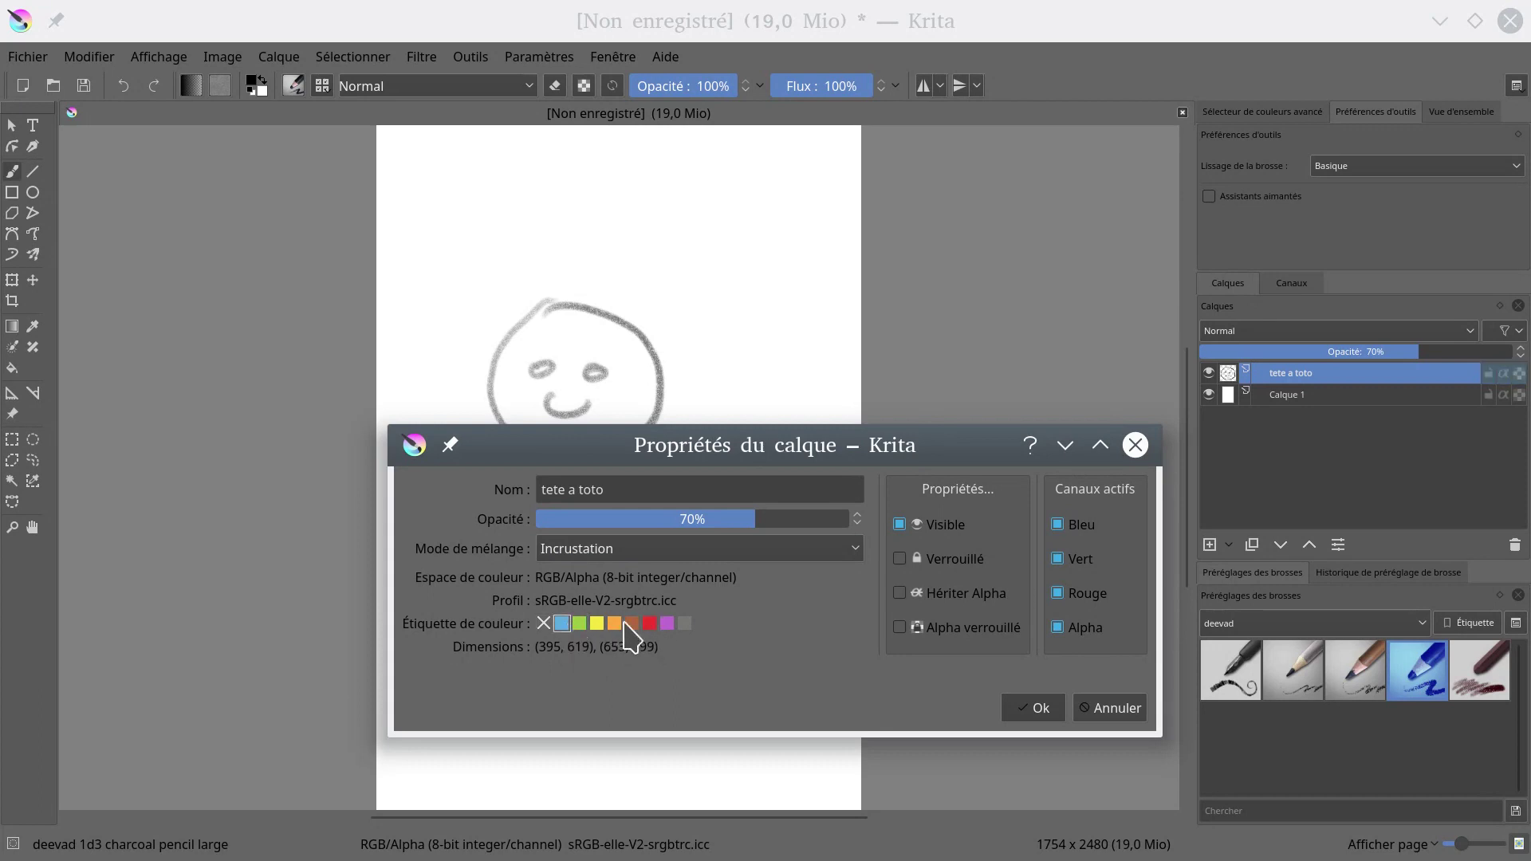
pyautogui.click(1425, 397)
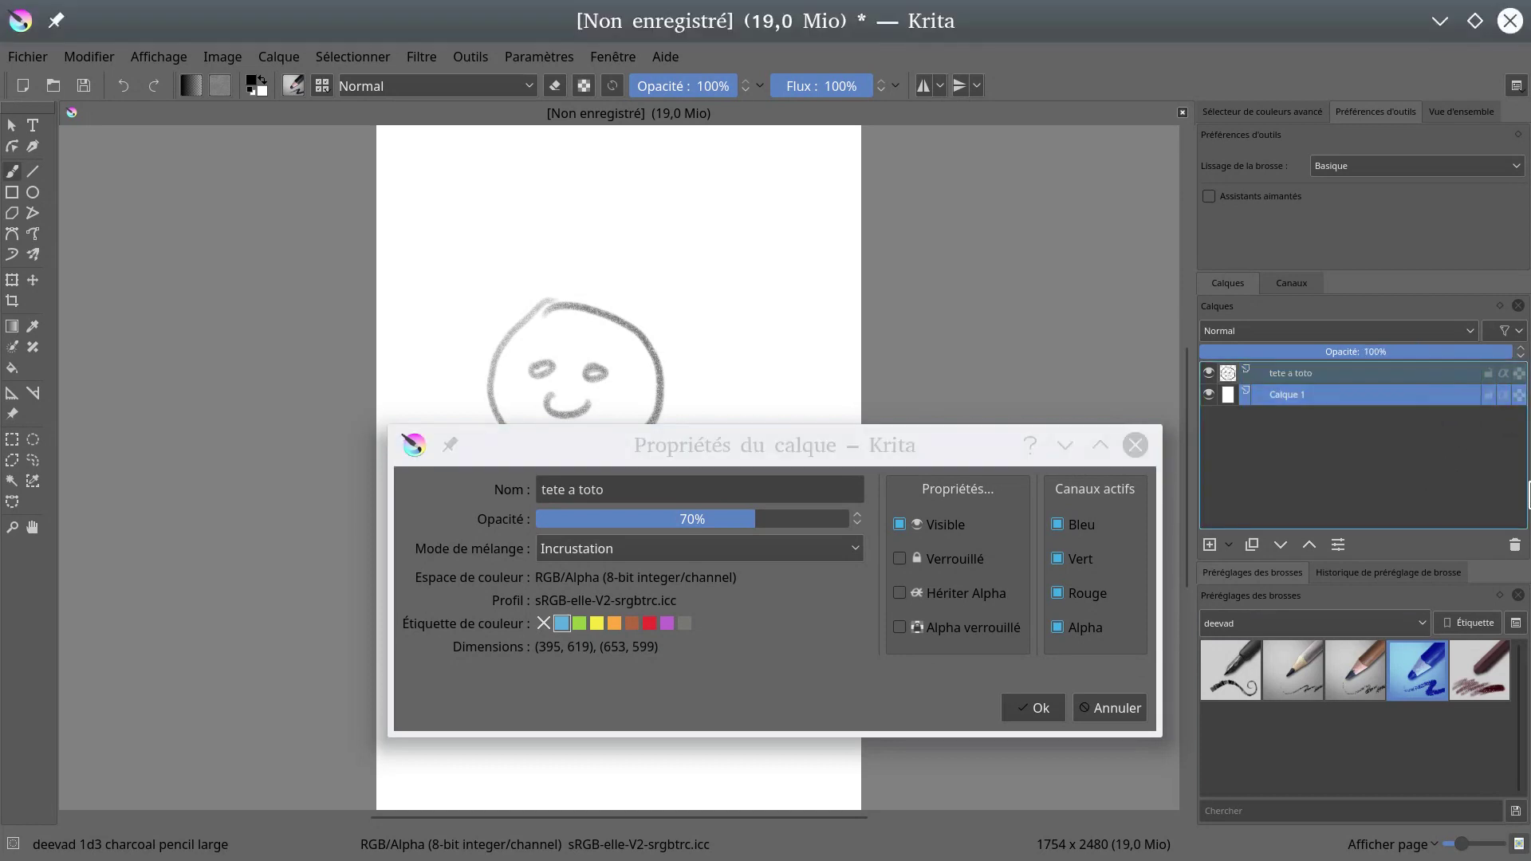
pyautogui.click(1325, 374)
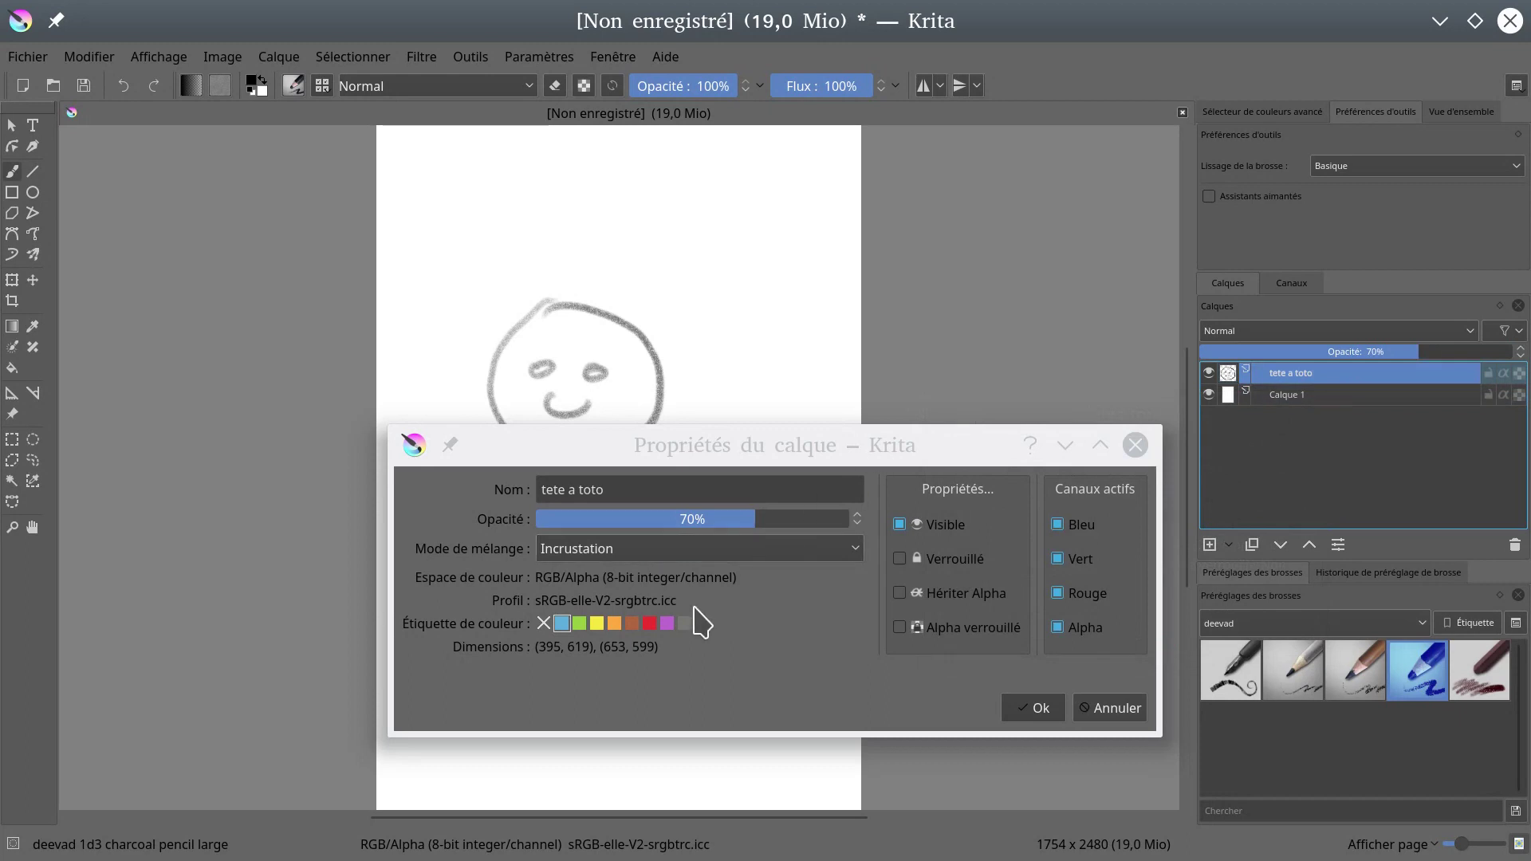
pyautogui.click(650, 623)
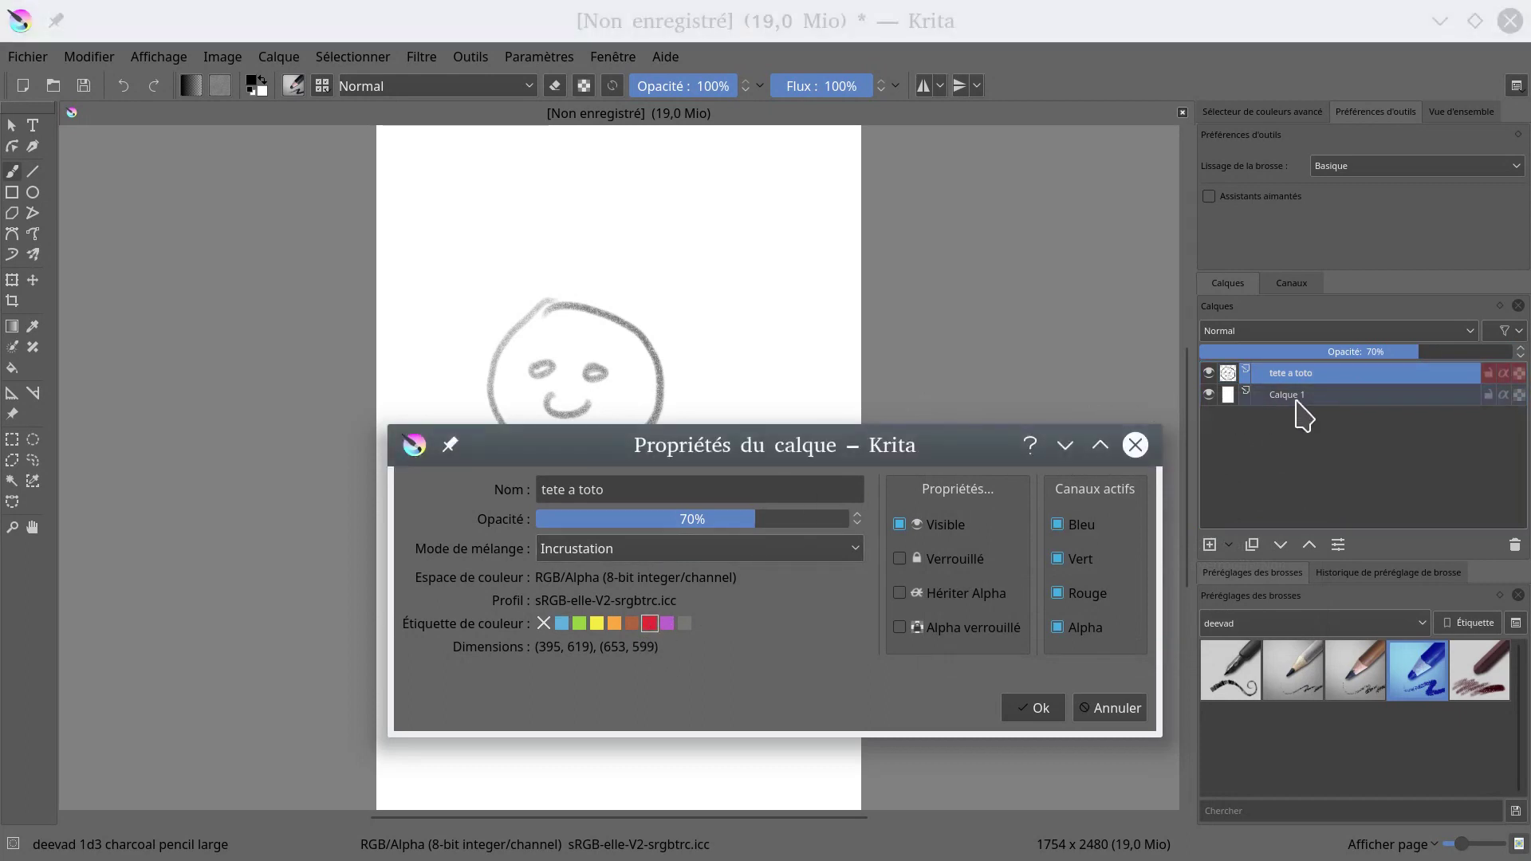
# - Add two paint layers directly above Calque 1 and confirm the open properties of tete a toto
pyautogui.click(1332, 401)
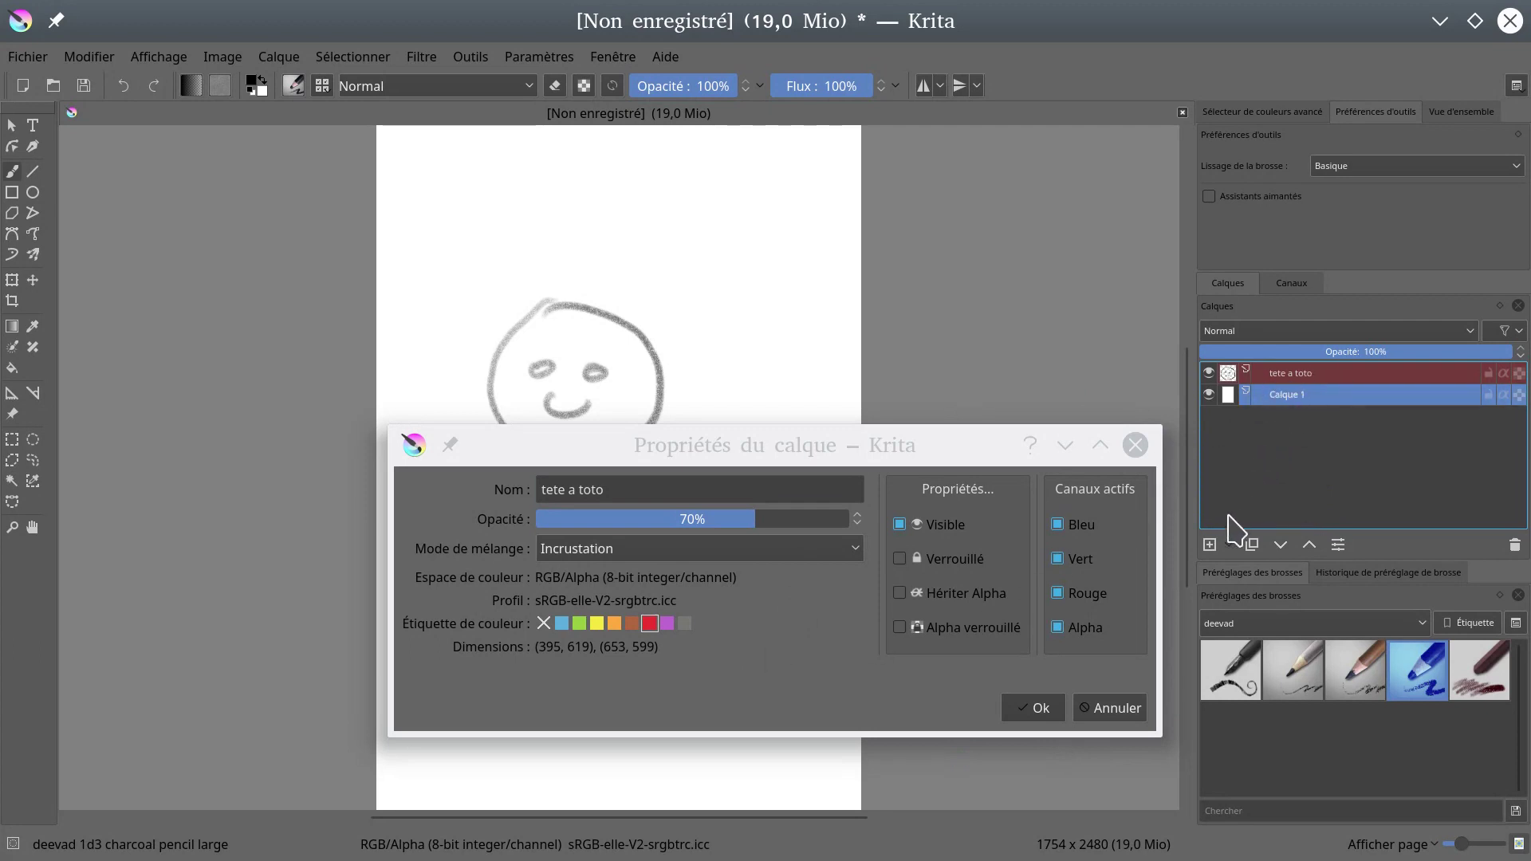
pyautogui.click(1211, 548)
pyautogui.click(1217, 546)
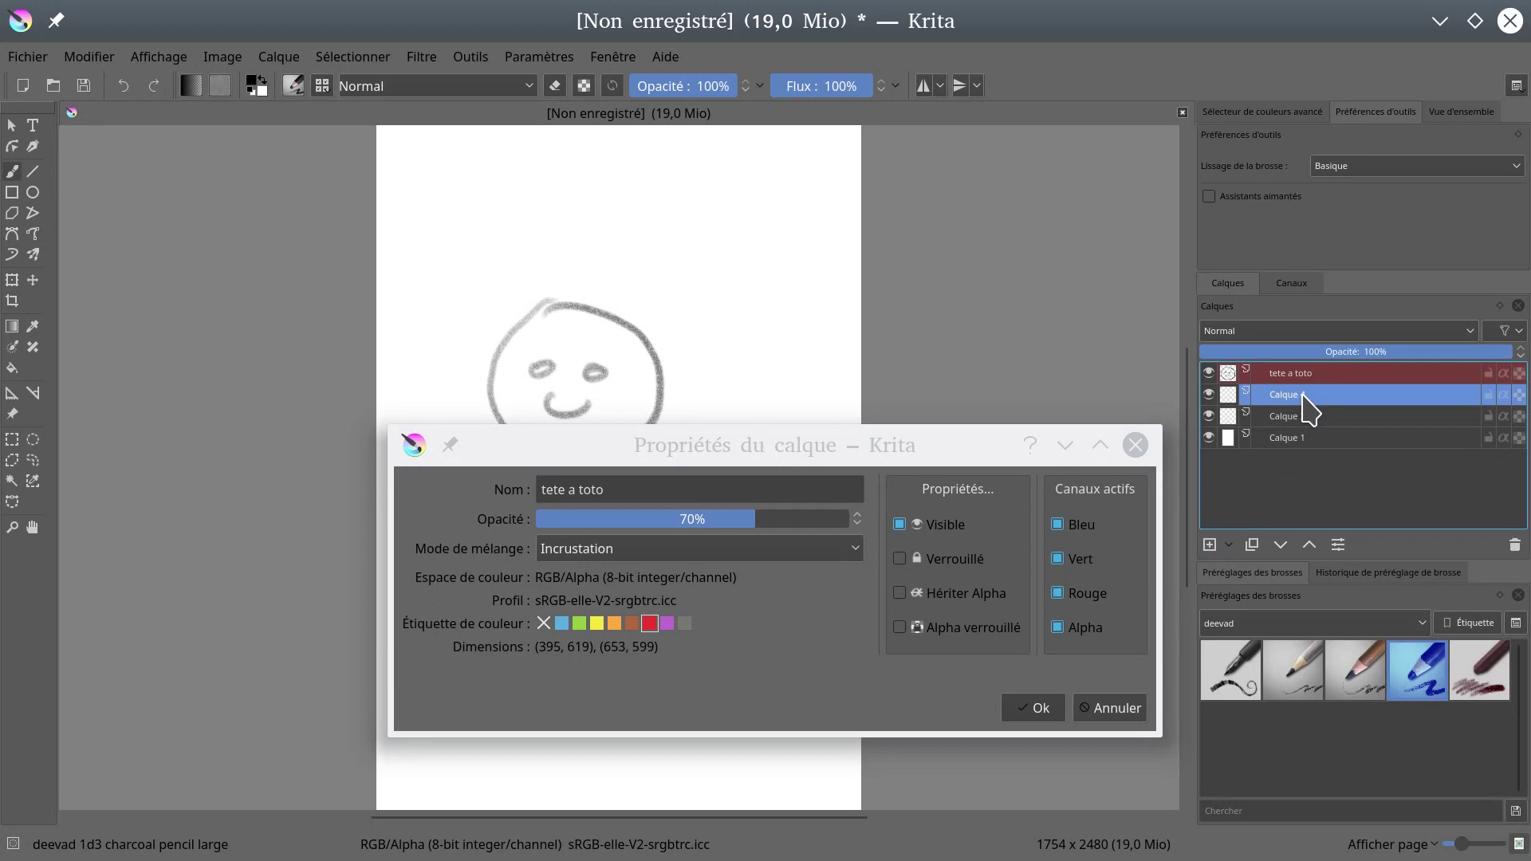
pyautogui.click(724, 618)
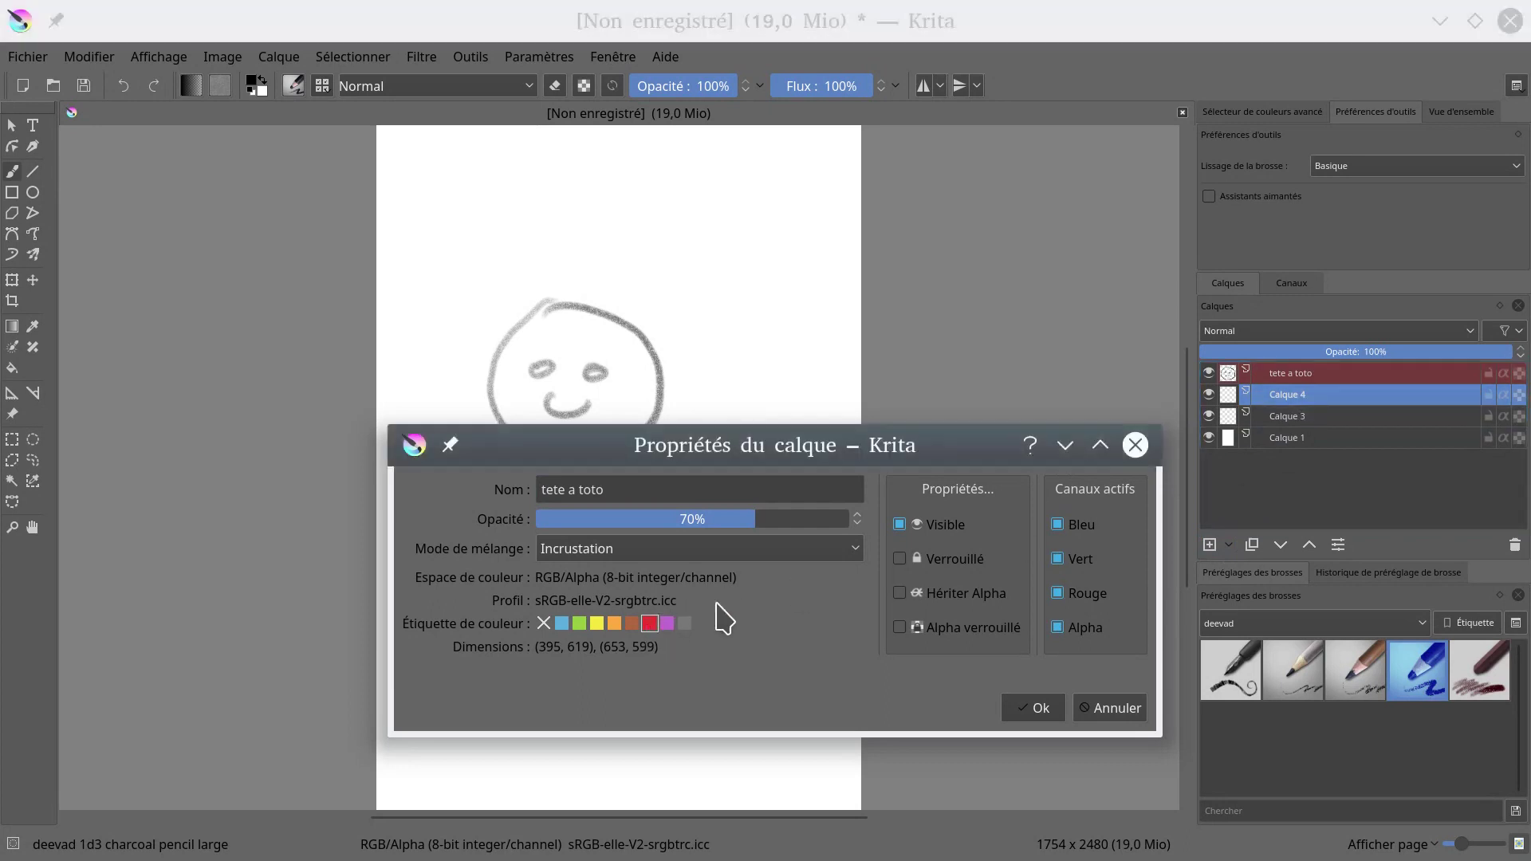
pyautogui.click(1350, 423)
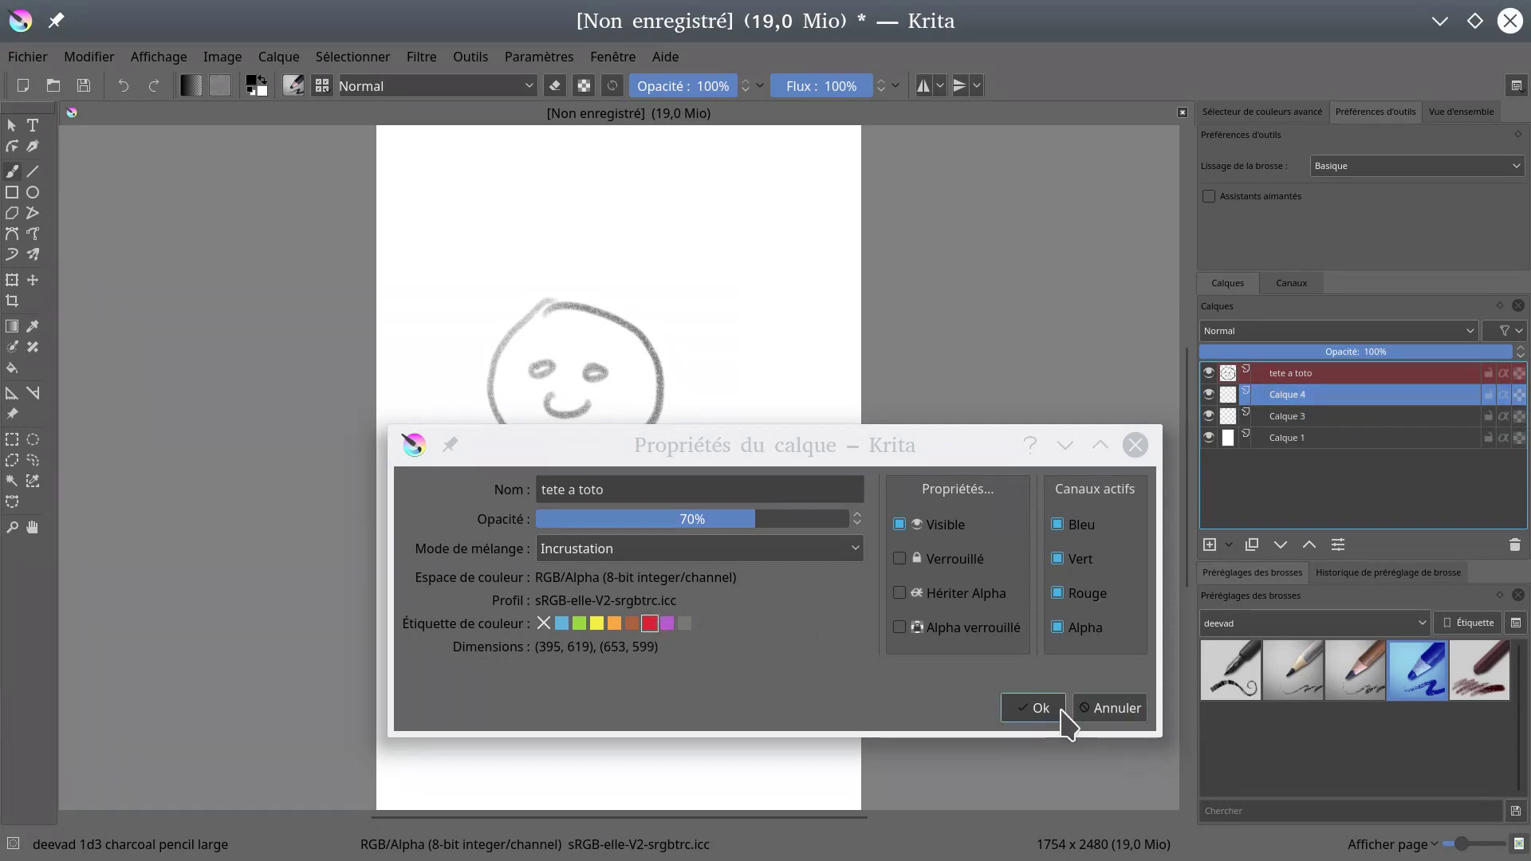
pyautogui.click(1036, 708)
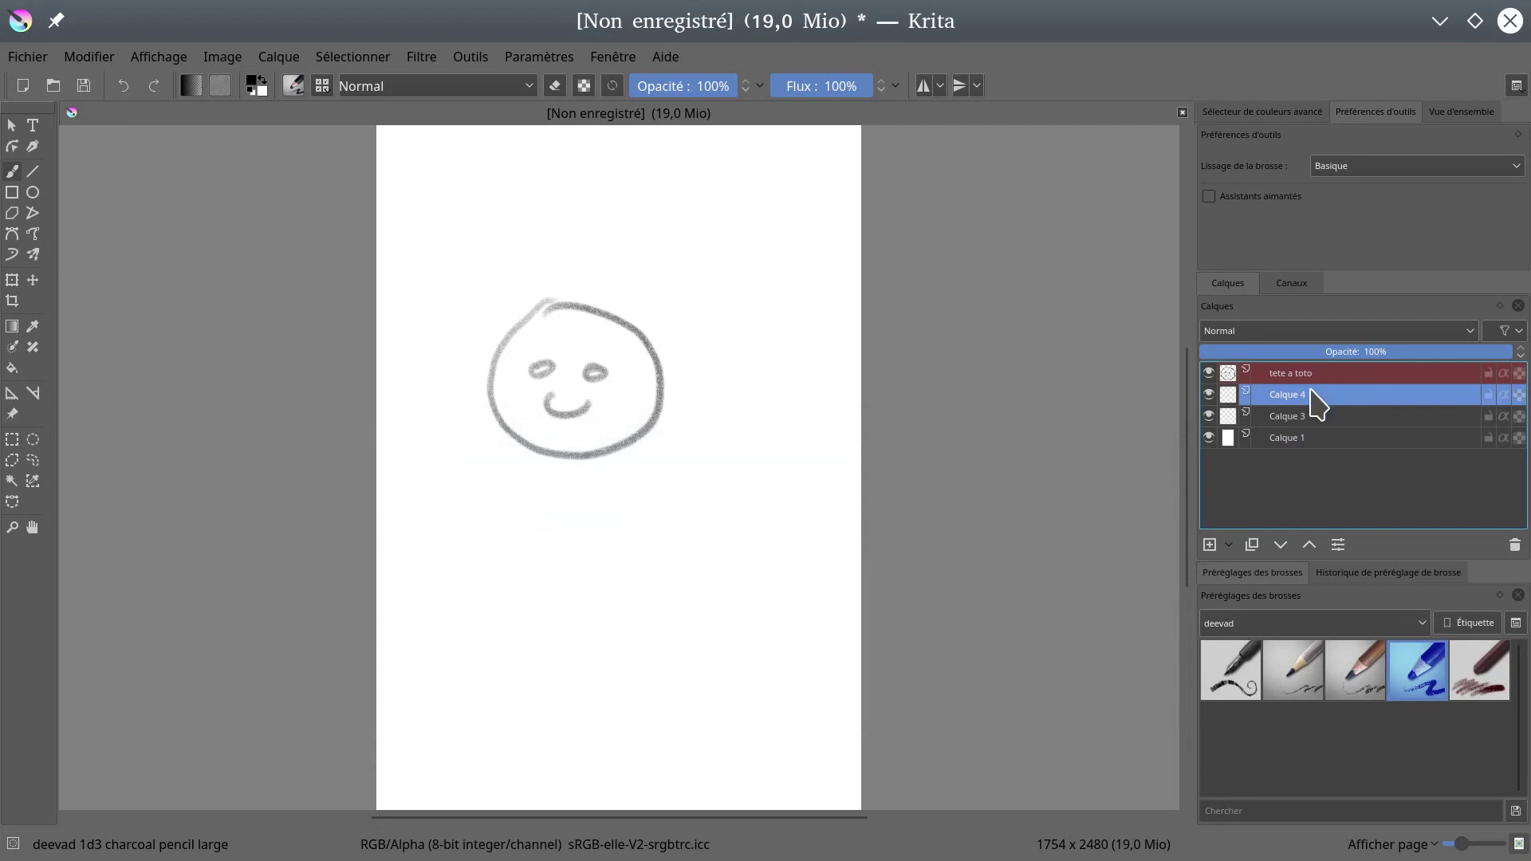
# - Give Calque 4 a red colour label in its properties and check the label by selecting the layers below
pyautogui.click(1337, 548)
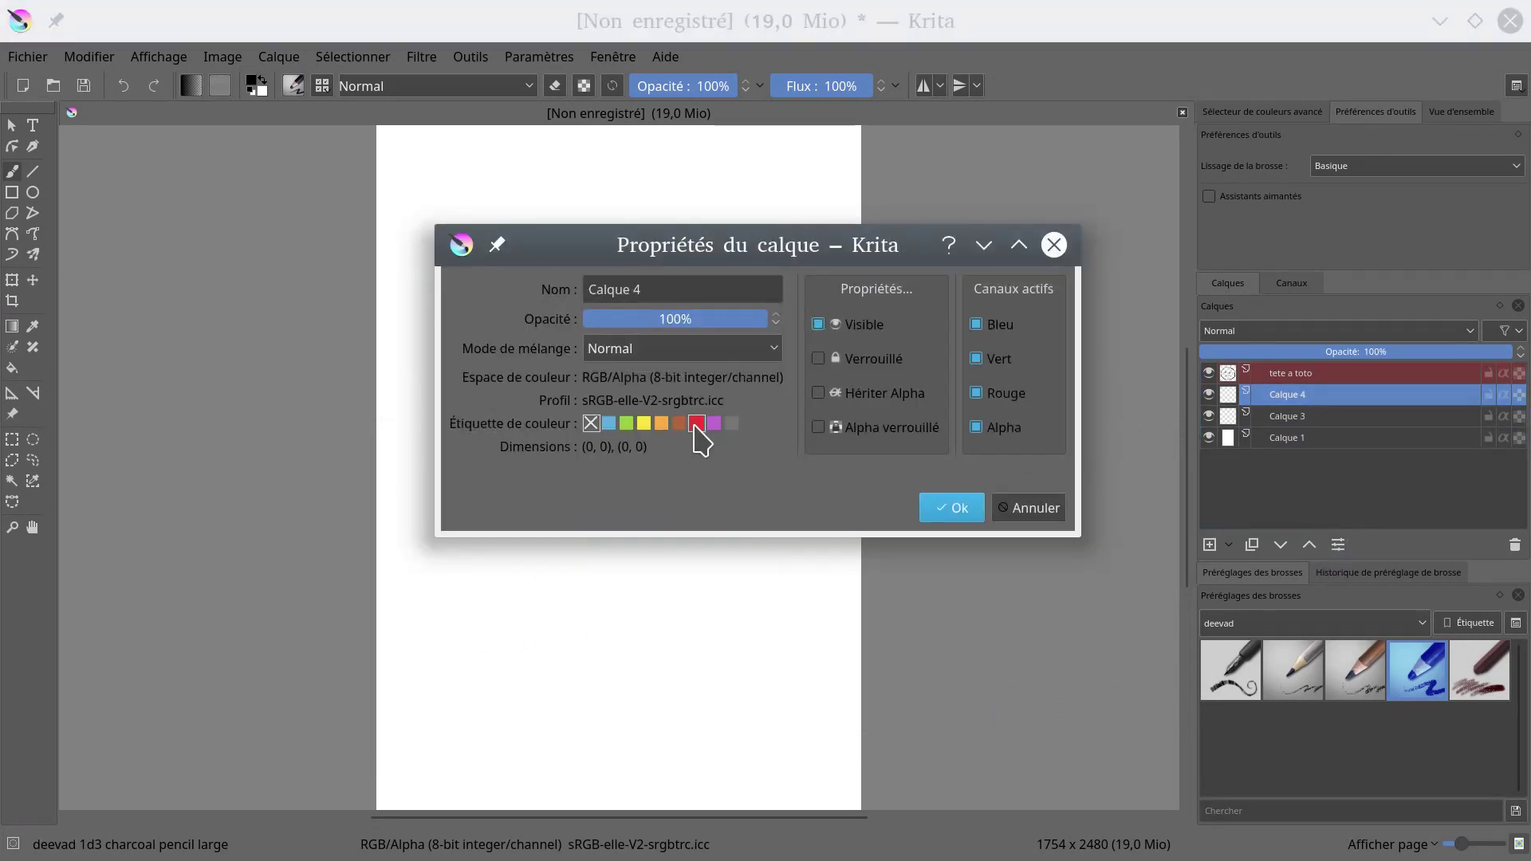
pyautogui.click(953, 508)
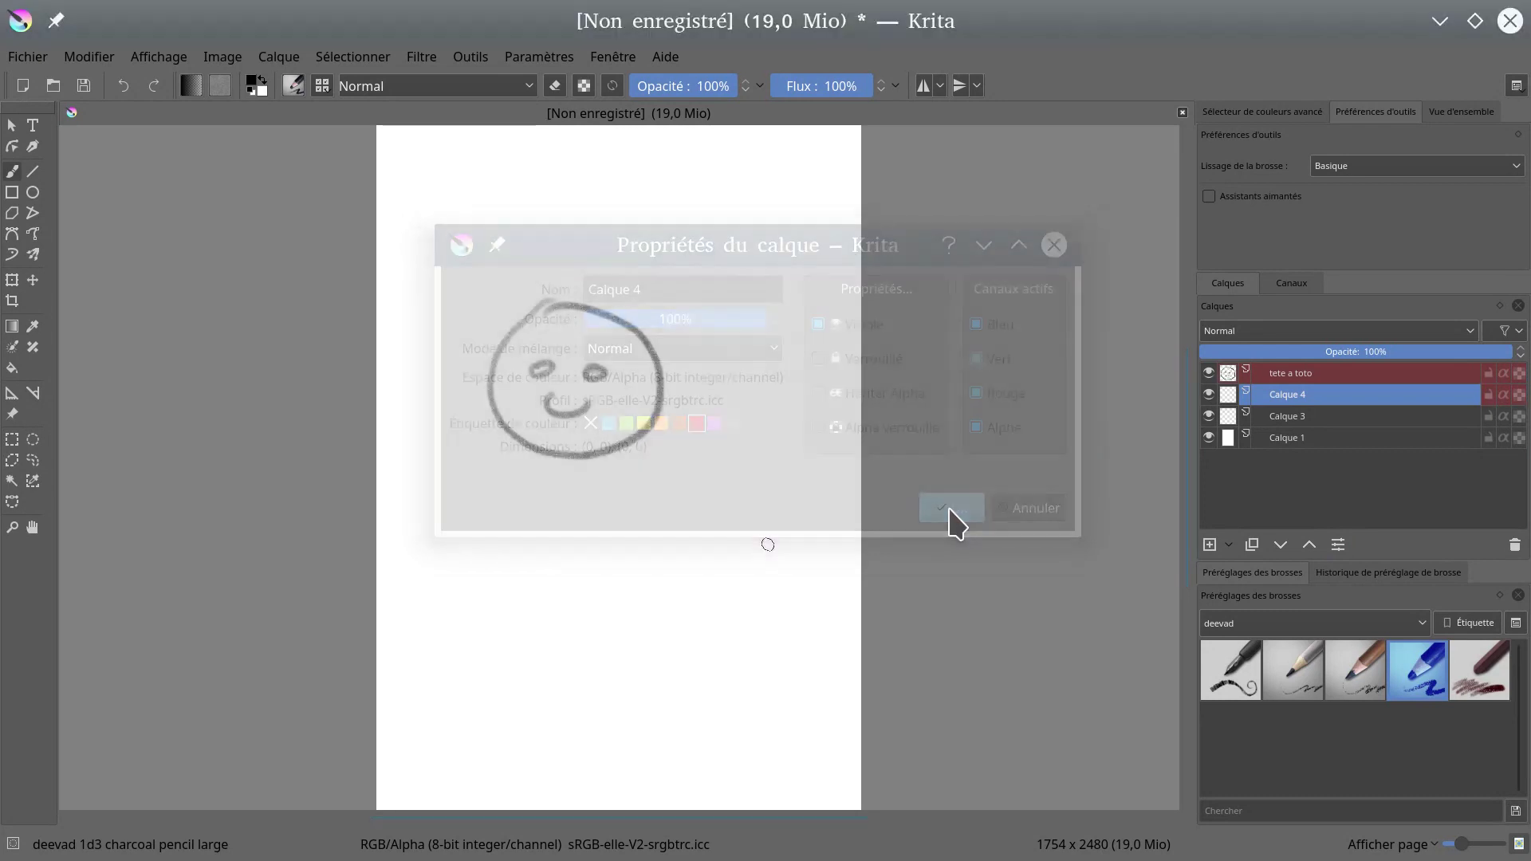
pyautogui.click(1349, 419)
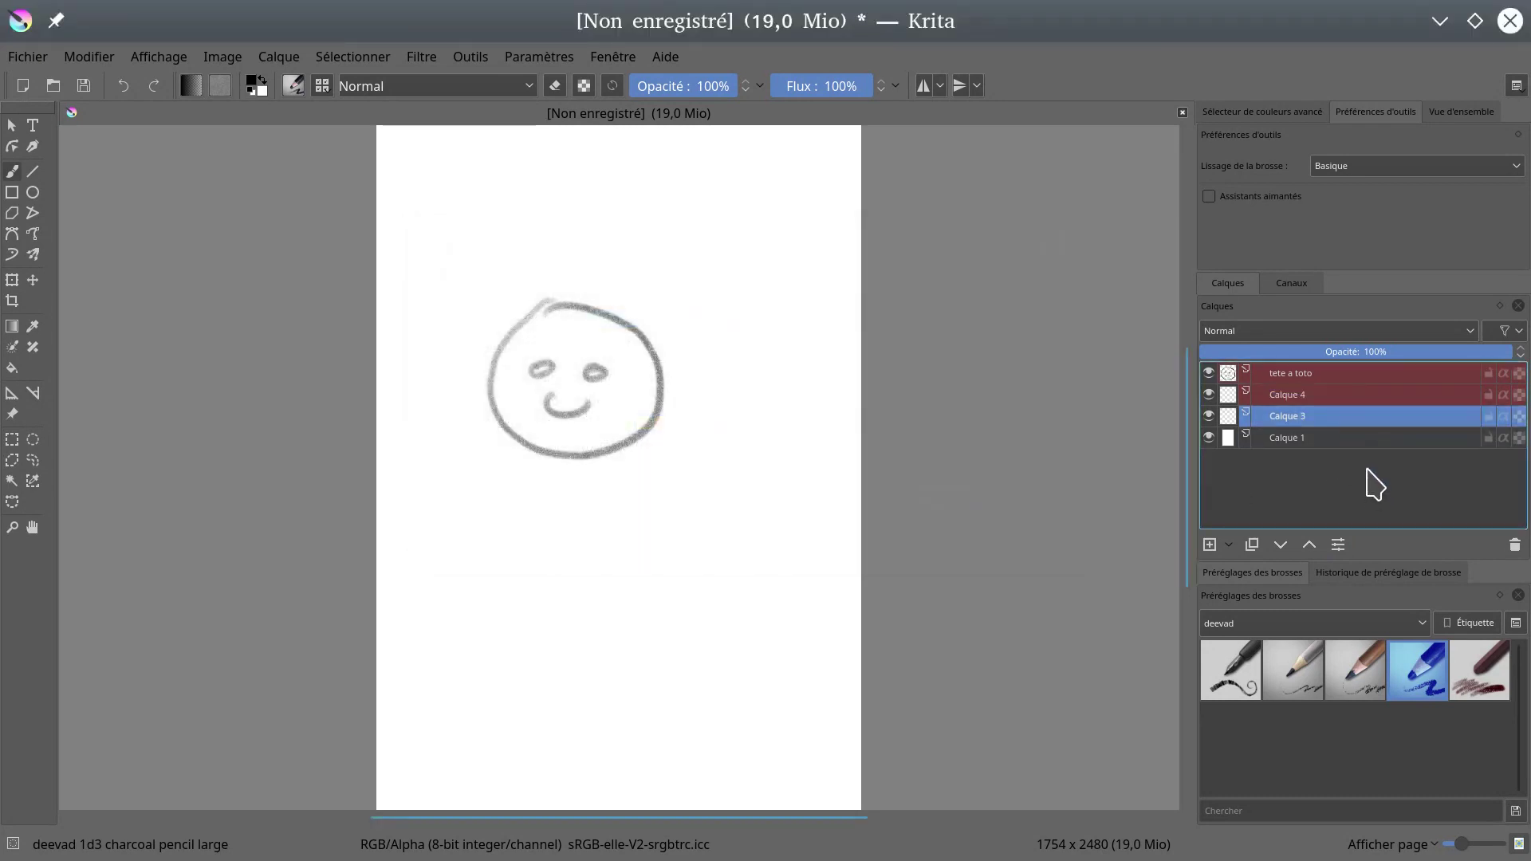
pyautogui.click(1332, 435)
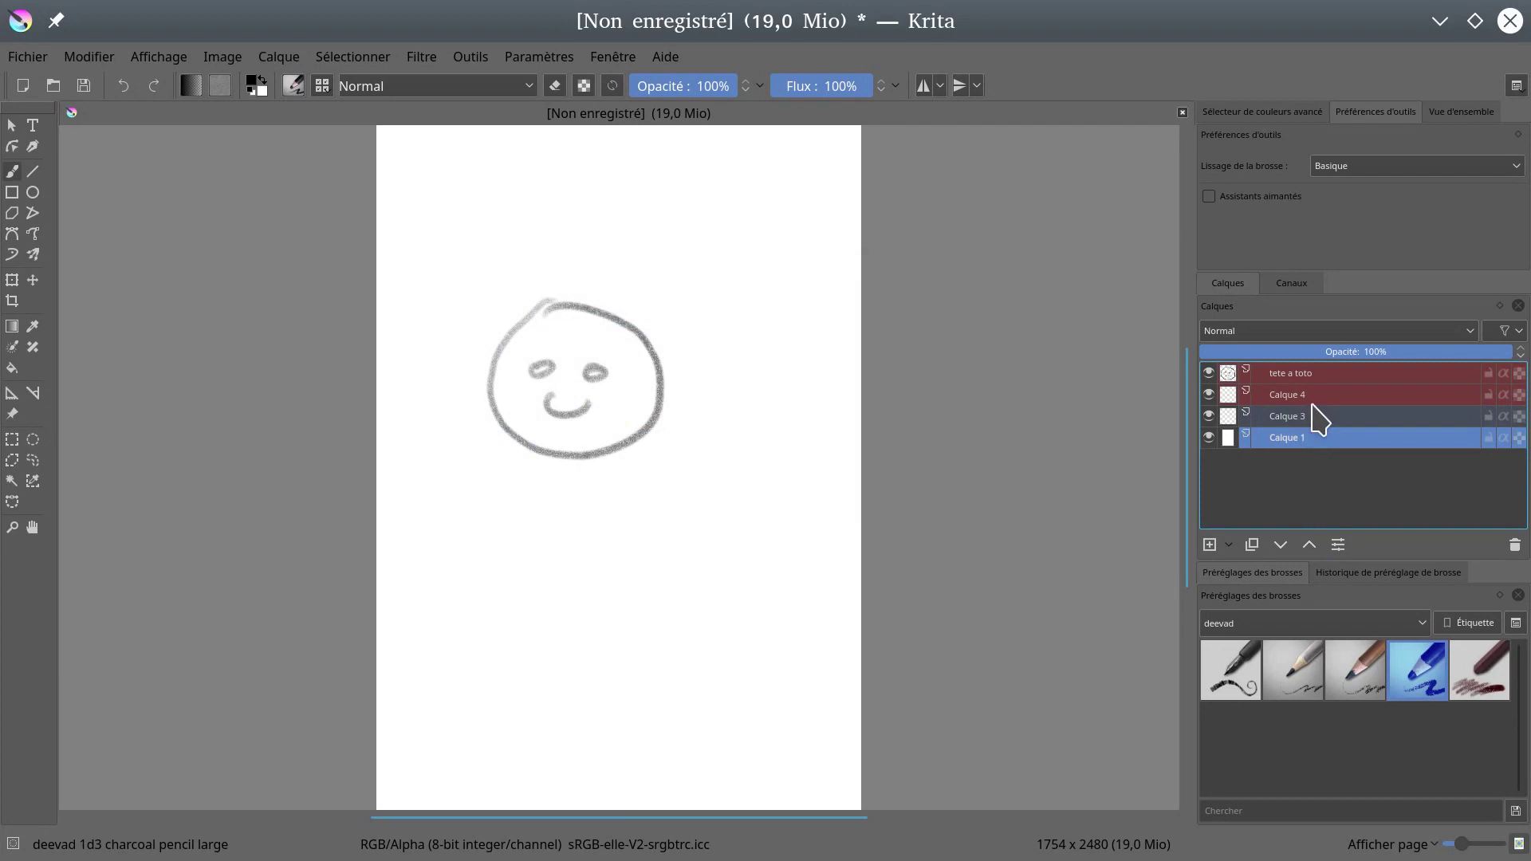
# - Filter the layer list by the red colour label and select Calque 4
pyautogui.click(1515, 331)
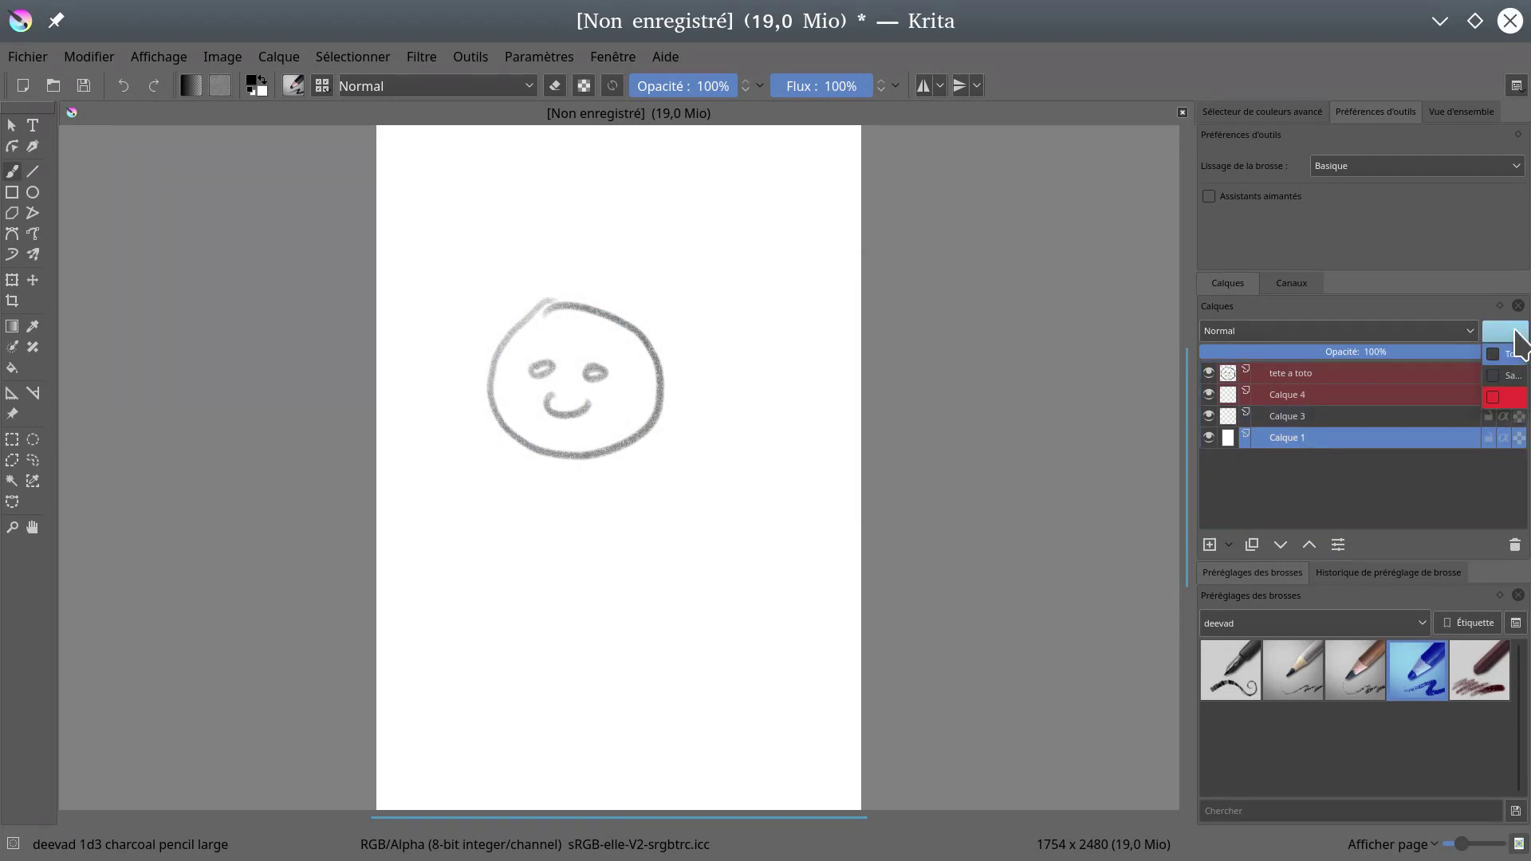
pyautogui.click(1498, 398)
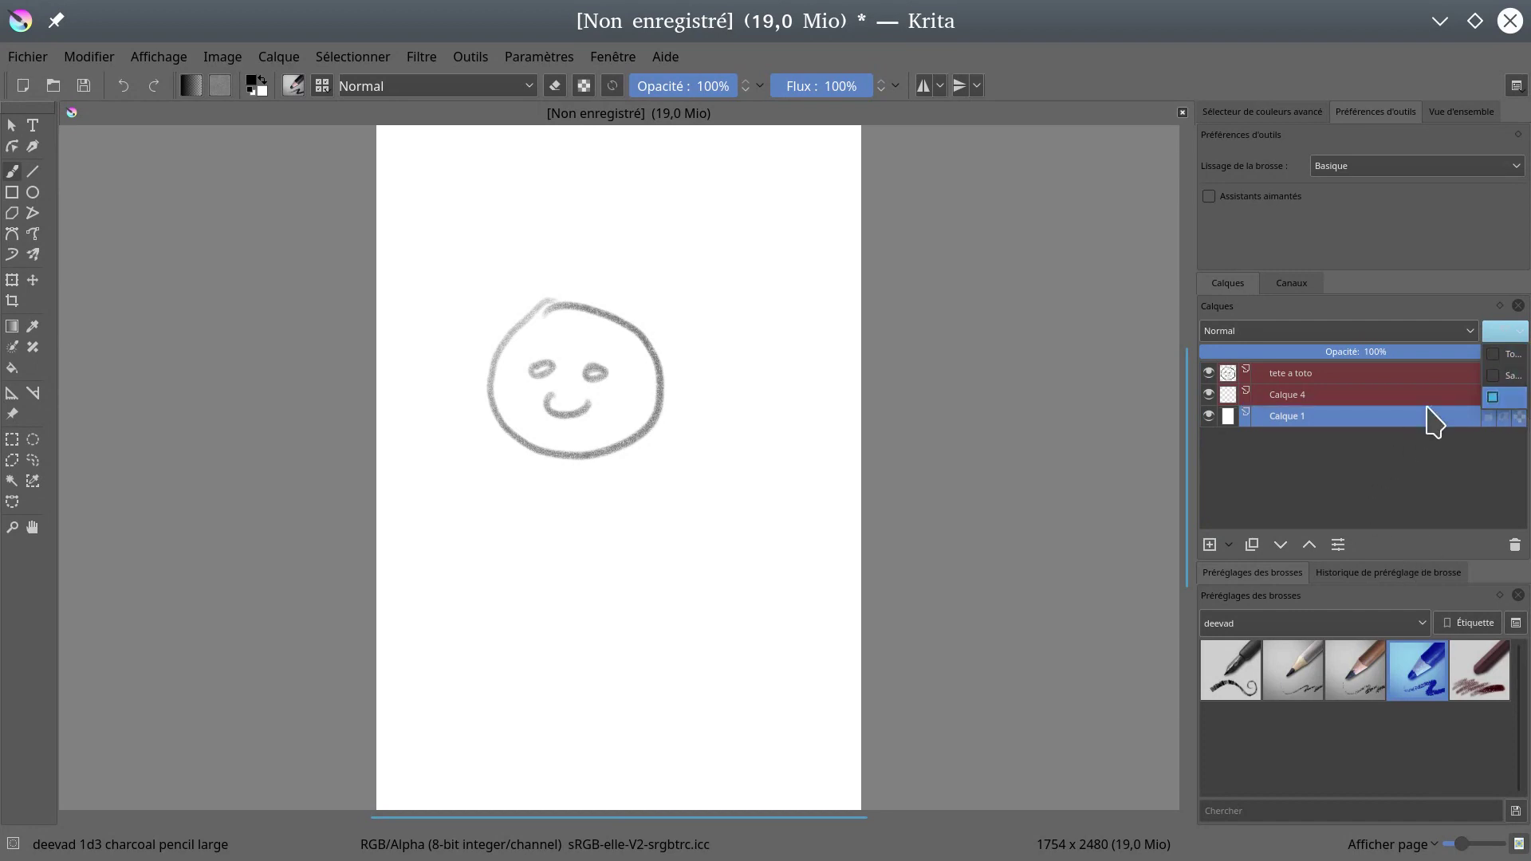
pyautogui.click(1356, 471)
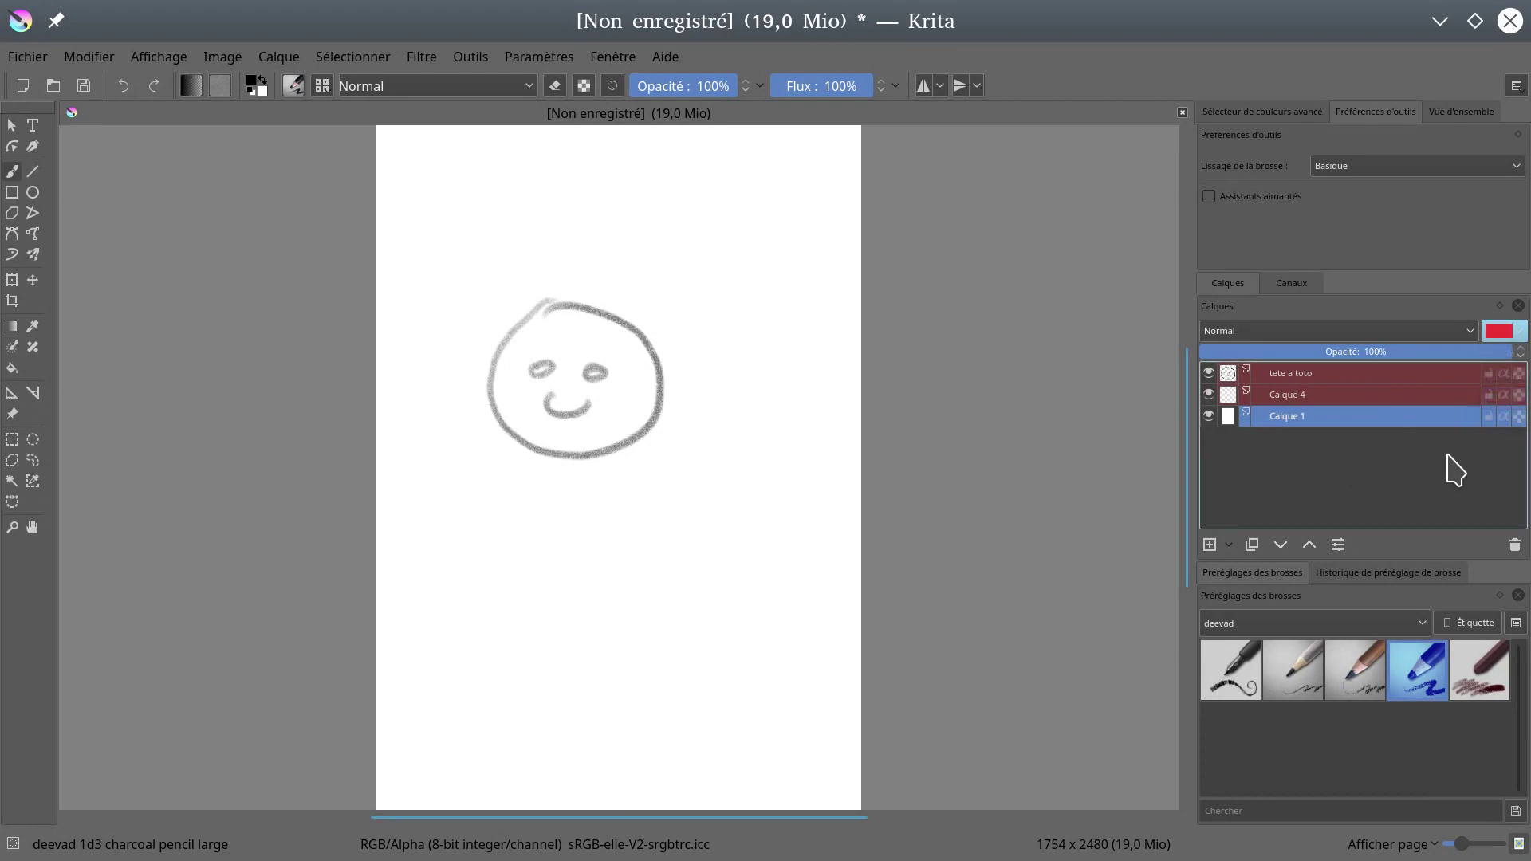
pyautogui.click(1319, 397)
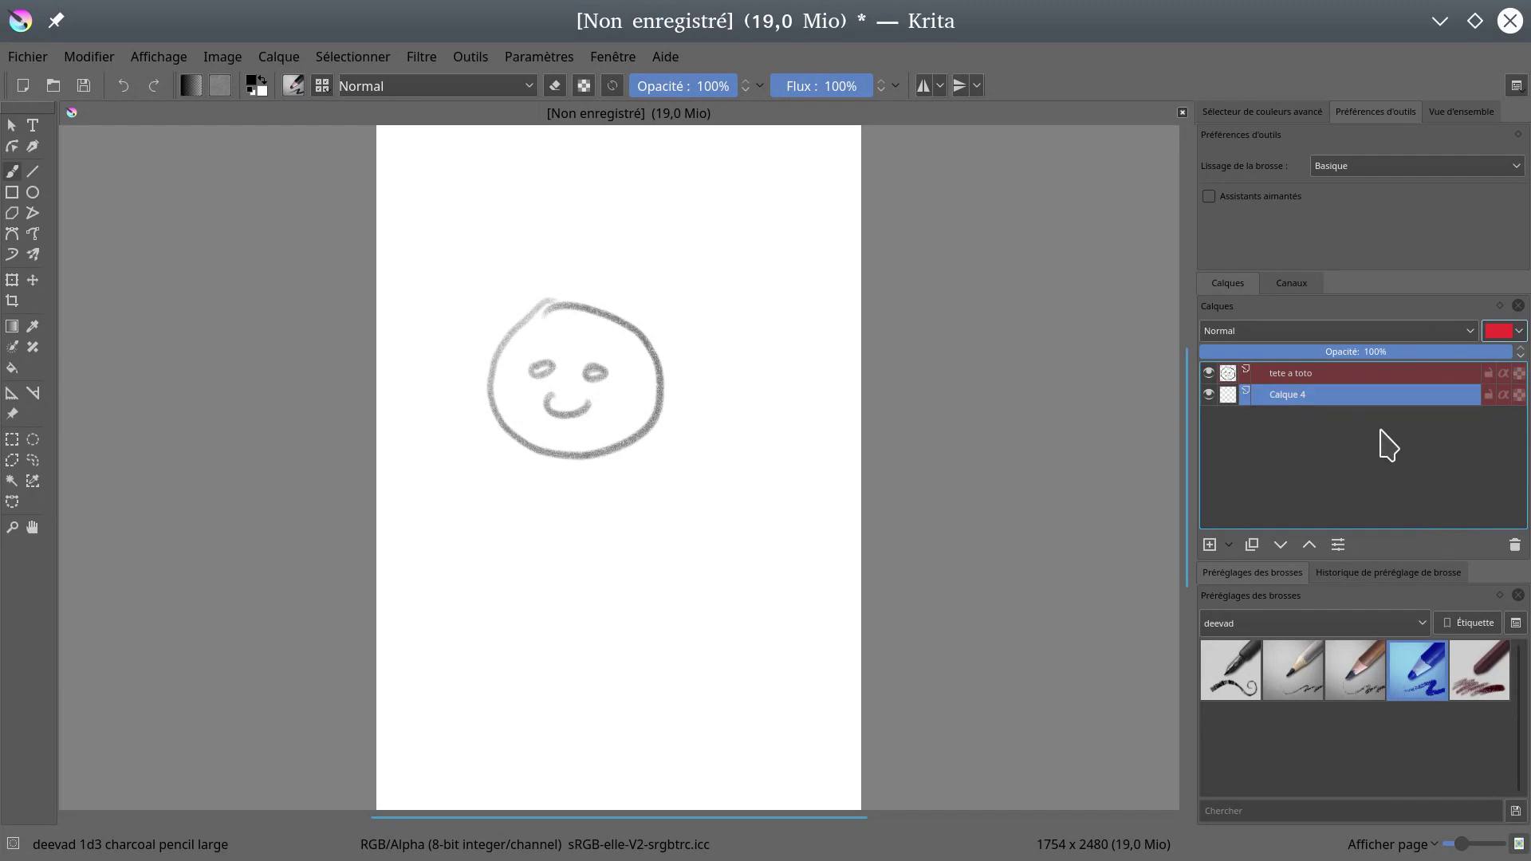
# - Toggle the unlabelled and red options of the layer filter, and restore the list to all layers
pyautogui.click(1520, 335)
pyautogui.click(1510, 375)
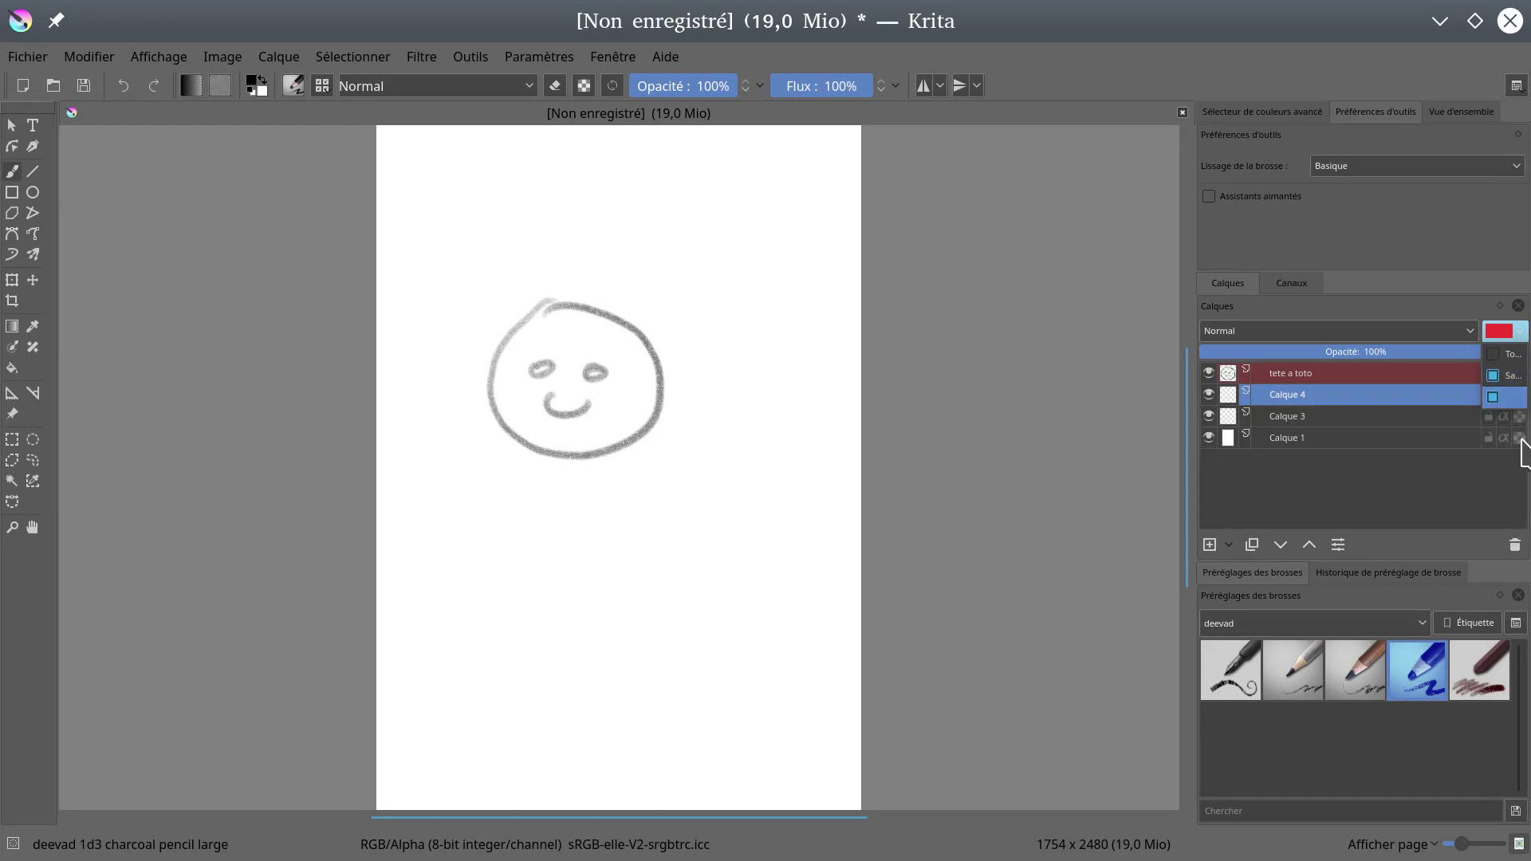
pyautogui.click(1514, 357)
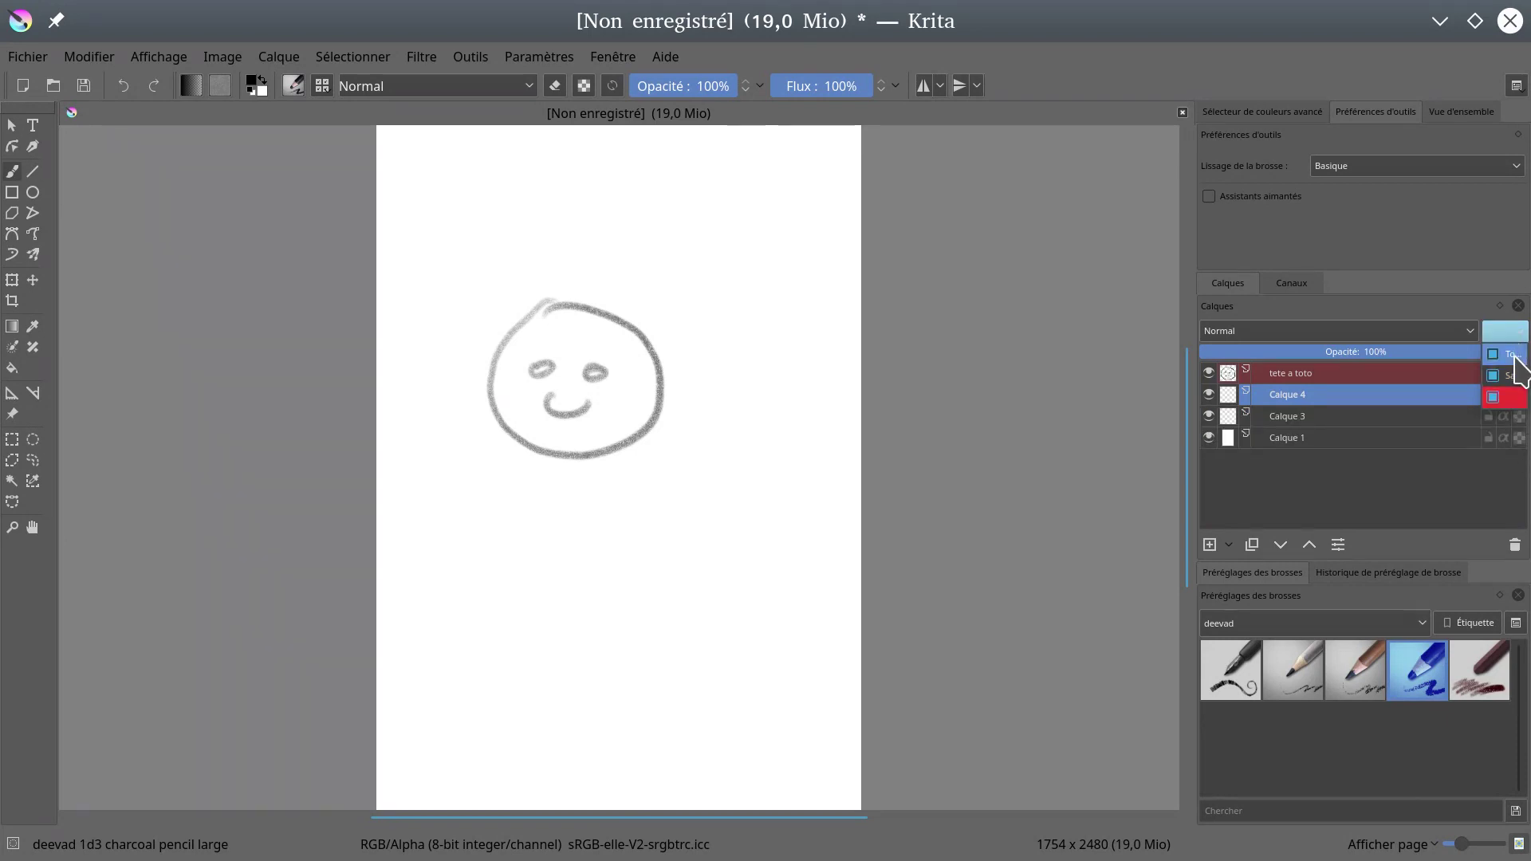
pyautogui.click(1510, 376)
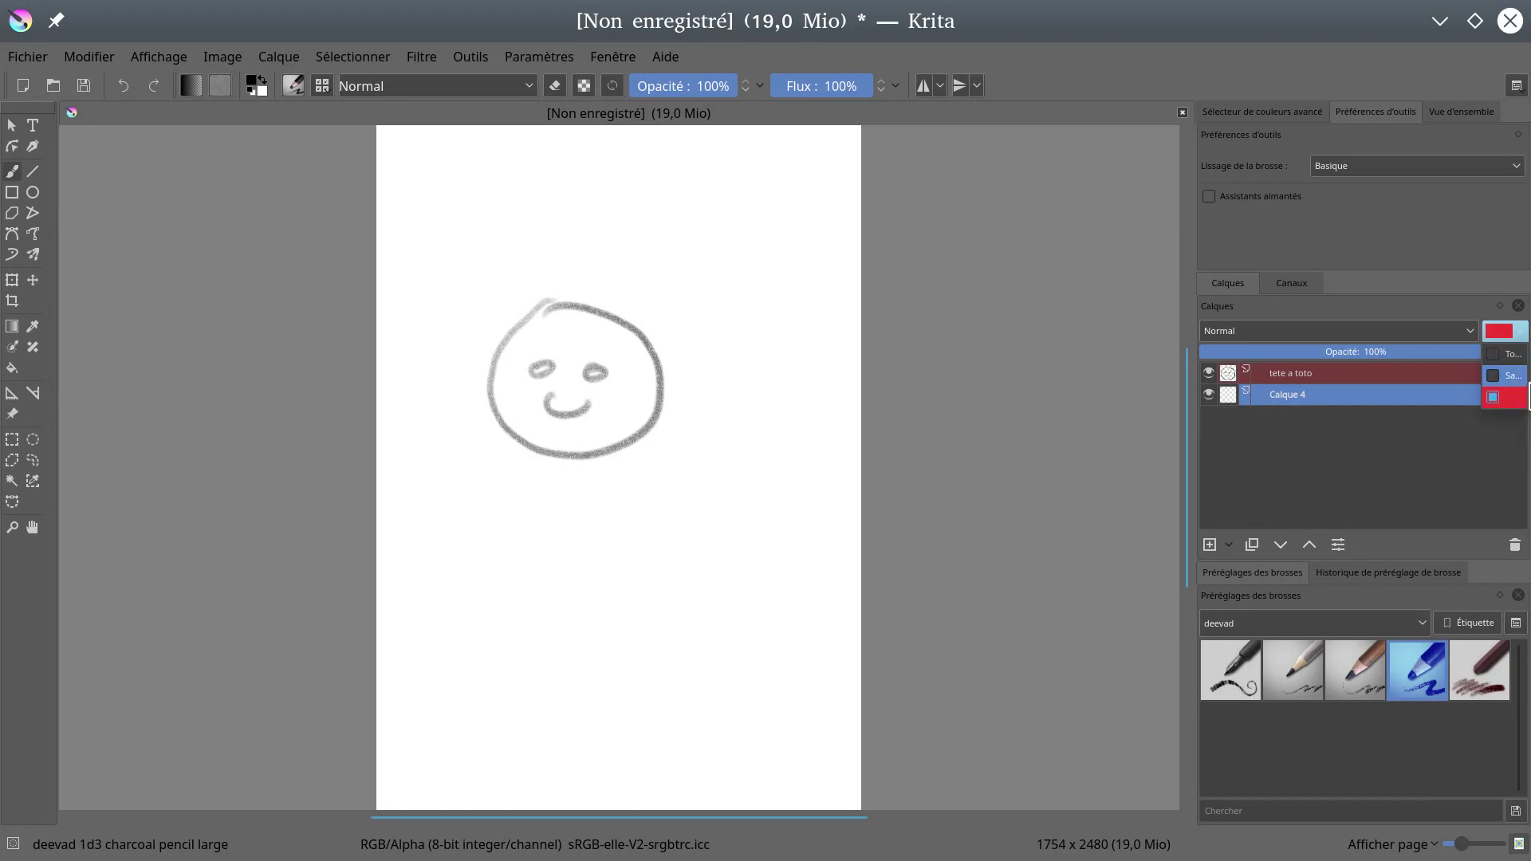
pyautogui.click(1498, 398)
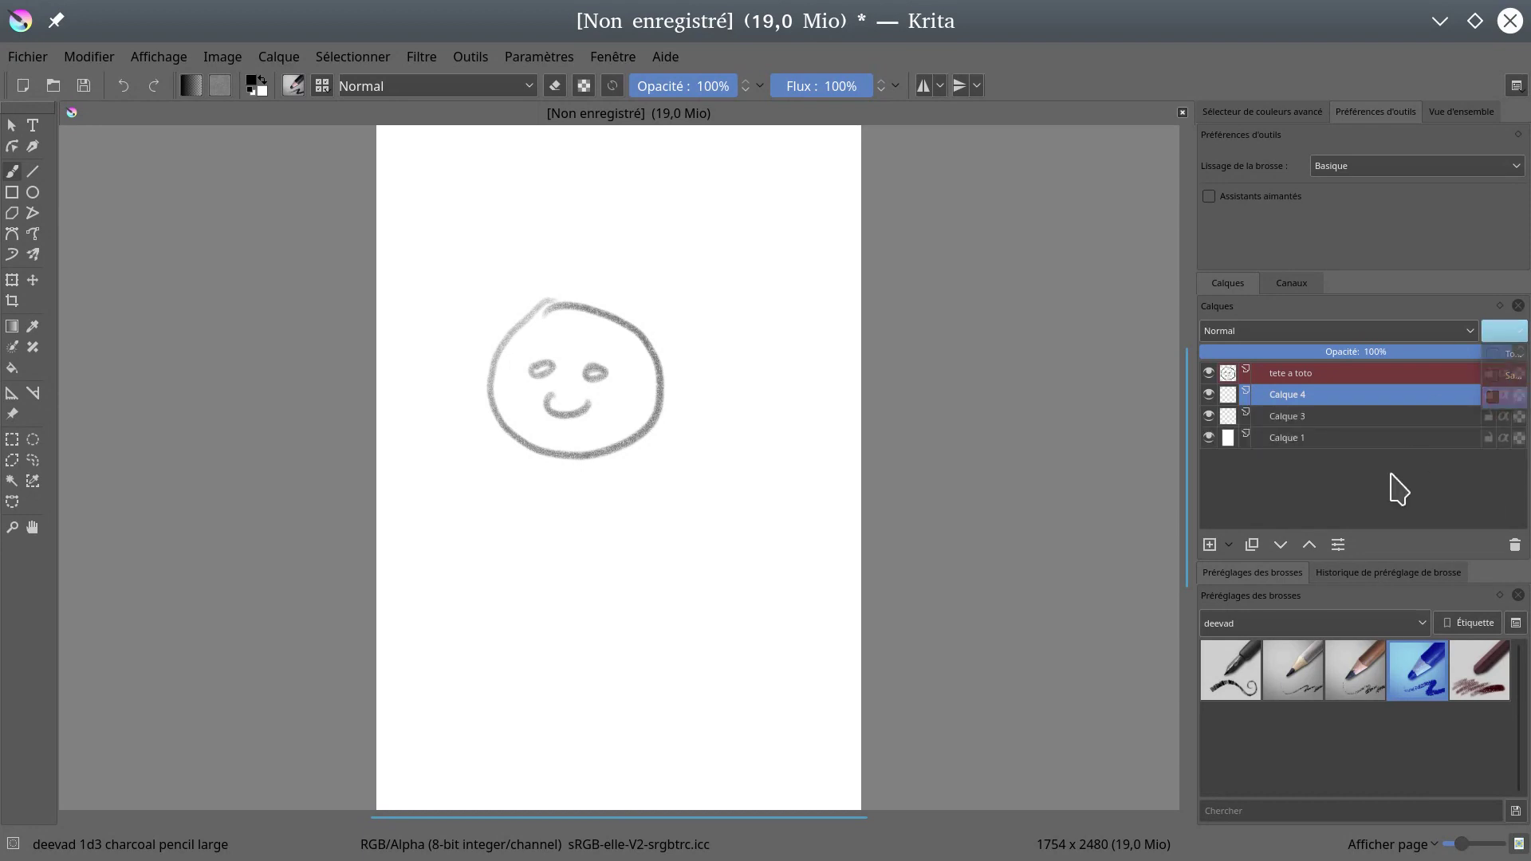
pyautogui.click(1509, 354)
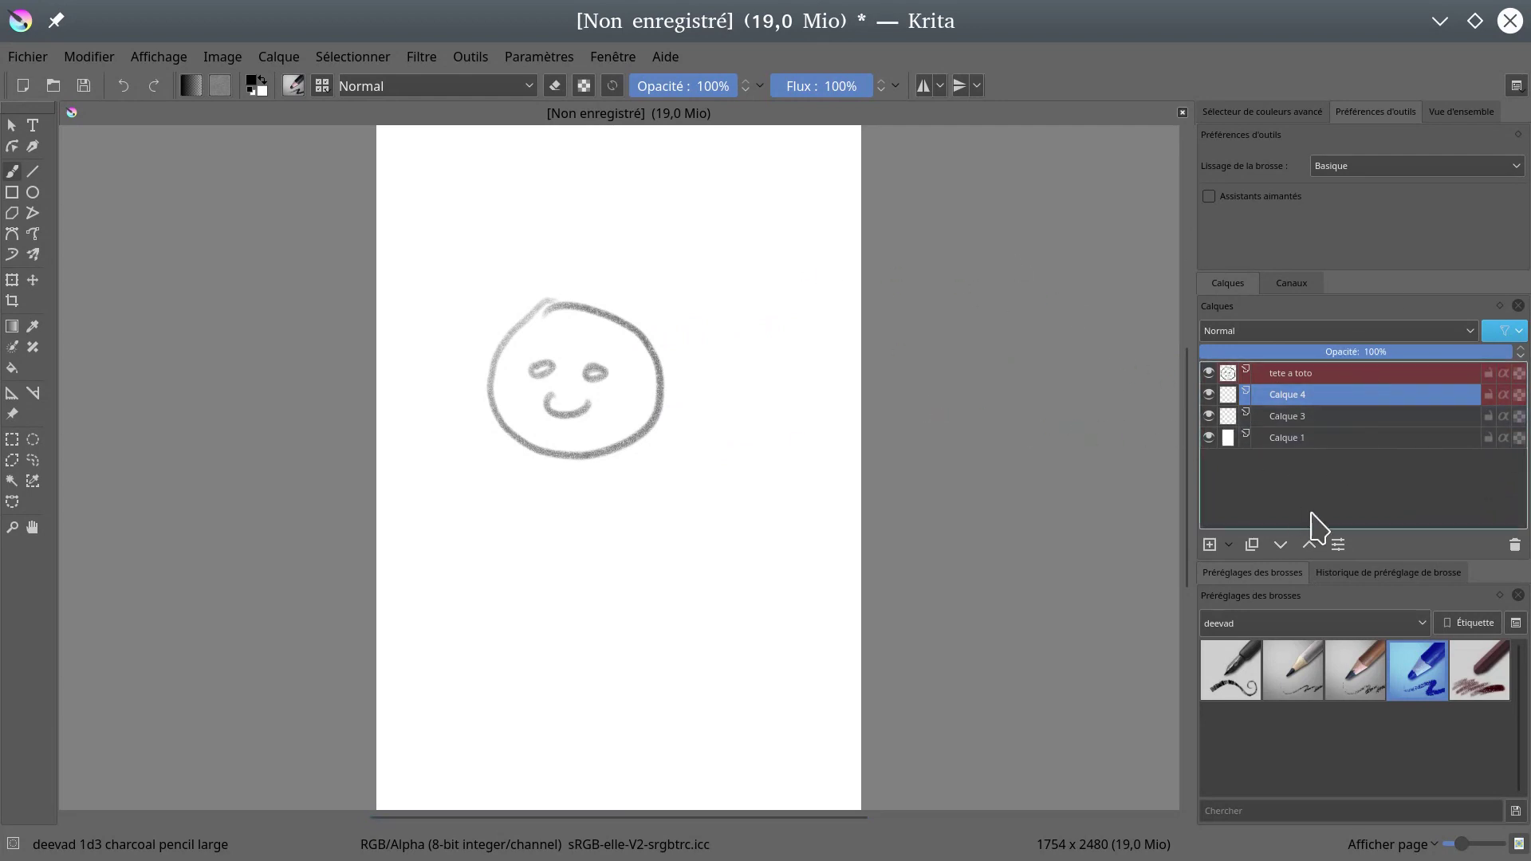
# - Enable Alpha verrouillé in the properties of the tete a toto layer
pyautogui.click(1308, 375)
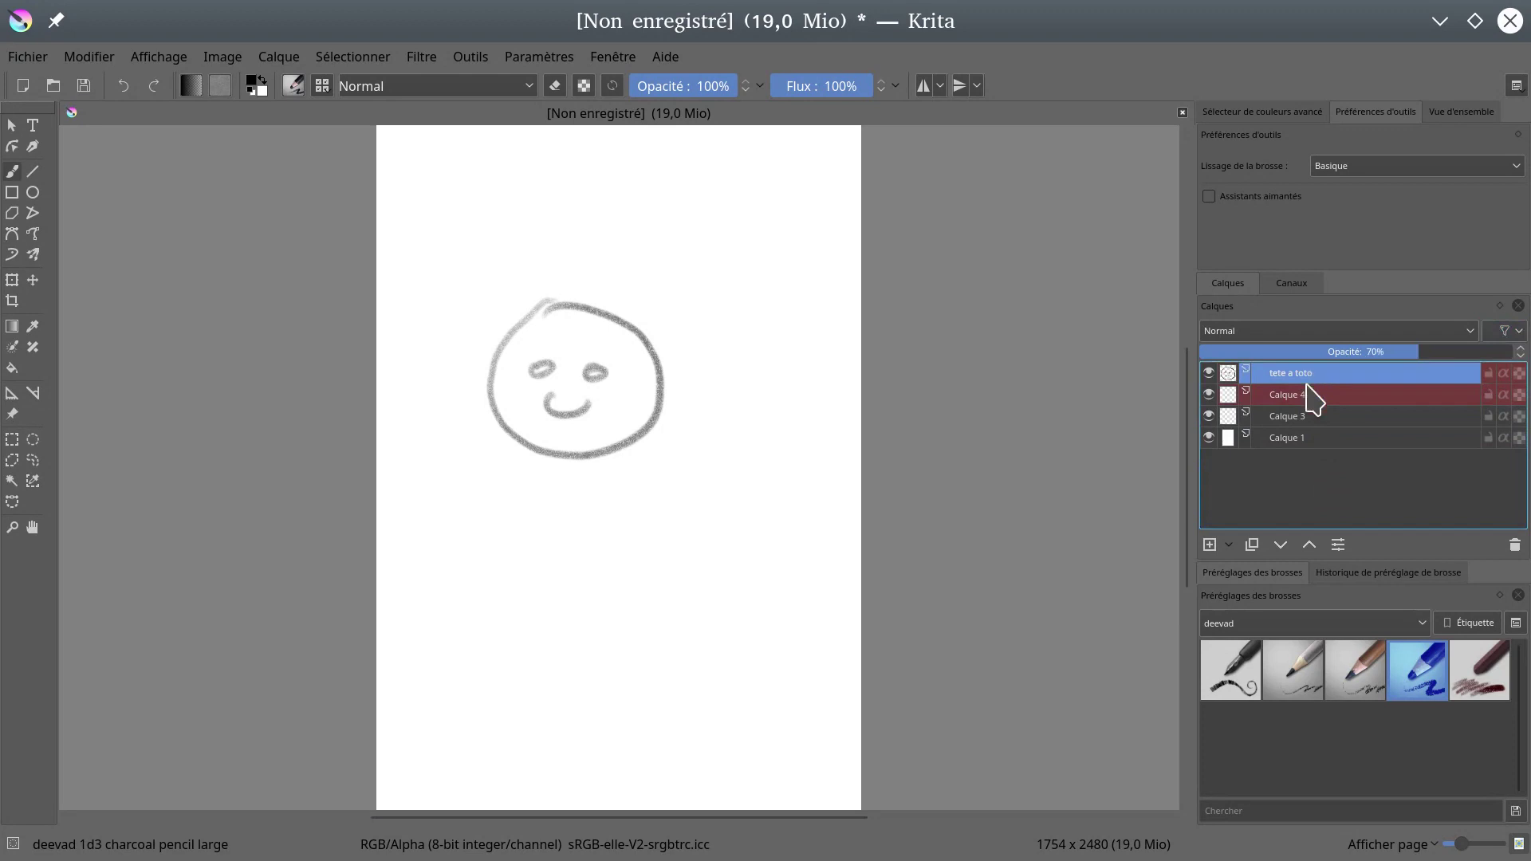
pyautogui.click(1338, 546)
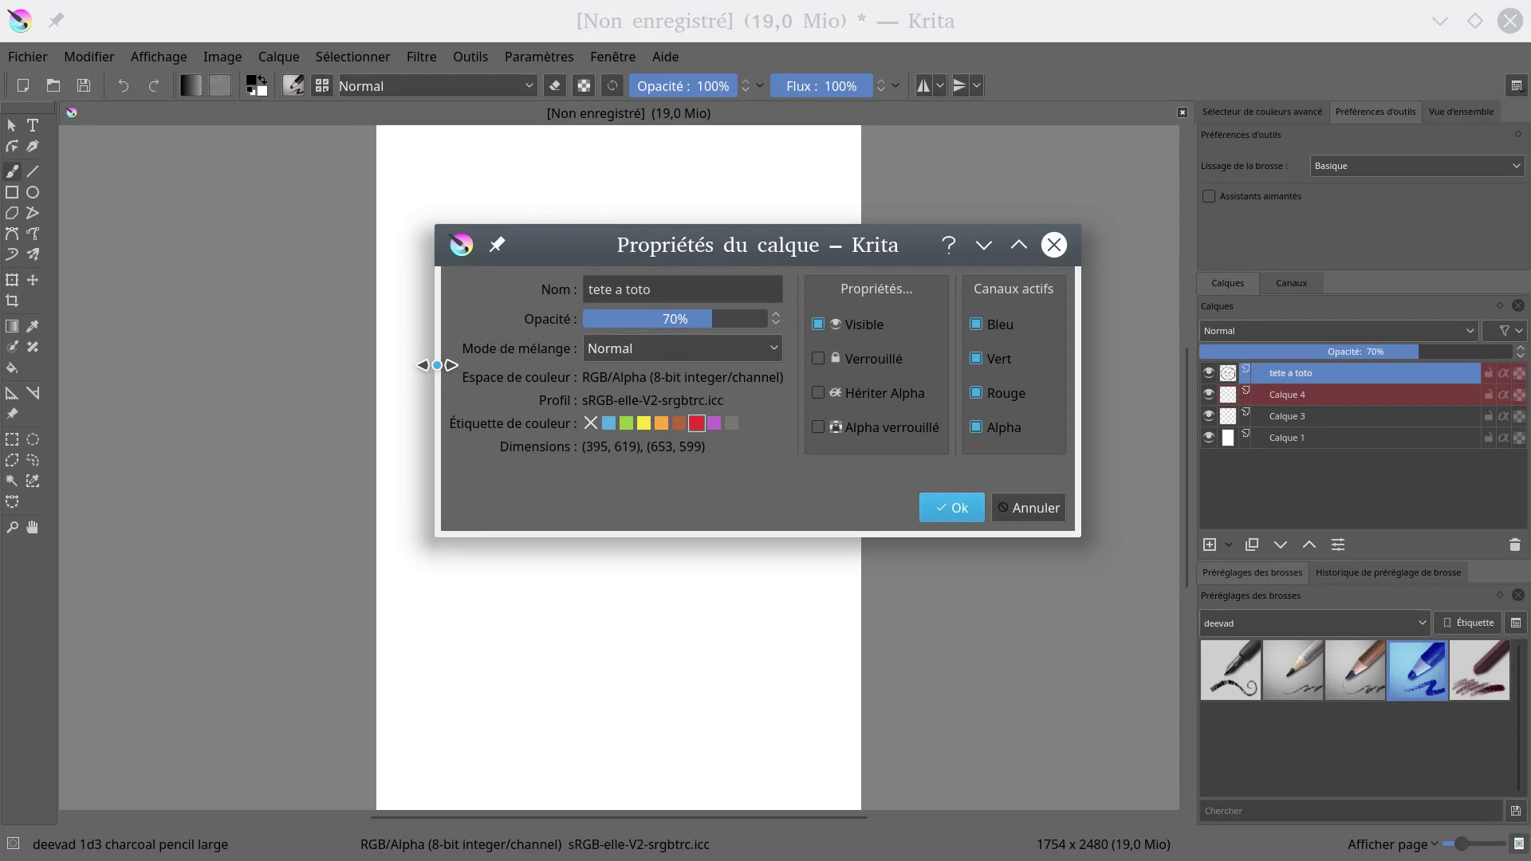
pyautogui.moveTo(437, 366); pyautogui.dragTo(316, 382)
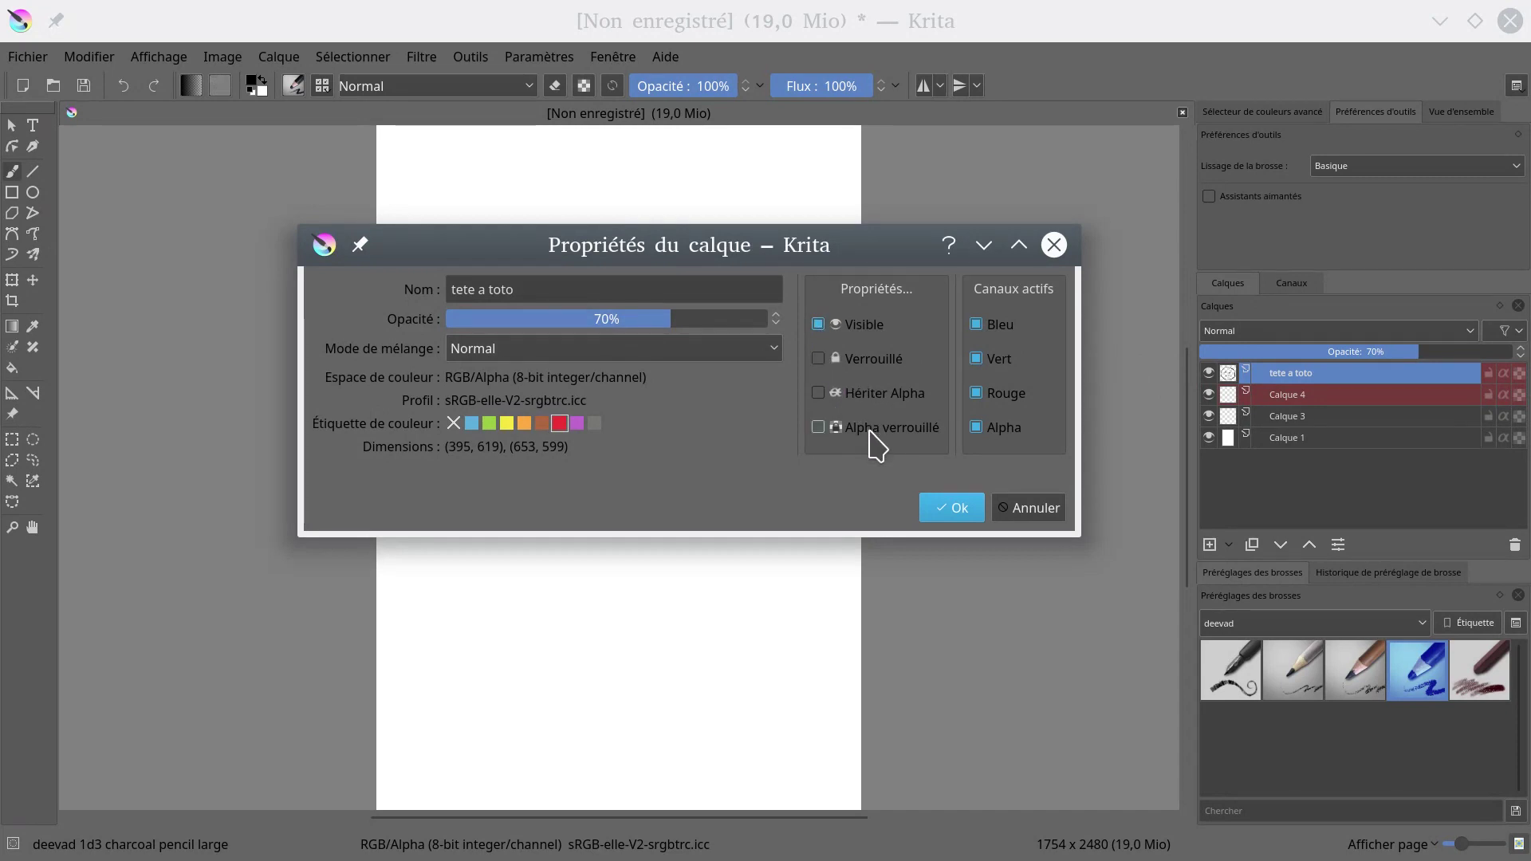
pyautogui.click(819, 428)
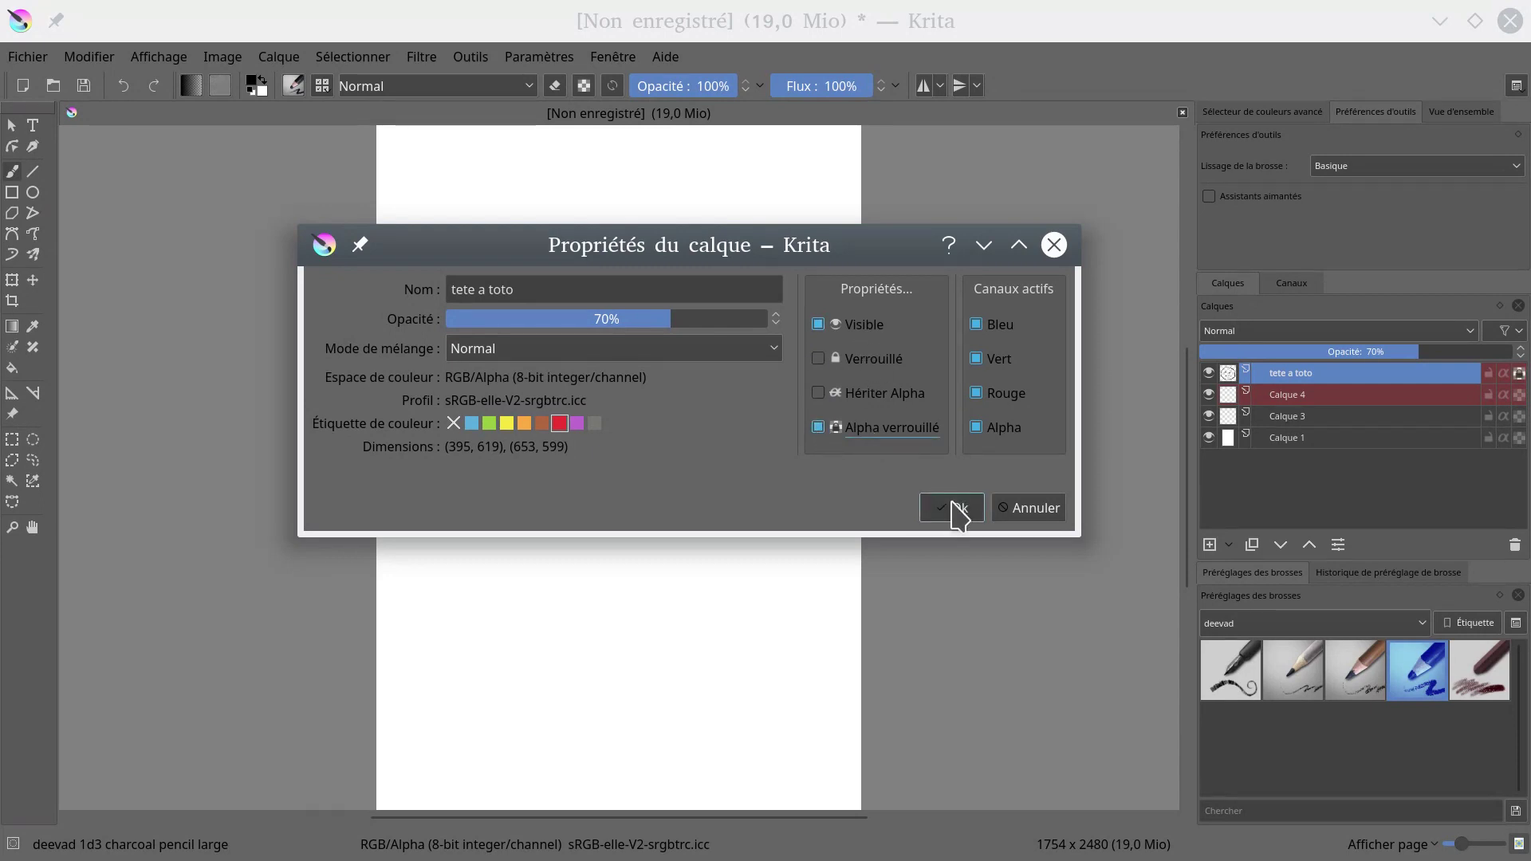
pyautogui.click(957, 511)
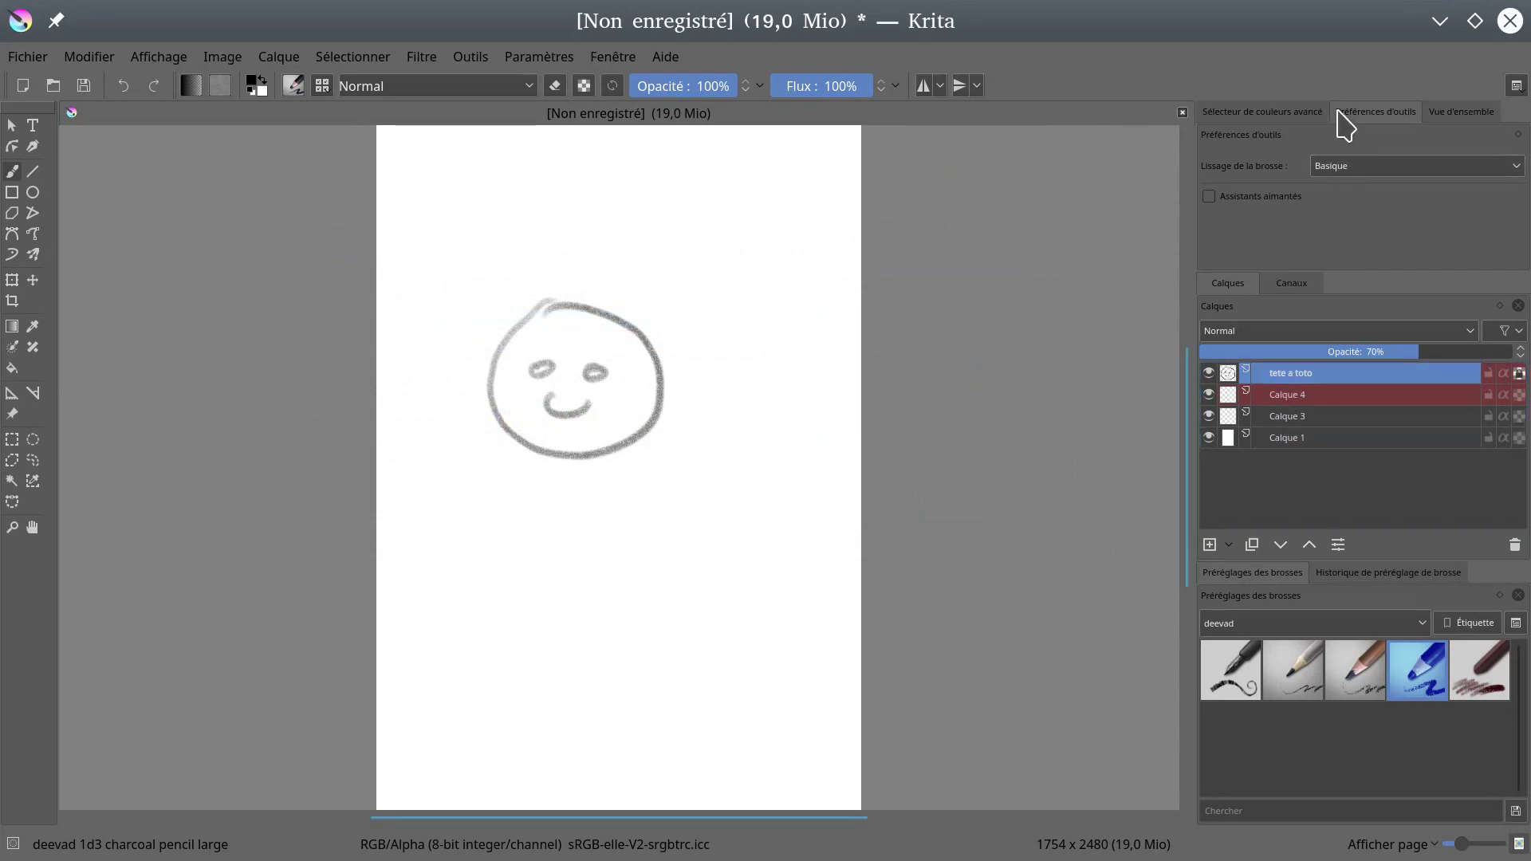
# - Choose red as the brush colour and paint over parts of the alpha-locked face outline and one eye
pyautogui.click(1262, 111)
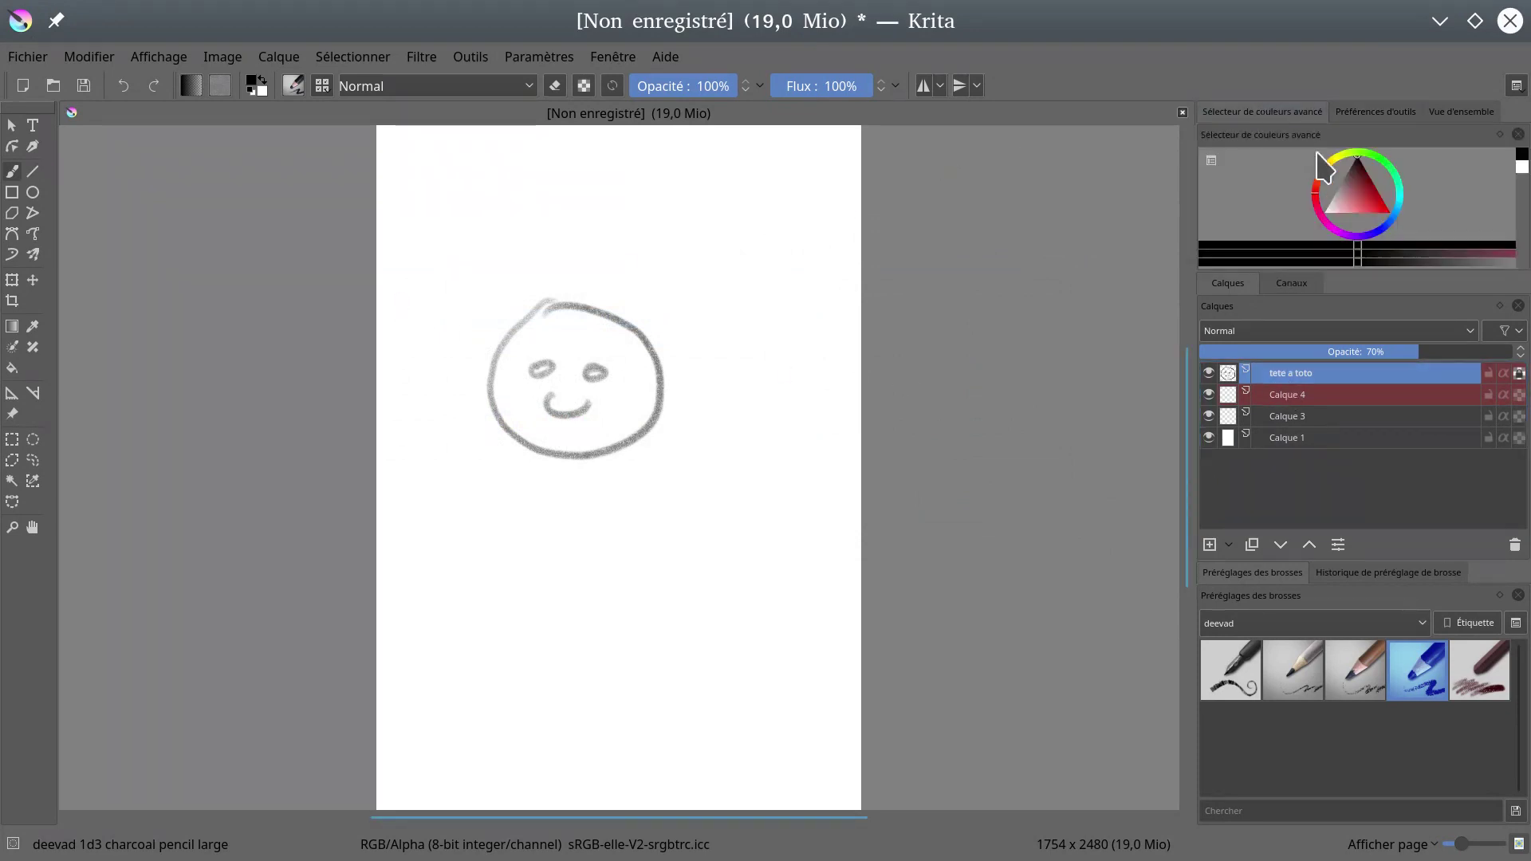
pyautogui.click(1378, 204)
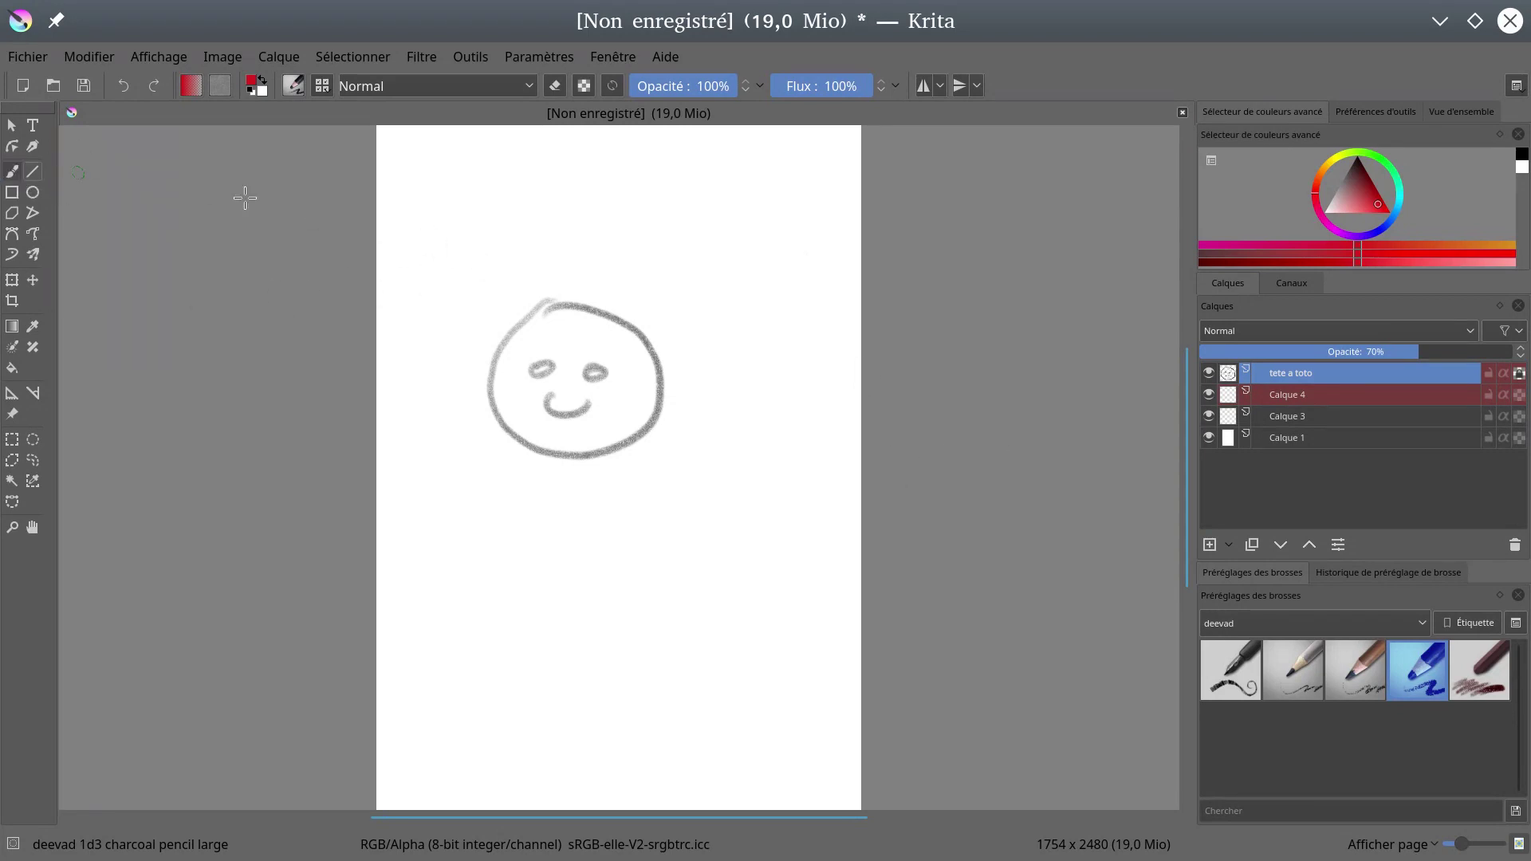
pyautogui.click(482, 270)
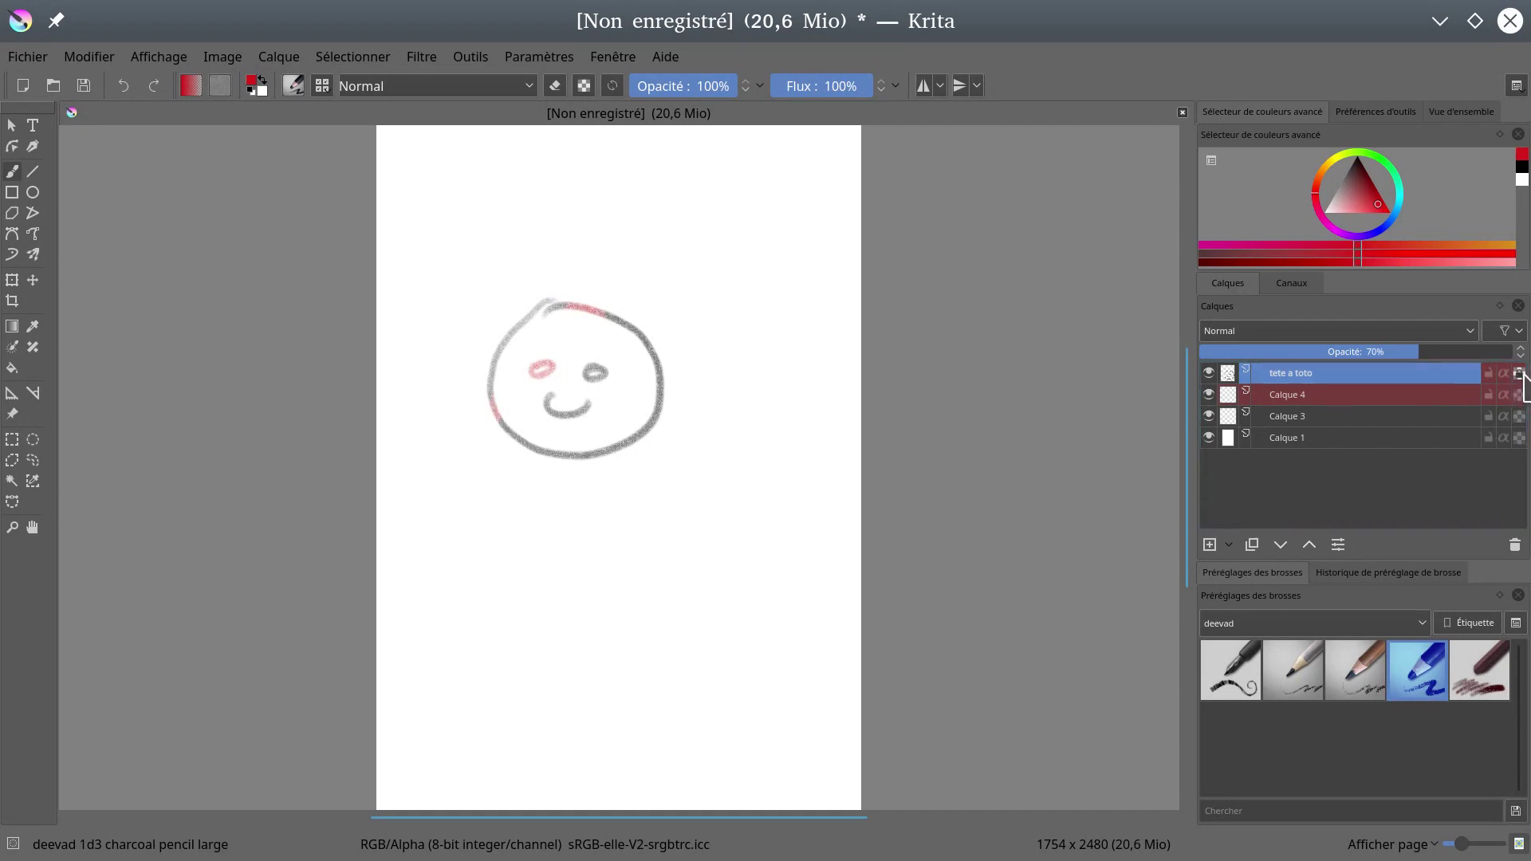
# - Scribble a red patch above the head with alpha unlocked, and paint green over it and the face outline with alpha locked again
pyautogui.moveTo(597, 259)
pyautogui.mouseDown()
pyautogui.moveTo(556, 268)
pyautogui.moveTo(578, 242)
pyautogui.moveTo(512, 284)
pyautogui.moveTo(507, 307)
pyautogui.moveTo(533, 289)
pyautogui.moveTo(499, 257)
pyautogui.mouseUp()
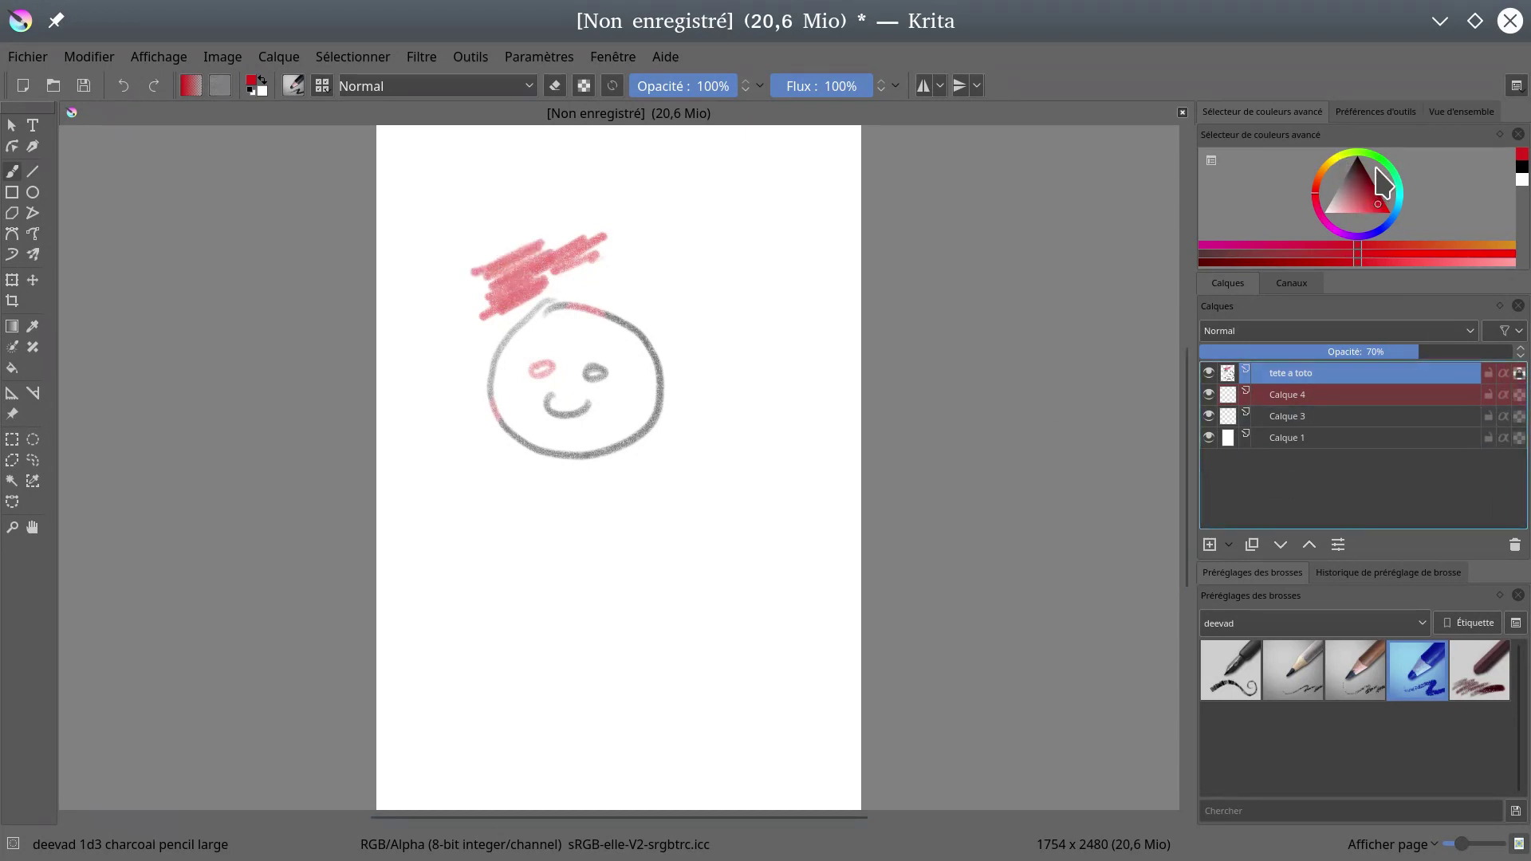
pyautogui.click(1385, 169)
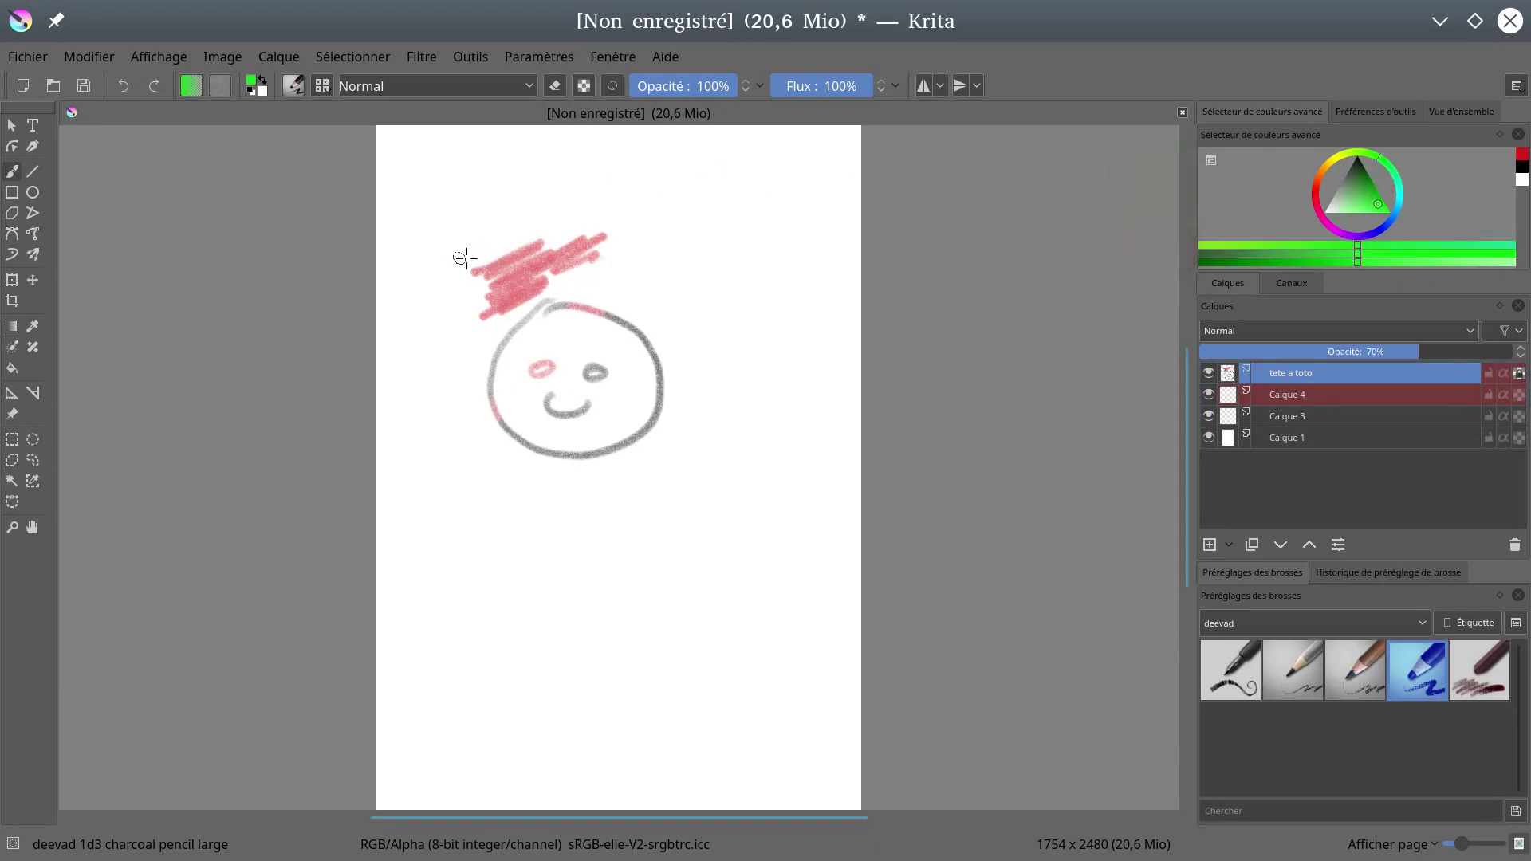
pyautogui.moveTo(510, 277)
pyautogui.mouseDown()
pyautogui.moveTo(642, 206)
pyautogui.moveTo(474, 300)
pyautogui.moveTo(625, 223)
pyautogui.mouseUp()
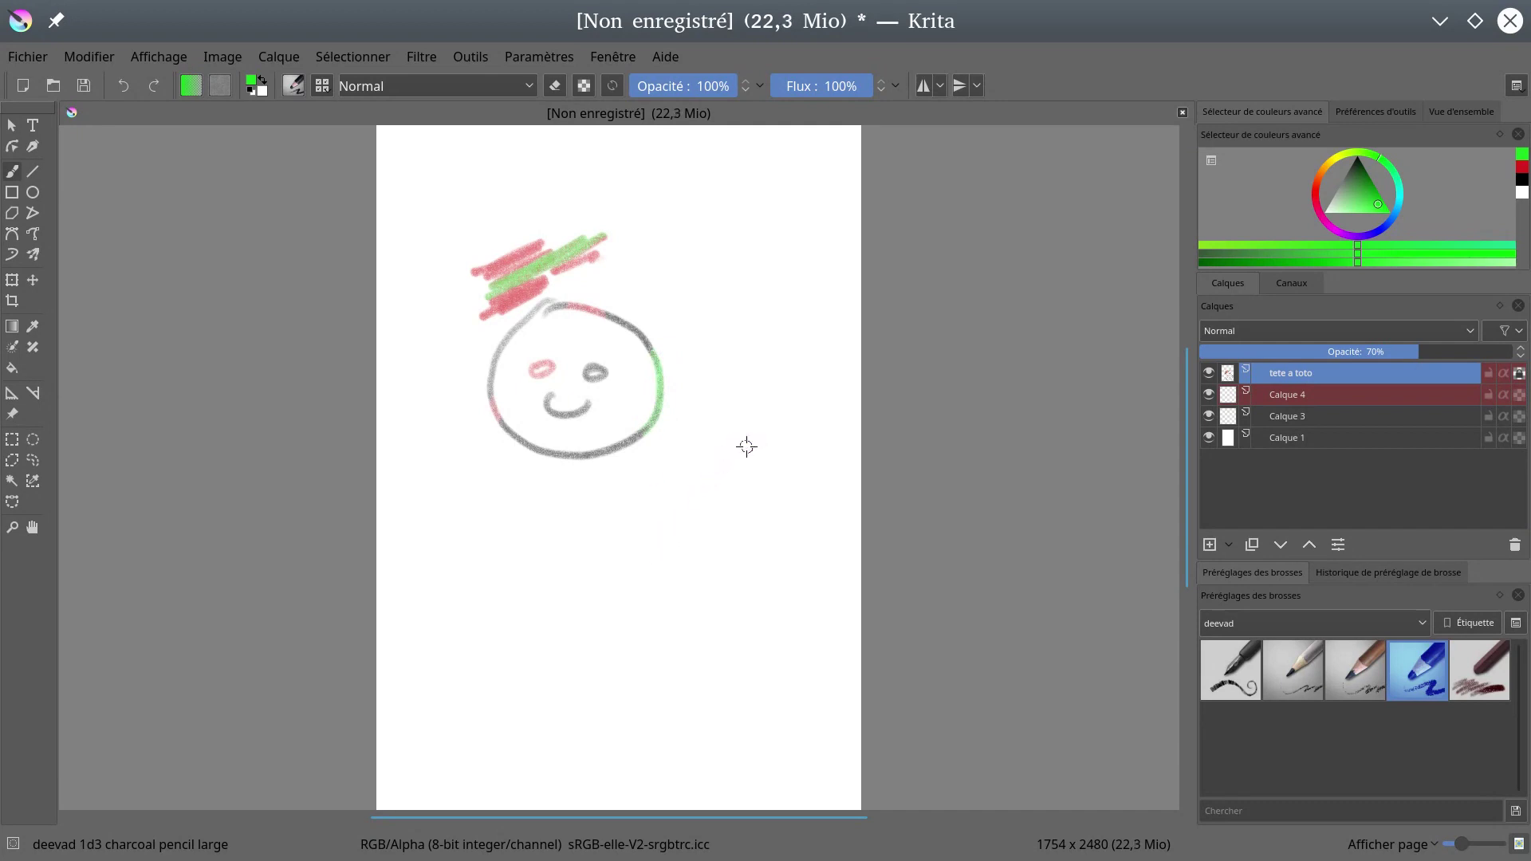
# - Turn off Alpha verrouillé in the properties of the tete a toto layer, keeping the drawing in view
pyautogui.click(1339, 546)
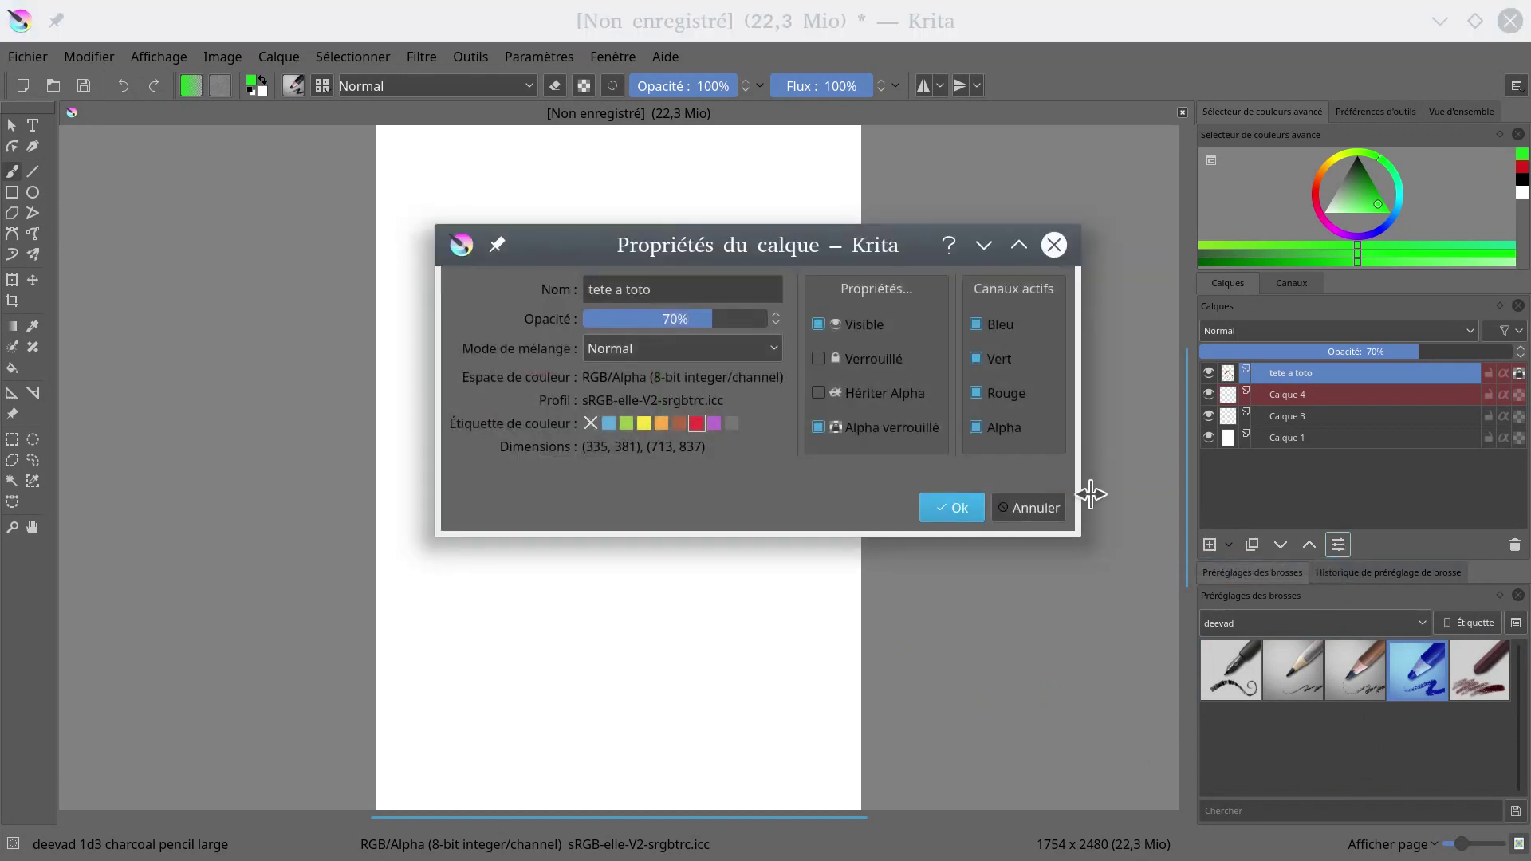
pyautogui.click(818, 428)
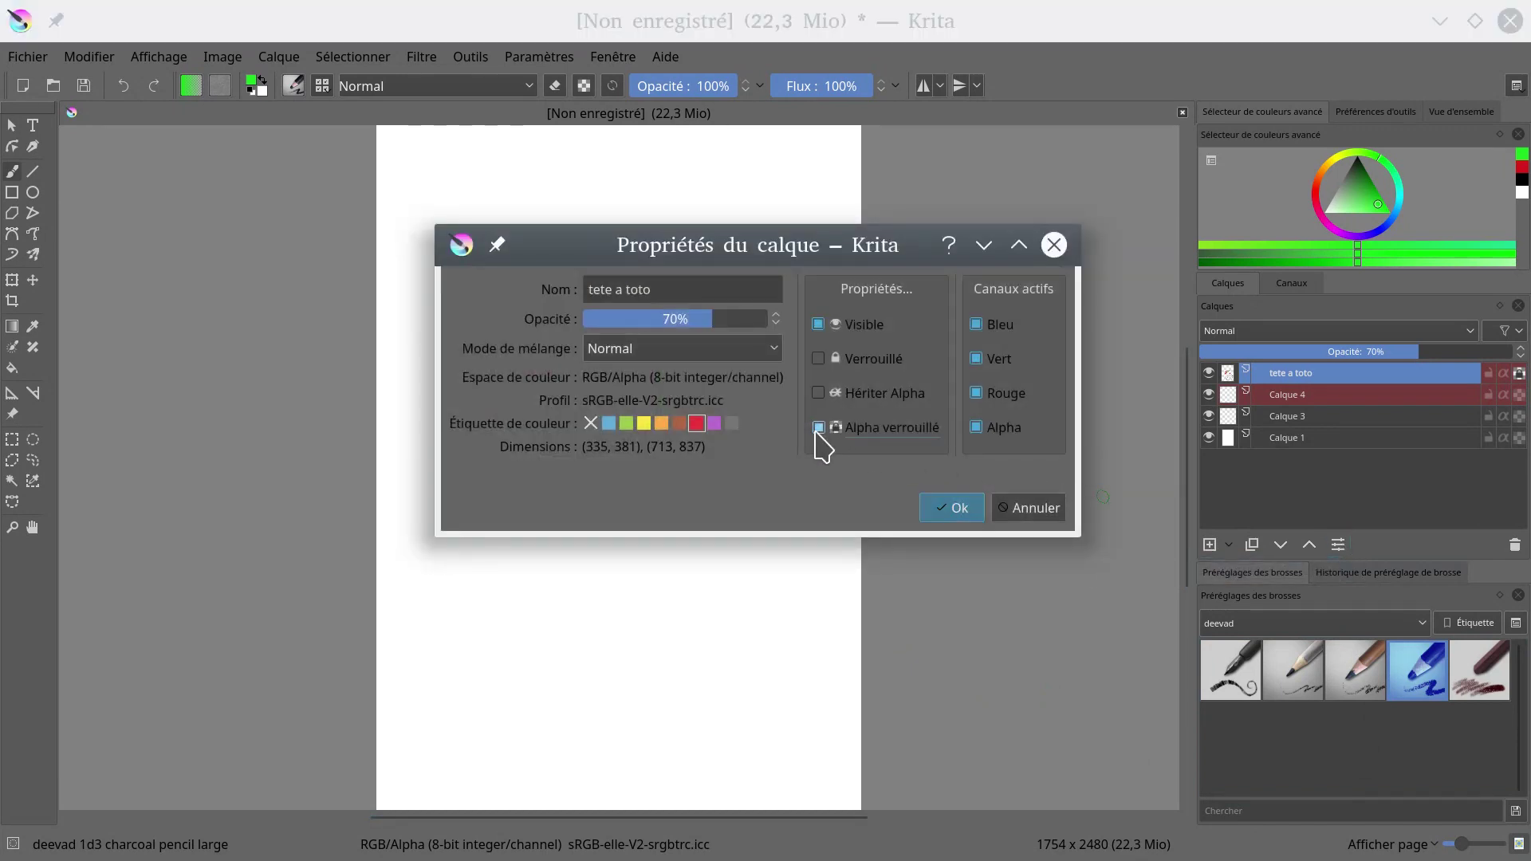
pyautogui.moveTo(899, 266); pyautogui.dragTo(745, 486)
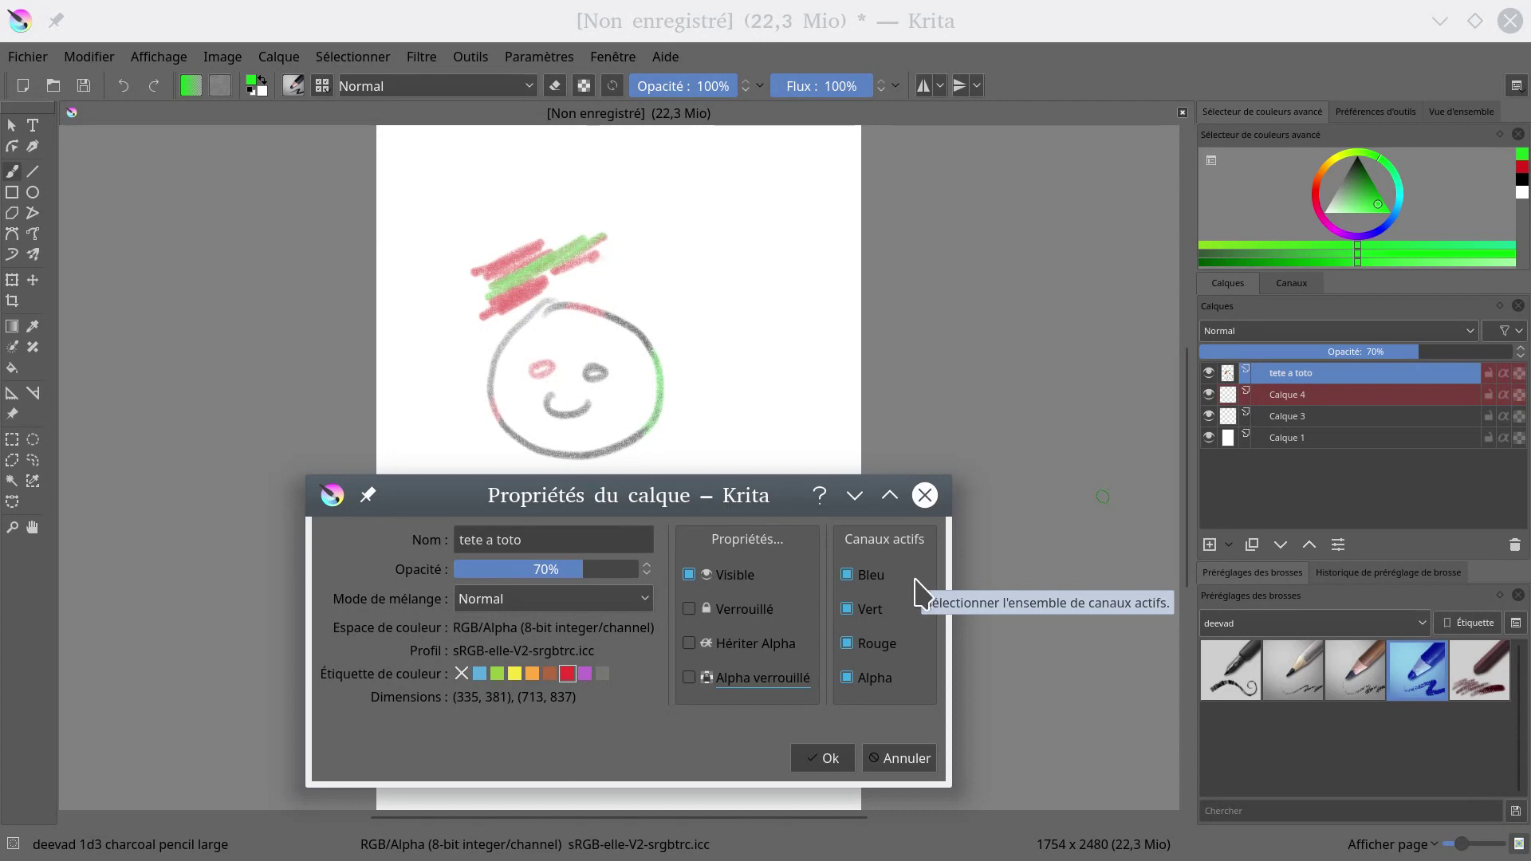
# - Deactivate the Bleu, Vert and Alpha channels of the tete a toto layer
pyautogui.click(848, 575)
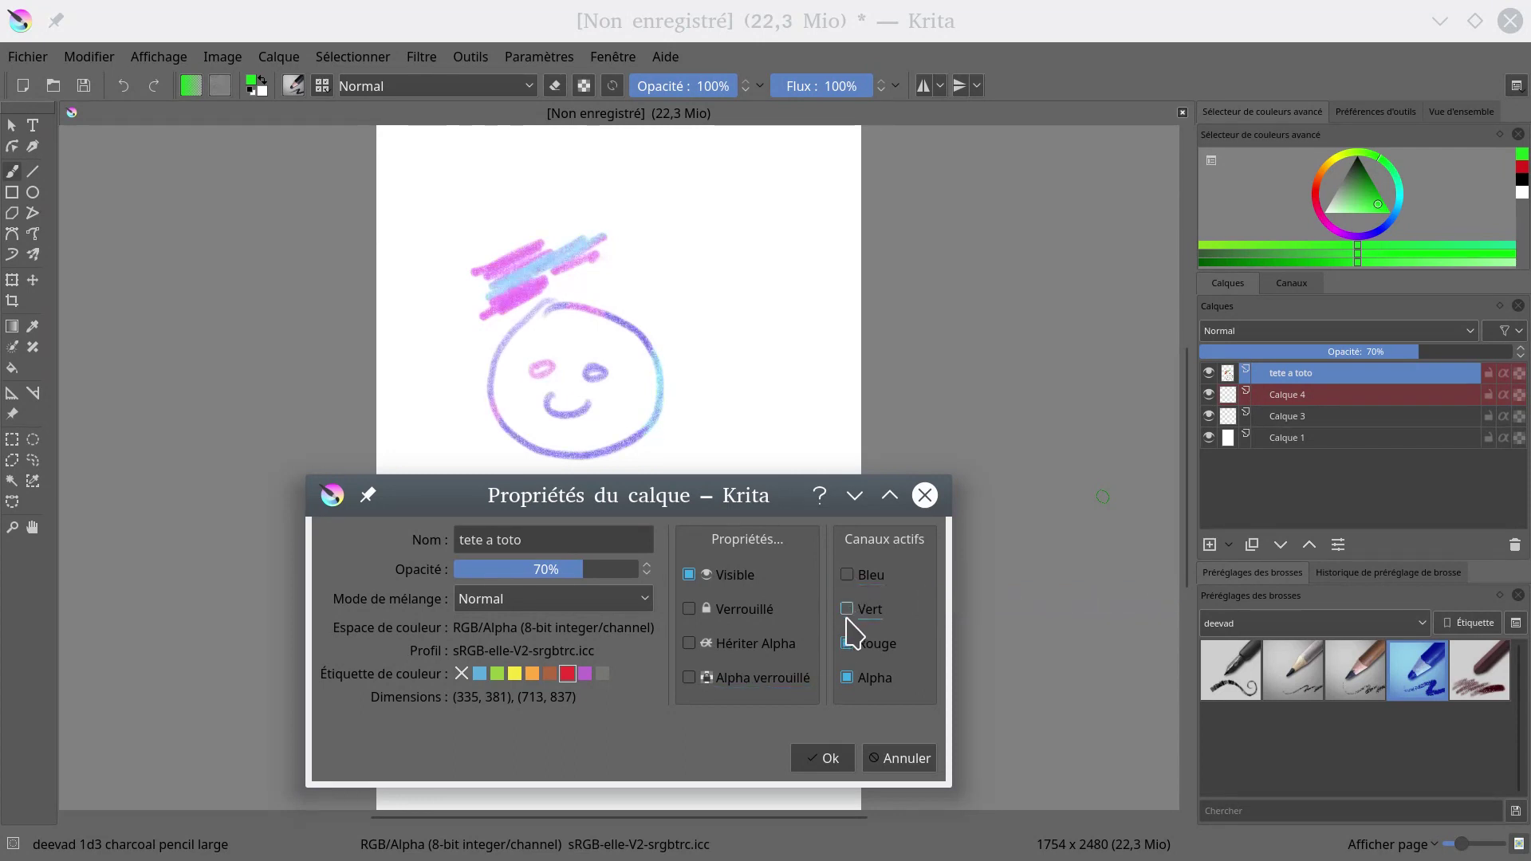
pyautogui.click(847, 680)
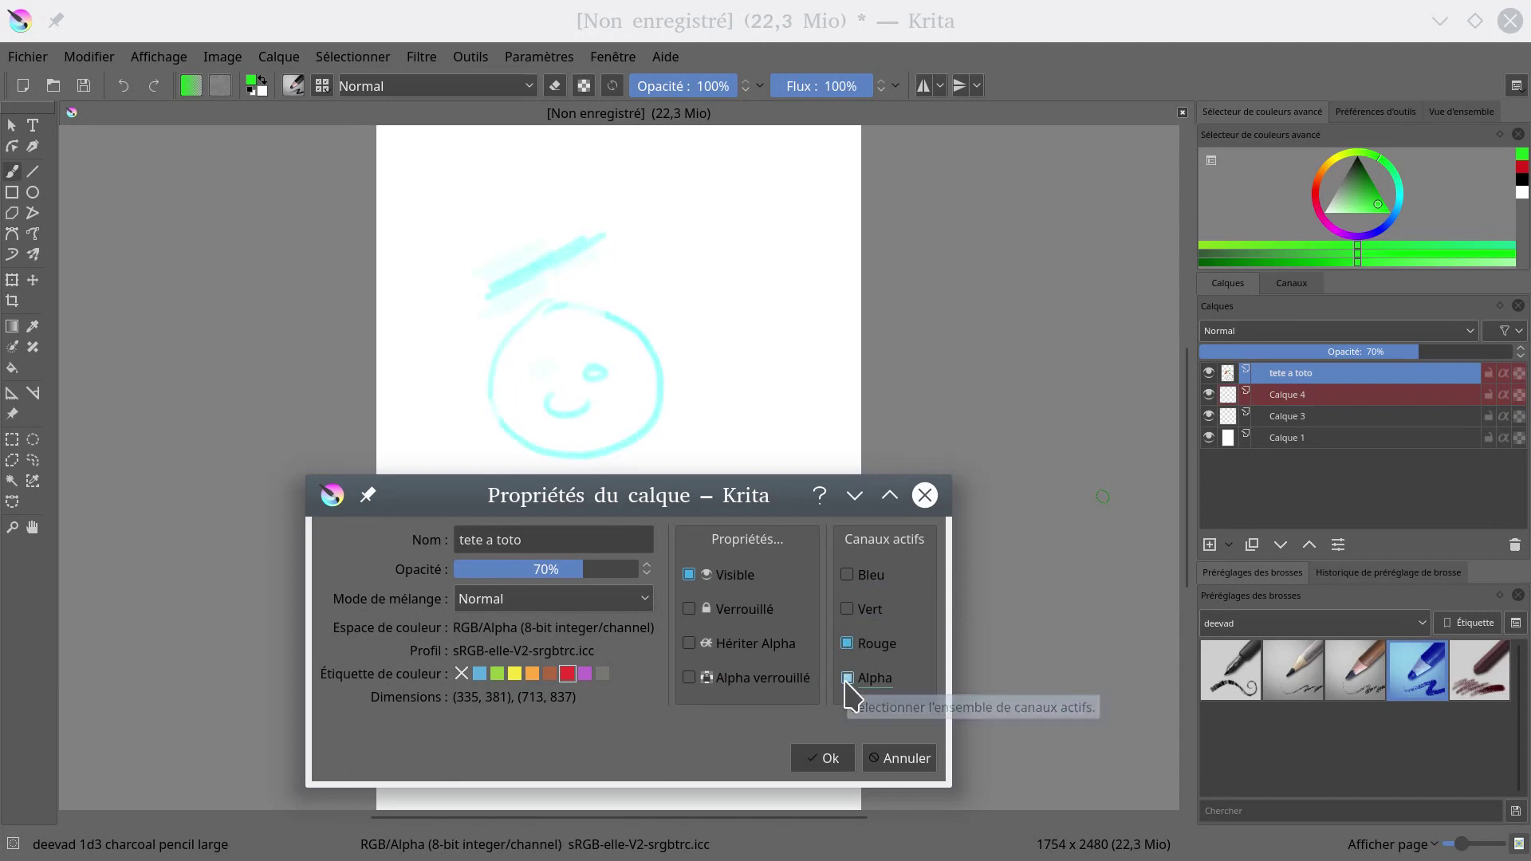
pyautogui.click(833, 758)
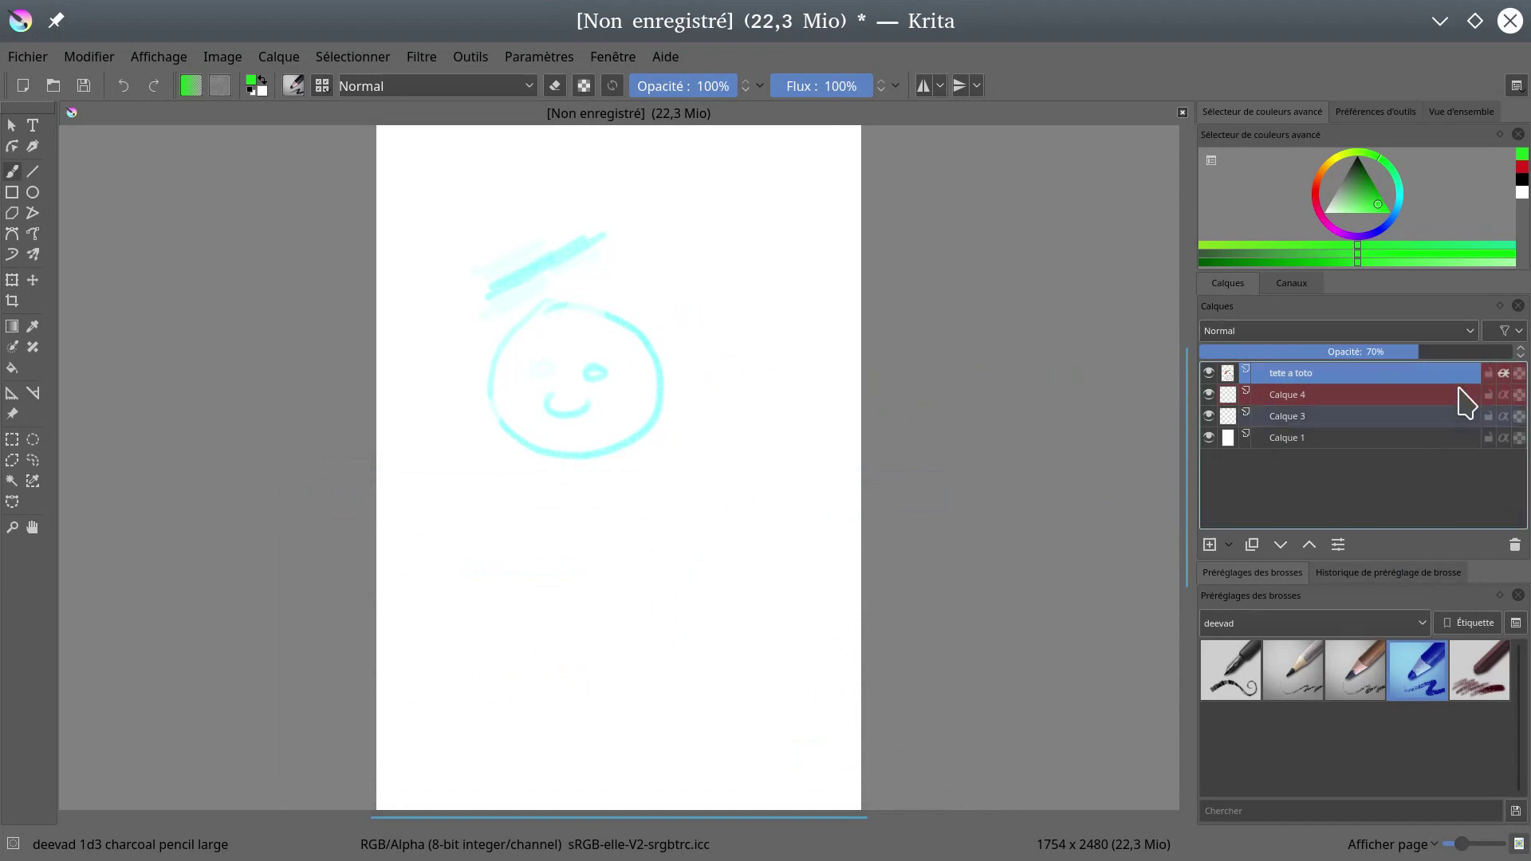
# - Reactivate the Bleu, Vert and Alpha channels in the tete a toto layer's properties
pyautogui.click(1345, 551)
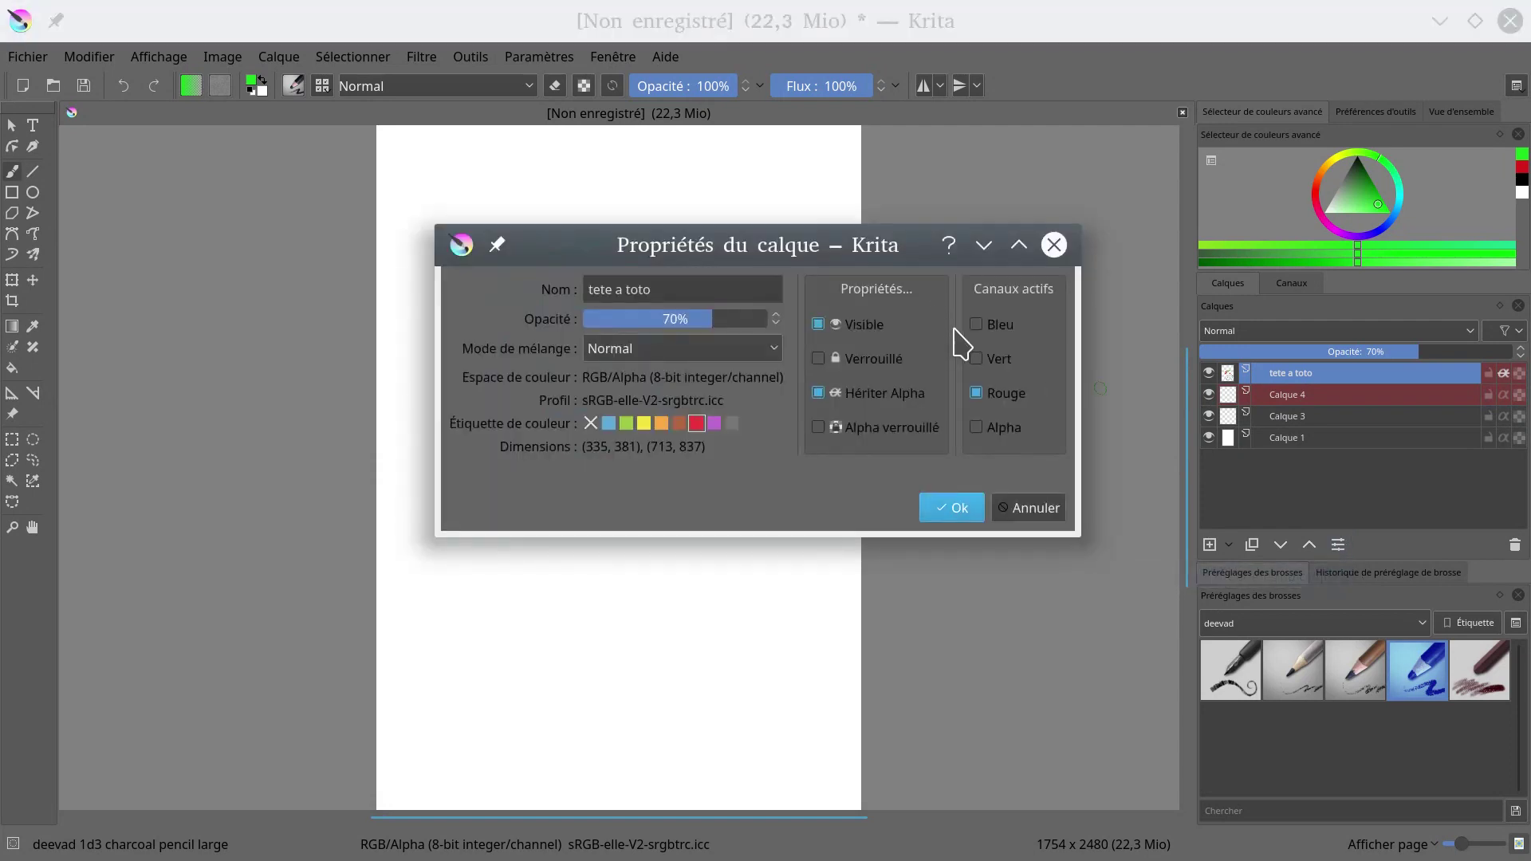
pyautogui.click(976, 325)
pyautogui.click(976, 359)
pyautogui.click(976, 427)
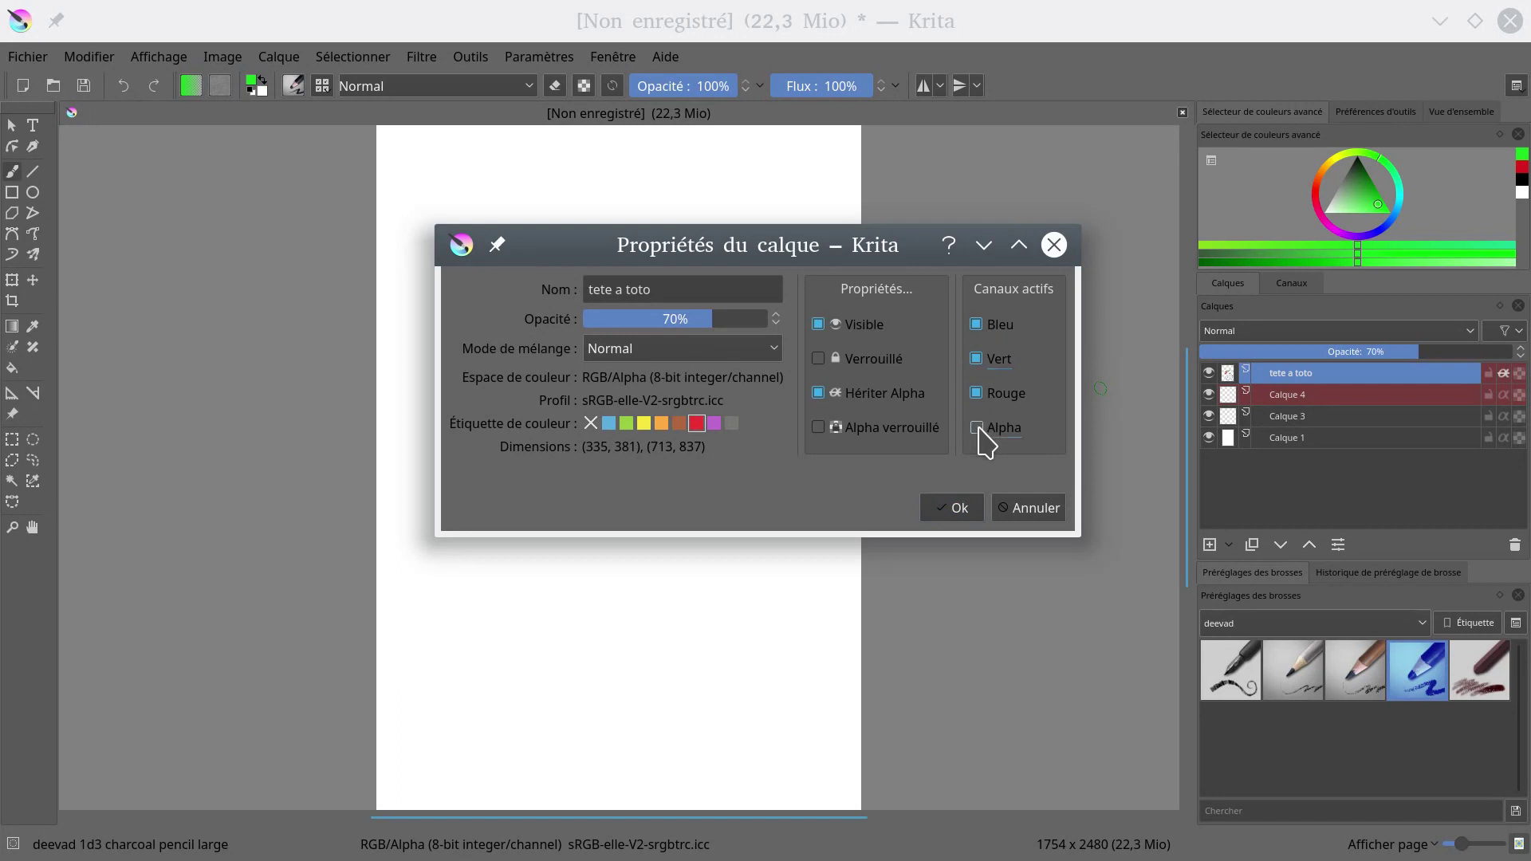
pyautogui.click(960, 510)
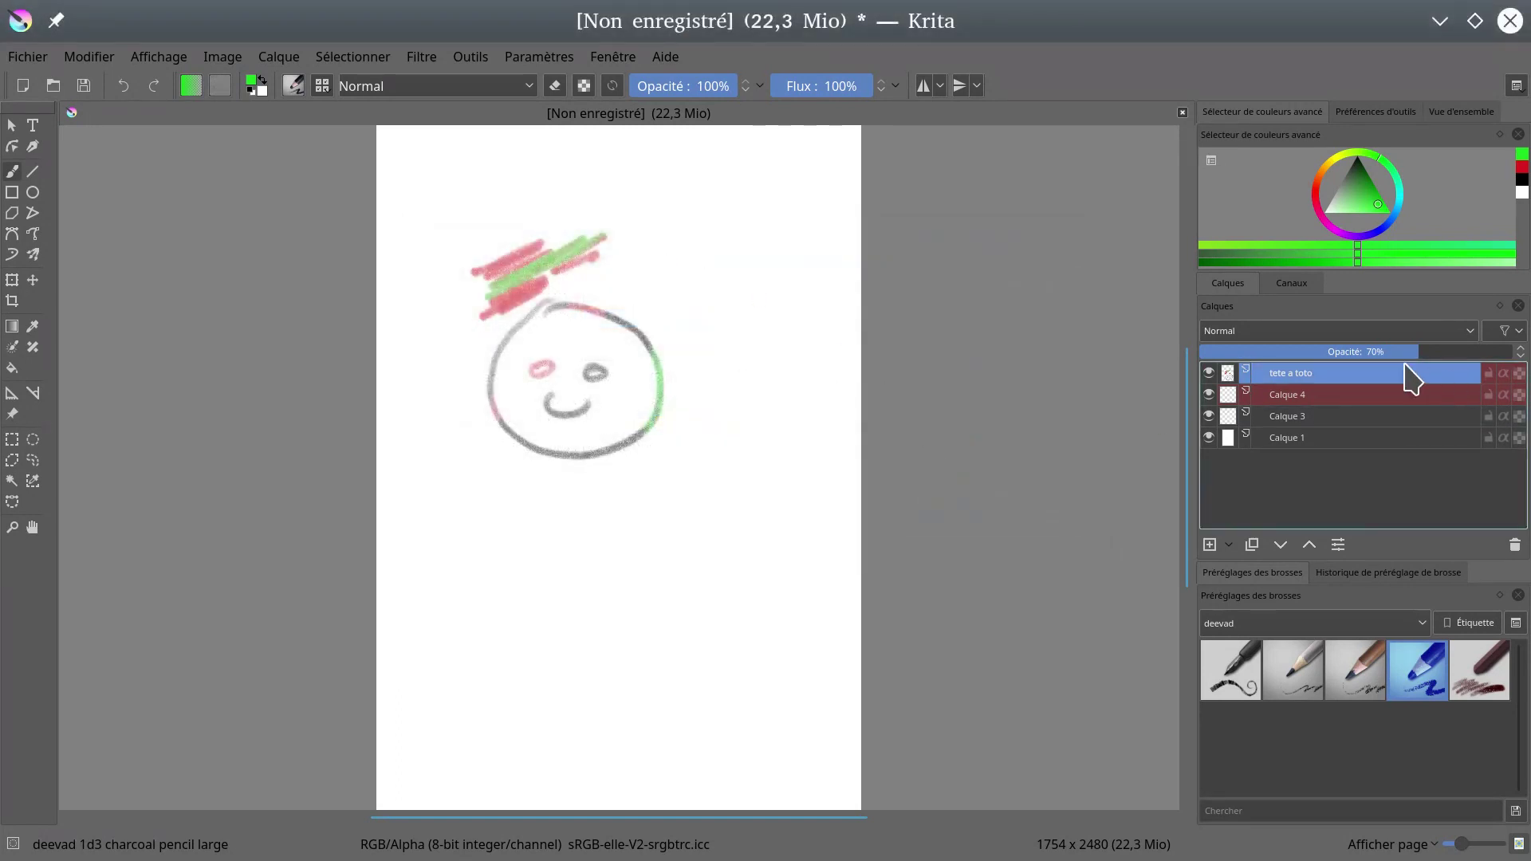
# - Delete the empty layers Calque 4 and Calque 3
pyautogui.click(1373, 394)
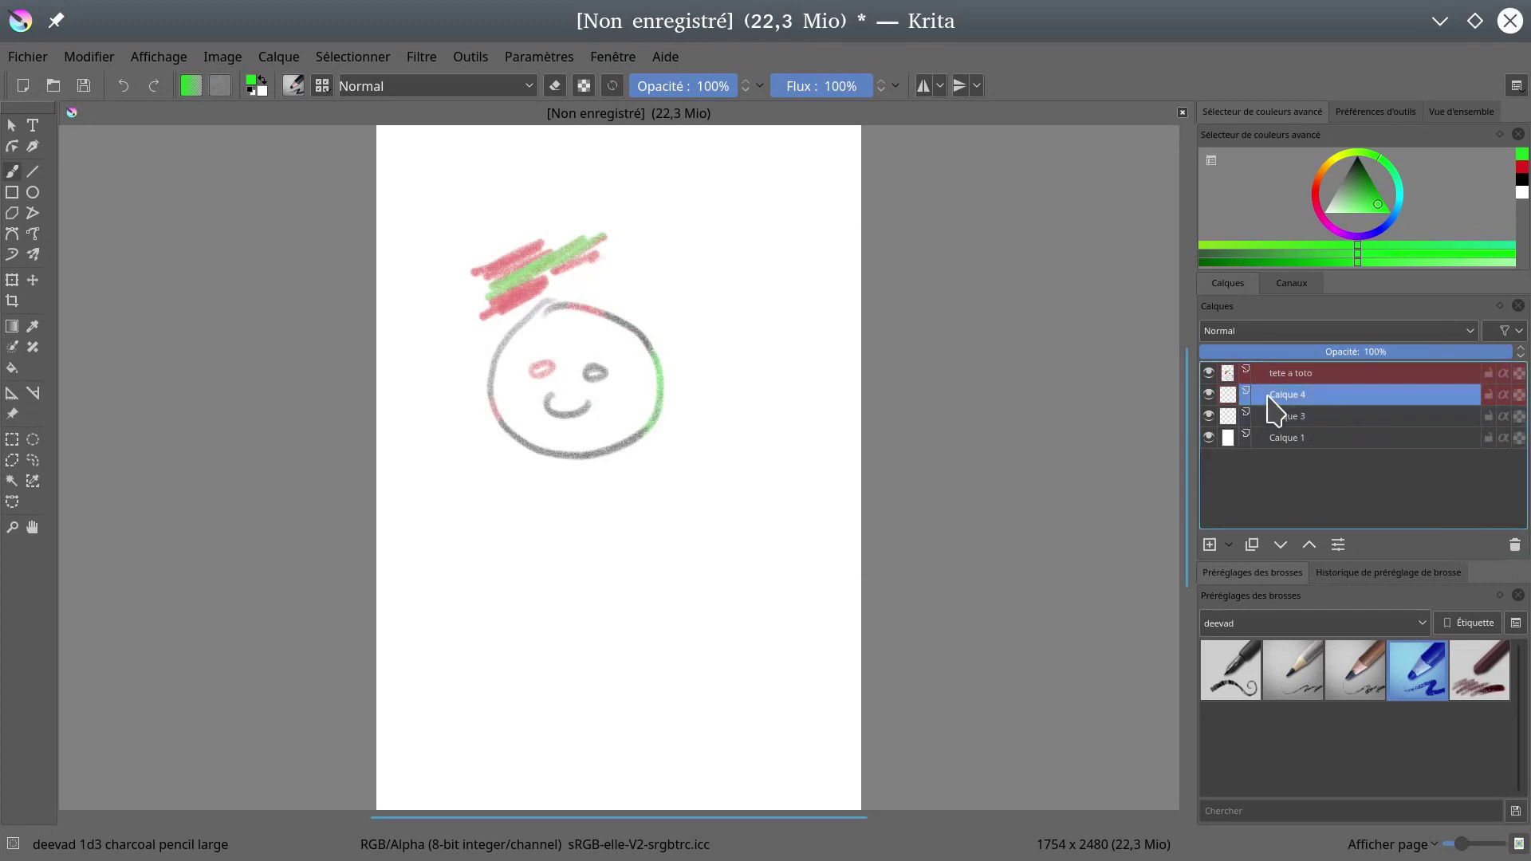
pyautogui.moveTo(1369, 413)
pyautogui.mouseDown()
pyautogui.moveTo(1357, 396)
pyautogui.moveTo(1353, 431)
pyautogui.moveTo(1348, 415)
pyautogui.mouseUp()
pyautogui.hotkey('shift', 'Delete')
pyautogui.click(1515, 545)
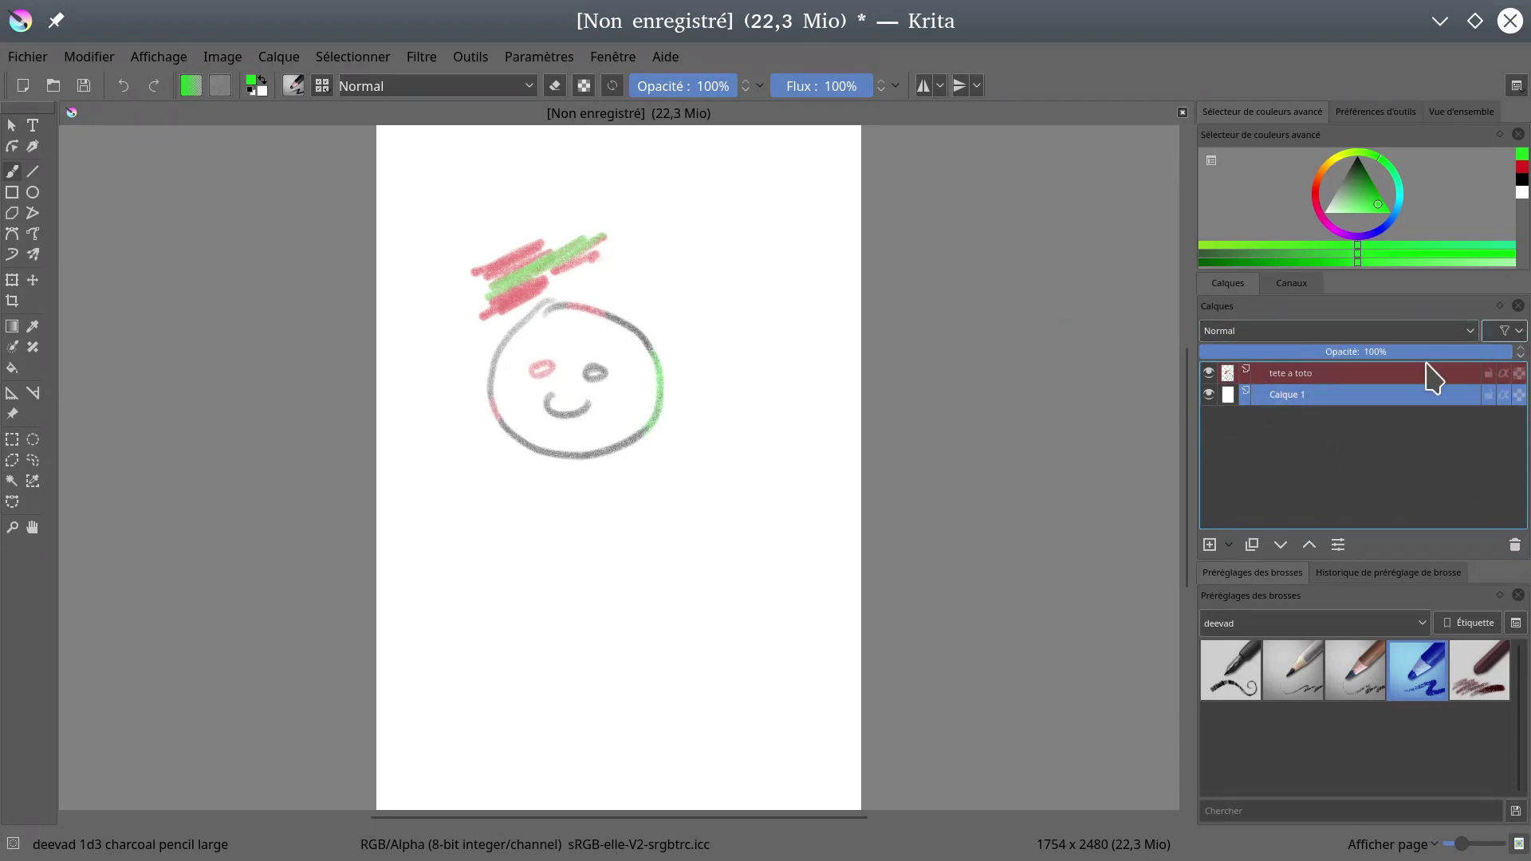
# - Add a vector layer above Calque 1 and try to paint on it with the freehand brush
pyautogui.click(1228, 547)
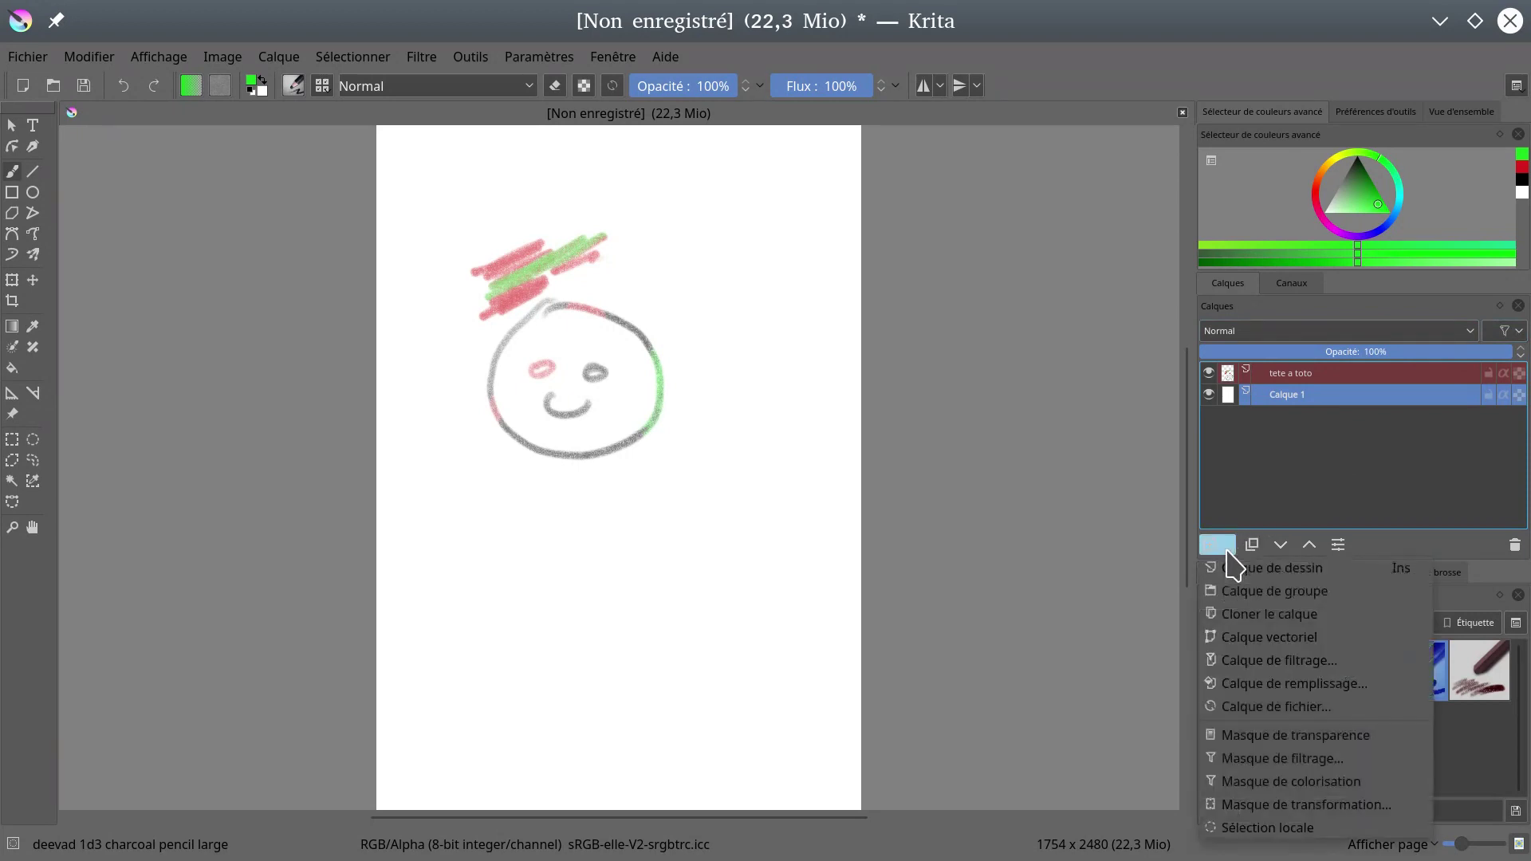
pyautogui.click(1308, 637)
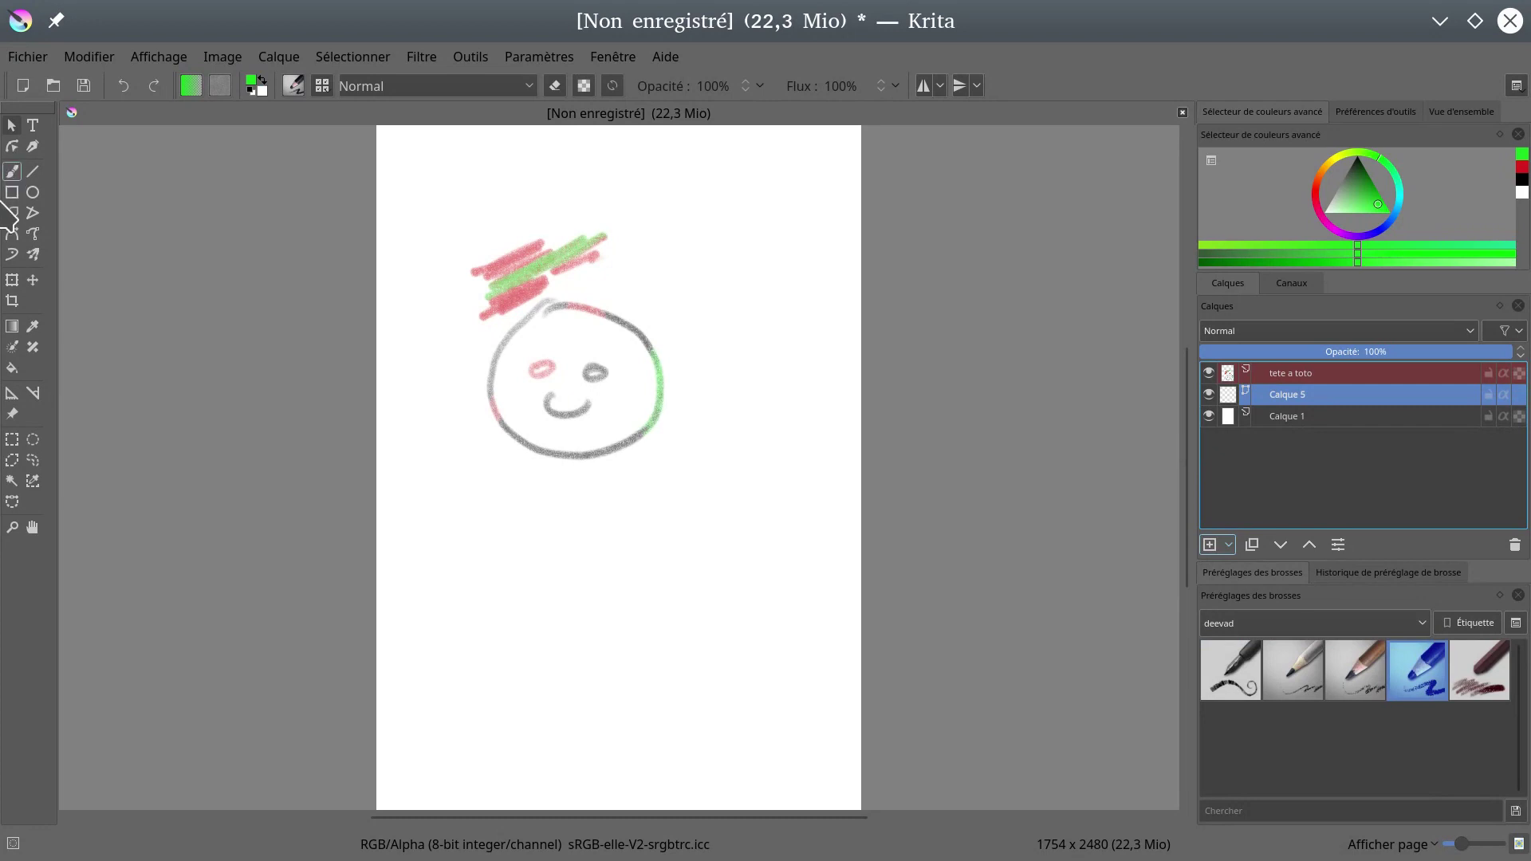
pyautogui.click(11, 171)
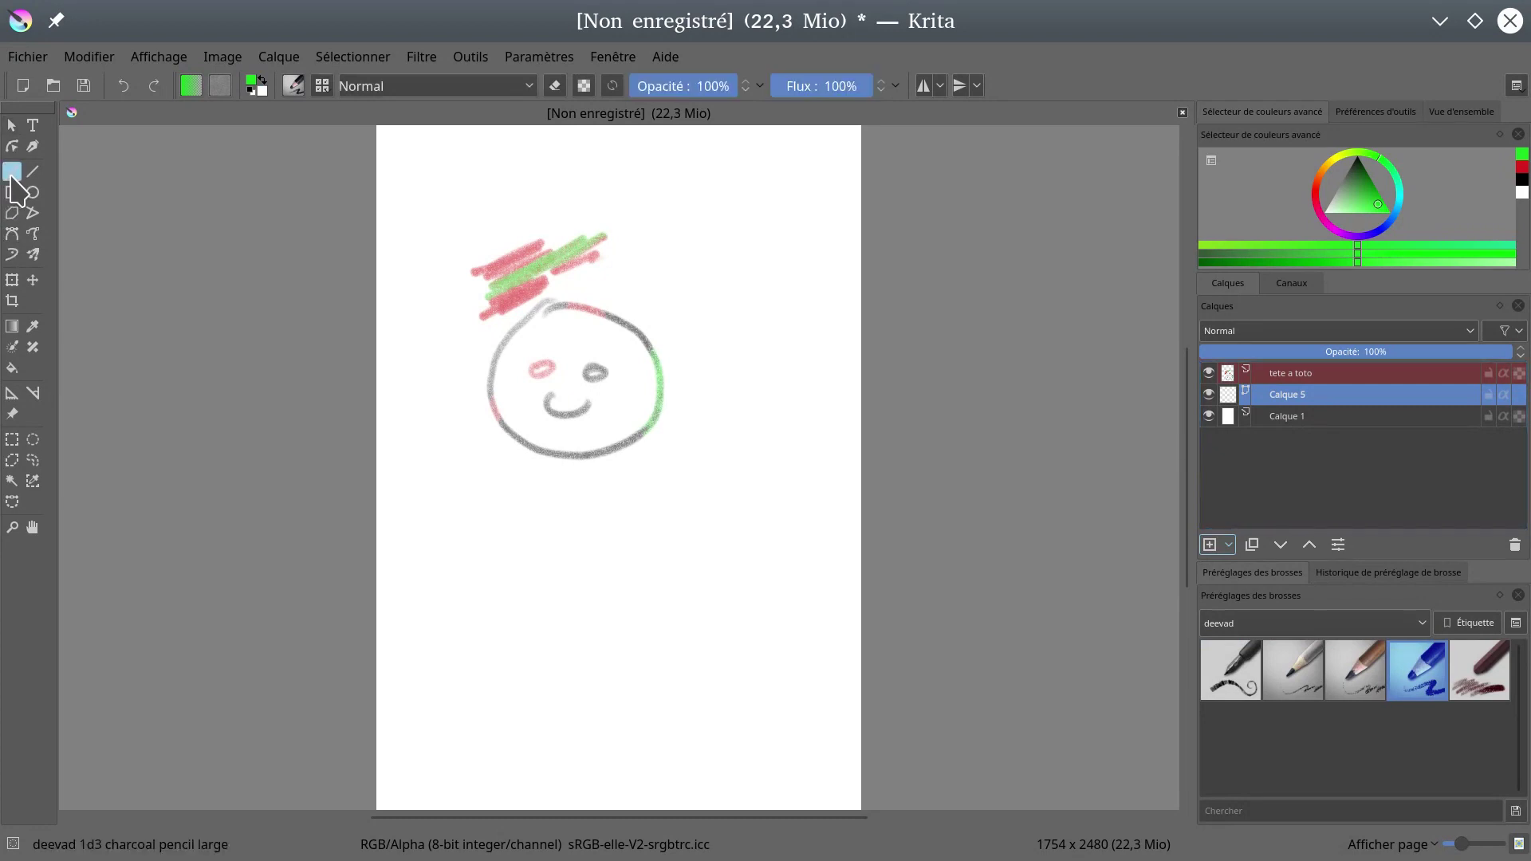
pyautogui.moveTo(540, 538); pyautogui.dragTo(631, 516)
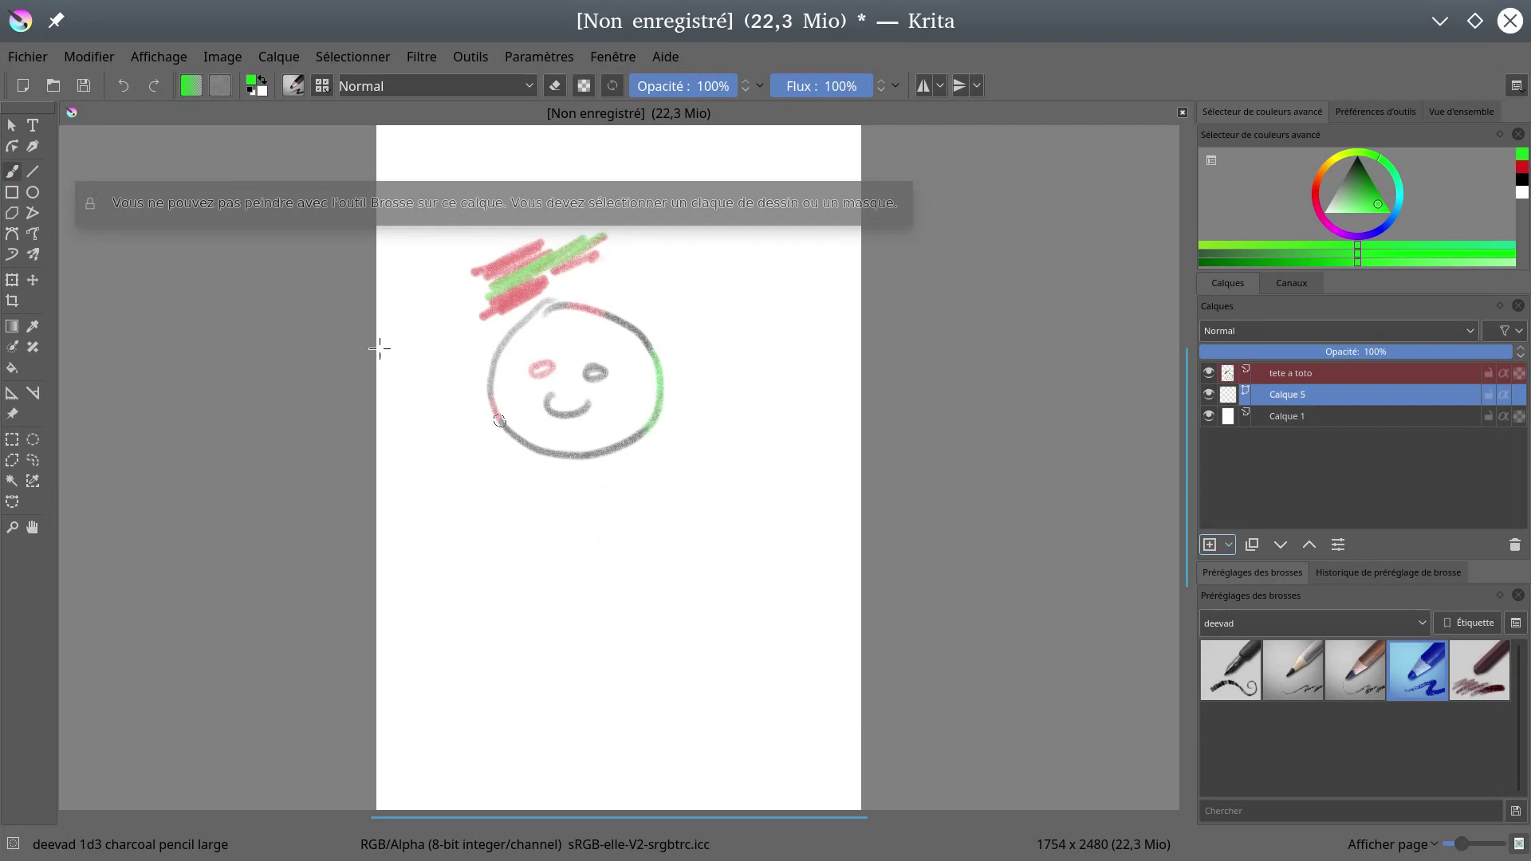
# - Draw green straight lines on the vector layer: a diagonal rising beneath the face and a steep one descending from its upper end
pyautogui.click(33, 171)
pyautogui.moveTo(486, 593); pyautogui.dragTo(723, 377)
pyautogui.moveTo(734, 449); pyautogui.dragTo(754, 635)
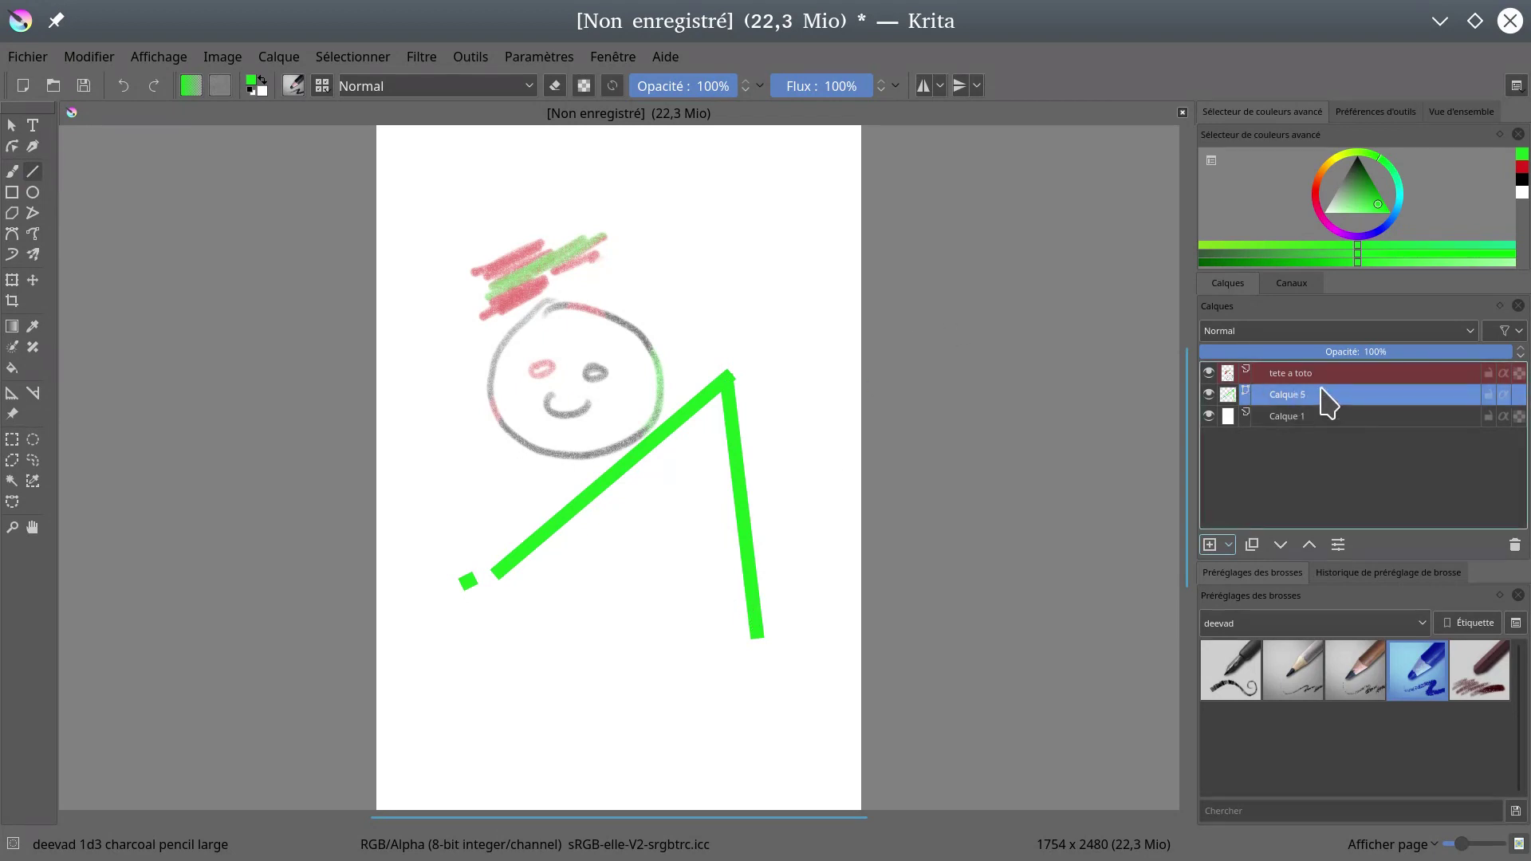
# - Compare the properties available for the vector layer Calque 5 with those of the paint layer tete a toto
pyautogui.click(1338, 545)
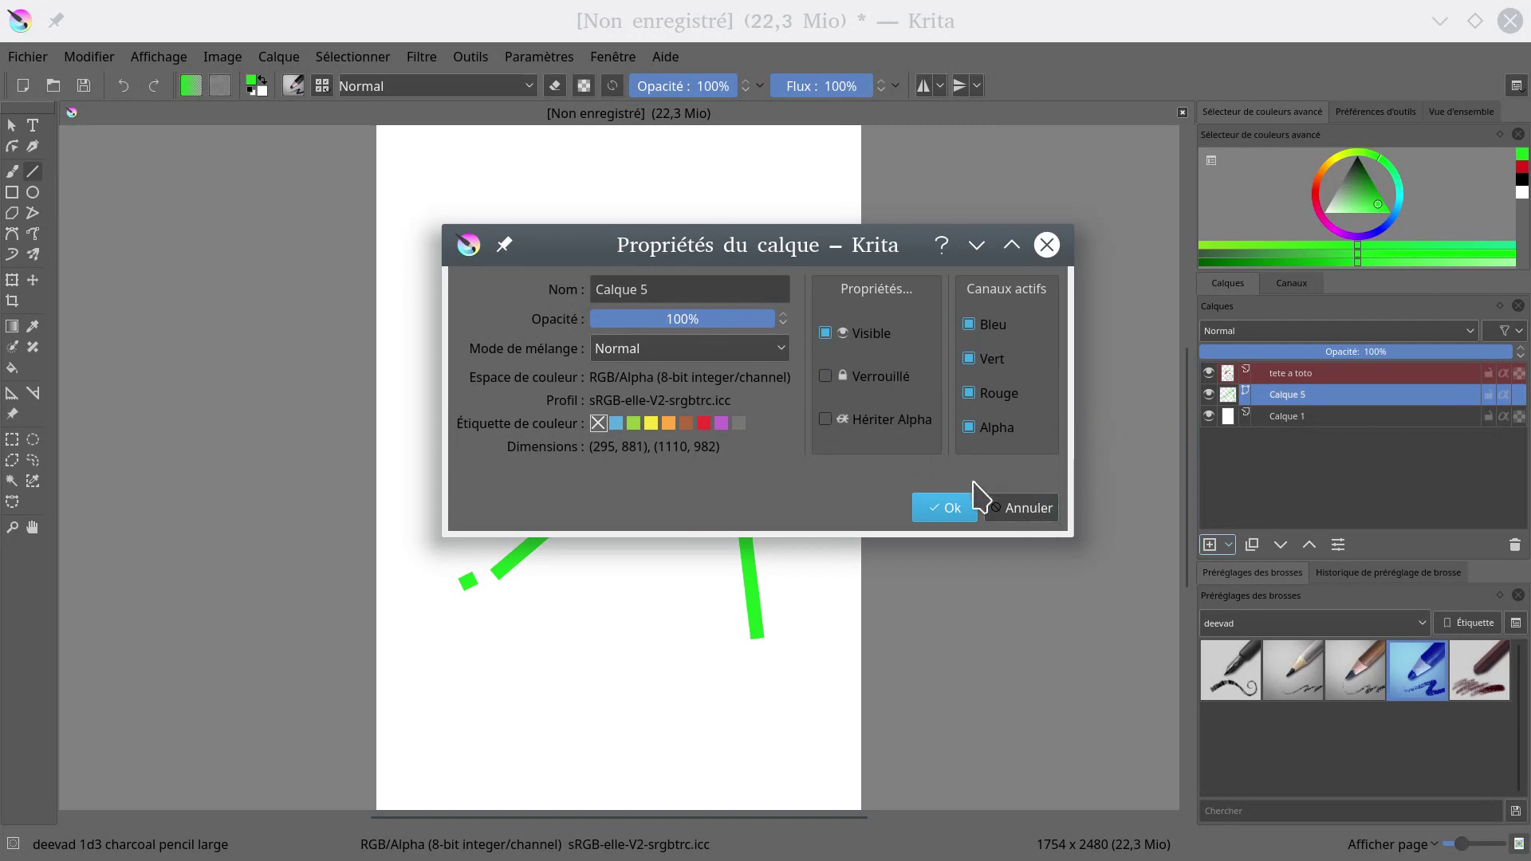
pyautogui.click(1019, 510)
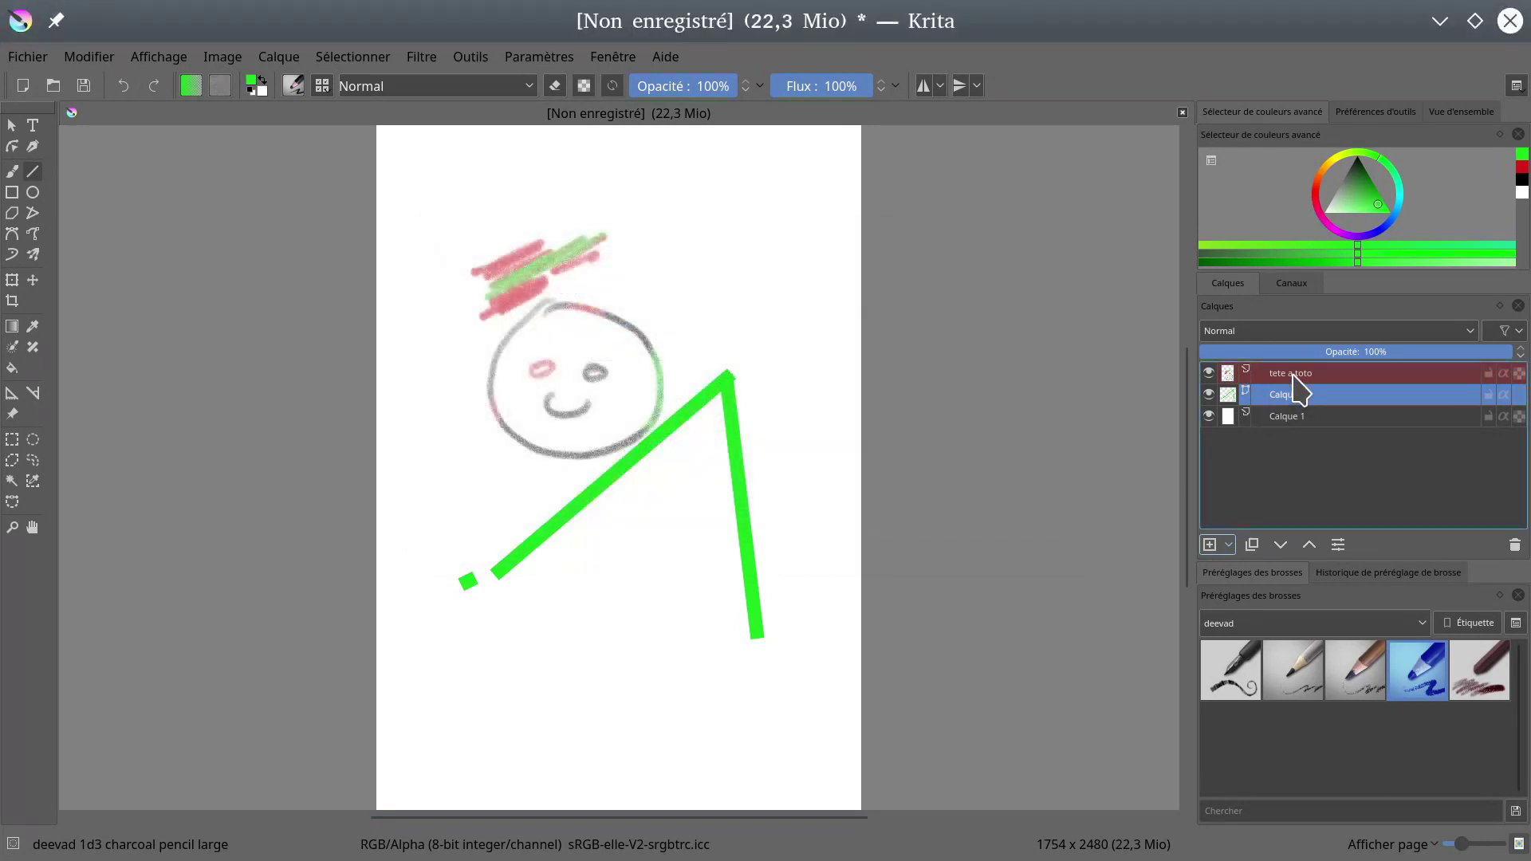
pyautogui.click(1294, 375)
pyautogui.click(1338, 545)
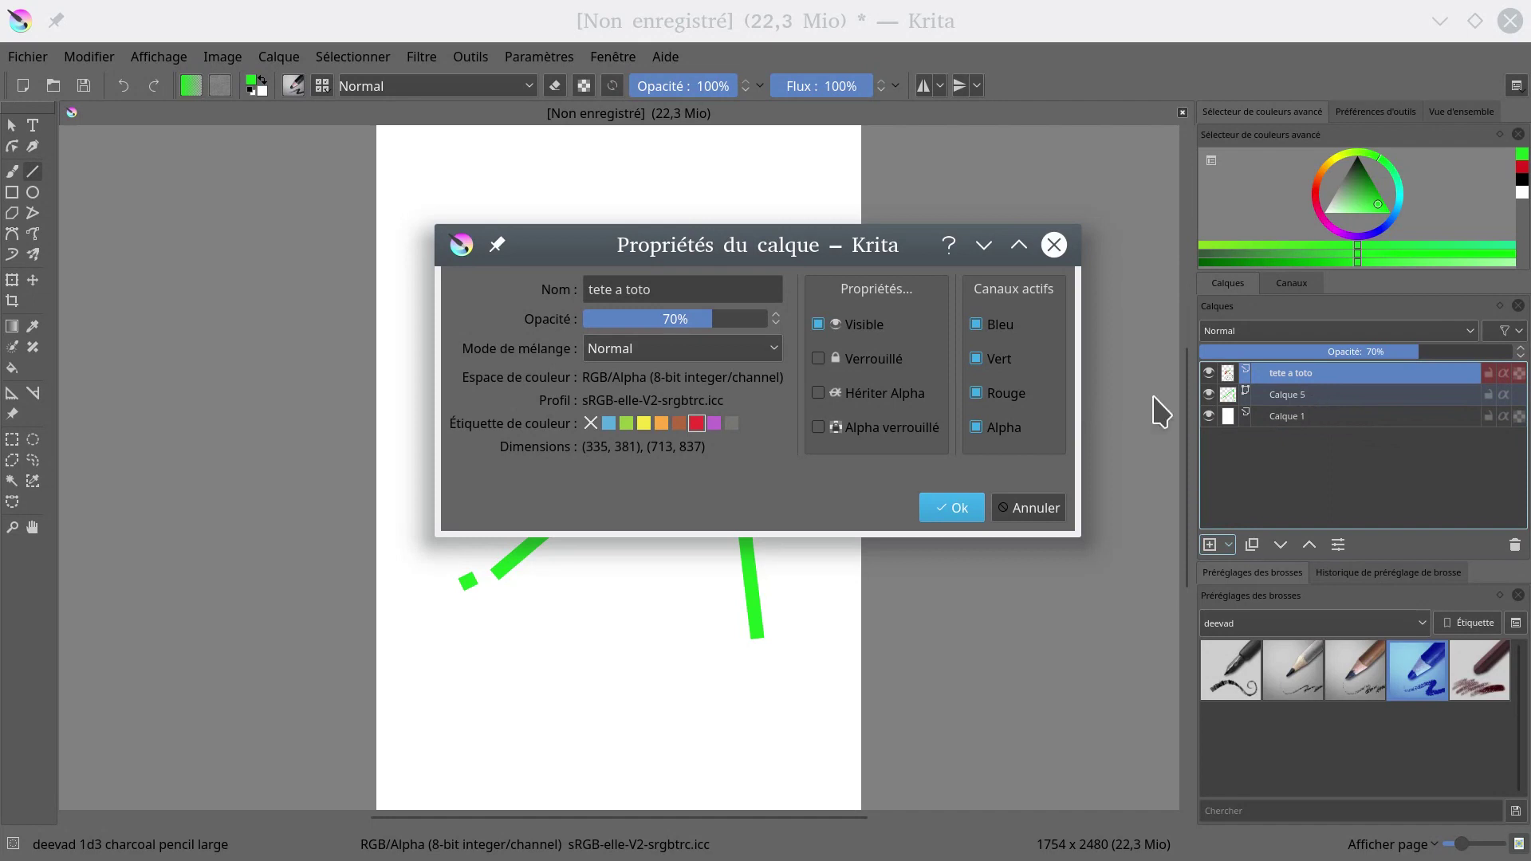
pyautogui.click(953, 508)
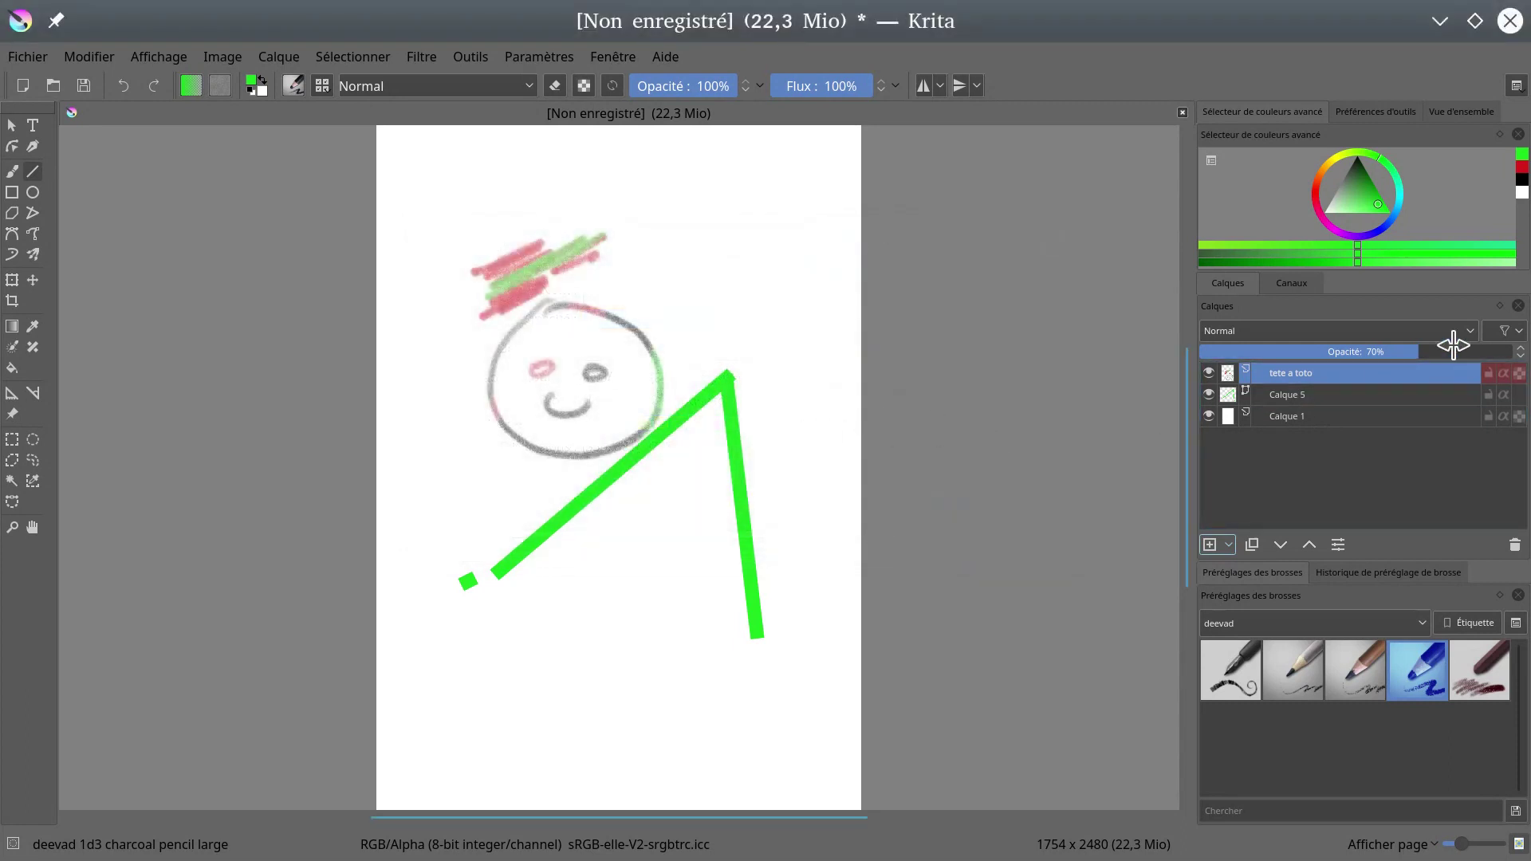
# - Add a group layer and move tete a toto and Calque 5 into it, with tete a toto above Calque 5
pyautogui.click(1227, 547)
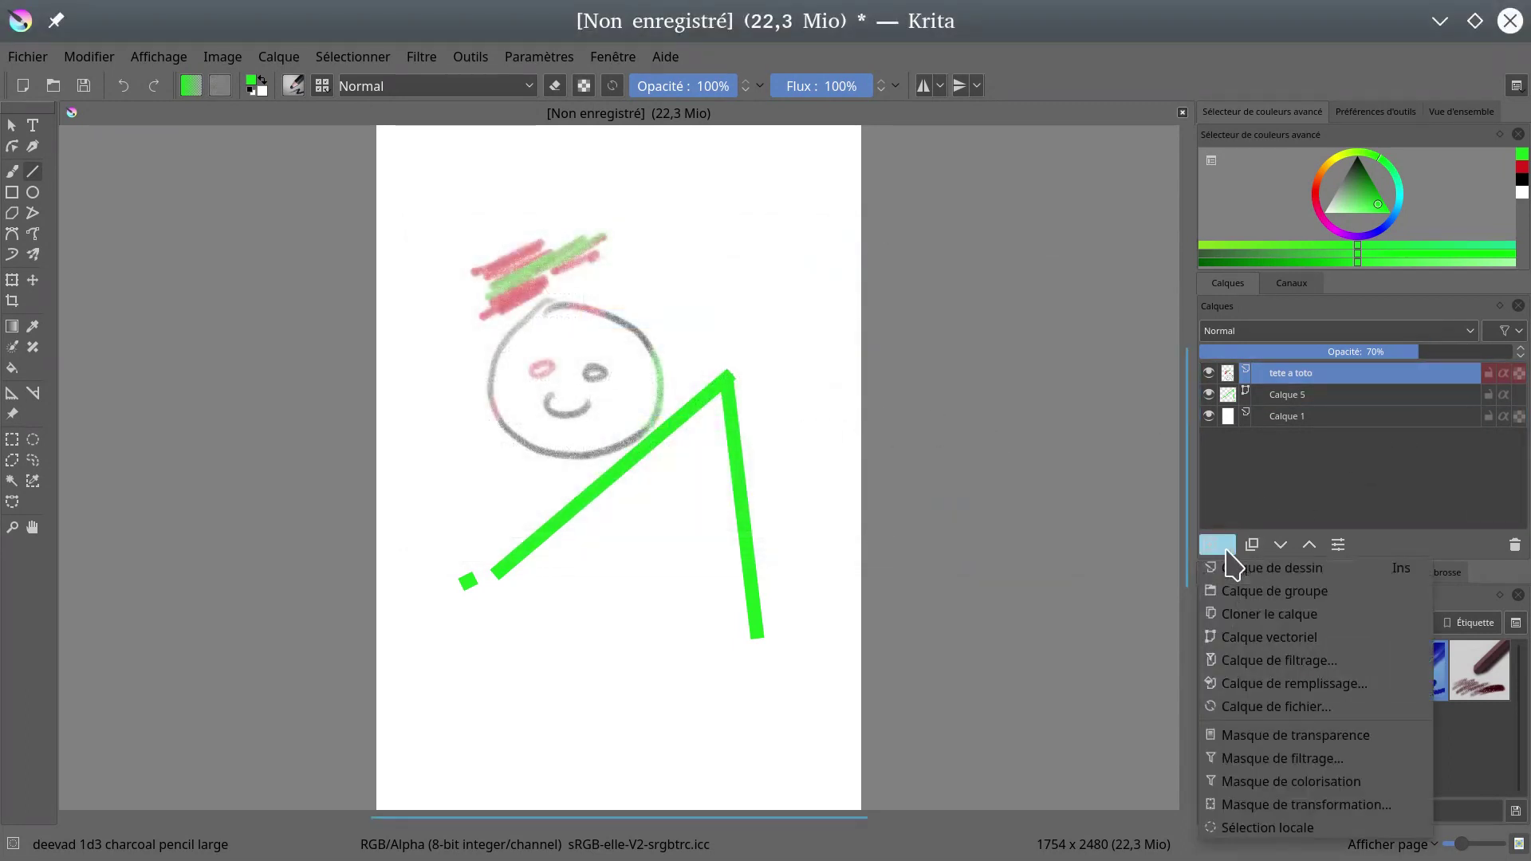
pyautogui.click(1284, 592)
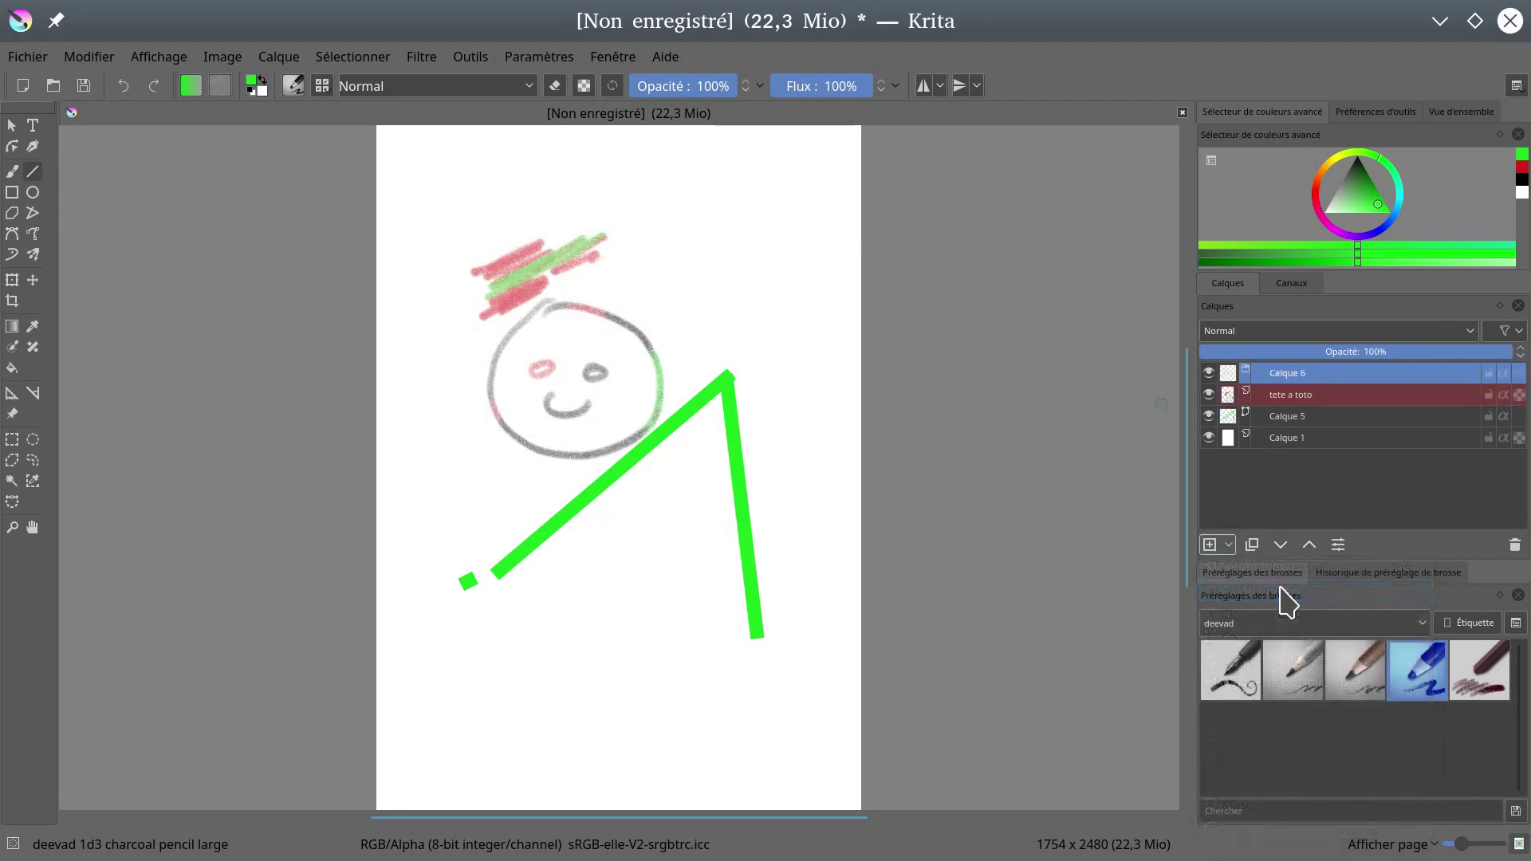
pyautogui.moveTo(1274, 405); pyautogui.dragTo(1343, 402)
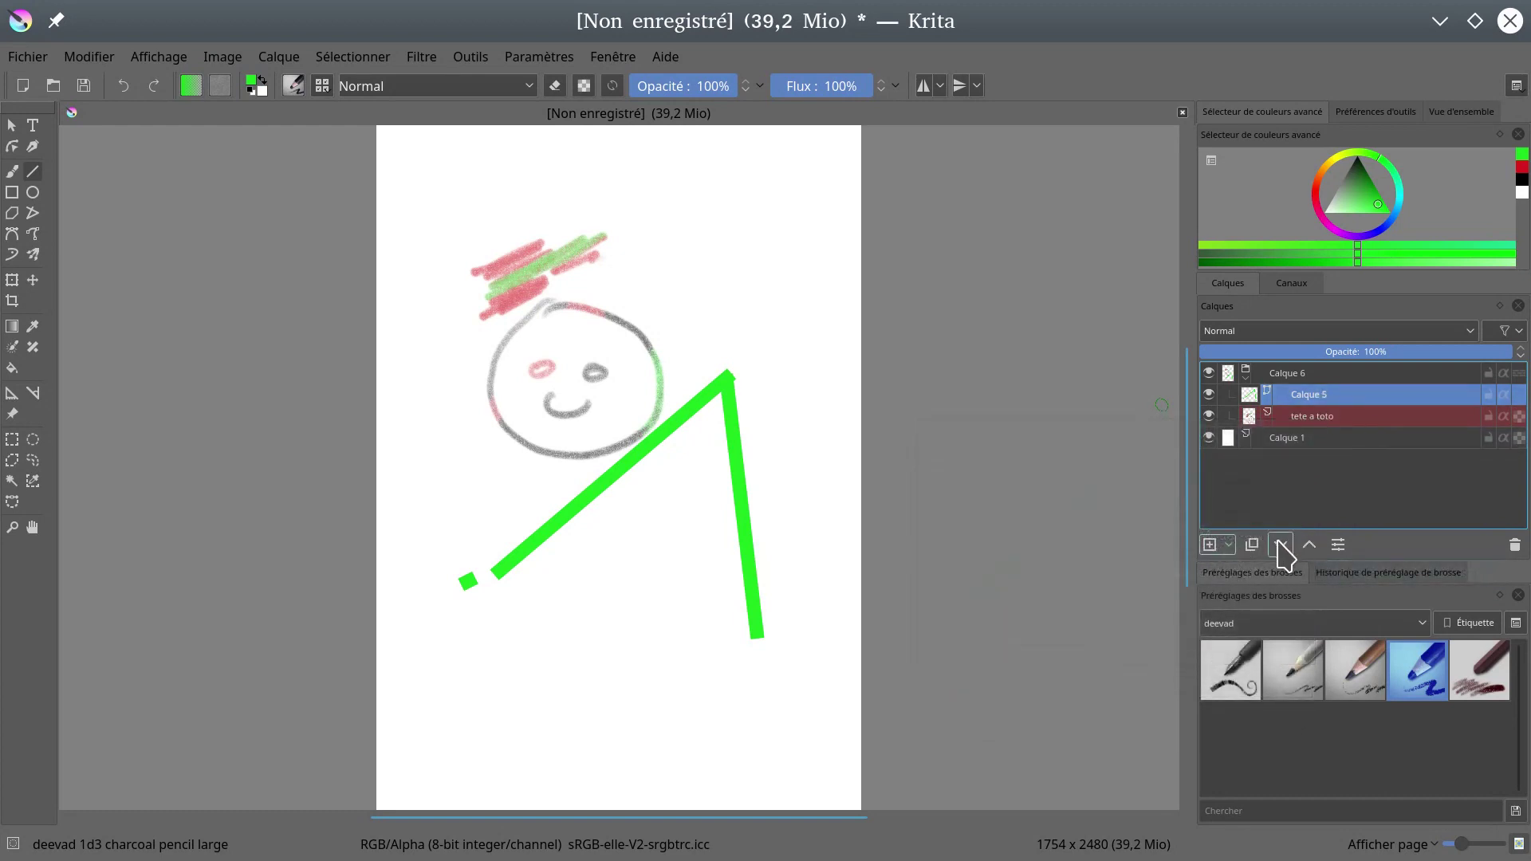
pyautogui.click(1280, 545)
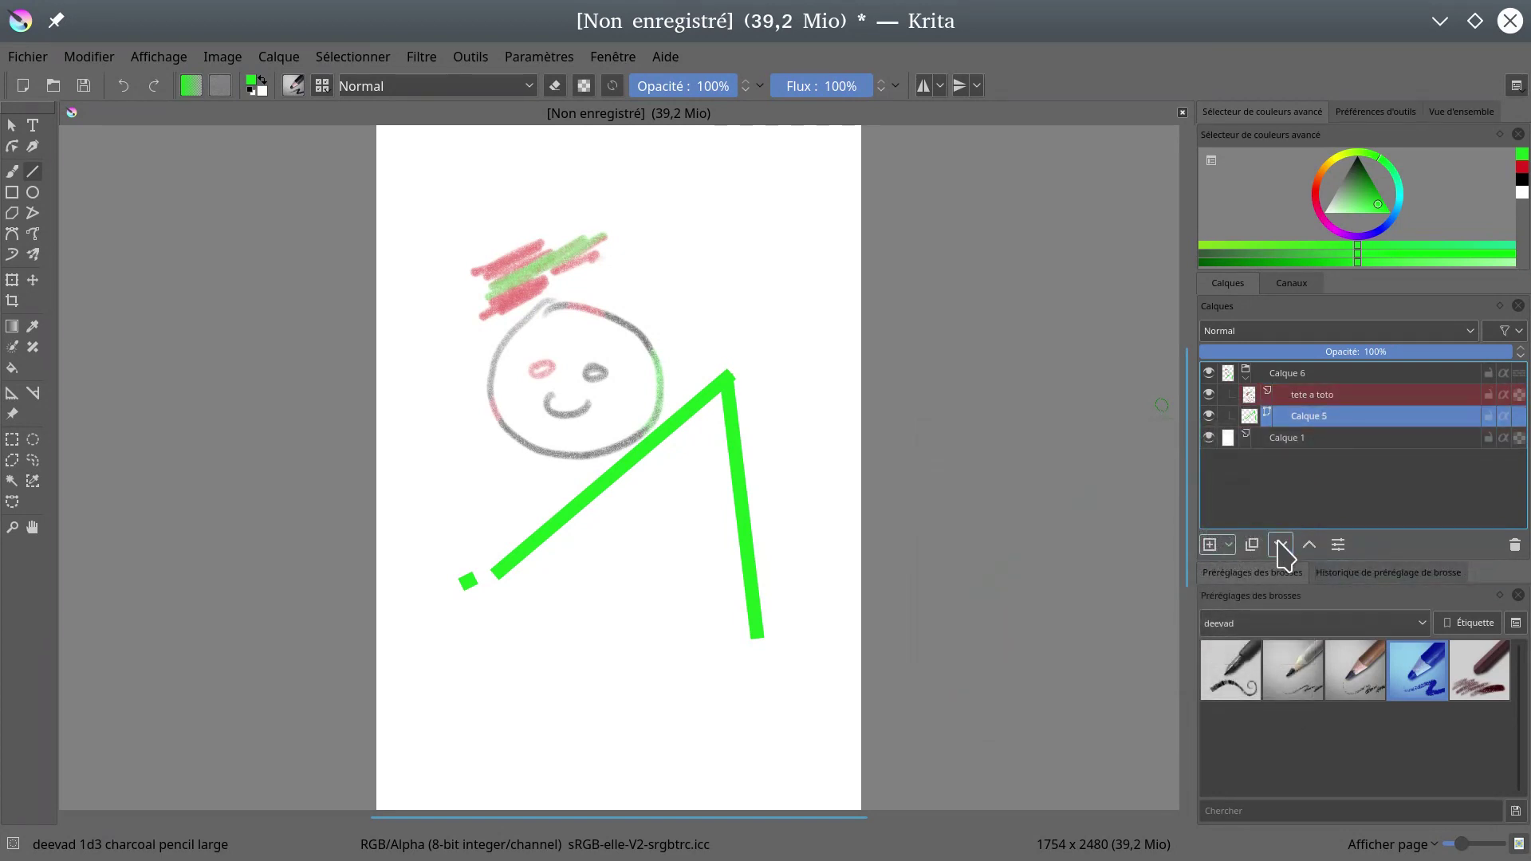
# - Hide and show the group layer to check its effect on the layers inside it
pyautogui.click(1213, 373)
pyautogui.click(1213, 373)
pyautogui.click(1213, 373)
pyautogui.click(1209, 373)
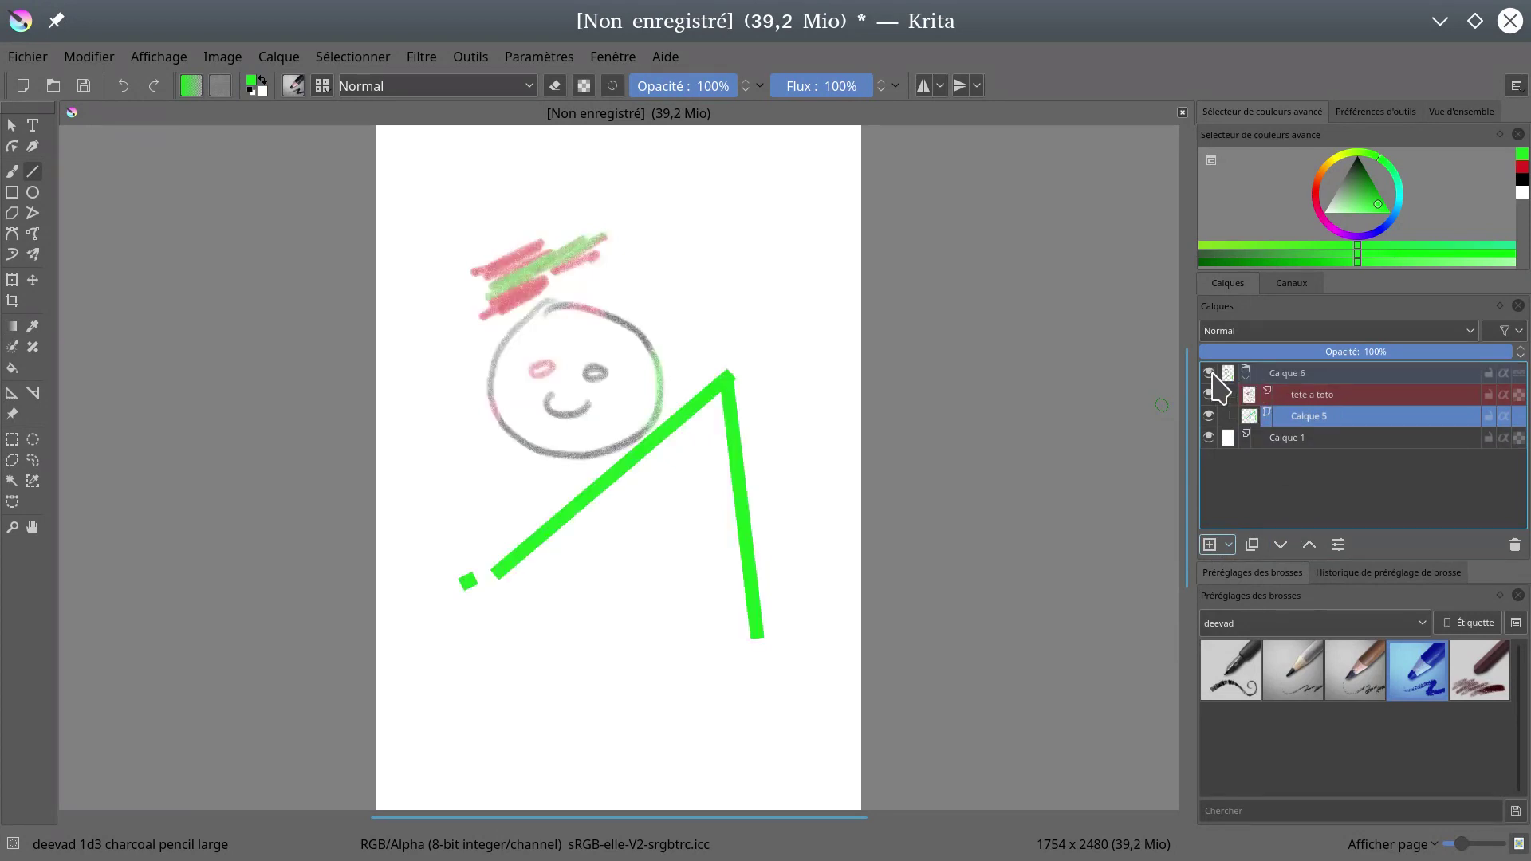
# - Examine the properties of the group layer Calque 6, and select the Calque 1 layer
pyautogui.click(1282, 374)
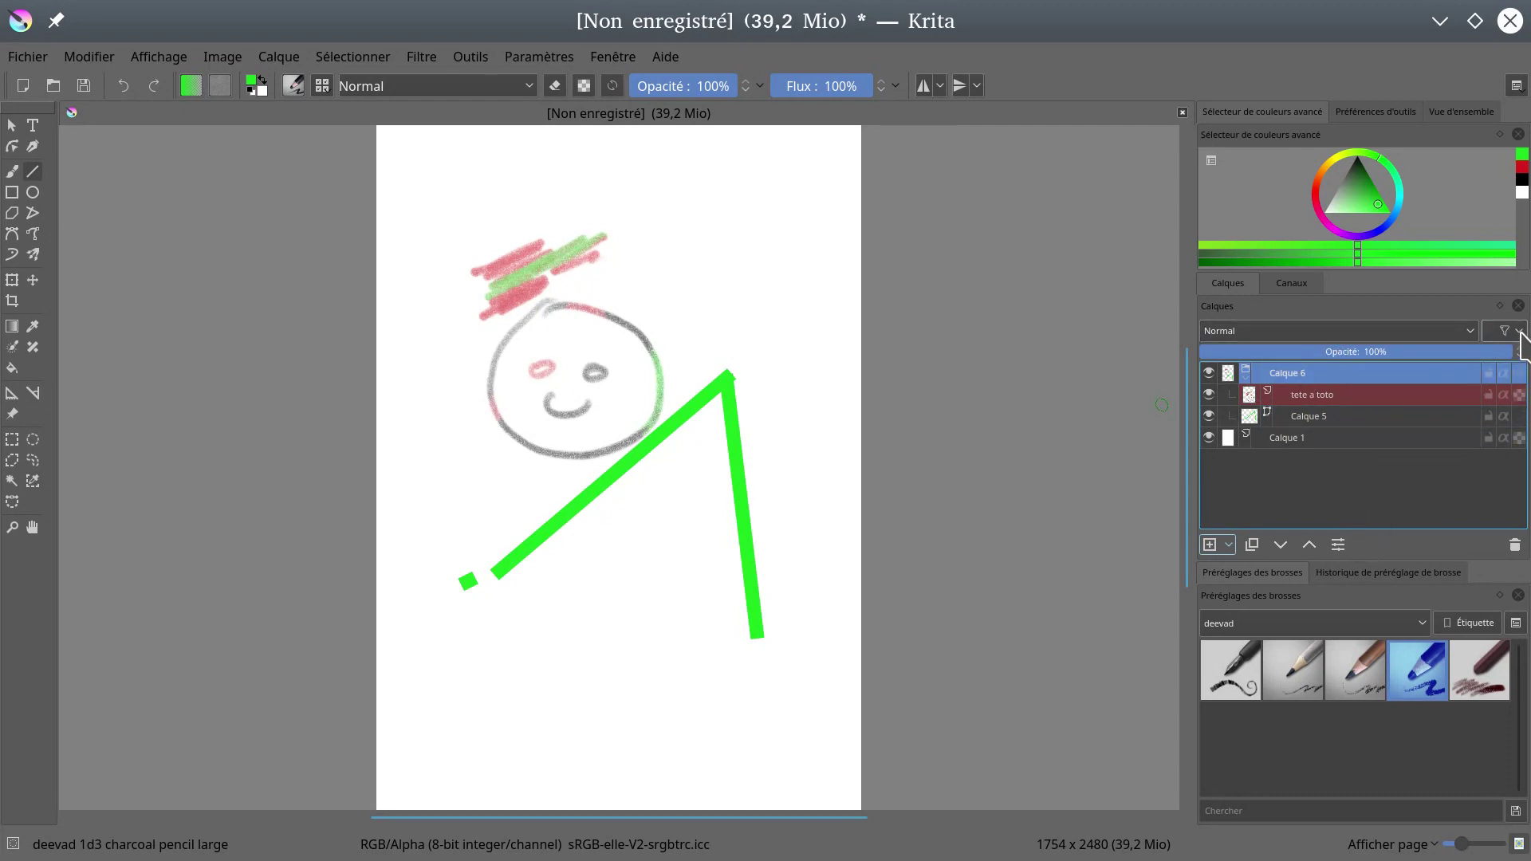
pyautogui.click(1339, 544)
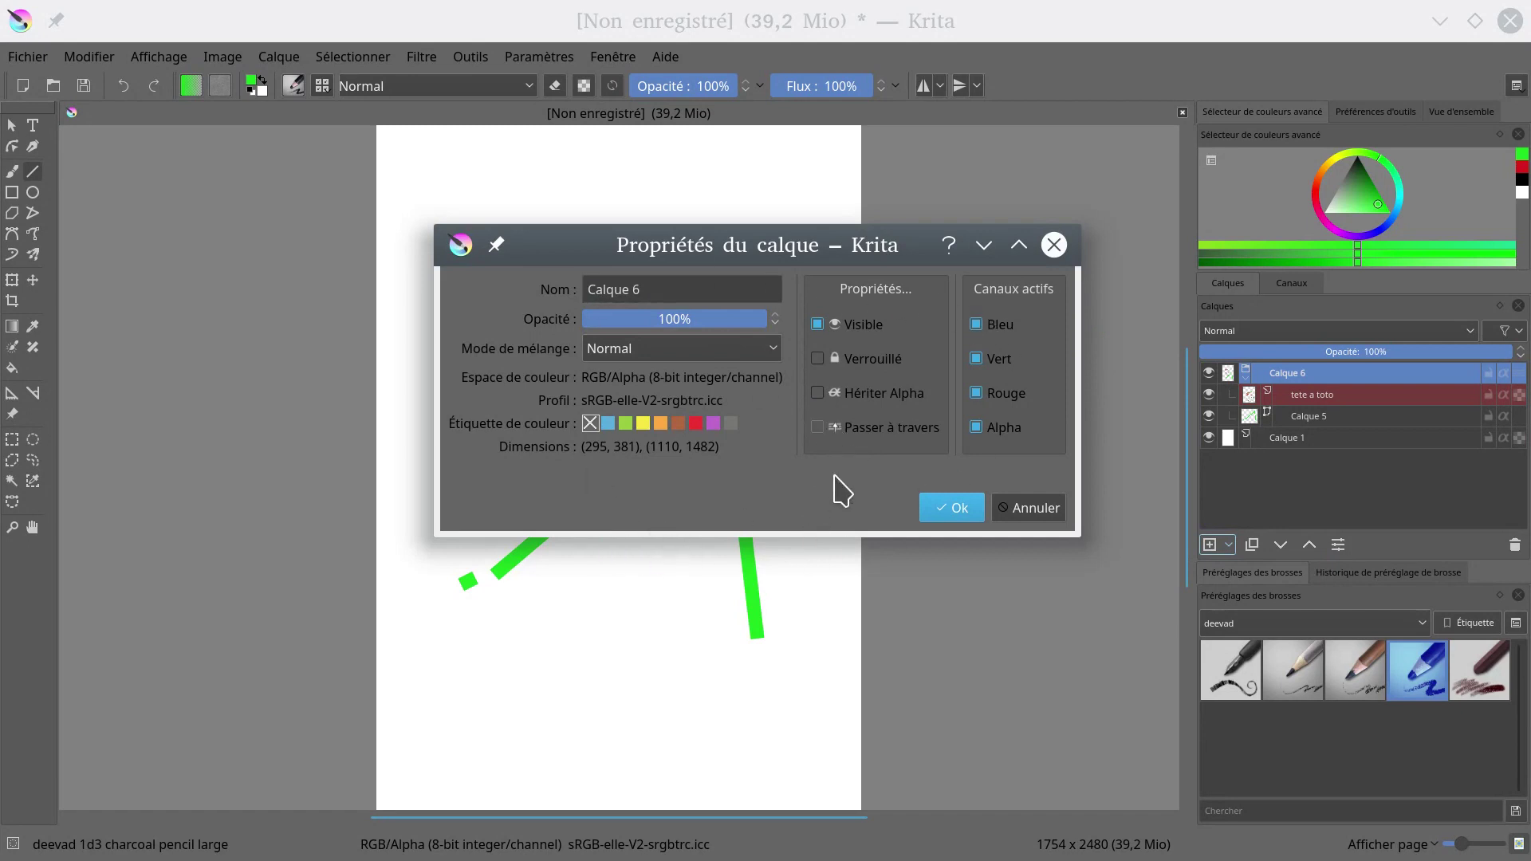
pyautogui.click(952, 514)
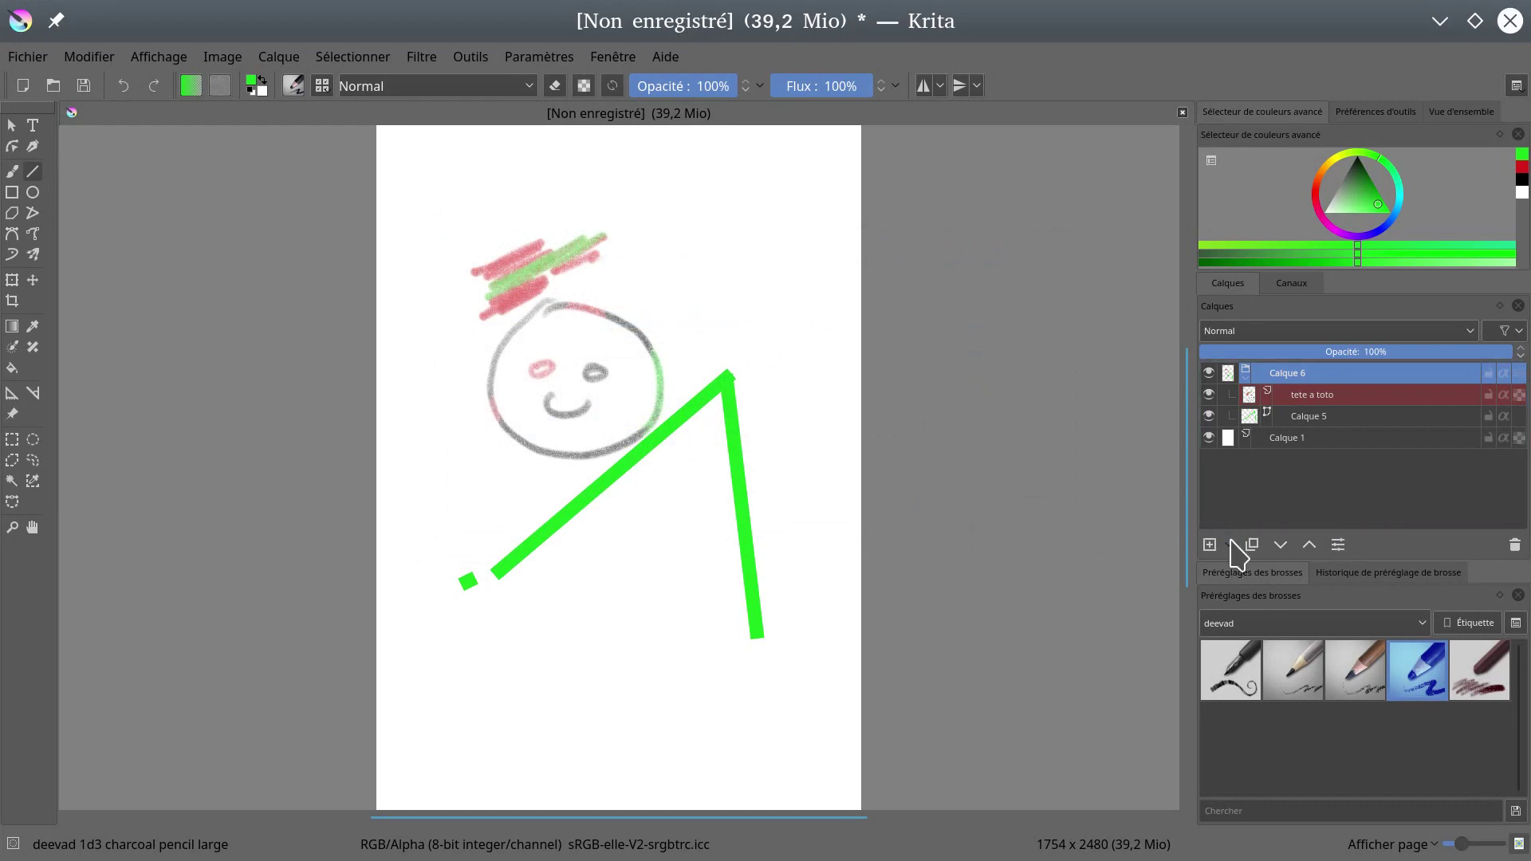
pyautogui.click(1276, 440)
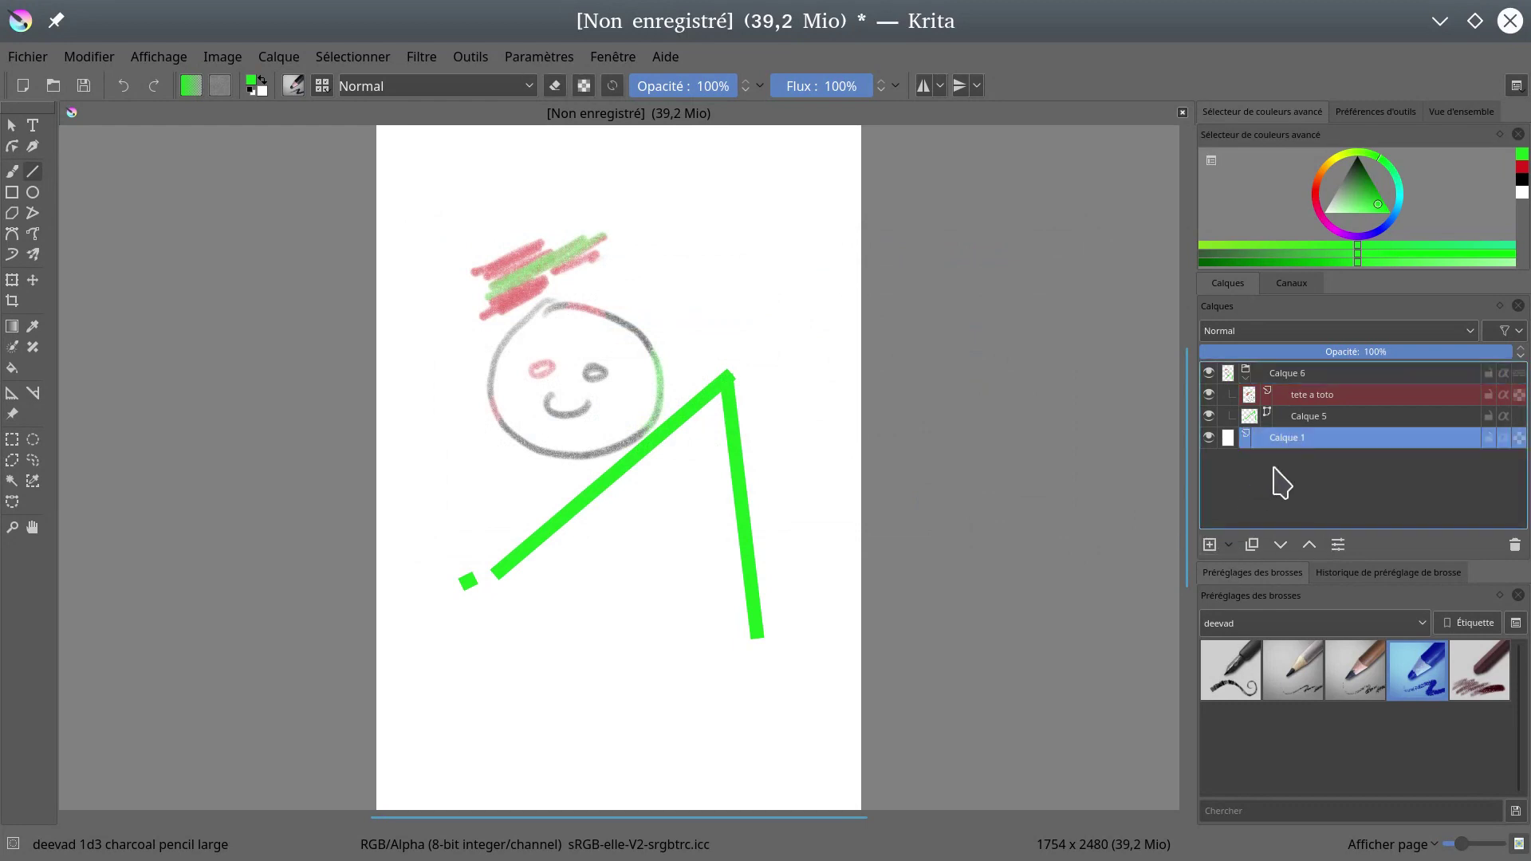
# - Add a fill layer with a black-and-white maze-like pattern directly above Calque 1
pyautogui.click(1233, 549)
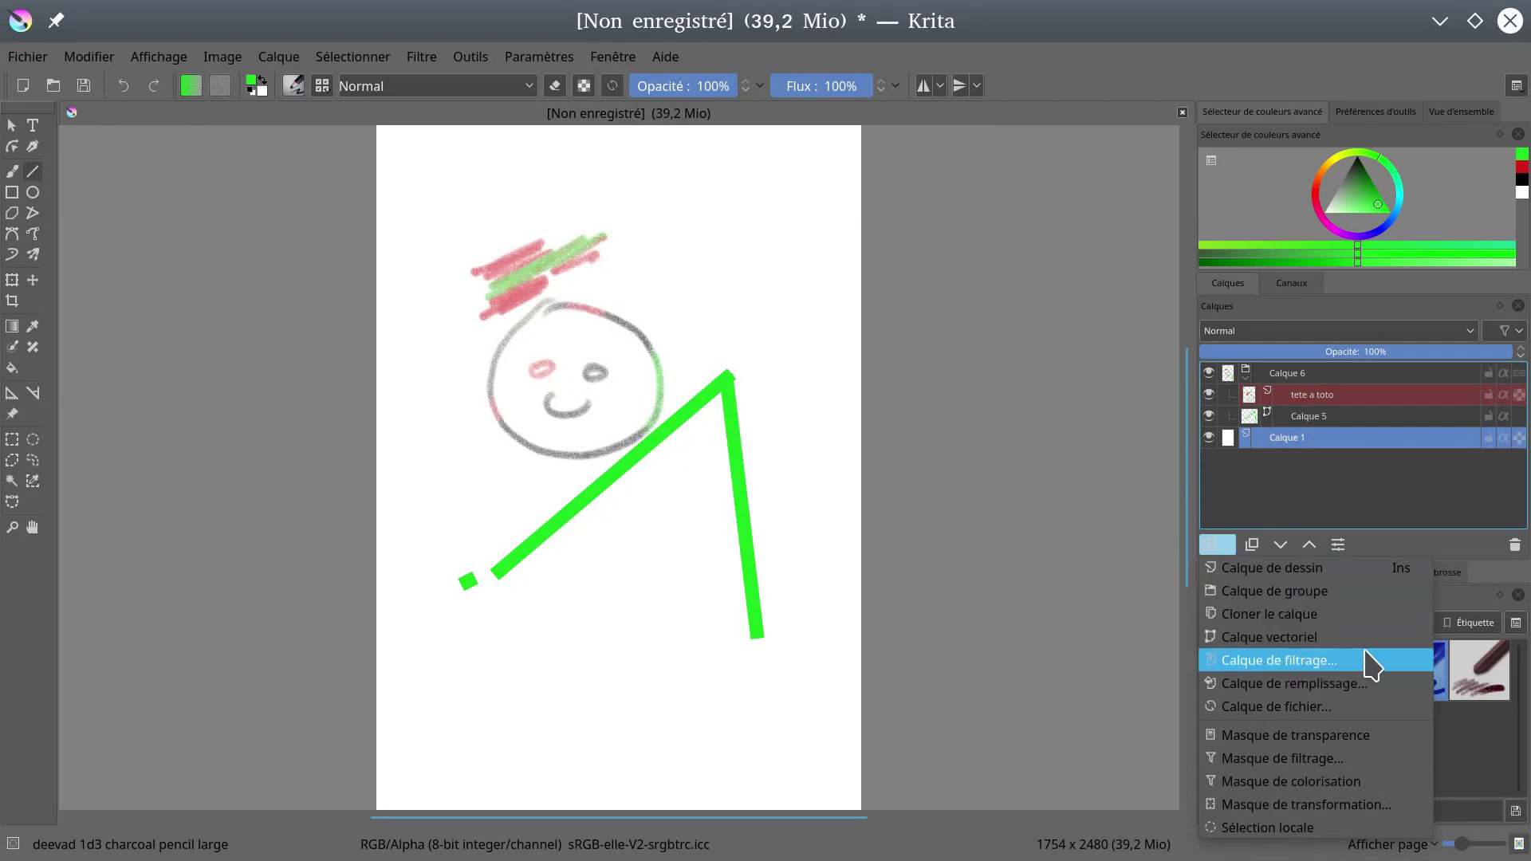
pyautogui.click(1354, 697)
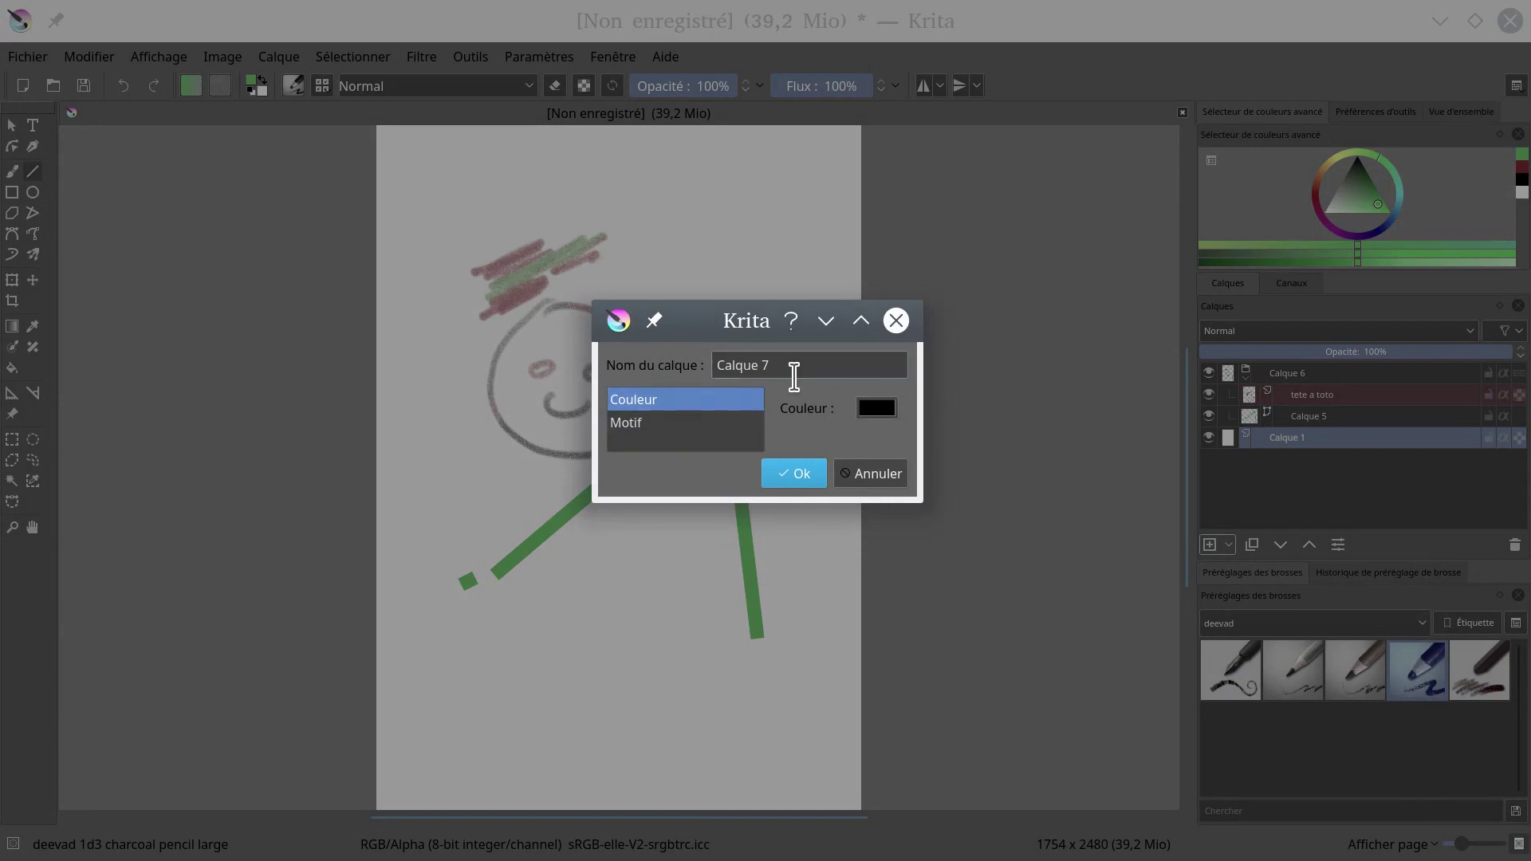
pyautogui.click(643, 424)
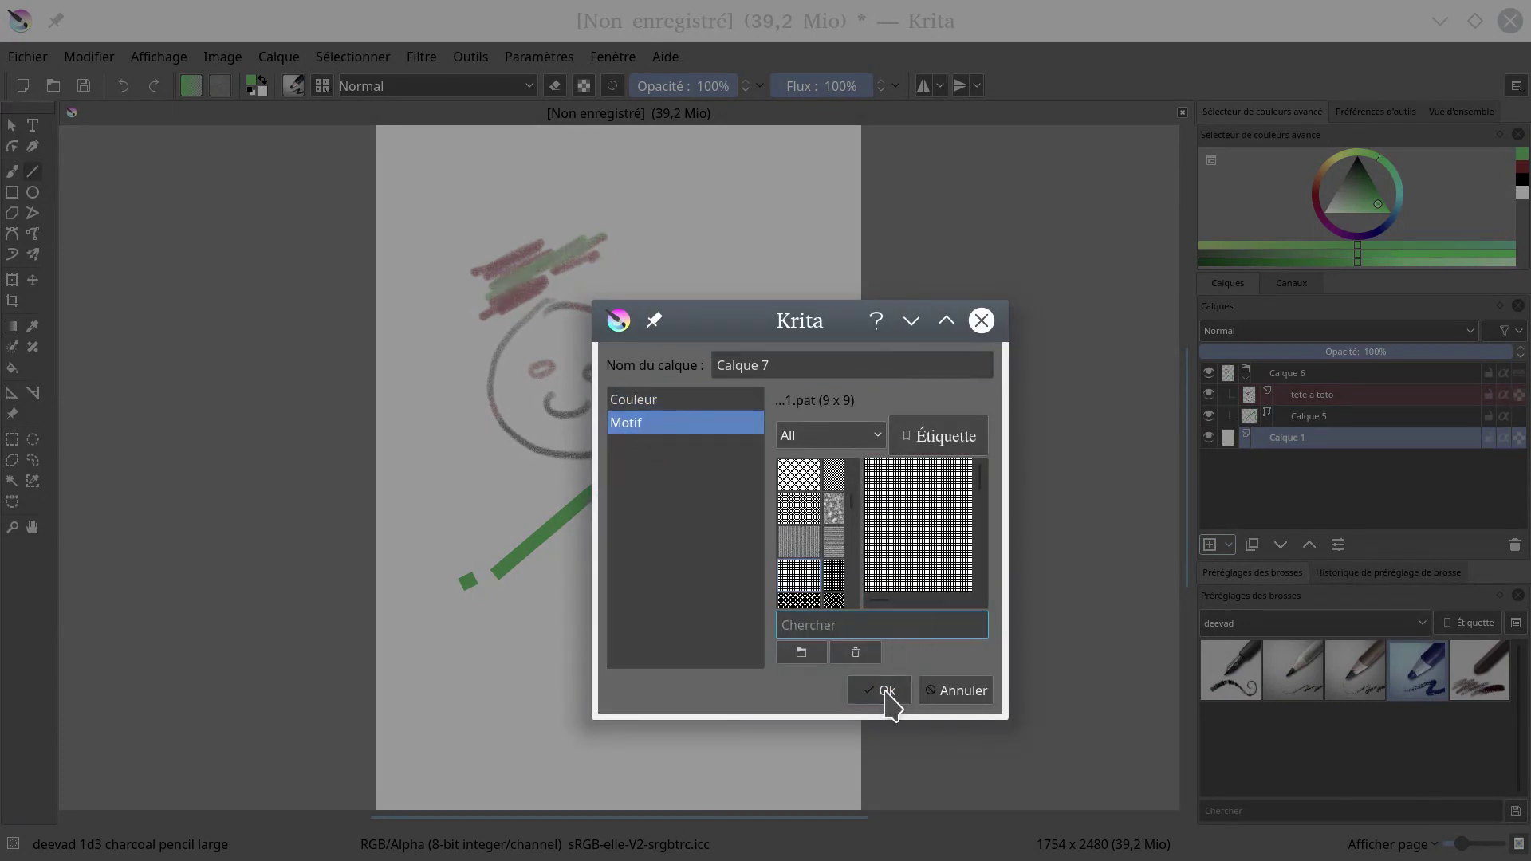
pyautogui.scroll(-3, 796, 547)
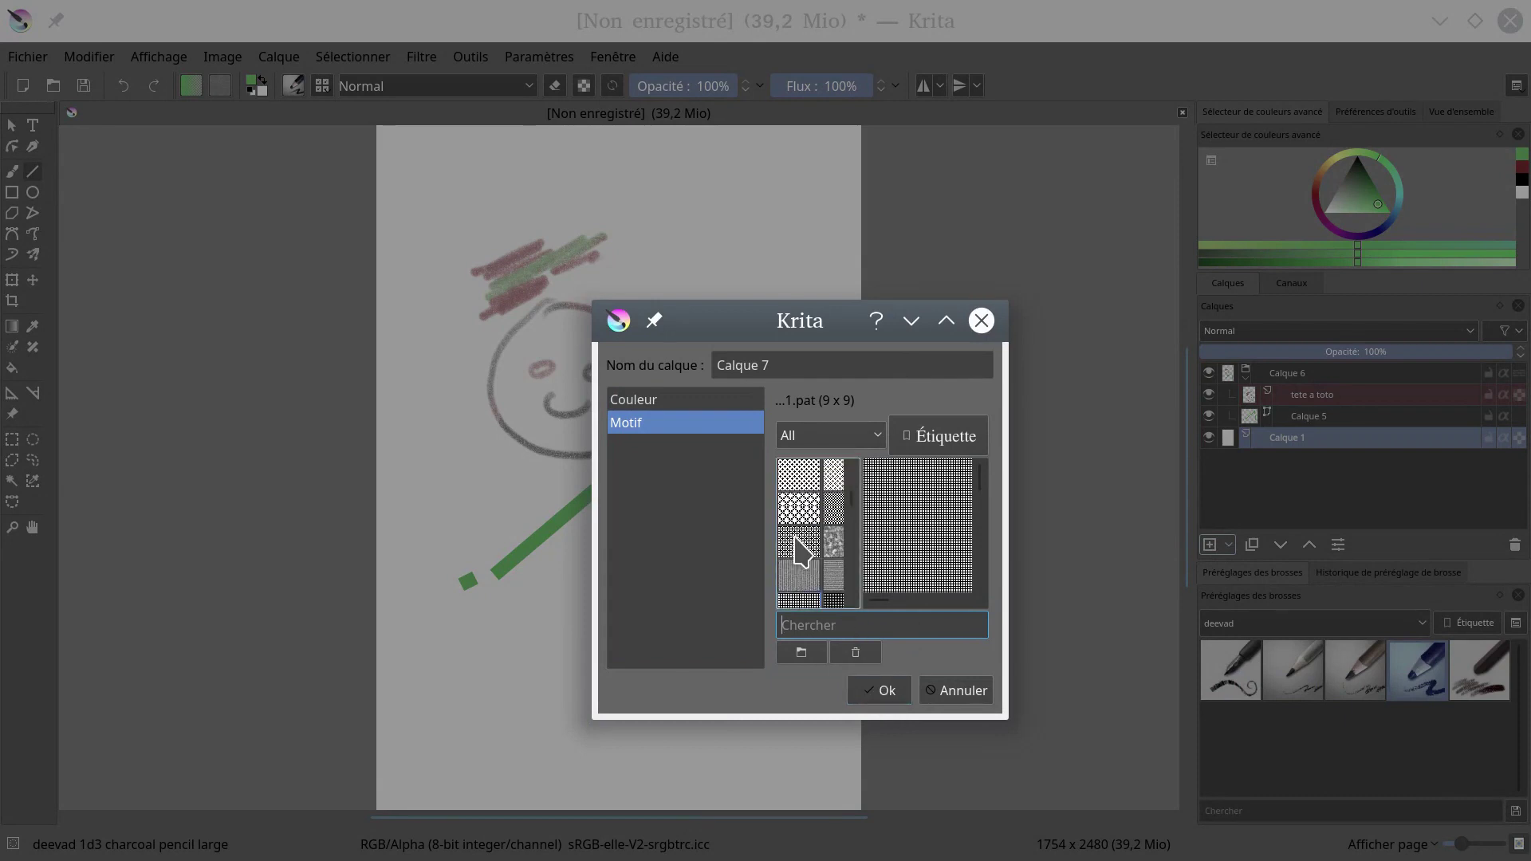
pyautogui.click(802, 544)
pyautogui.click(884, 691)
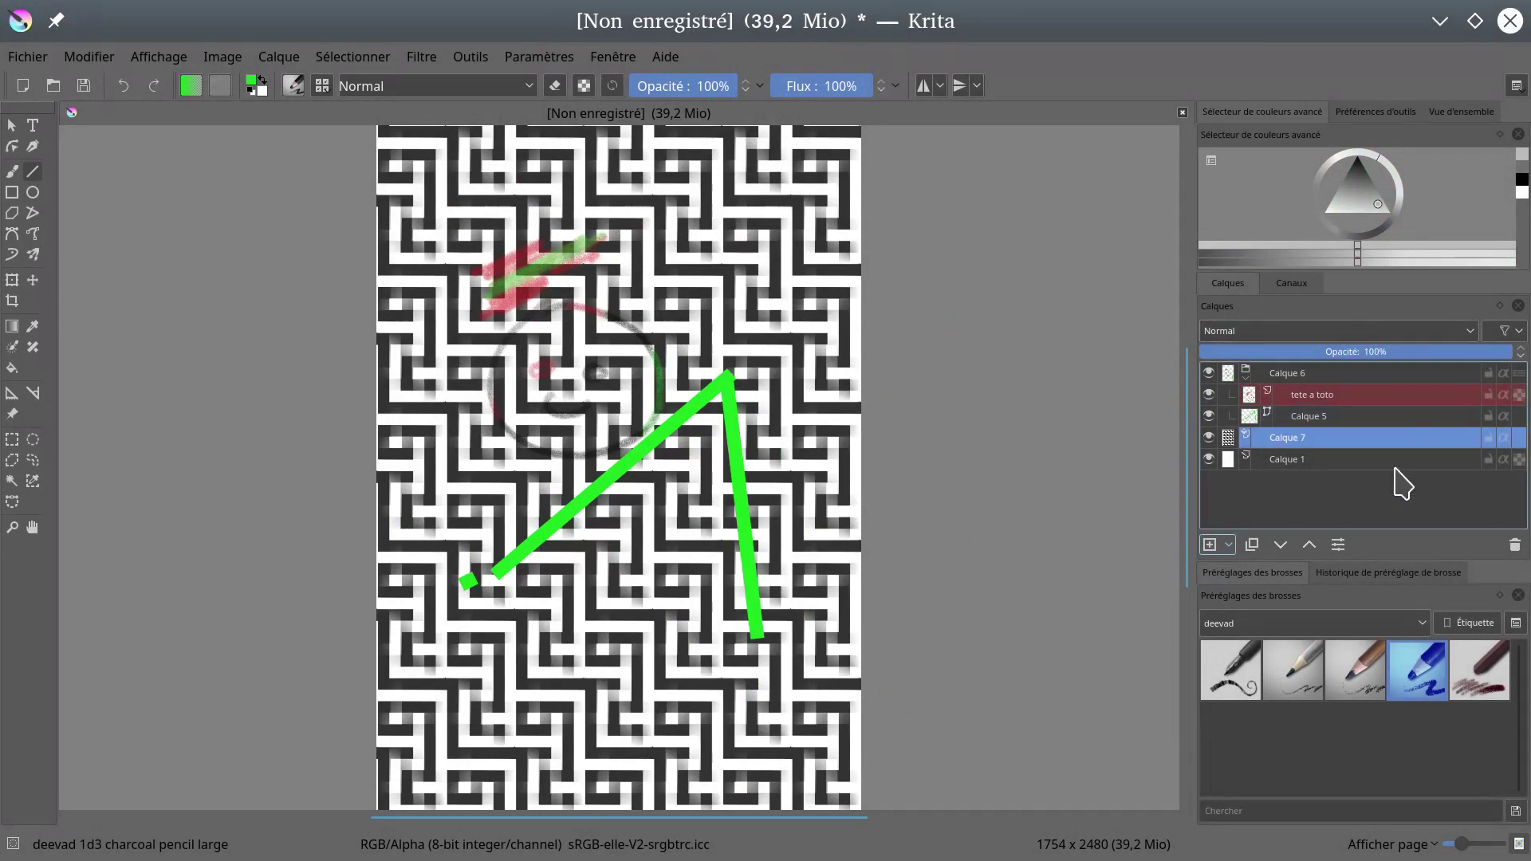
# - Change the pattern of the fill layer Calque 7 to Cross05.pat
pyautogui.click(1338, 546)
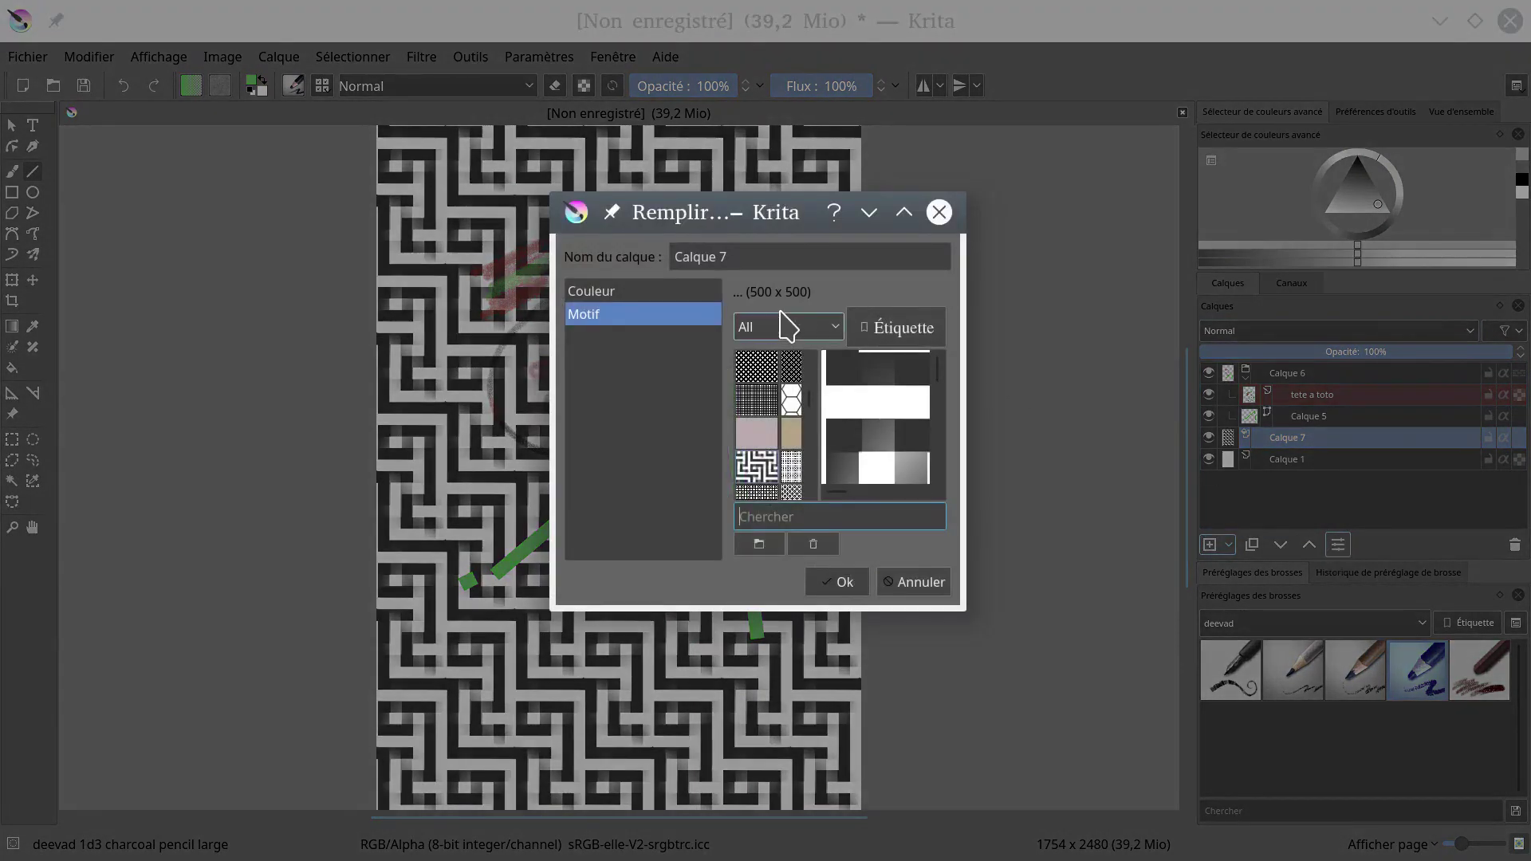
pyautogui.click(644, 294)
pyautogui.click(649, 313)
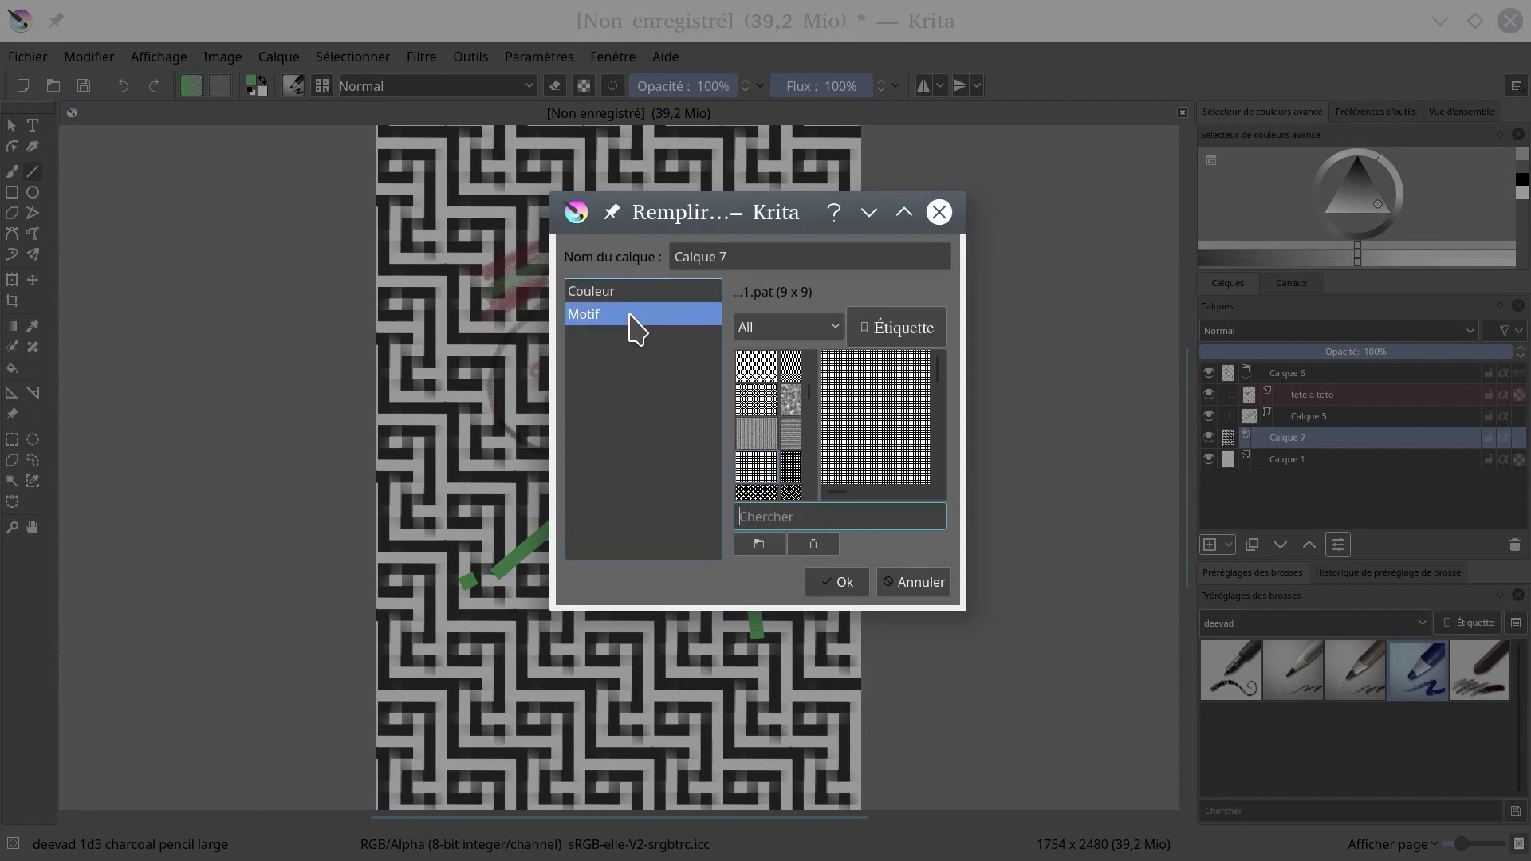
pyautogui.click(753, 371)
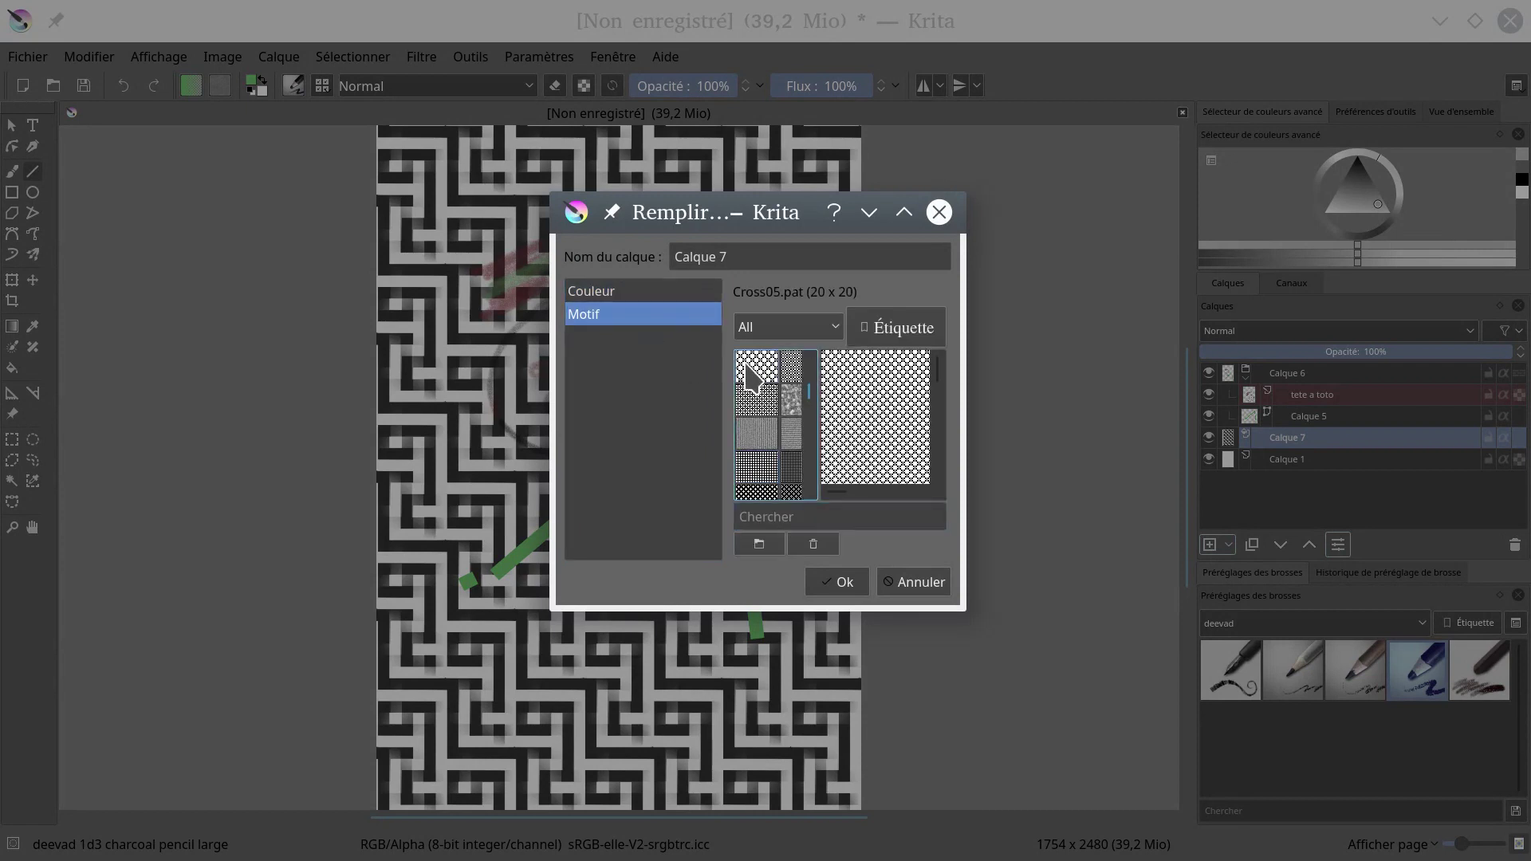
pyautogui.click(839, 578)
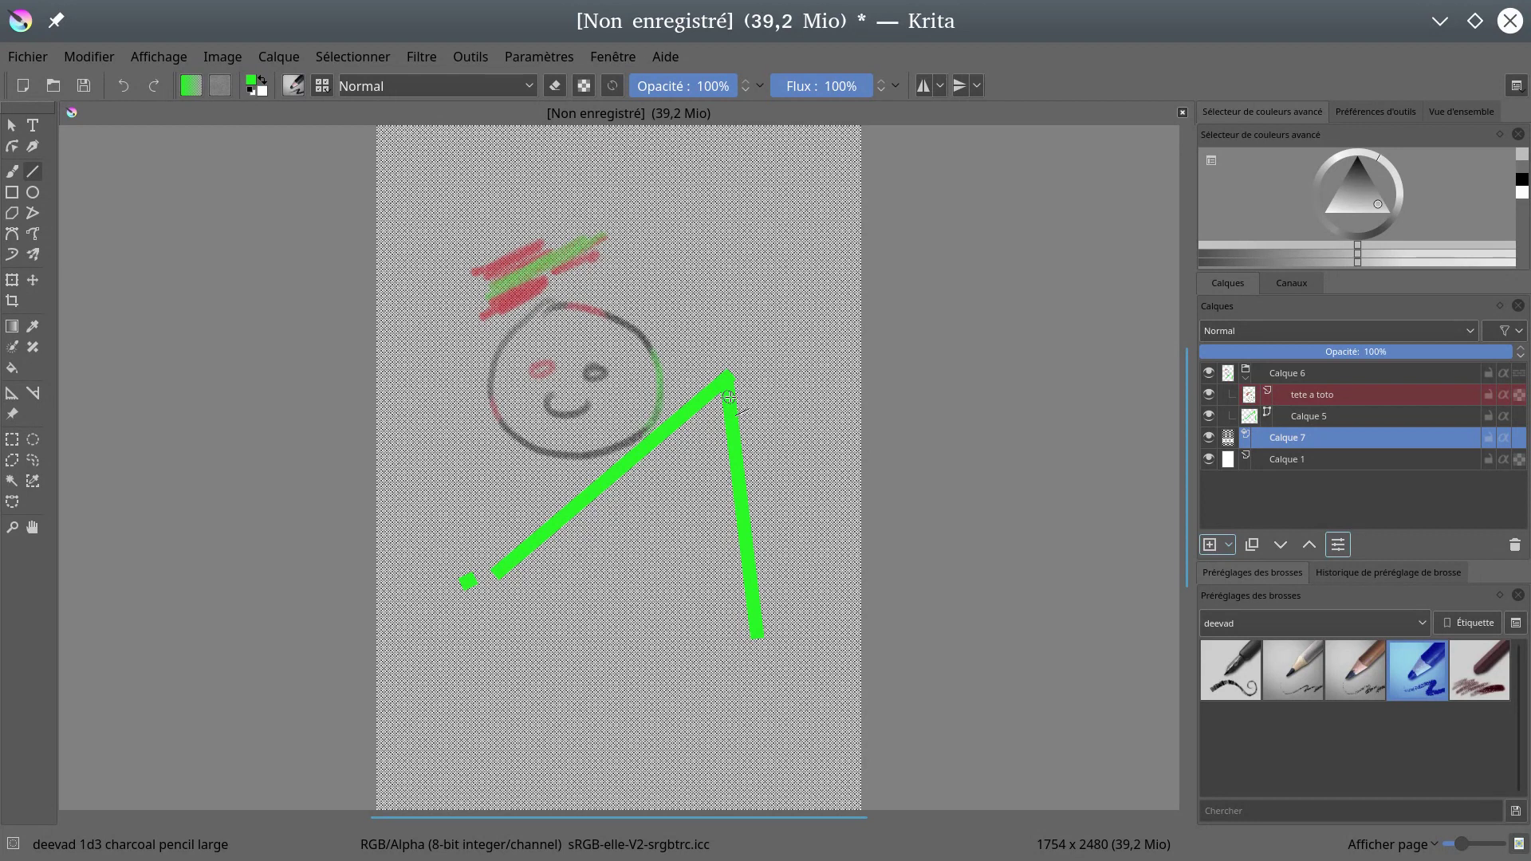
# - Add a transparency mask to Calque 7 and paint it black around the head and green lines with the Charcoal small-block brush
pyautogui.click(1231, 545)
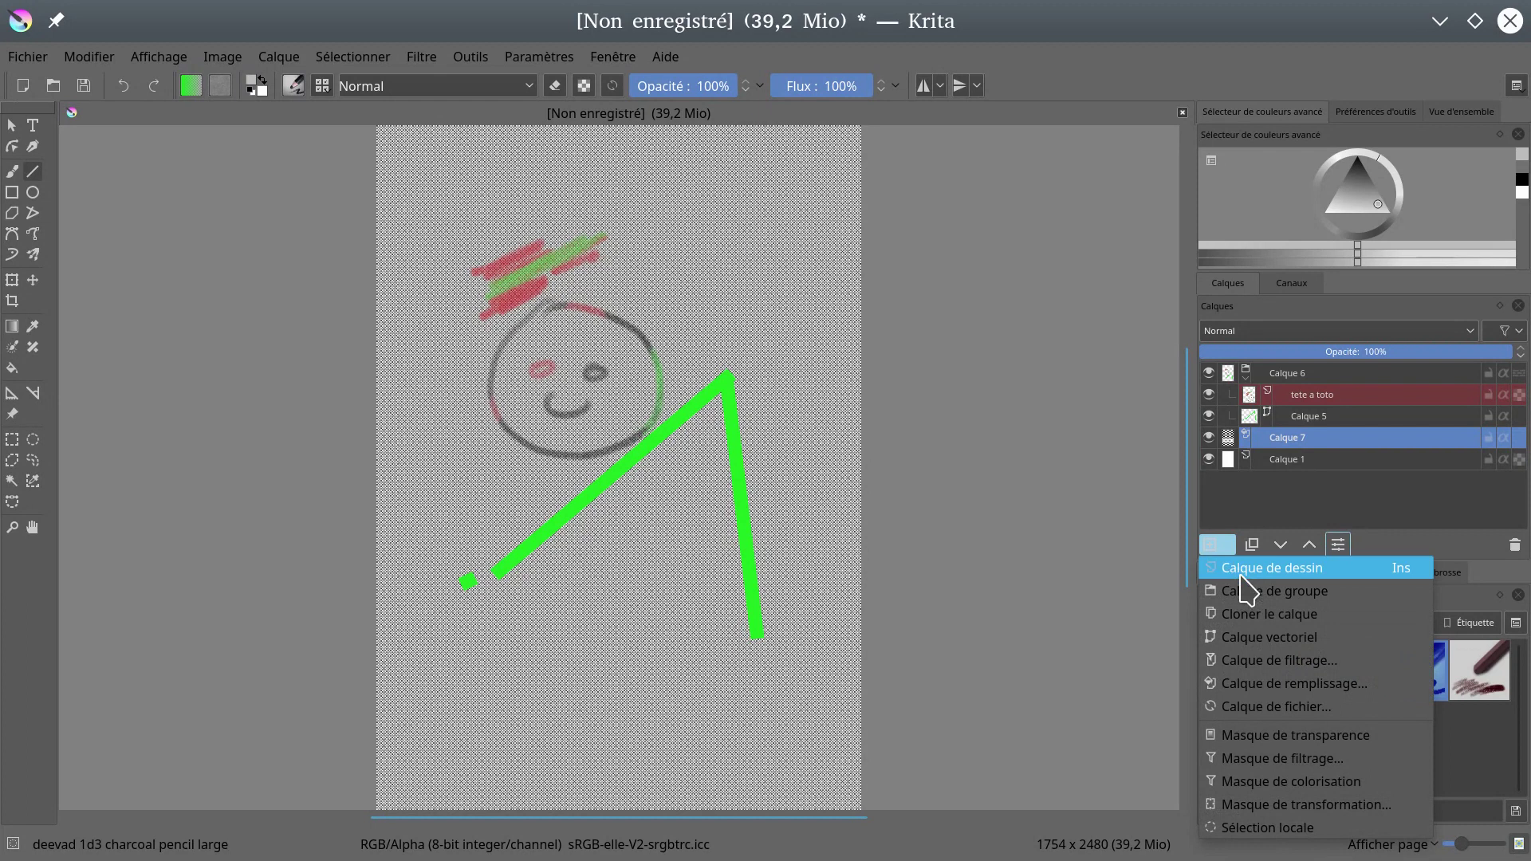
pyautogui.click(1365, 738)
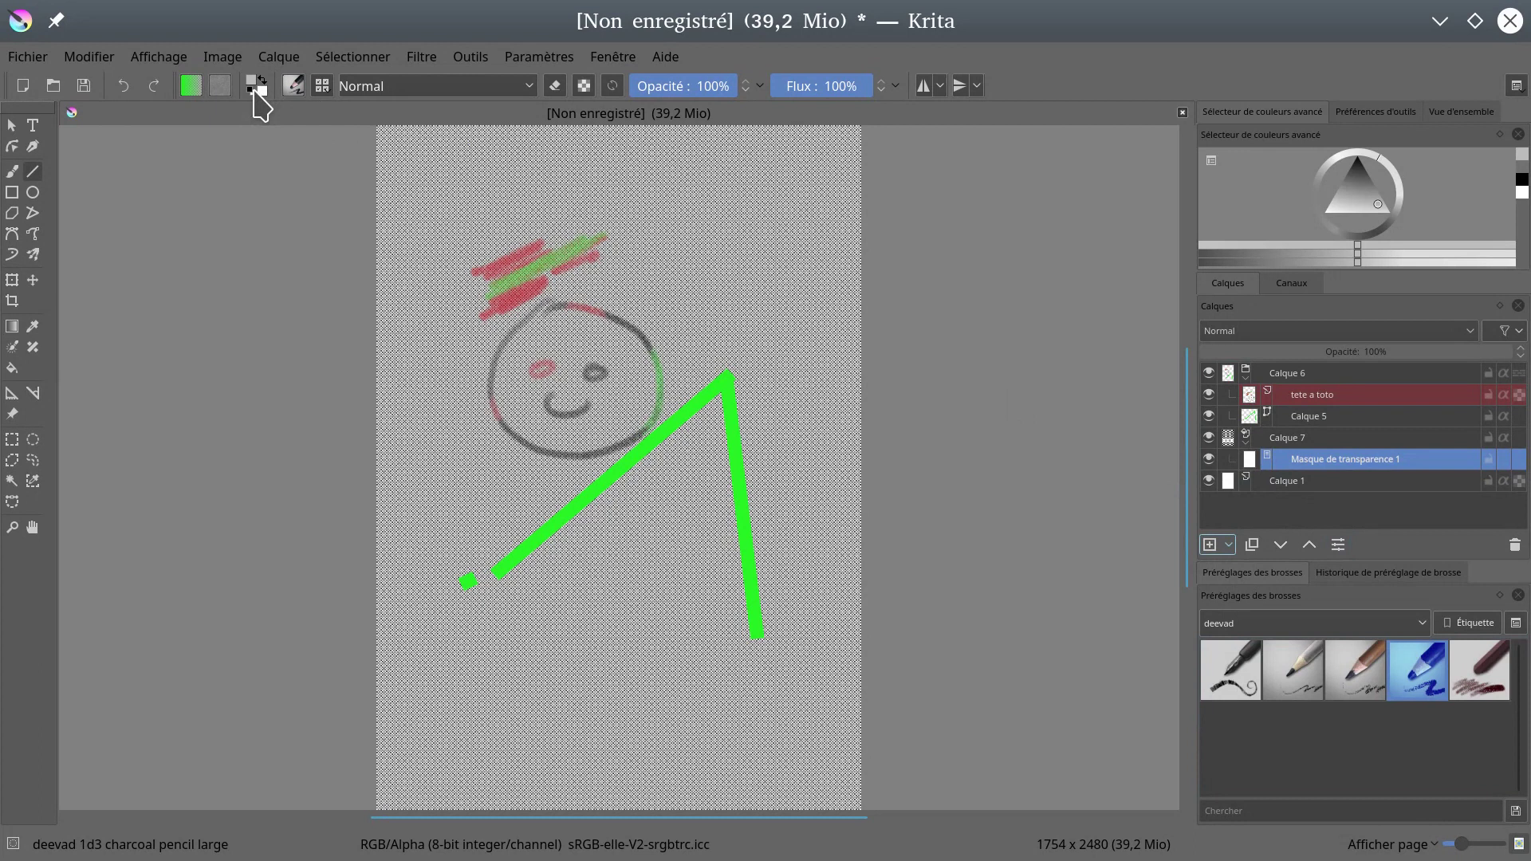
pyautogui.click(249, 92)
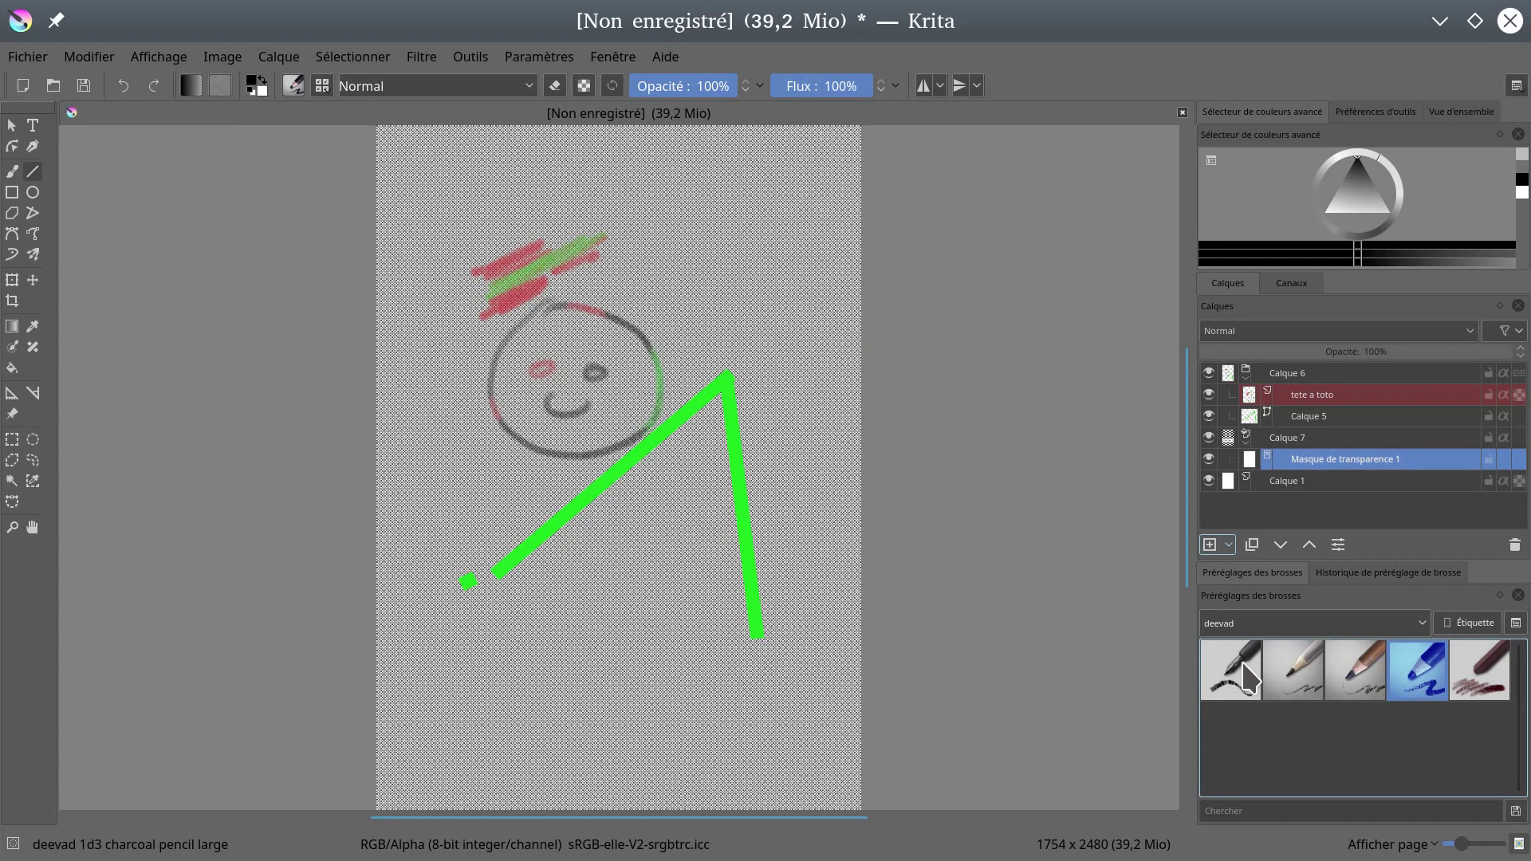
pyautogui.click(1479, 674)
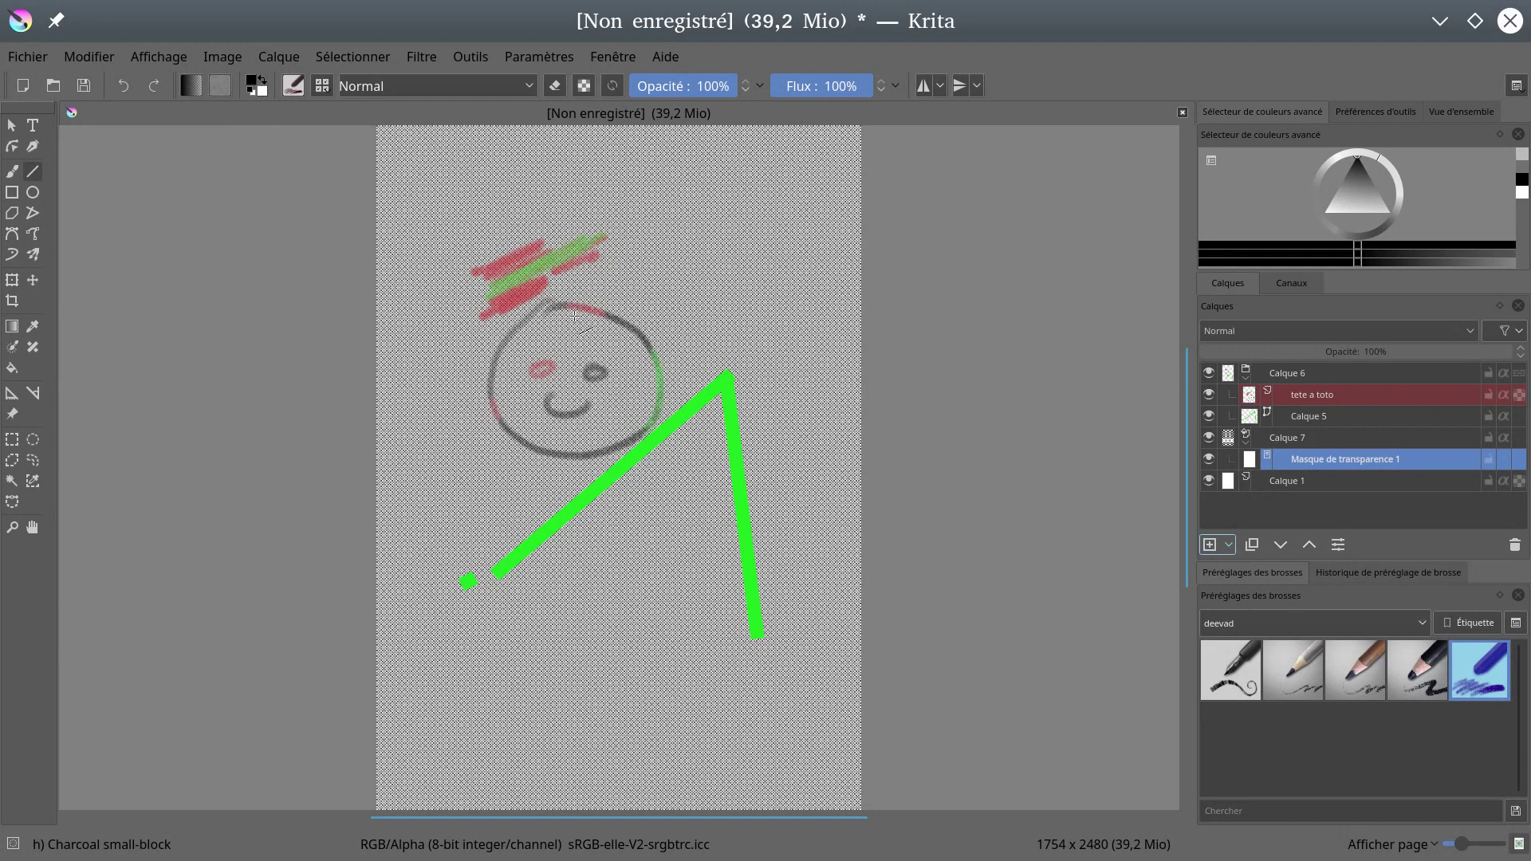
pyautogui.click(14, 177)
pyautogui.moveTo(574, 203)
pyautogui.mouseDown()
pyautogui.moveTo(425, 174)
pyautogui.moveTo(398, 182)
pyautogui.moveTo(388, 211)
pyautogui.moveTo(443, 161)
pyautogui.moveTo(676, 143)
pyautogui.moveTo(659, 151)
pyautogui.moveTo(689, 167)
pyautogui.moveTo(682, 197)
pyautogui.moveTo(702, 216)
pyautogui.moveTo(764, 201)
pyautogui.moveTo(743, 163)
pyautogui.moveTo(708, 150)
pyautogui.moveTo(789, 160)
pyautogui.moveTo(754, 222)
pyautogui.moveTo(783, 251)
pyautogui.moveTo(791, 308)
pyautogui.moveTo(841, 232)
pyautogui.moveTo(838, 263)
pyautogui.moveTo(807, 202)
pyautogui.moveTo(594, 221)
pyautogui.moveTo(652, 271)
pyautogui.moveTo(579, 244)
pyautogui.moveTo(696, 307)
pyautogui.moveTo(676, 292)
pyautogui.moveTo(706, 292)
pyautogui.moveTo(690, 321)
pyautogui.moveTo(672, 265)
pyautogui.moveTo(603, 242)
pyautogui.moveTo(615, 264)
pyautogui.moveTo(572, 226)
pyautogui.moveTo(414, 227)
pyautogui.moveTo(423, 343)
pyautogui.moveTo(472, 268)
pyautogui.moveTo(458, 328)
pyautogui.moveTo(383, 347)
pyautogui.moveTo(376, 435)
pyautogui.moveTo(392, 430)
pyautogui.moveTo(416, 493)
pyautogui.moveTo(443, 376)
pyautogui.moveTo(446, 491)
pyautogui.moveTo(394, 630)
pyautogui.moveTo(453, 589)
pyautogui.moveTo(417, 757)
pyautogui.moveTo(604, 698)
pyautogui.moveTo(621, 780)
pyautogui.moveTo(736, 770)
pyautogui.moveTo(815, 796)
pyautogui.moveTo(801, 685)
pyautogui.moveTo(814, 428)
pyautogui.moveTo(833, 488)
pyautogui.moveTo(819, 658)
pyautogui.moveTo(760, 686)
pyautogui.moveTo(581, 715)
pyautogui.moveTo(609, 646)
pyautogui.moveTo(585, 699)
pyautogui.moveTo(766, 732)
pyautogui.moveTo(730, 694)
pyautogui.moveTo(843, 447)
pyautogui.moveTo(515, 717)
pyautogui.moveTo(428, 769)
pyautogui.moveTo(578, 785)
pyautogui.moveTo(667, 762)
pyautogui.mouseUp()
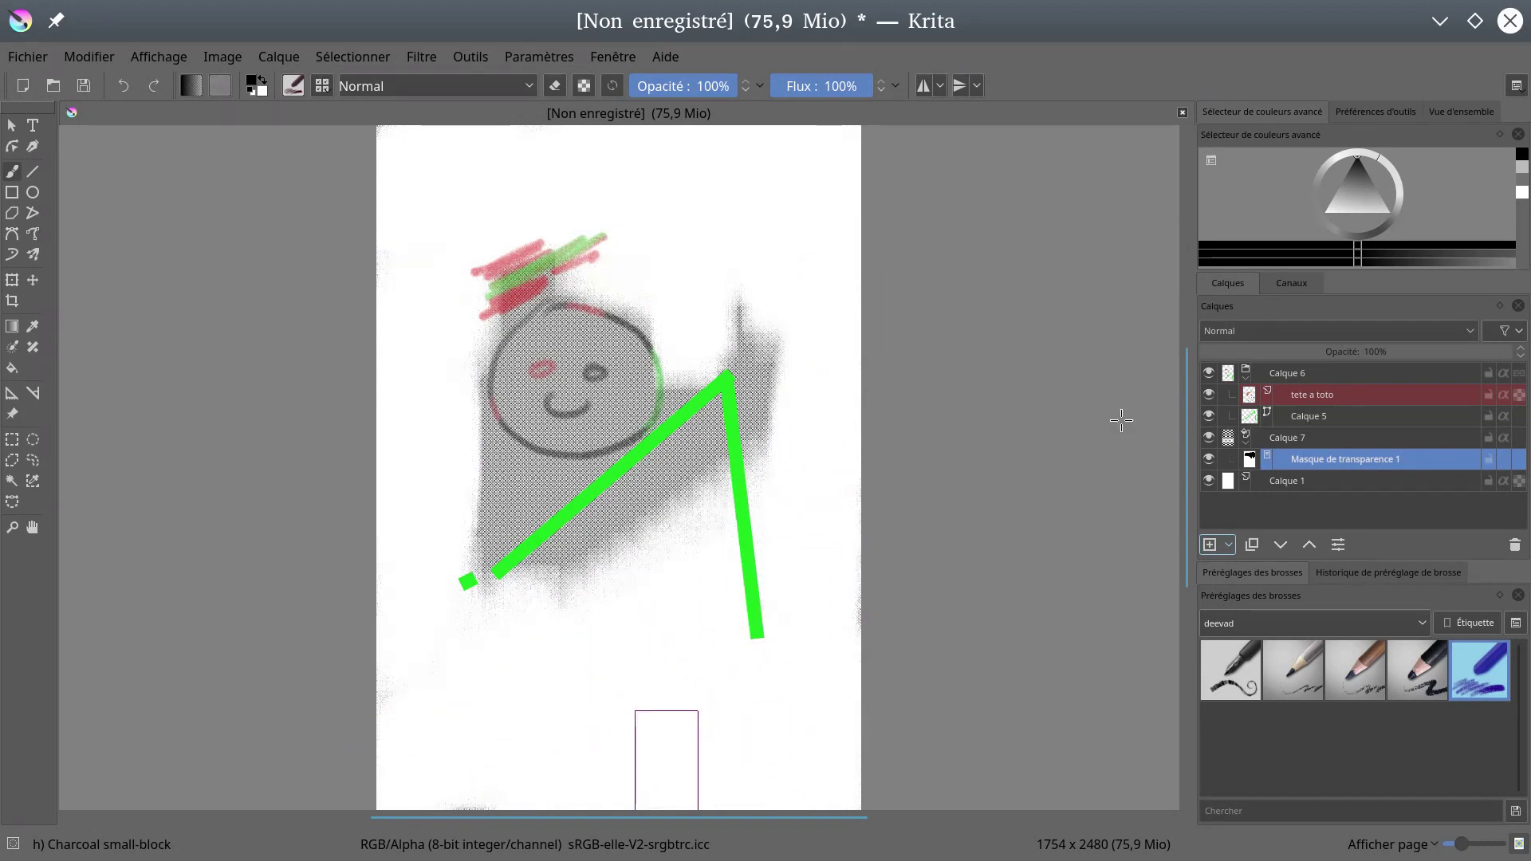
pyautogui.moveTo(766, 445)
pyautogui.mouseDown()
pyautogui.moveTo(686, 463)
pyautogui.moveTo(653, 421)
pyautogui.moveTo(632, 333)
pyautogui.moveTo(513, 201)
pyautogui.moveTo(462, 238)
pyautogui.moveTo(365, 173)
pyautogui.mouseUp()
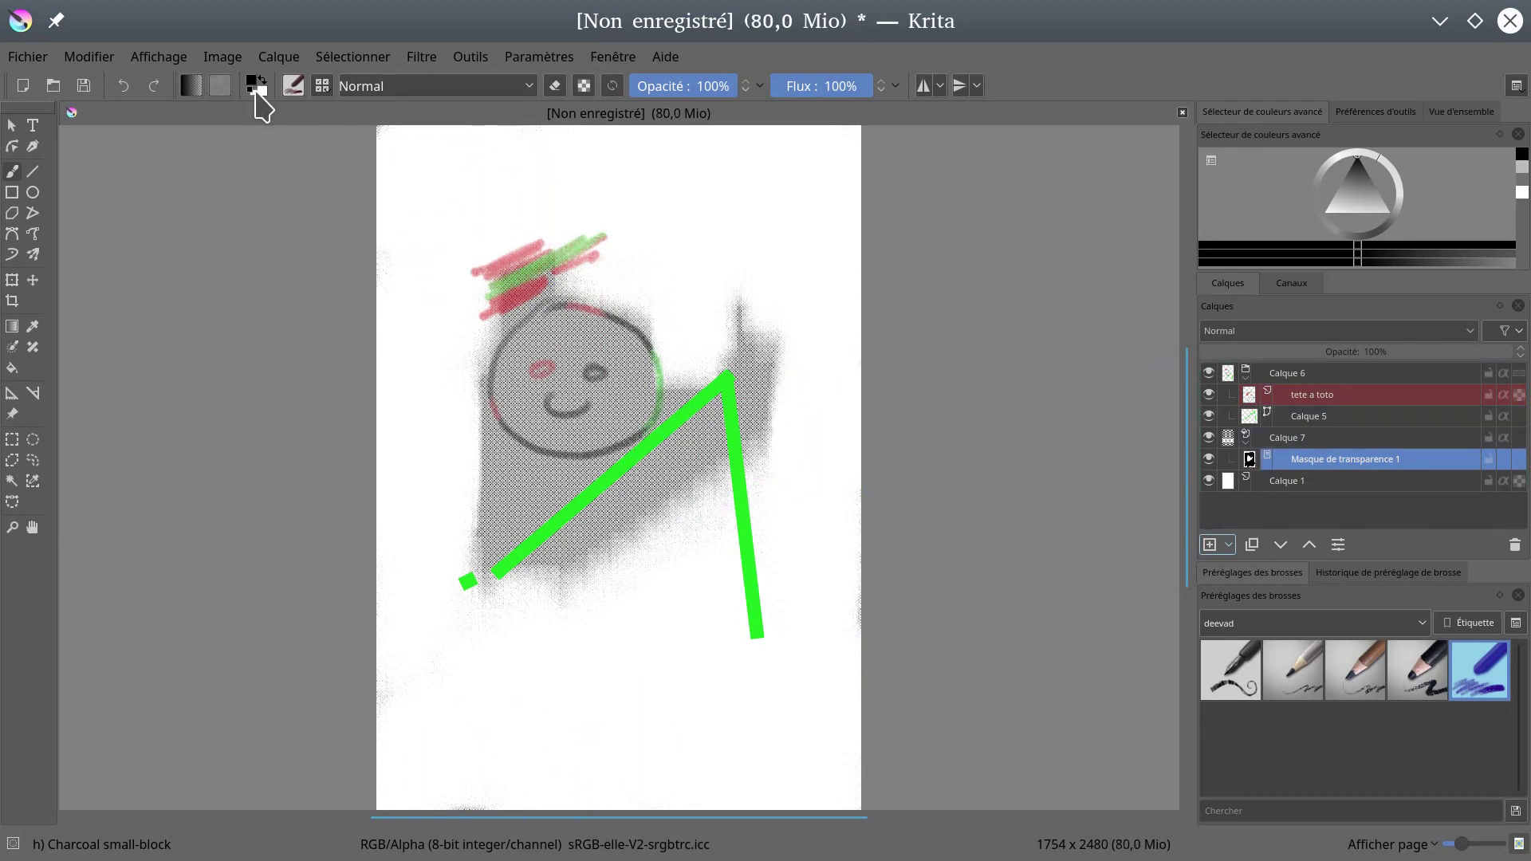
# - Paint a white patch on the transparency mask near the canvas bottom, and hide and show the mask to check its effect
pyautogui.press('x')
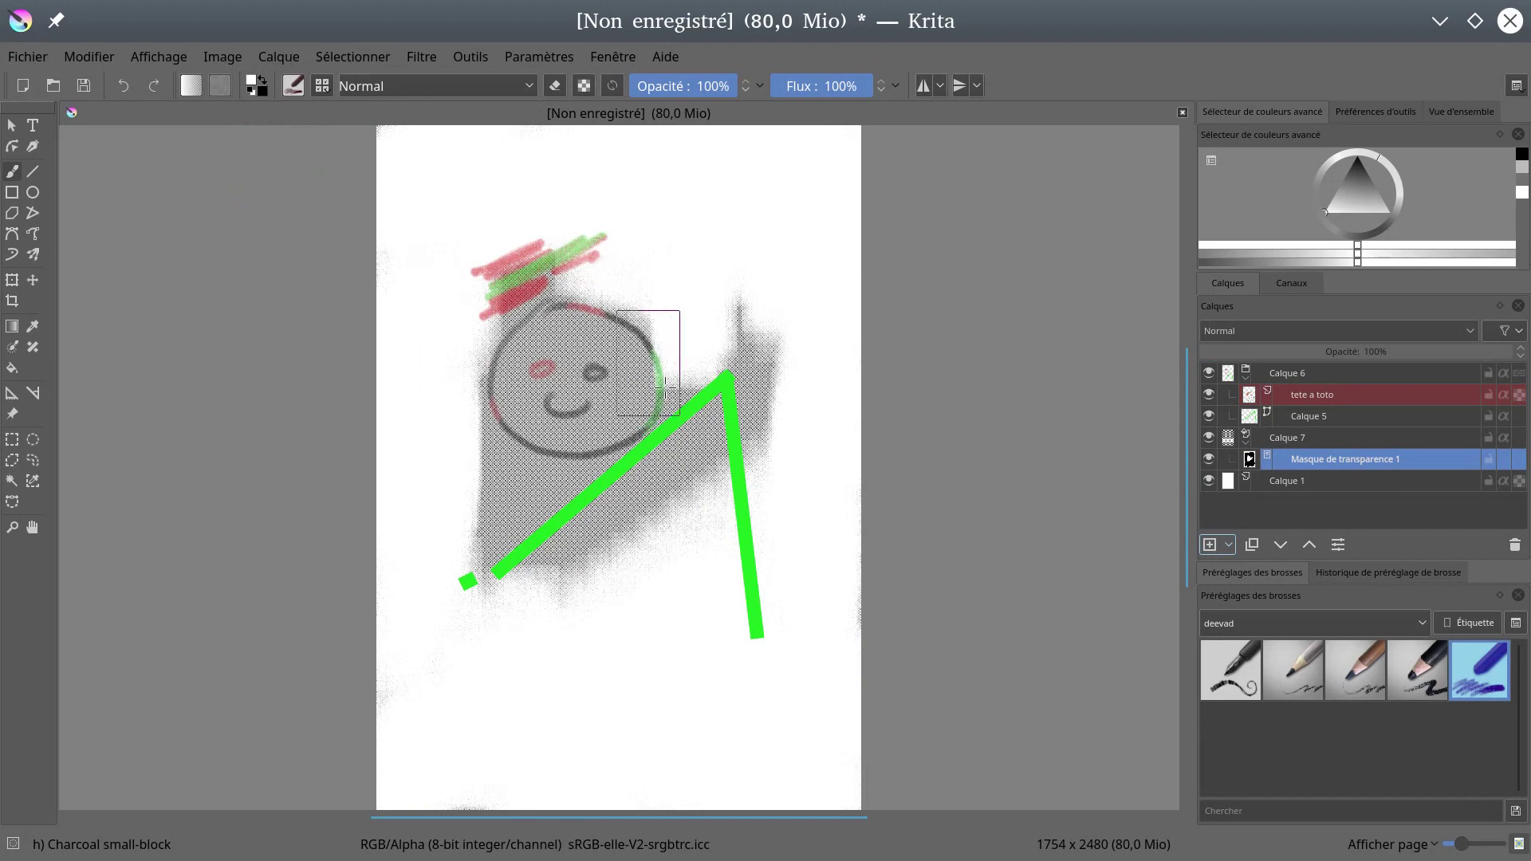
pyautogui.moveTo(639, 671)
pyautogui.mouseDown()
pyautogui.moveTo(682, 671)
pyautogui.moveTo(650, 700)
pyautogui.moveTo(716, 668)
pyautogui.moveTo(653, 693)
pyautogui.mouseUp()
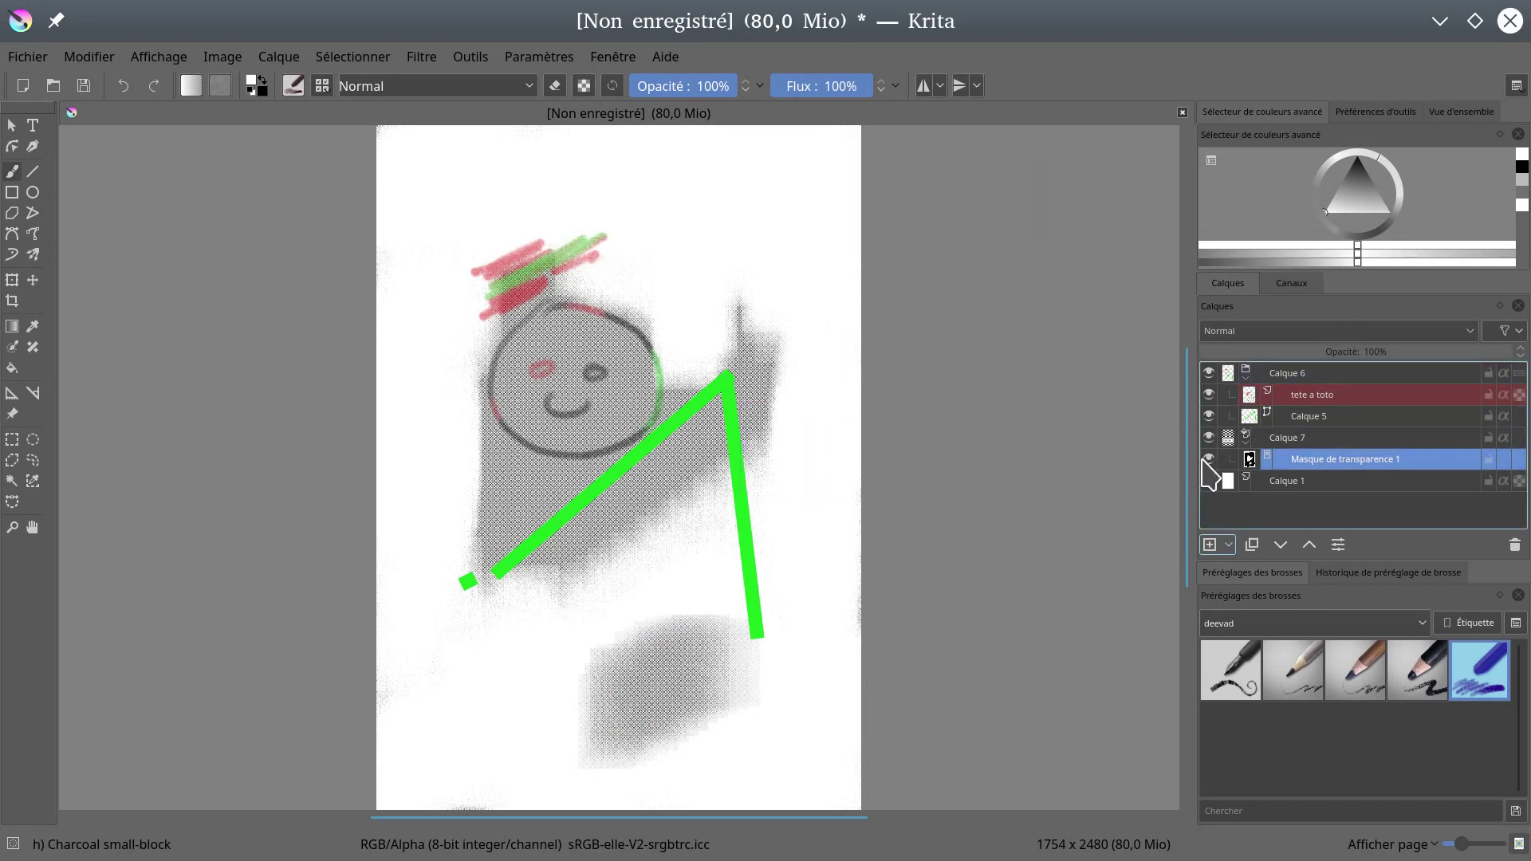
pyautogui.click(1209, 460)
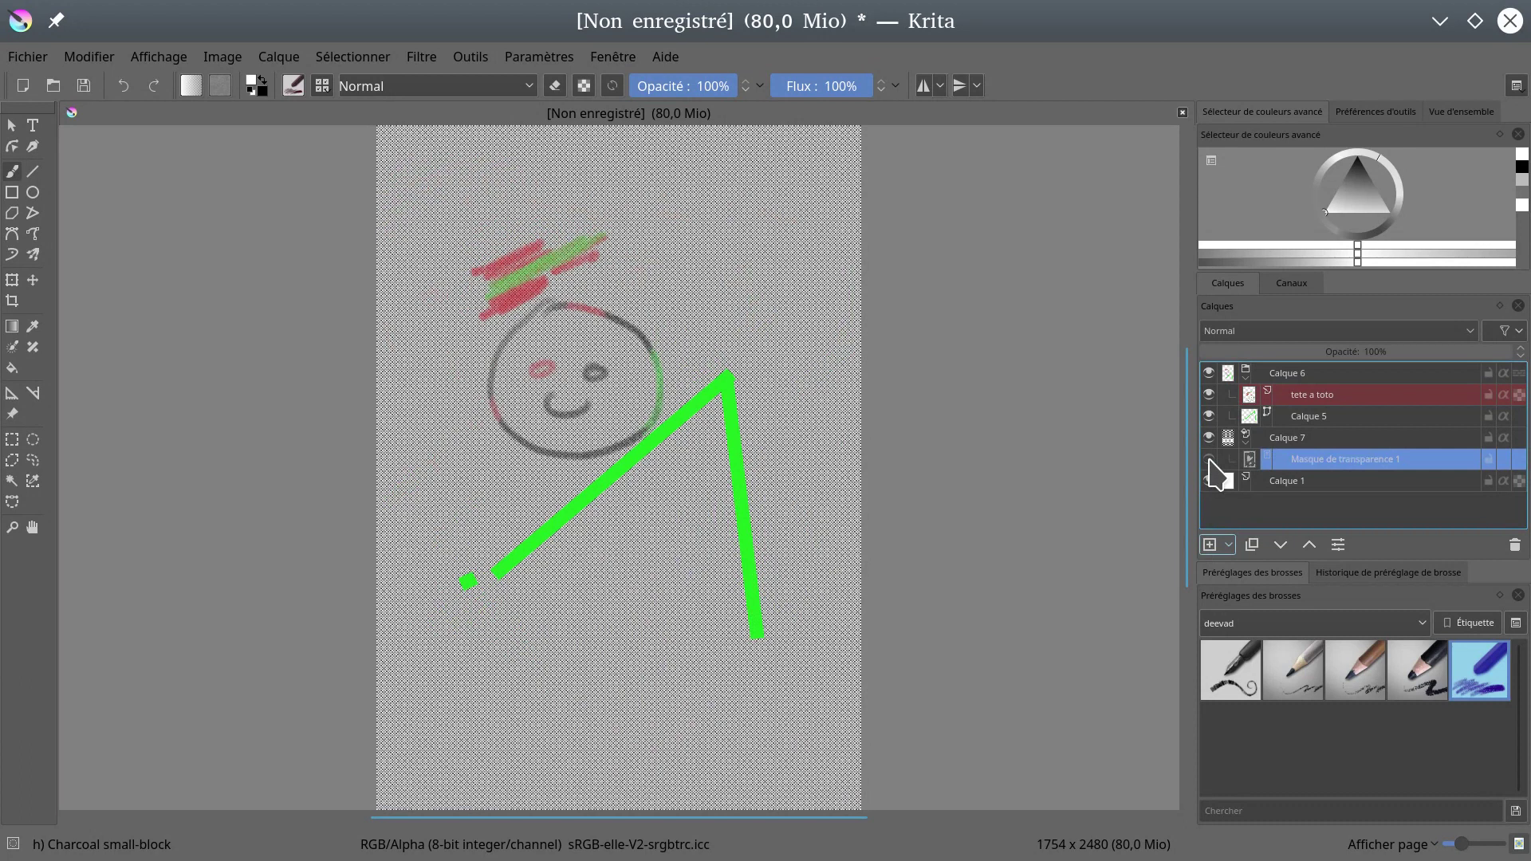
pyautogui.click(1209, 460)
pyautogui.click(1209, 460)
pyautogui.click(1209, 459)
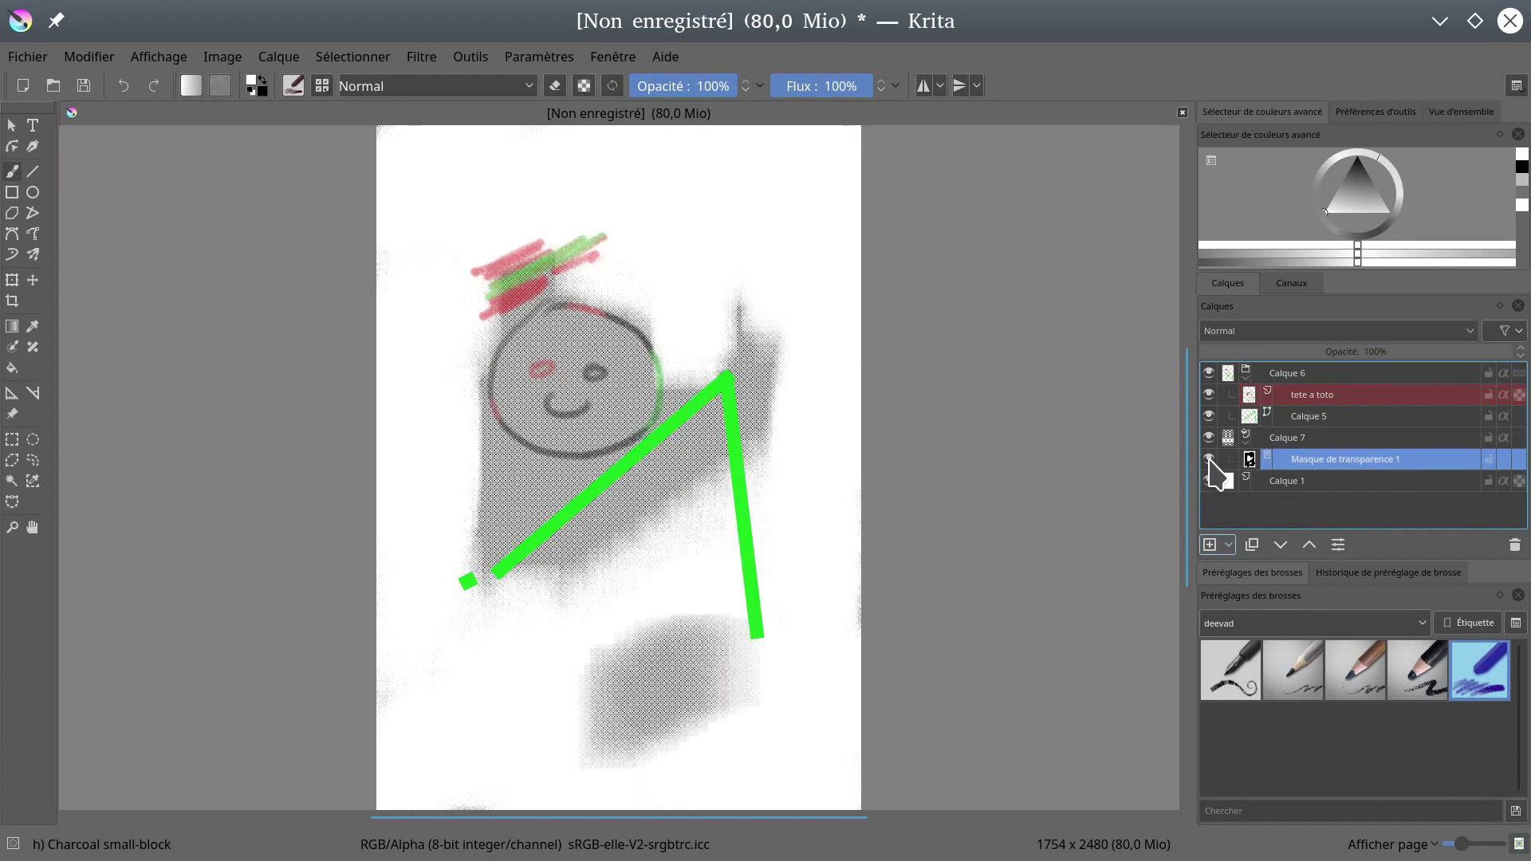
# - Add a colorize mask to Calque 7 and paint a broad green area across the upper part of the canvas
pyautogui.click(1296, 451)
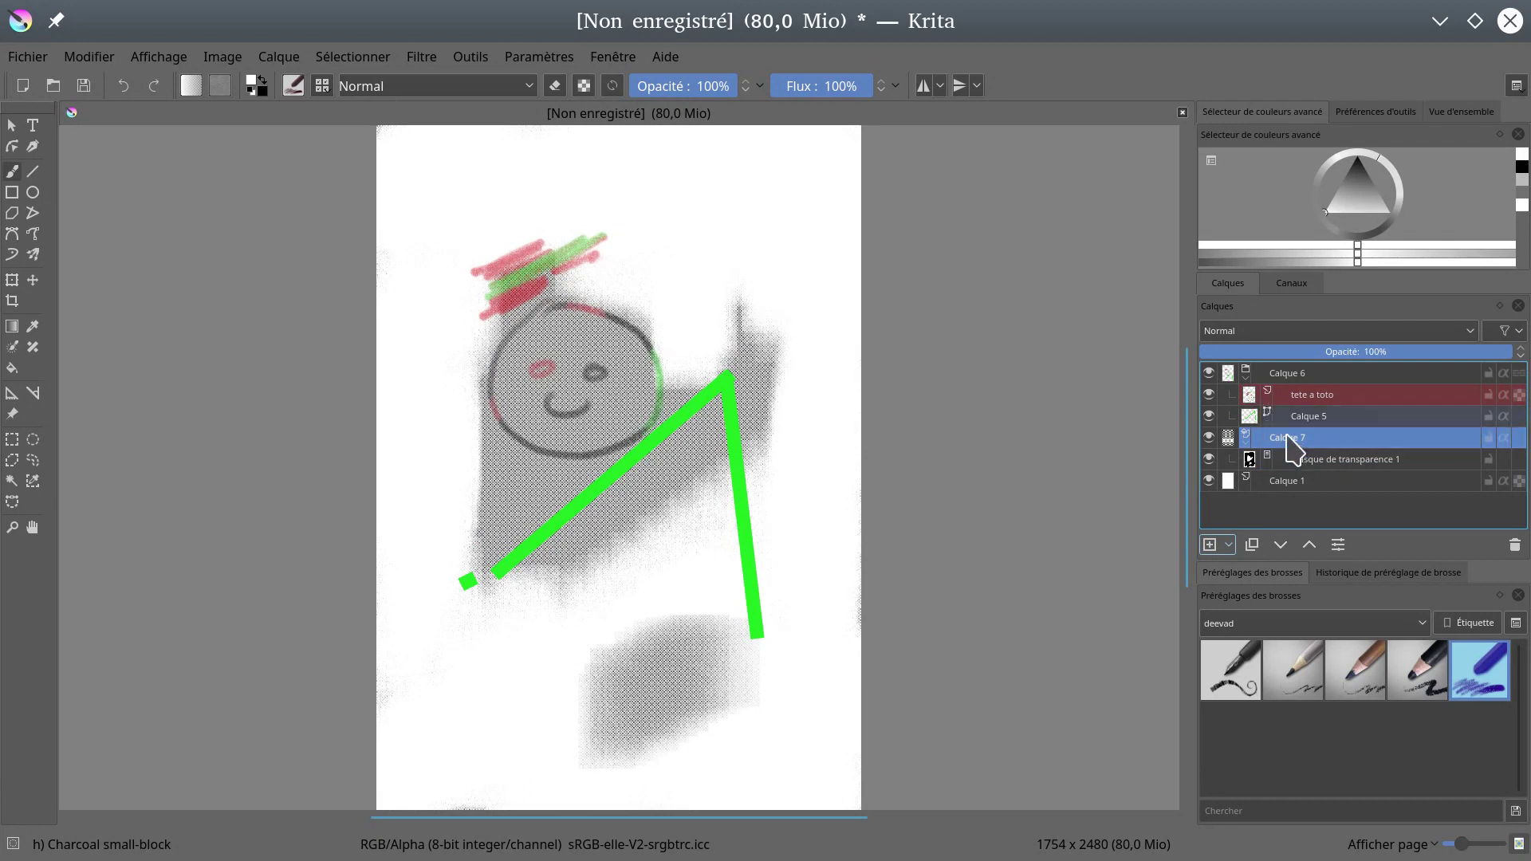
pyautogui.click(1232, 544)
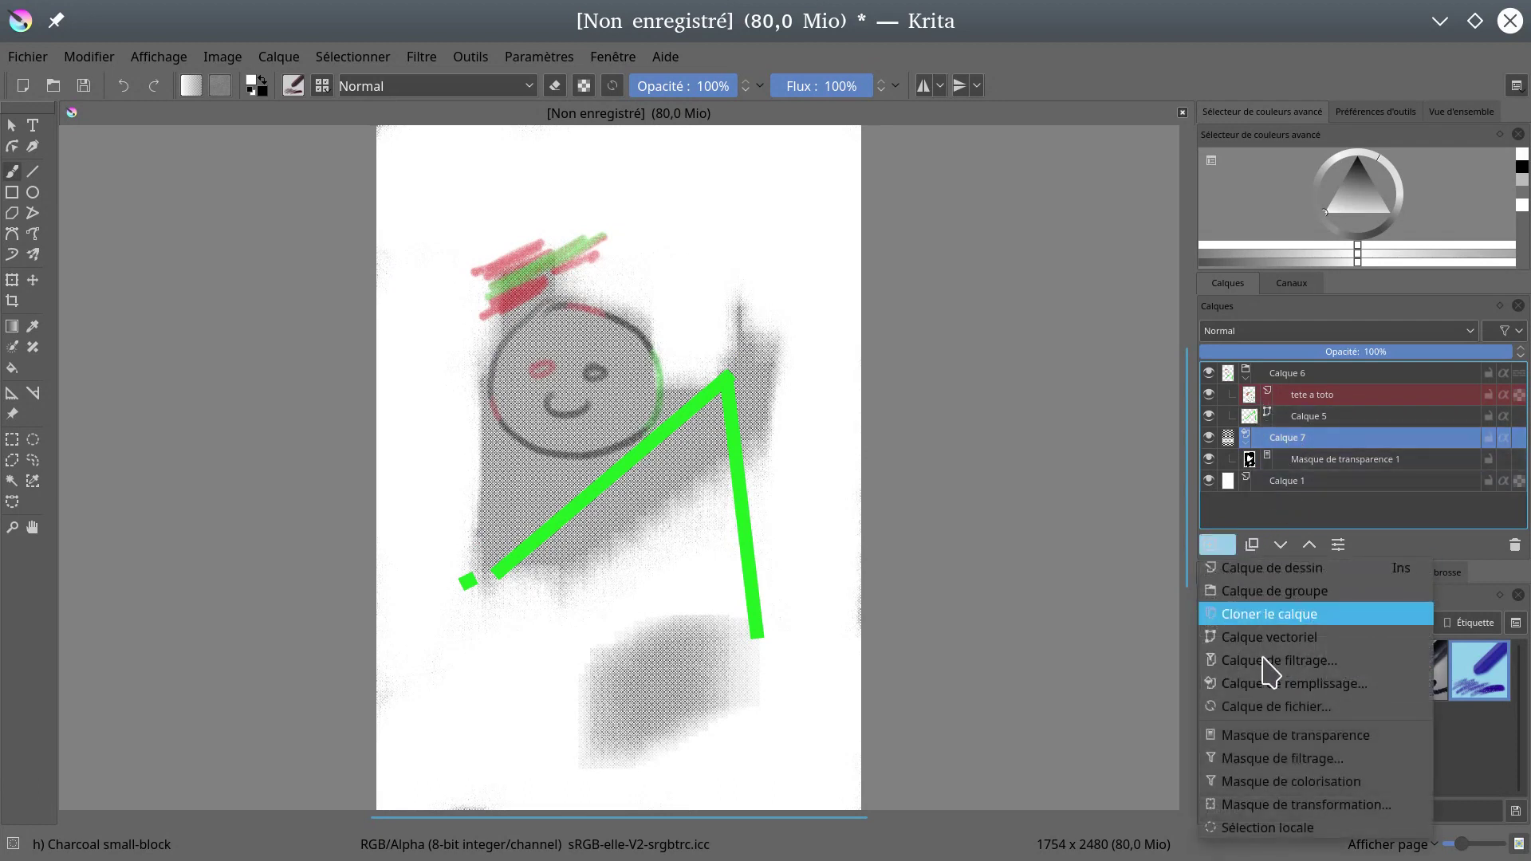
pyautogui.click(1382, 788)
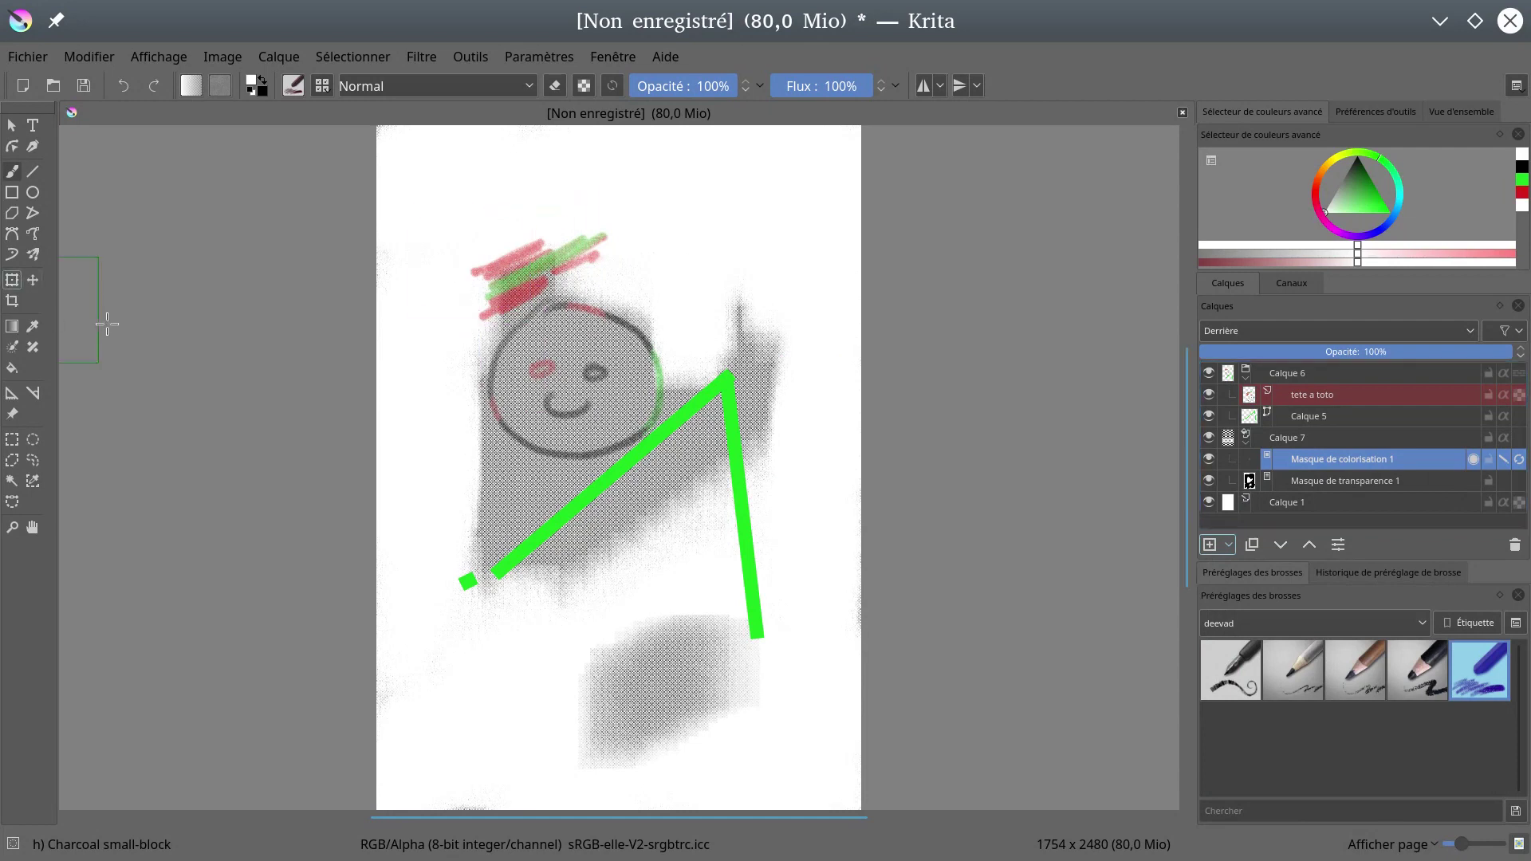
pyautogui.click(1378, 204)
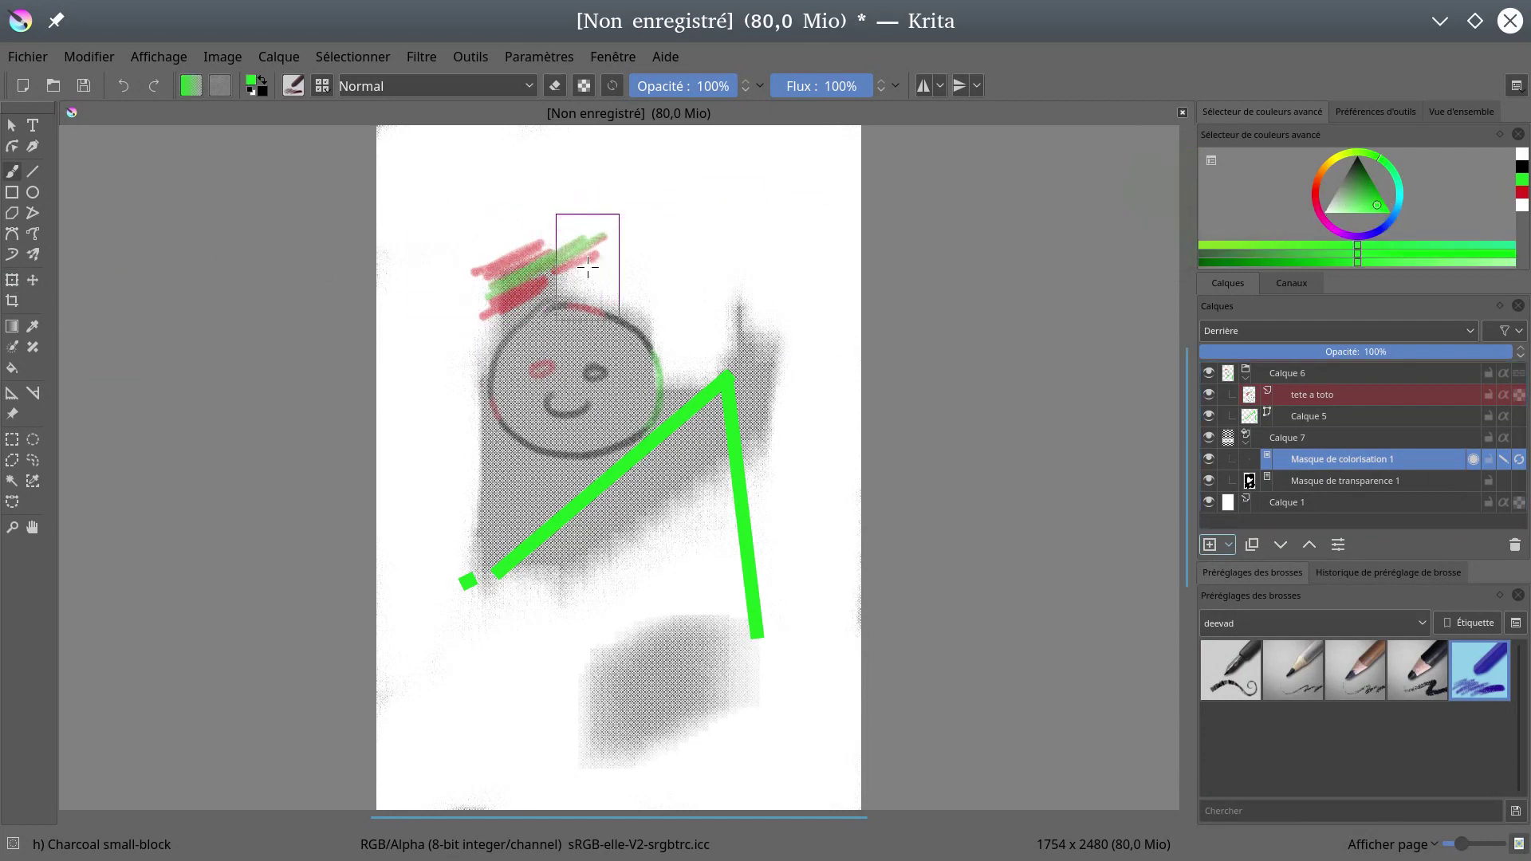
pyautogui.click(681, 272)
pyautogui.moveTo(628, 303)
pyautogui.mouseDown()
pyautogui.moveTo(756, 292)
pyautogui.moveTo(668, 345)
pyautogui.moveTo(453, 303)
pyautogui.moveTo(690, 180)
pyautogui.moveTo(818, 256)
pyautogui.mouseUp()
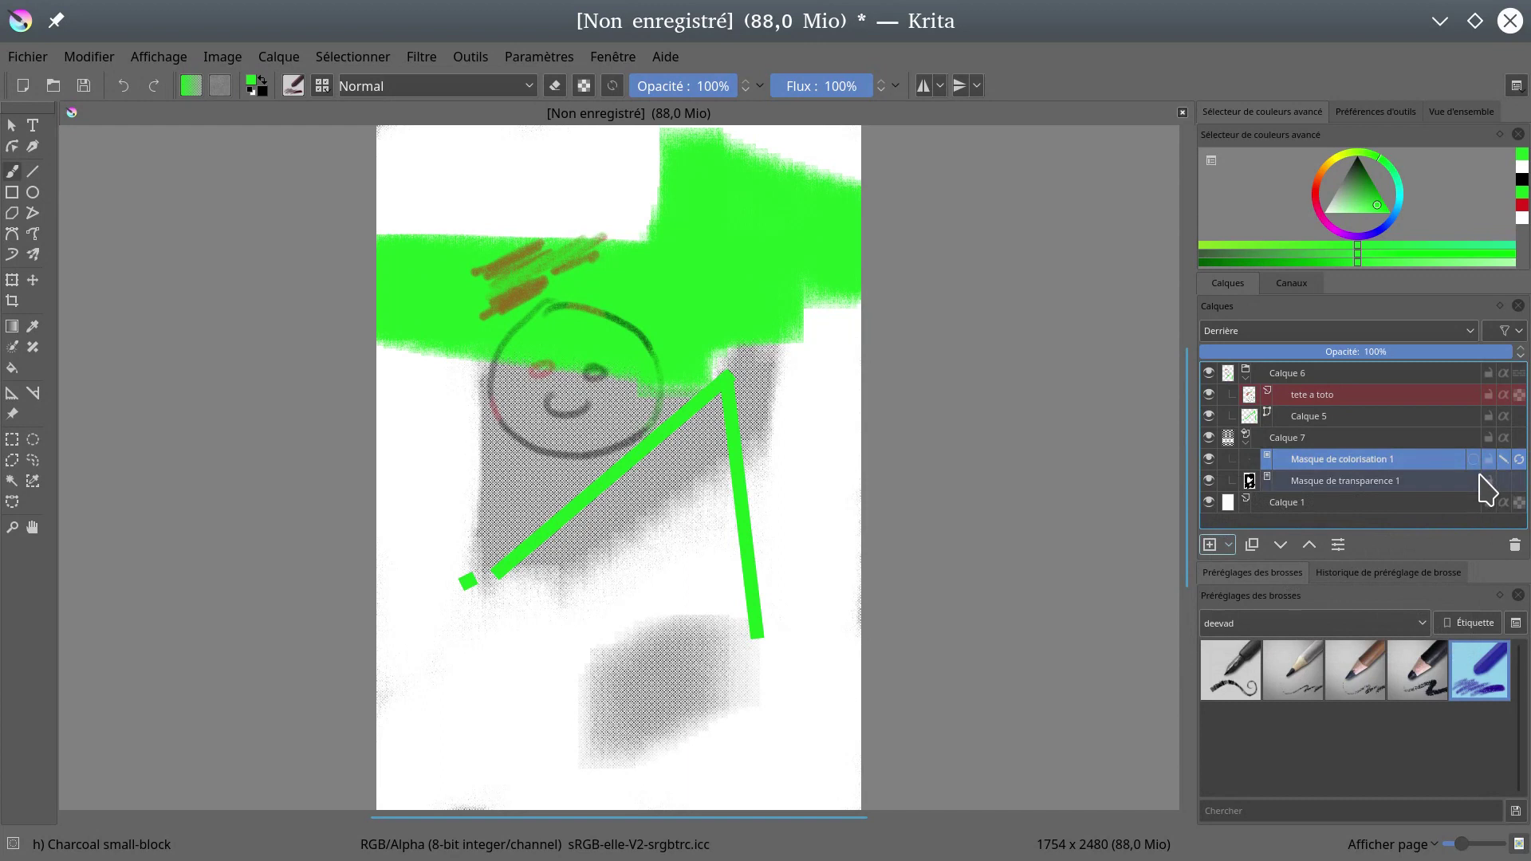
# - Toggle the coloring display of Masque de colorisation 1, and hide and show the mask to check its result
pyautogui.click(1519, 461)
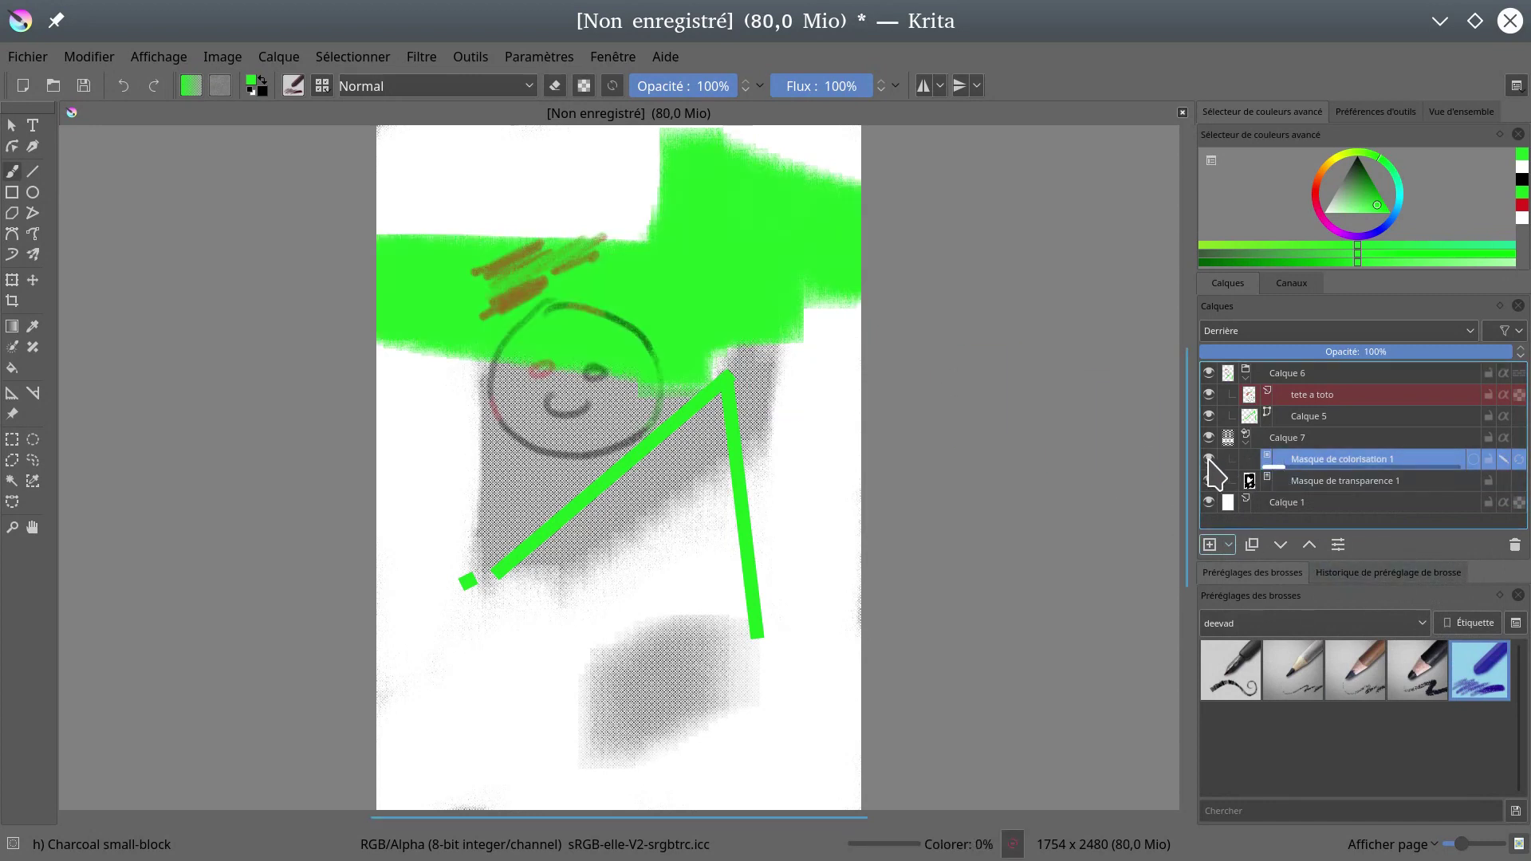
pyautogui.click(1209, 459)
pyautogui.click(1209, 459)
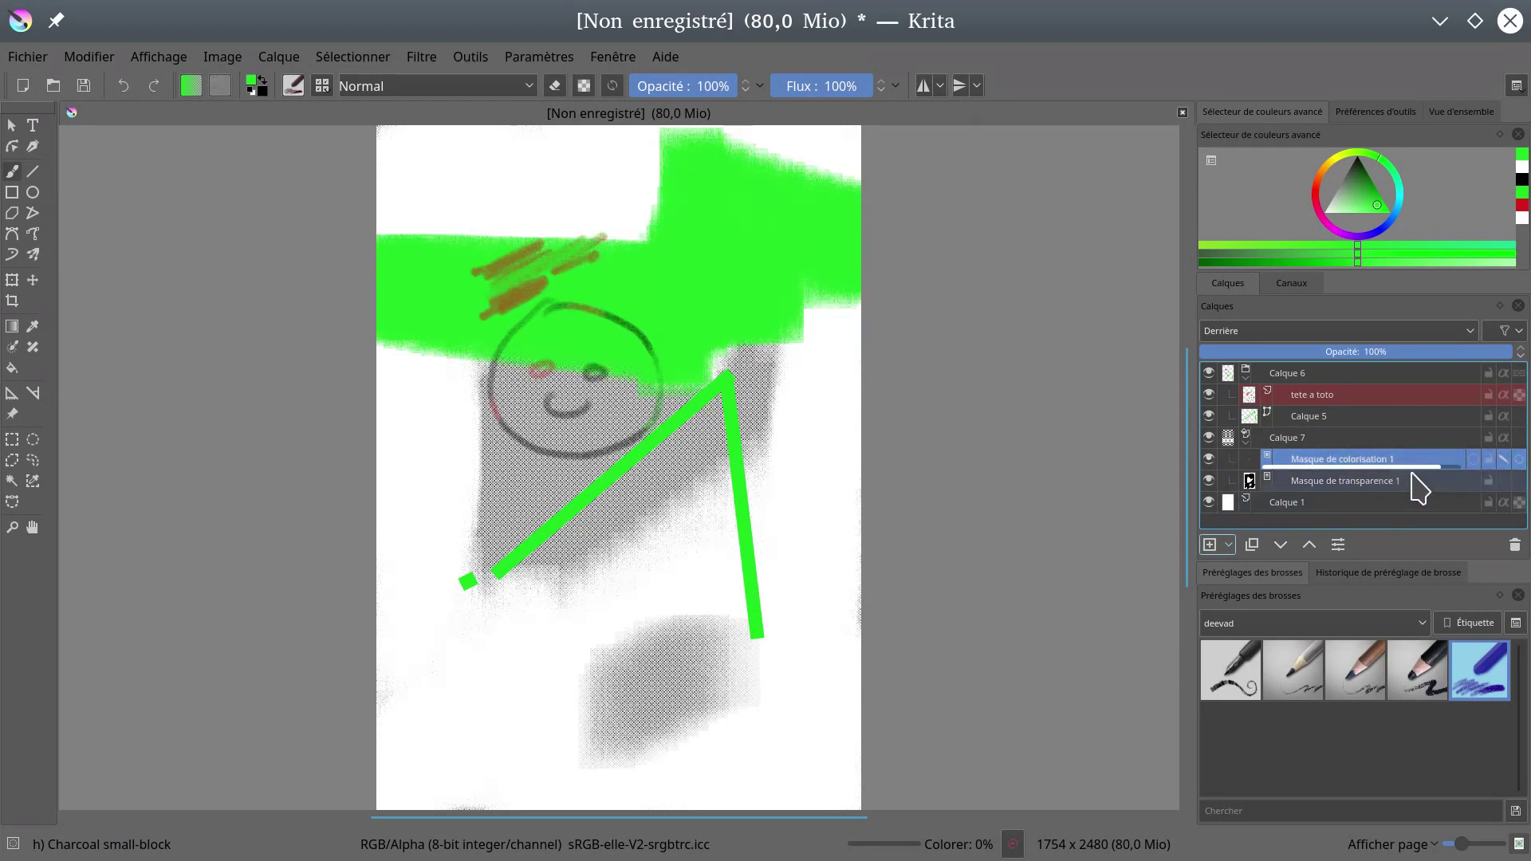
pyautogui.moveTo(1419, 488)
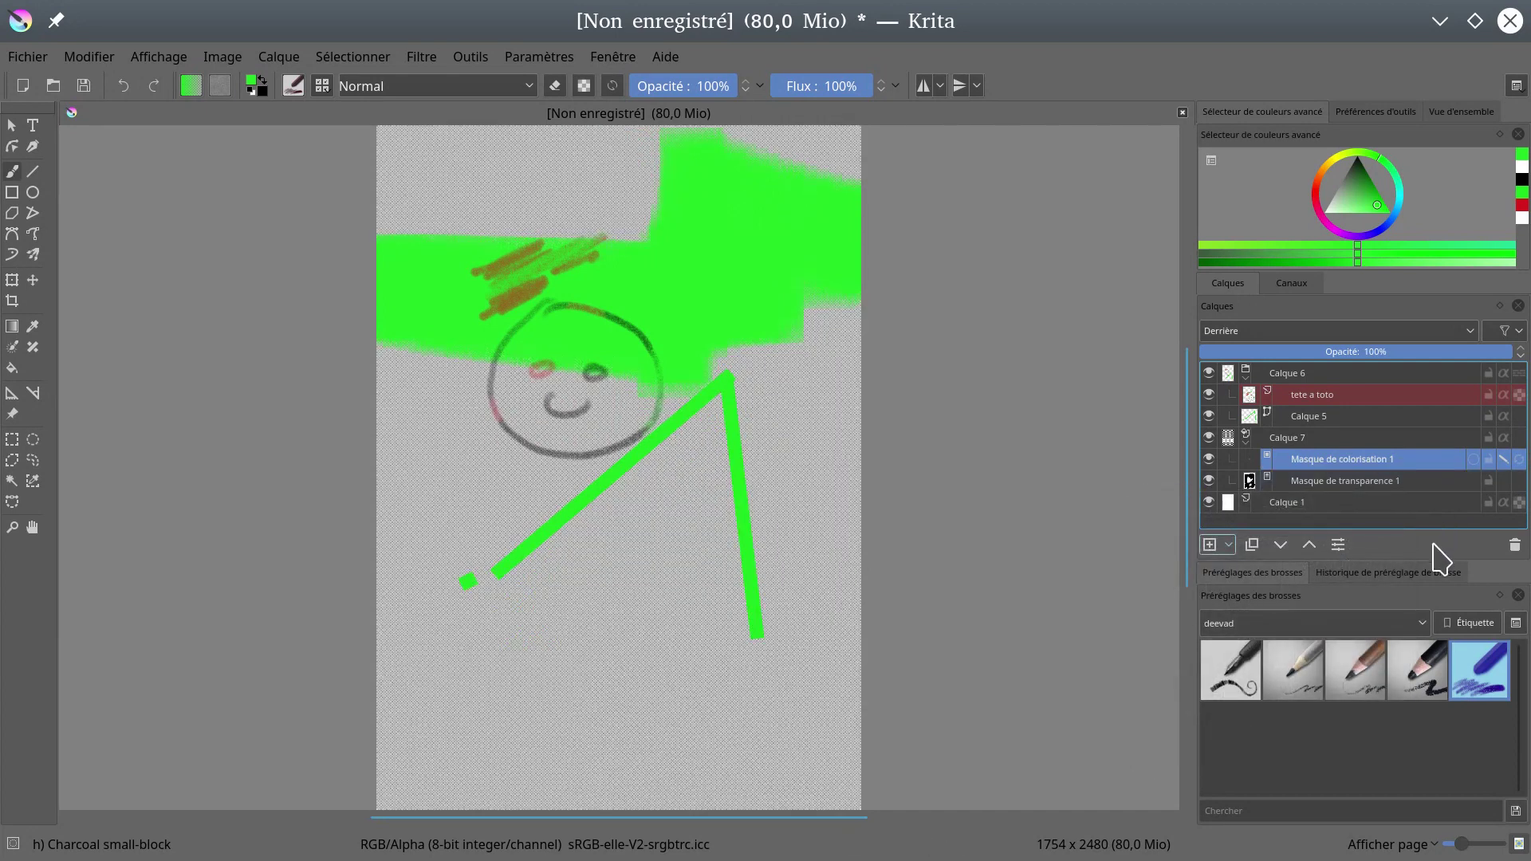
# - Compare the colorize mask above and below Masque de transparence 1, leaving it below
pyautogui.click(1282, 546)
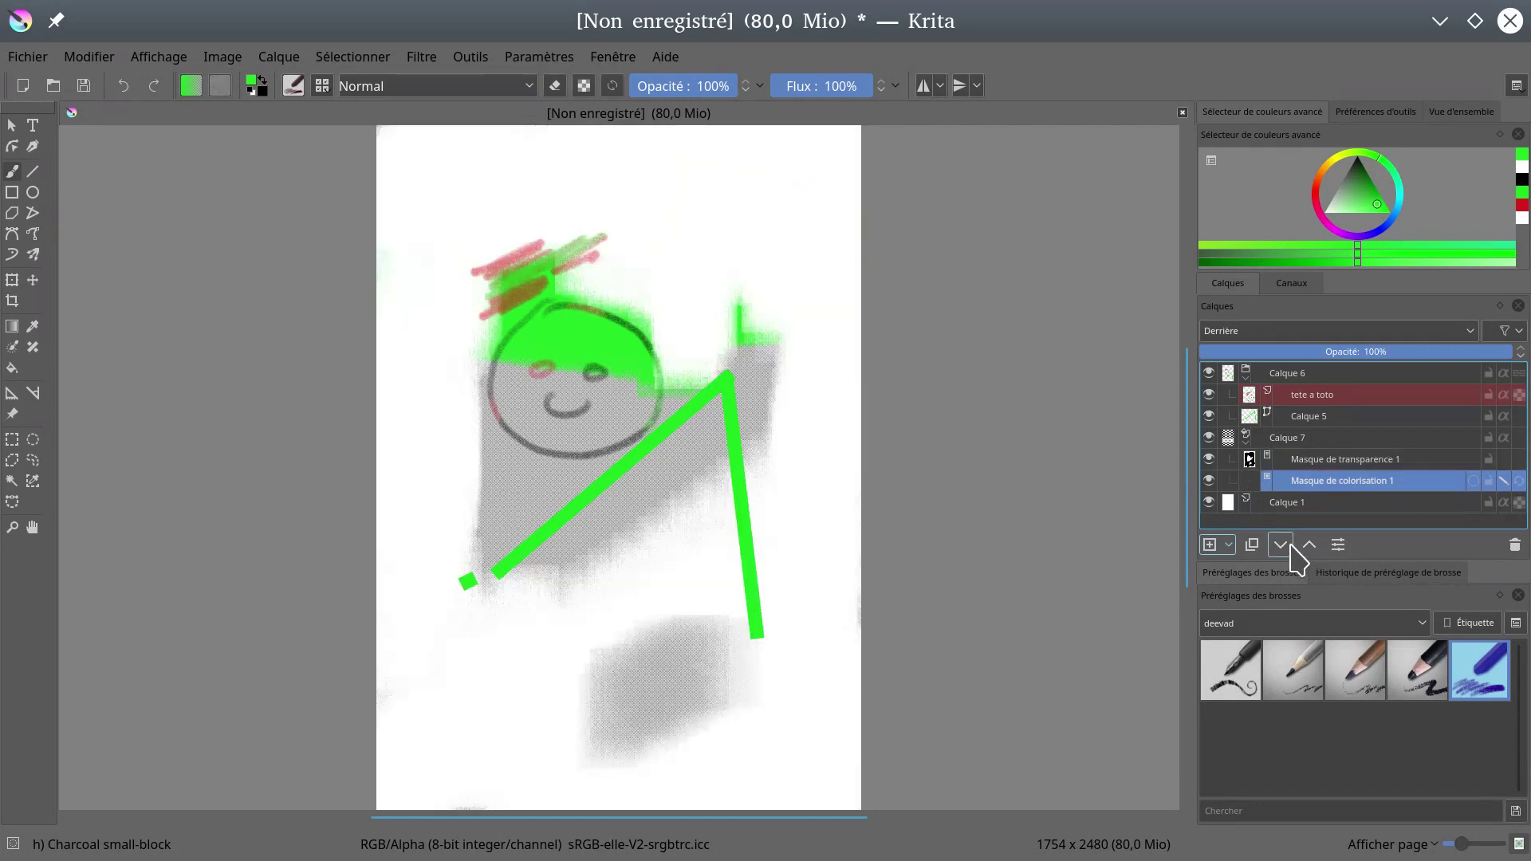
pyautogui.click(1309, 545)
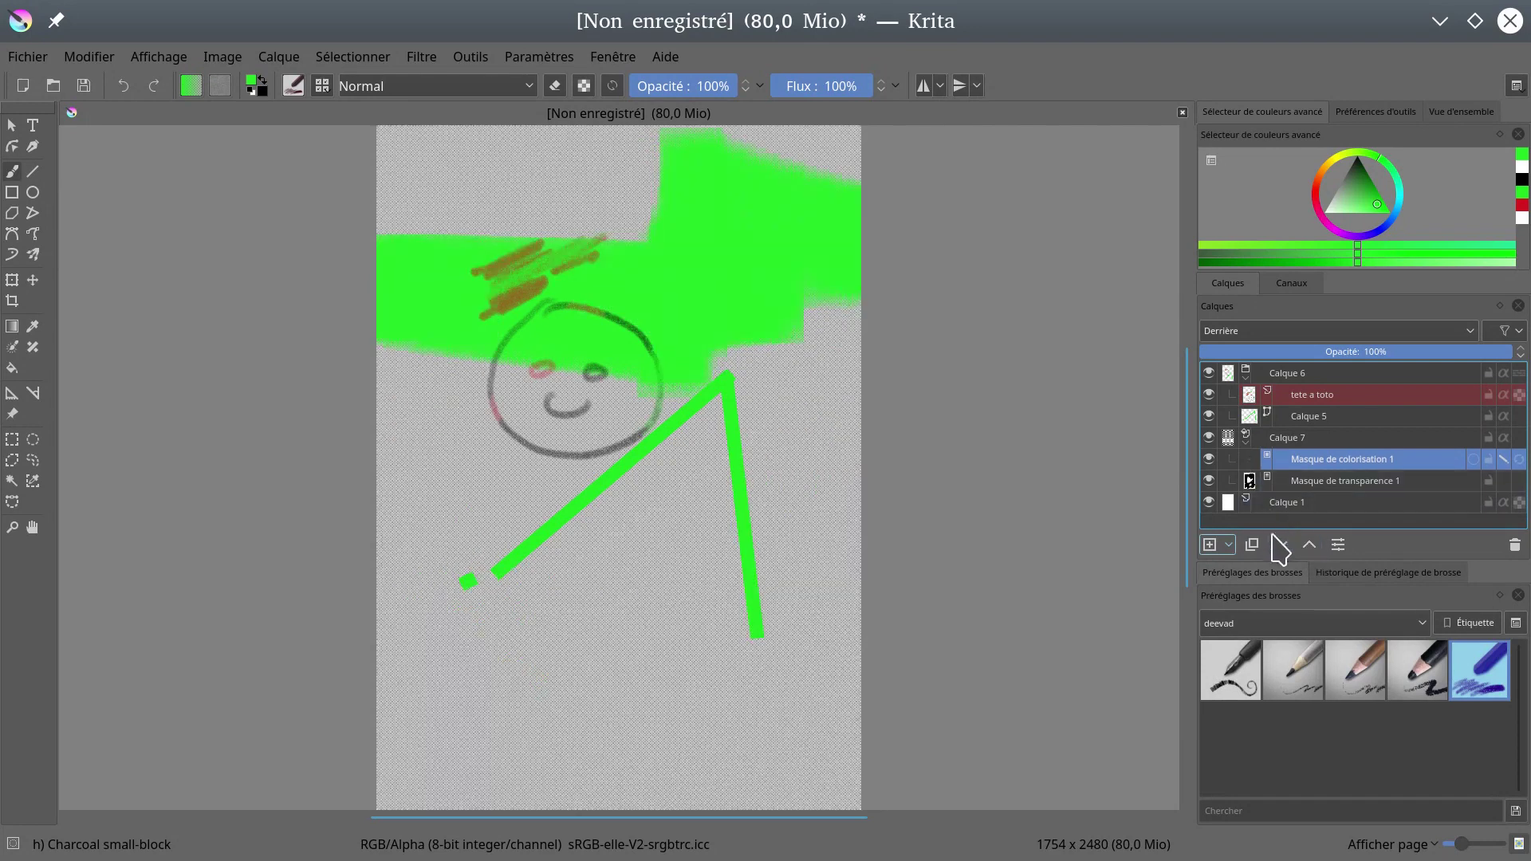
pyautogui.click(1281, 546)
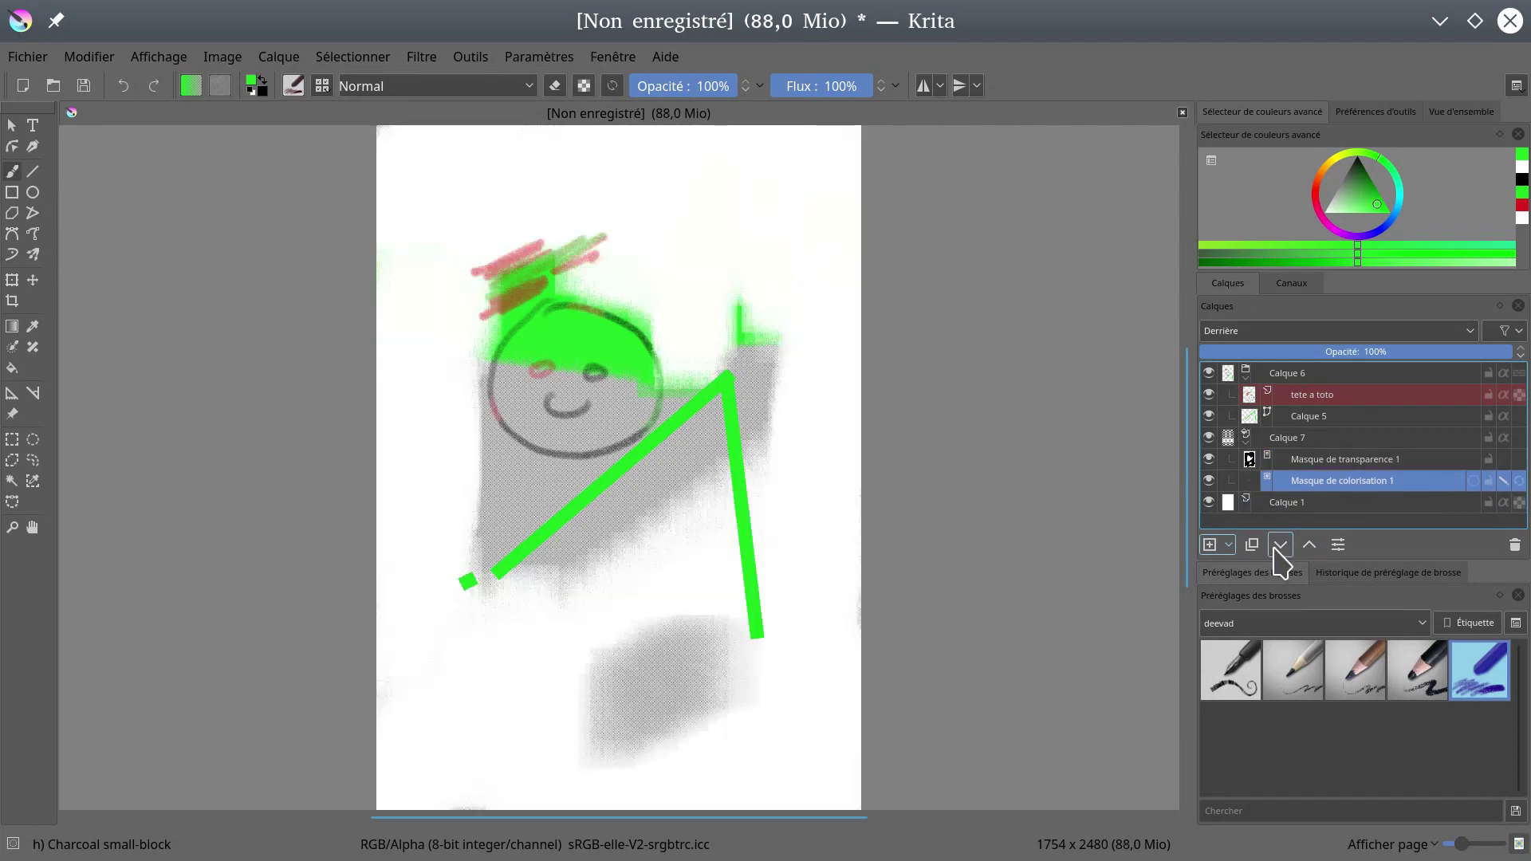
# - Select Masque de transparence 1 and hide and show both masks of Calque 7 to check what each contributes
pyautogui.click(1321, 461)
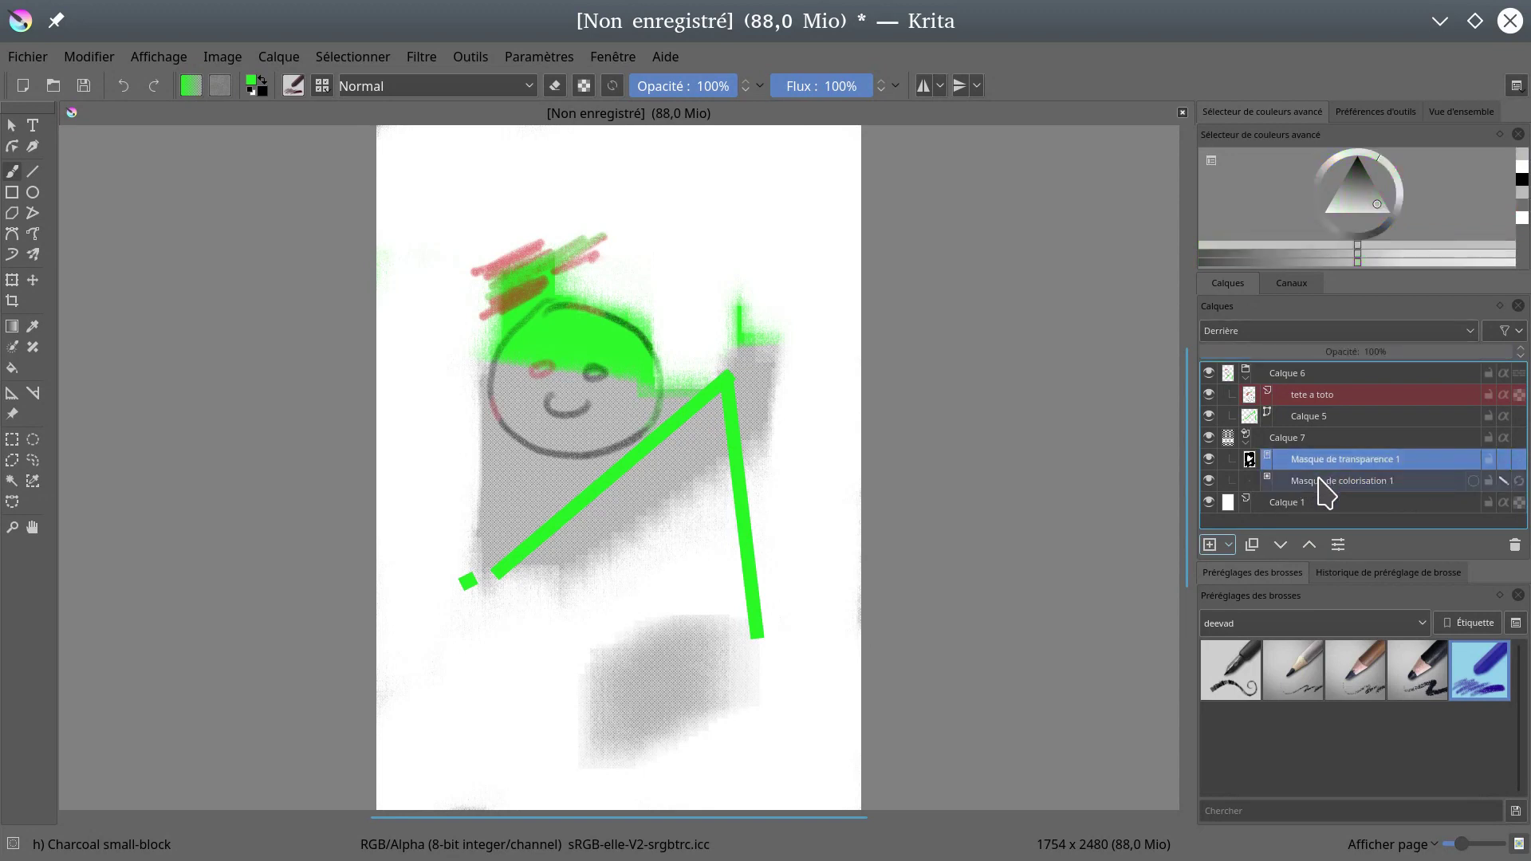
pyautogui.moveTo(1337, 469)
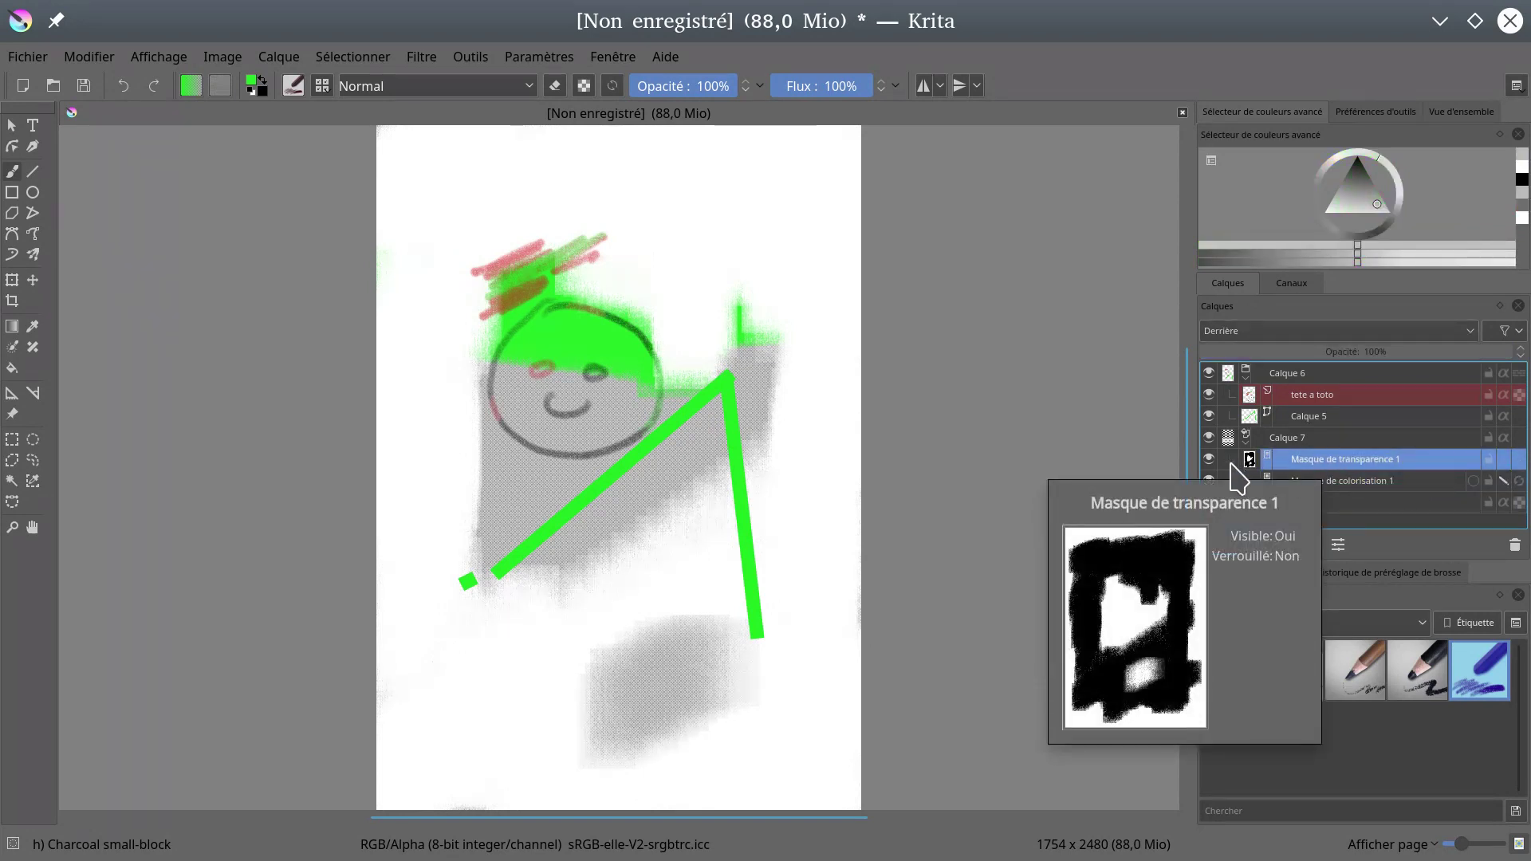
pyautogui.click(1209, 460)
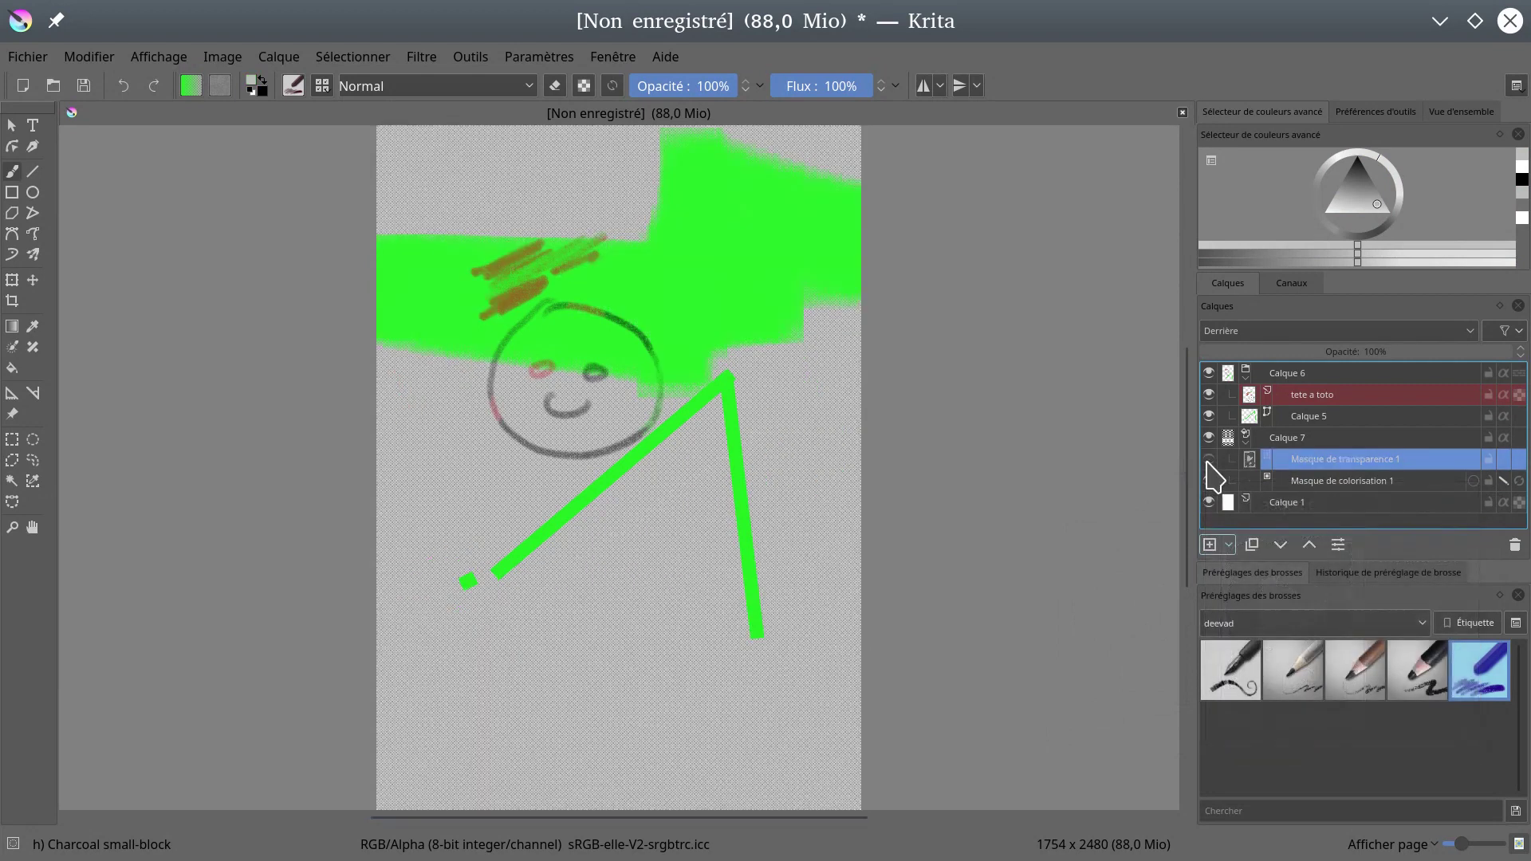
pyautogui.click(1209, 460)
pyautogui.click(1209, 481)
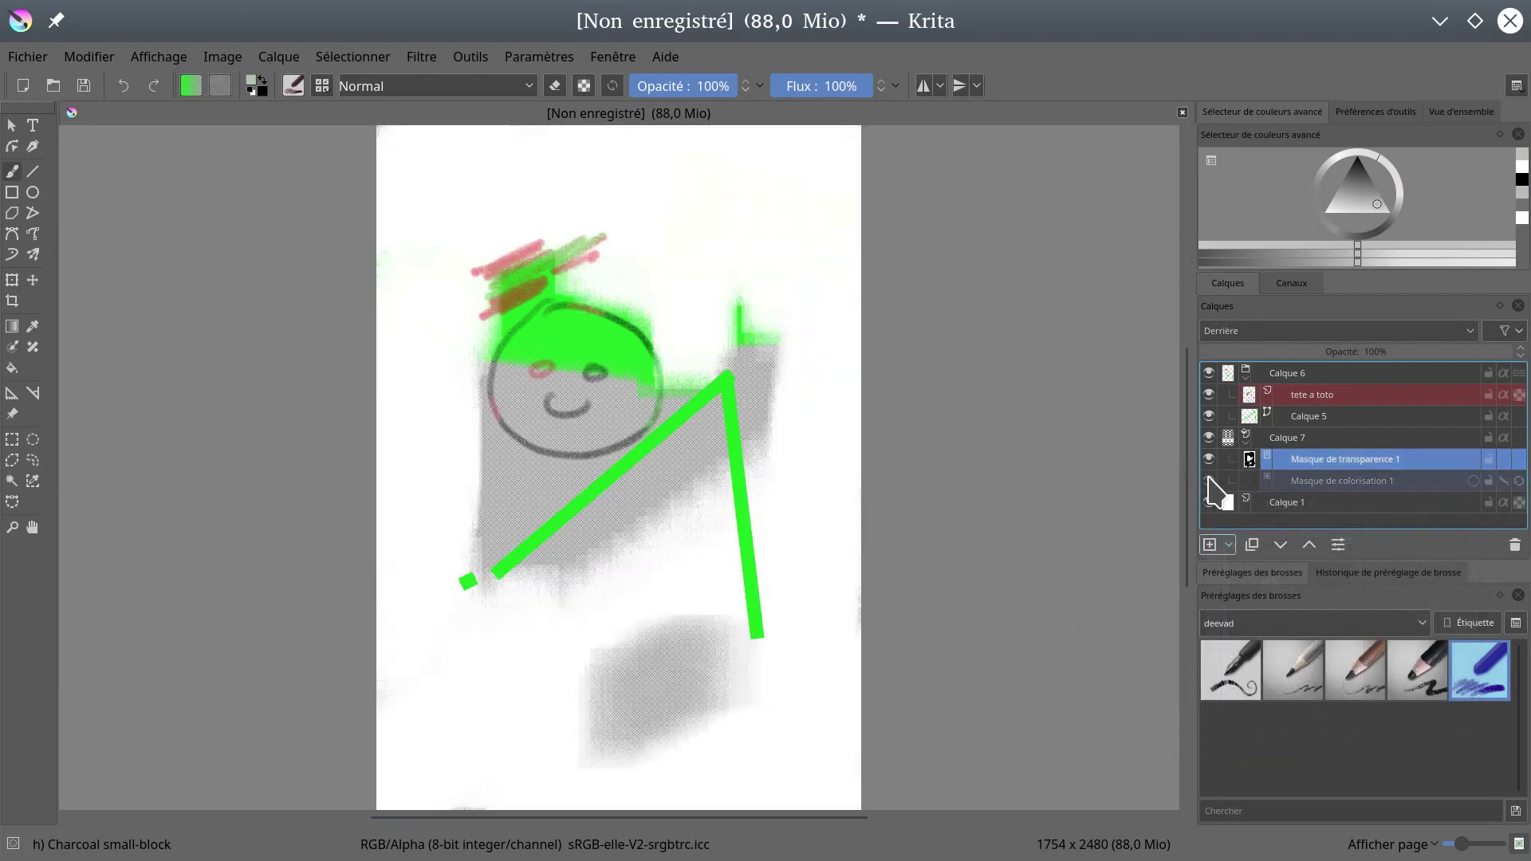
pyautogui.click(1209, 481)
pyautogui.click(1209, 481)
pyautogui.click(1209, 481)
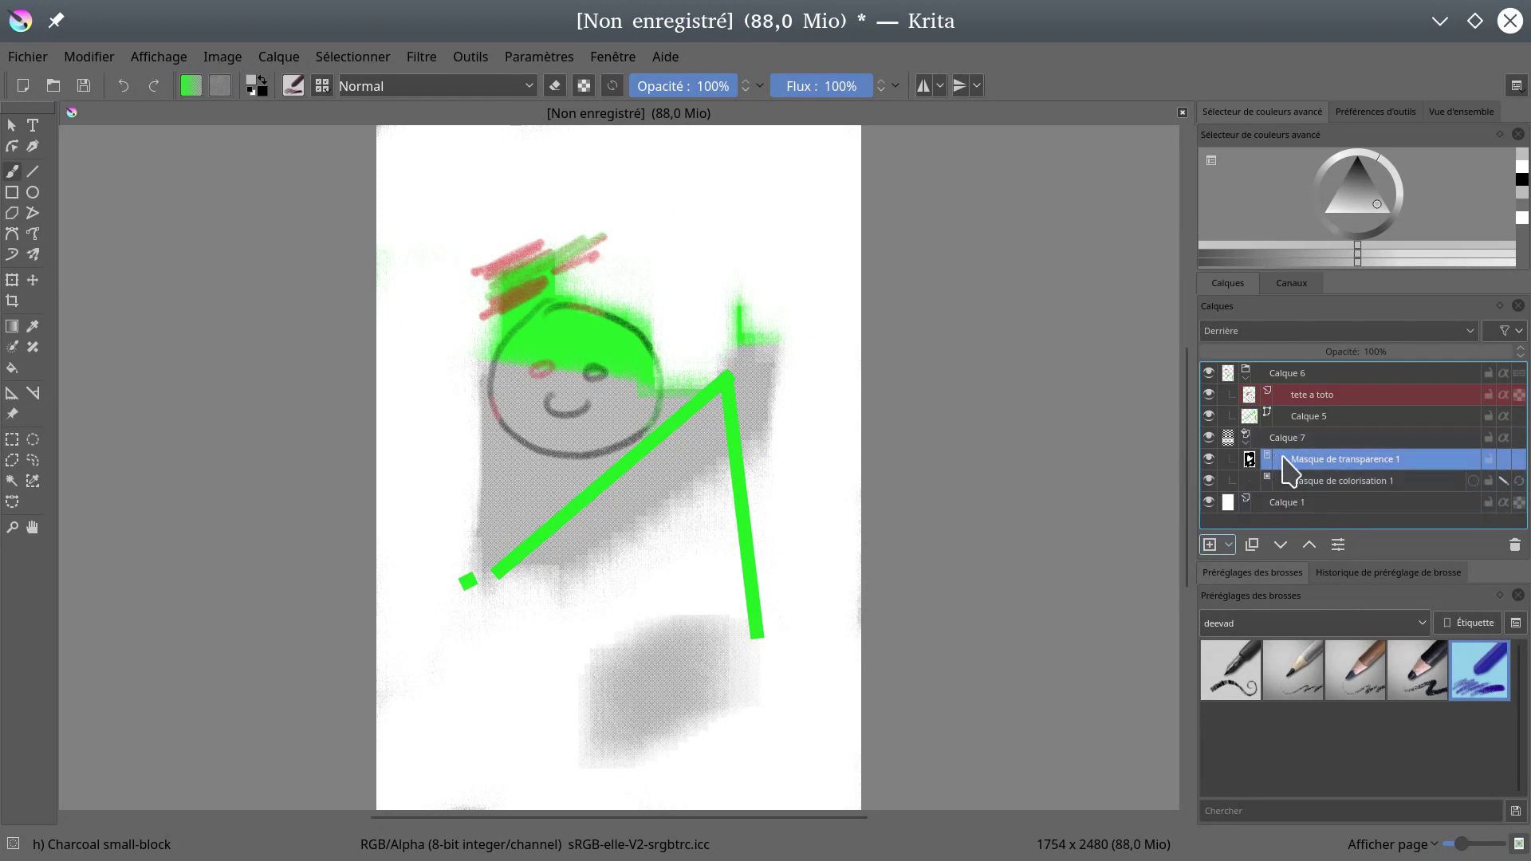
# - Hide both masks under Calque 7 together and show them again to compare the fill layer with and without them
pyautogui.click(1209, 461)
pyautogui.click(1209, 481)
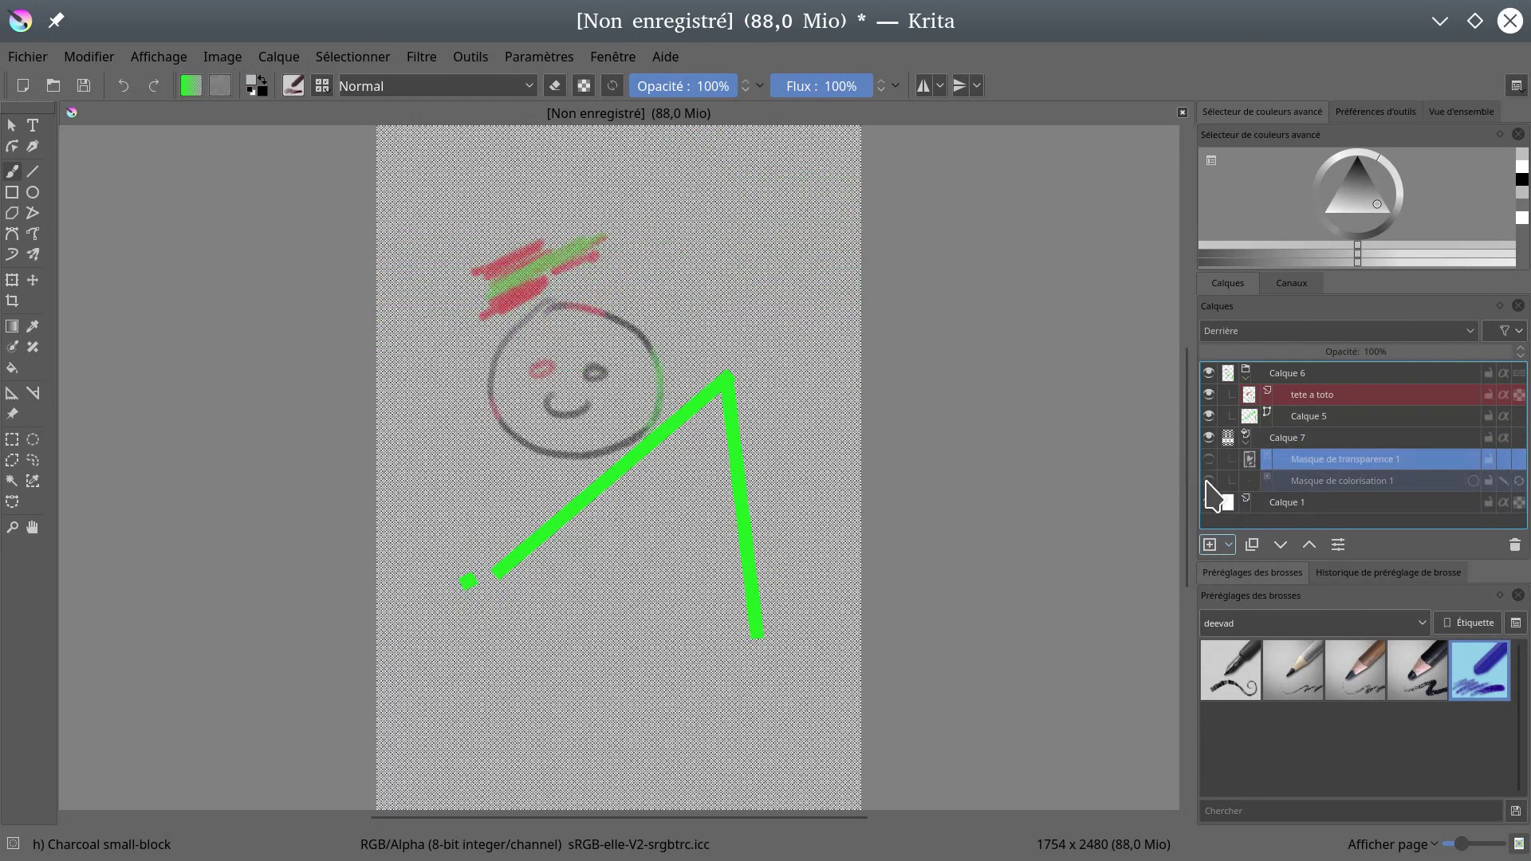
pyautogui.click(1209, 460)
pyautogui.click(1209, 480)
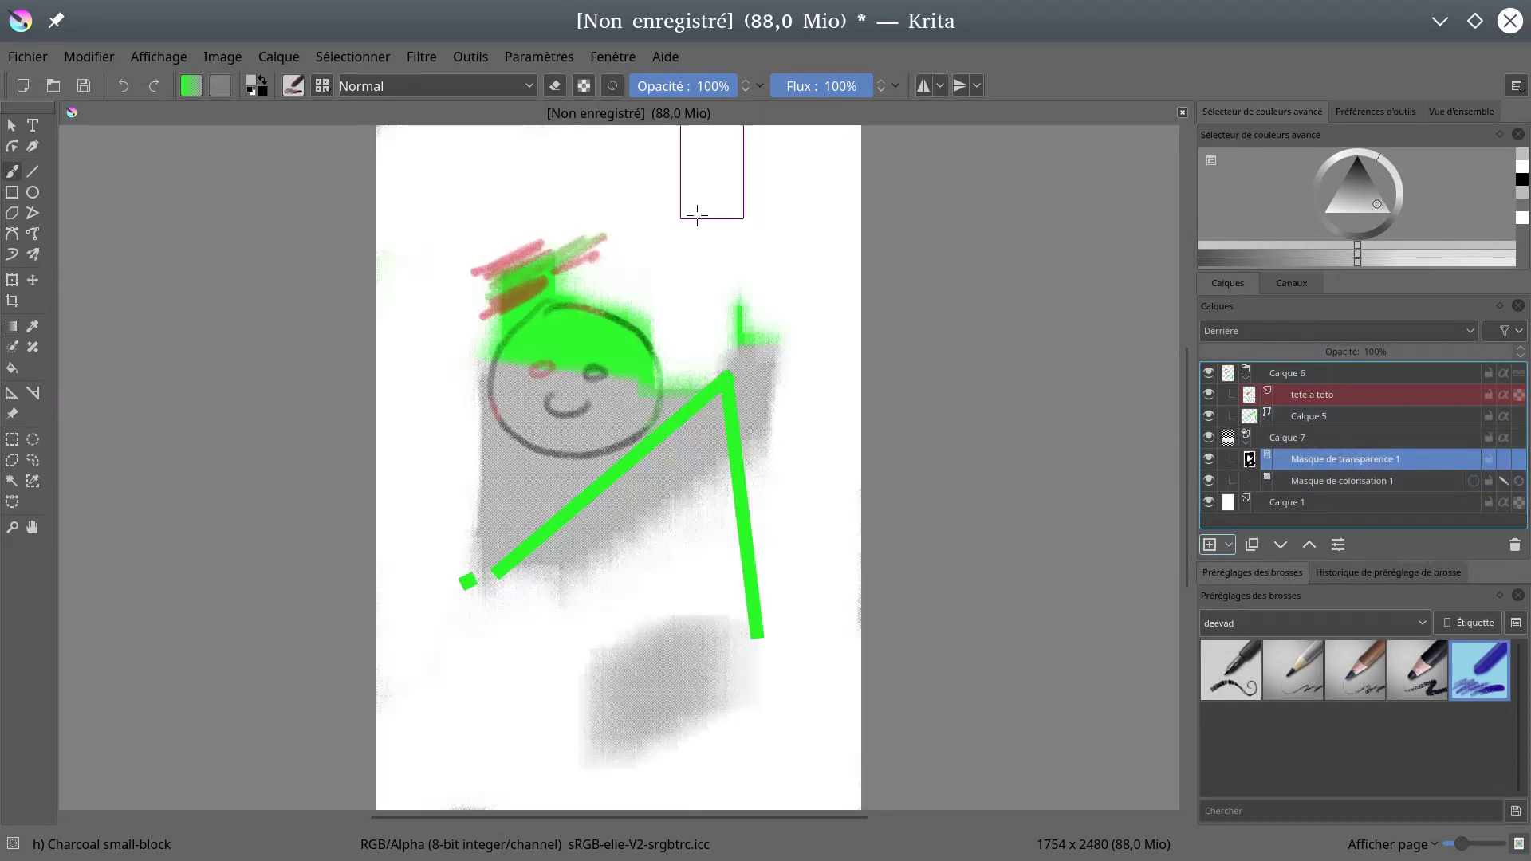
pyautogui.click(1229, 544)
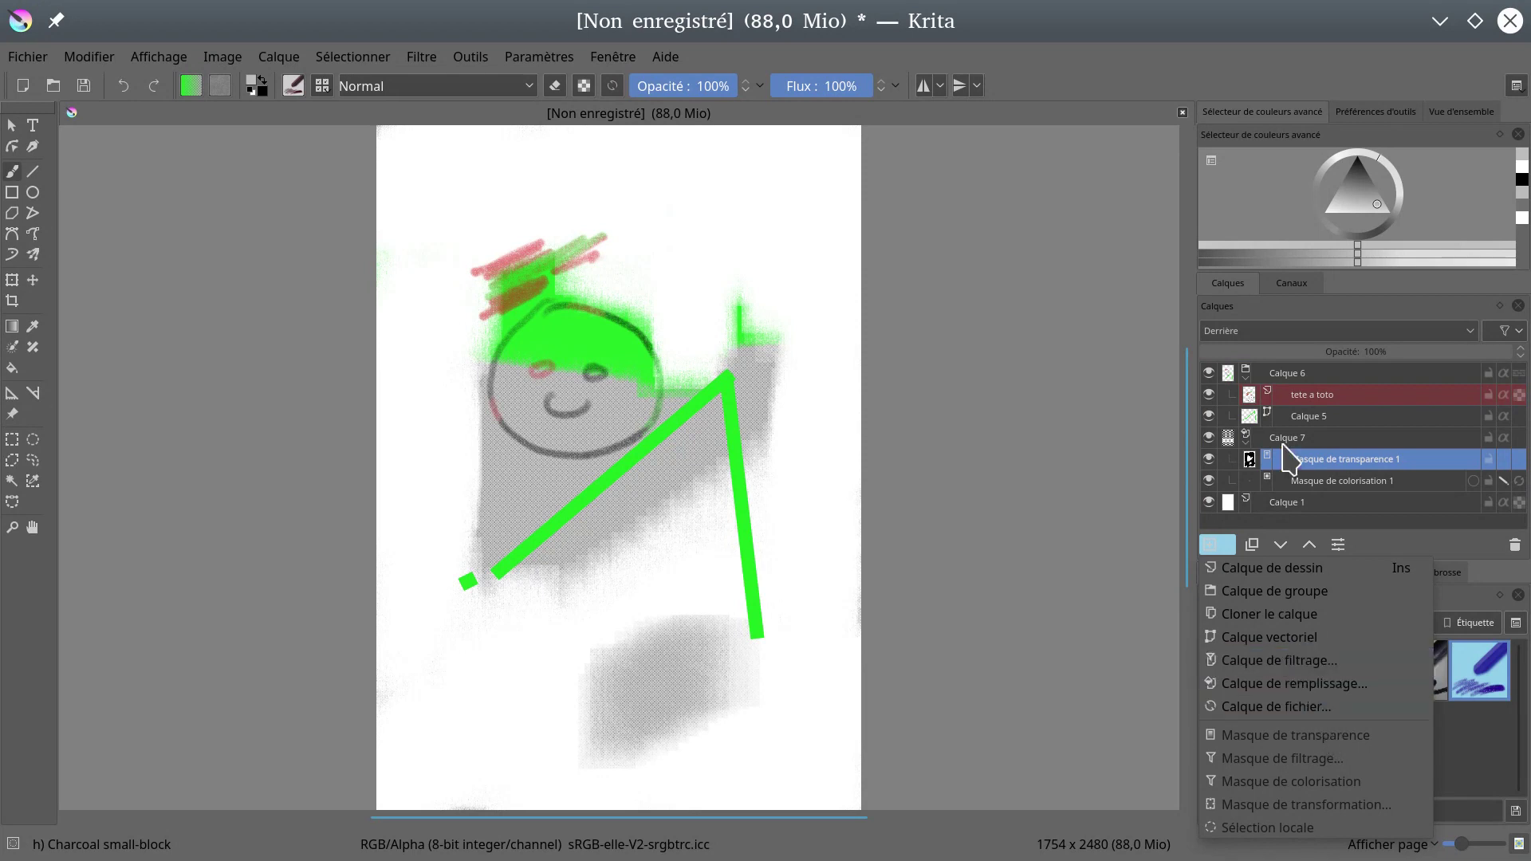
pyautogui.click(1257, 668)
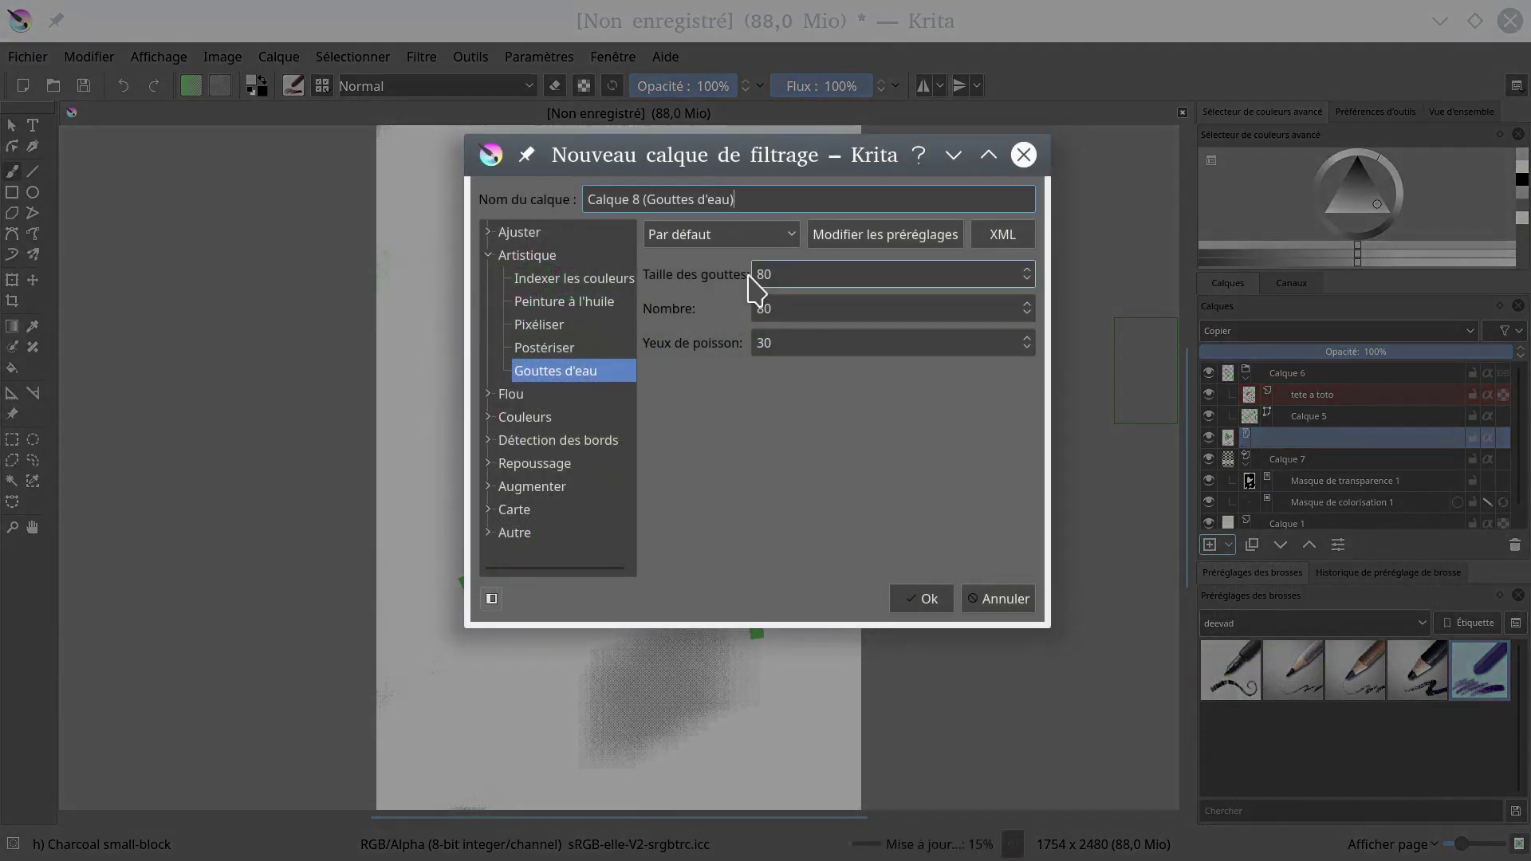
pyautogui.moveTo(742, 167); pyautogui.dragTo(795, 190)
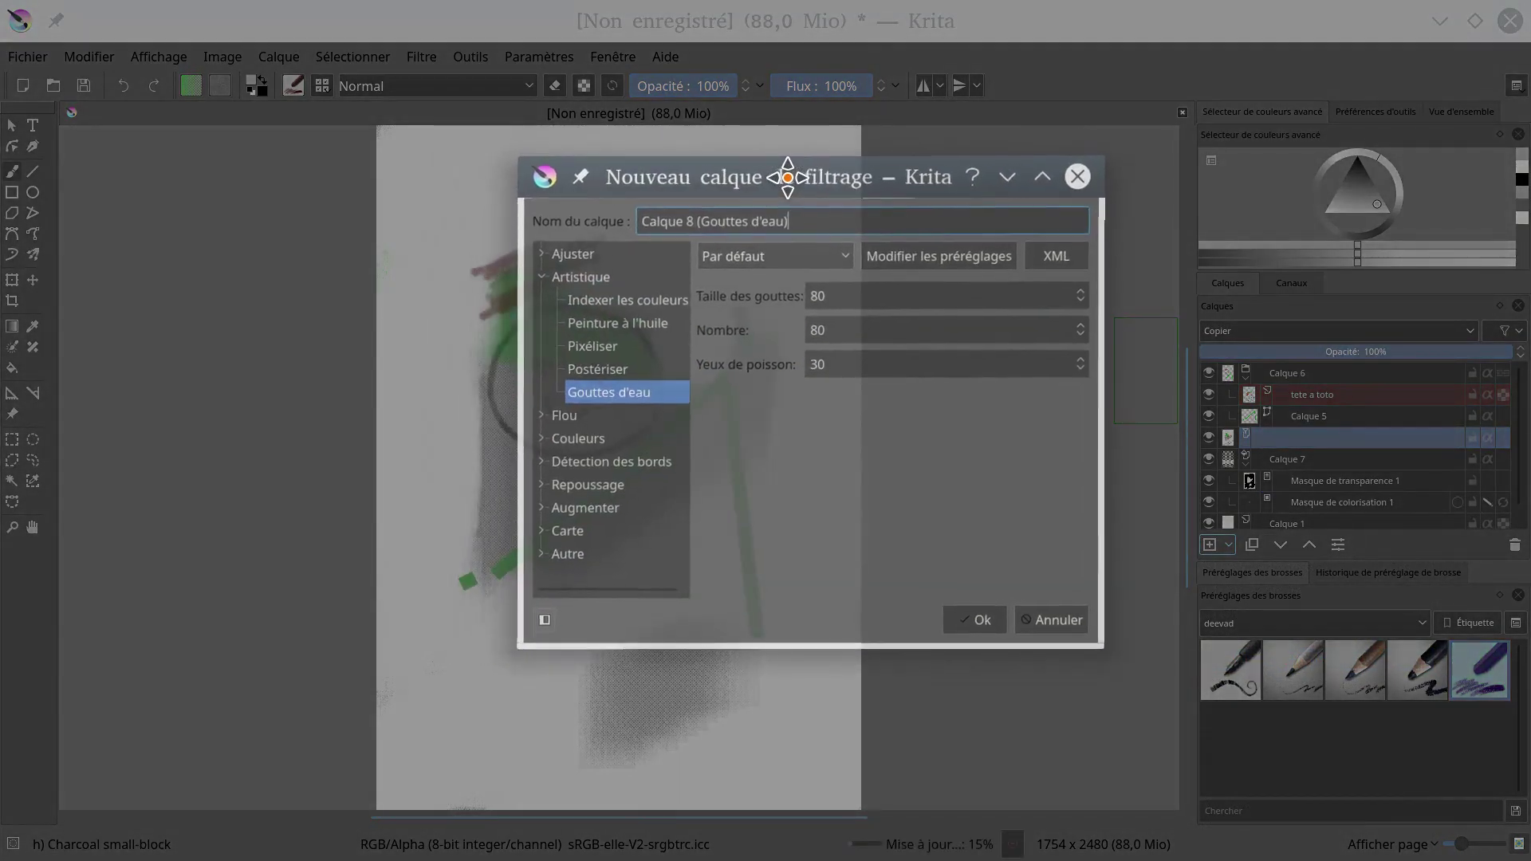
pyautogui.click(608, 372)
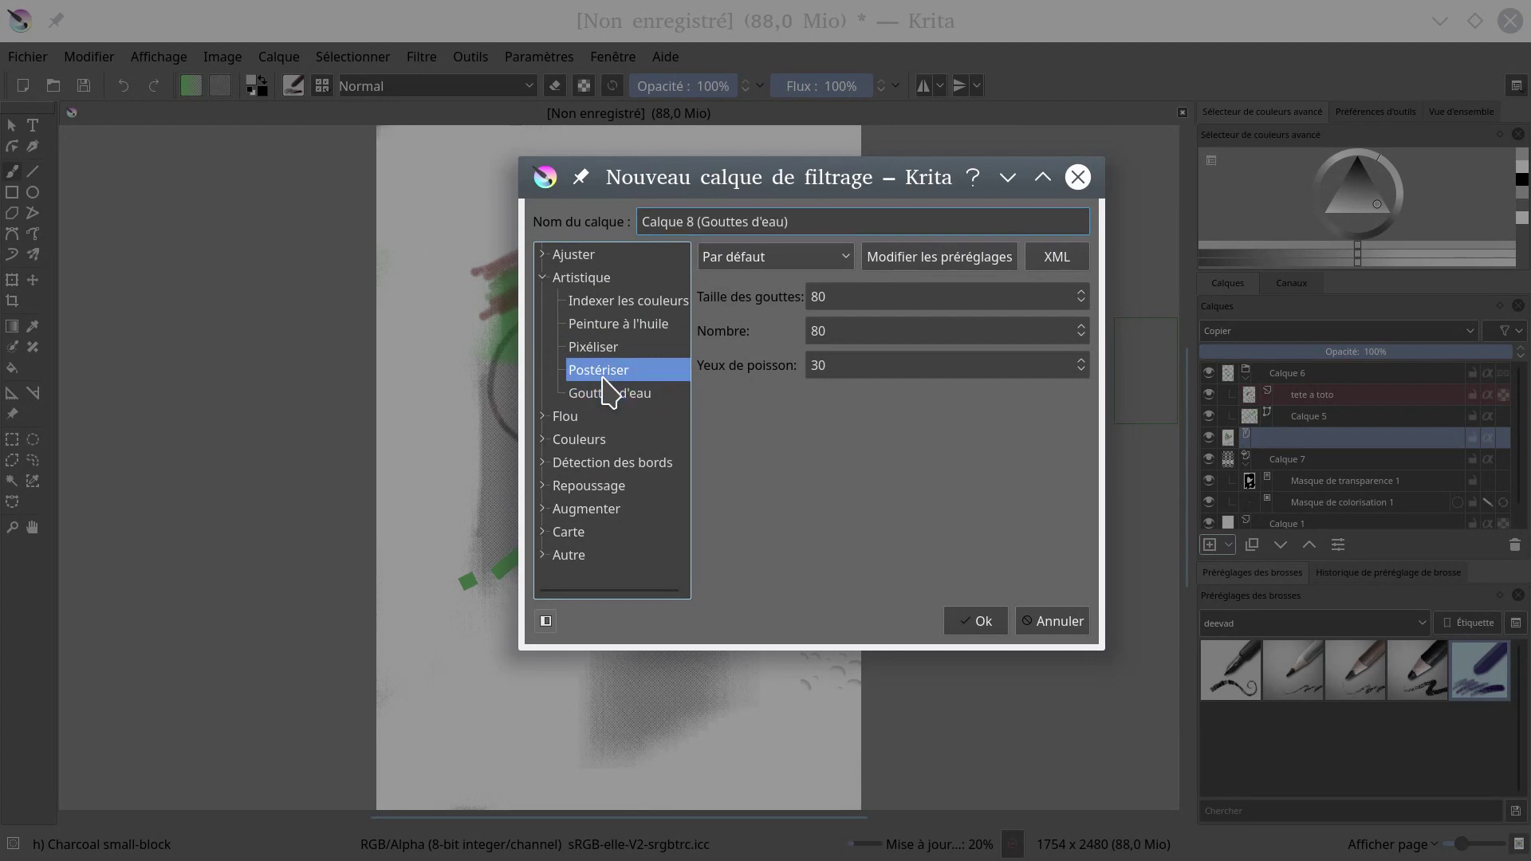
pyautogui.click(1039, 627)
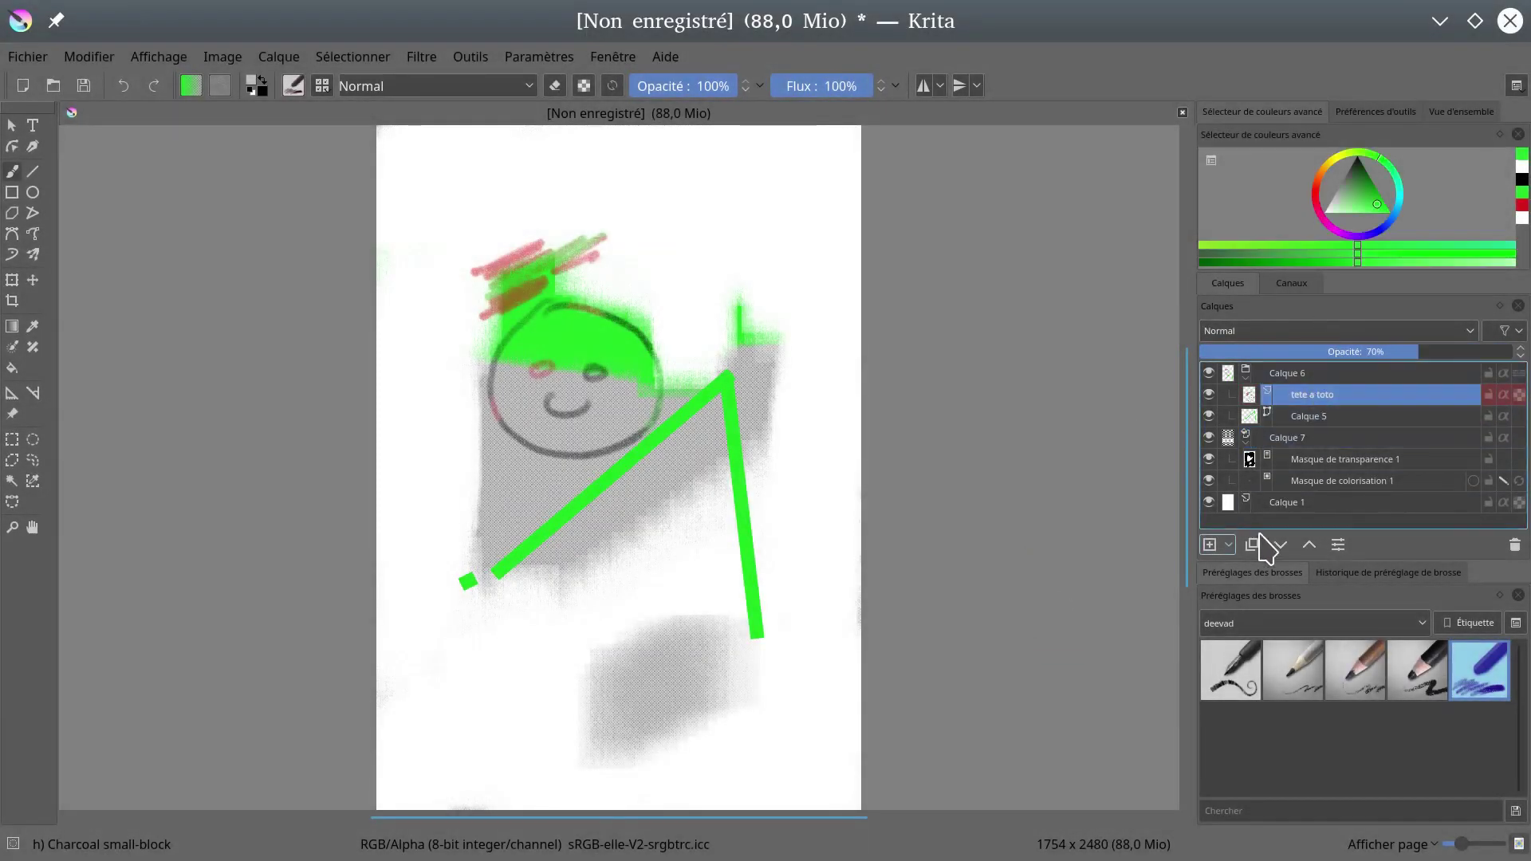
# - Start a new filter layer above tete a toto inside the Calque 6 group and choose the Flou filter
pyautogui.click(1231, 545)
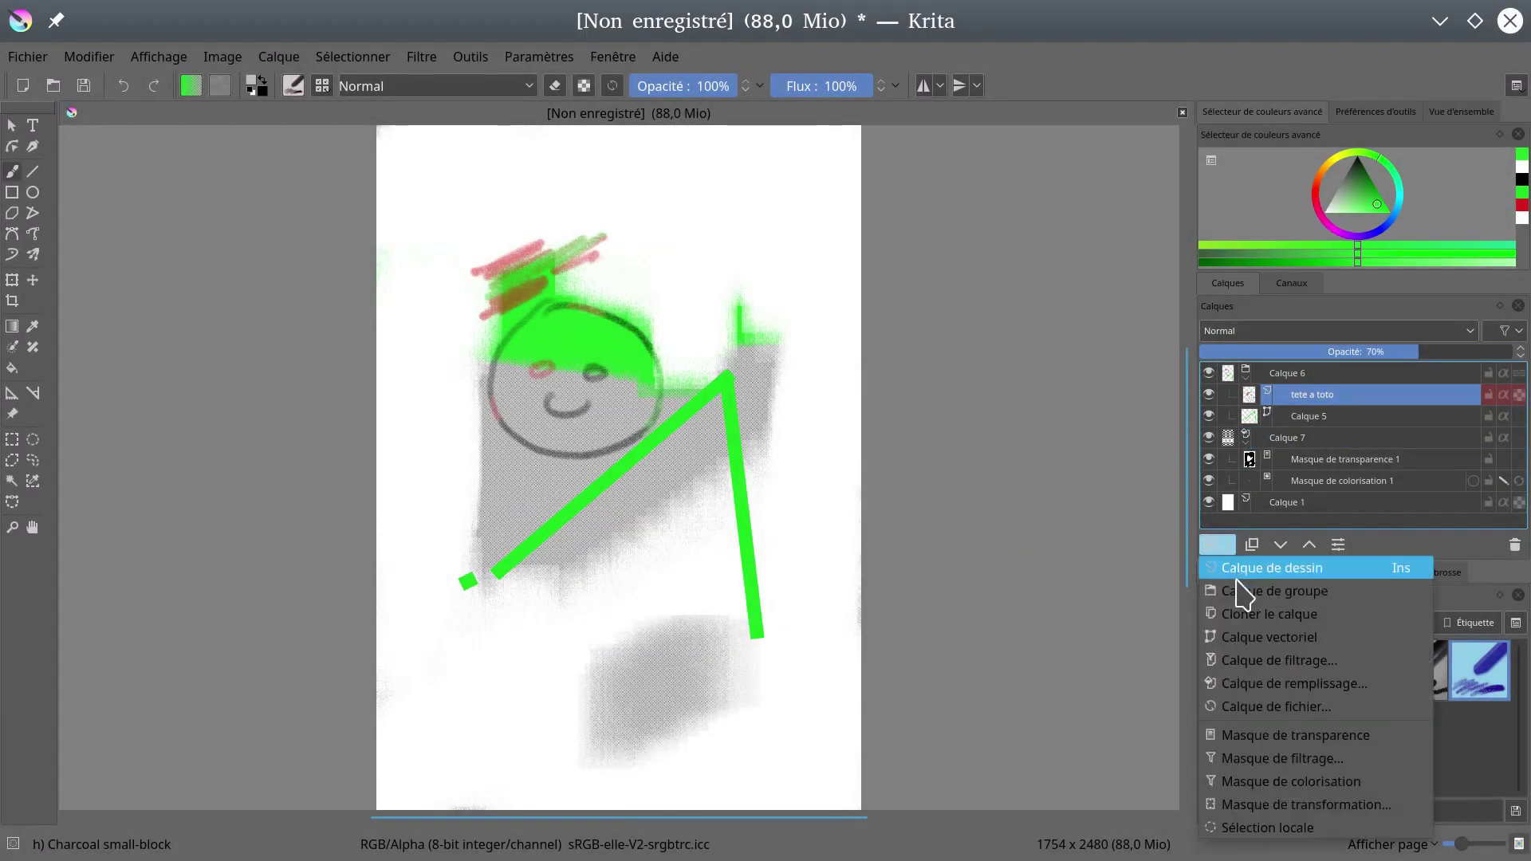
pyautogui.click(1275, 660)
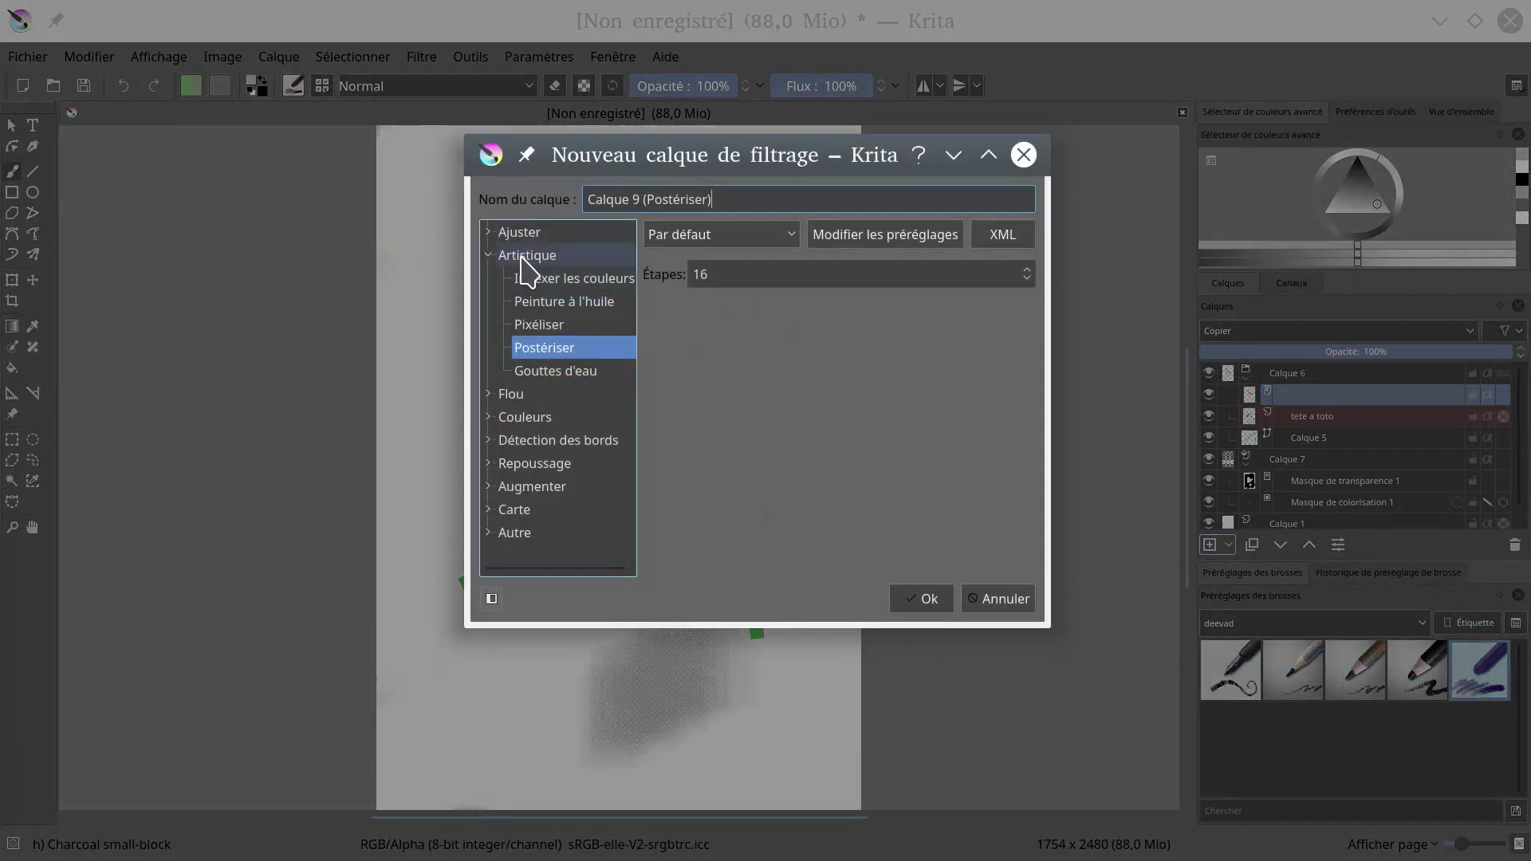
pyautogui.click(488, 396)
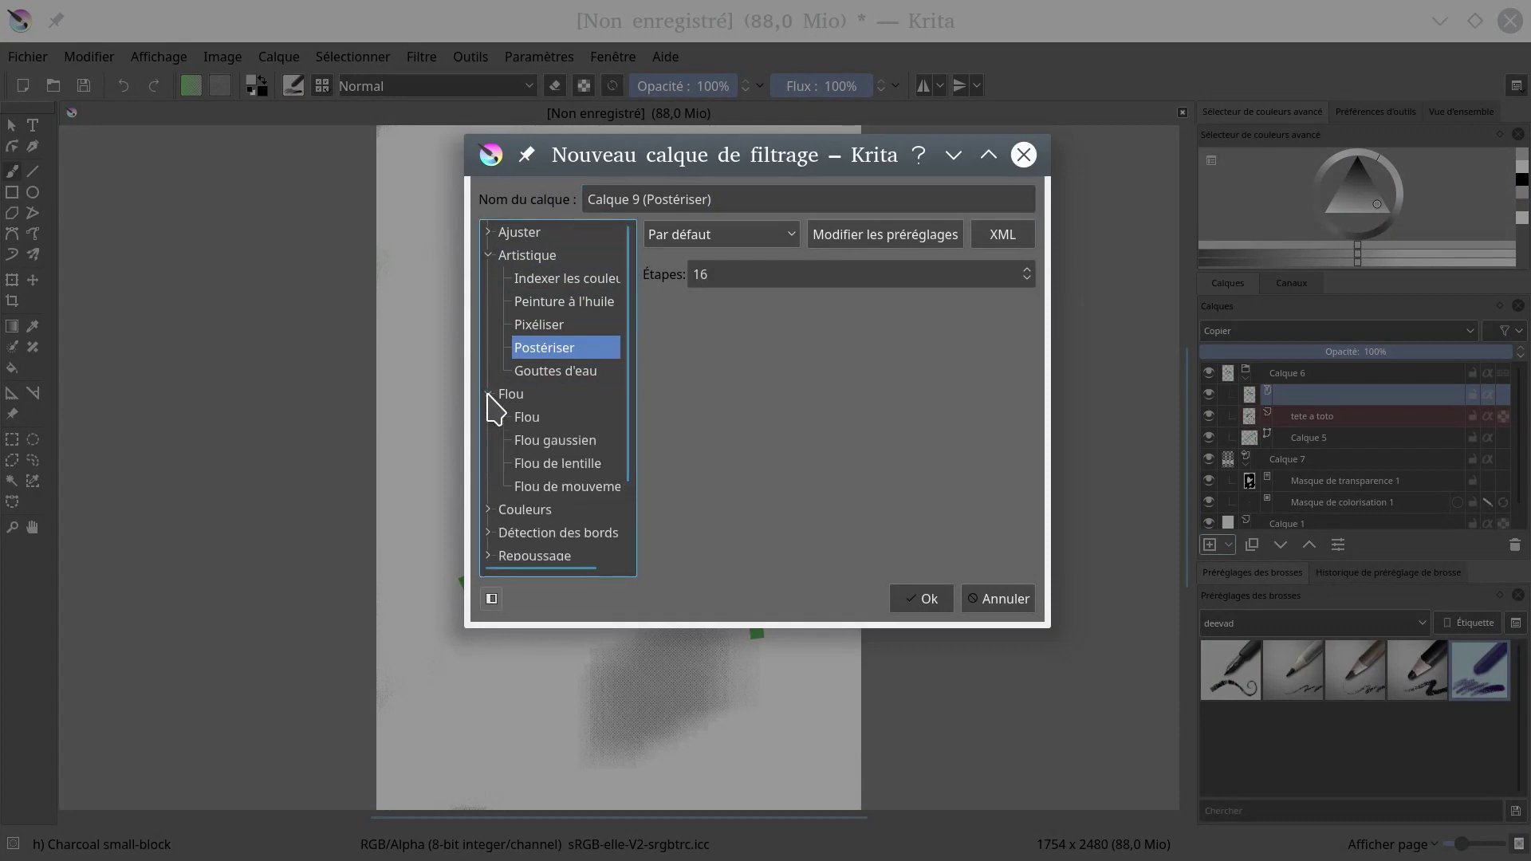
pyautogui.click(489, 255)
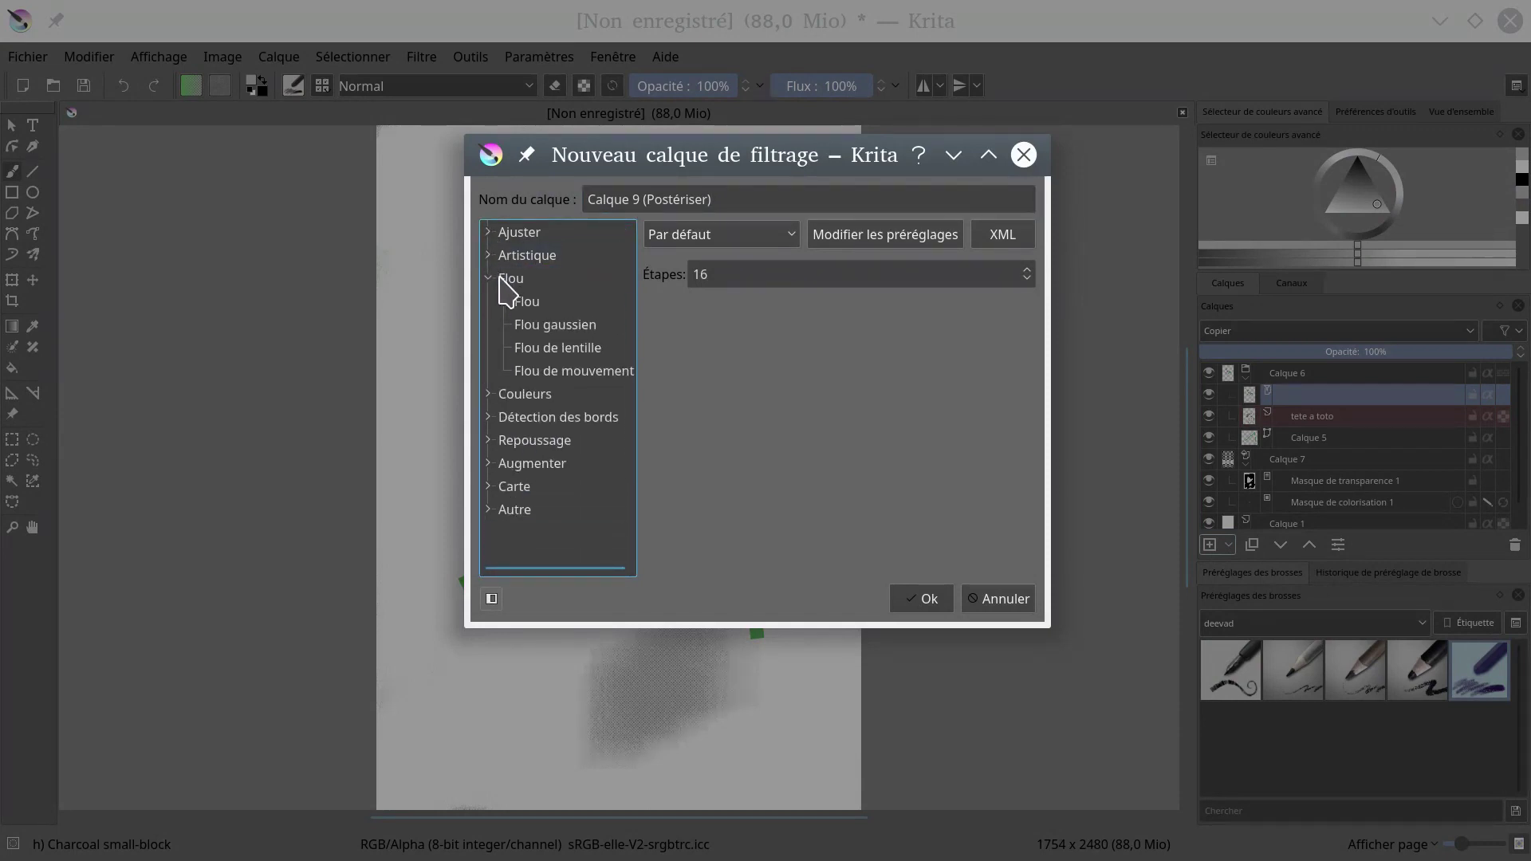
pyautogui.click(528, 303)
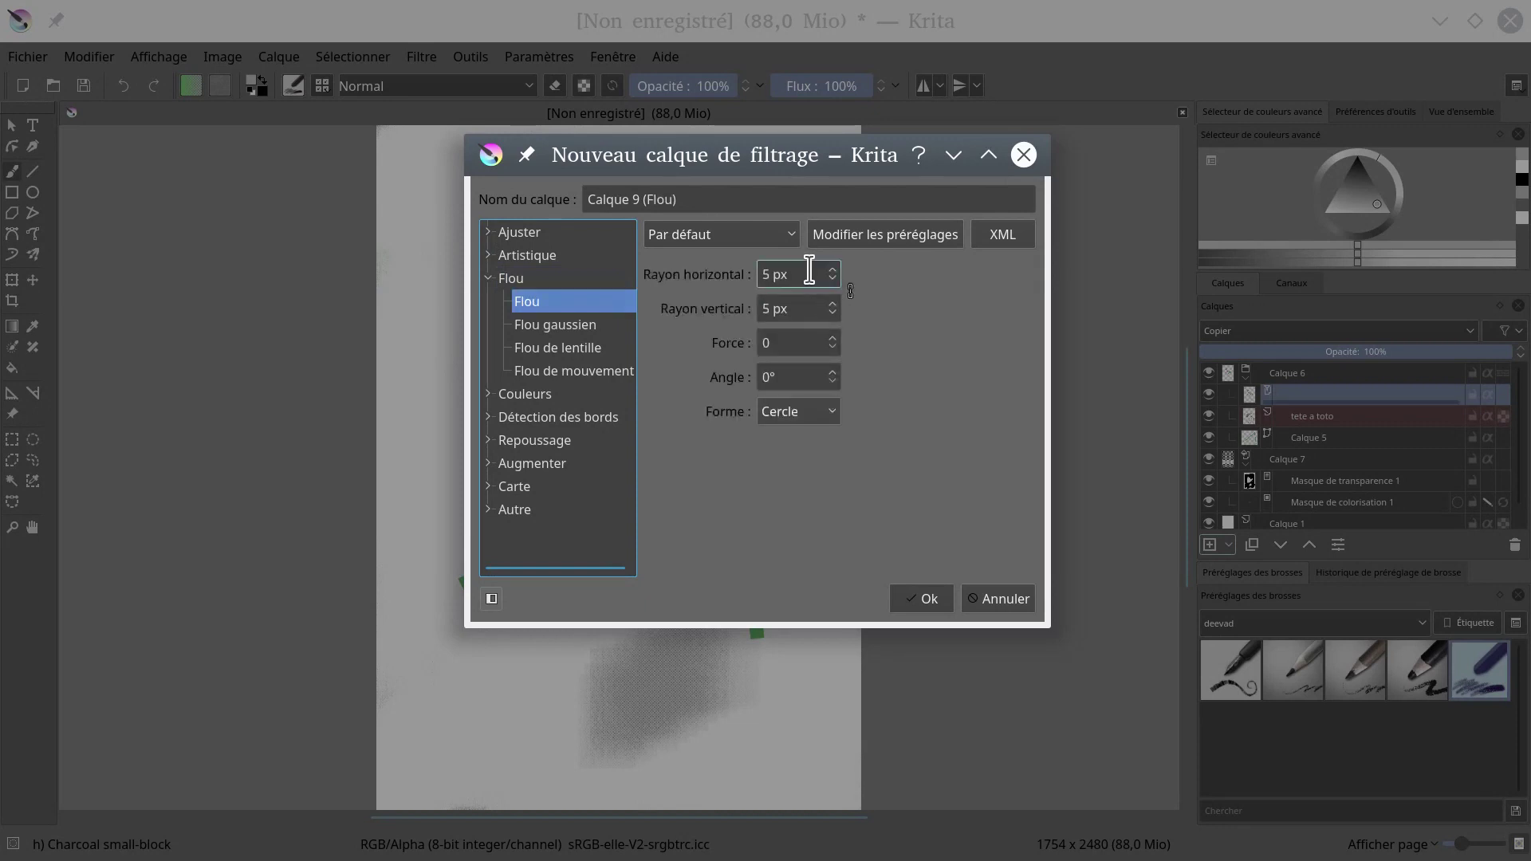
# - Set the blur's linked horizontal and vertical radii to 12 px, keep the Par défaut preset, and create the filter layer
pyautogui.click(832, 270)
pyautogui.click(831, 270)
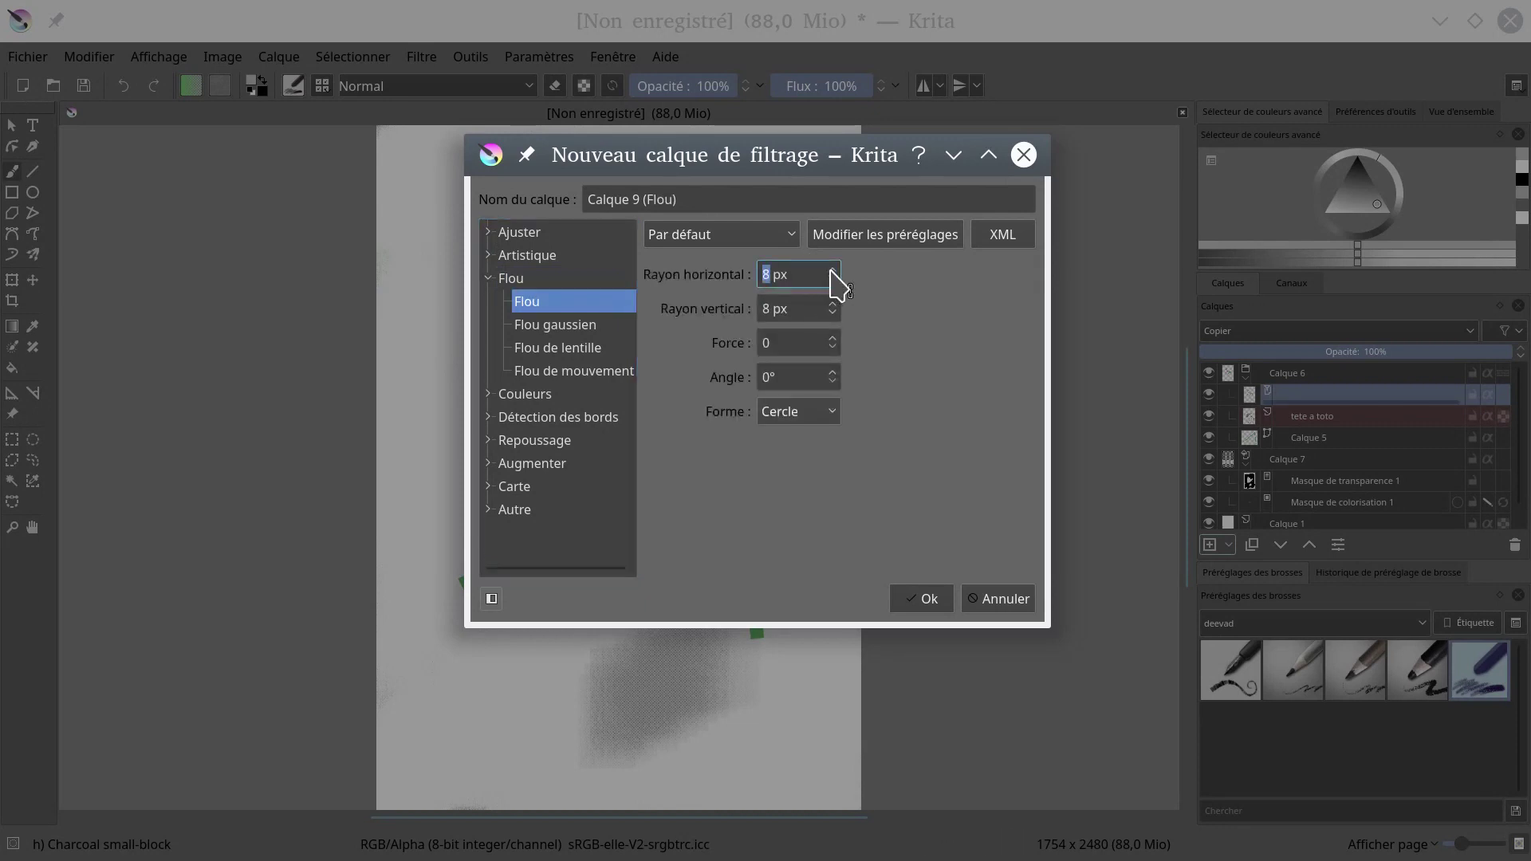
pyautogui.click(832, 270)
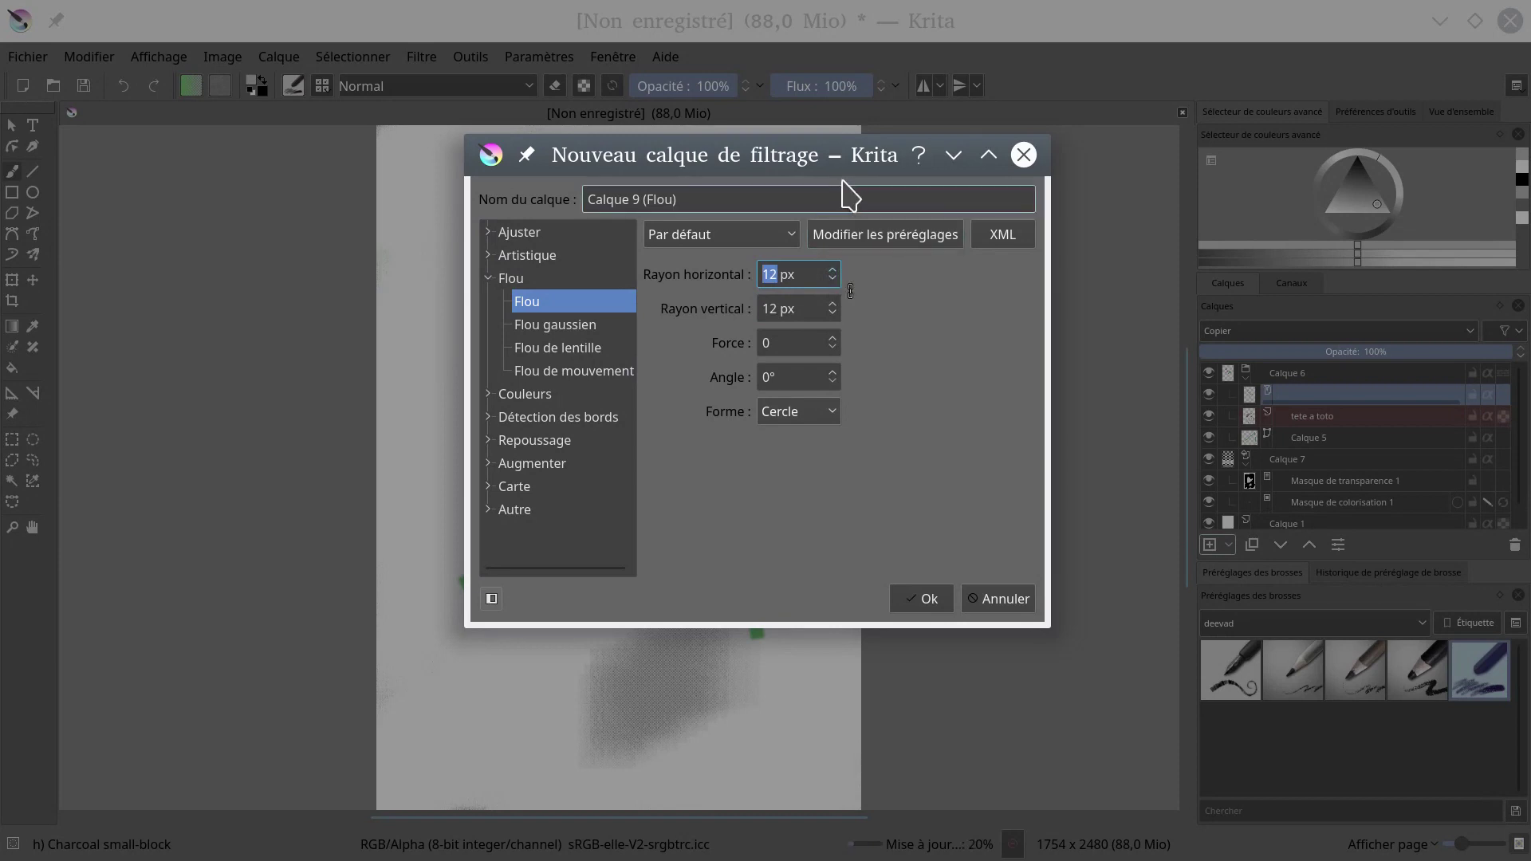
pyautogui.click(722, 236)
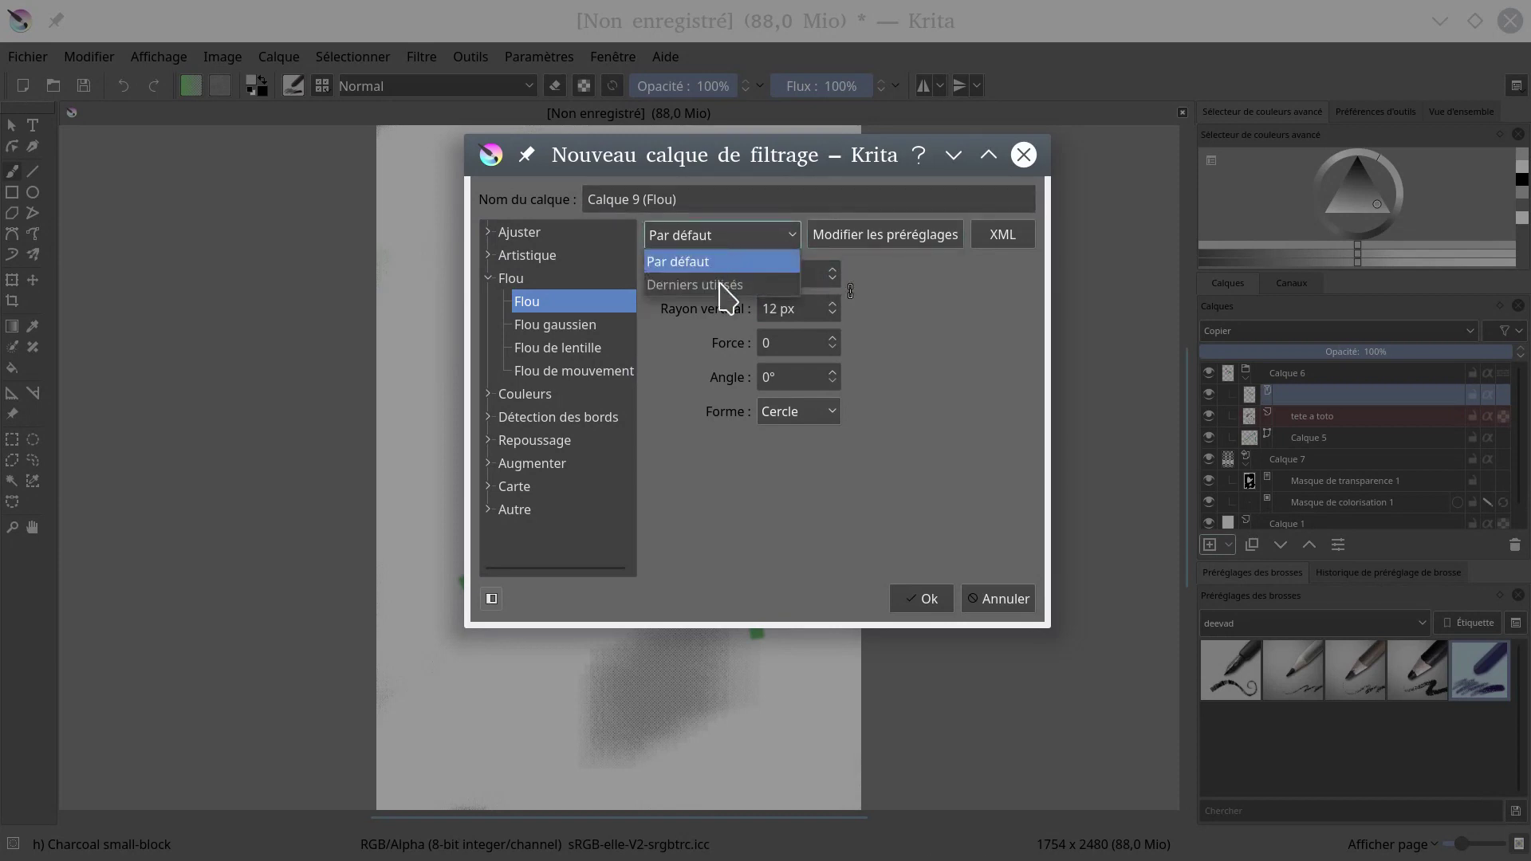
pyautogui.click(735, 239)
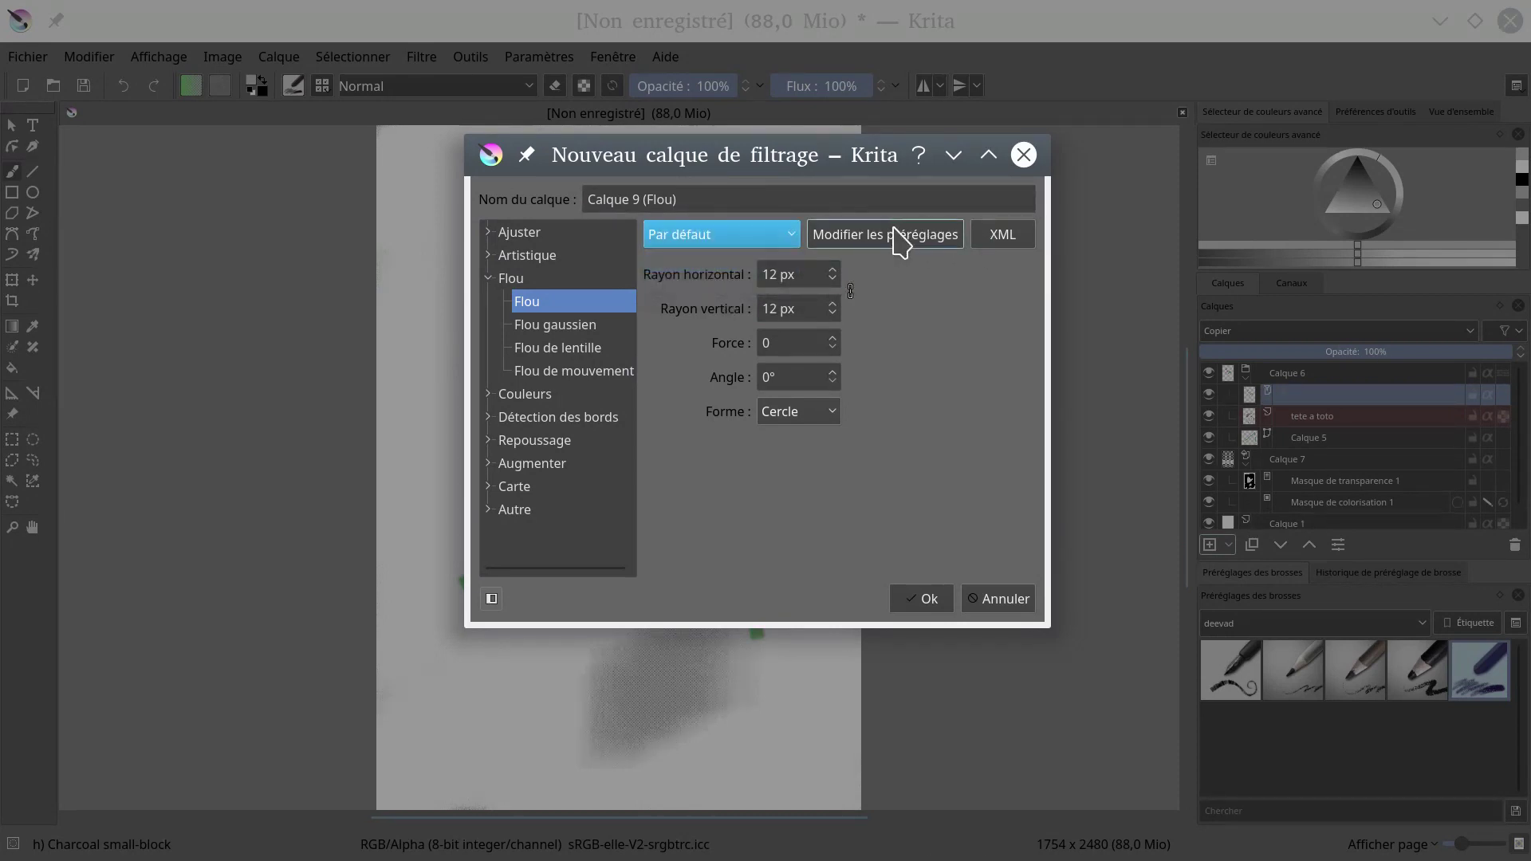
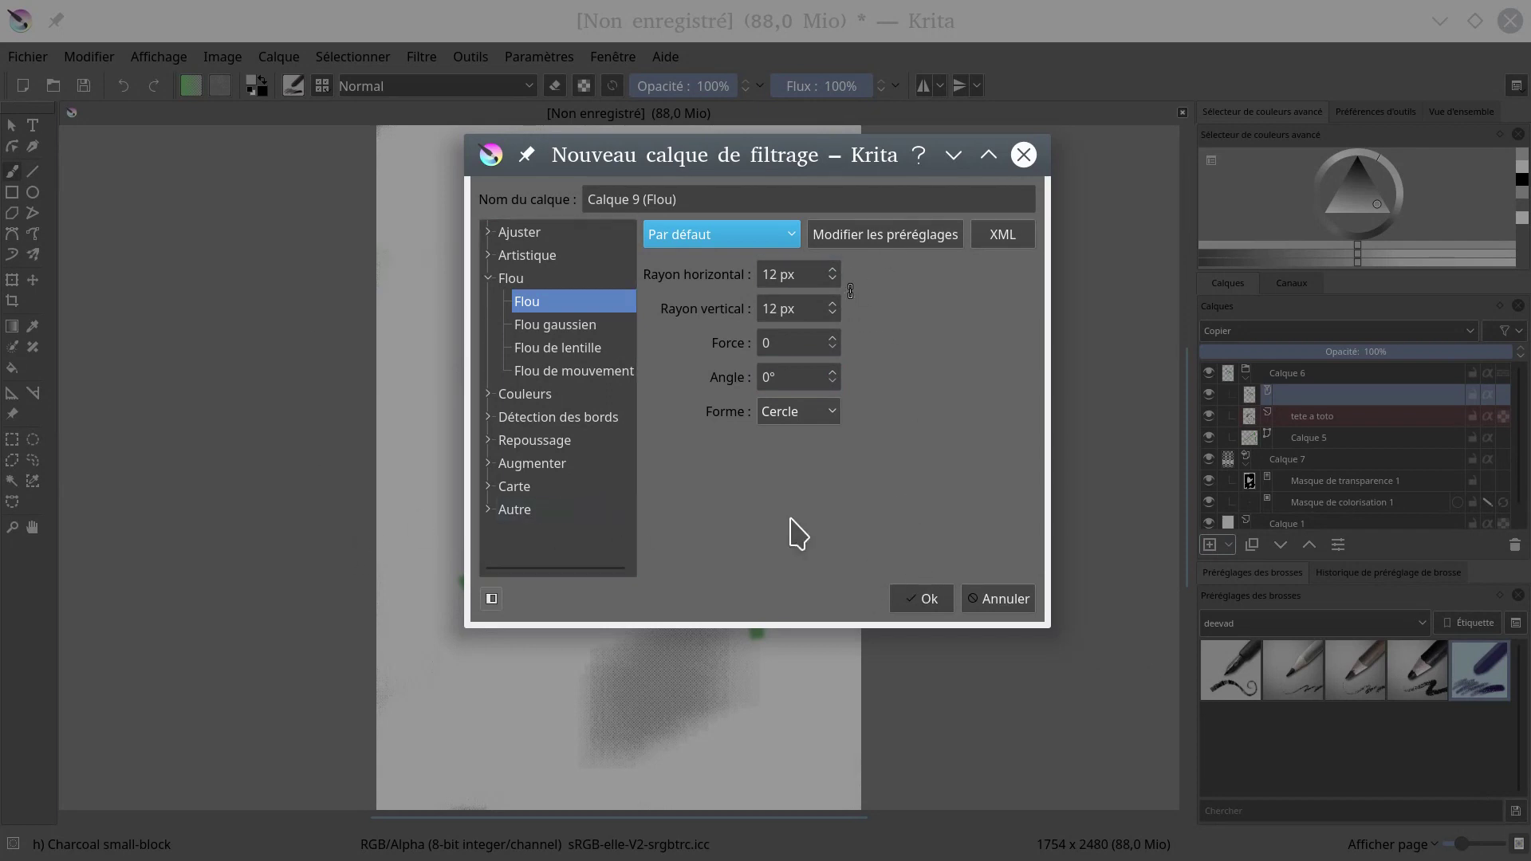
pyautogui.click(925, 599)
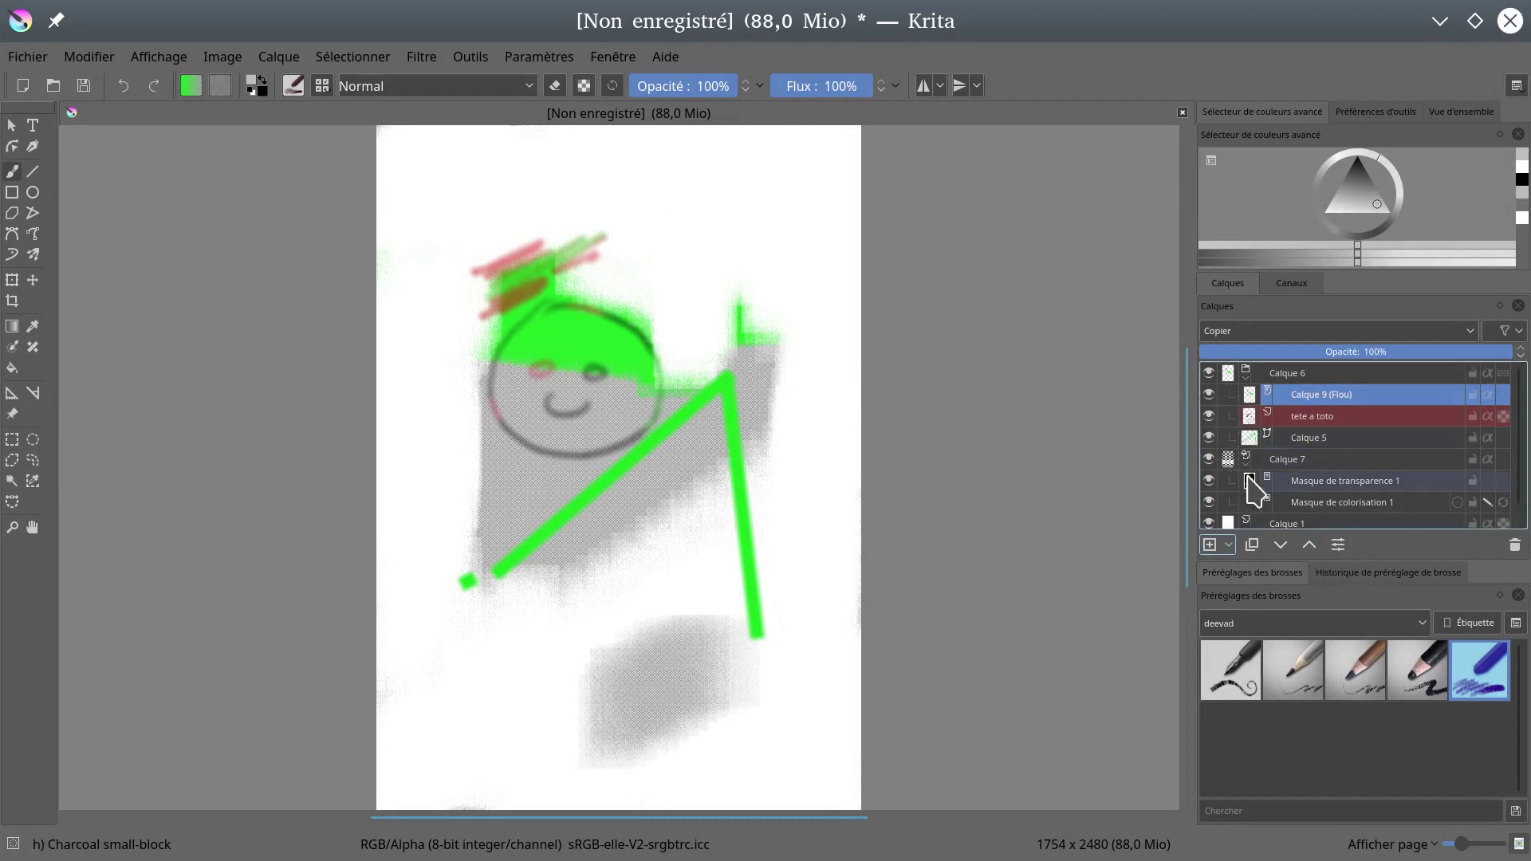
# - Hide Calque 7 and turn the Calque 9 (Flou) filter layer off and on to compare the blur on the drawing
pyautogui.click(1210, 460)
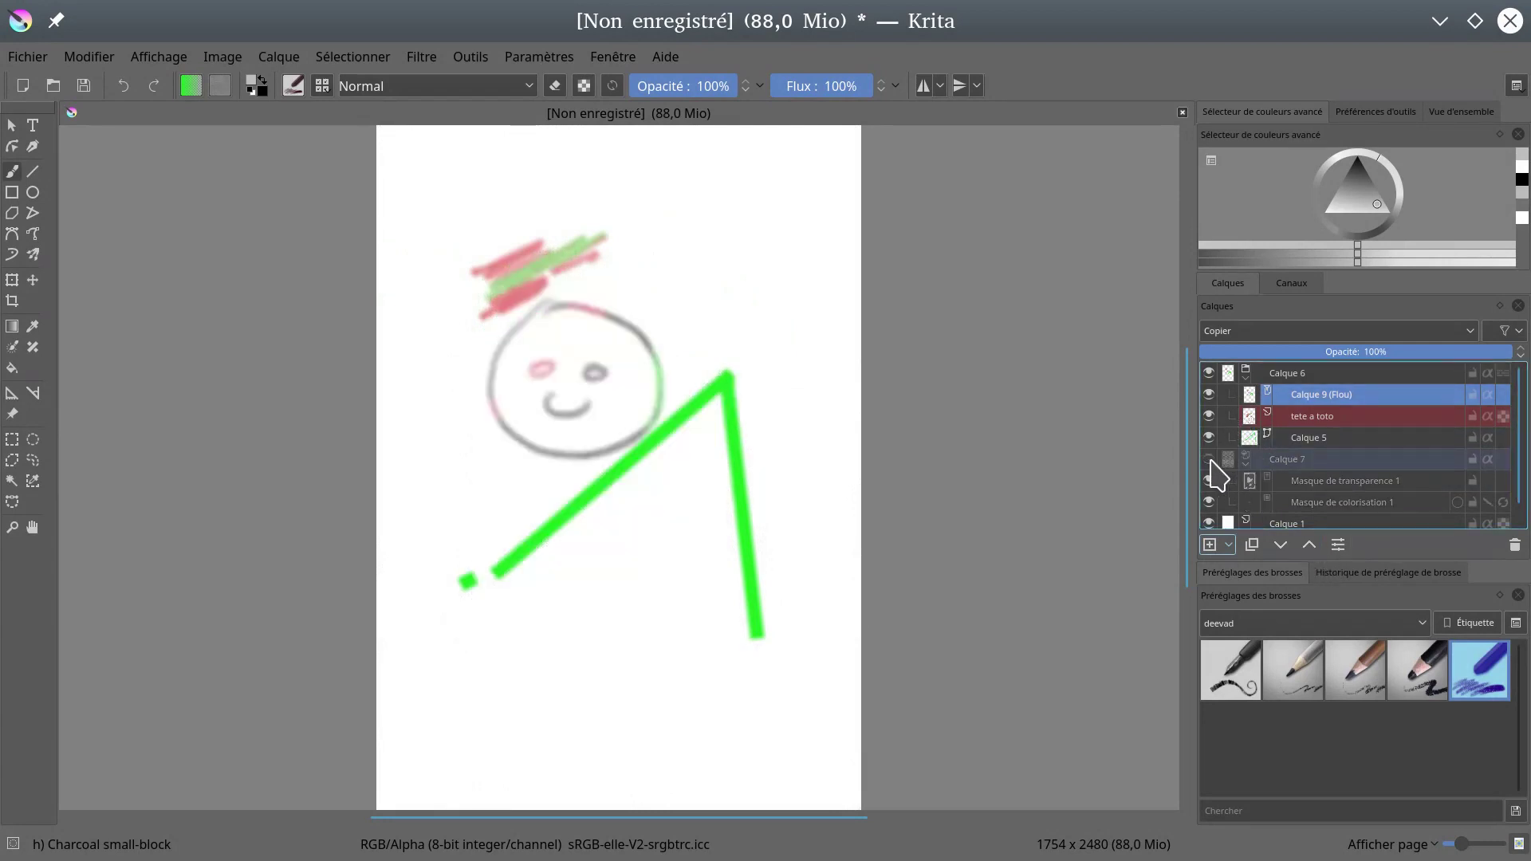
pyautogui.click(1210, 395)
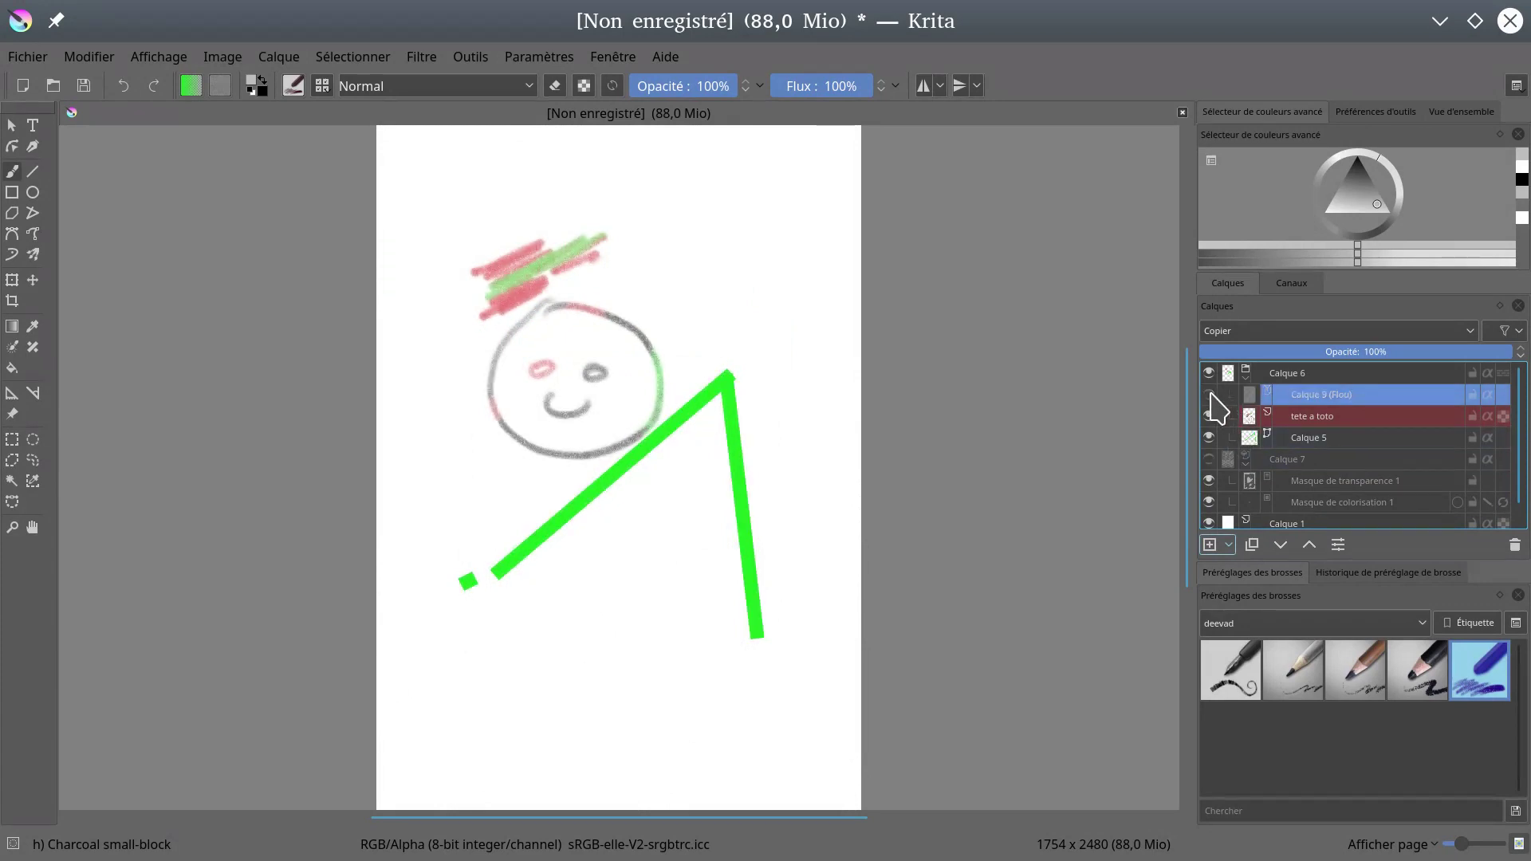
pyautogui.click(1210, 394)
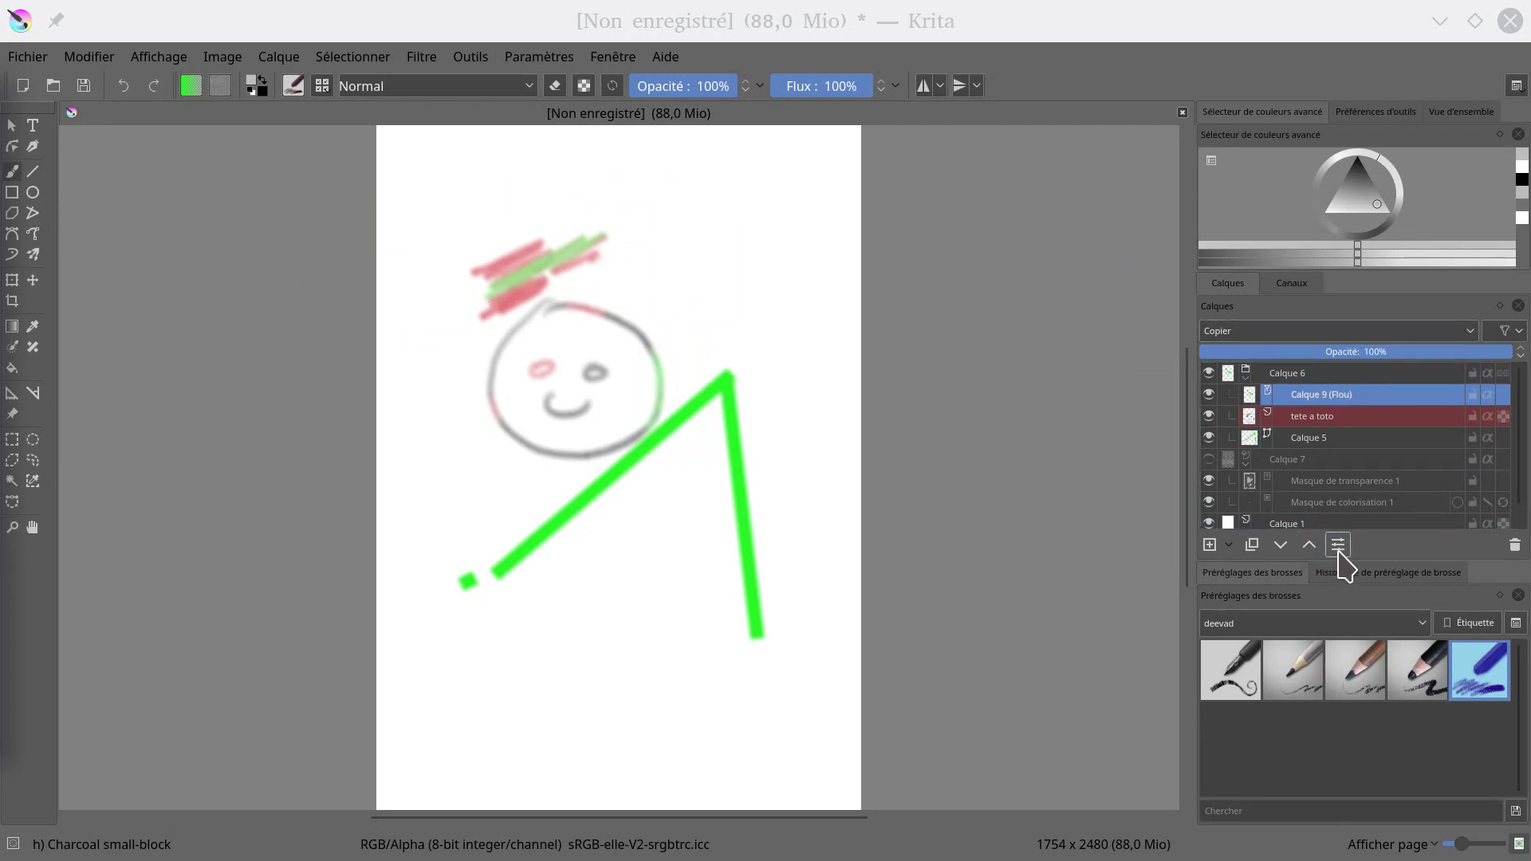
# - Open the properties of Calque 9 (Flou), examine its blur settings and shape options, and close them without changes
pyautogui.click(1356, 399)
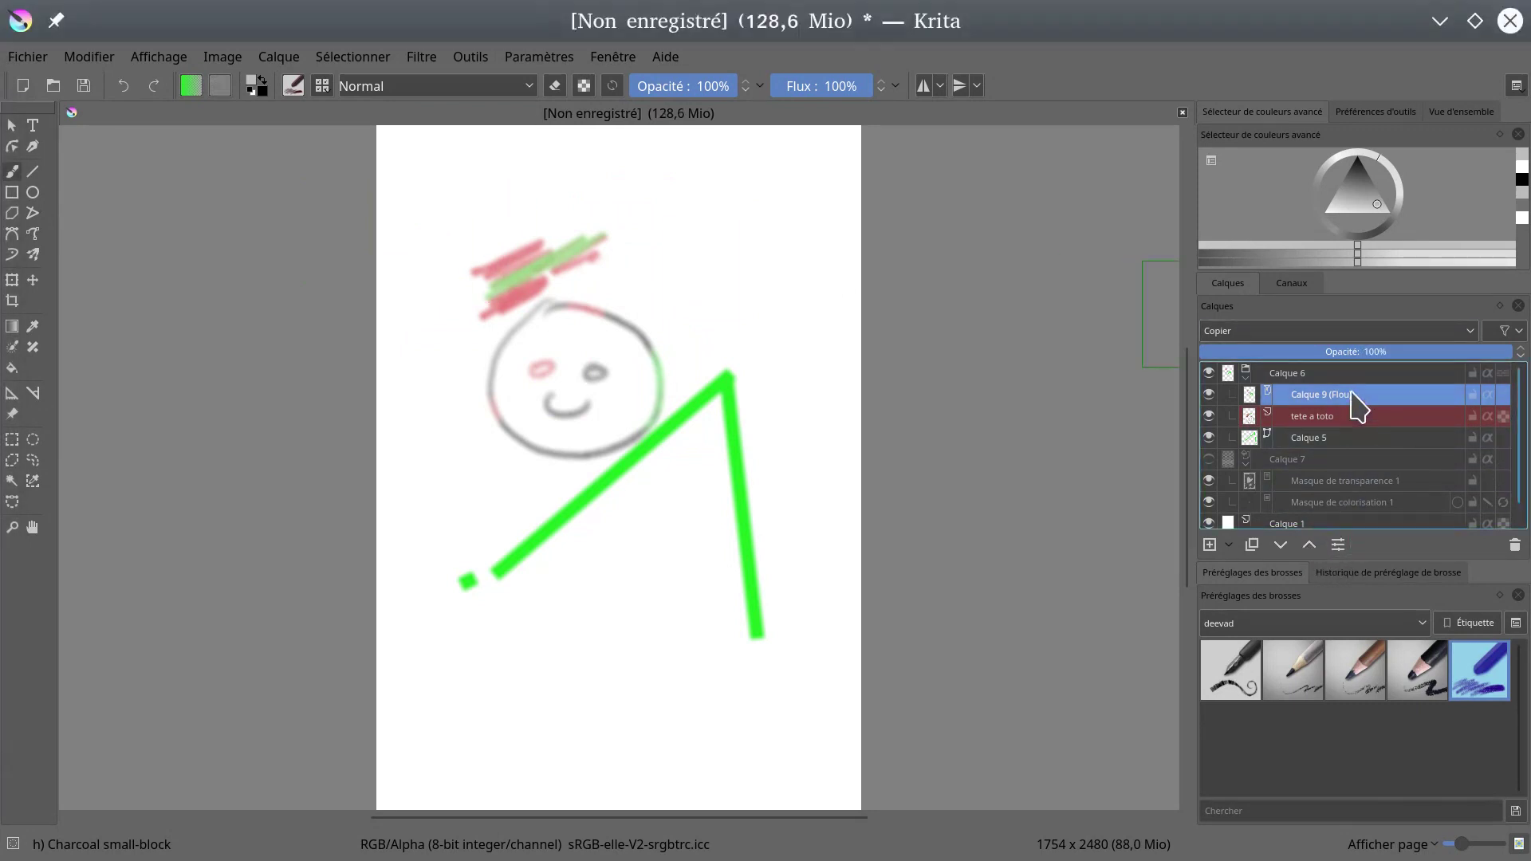
pyautogui.click(1338, 546)
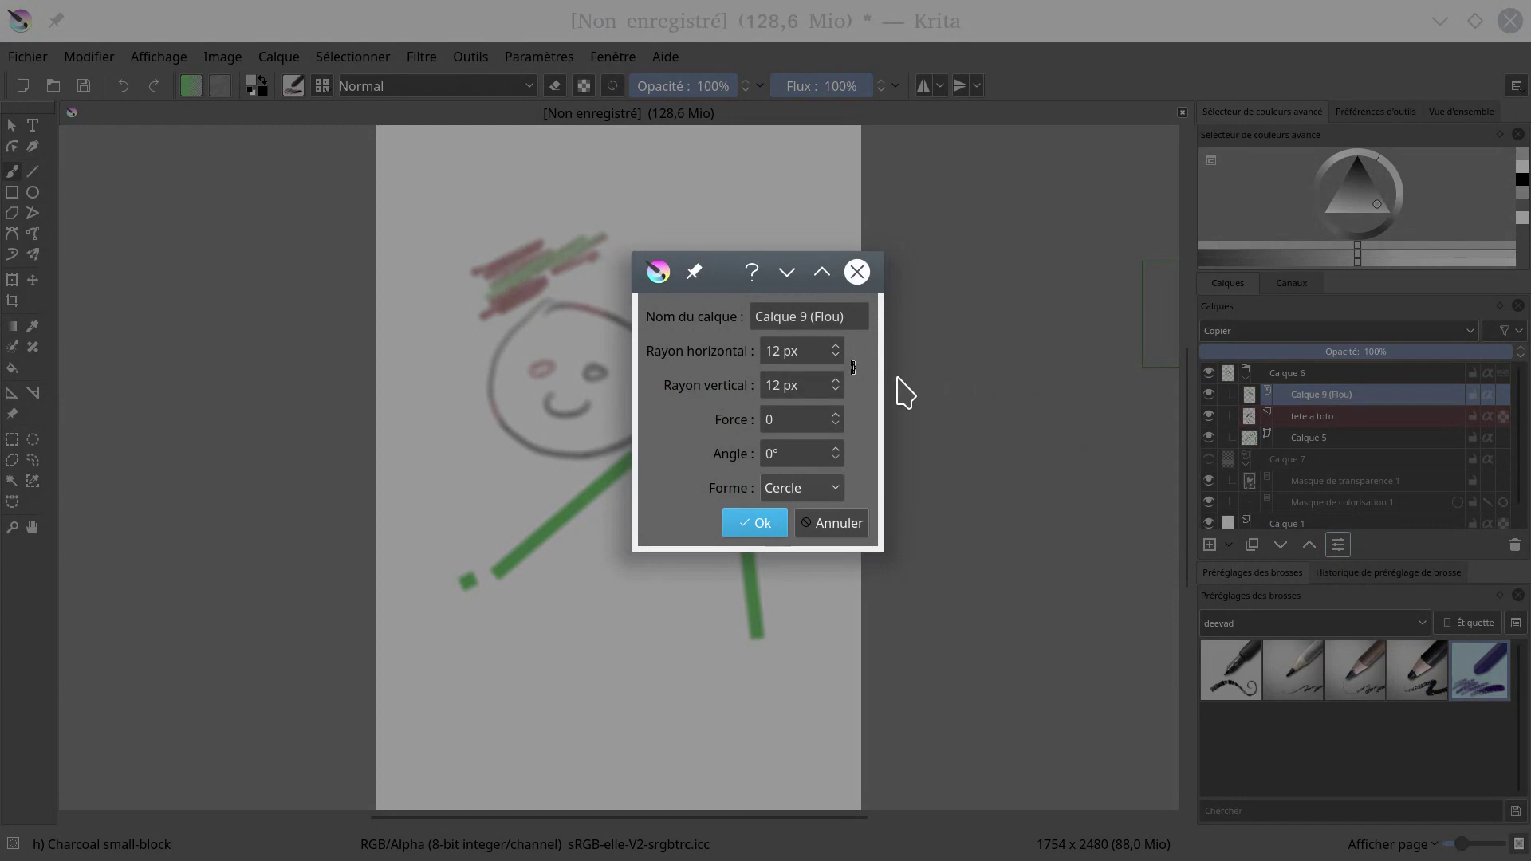
pyautogui.moveTo(878, 386); pyautogui.dragTo(1018, 388)
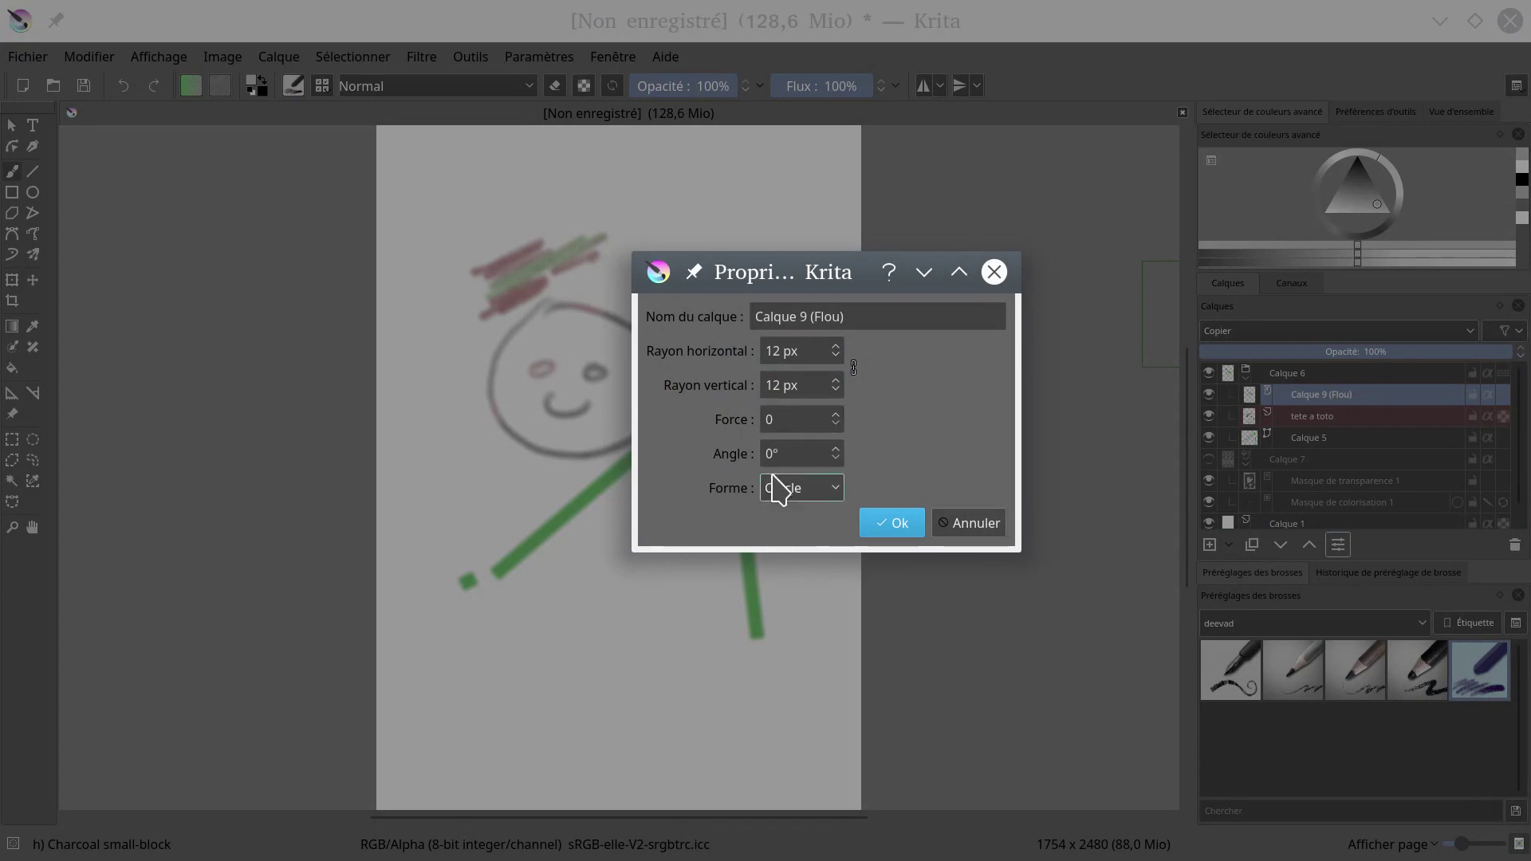
pyautogui.click(832, 486)
pyautogui.click(833, 488)
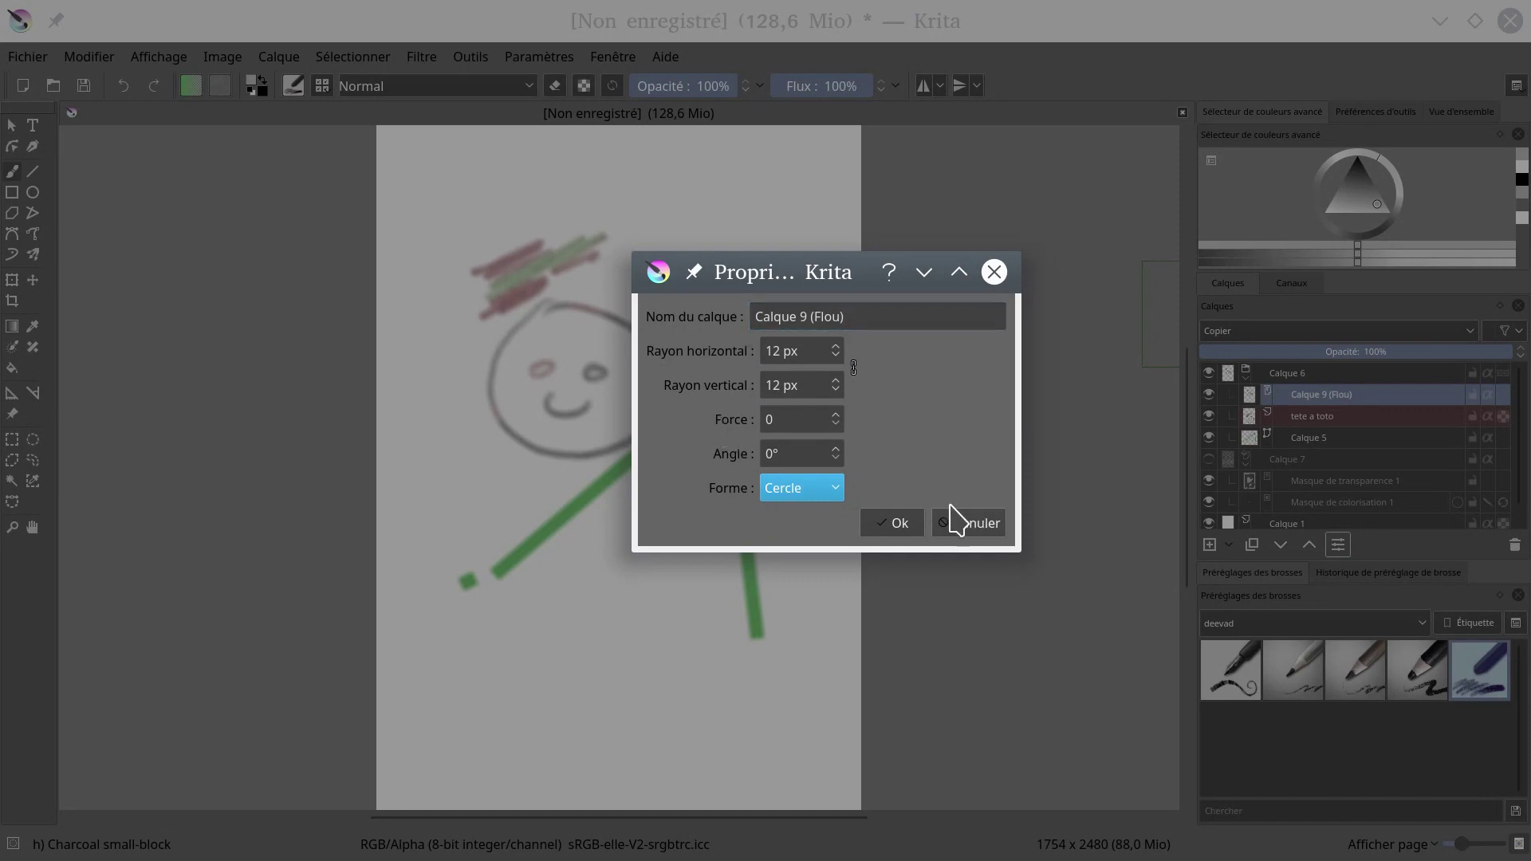
pyautogui.click(960, 530)
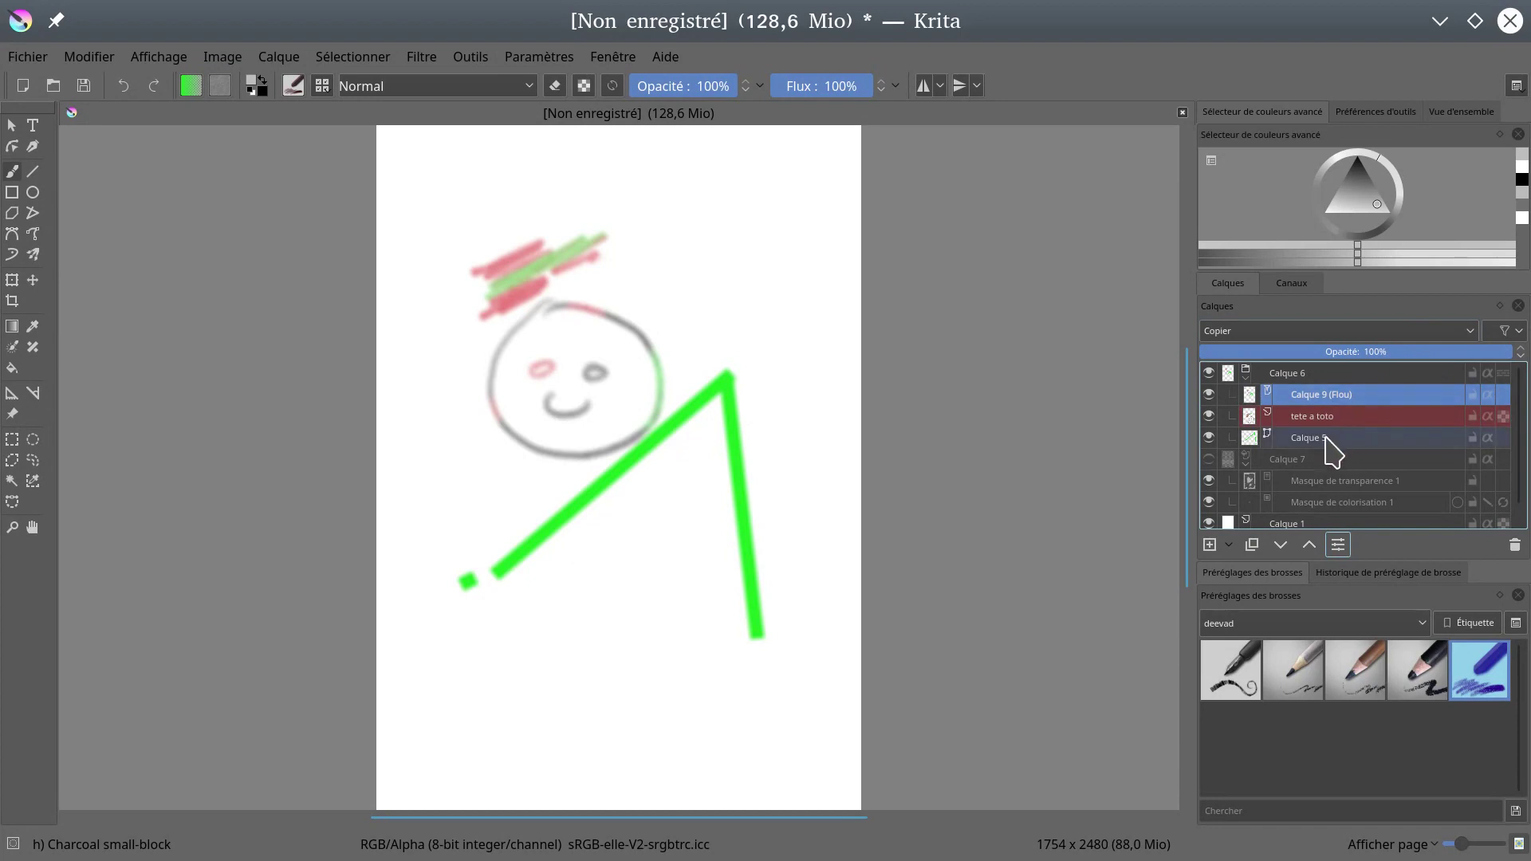
# - Select Calque 5, Calque 9 (Flou) and tete a toto in turn to examine which layers the blur filter covers
pyautogui.moveTo(1316, 440)
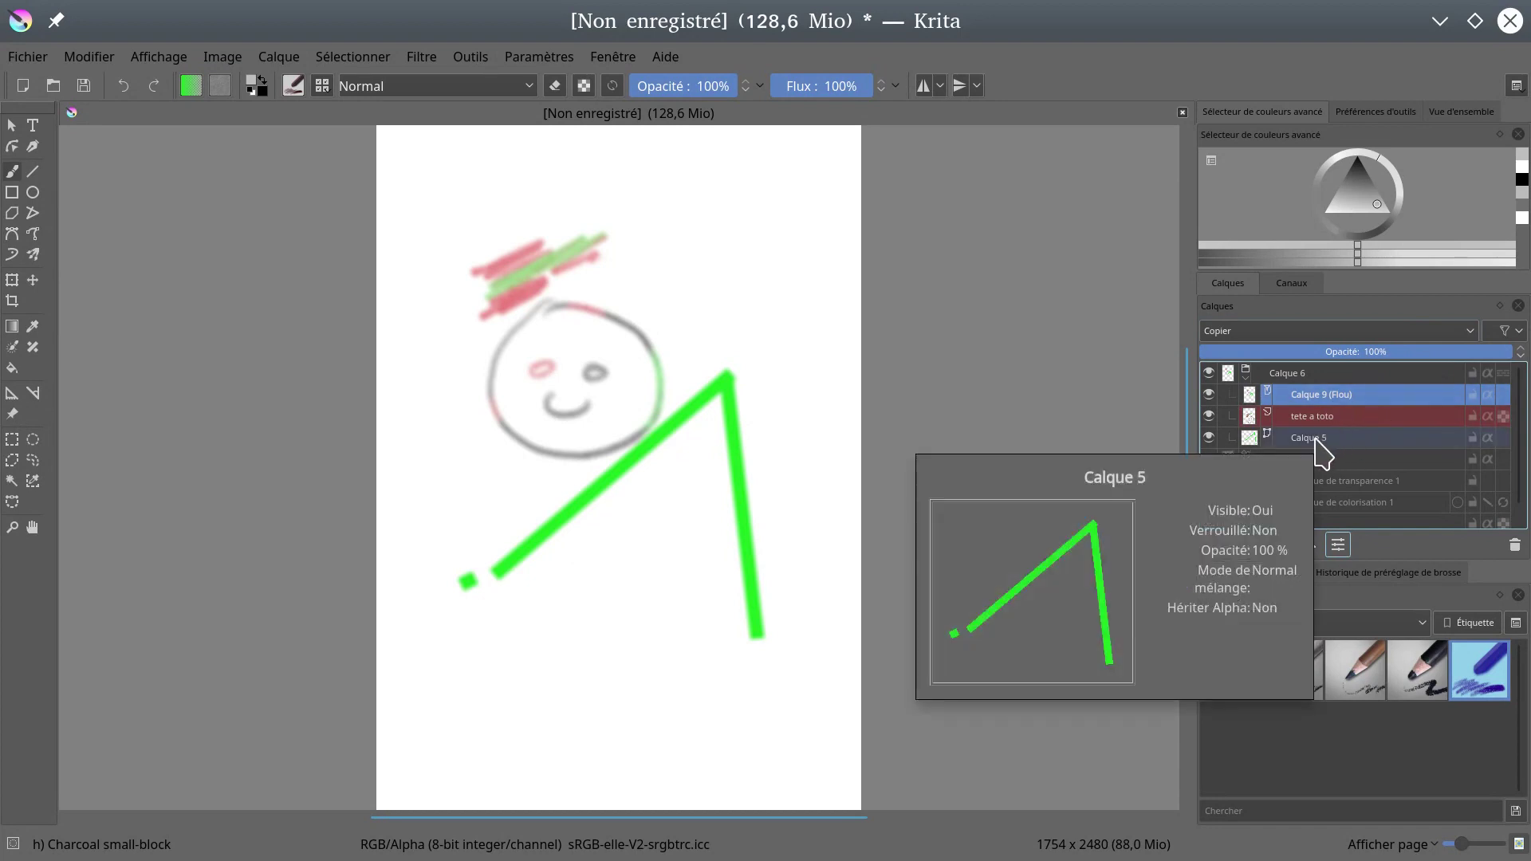
pyautogui.click(1316, 441)
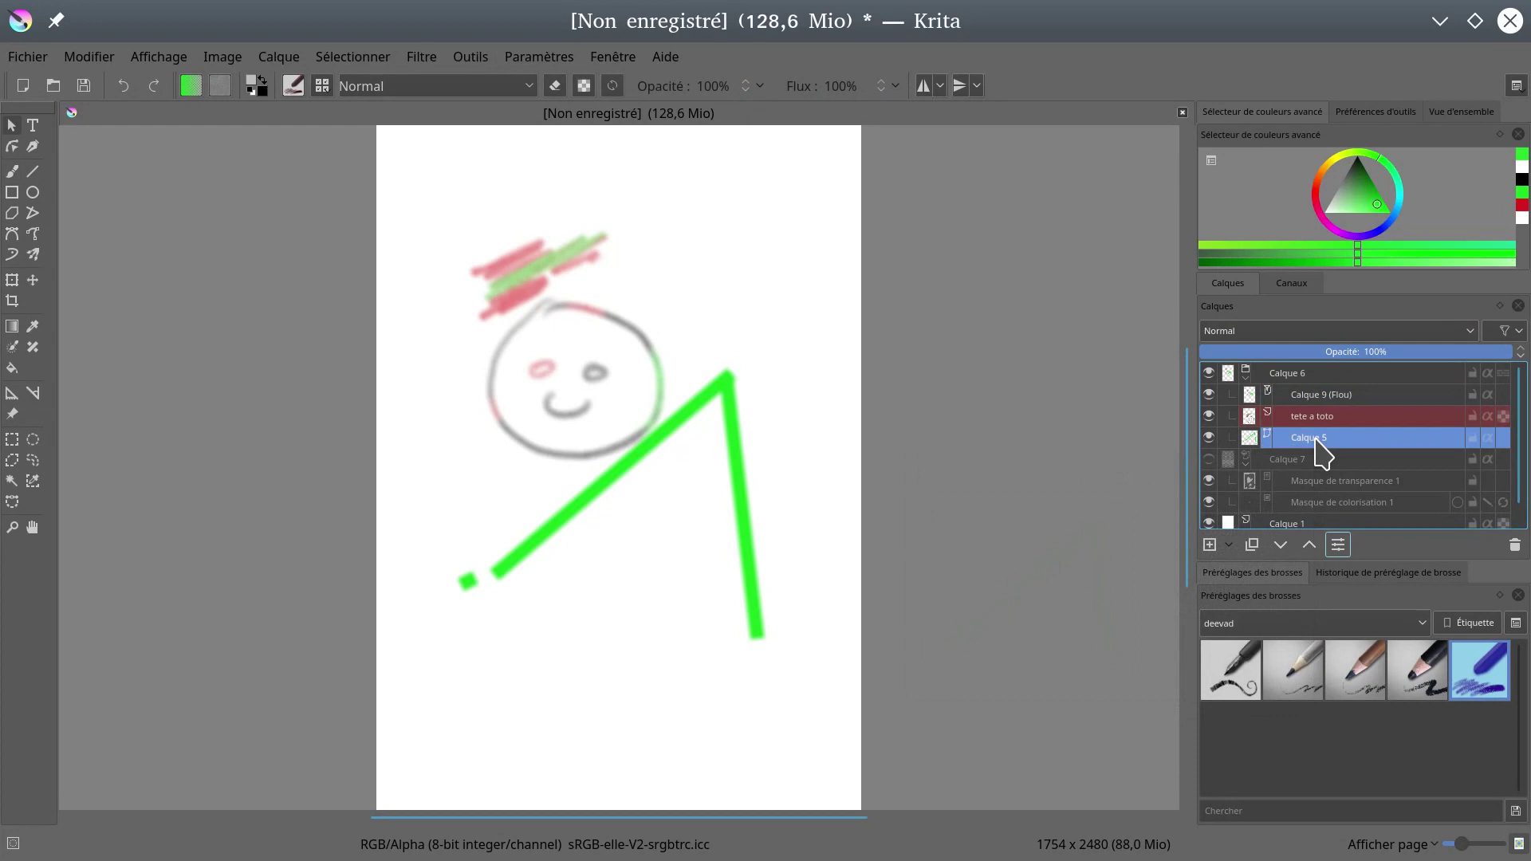
pyautogui.click(1322, 397)
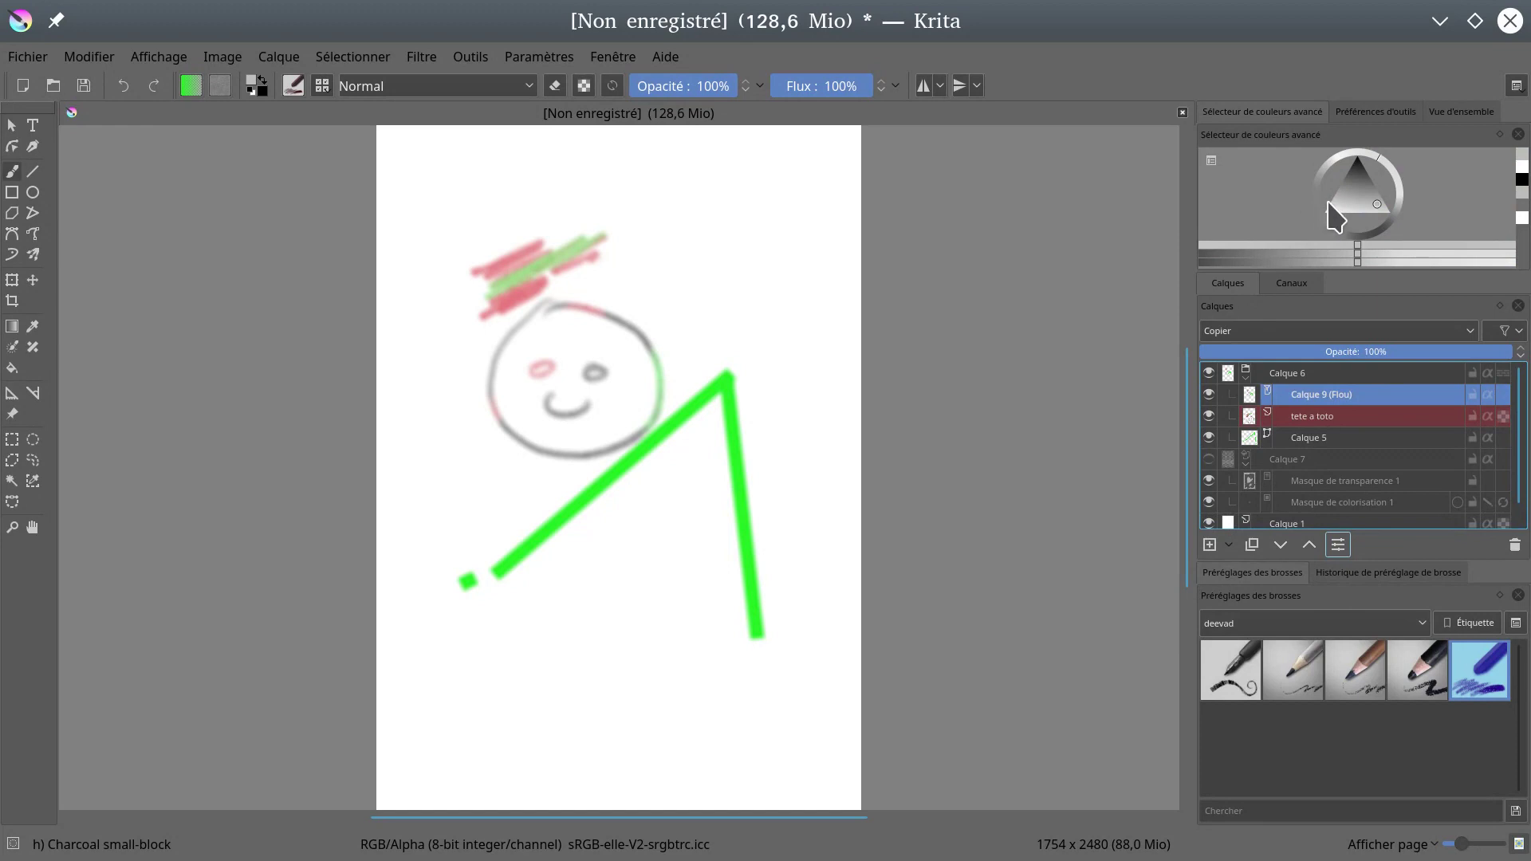
pyautogui.click(1328, 416)
pyautogui.click(1330, 437)
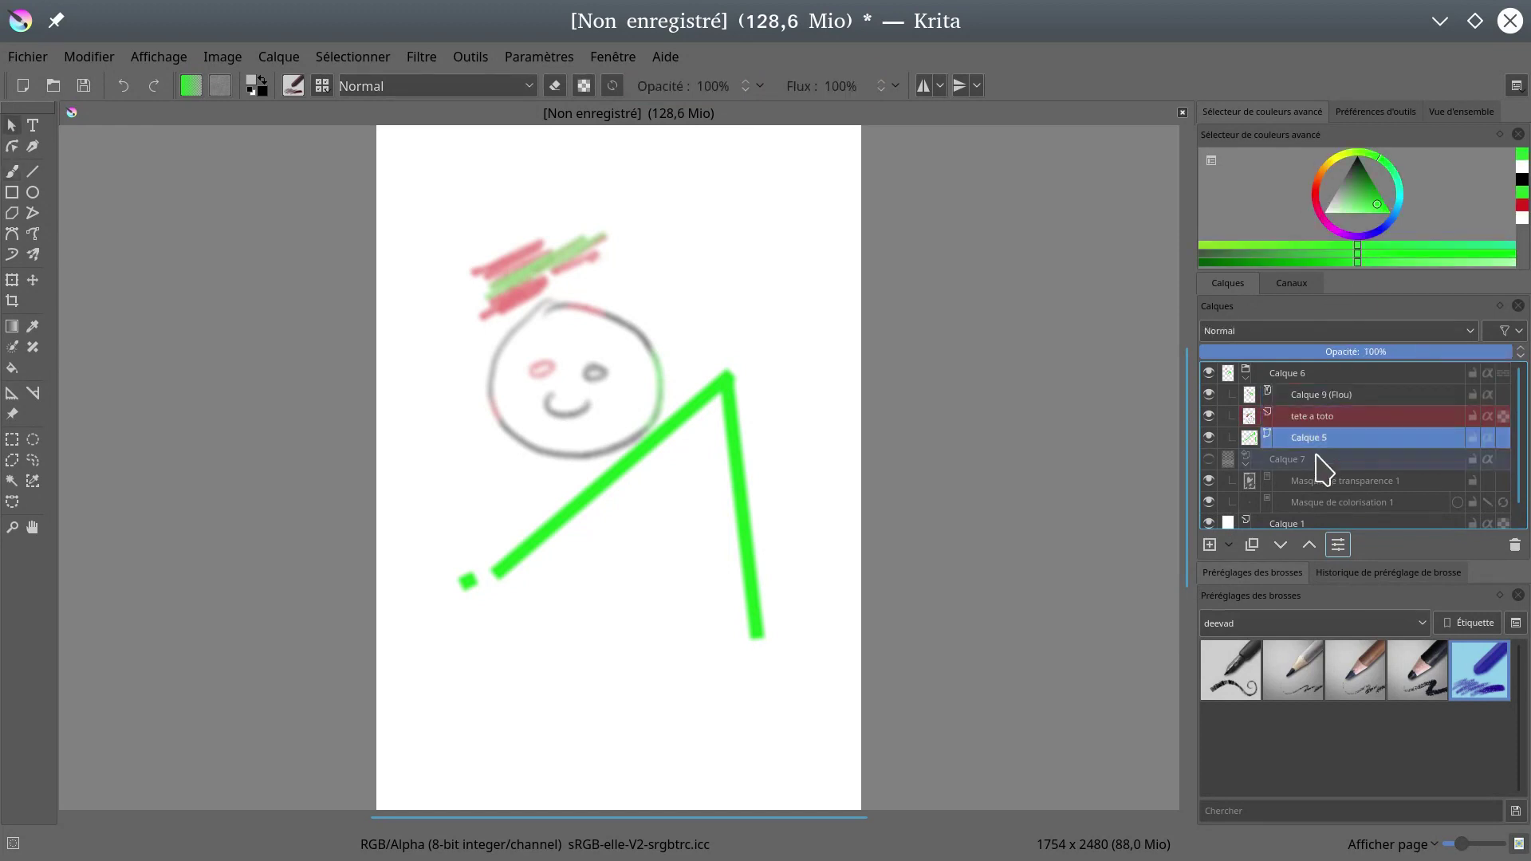
pyautogui.click(1320, 481)
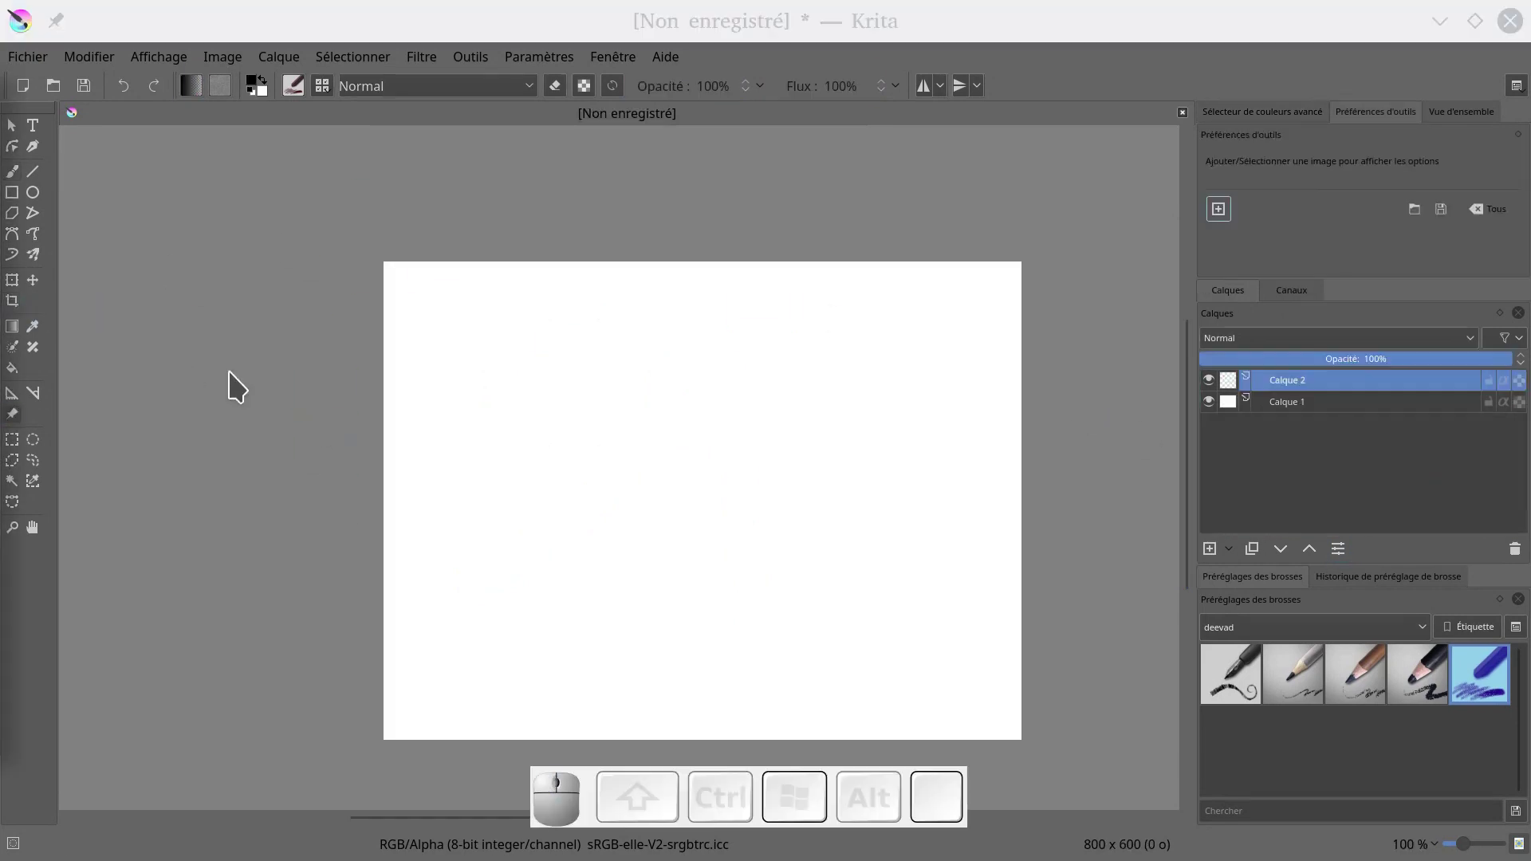
# - Add croquis.png from the tuto004 références folder as a reference image
pyautogui.click(12, 414)
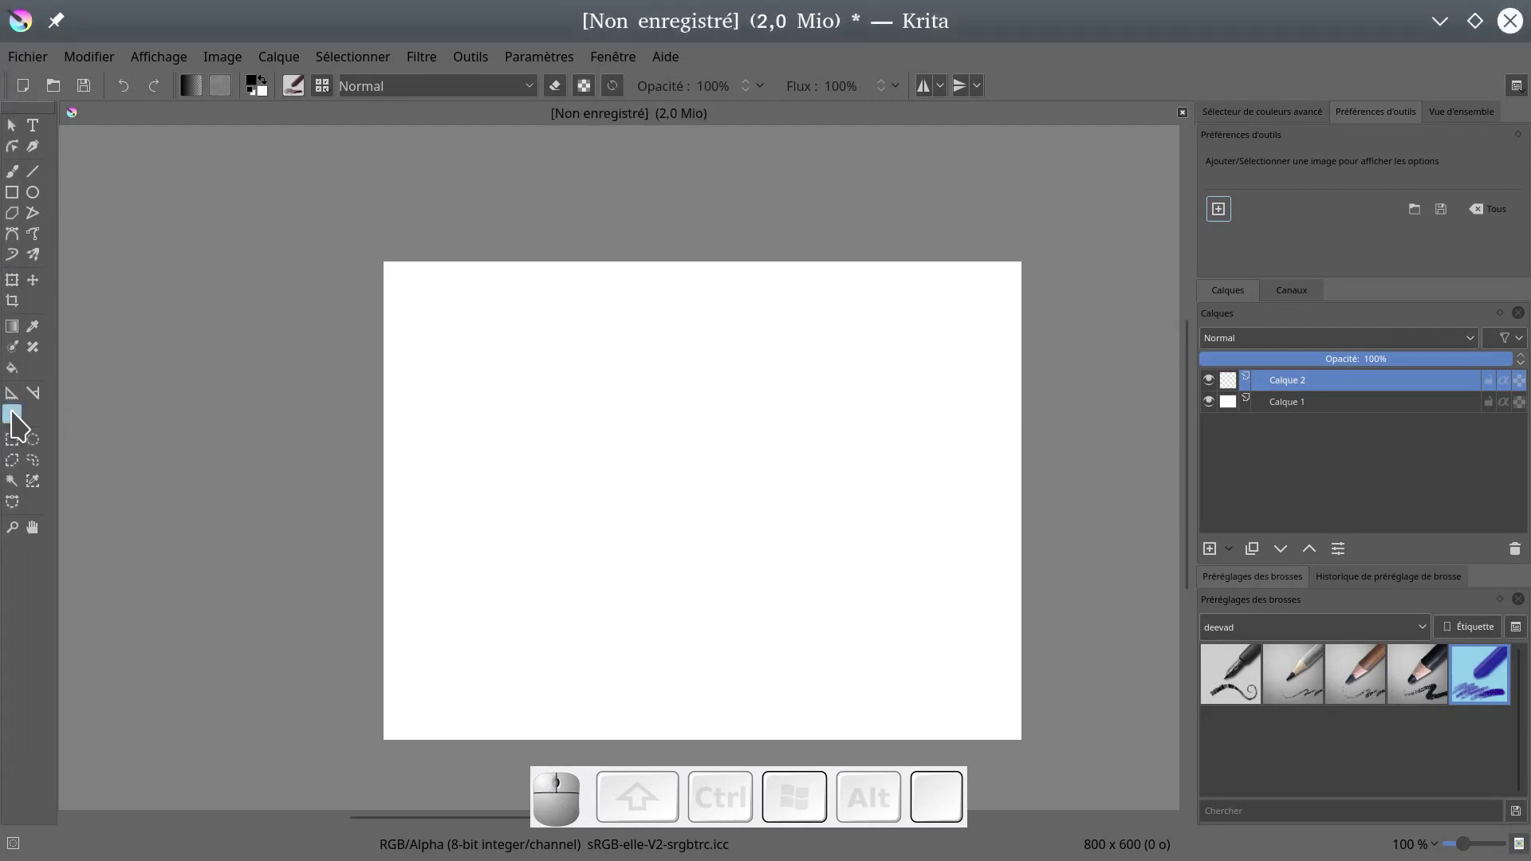
pyautogui.click(1224, 212)
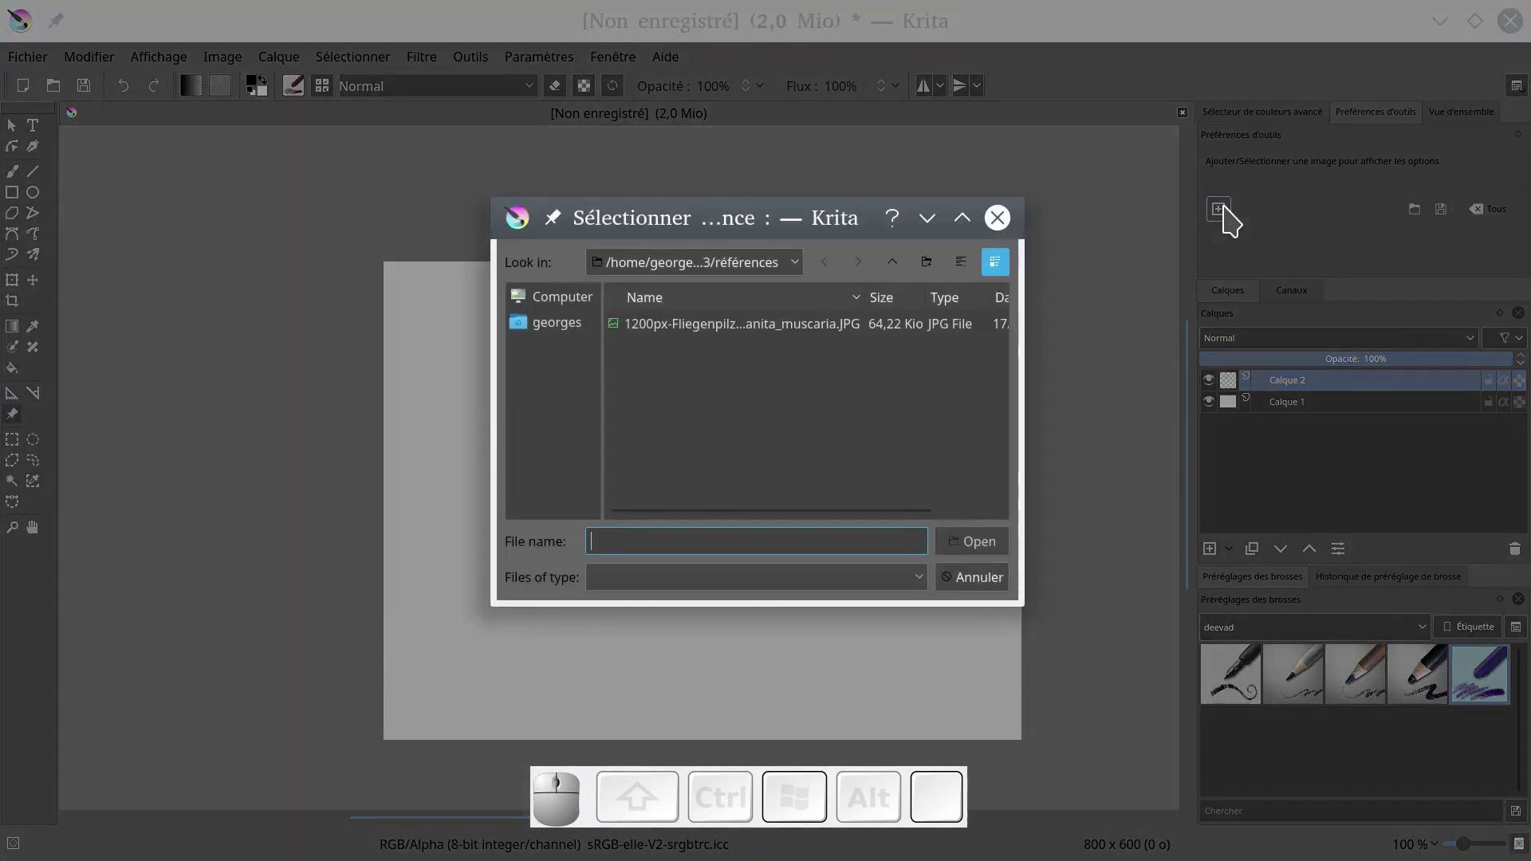
pyautogui.click(551, 327)
pyautogui.doubleClick(643, 327)
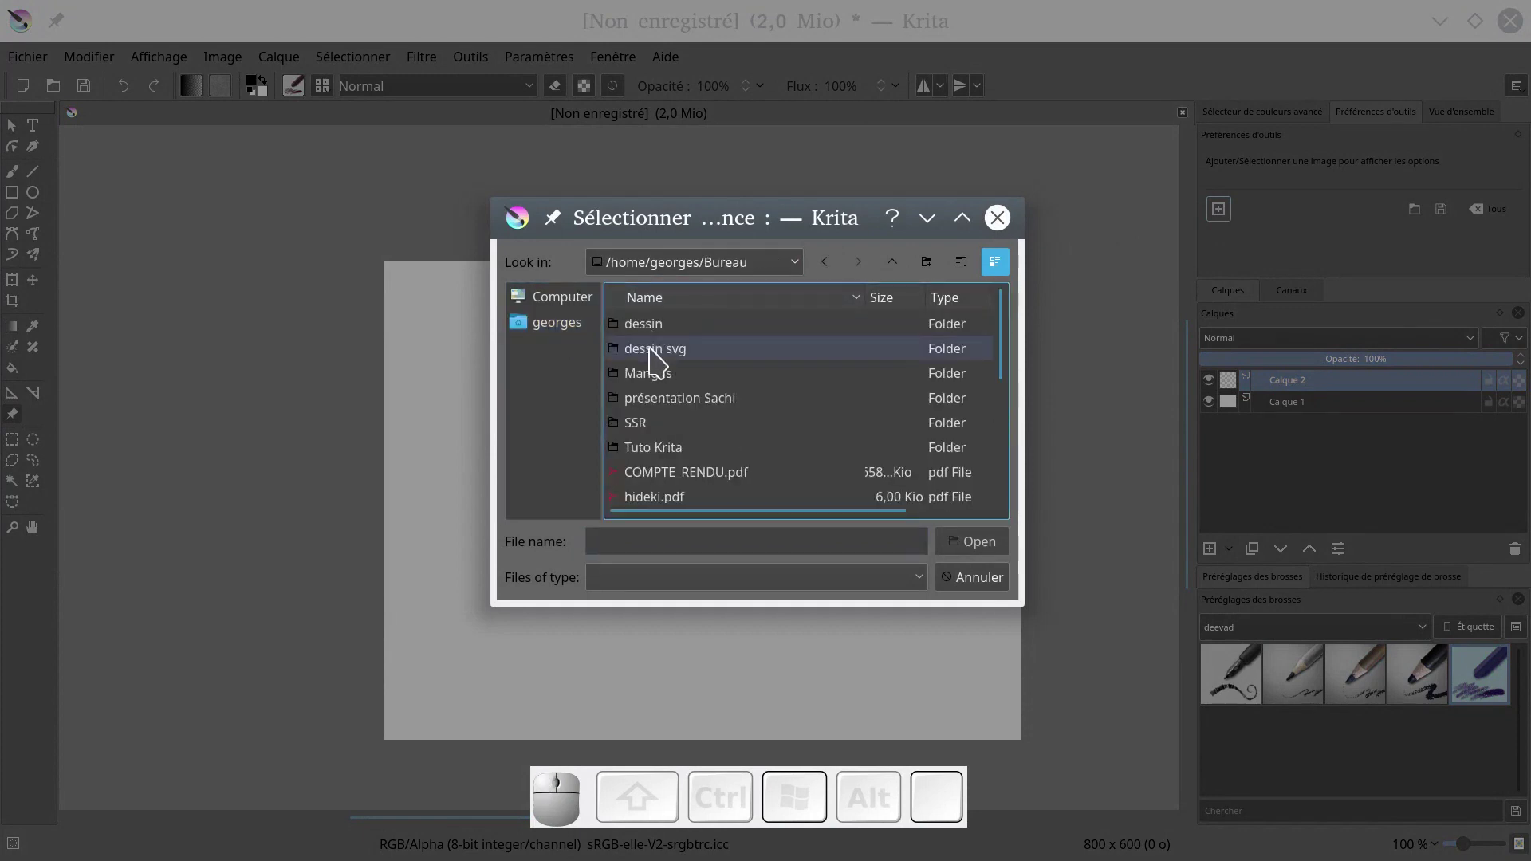
pyautogui.doubleClick(659, 451)
pyautogui.doubleClick(658, 448)
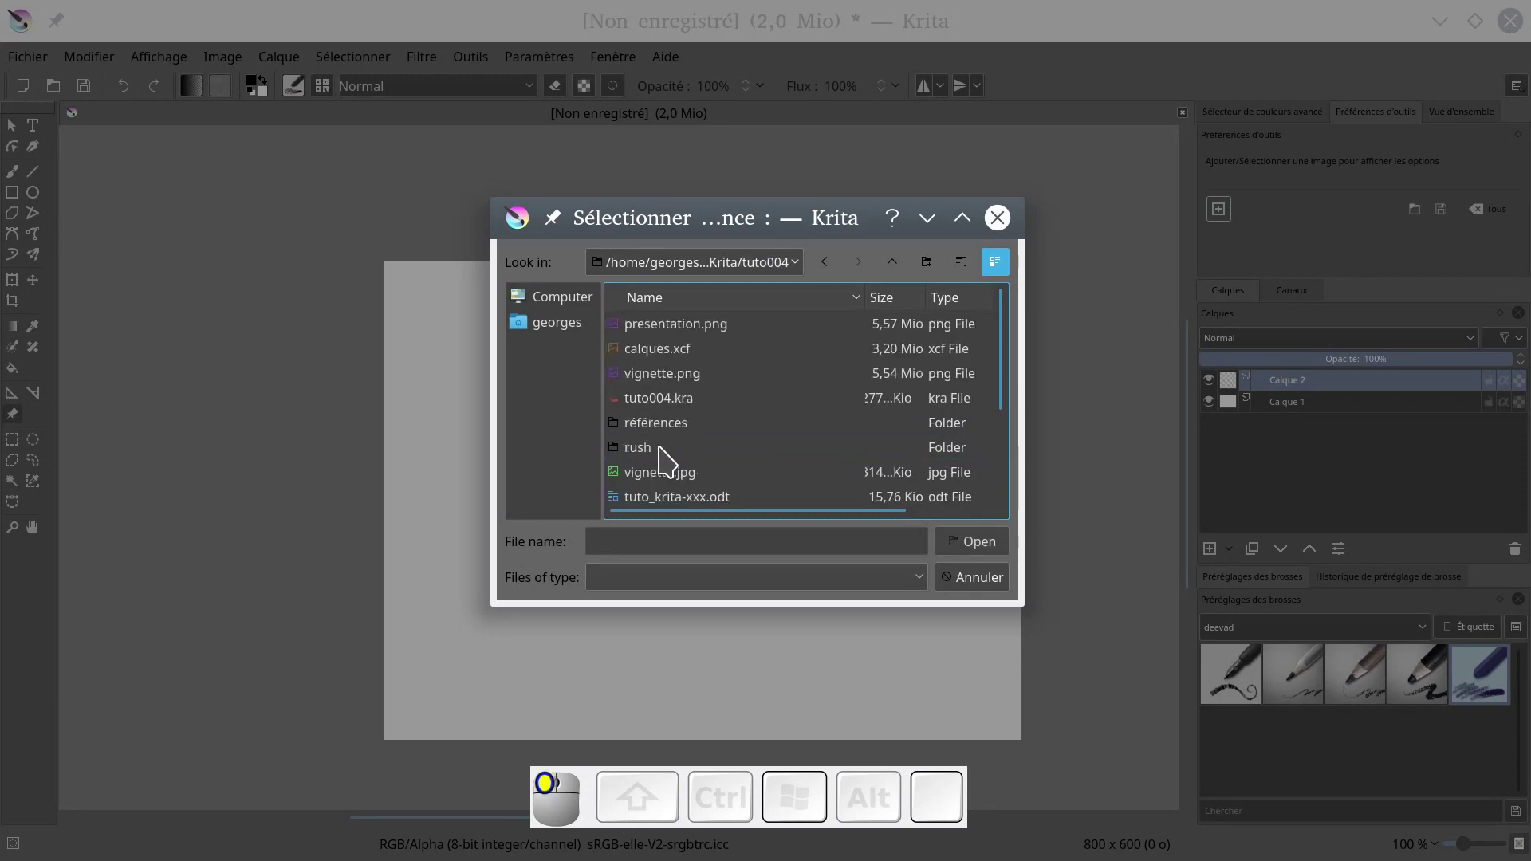
pyautogui.doubleClick(671, 350)
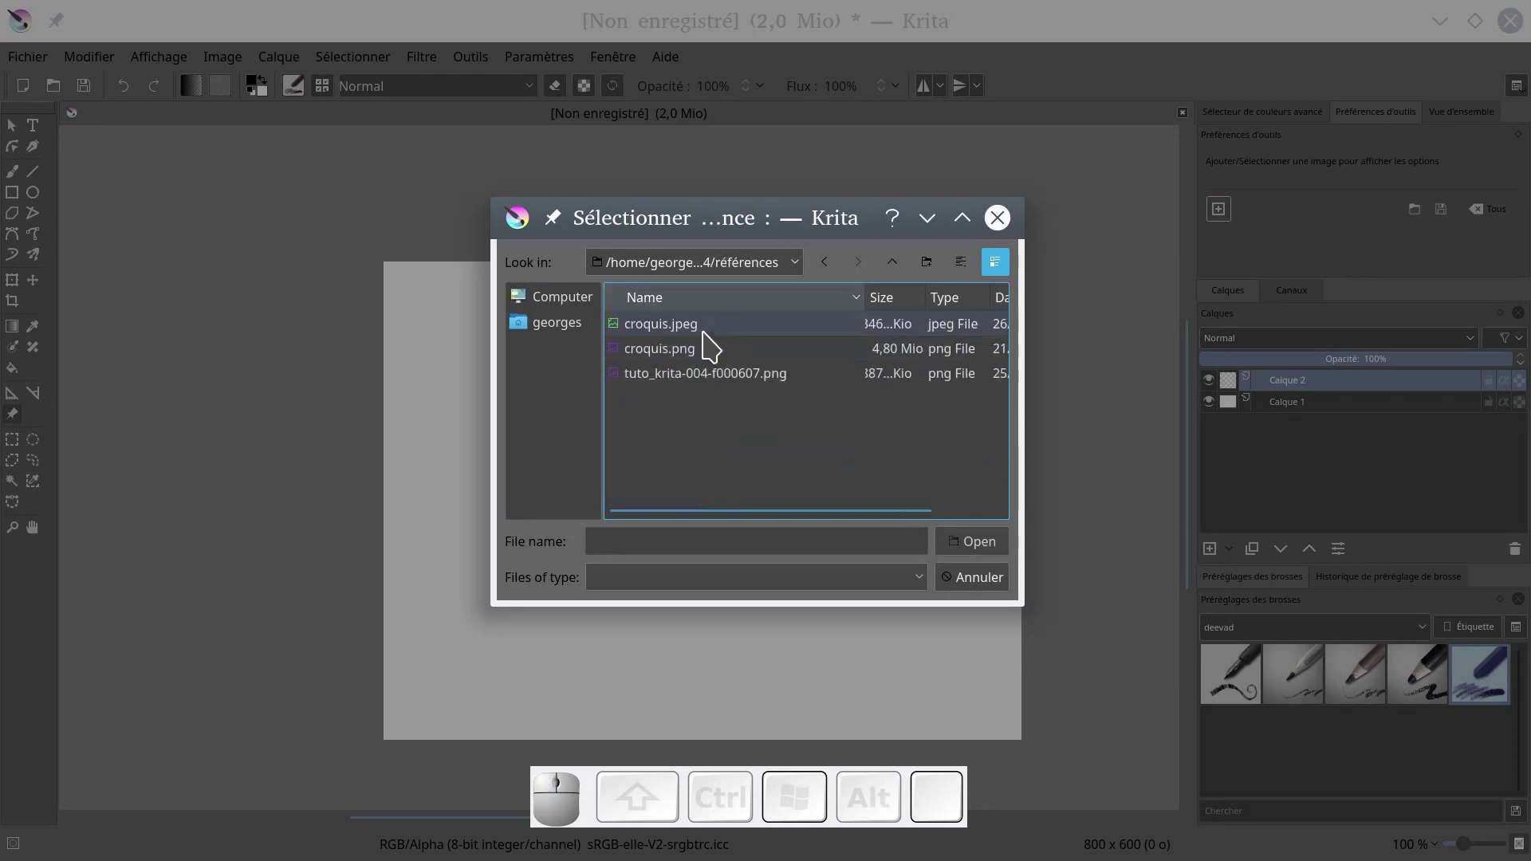
pyautogui.doubleClick(673, 351)
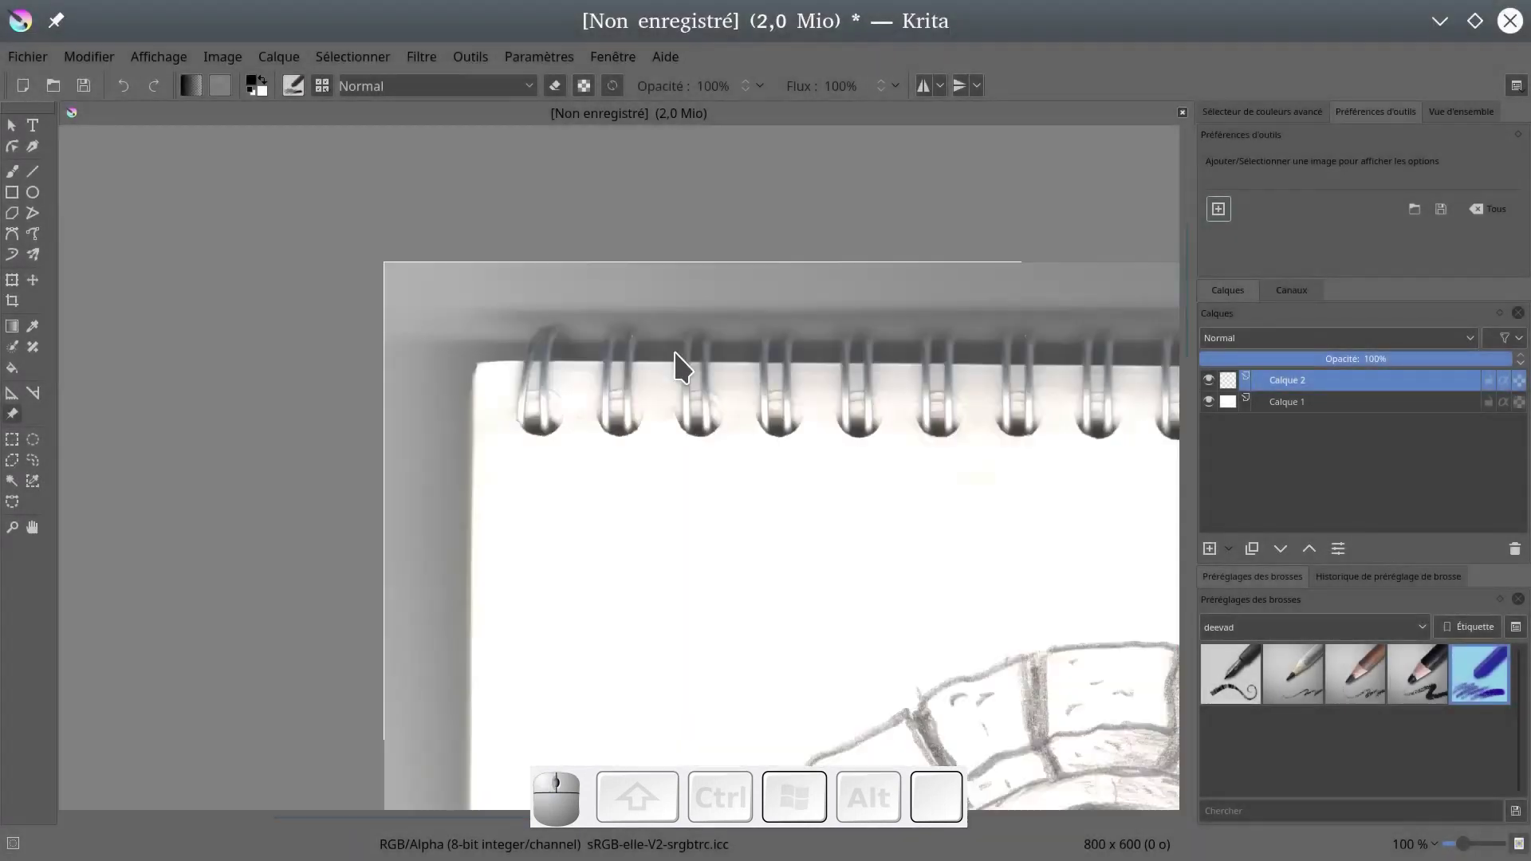
# - Move the door sketch reference image off the canvas, scale it down, and place it beside the canvas's left edge
pyautogui.scroll(-4, 825, 383)
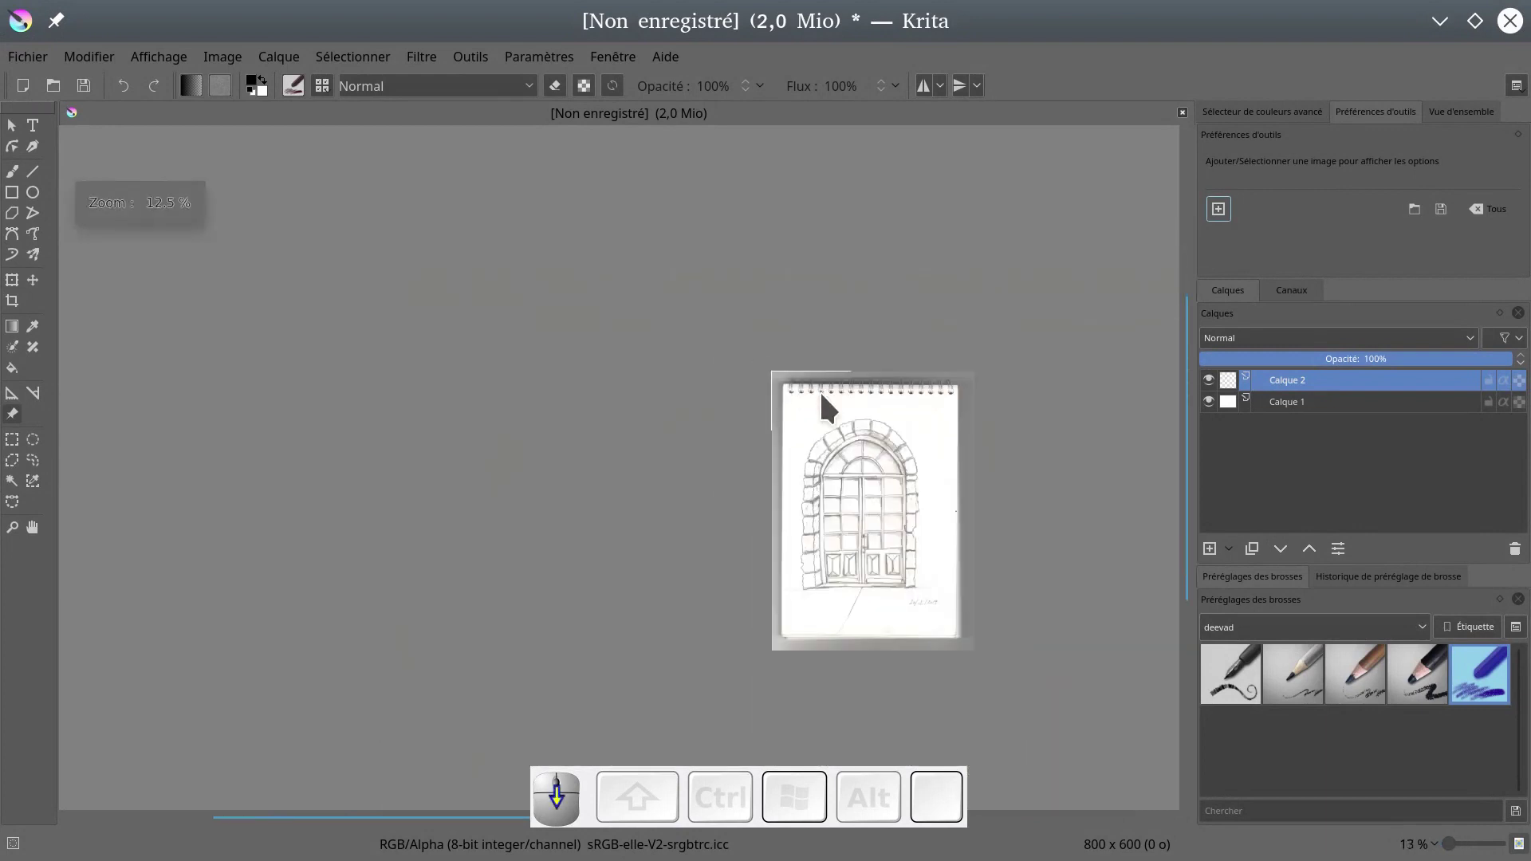
pyautogui.scroll(3, 869, 431)
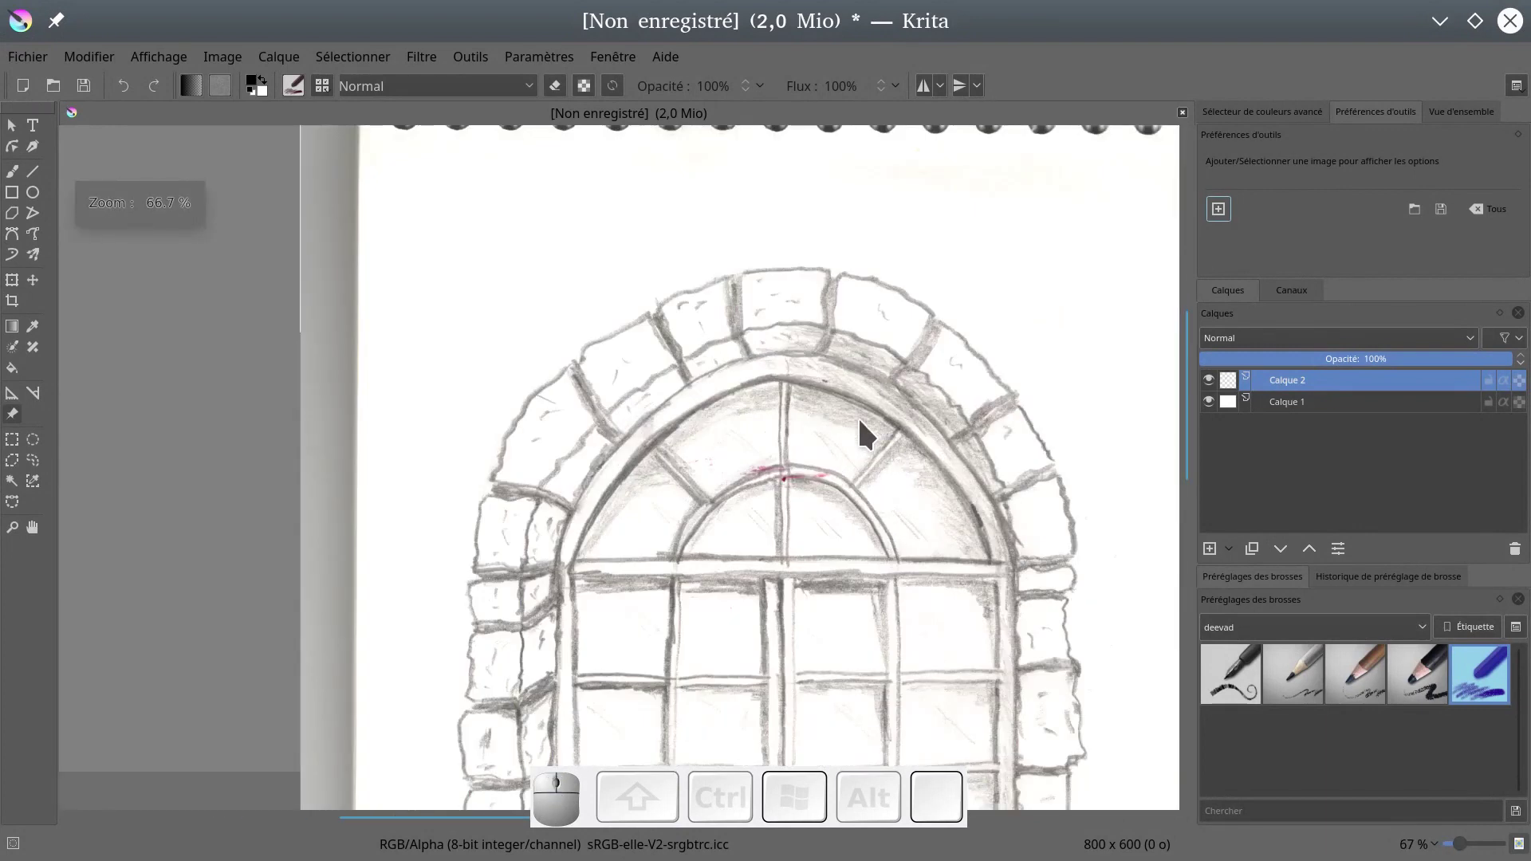
pyautogui.scroll(-3, 858, 415)
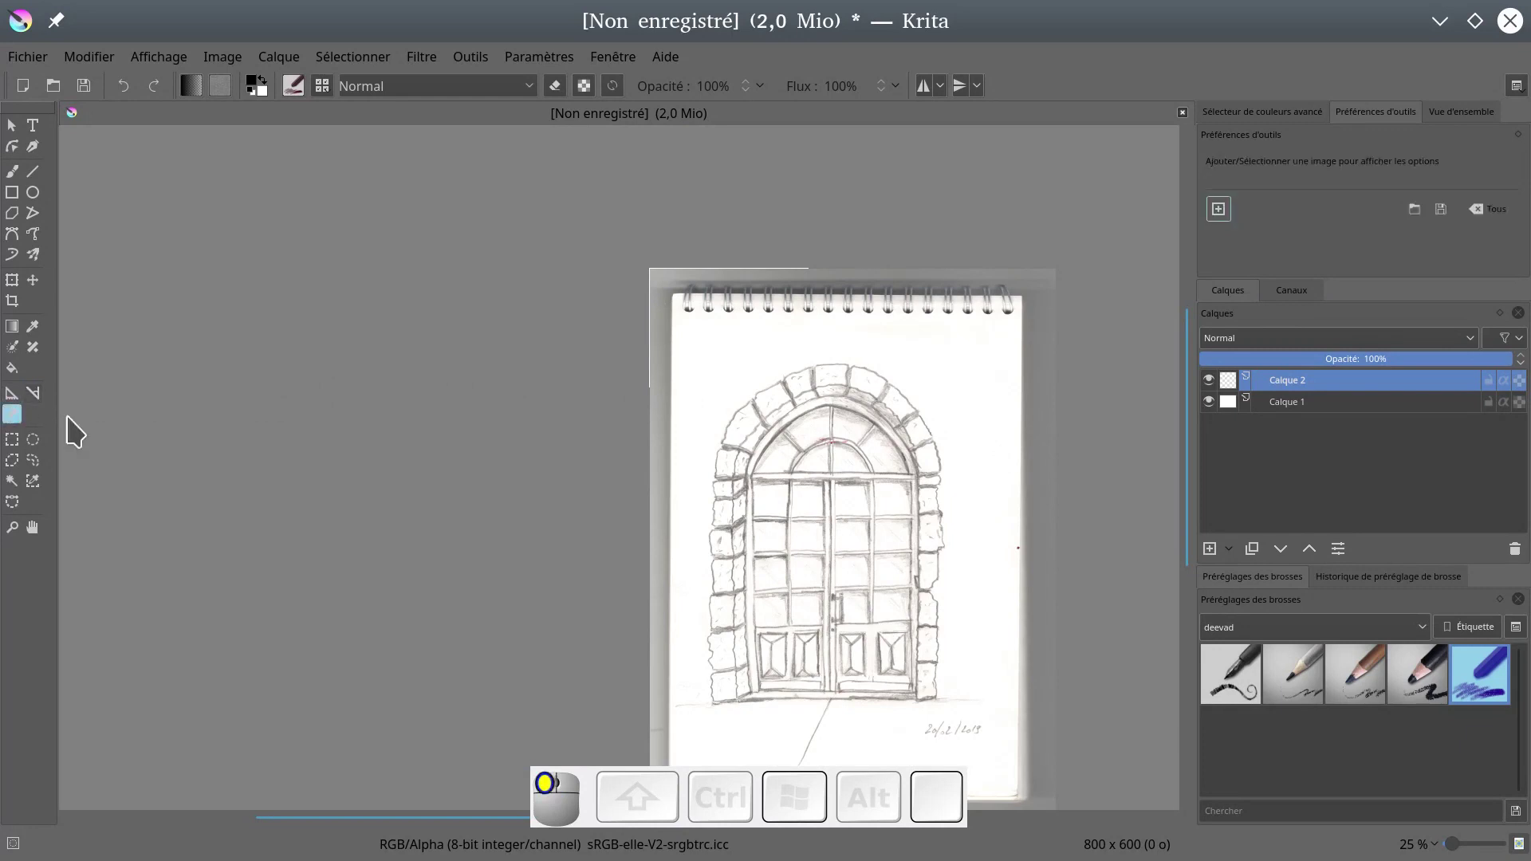
pyautogui.click(761, 476)
pyautogui.moveTo(819, 490); pyautogui.dragTo(366, 330)
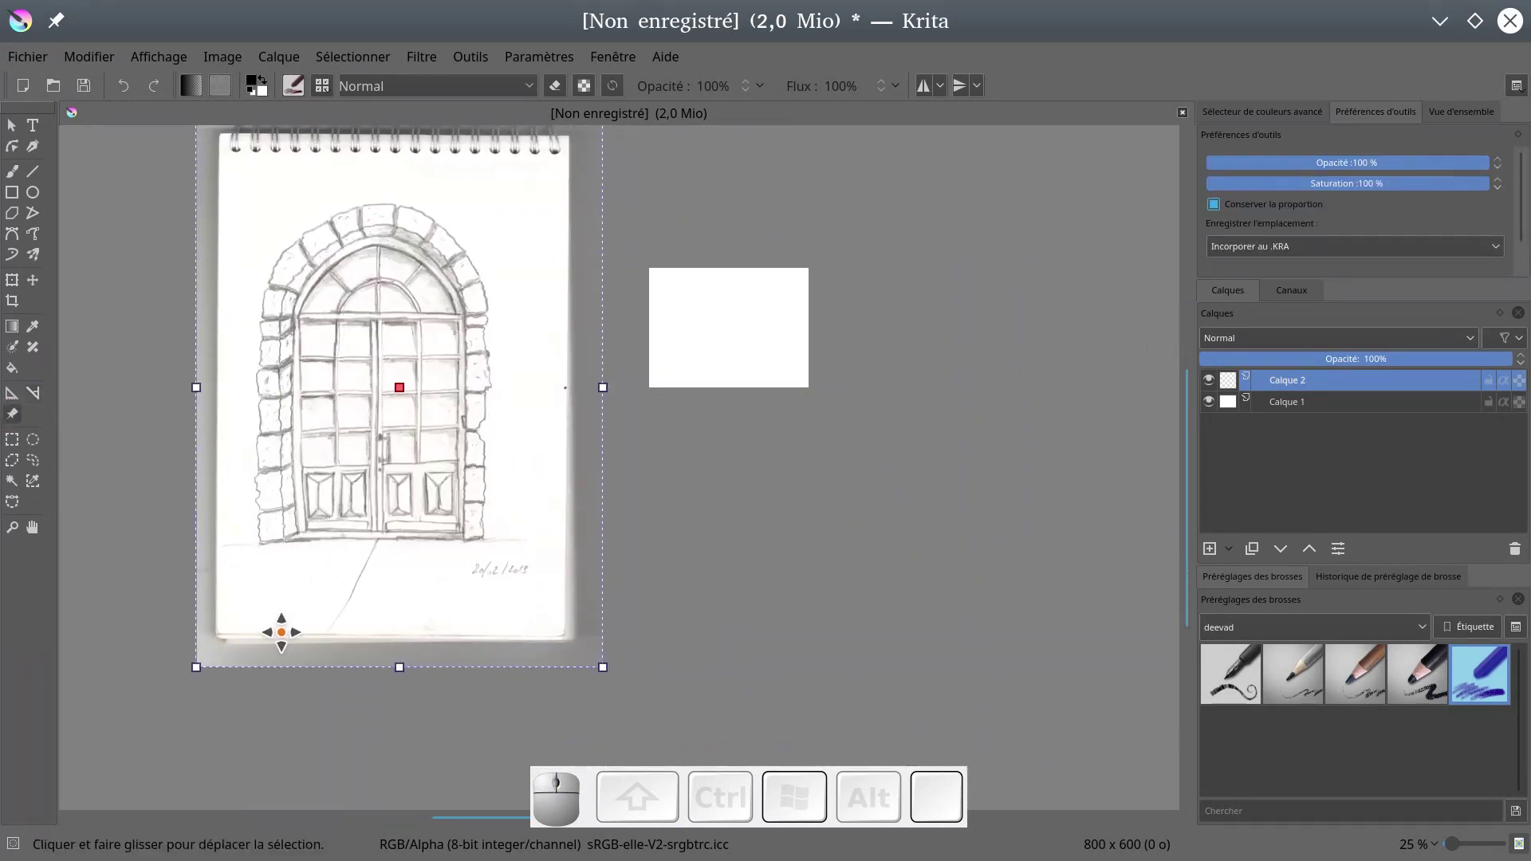
pyautogui.moveTo(196, 667); pyautogui.dragTo(503, 271)
pyautogui.moveTo(558, 172); pyautogui.dragTo(587, 323)
pyautogui.moveTo(544, 392); pyautogui.dragTo(552, 392)
pyautogui.scroll(2, 615, 471)
pyautogui.scroll(1, 736, 393)
pyautogui.moveTo(740, 392); pyautogui.dragTo(595, 673)
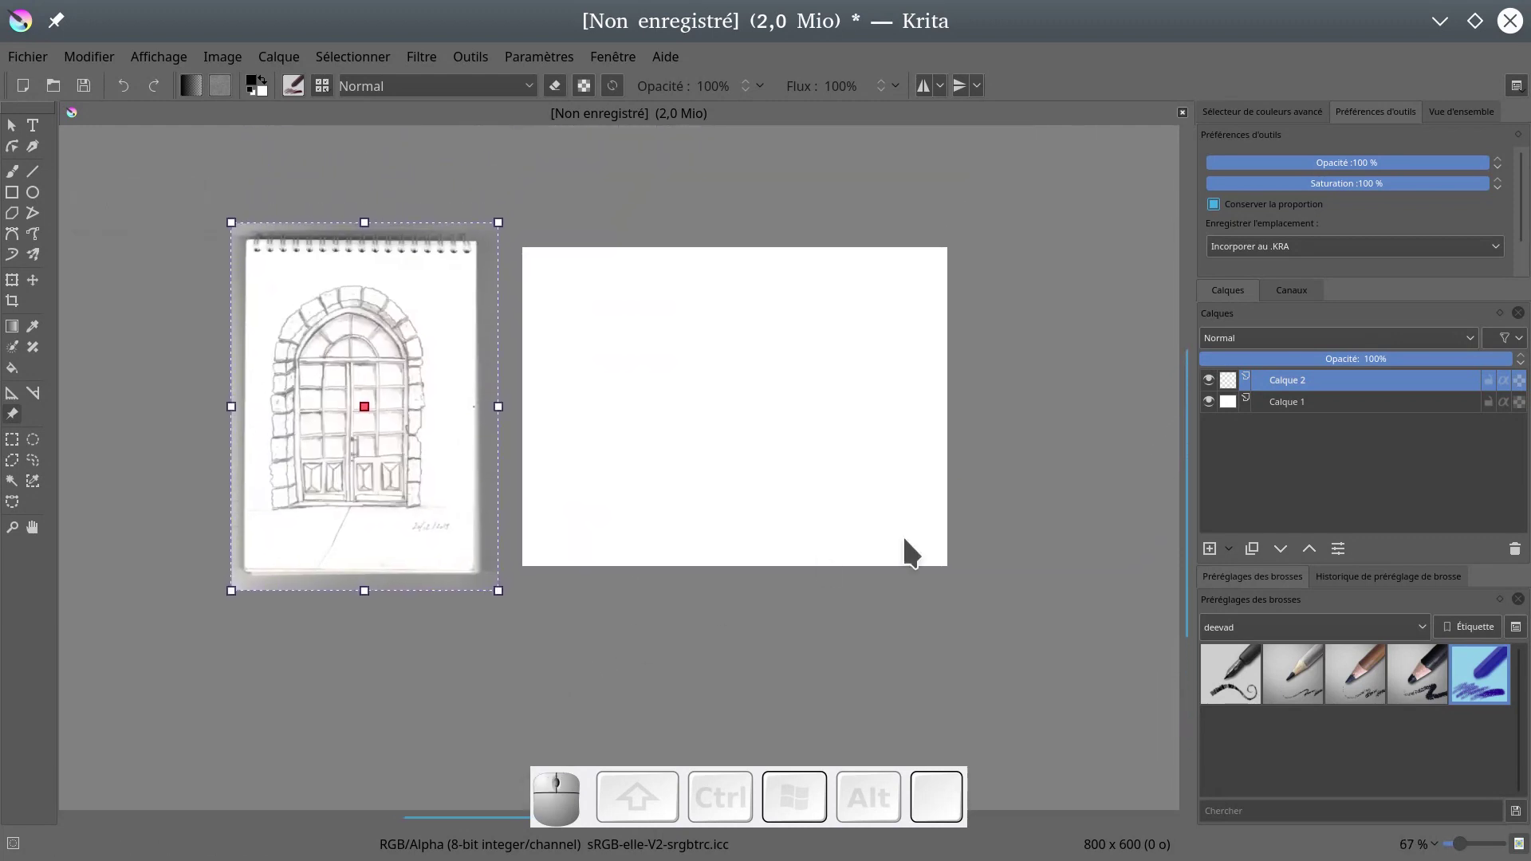
# - Create a file layer from croquis.png with the Redimensionner à la taille de l'image option, and deselect the reference image
pyautogui.click(1229, 545)
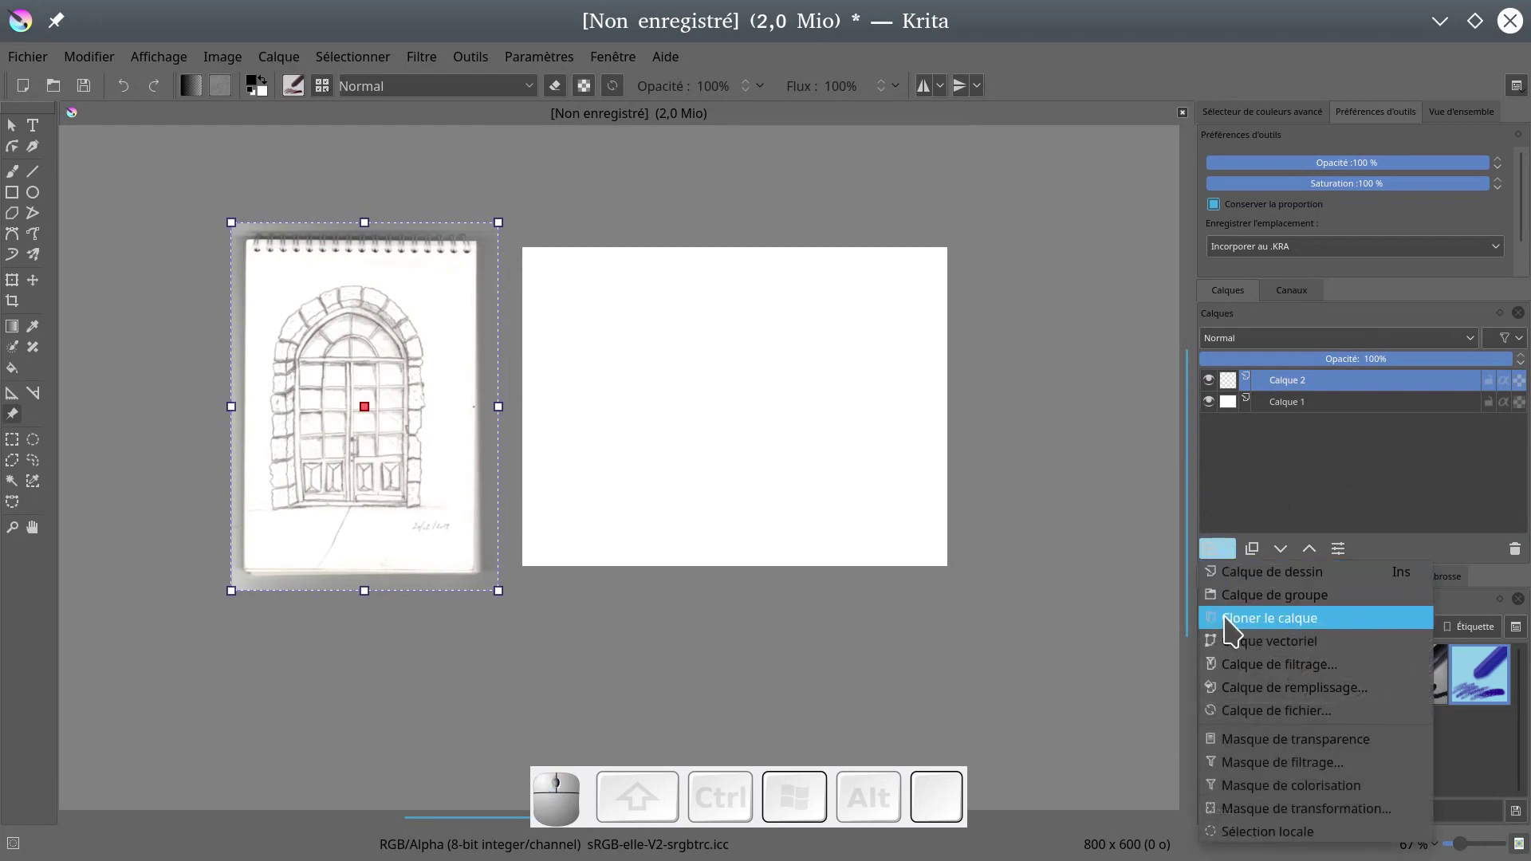
pyautogui.click(1291, 712)
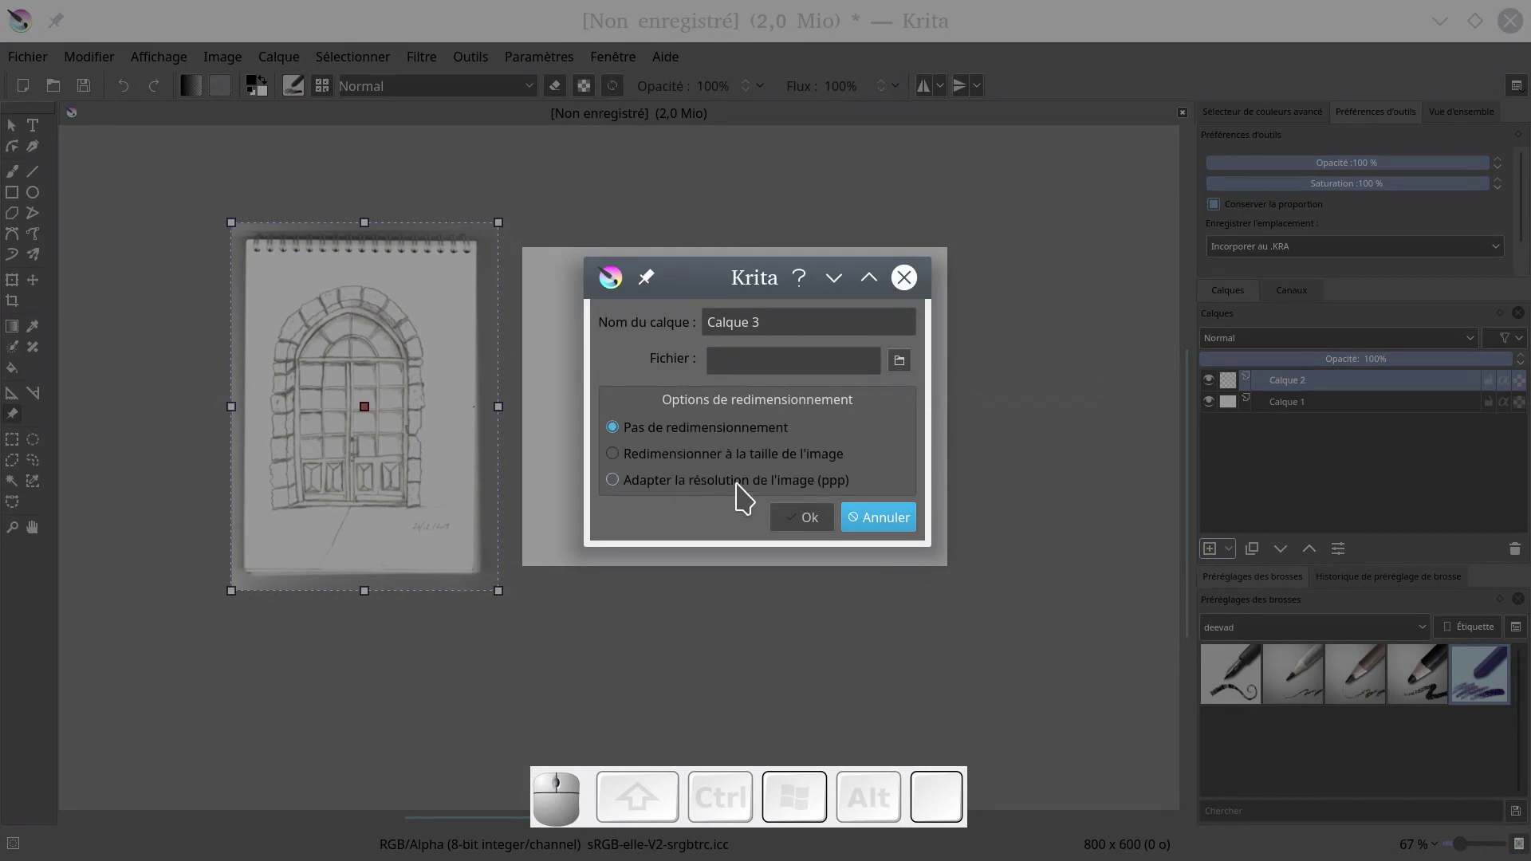
pyautogui.click(725, 455)
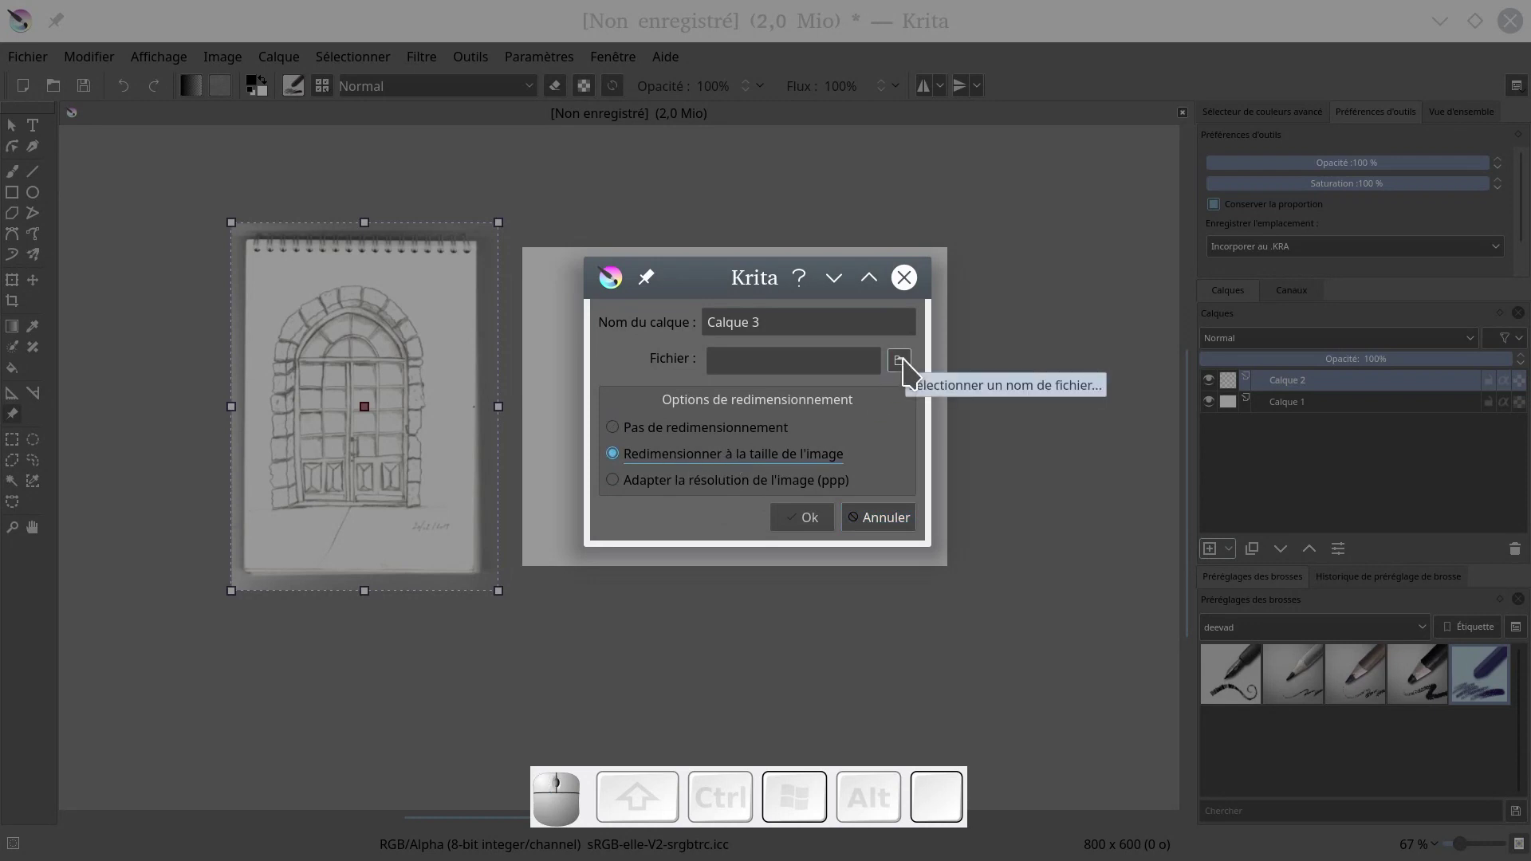
pyautogui.click(900, 361)
pyautogui.doubleClick(652, 319)
pyautogui.click(821, 524)
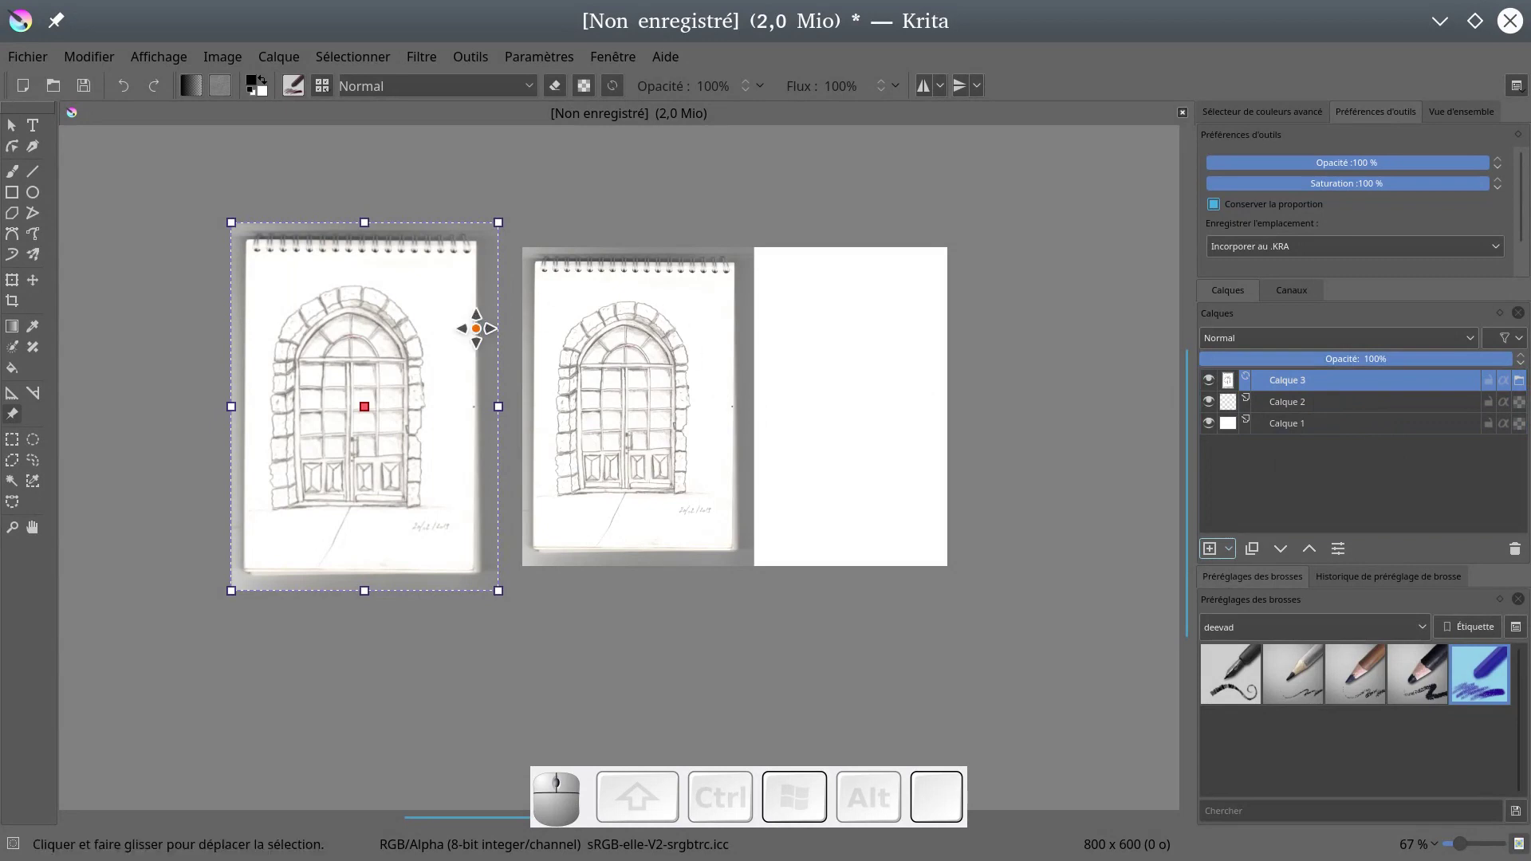
pyautogui.click(639, 360)
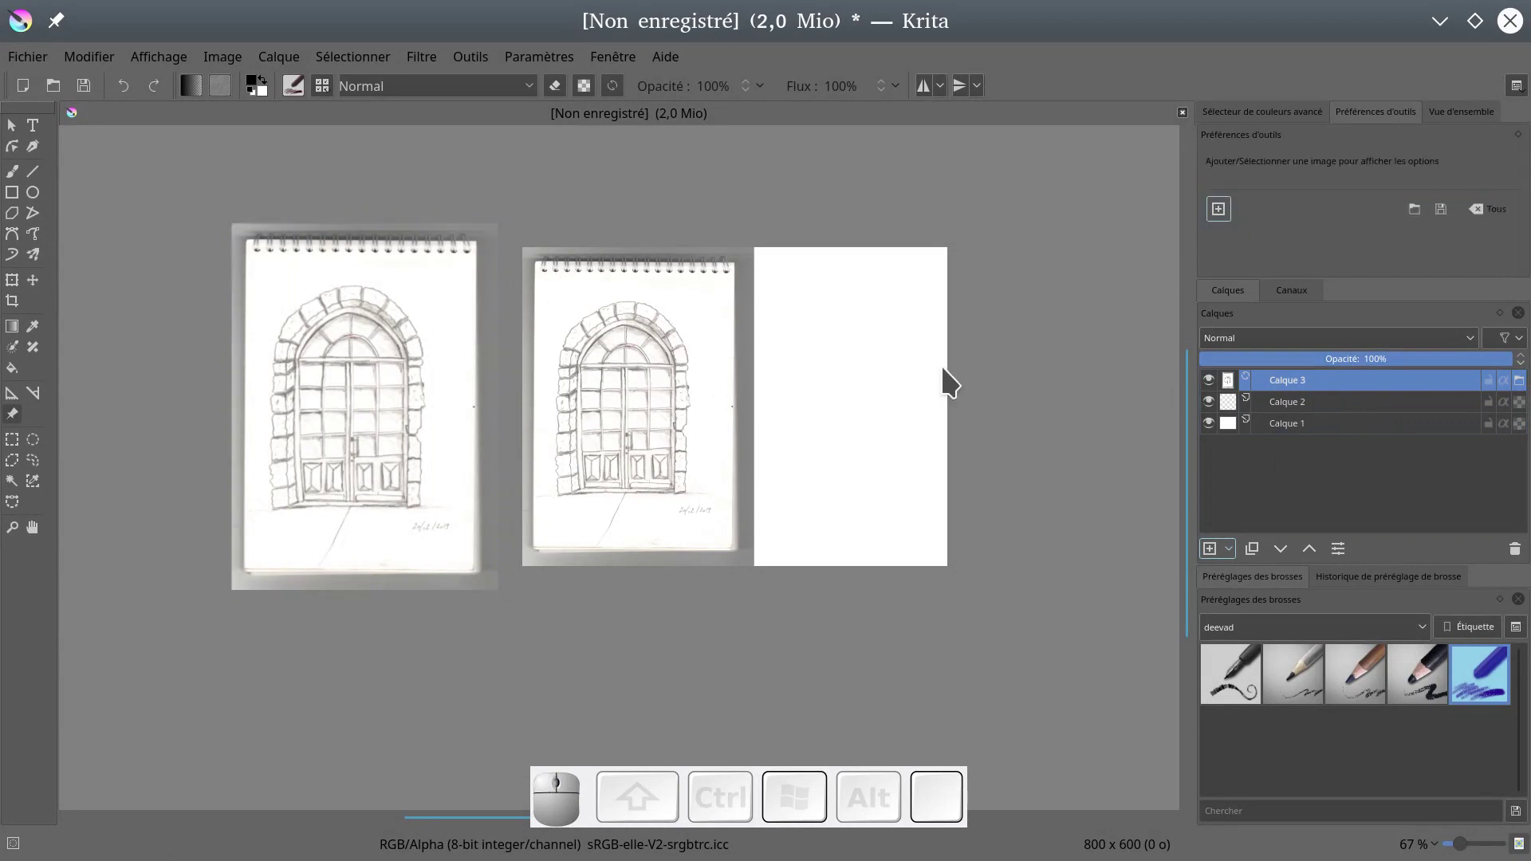
# - Open Calque 3's source file croquis.png and draw a black zigzag beside the arch and crosses on two window panes
pyautogui.click(1226, 407)
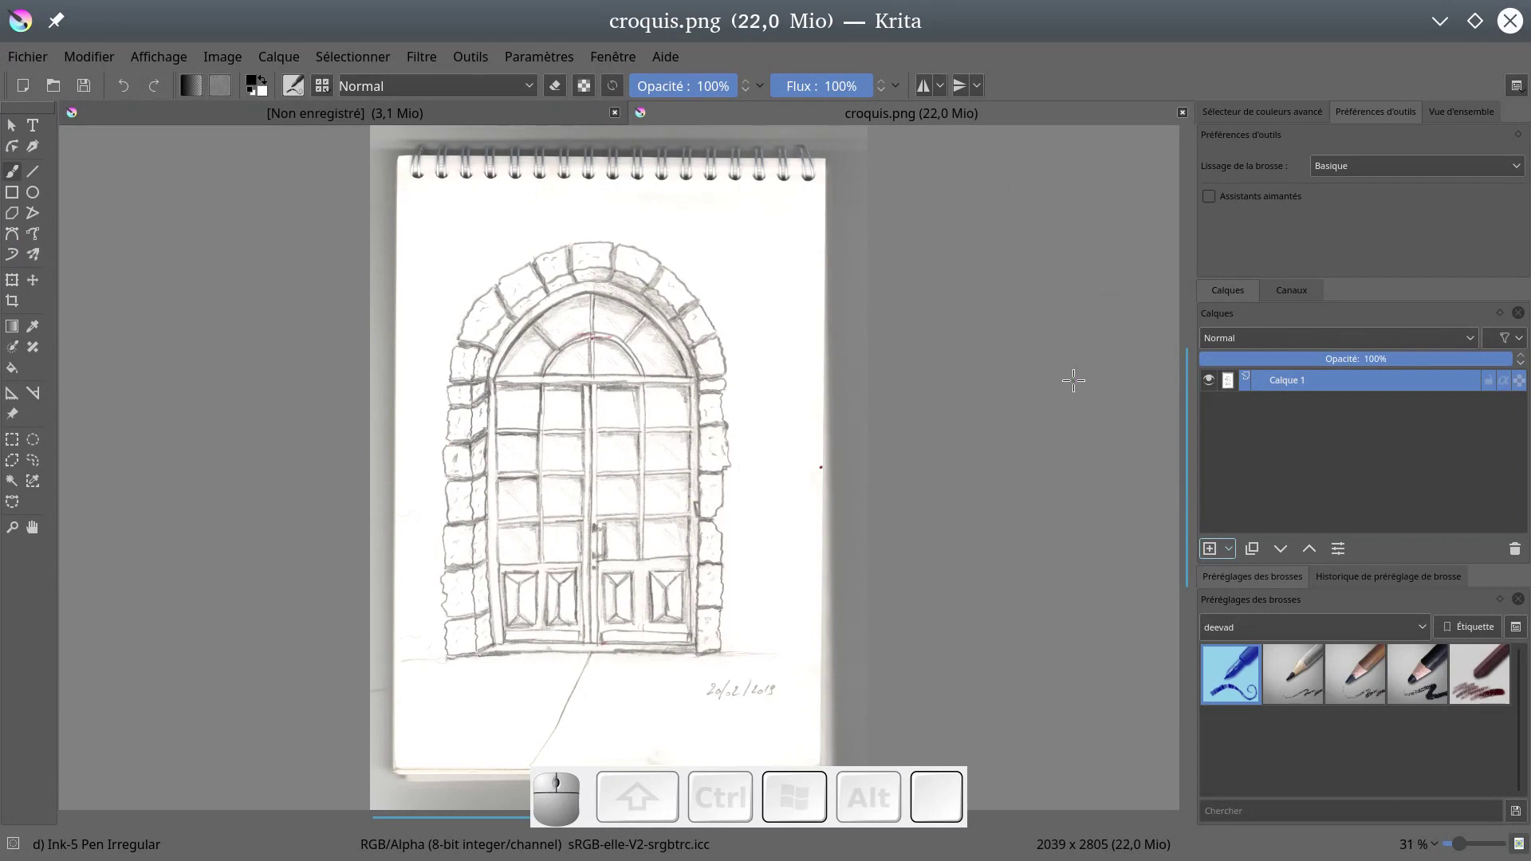
pyautogui.moveTo(733, 302); pyautogui.dragTo(736, 445)
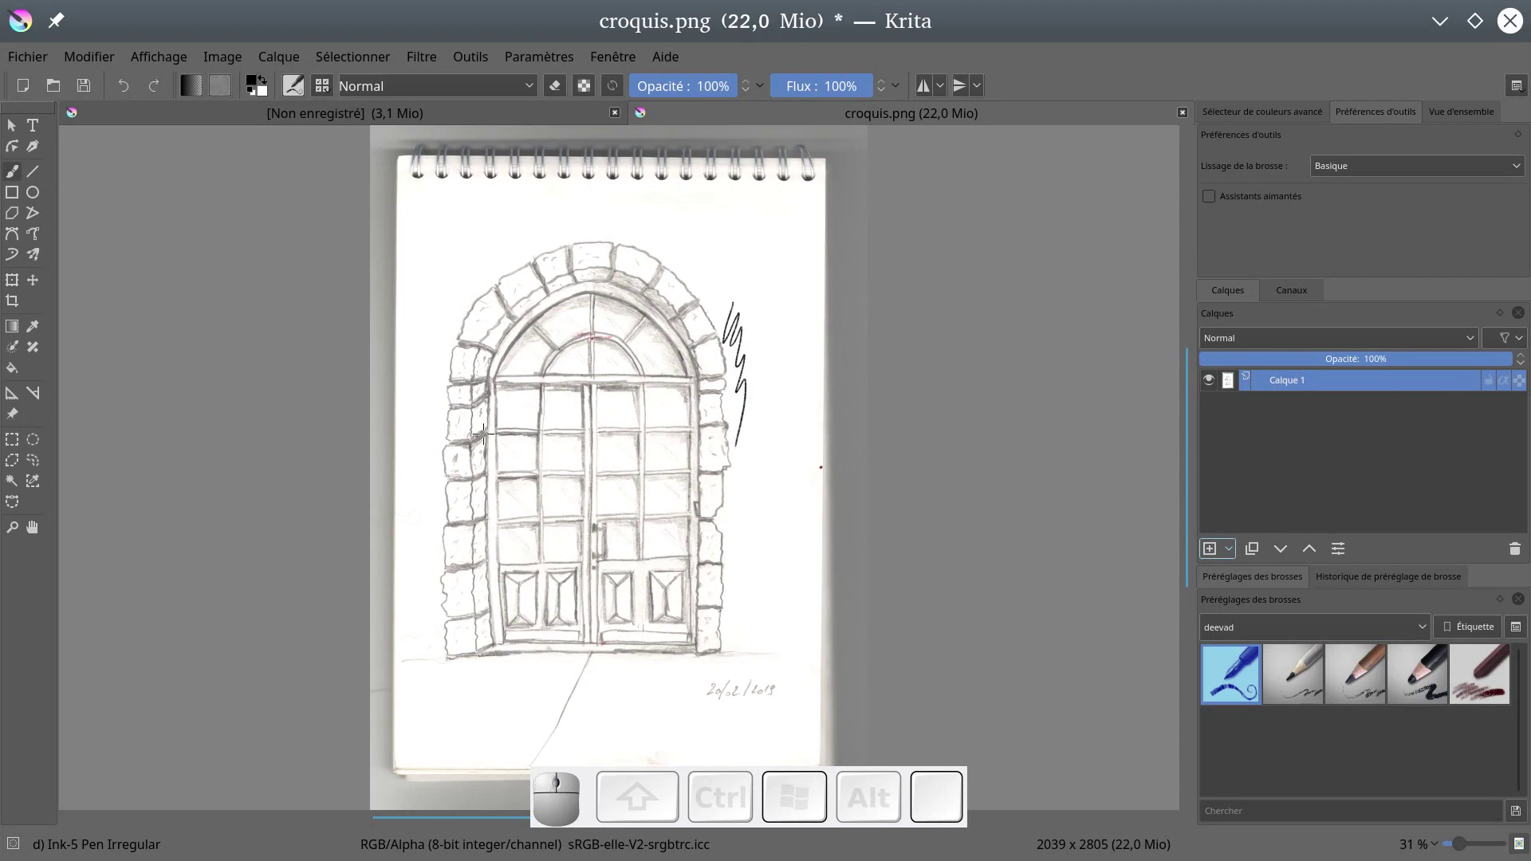
pyautogui.moveTo(540, 387); pyautogui.dragTo(533, 414)
pyautogui.moveTo(534, 398)
pyautogui.mouseDown()
pyautogui.moveTo(642, 466)
pyautogui.moveTo(614, 459)
pyautogui.moveTo(634, 435)
pyautogui.mouseUp()
# - Erase a patch over the middle panes of the left door in croquis.png, and turn eraser mode off
pyautogui.press('e')
pyautogui.moveTo(526, 466)
pyautogui.mouseDown()
pyautogui.moveTo(565, 487)
pyautogui.moveTo(534, 499)
pyautogui.mouseUp()
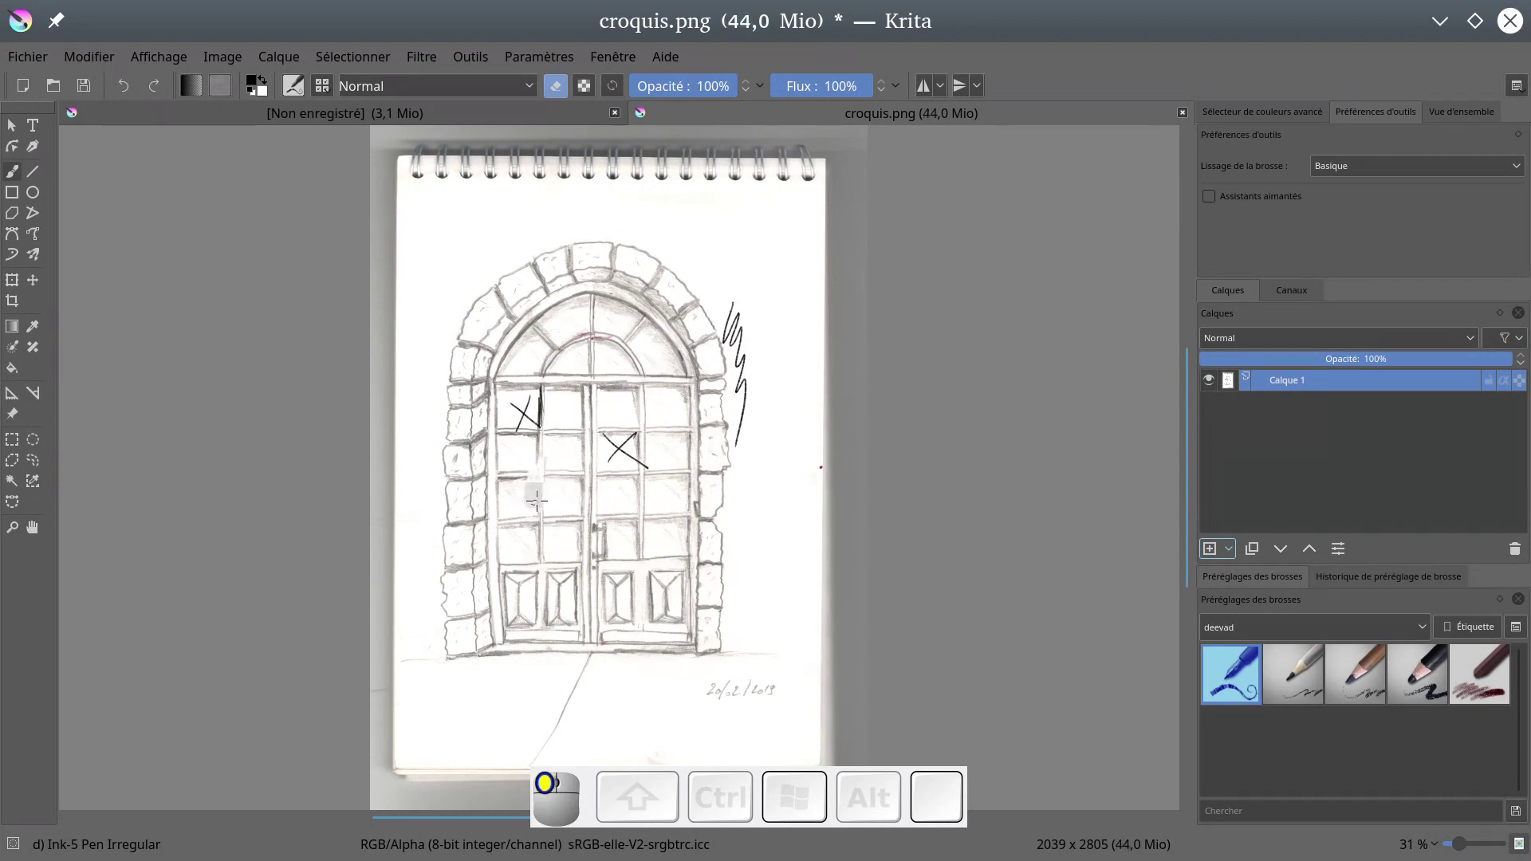
pyautogui.moveTo(545, 492)
pyautogui.mouseDown()
pyautogui.moveTo(565, 453)
pyautogui.moveTo(562, 489)
pyautogui.mouseUp()
pyautogui.moveTo(527, 476); pyautogui.dragTo(518, 451)
pyautogui.press('e')
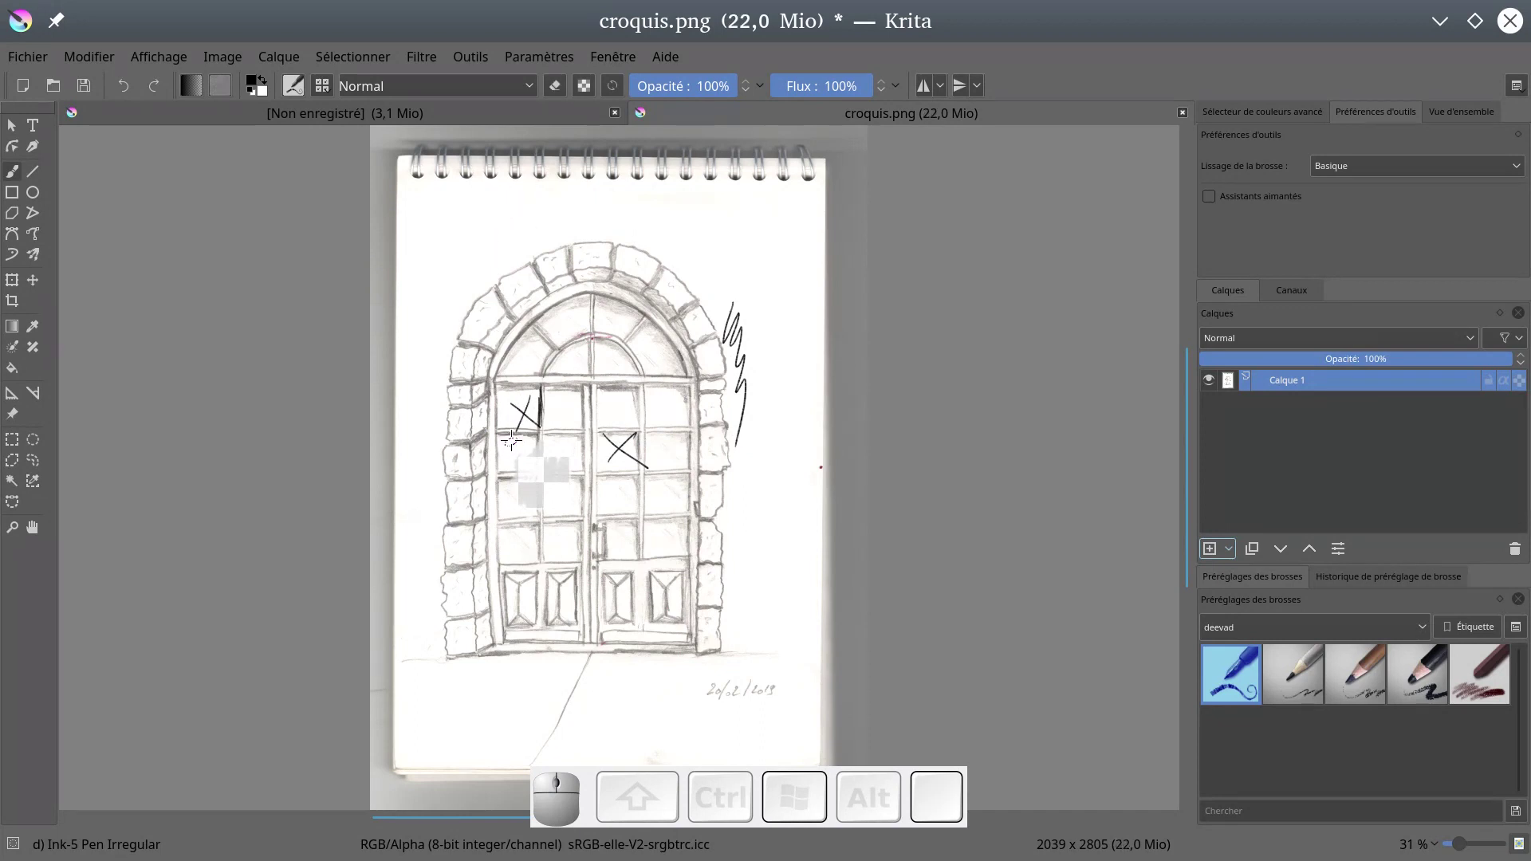
# - Paint white over the erased patch on the left door's panes in croquis.png
pyautogui.press('x')
pyautogui.moveTo(544, 474)
pyautogui.mouseDown()
pyautogui.moveTo(520, 451)
pyautogui.moveTo(545, 488)
pyautogui.mouseUp()
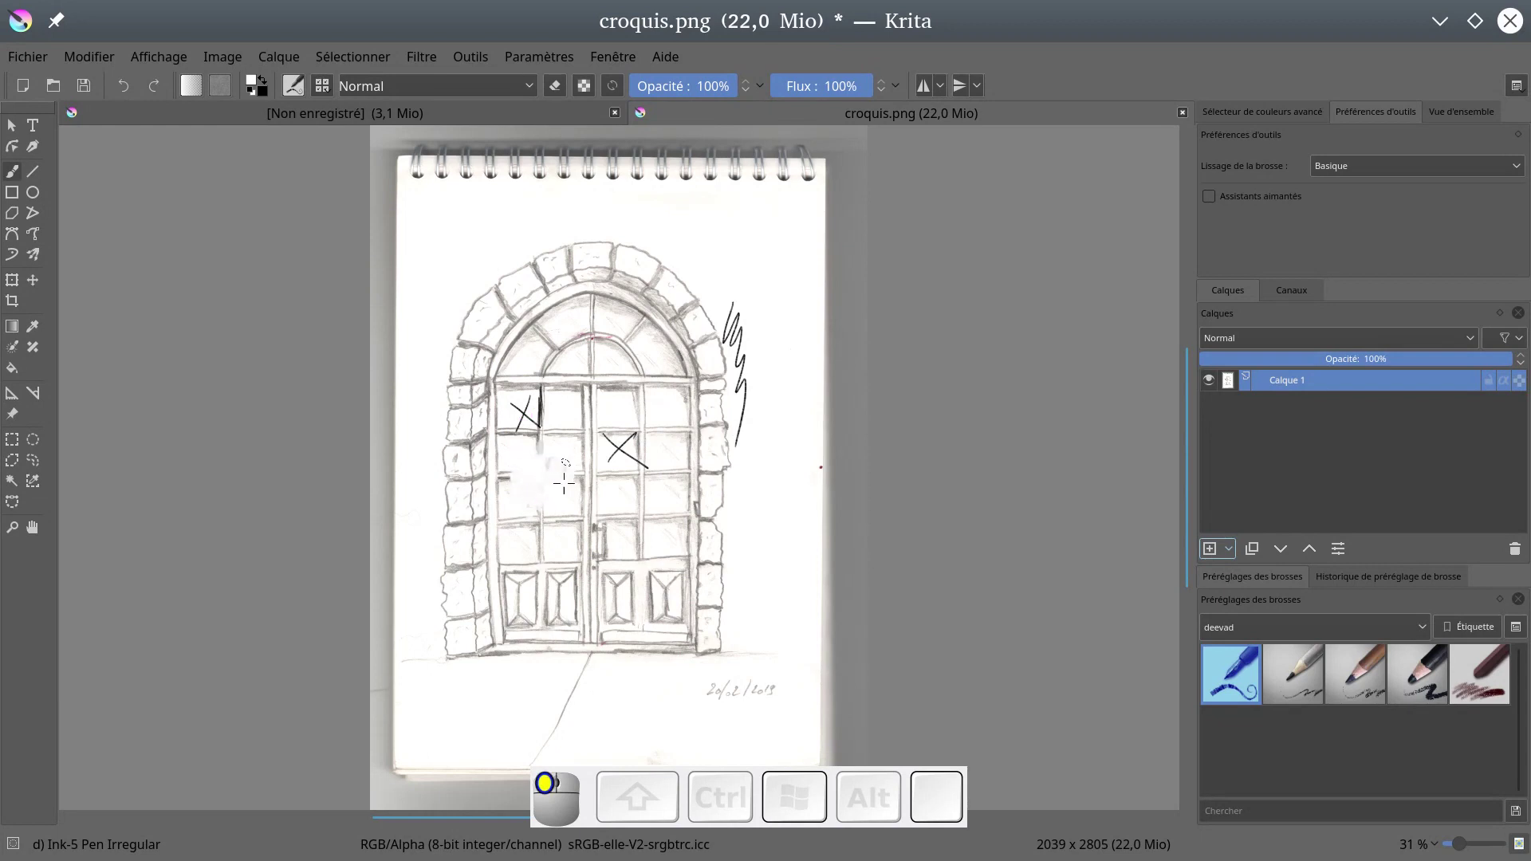
pyautogui.moveTo(562, 484); pyautogui.dragTo(569, 455)
# - Compare the unsaved document with the edited croquis.png, and examine the layer commands available for Calque 3
pyautogui.click(343, 132)
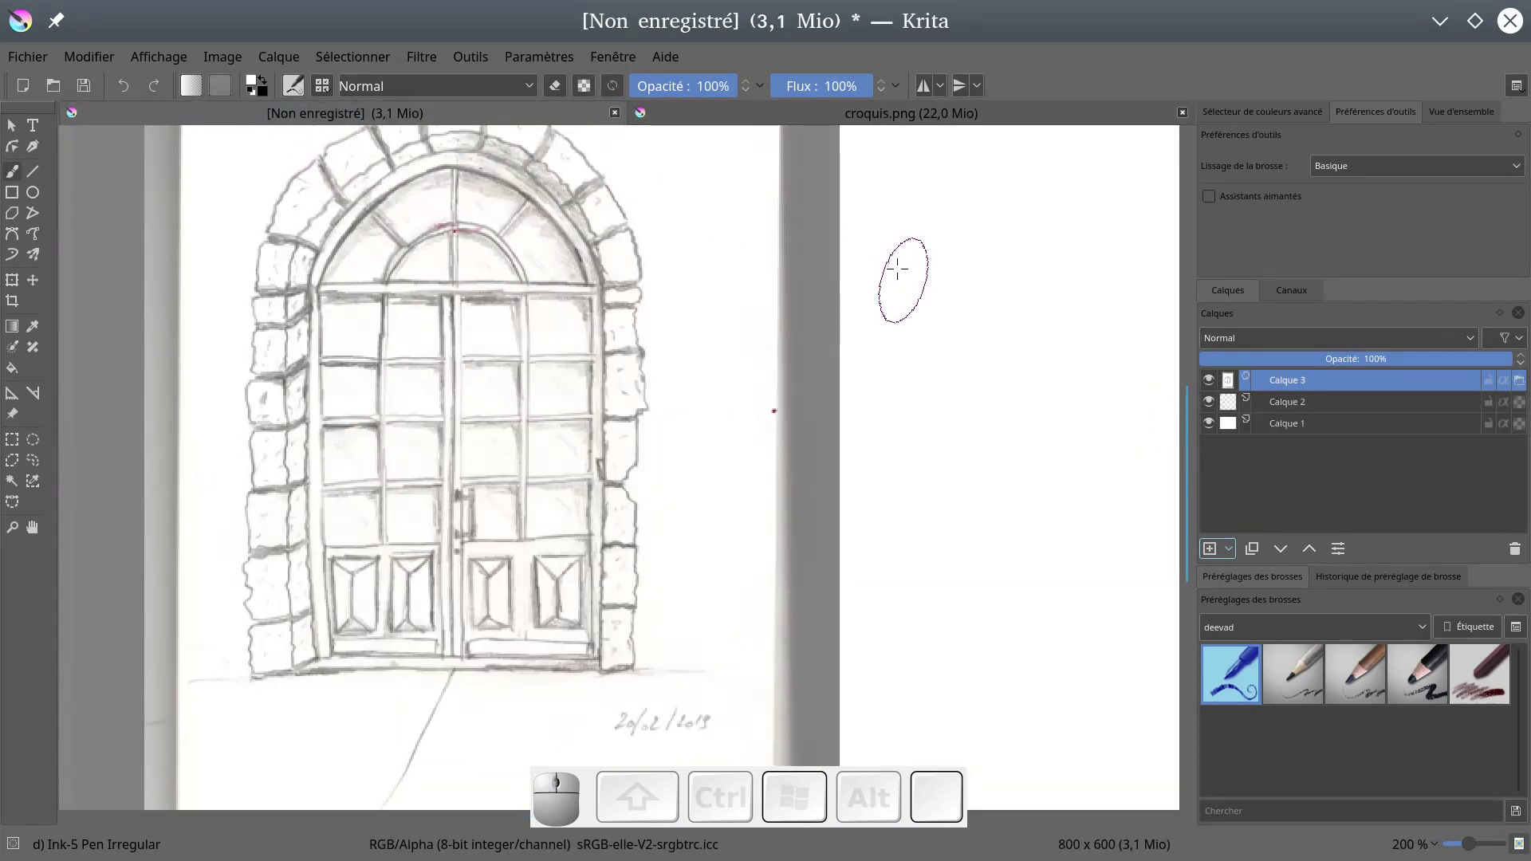
pyautogui.click(701, 121)
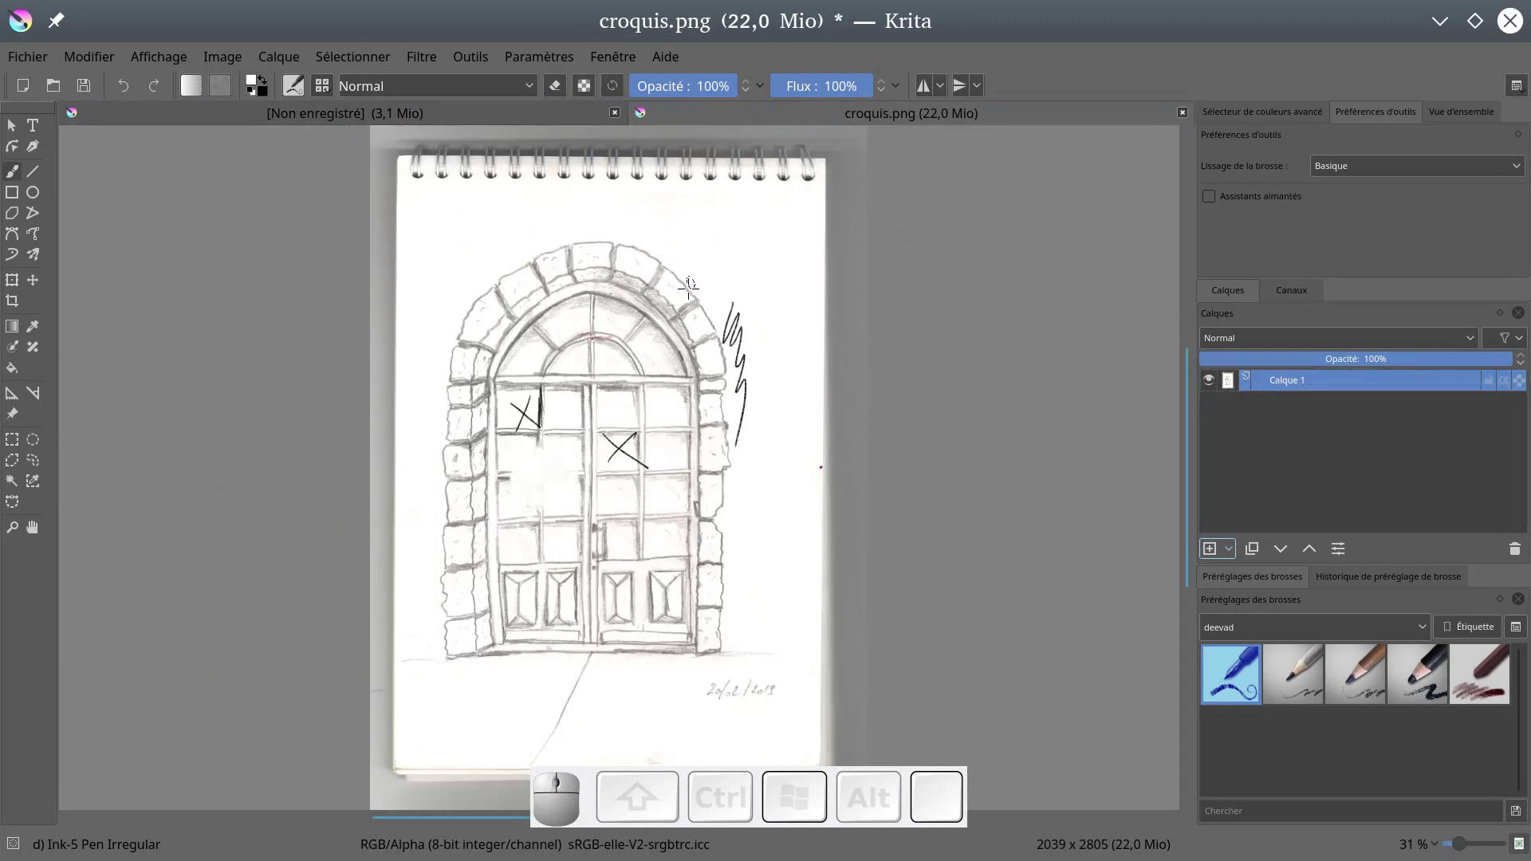
pyautogui.click(313, 119)
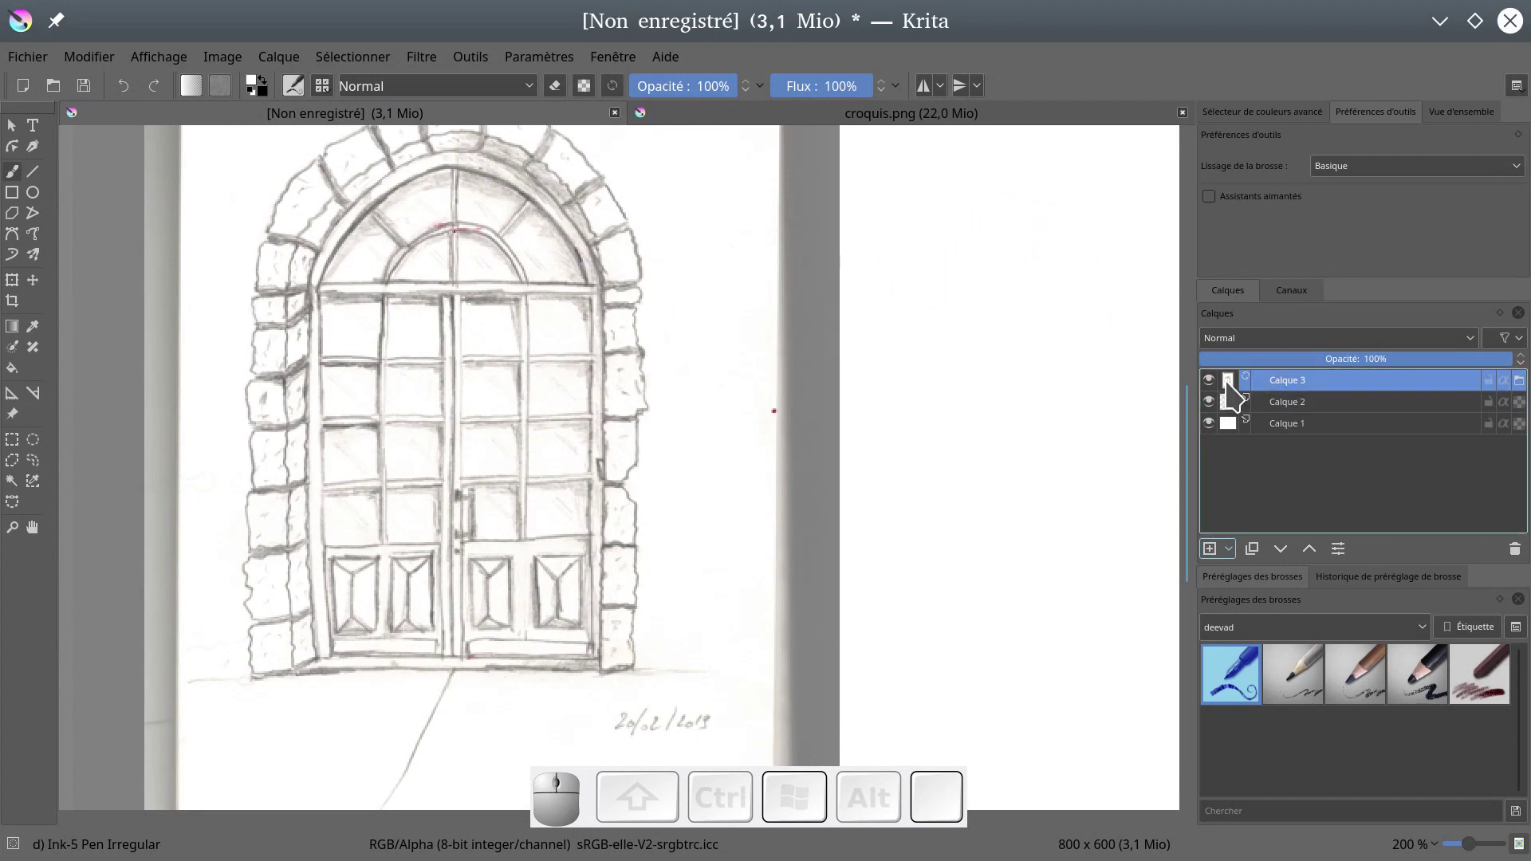
pyautogui.rightClick(1228, 385)
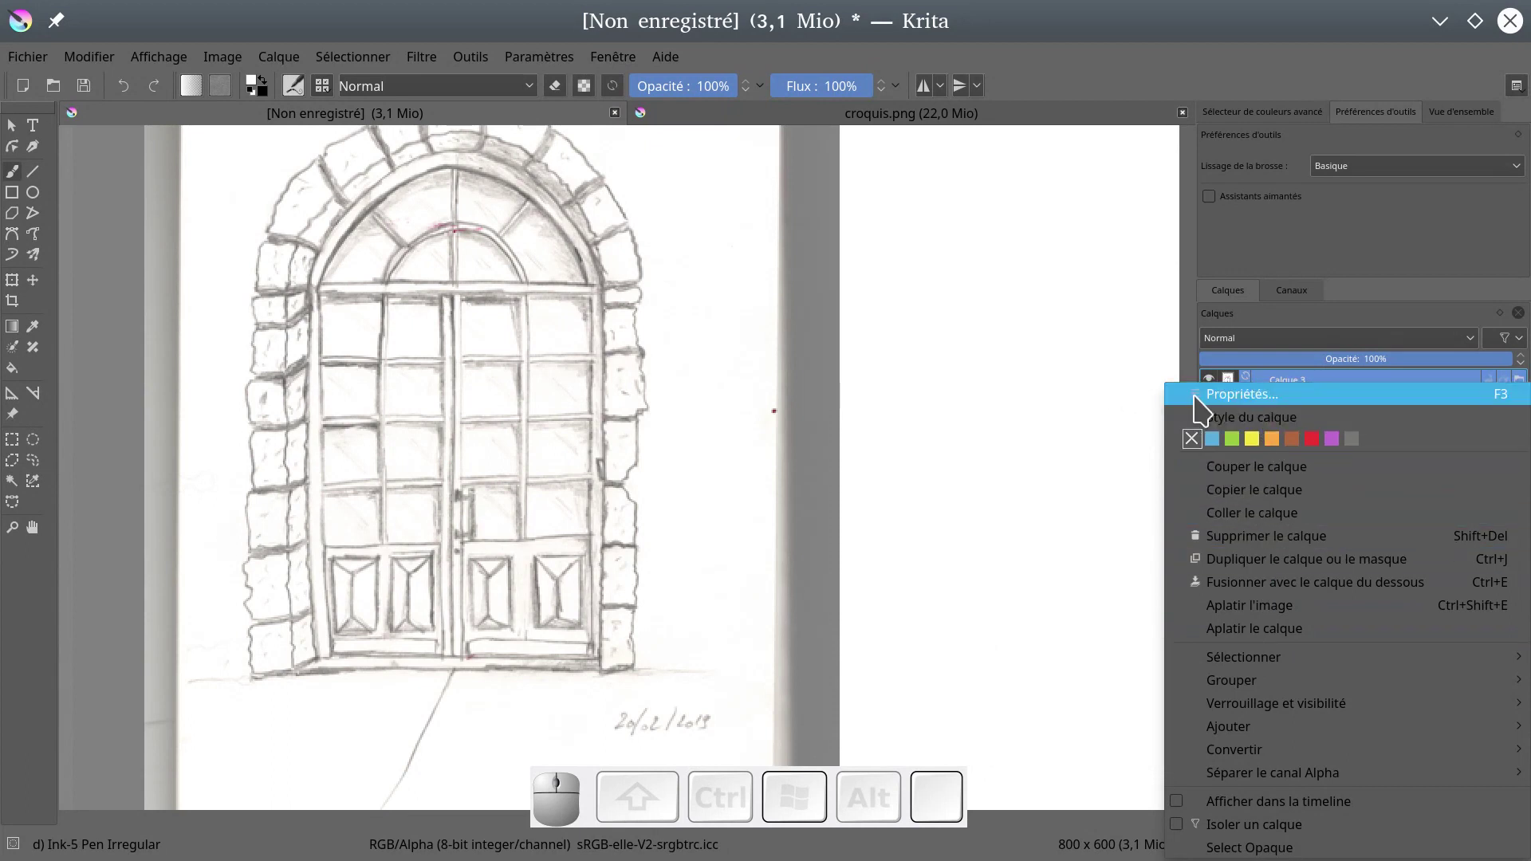
pyautogui.click(1118, 386)
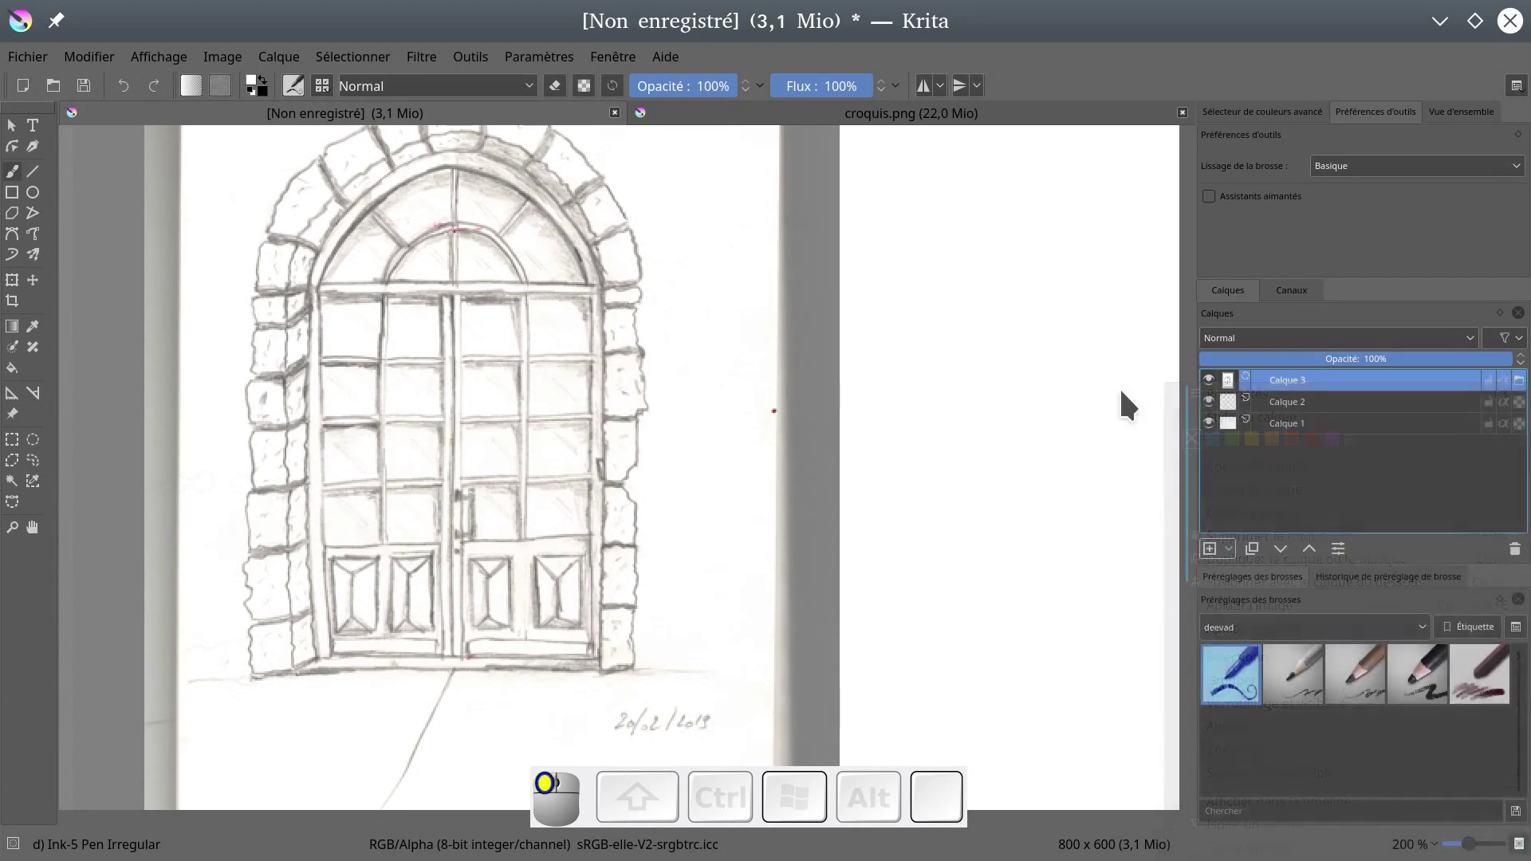
# - Add a transparency mask to Calque 3 and paint black on it to hide the right door's upper panes
pyautogui.click(1229, 550)
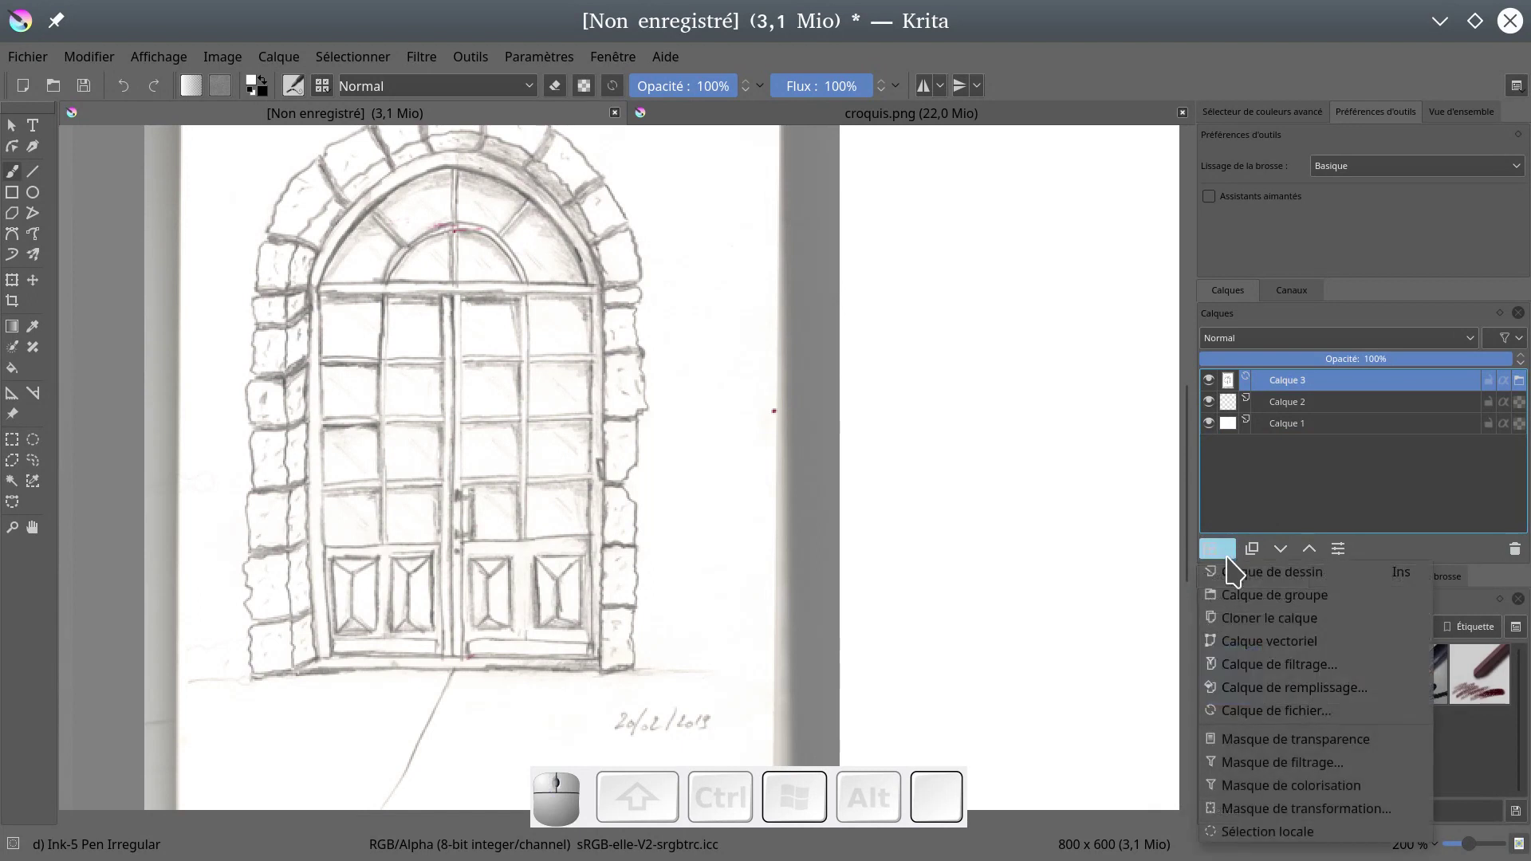
pyautogui.click(1281, 742)
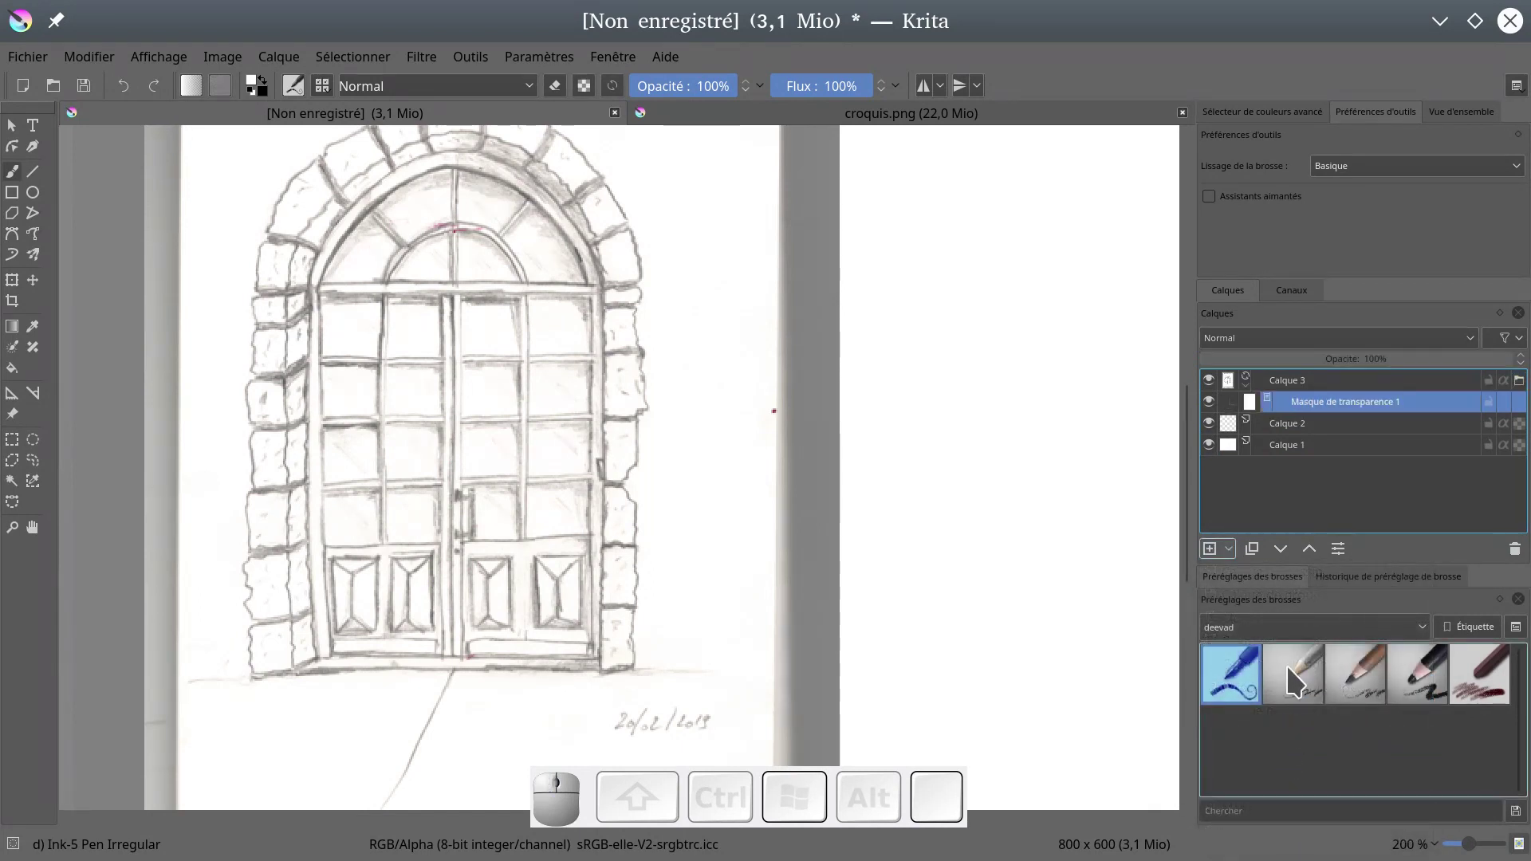
pyautogui.moveTo(1288, 664)
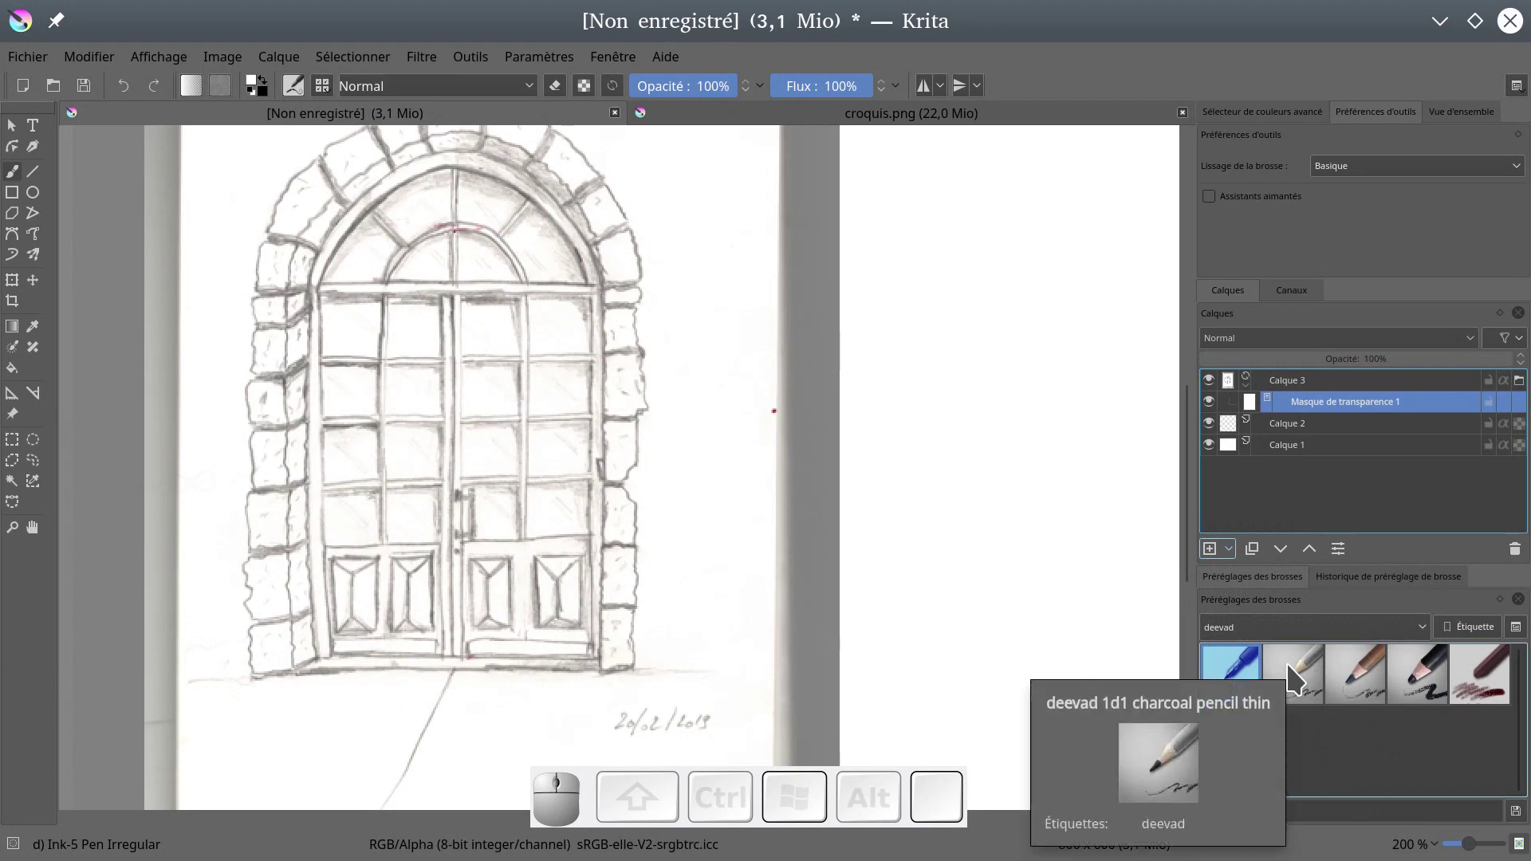
pyautogui.press('x')
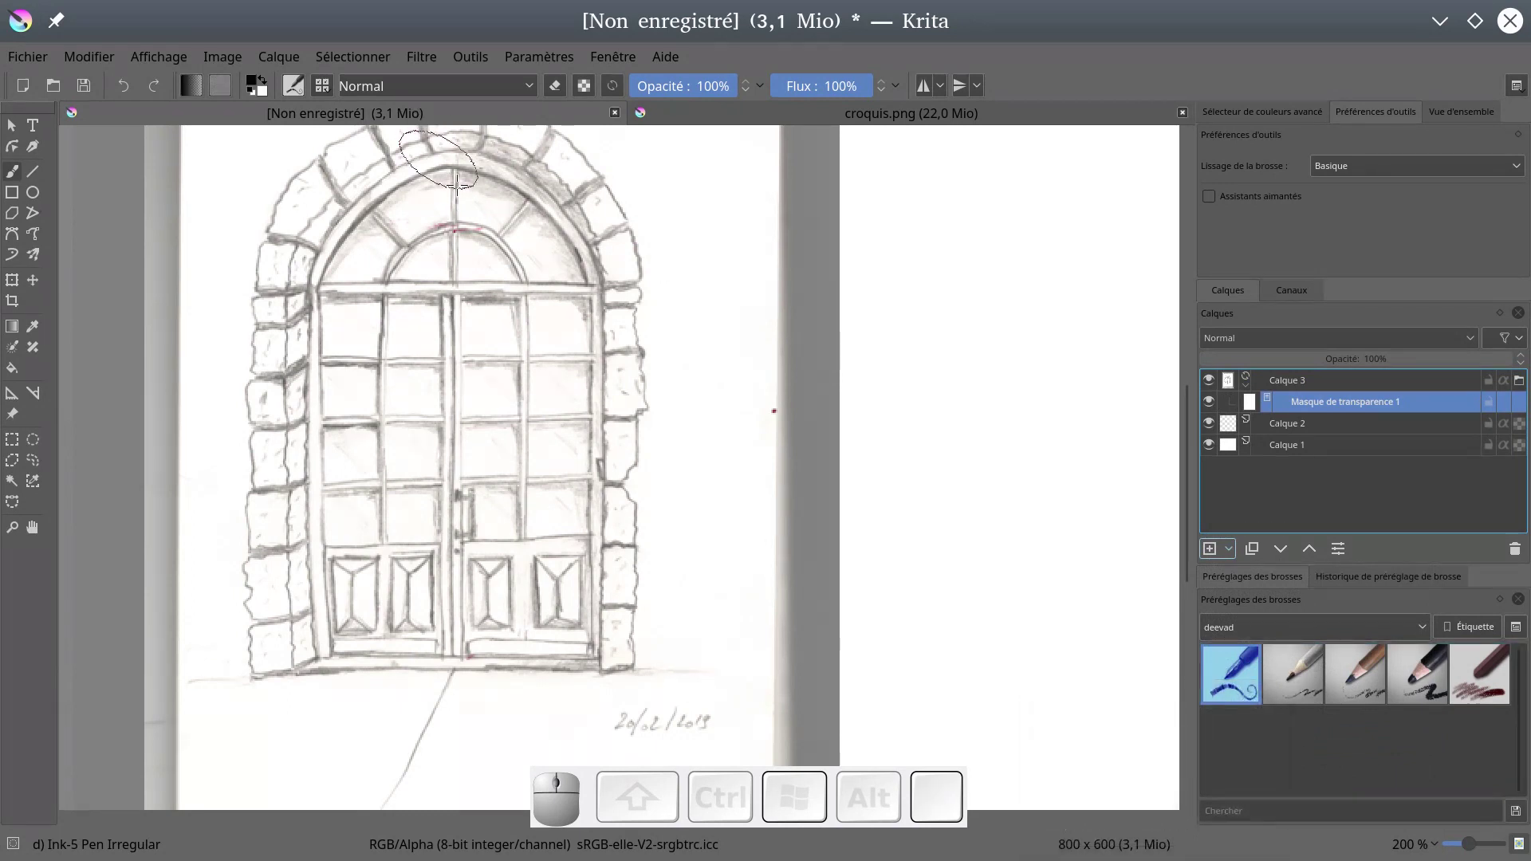
pyautogui.moveTo(474, 356)
pyautogui.mouseDown()
pyautogui.moveTo(534, 337)
pyautogui.moveTo(515, 441)
pyautogui.moveTo(534, 409)
pyautogui.moveTo(533, 461)
pyautogui.moveTo(505, 442)
pyautogui.moveTo(488, 378)
pyautogui.moveTo(517, 466)
pyautogui.moveTo(504, 512)
pyautogui.moveTo(501, 484)
pyautogui.moveTo(528, 475)
pyautogui.moveTo(551, 501)
pyautogui.moveTo(538, 412)
pyautogui.moveTo(485, 325)
pyautogui.moveTo(511, 445)
pyautogui.moveTo(505, 511)
pyautogui.moveTo(513, 455)
pyautogui.mouseUp()
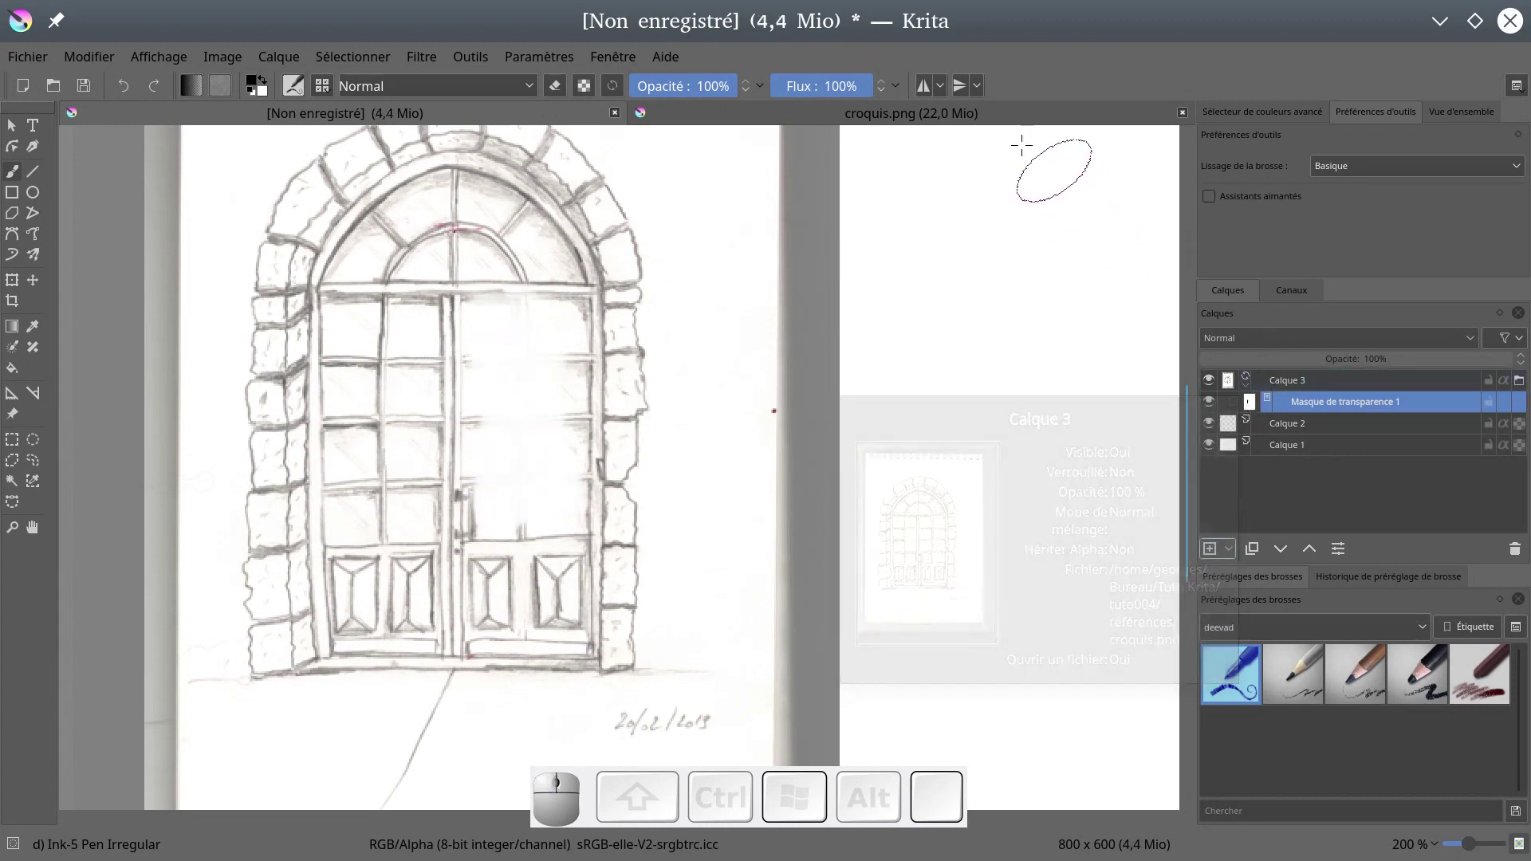
# - Compare croquis.png with the masked file layer, and close croquis.png without saving its changes
pyautogui.click(910, 120)
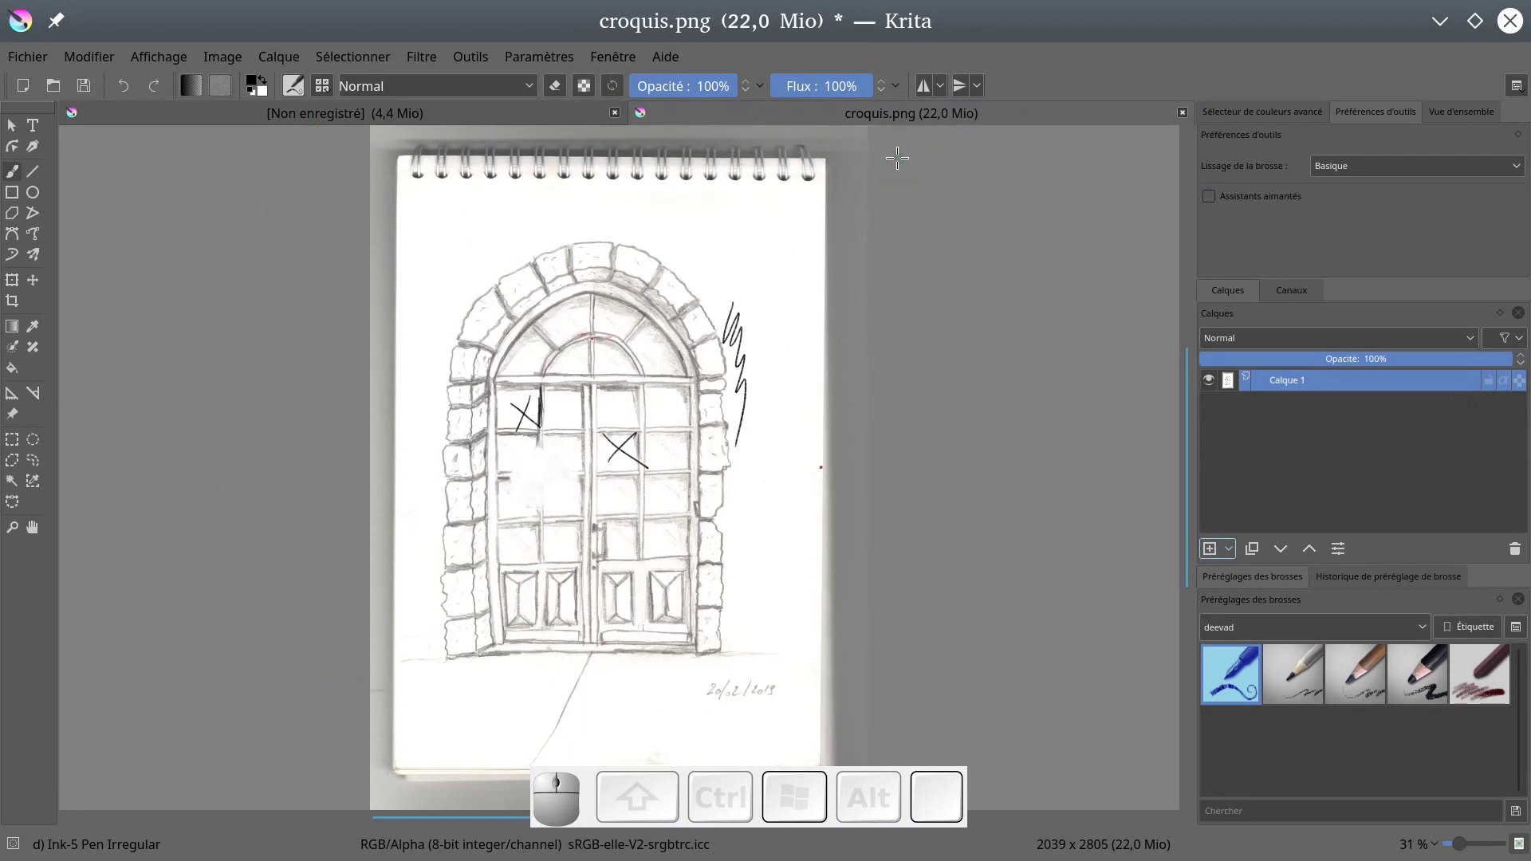
pyautogui.click(467, 116)
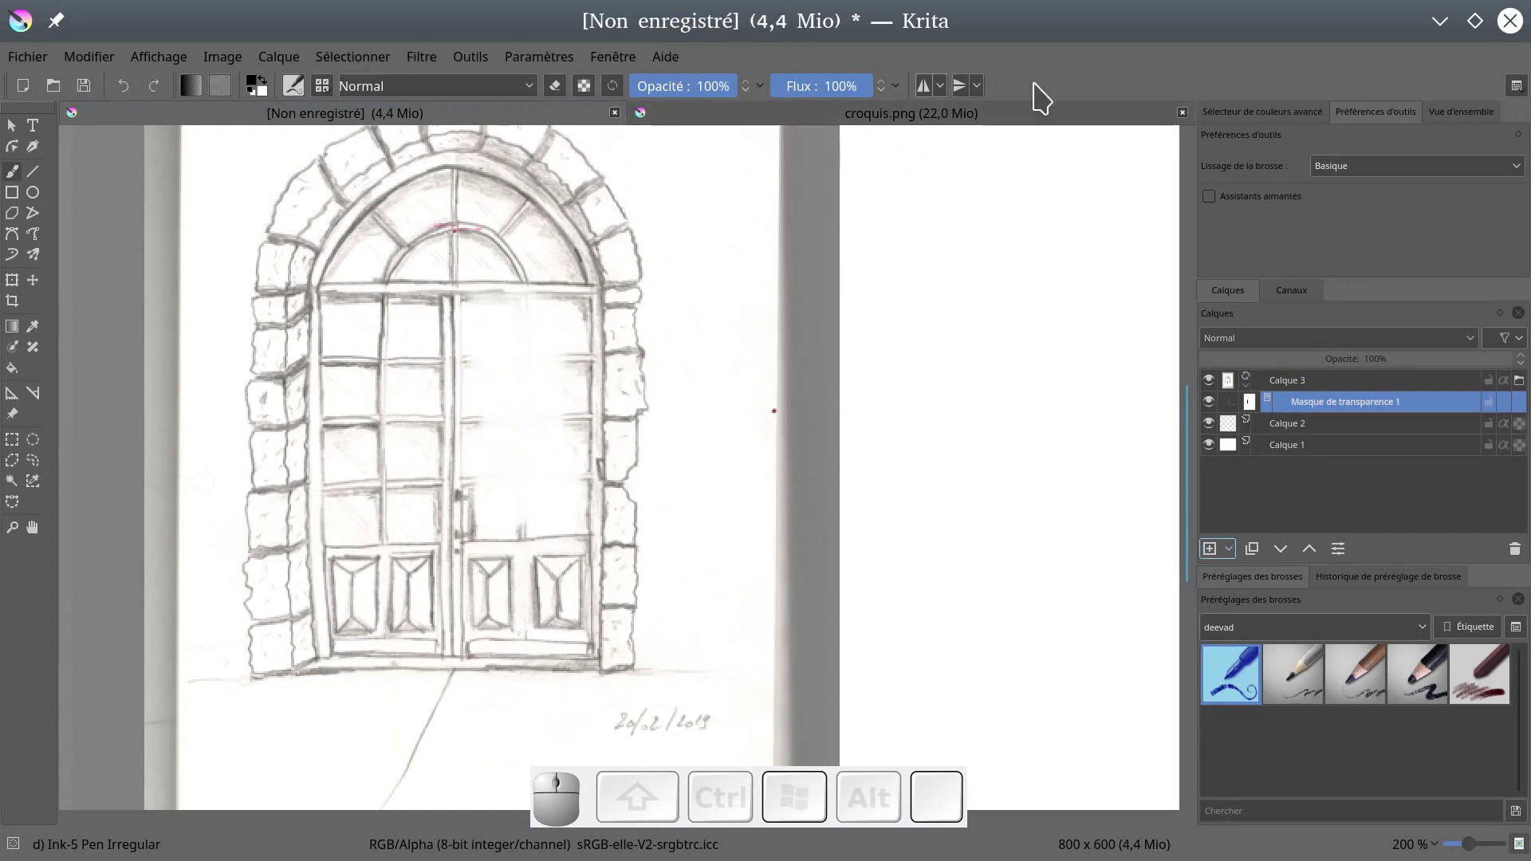
pyautogui.click(1183, 112)
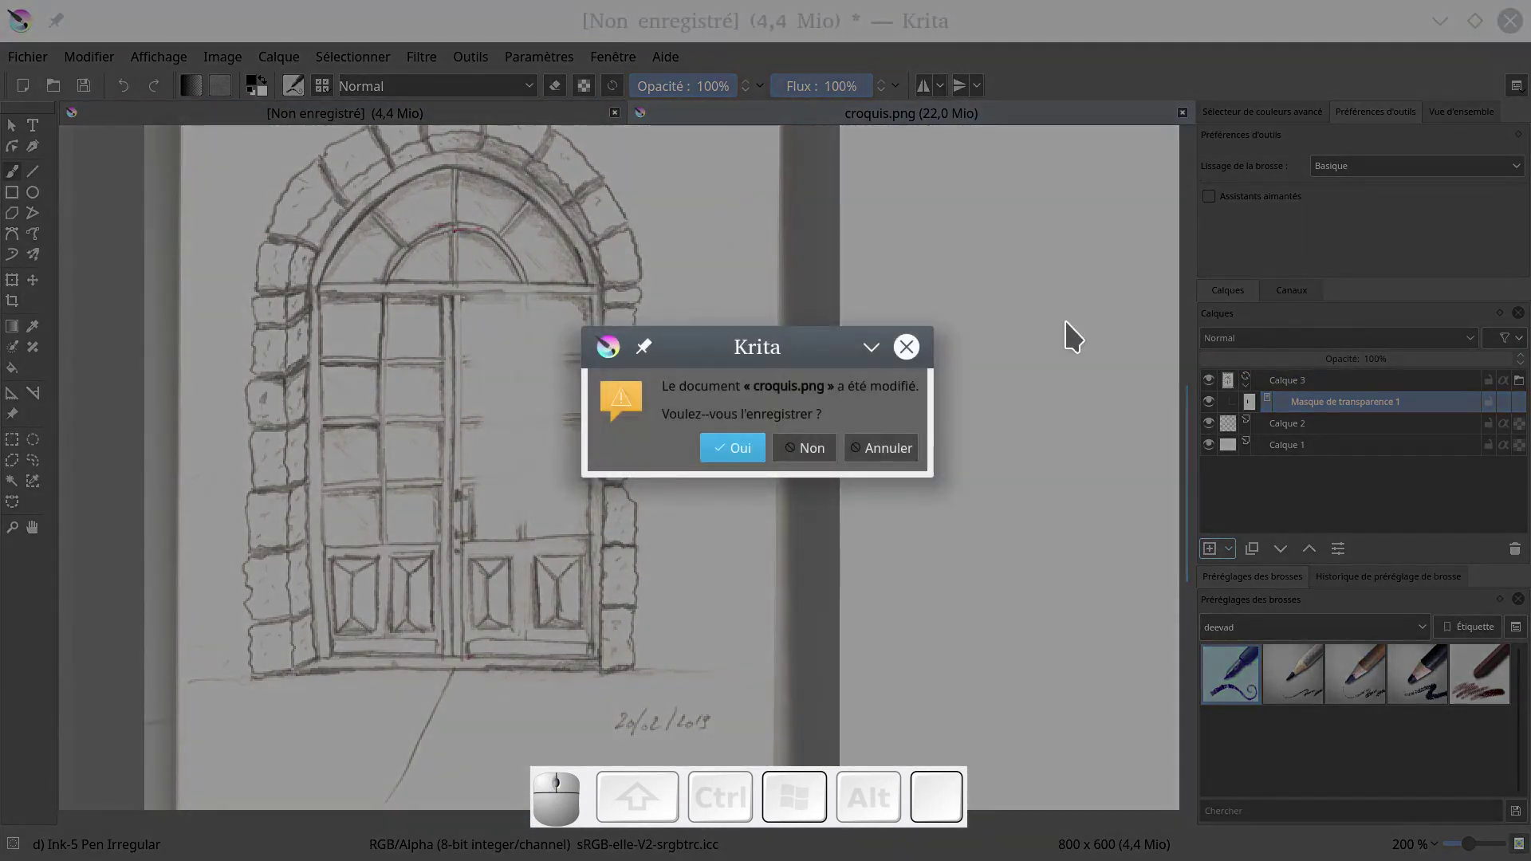
pyautogui.click(804, 448)
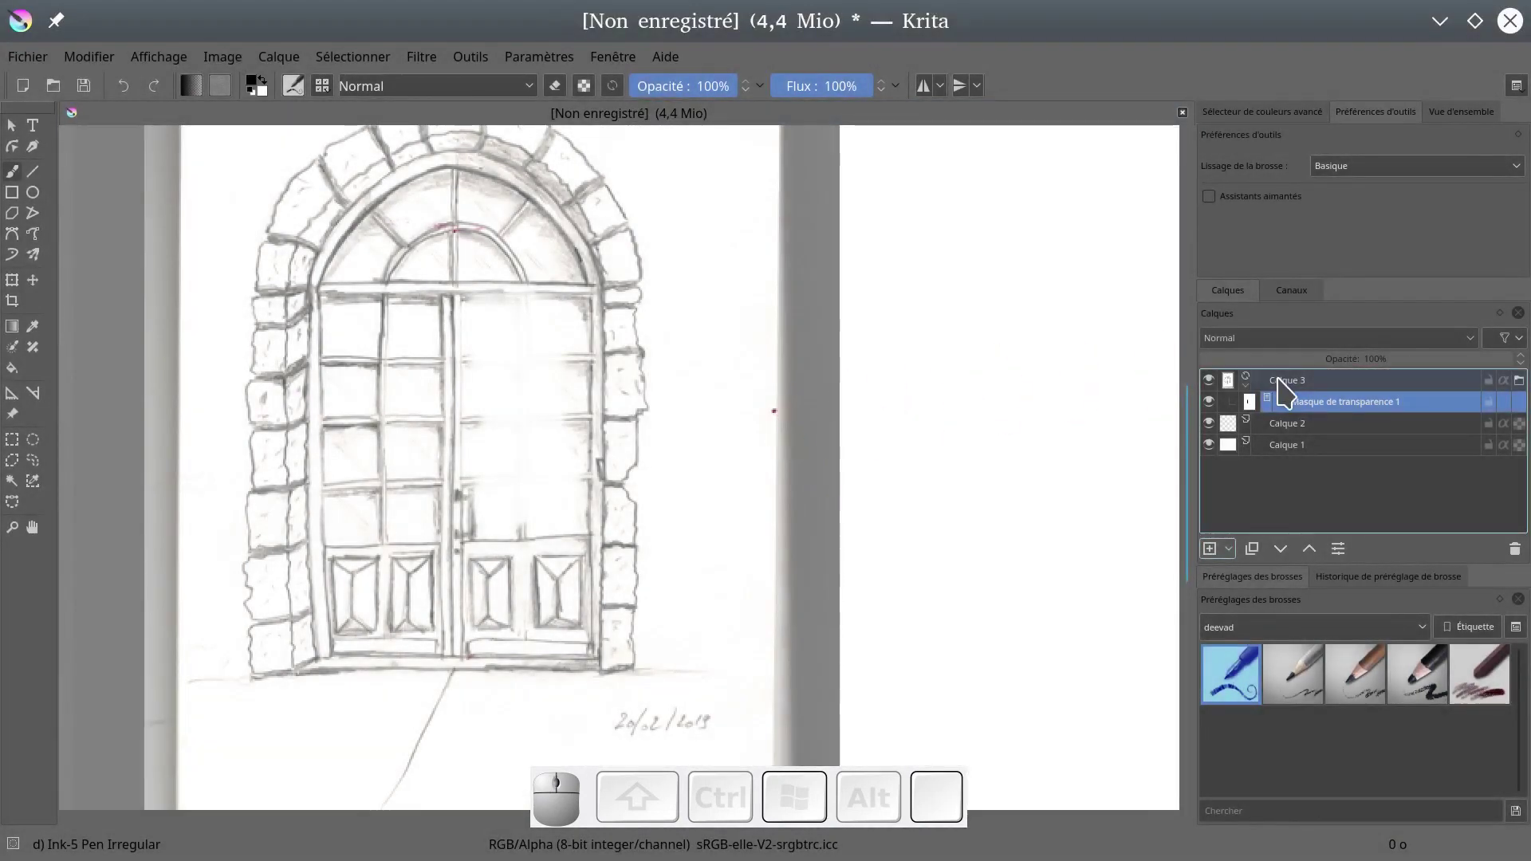
# - Delete Calque 3 together with its transparency mask and bring the sketch reference image beside the canvas into view
pyautogui.click(1287, 382)
pyautogui.click(1515, 549)
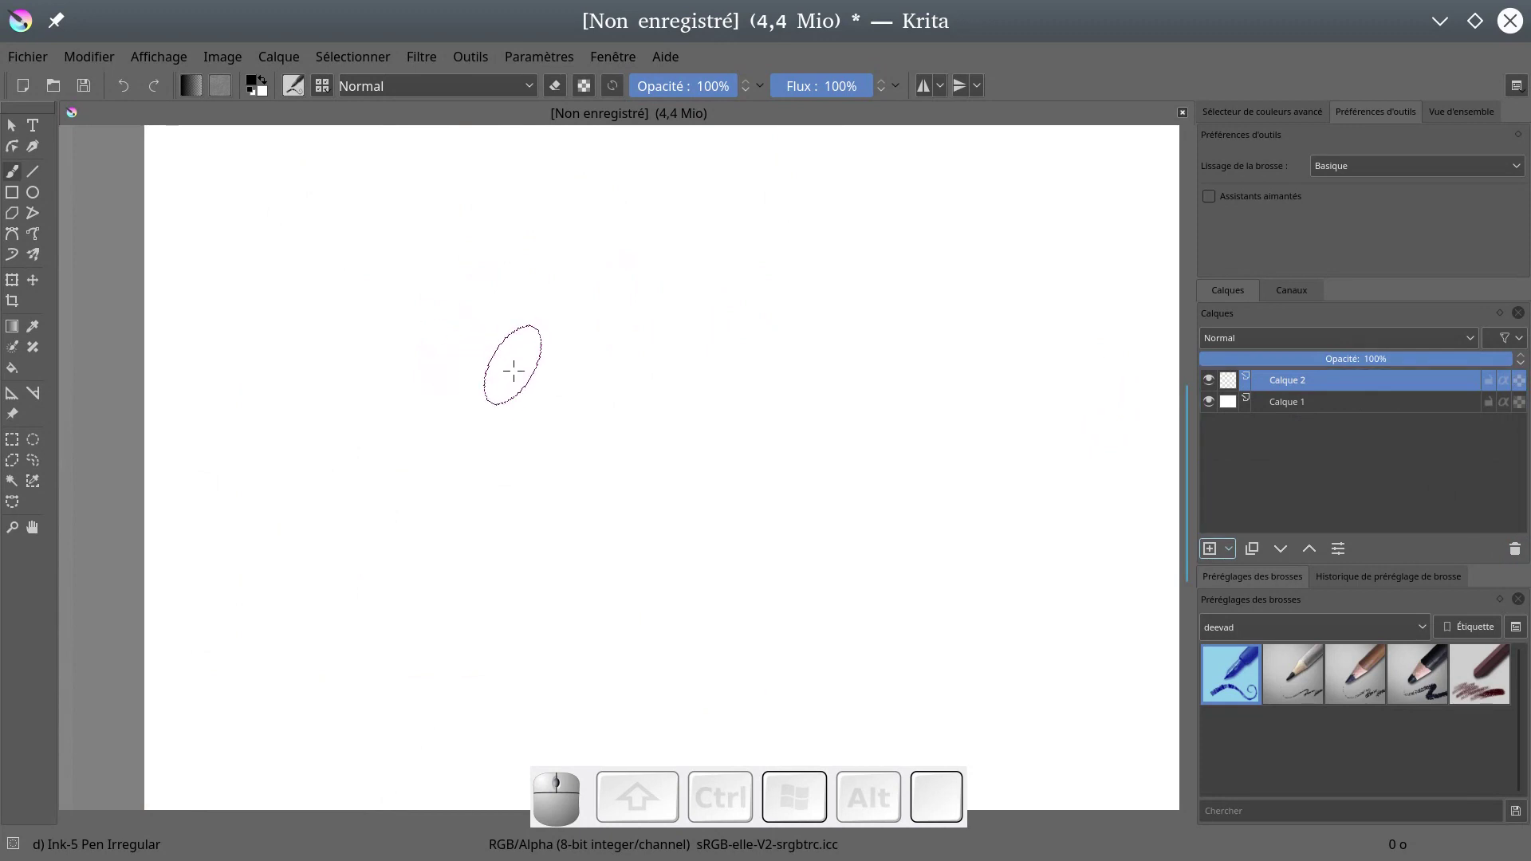
pyautogui.keyDown('ctrl'); pyautogui.click(519, 393); pyautogui.keyUp('ctrl')
pyautogui.scroll(-3, 536, 396)
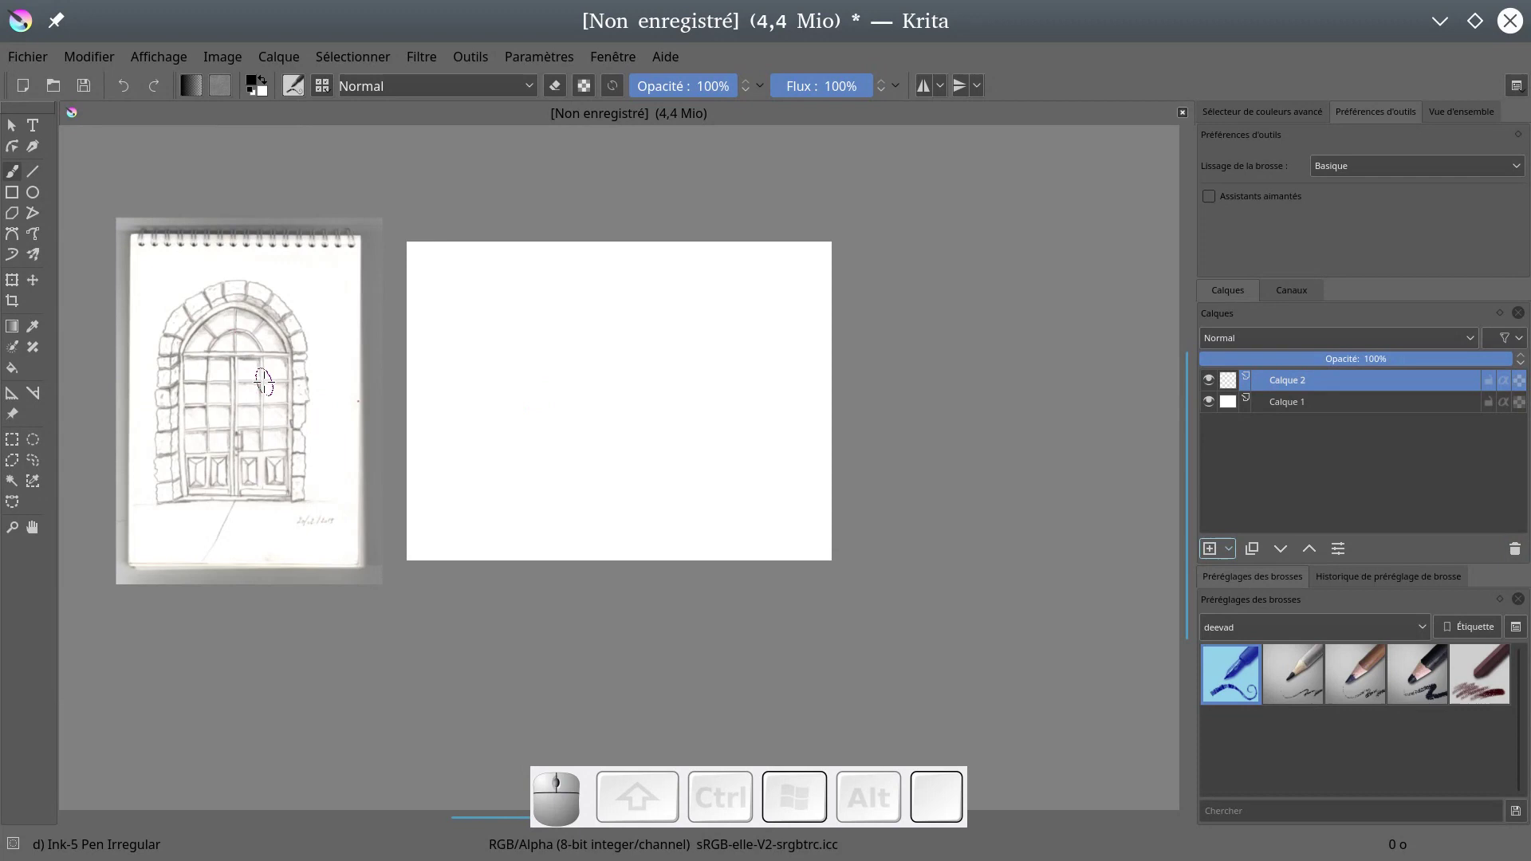
pyautogui.click(244, 383)
pyautogui.click(267, 395)
pyautogui.moveTo(207, 412); pyautogui.dragTo(211, 422)
pyautogui.moveTo(525, 359)
pyautogui.mouseDown()
pyautogui.moveTo(420, 338)
pyautogui.moveTo(460, 446)
pyautogui.mouseUp()
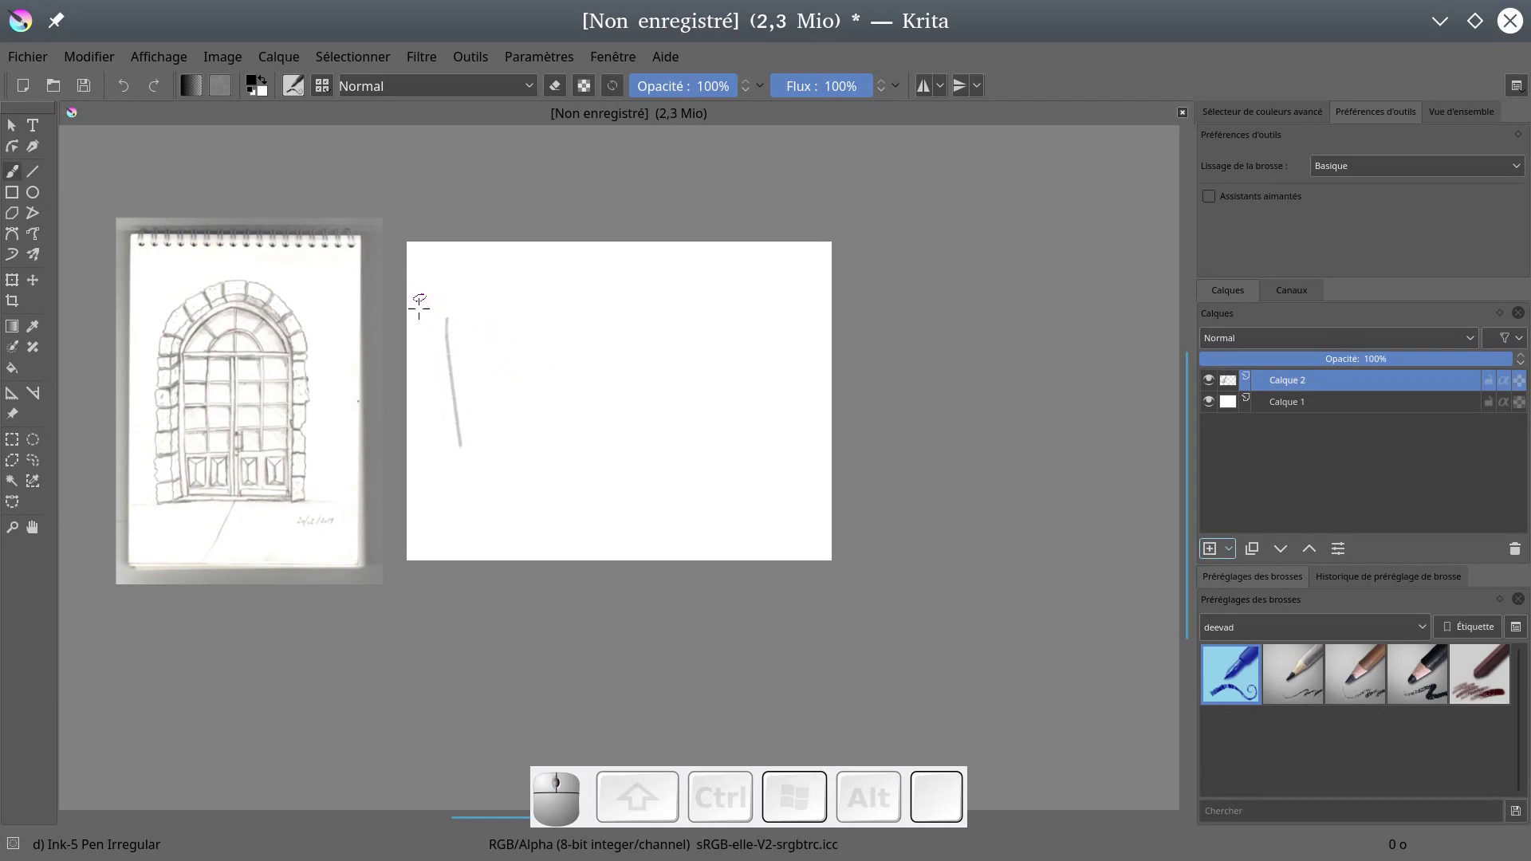
pyautogui.hotkey('ctrl', 'z')
# - Sketch a rough freehand door frame on Calque 2, with paired vertical strokes on both sides and a ground line
pyautogui.moveTo(444, 348)
pyautogui.mouseDown()
pyautogui.moveTo(446, 499)
pyautogui.moveTo(446, 462)
pyautogui.mouseUp()
pyautogui.click(458, 366)
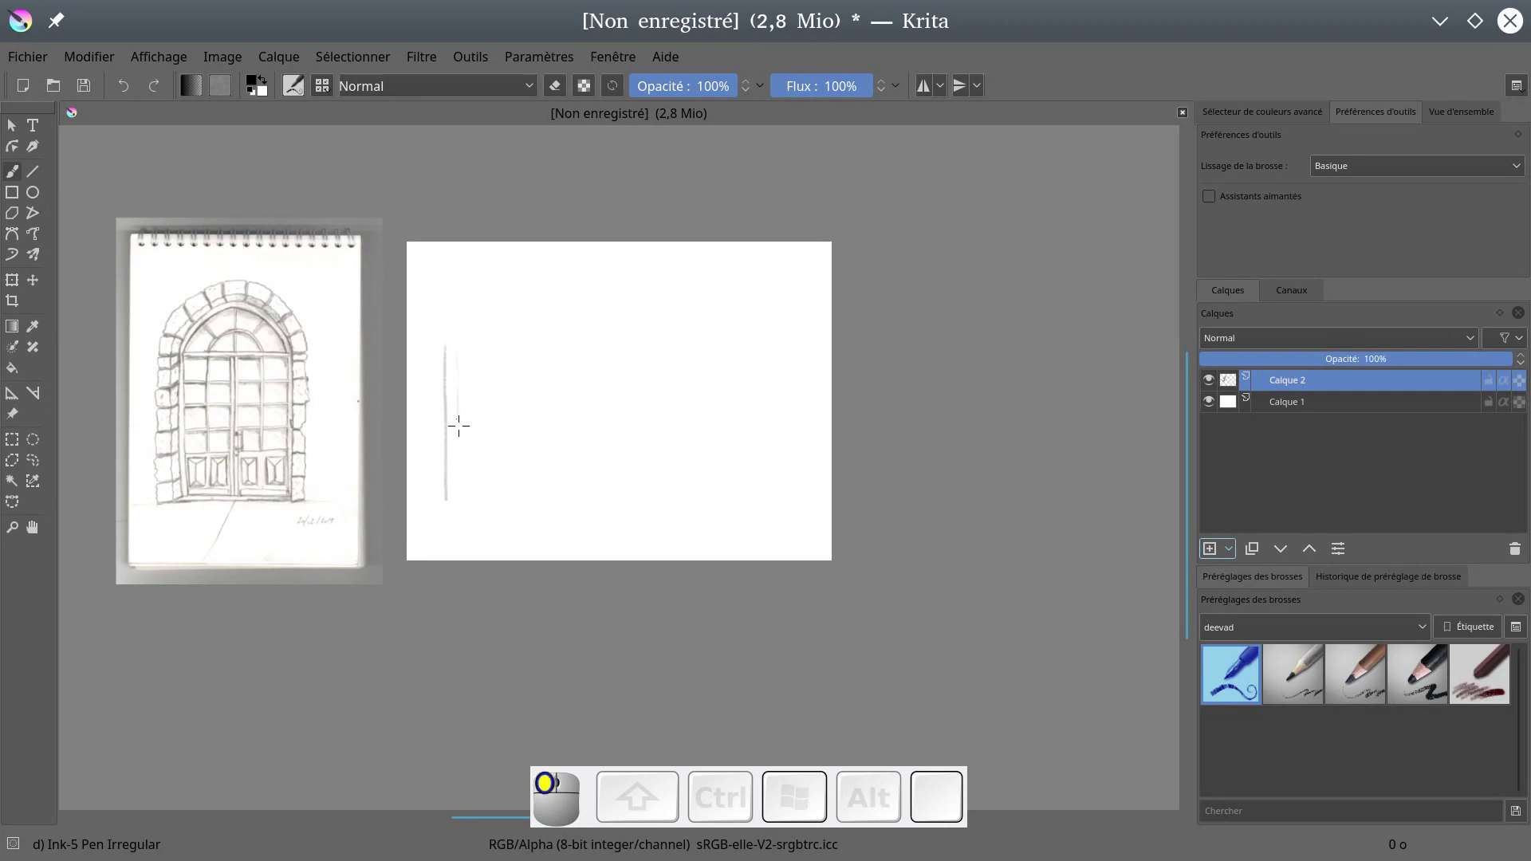
pyautogui.moveTo(456, 472)
pyautogui.mouseDown()
pyautogui.moveTo(466, 482)
pyautogui.moveTo(433, 503)
pyautogui.mouseUp()
pyautogui.click(460, 397)
pyautogui.click(453, 504)
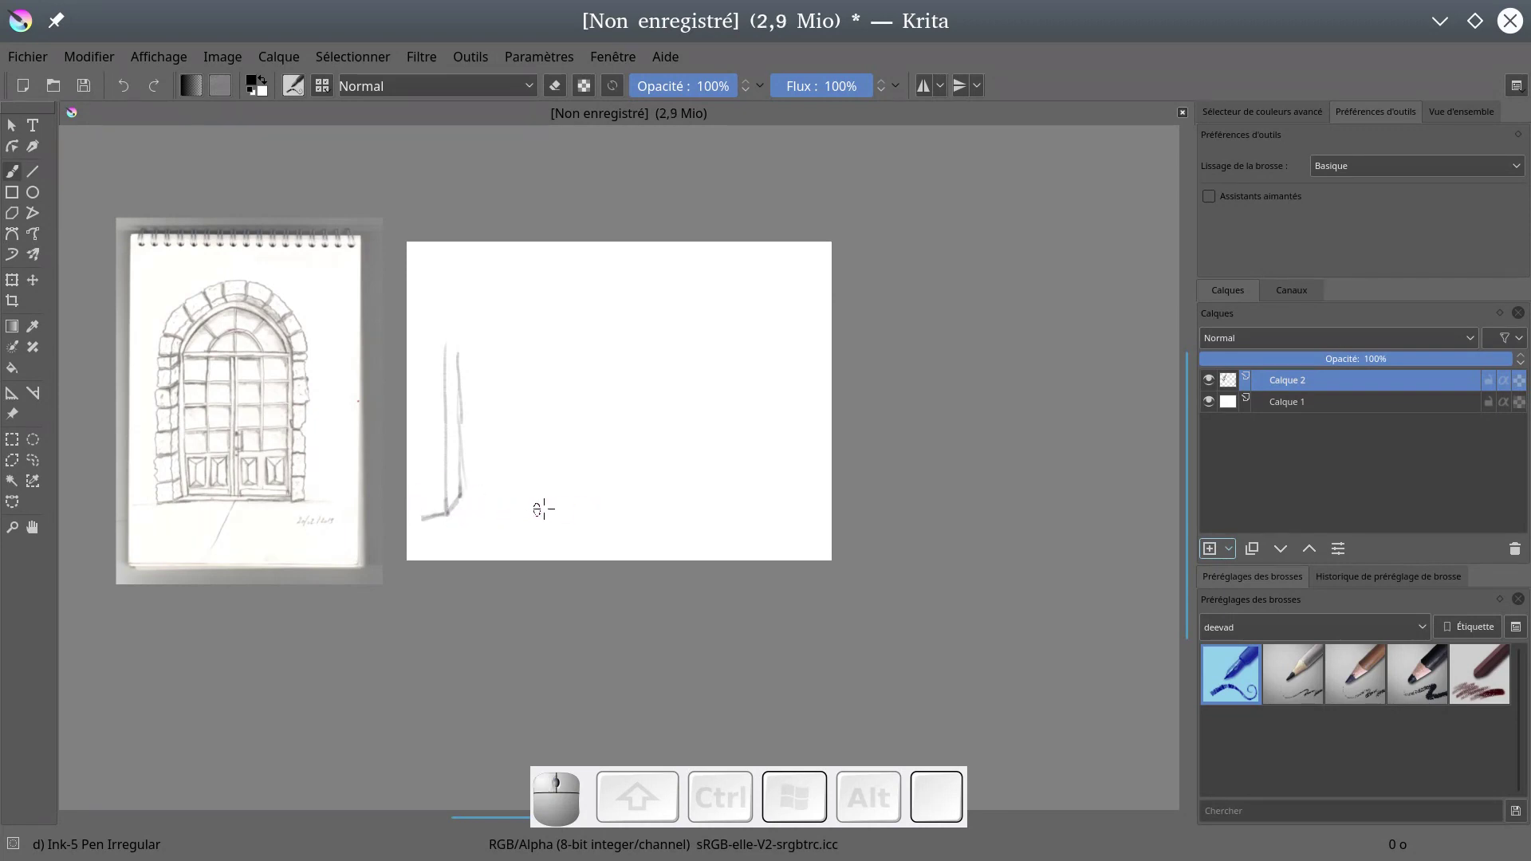
pyautogui.moveTo(457, 519)
pyautogui.mouseDown()
pyautogui.moveTo(520, 510)
pyautogui.moveTo(437, 519)
pyautogui.moveTo(602, 520)
pyautogui.mouseUp()
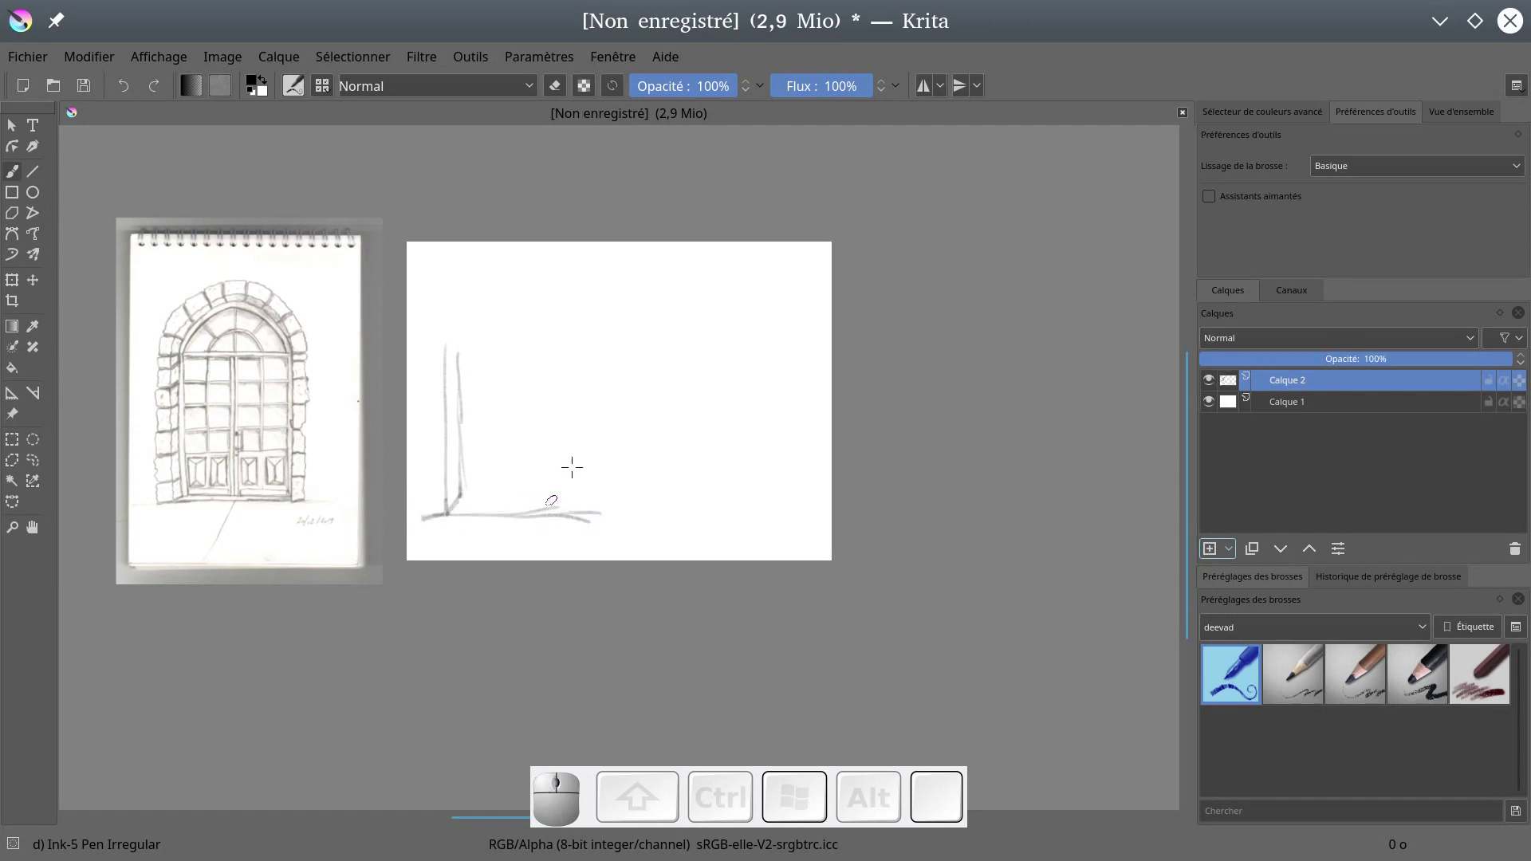
pyautogui.moveTo(545, 351); pyautogui.dragTo(541, 518)
pyautogui.moveTo(557, 351); pyautogui.dragTo(547, 522)
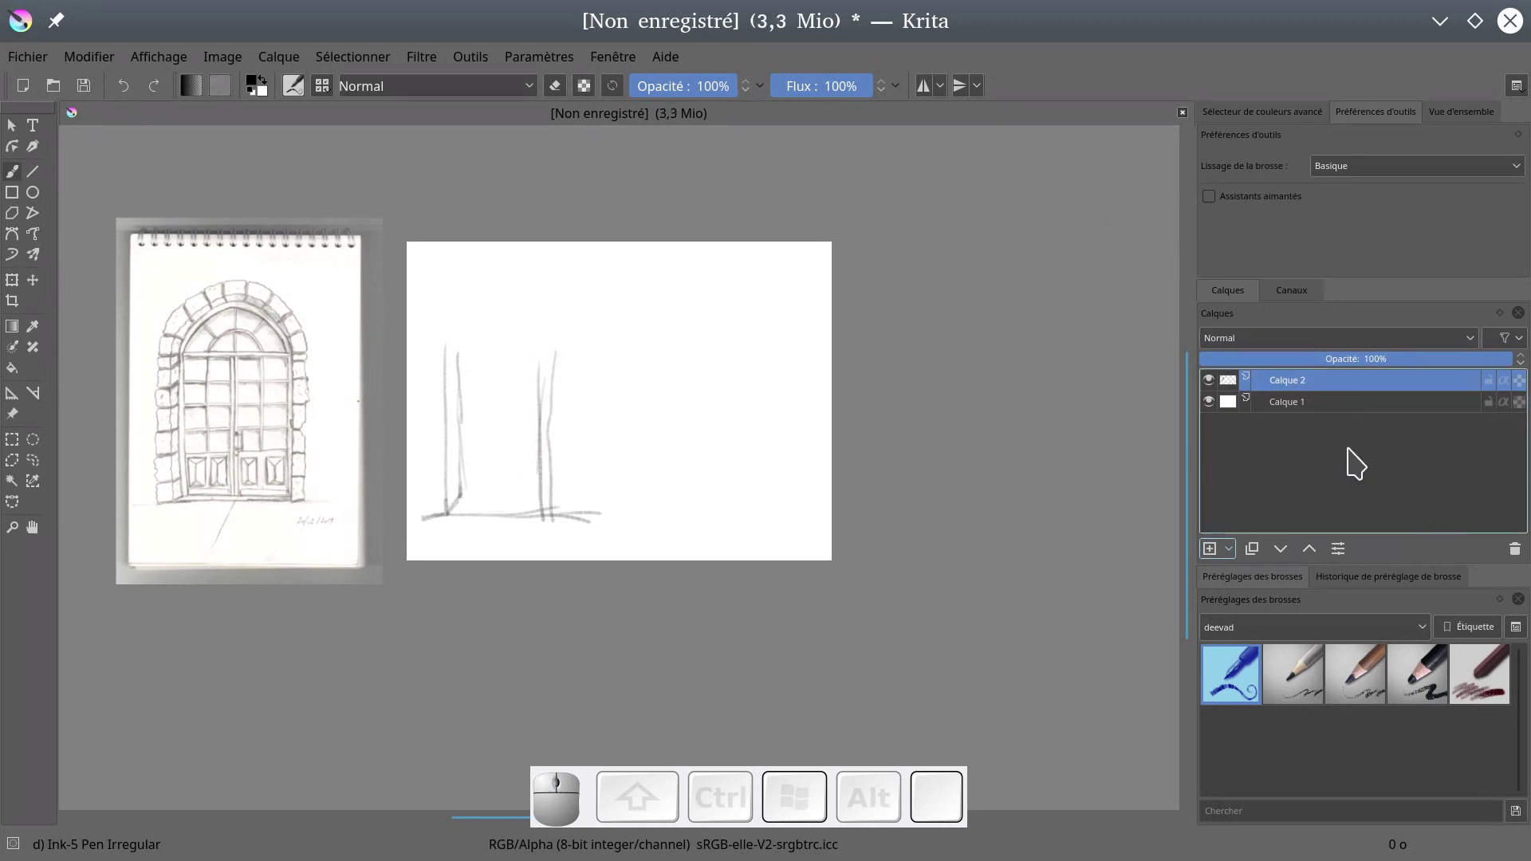
# - Hide Calque 2 and add a new paint layer named "assistants" above it
pyautogui.click(1209, 381)
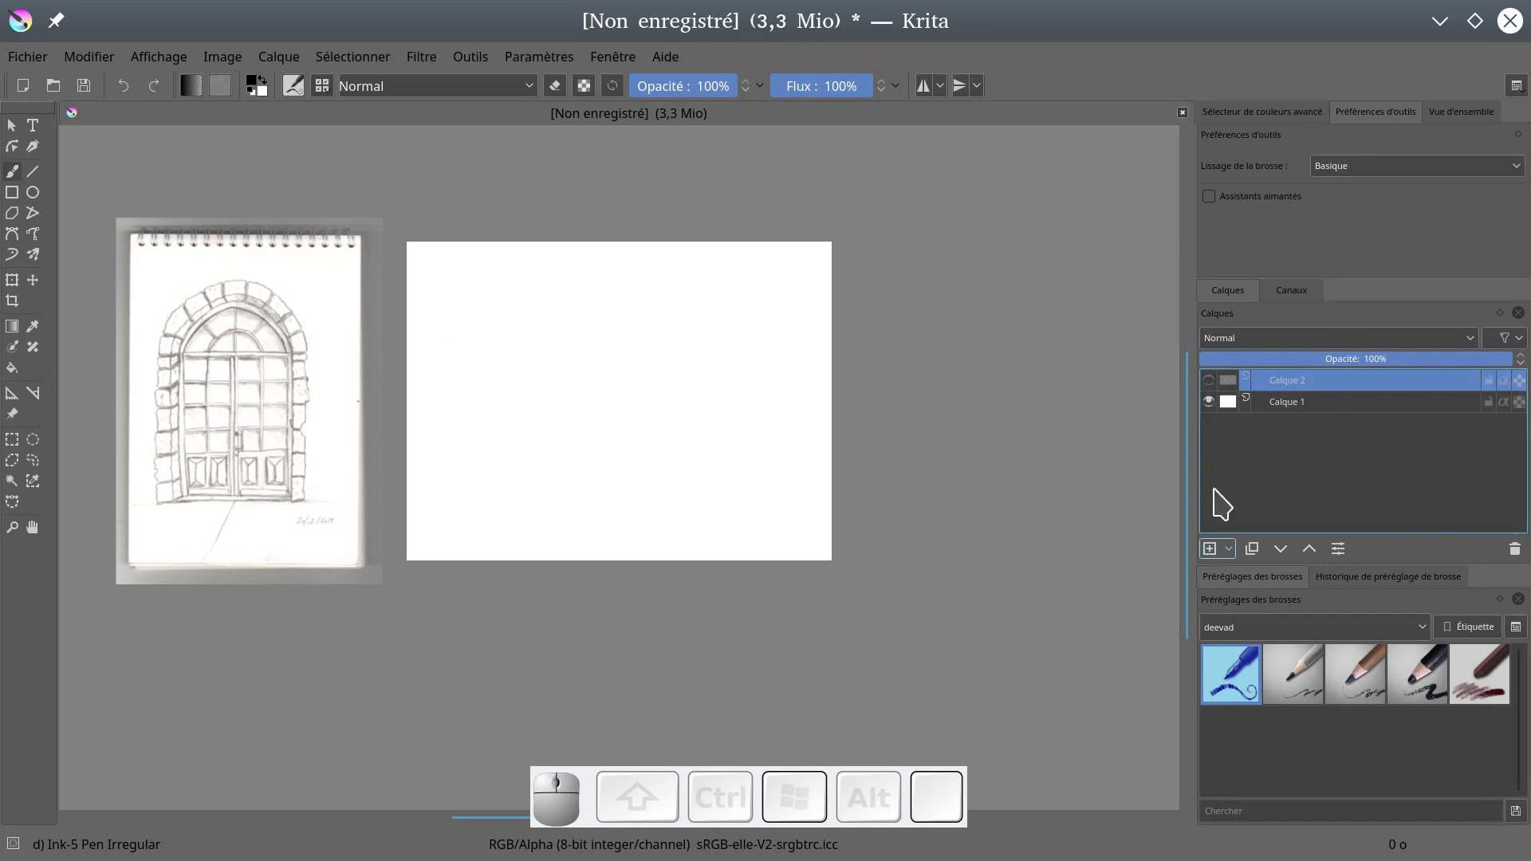
pyautogui.click(1210, 549)
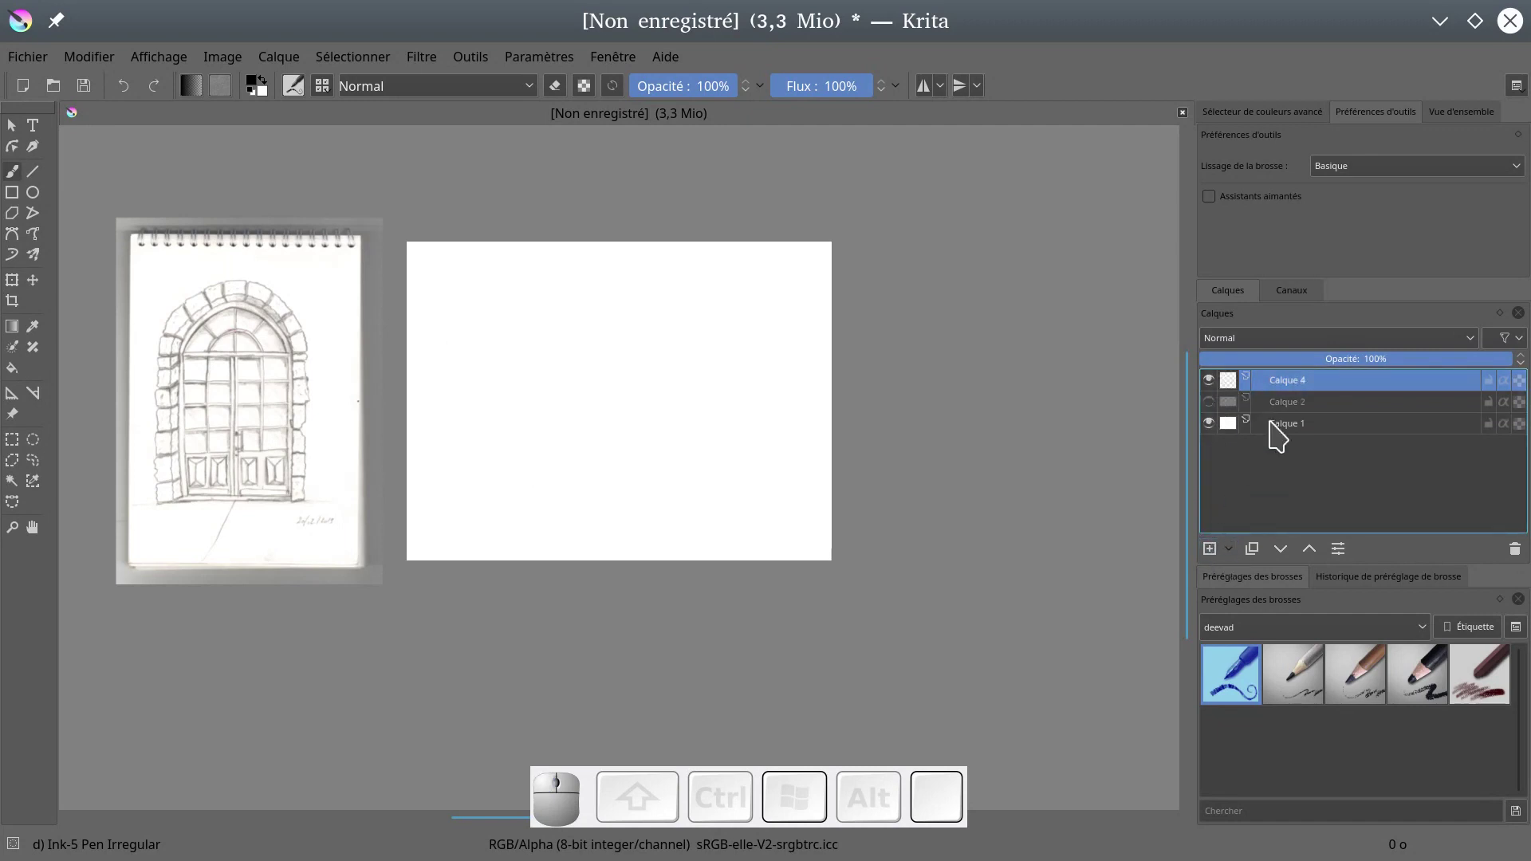
pyautogui.click(1292, 403)
pyautogui.doubleClick(1300, 382)
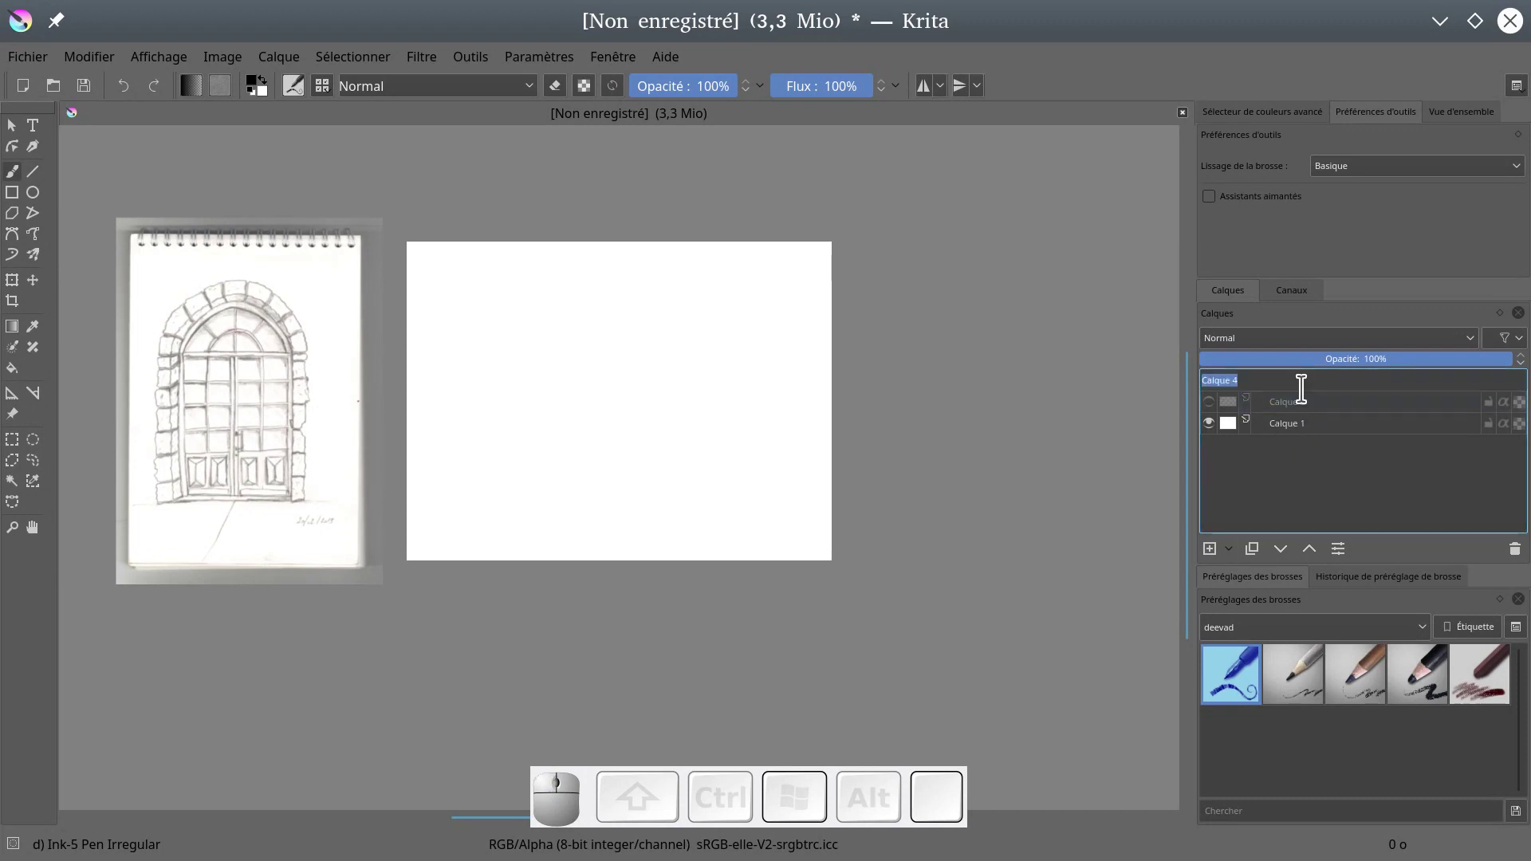
pyautogui.write('as')
pyautogui.press('Return')
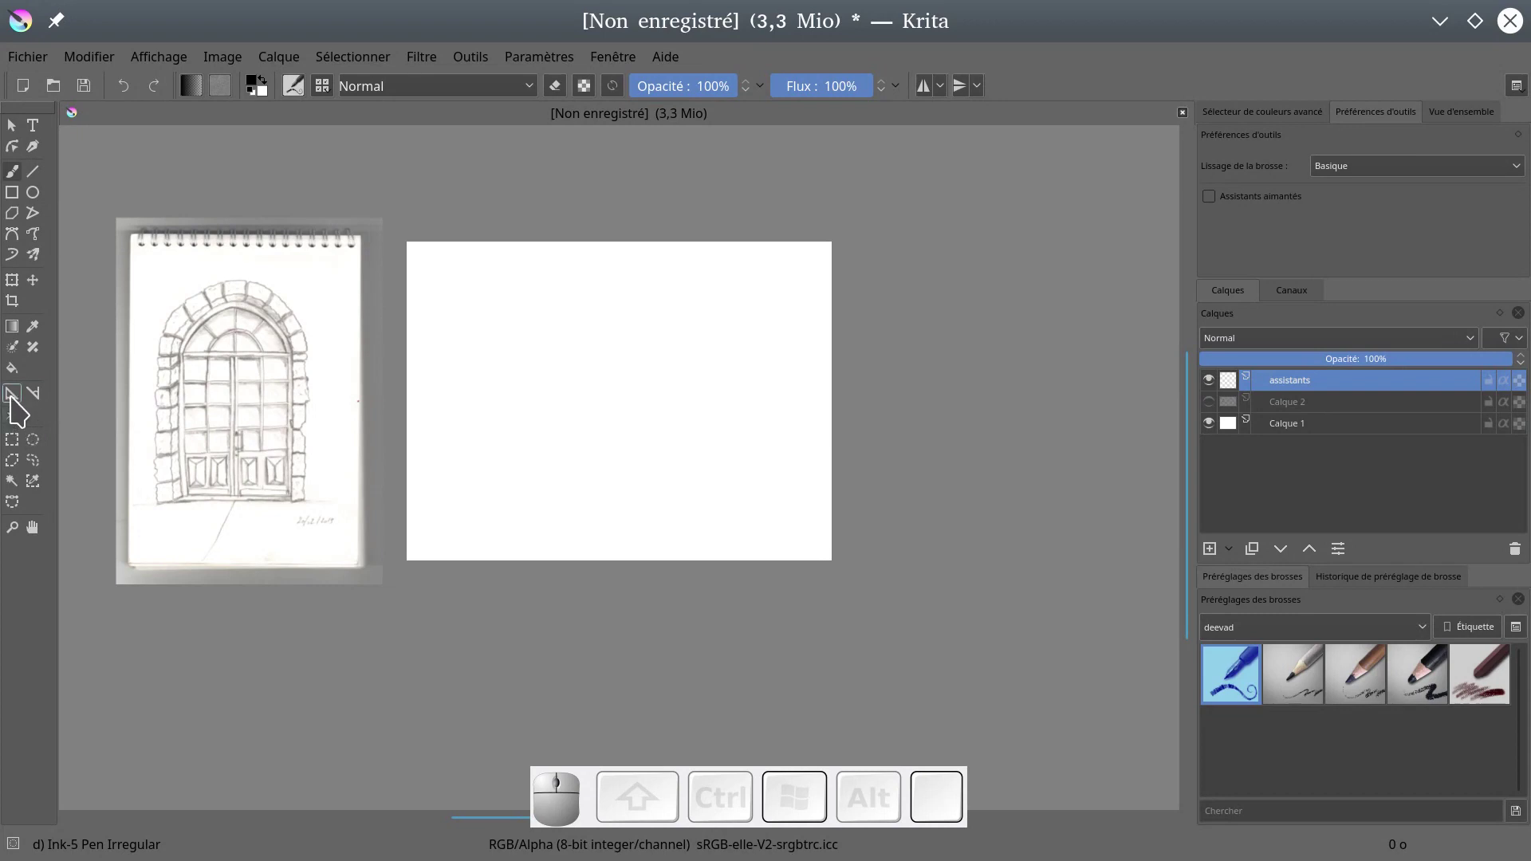
# - Add a parallel ruler (Règle parallèle) drawing assistant along the right edge of the door in the reference image
pyautogui.click(12, 393)
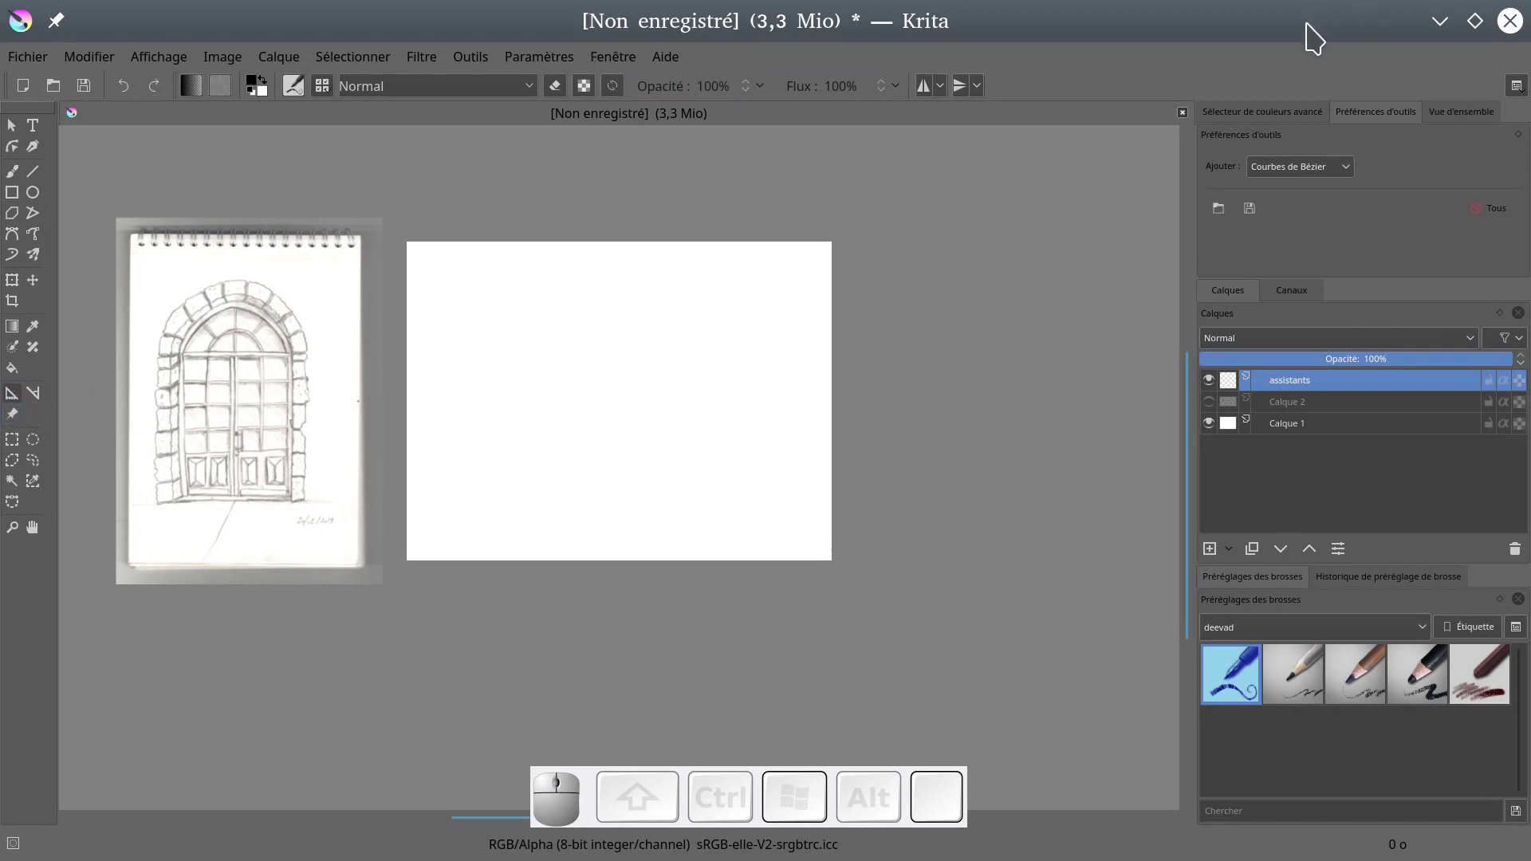
pyautogui.click(1343, 169)
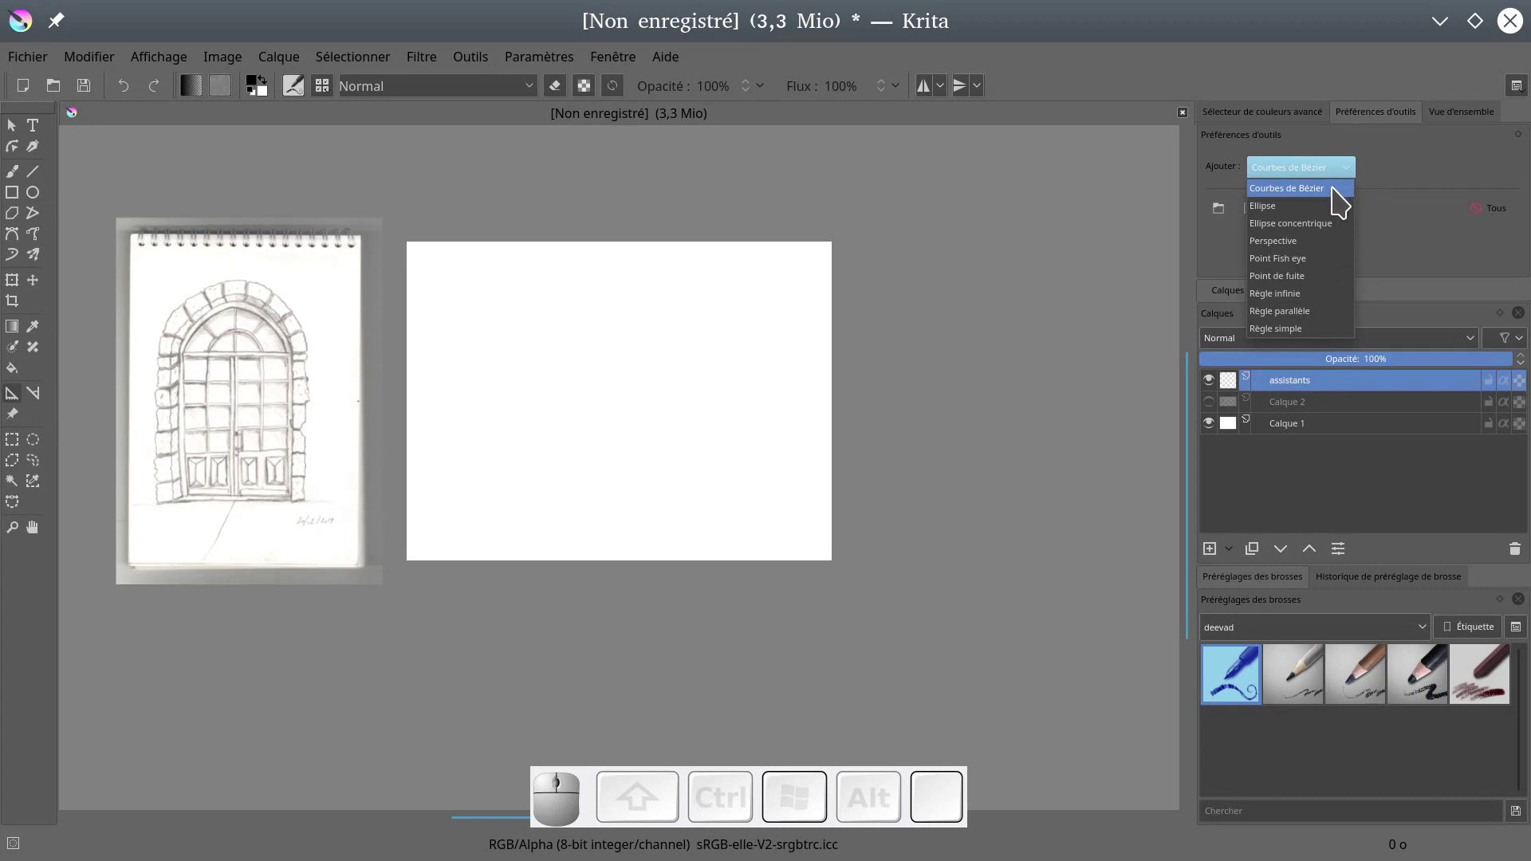
pyautogui.click(1308, 312)
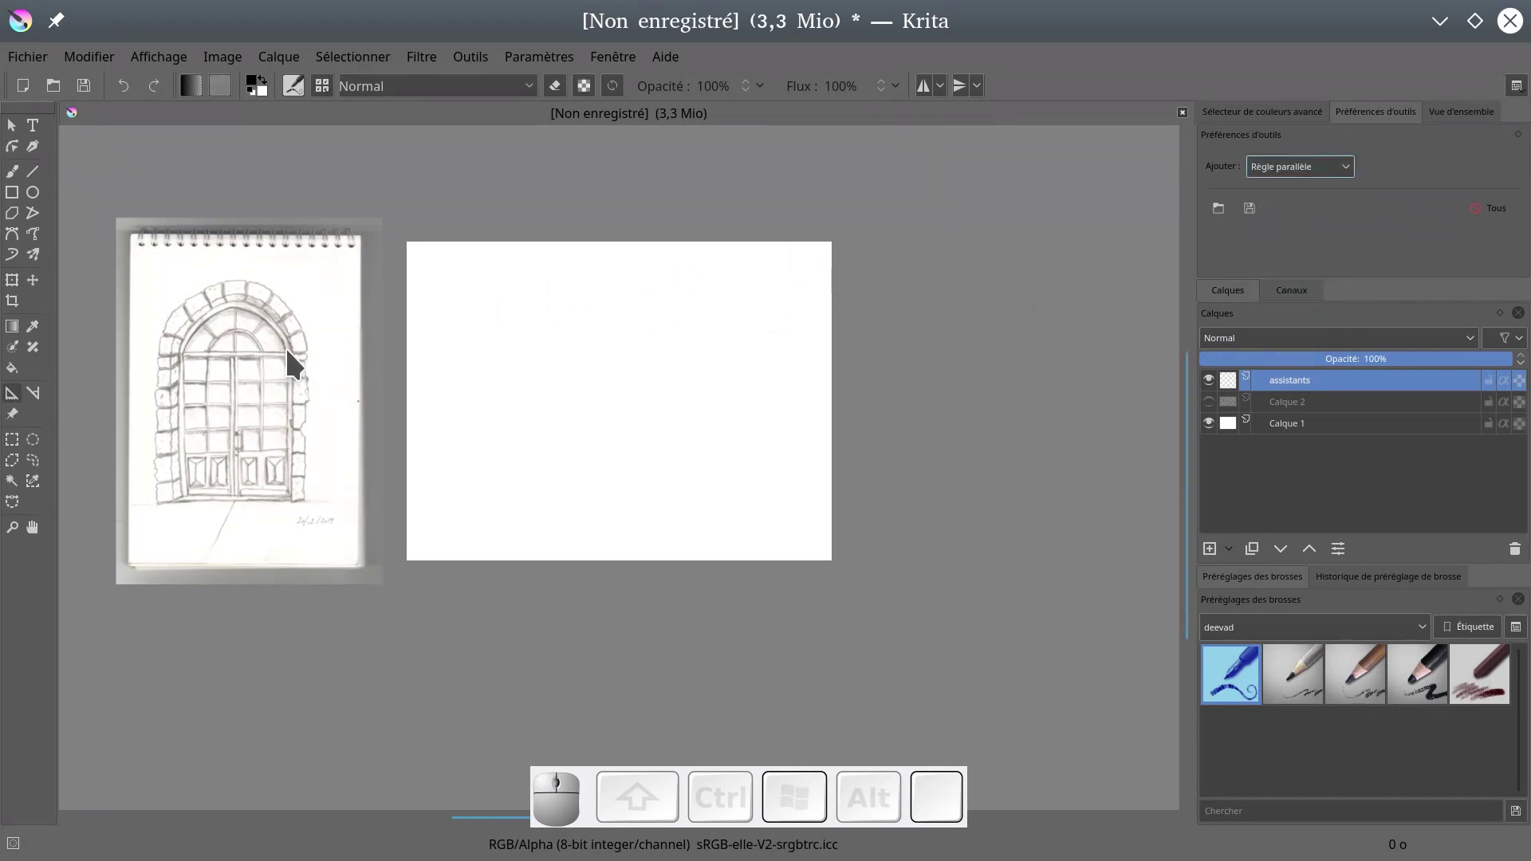
pyautogui.click(287, 491)
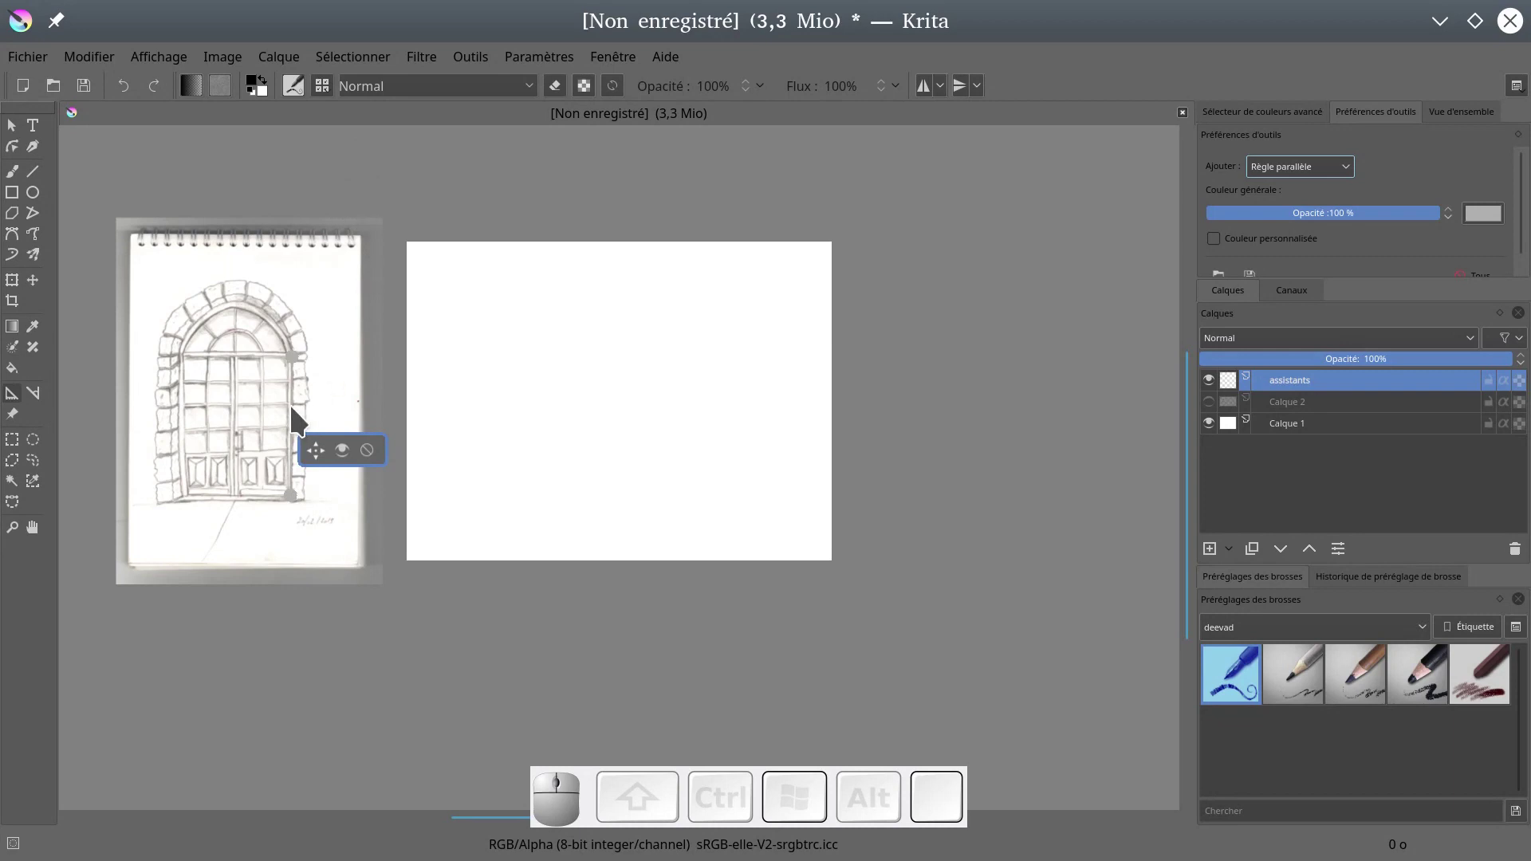
# - Set the general colour of the drawing assistants to red, #ff0000
pyautogui.click(1482, 216)
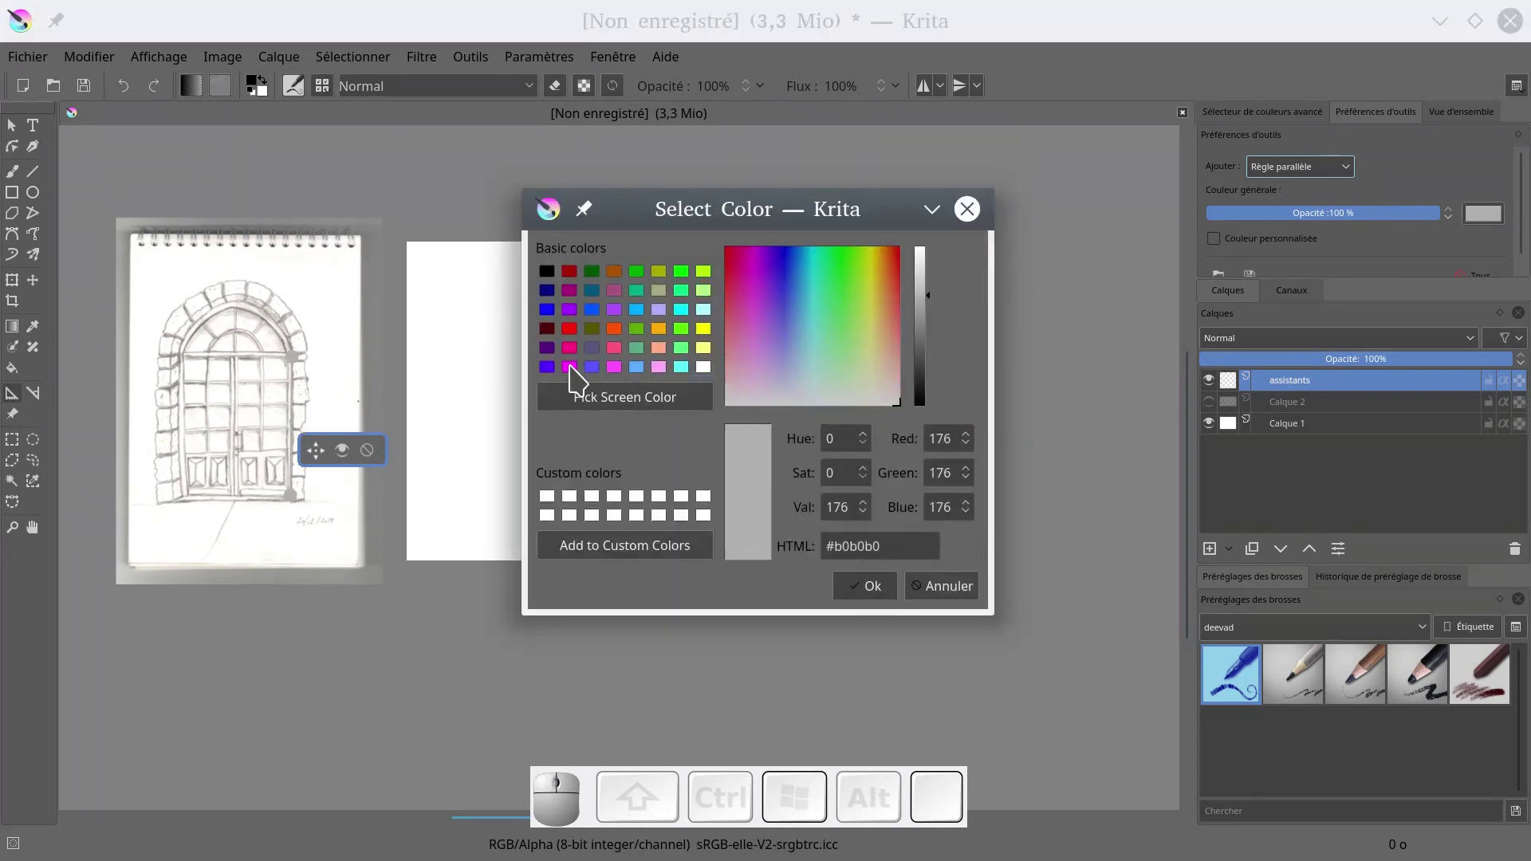
pyautogui.click(570, 330)
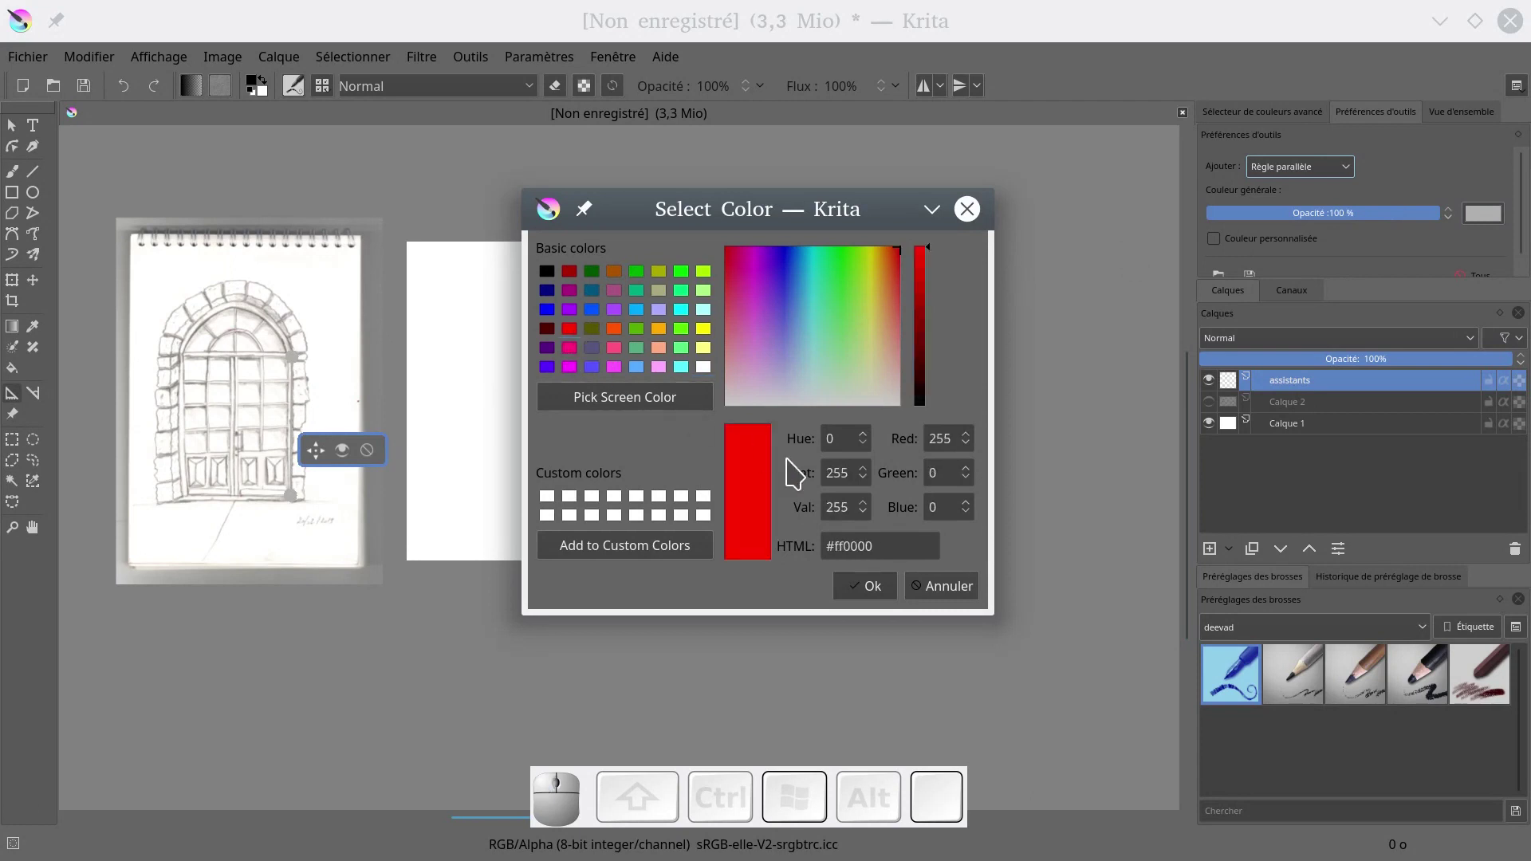
pyautogui.click(869, 587)
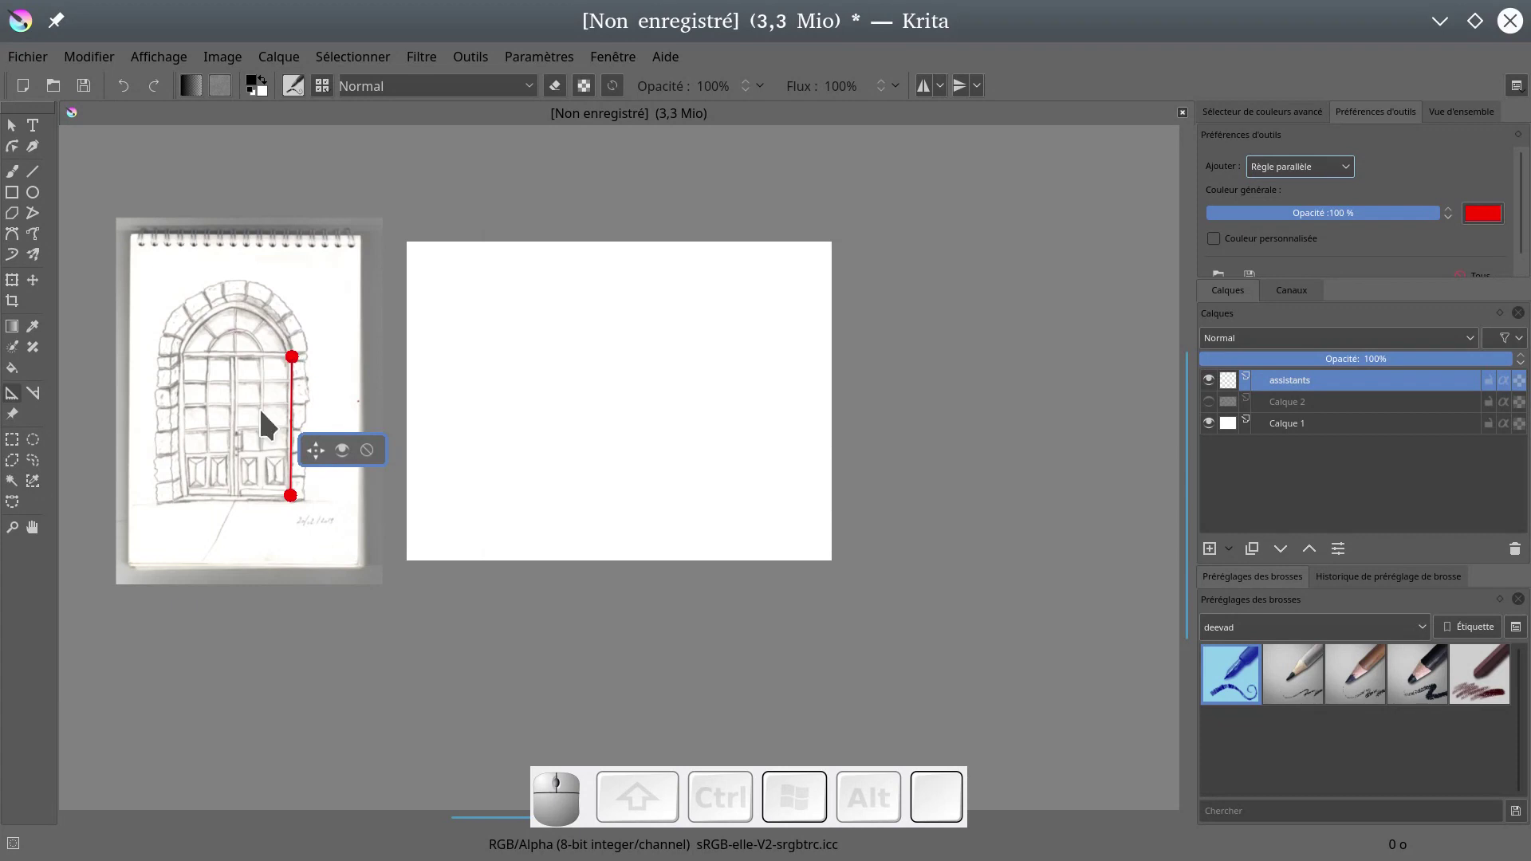
# - Extend the vertical ruler along the door's right edge from the ground line up to the arch stones, and nudge it into alignment
pyautogui.scroll(3, 261, 411)
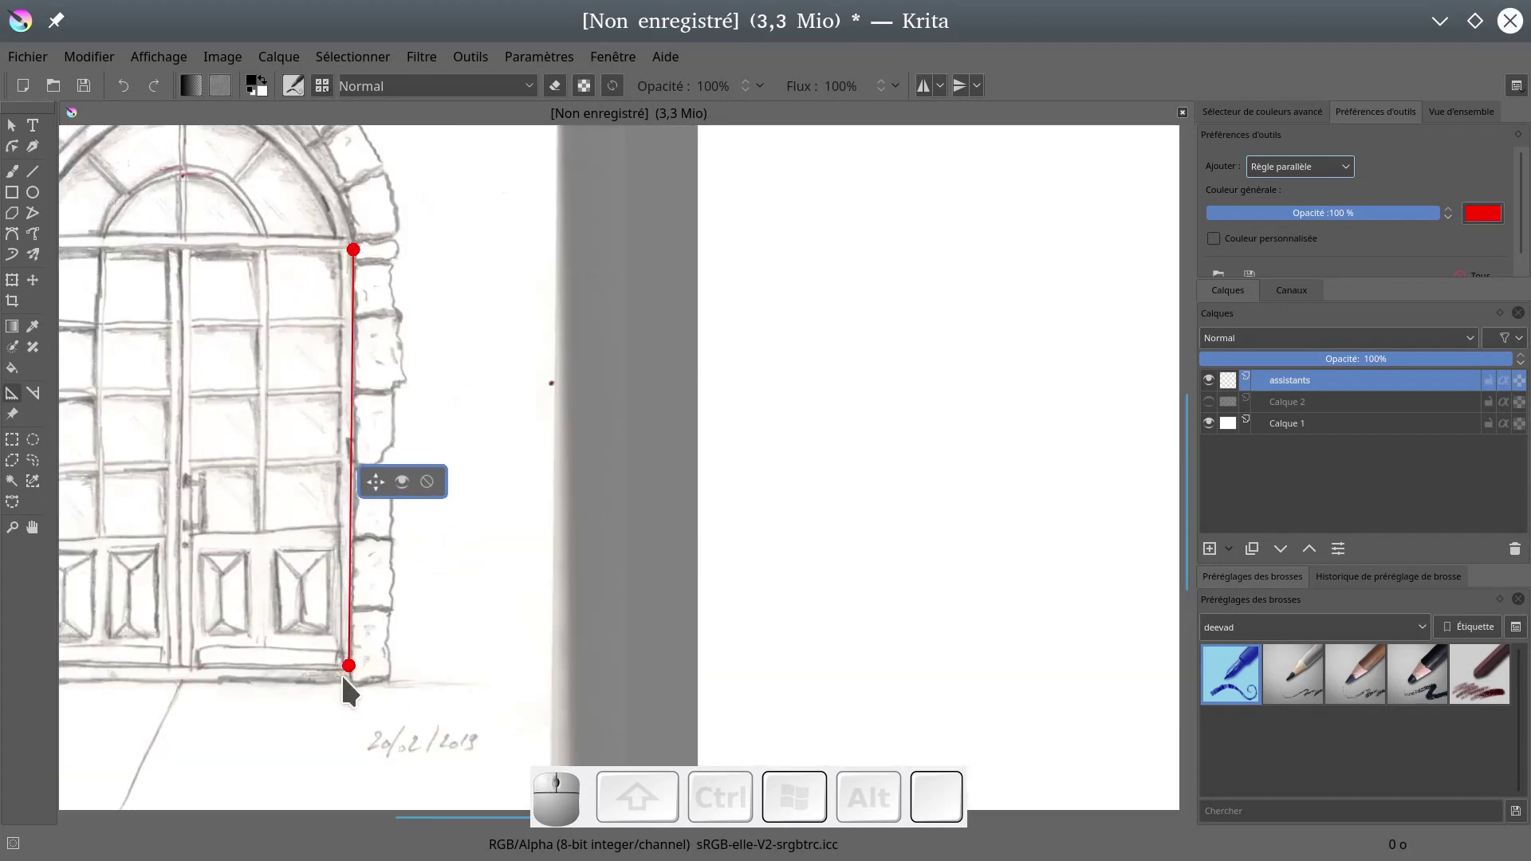
pyautogui.moveTo(348, 665)
pyautogui.mouseDown()
pyautogui.moveTo(427, 639)
pyautogui.moveTo(373, 675)
pyautogui.moveTo(317, 642)
pyautogui.moveTo(307, 503)
pyautogui.moveTo(188, 510)
pyautogui.moveTo(347, 649)
pyautogui.moveTo(352, 682)
pyautogui.mouseUp()
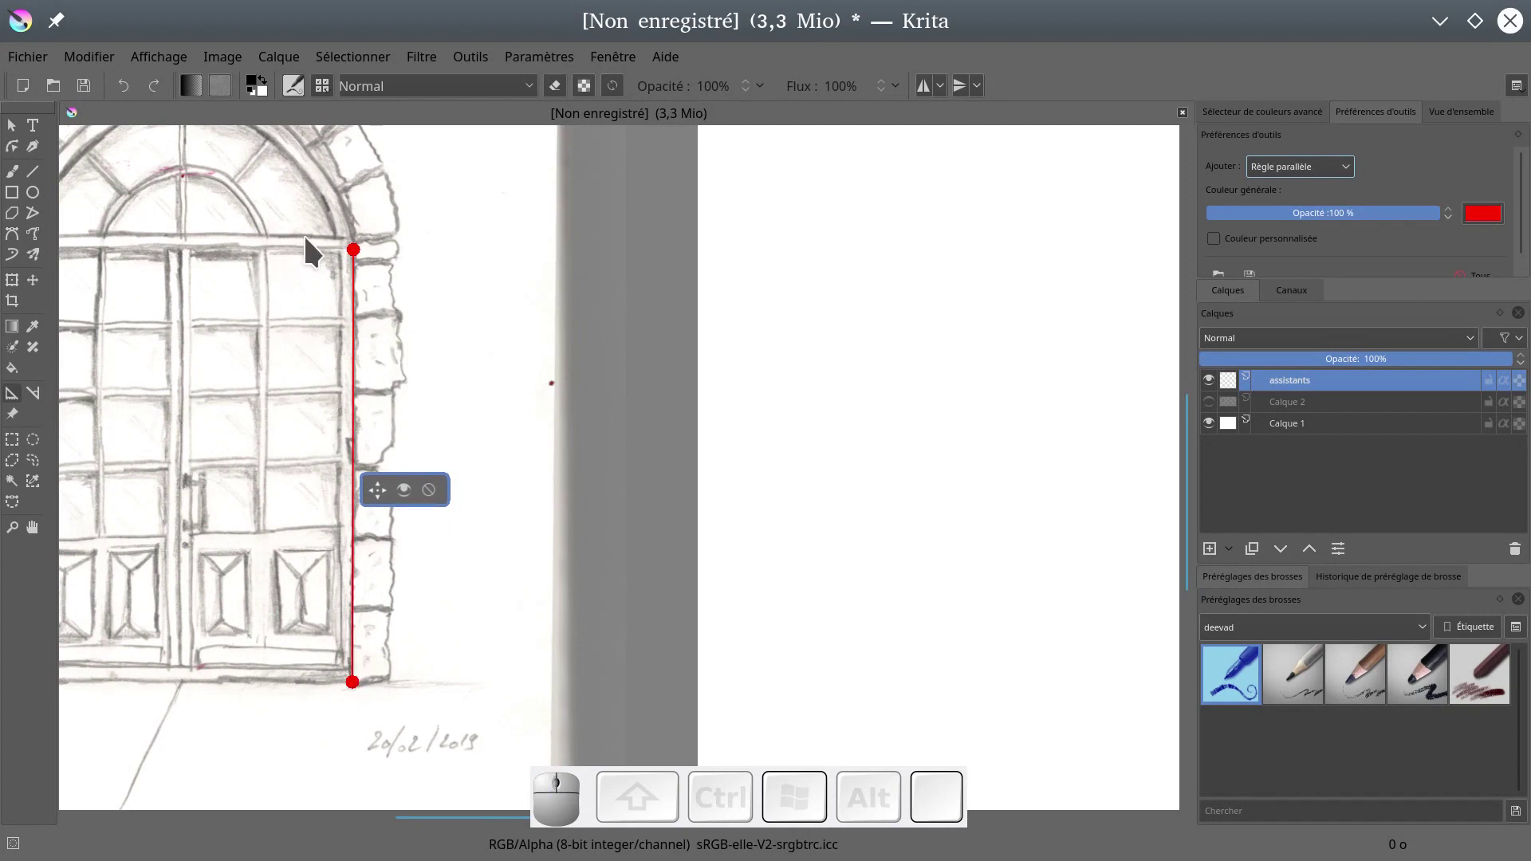
pyautogui.moveTo(351, 248); pyautogui.dragTo(354, 130)
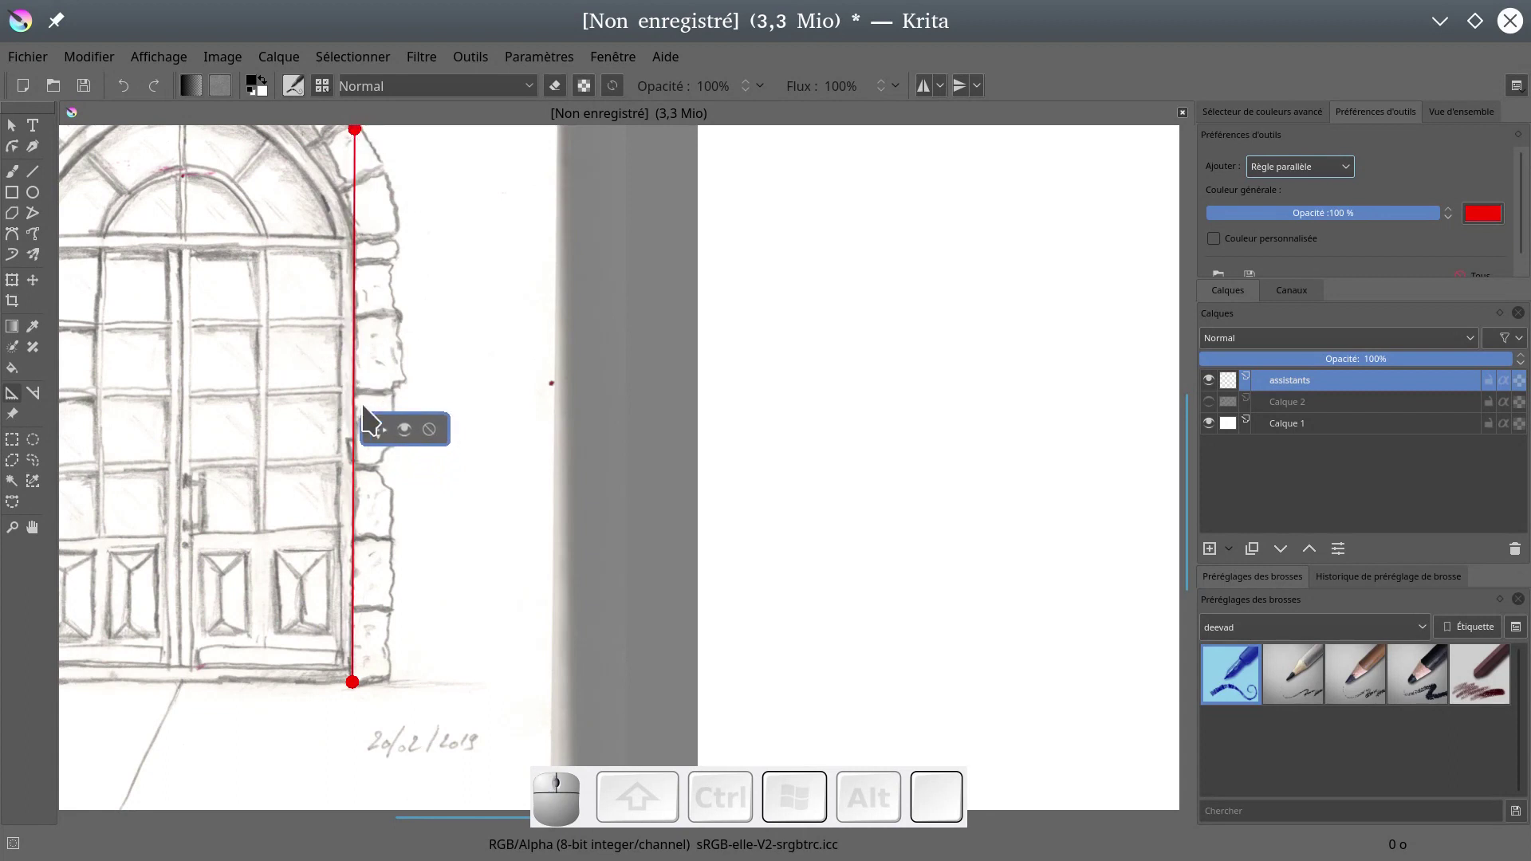
pyautogui.moveTo(378, 430)
pyautogui.mouseDown()
pyautogui.moveTo(407, 444)
pyautogui.moveTo(386, 447)
pyautogui.moveTo(415, 437)
pyautogui.moveTo(228, 437)
pyautogui.moveTo(381, 435)
pyautogui.mouseUp()
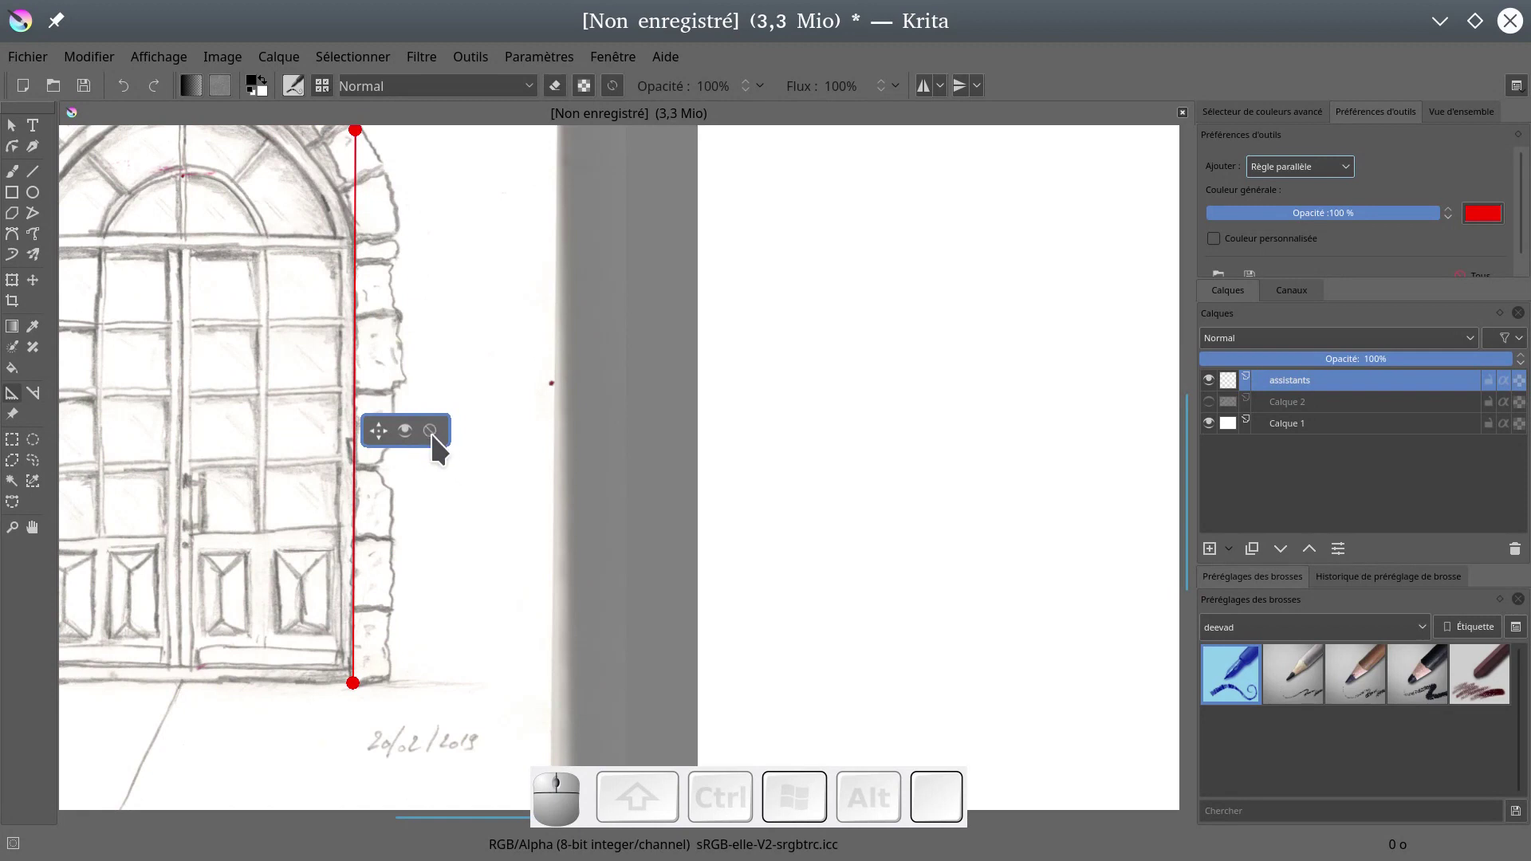
pyautogui.moveTo(422, 487); pyautogui.dragTo(415, 644)
pyautogui.moveTo(423, 499); pyautogui.dragTo(290, 458)
pyautogui.moveTo(425, 503); pyautogui.dragTo(132, 495)
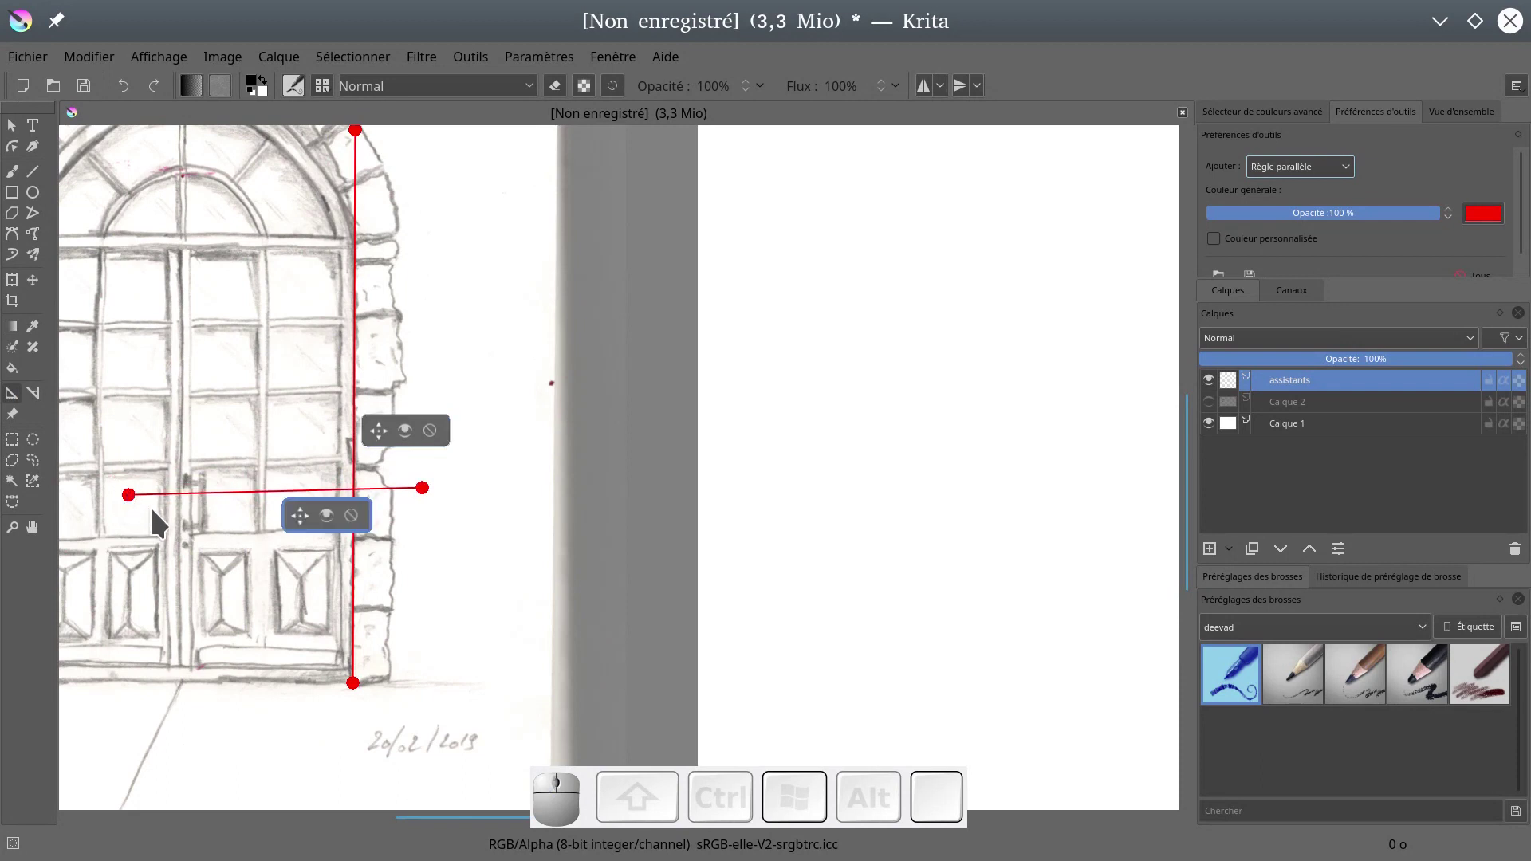
pyautogui.moveTo(301, 518); pyautogui.dragTo(252, 614)
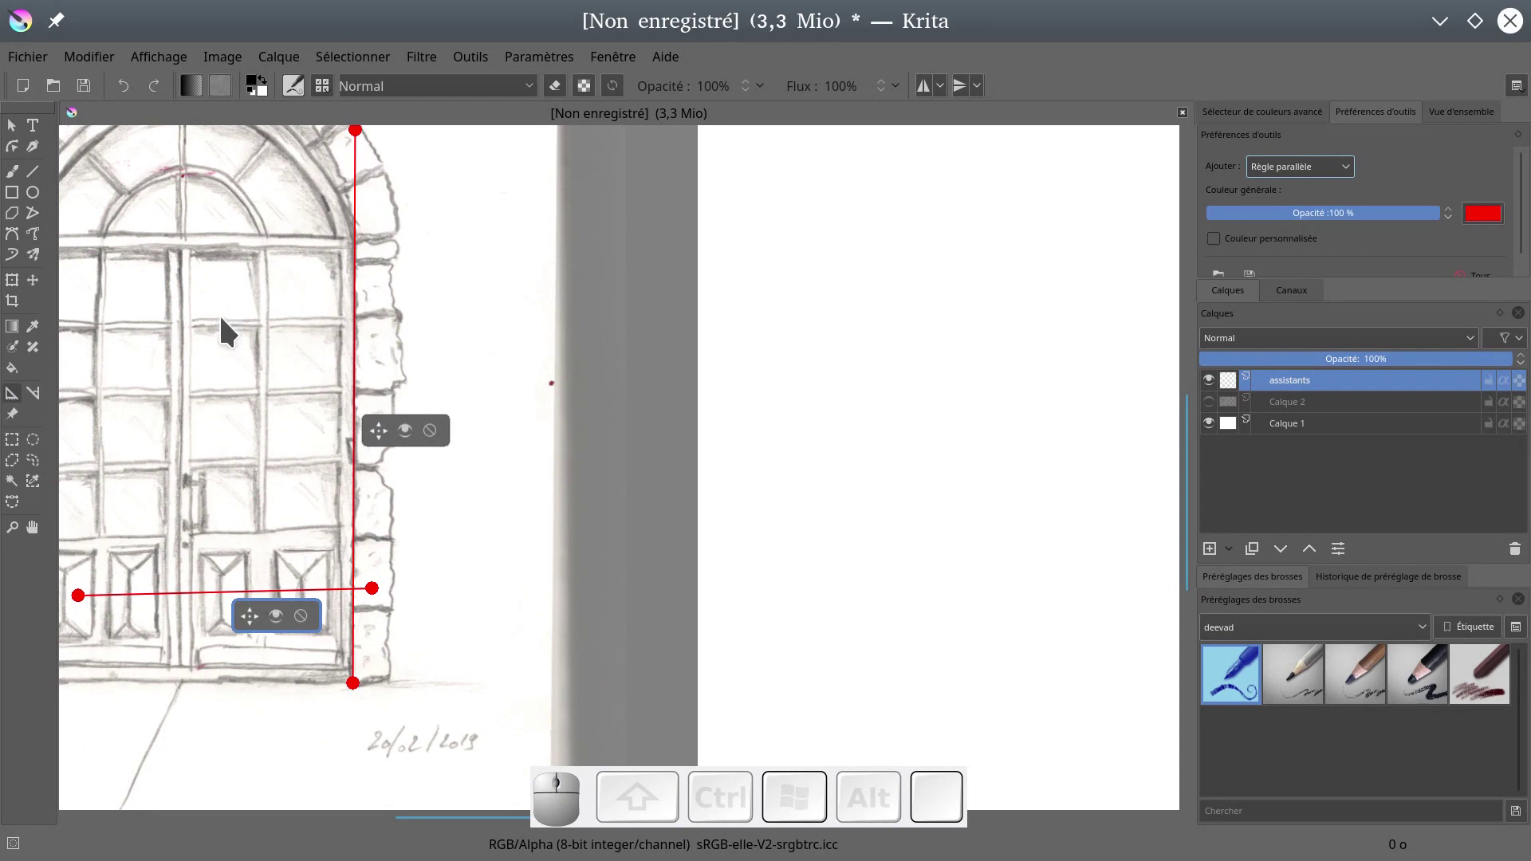
pyautogui.moveTo(252, 372)
pyautogui.mouseDown()
pyautogui.moveTo(461, 273)
pyautogui.moveTo(559, 307)
pyautogui.mouseUp()
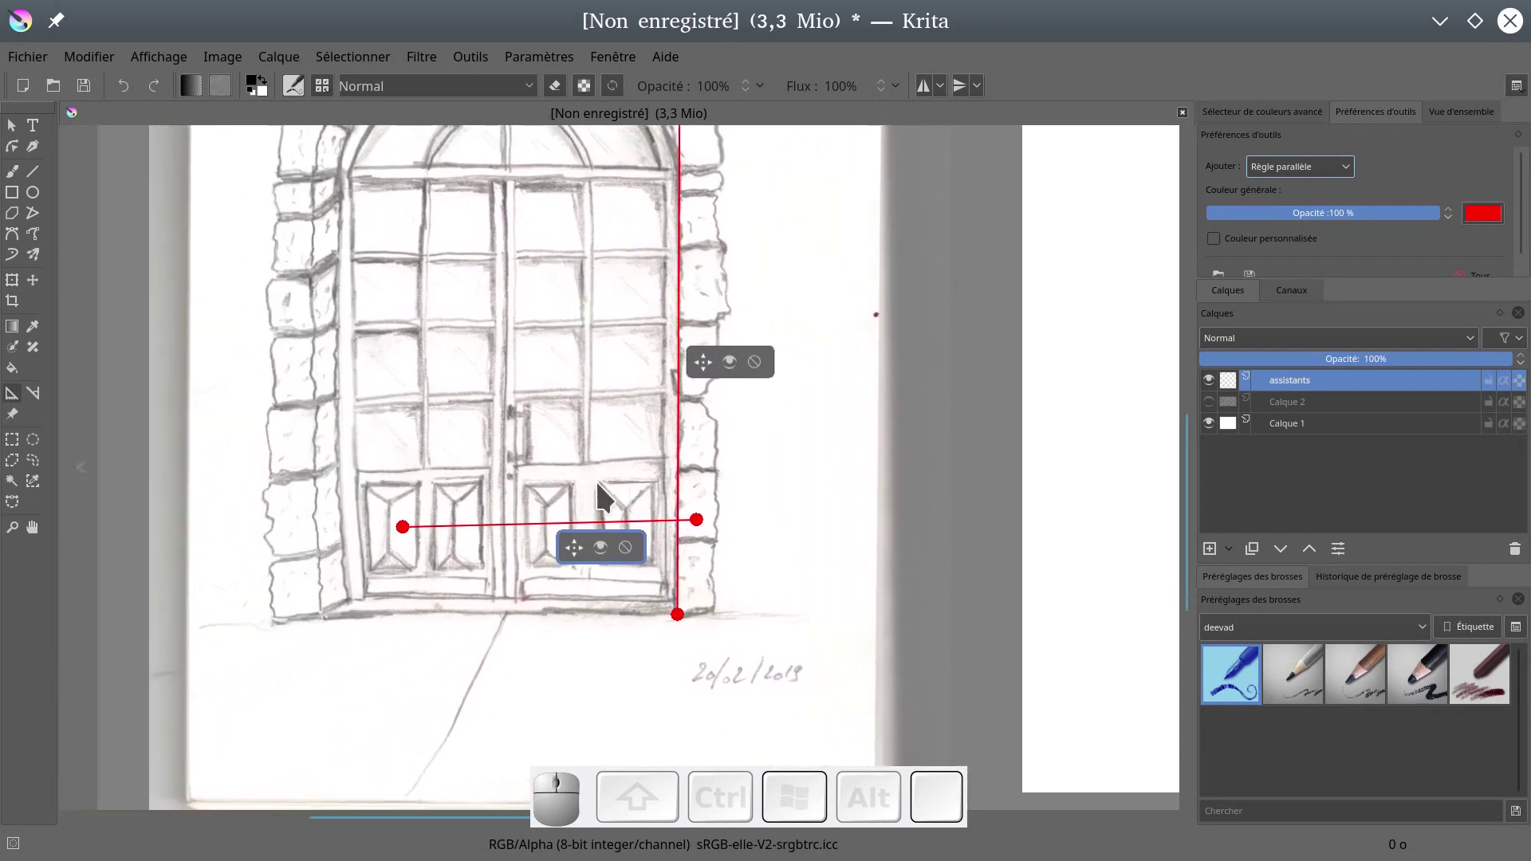
pyautogui.moveTo(406, 525); pyautogui.dragTo(359, 606)
pyautogui.moveTo(696, 520); pyautogui.dragTo(803, 595)
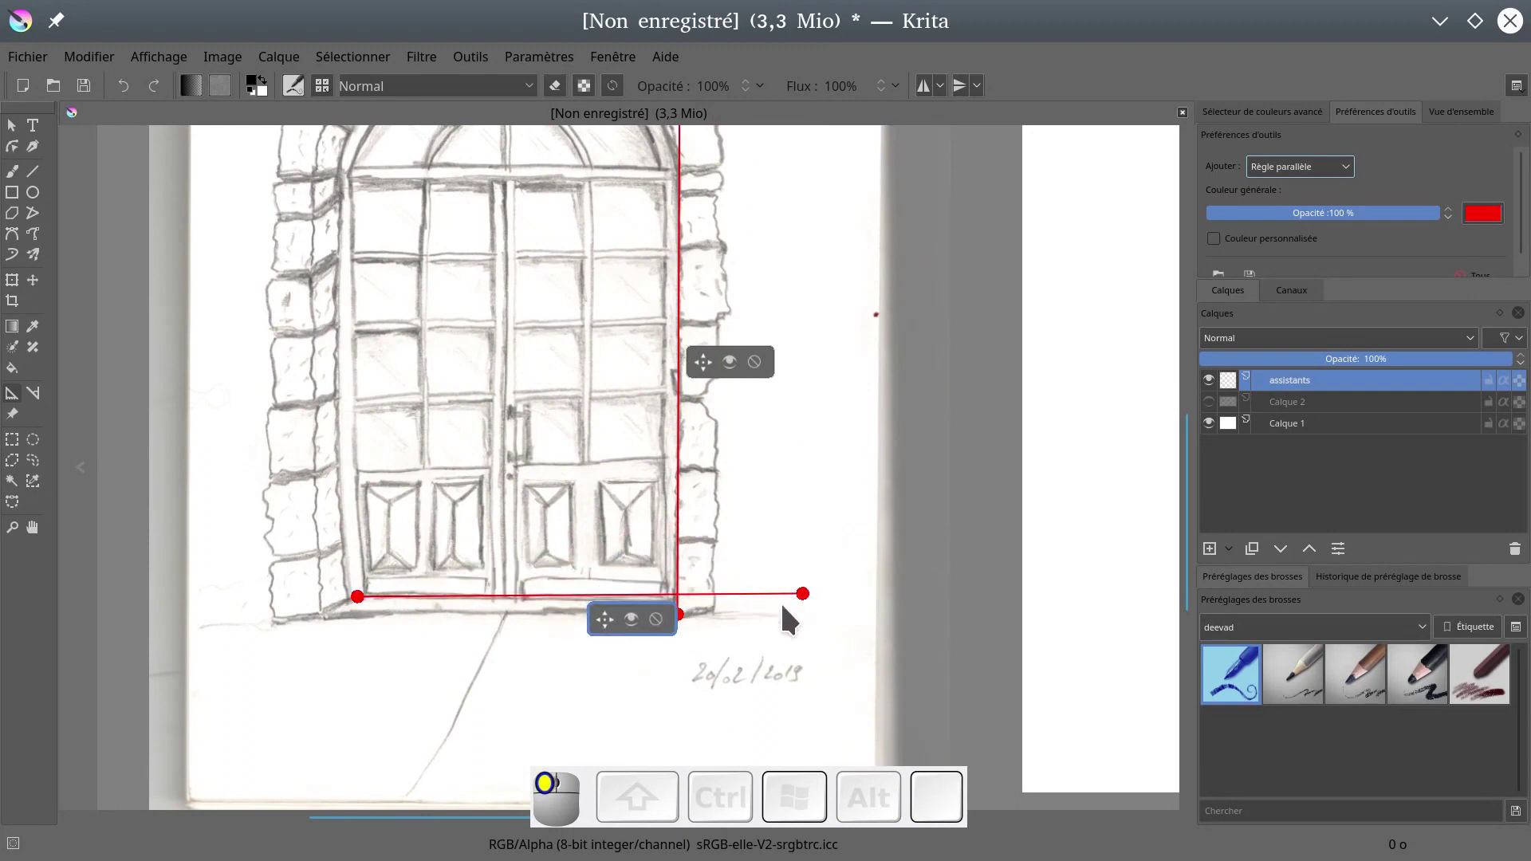
pyautogui.click(655, 620)
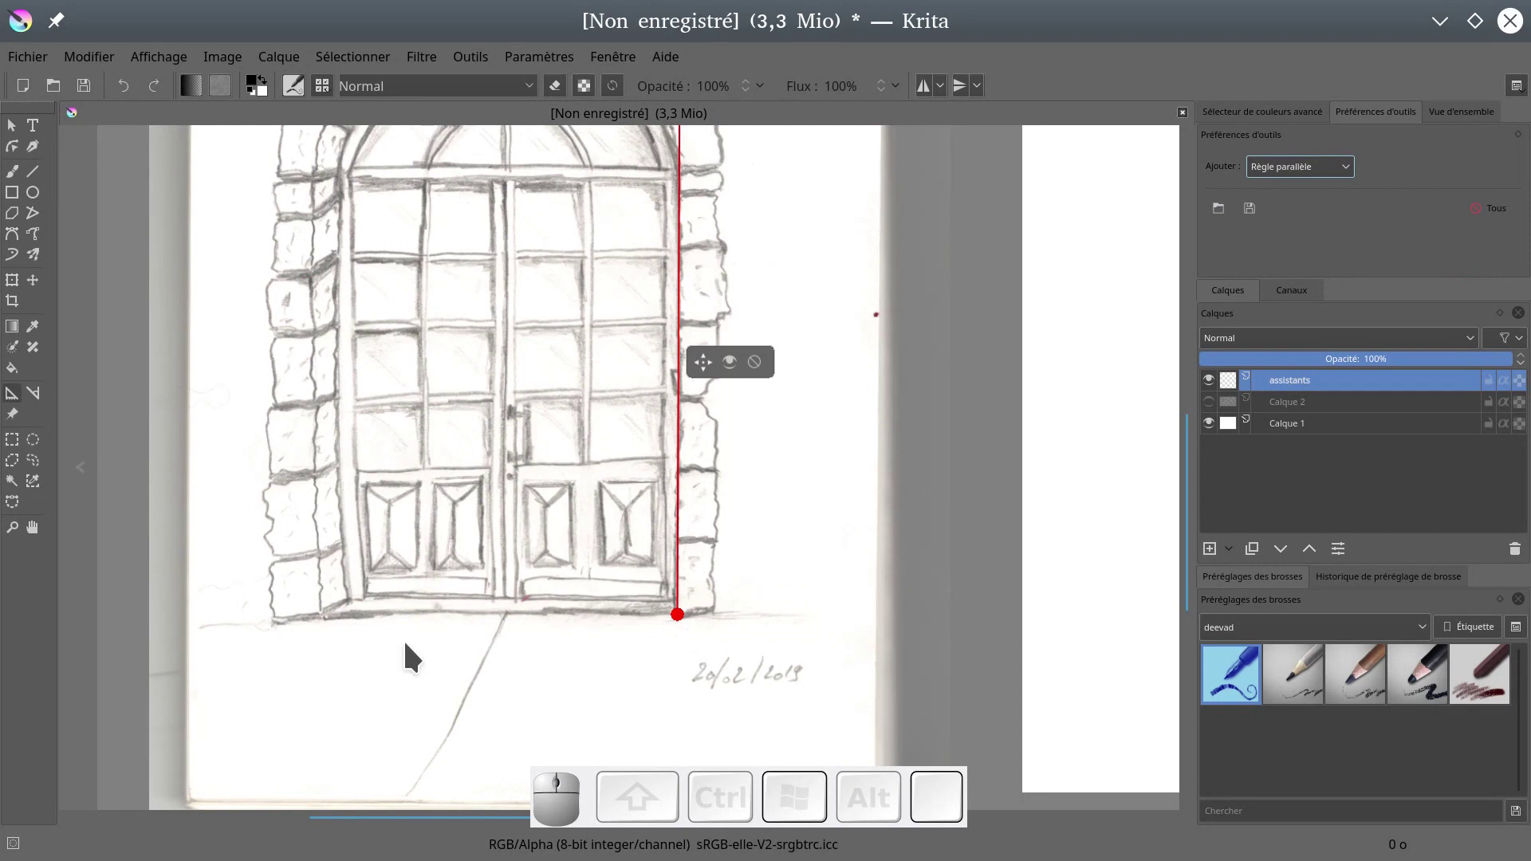
# - Add a parallel ruler along the ground line below the door, spanning the width of the sketchbook page
pyautogui.moveTo(206, 622); pyautogui.dragTo(863, 616)
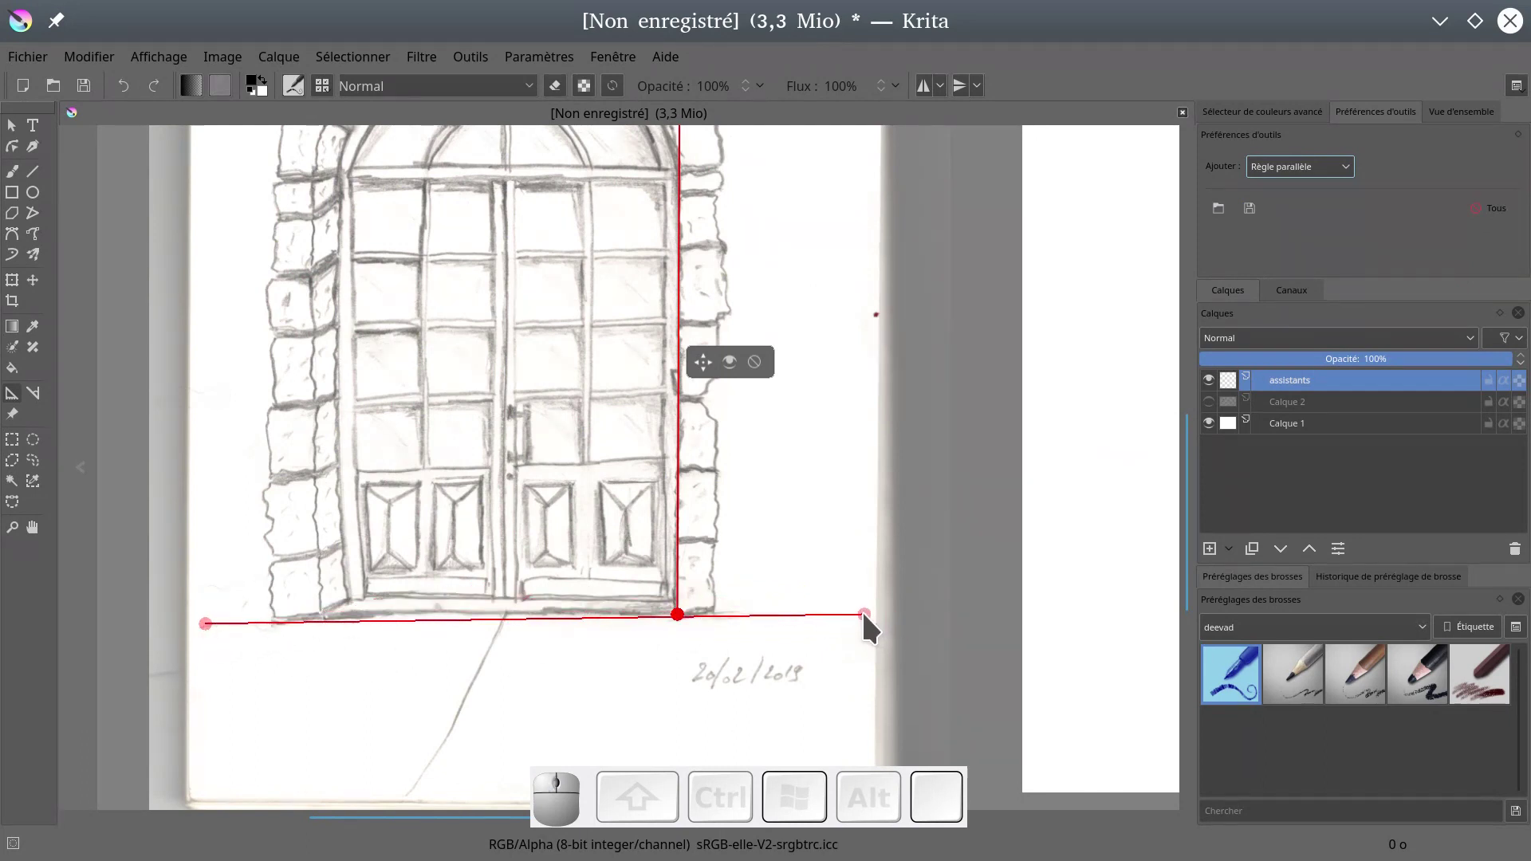
pyautogui.moveTo(773, 504)
pyautogui.mouseDown()
pyautogui.moveTo(558, 582)
pyautogui.moveTo(724, 584)
pyautogui.mouseUp()
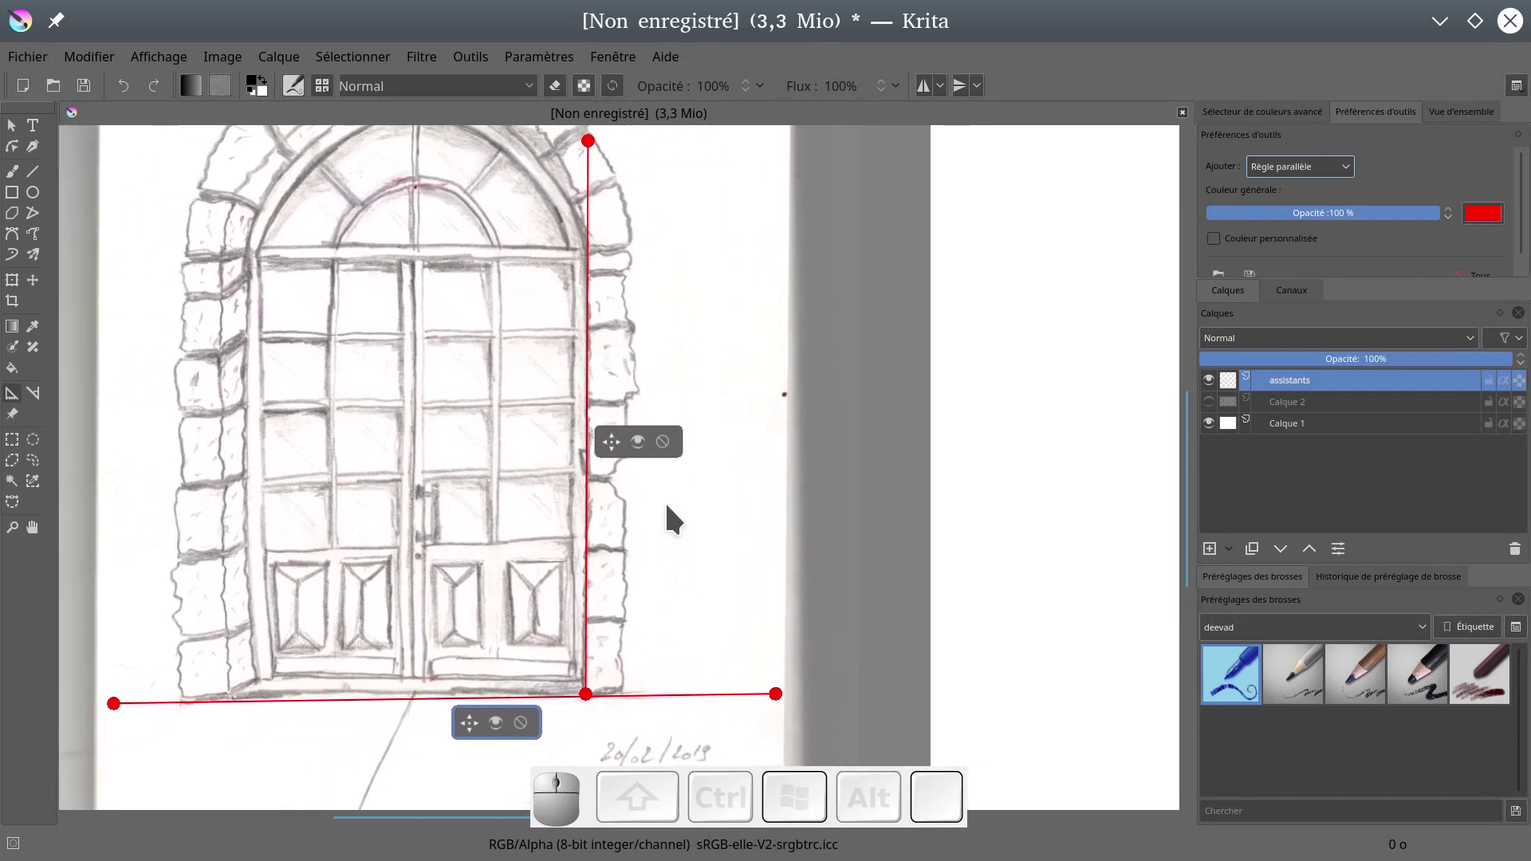
pyautogui.scroll(-2, 690, 514)
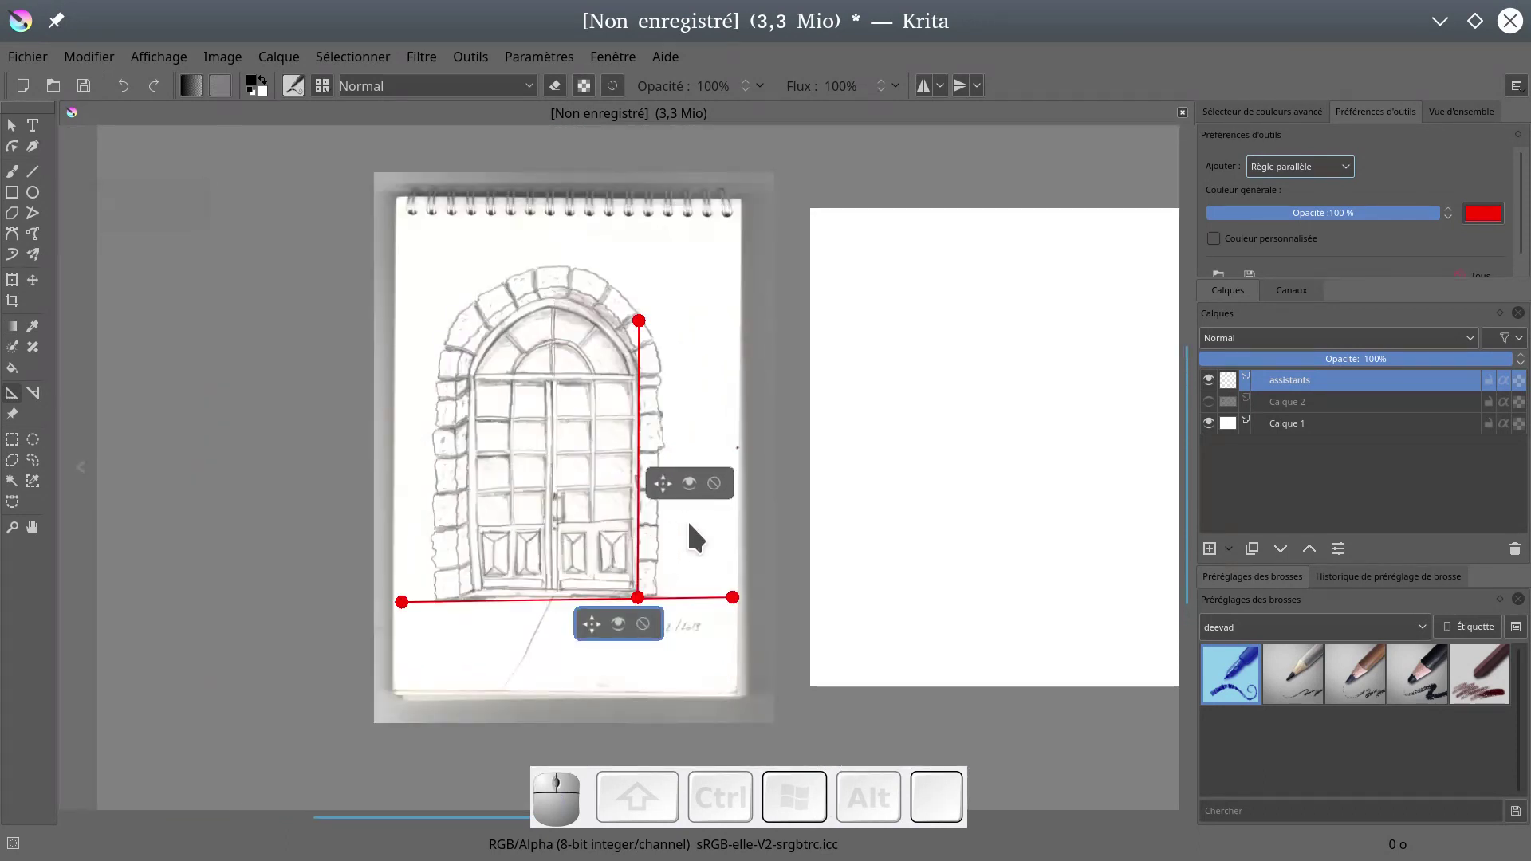
pyautogui.moveTo(766, 343)
pyautogui.mouseDown()
pyautogui.moveTo(704, 386)
pyautogui.moveTo(543, 380)
pyautogui.moveTo(488, 360)
pyautogui.mouseUp()
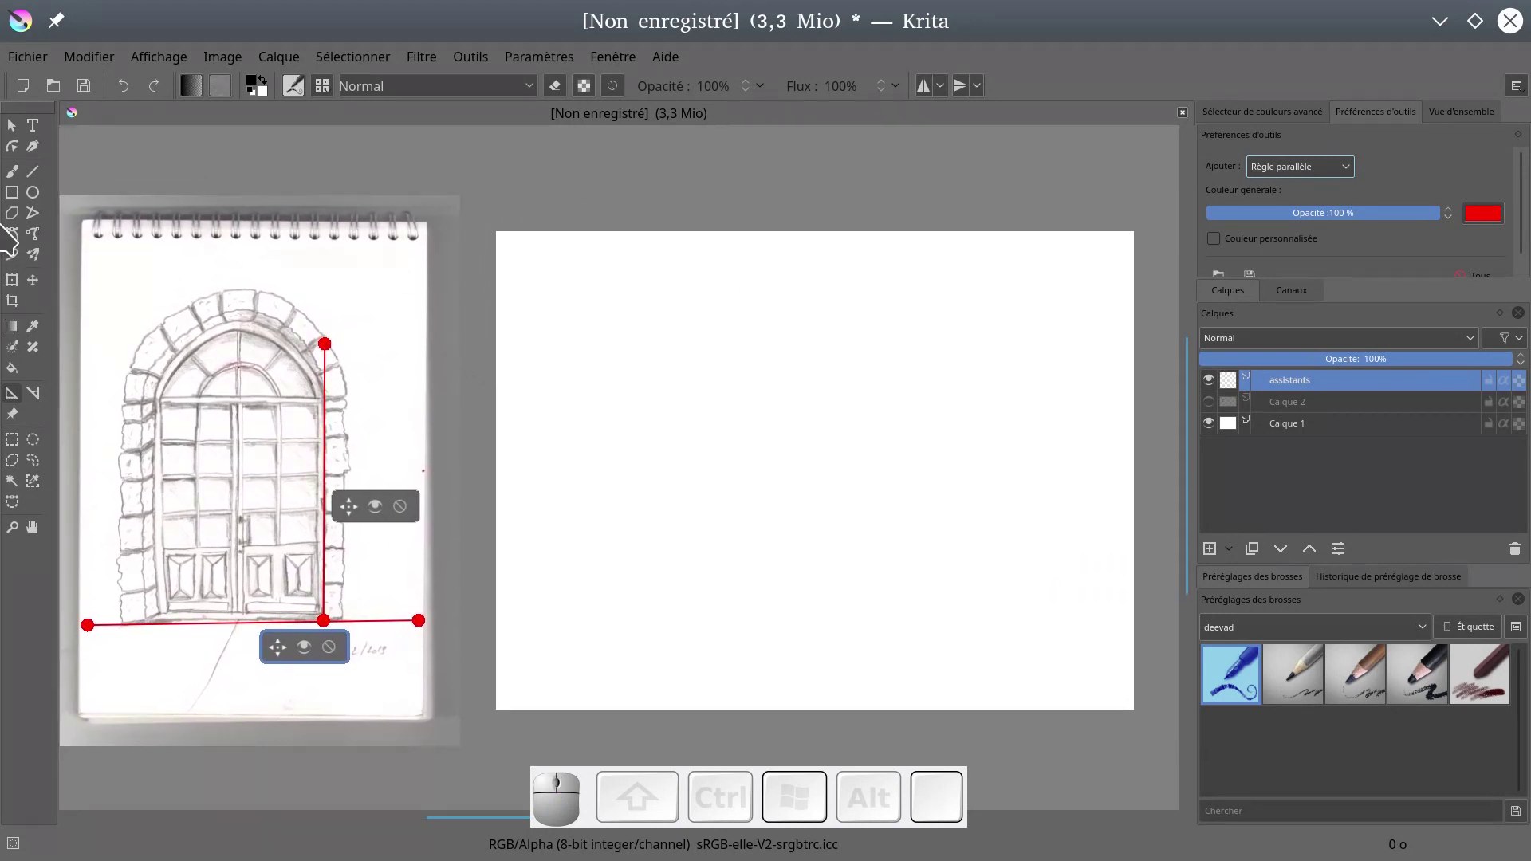
# - Switch to the freehand brush and examine the display options for snapping, rulers, guides and drawing assistants
pyautogui.click(12, 173)
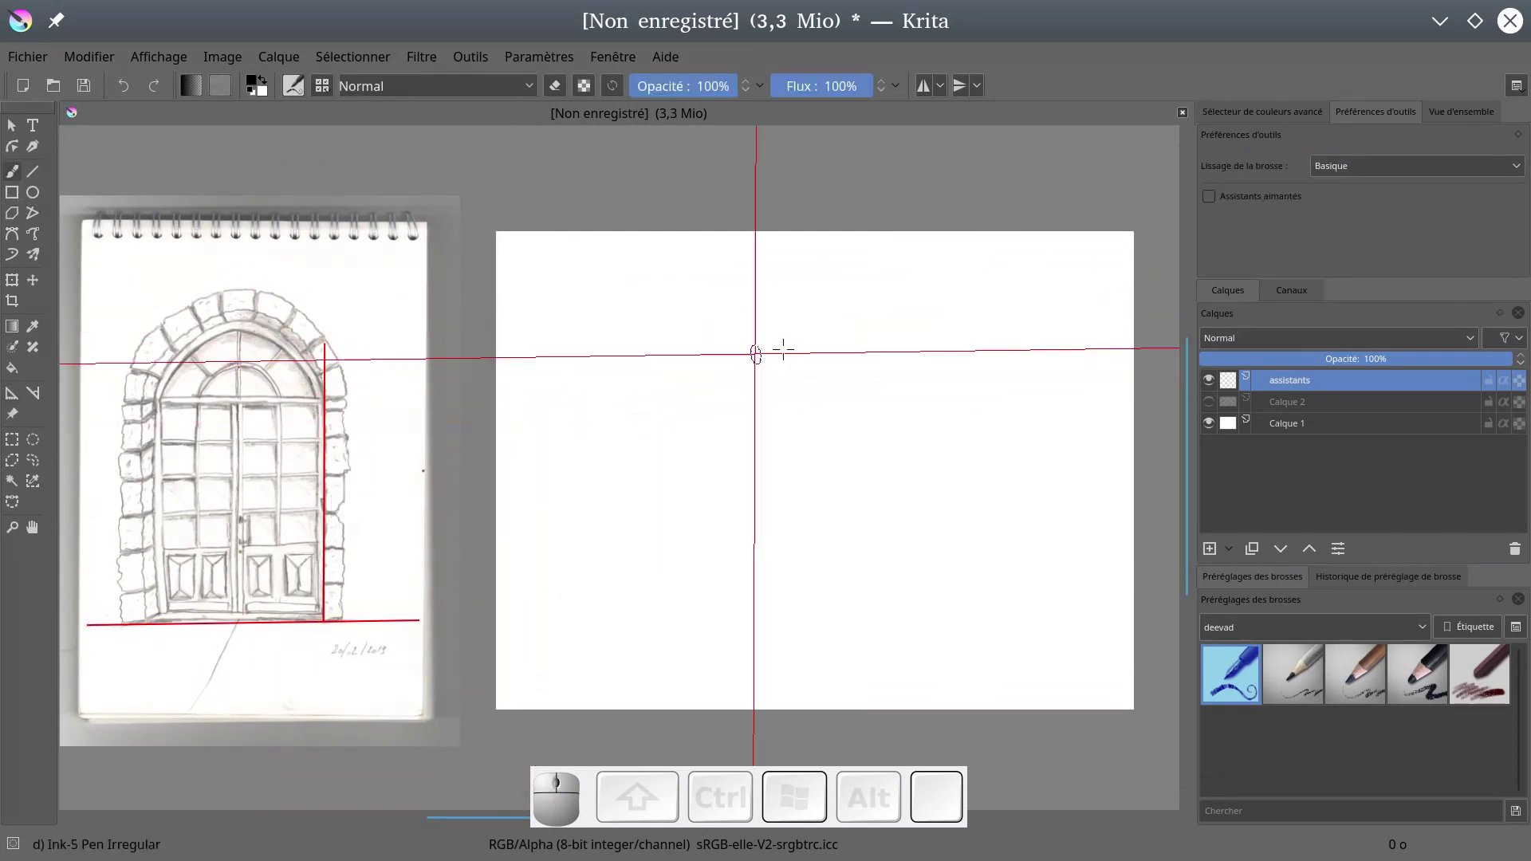
pyautogui.click(160, 57)
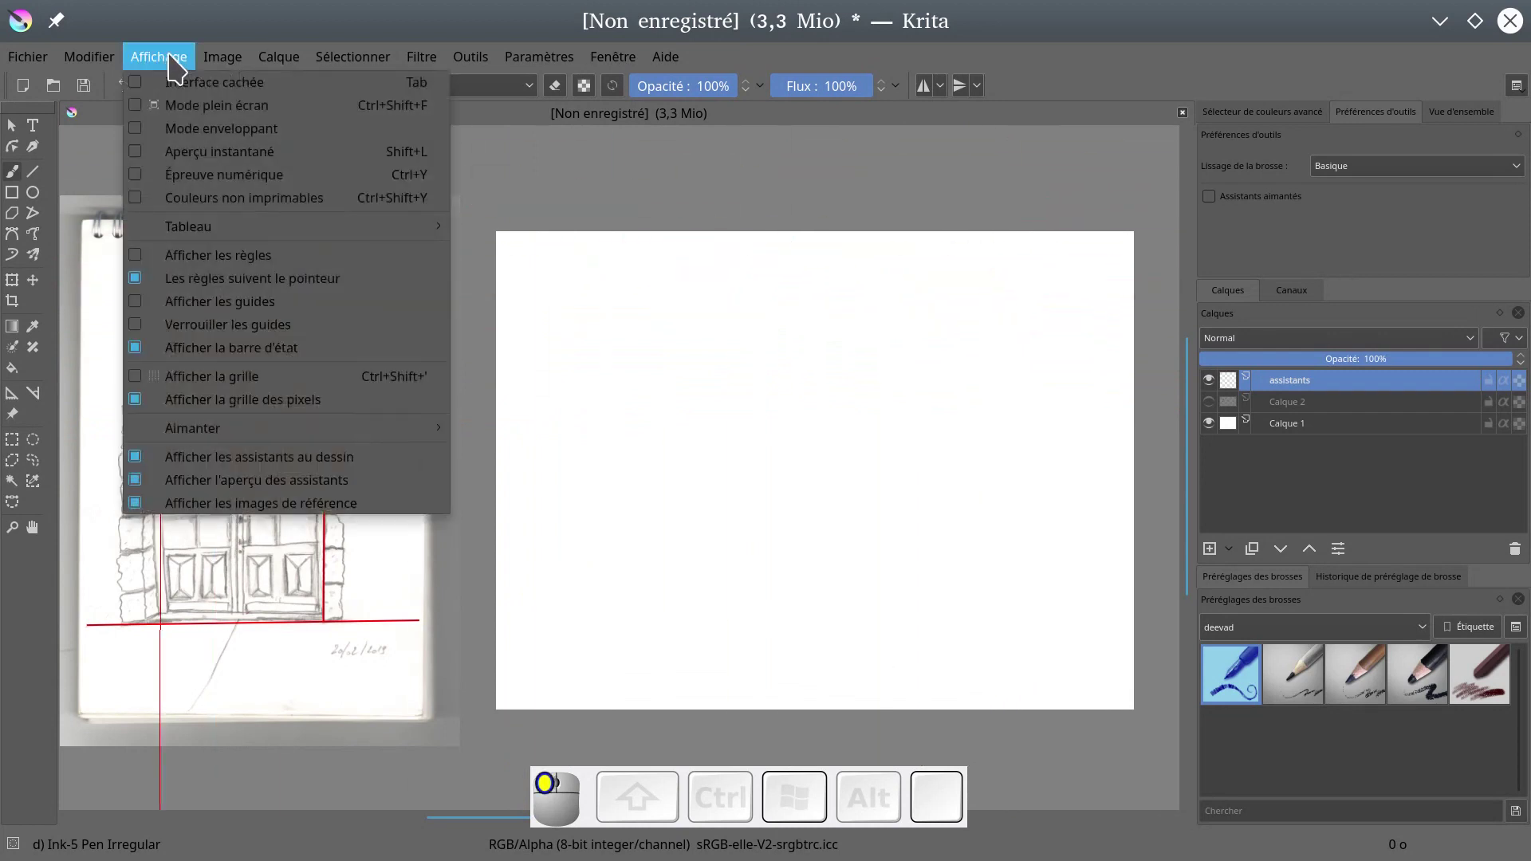
pyautogui.moveTo(224, 438)
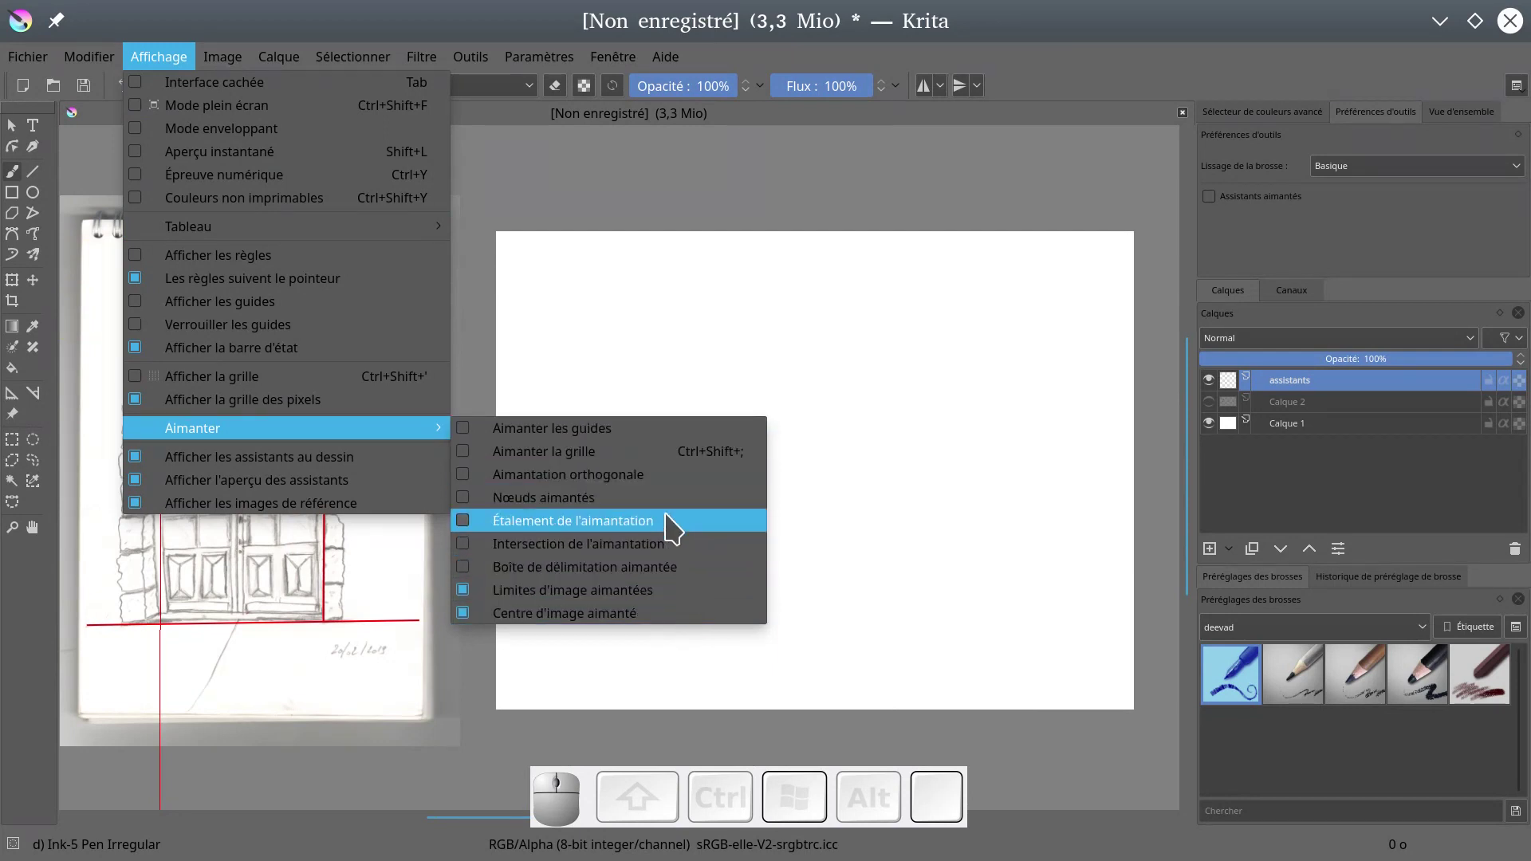
pyautogui.click(212, 461)
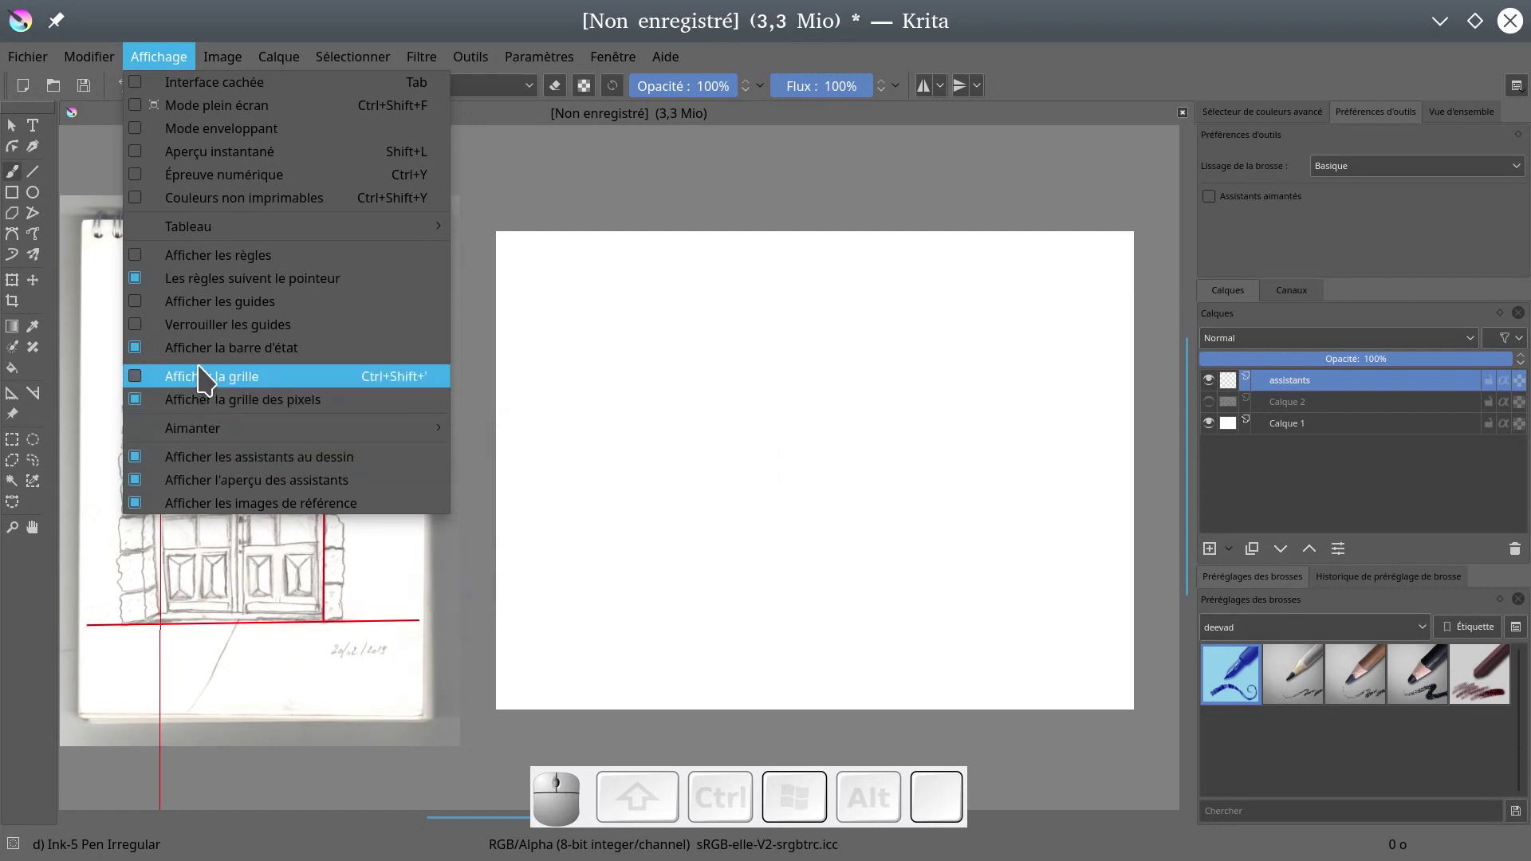
pyautogui.click(206, 278)
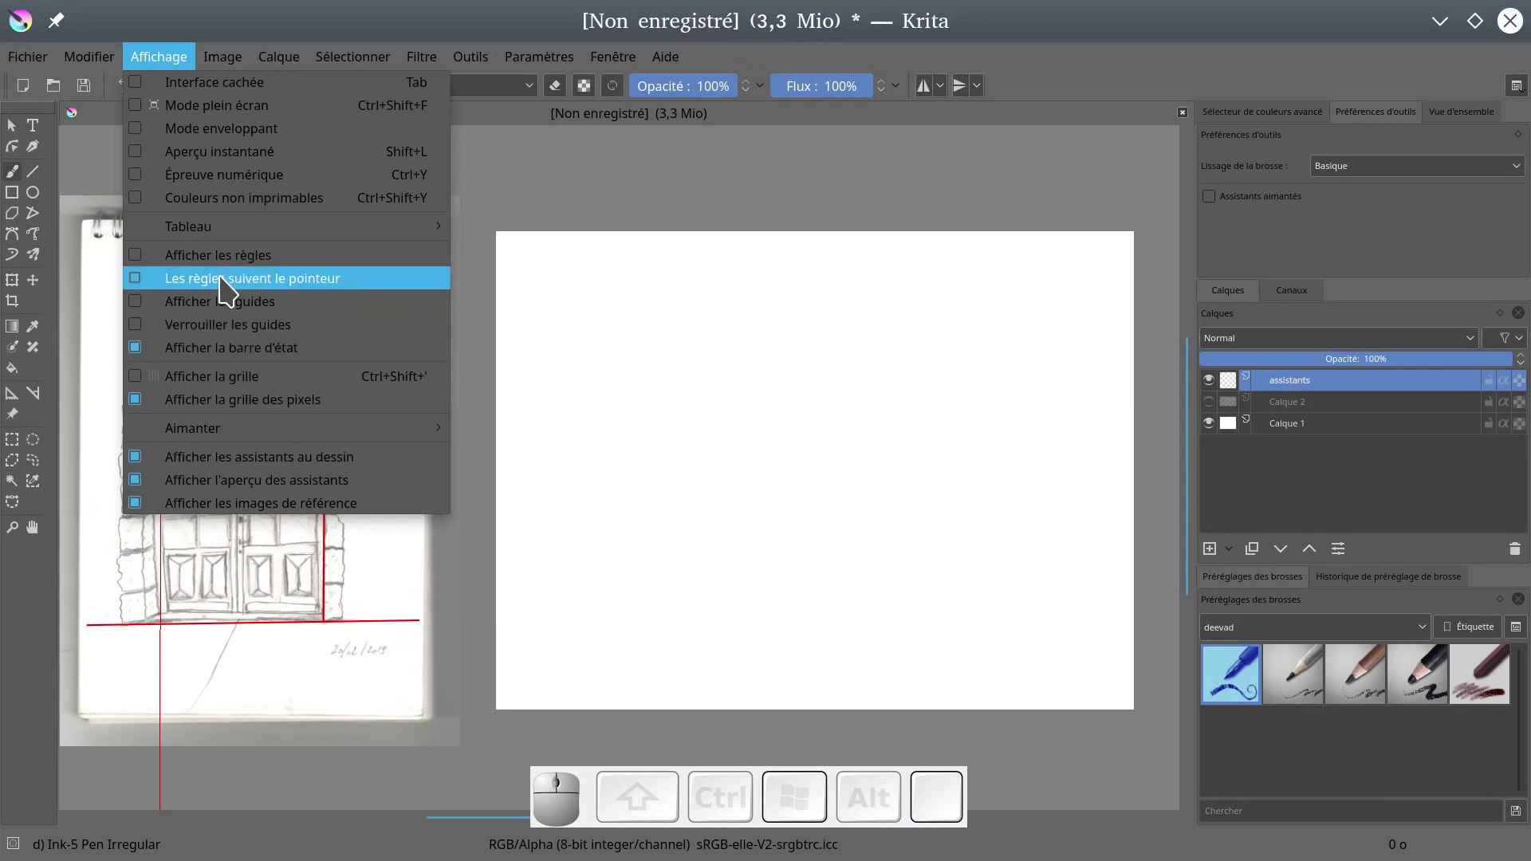
pyautogui.click(290, 279)
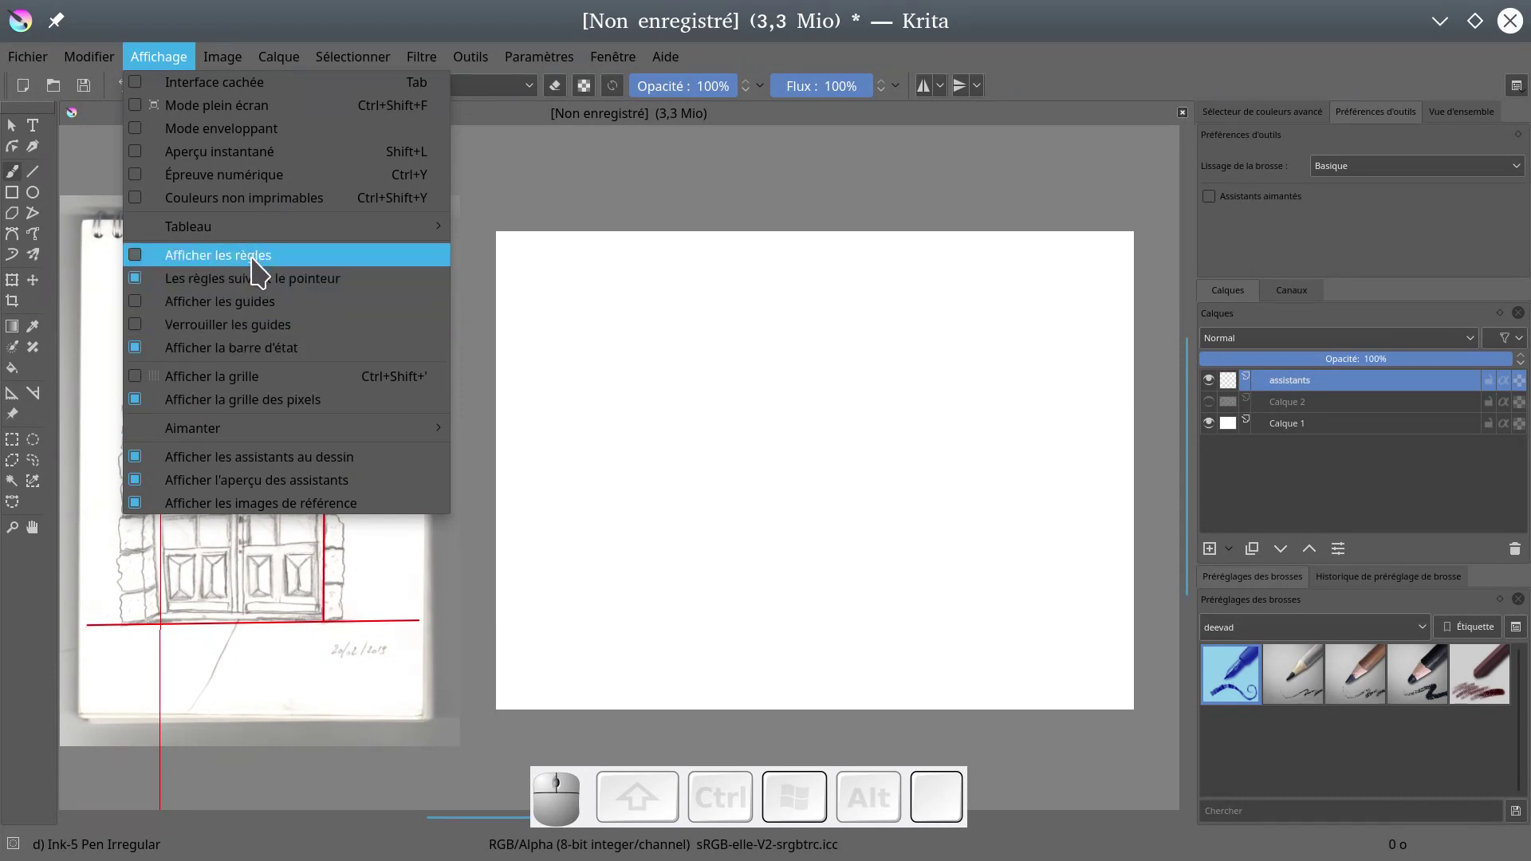
pyautogui.click(269, 278)
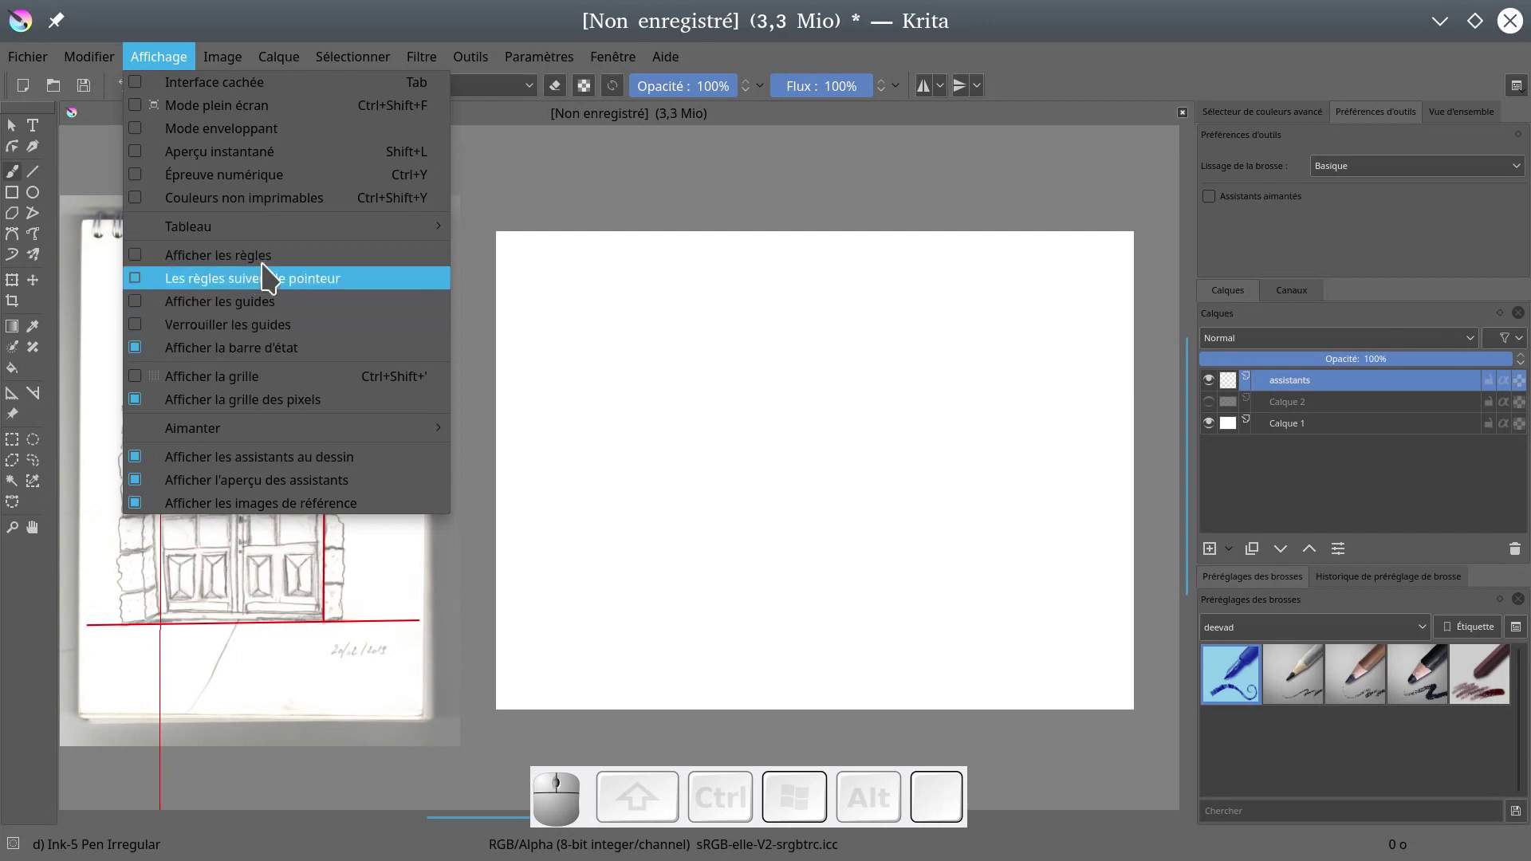
pyautogui.click(301, 278)
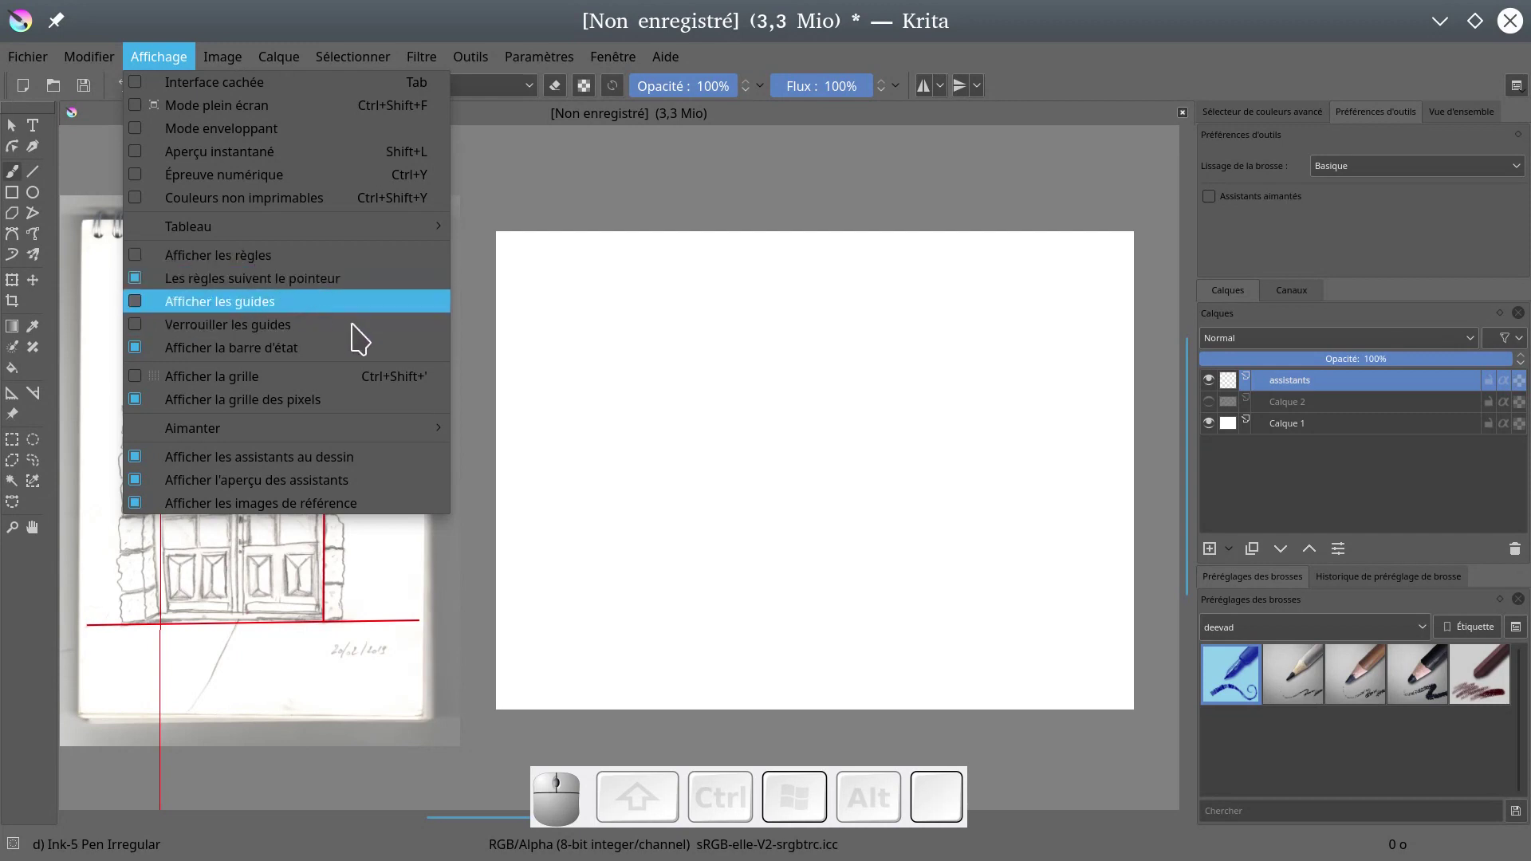
pyautogui.click(556, 168)
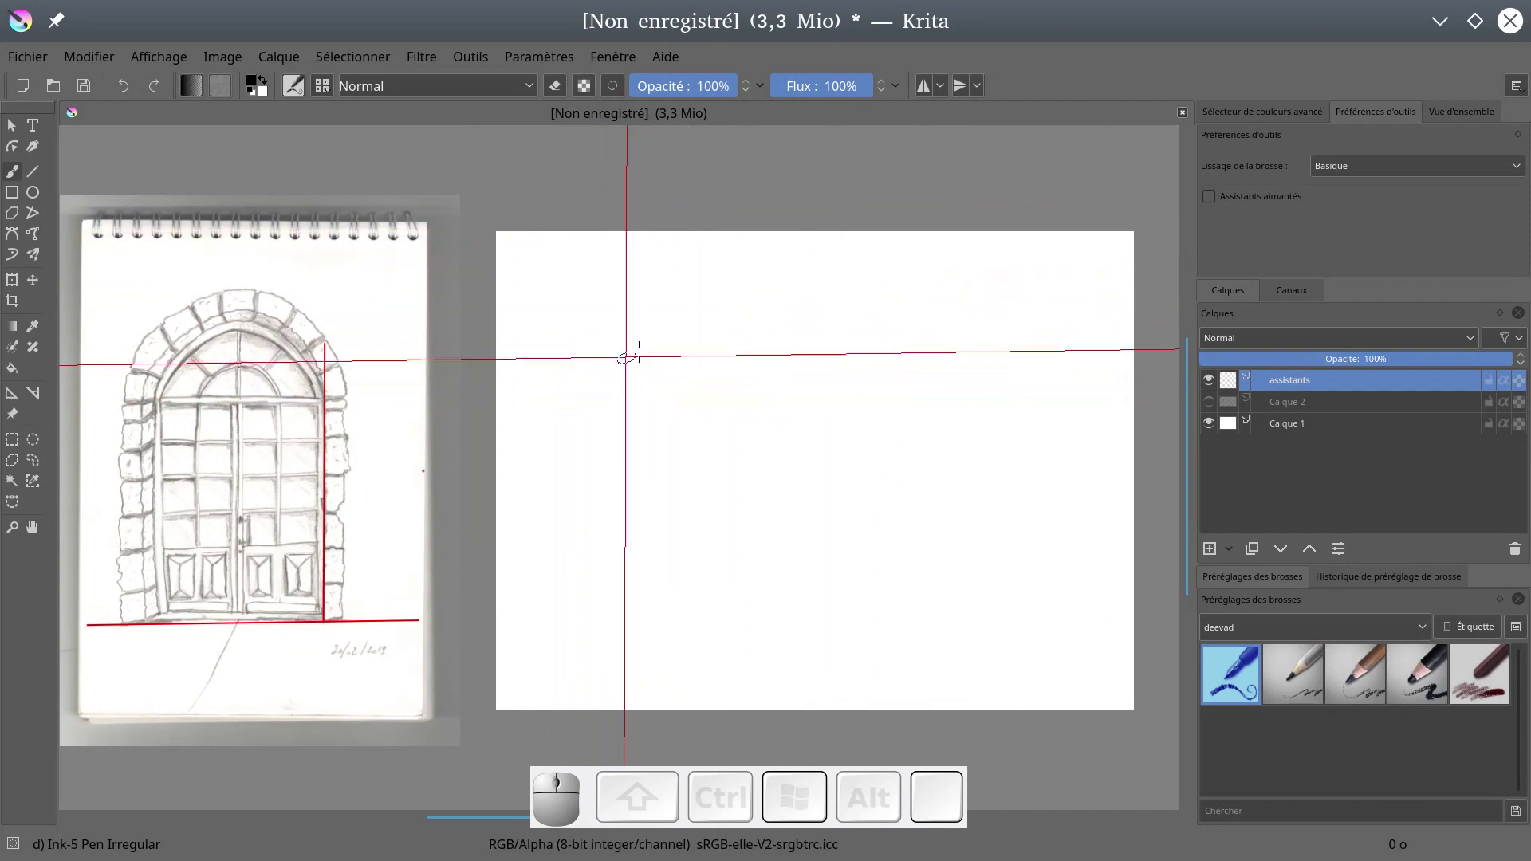
# - Test a freehand downward stroke on the canvas, undo it, and enable snapping to assistants (Assistants aimantés) for the brush
pyautogui.moveTo(636, 329)
pyautogui.mouseDown()
pyautogui.moveTo(668, 396)
pyautogui.moveTo(658, 577)
pyautogui.mouseUp()
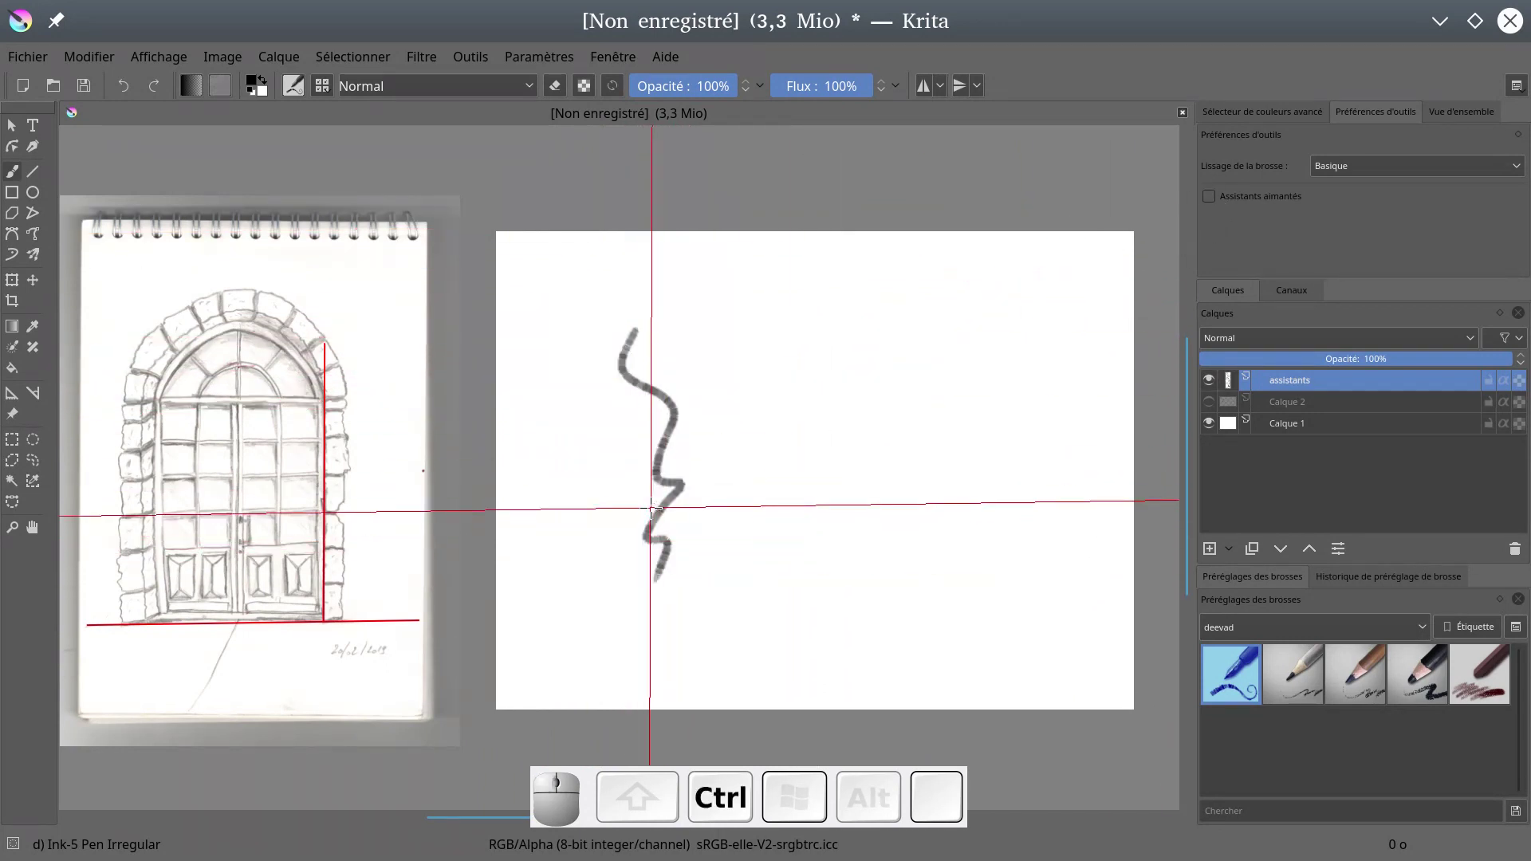
pyautogui.hotkey('ctrl', 'z')
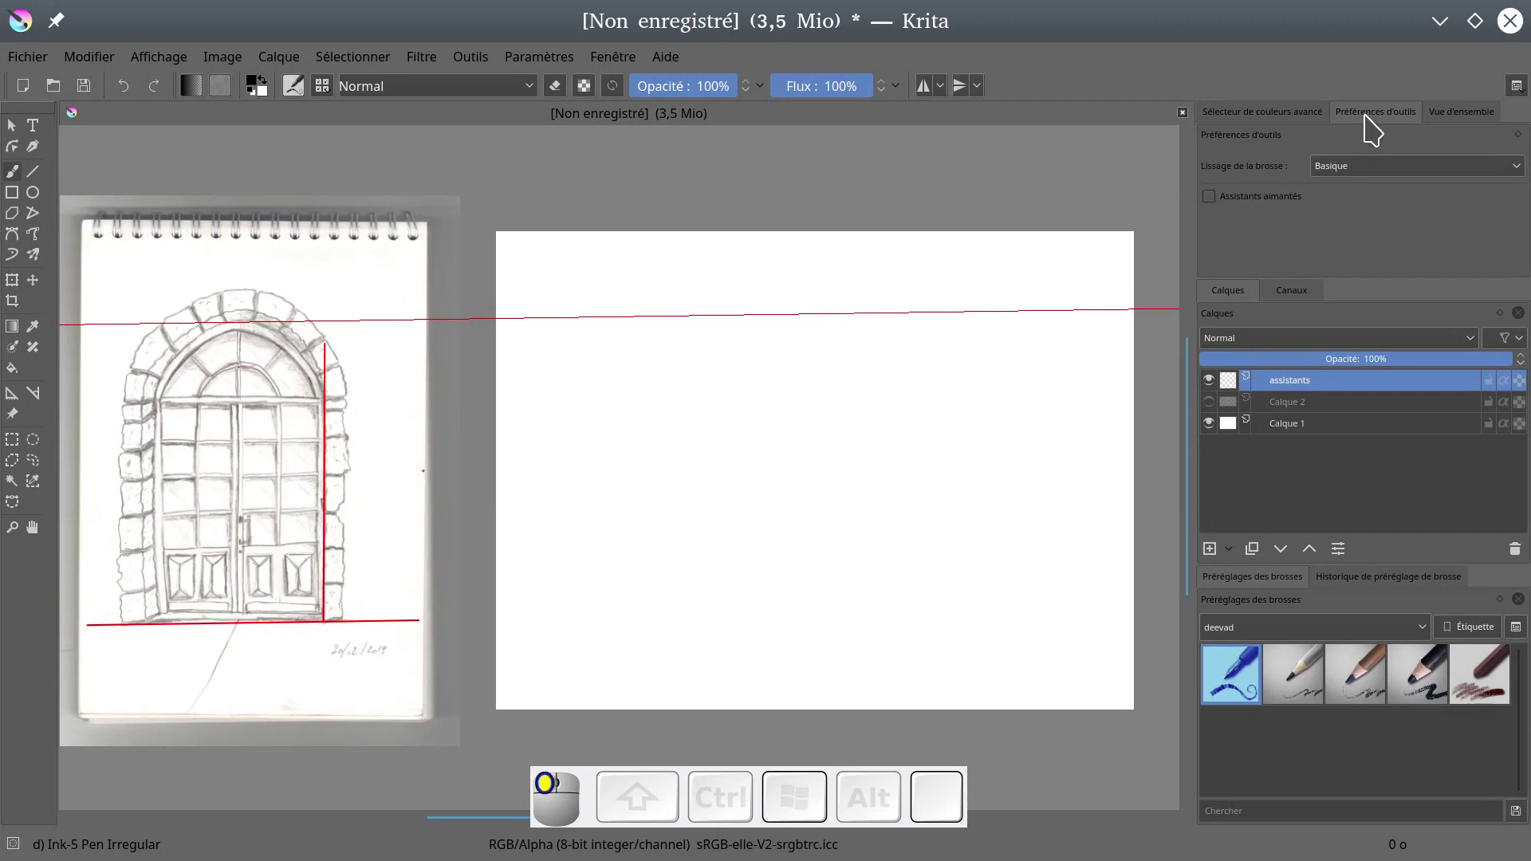
pyautogui.click(1209, 196)
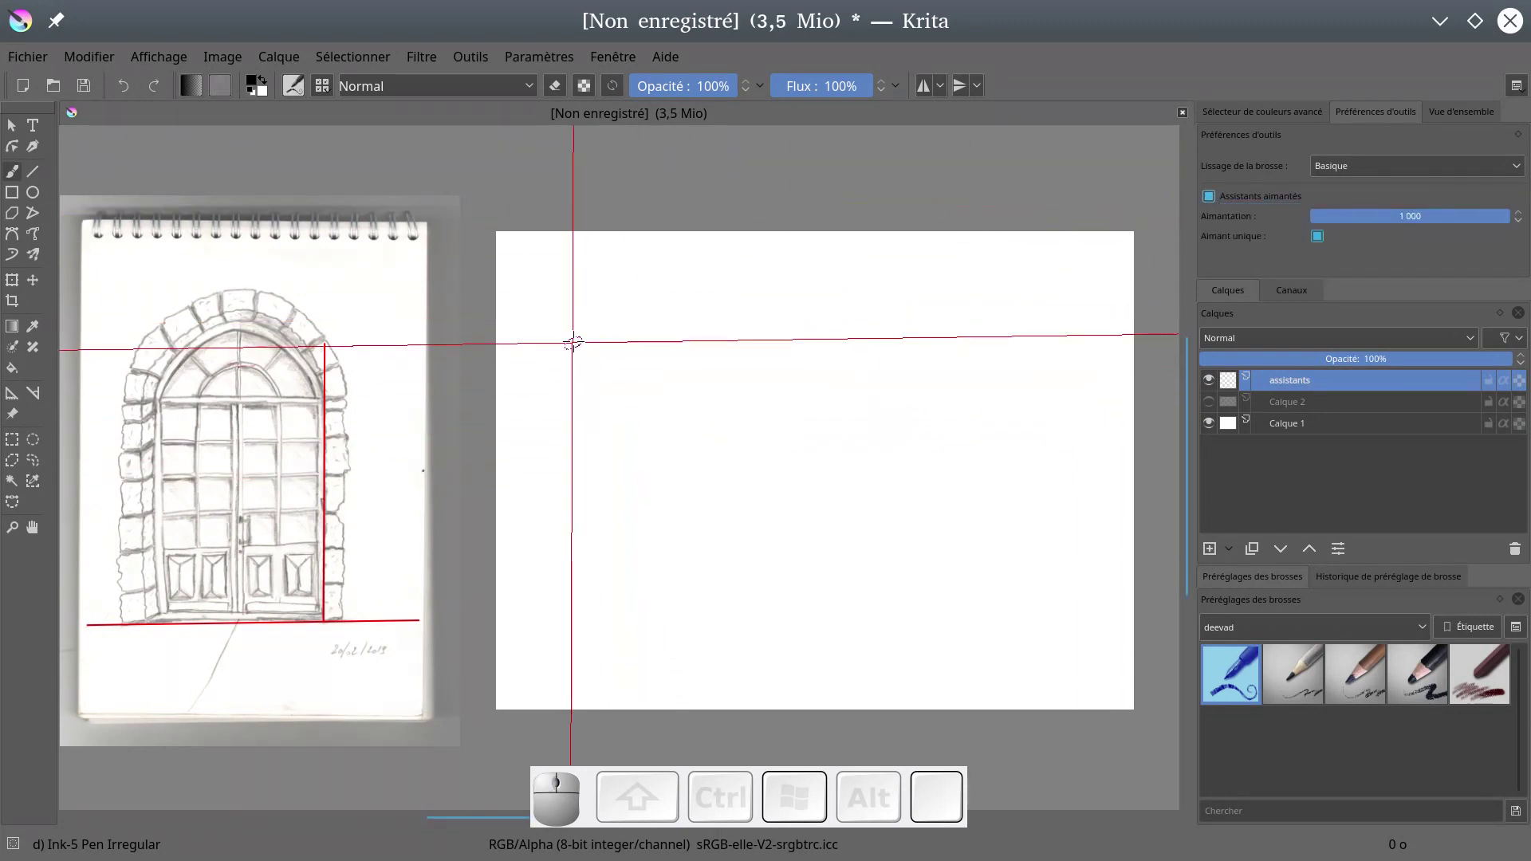
# - Try two vertical strokes near the canvas's left edge with assistant snapping, and undo both
pyautogui.moveTo(585, 319); pyautogui.dragTo(583, 648)
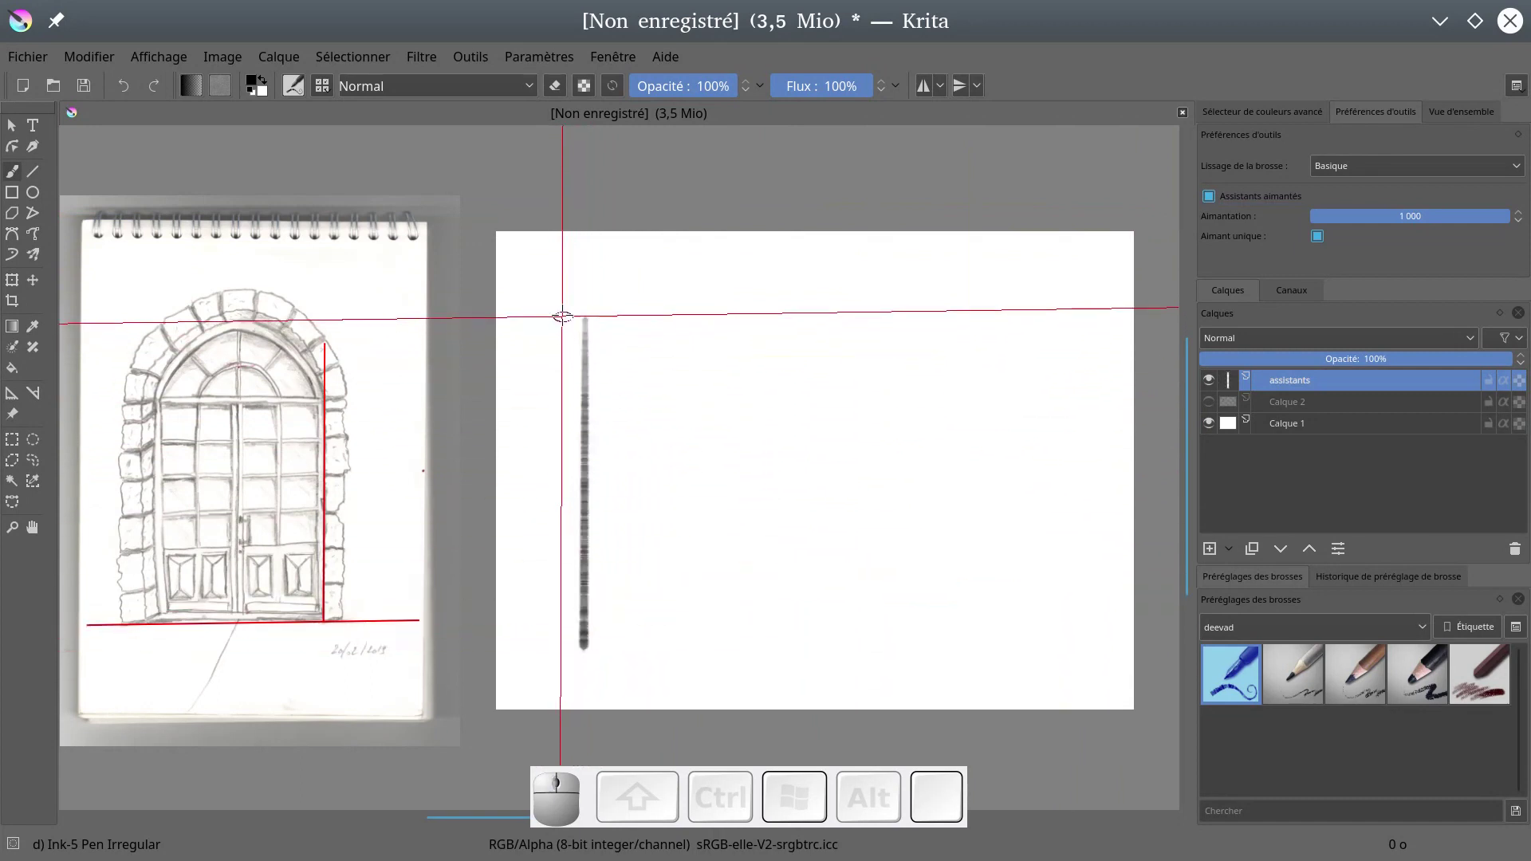
pyautogui.moveTo(564, 321); pyautogui.dragTo(564, 648)
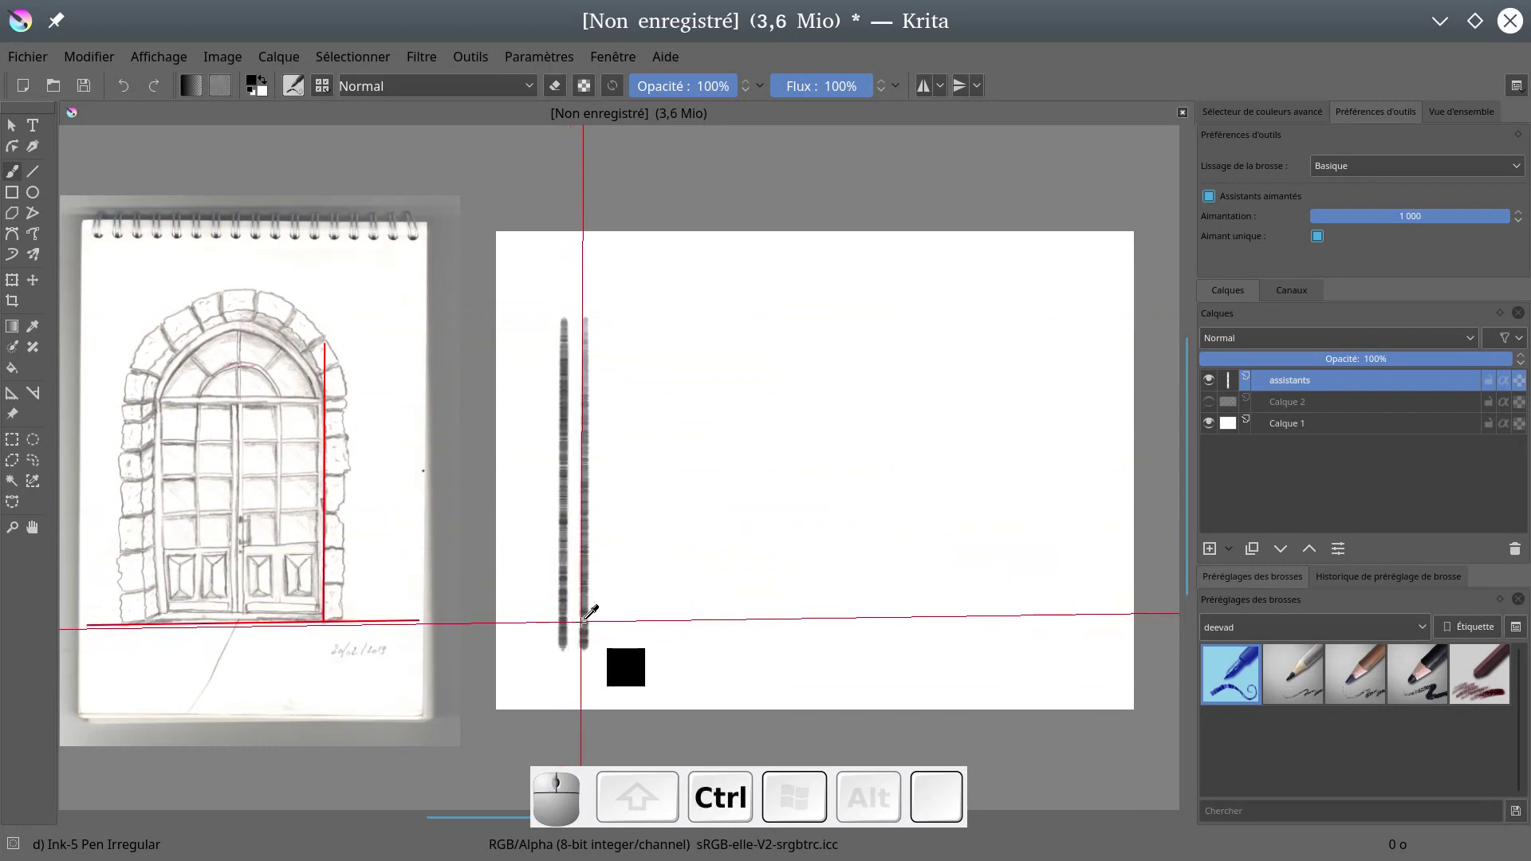
pyautogui.hotkey('ctrl', 'z')
pyautogui.hotkey('ctrl', 'z')
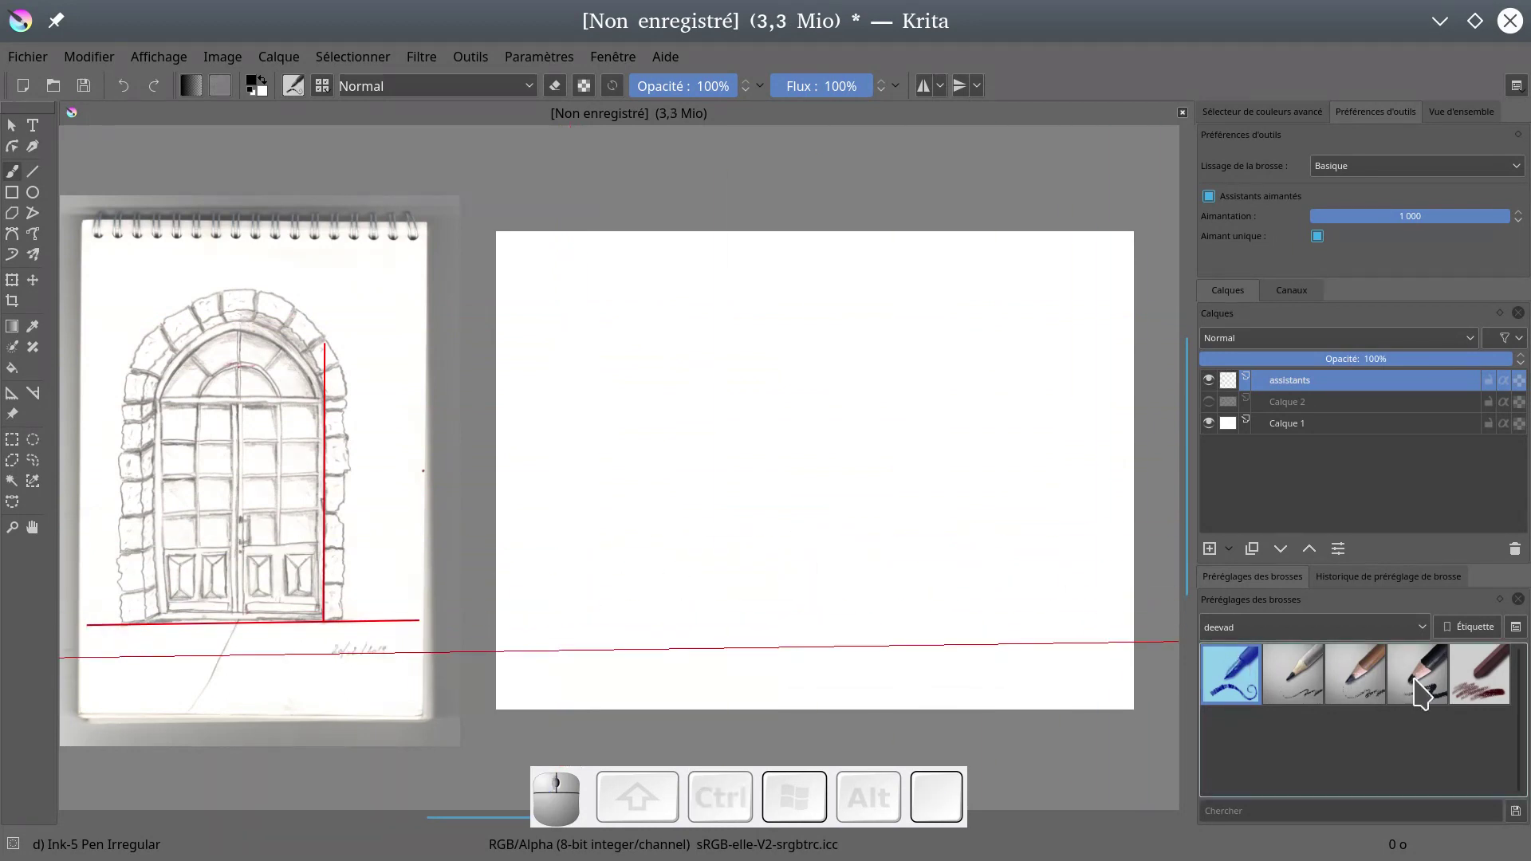
# - Draw two close parallel vertical lines on the canvas's left side with the deevad 1d2 charcoal pencil medium brush
pyautogui.click(1371, 692)
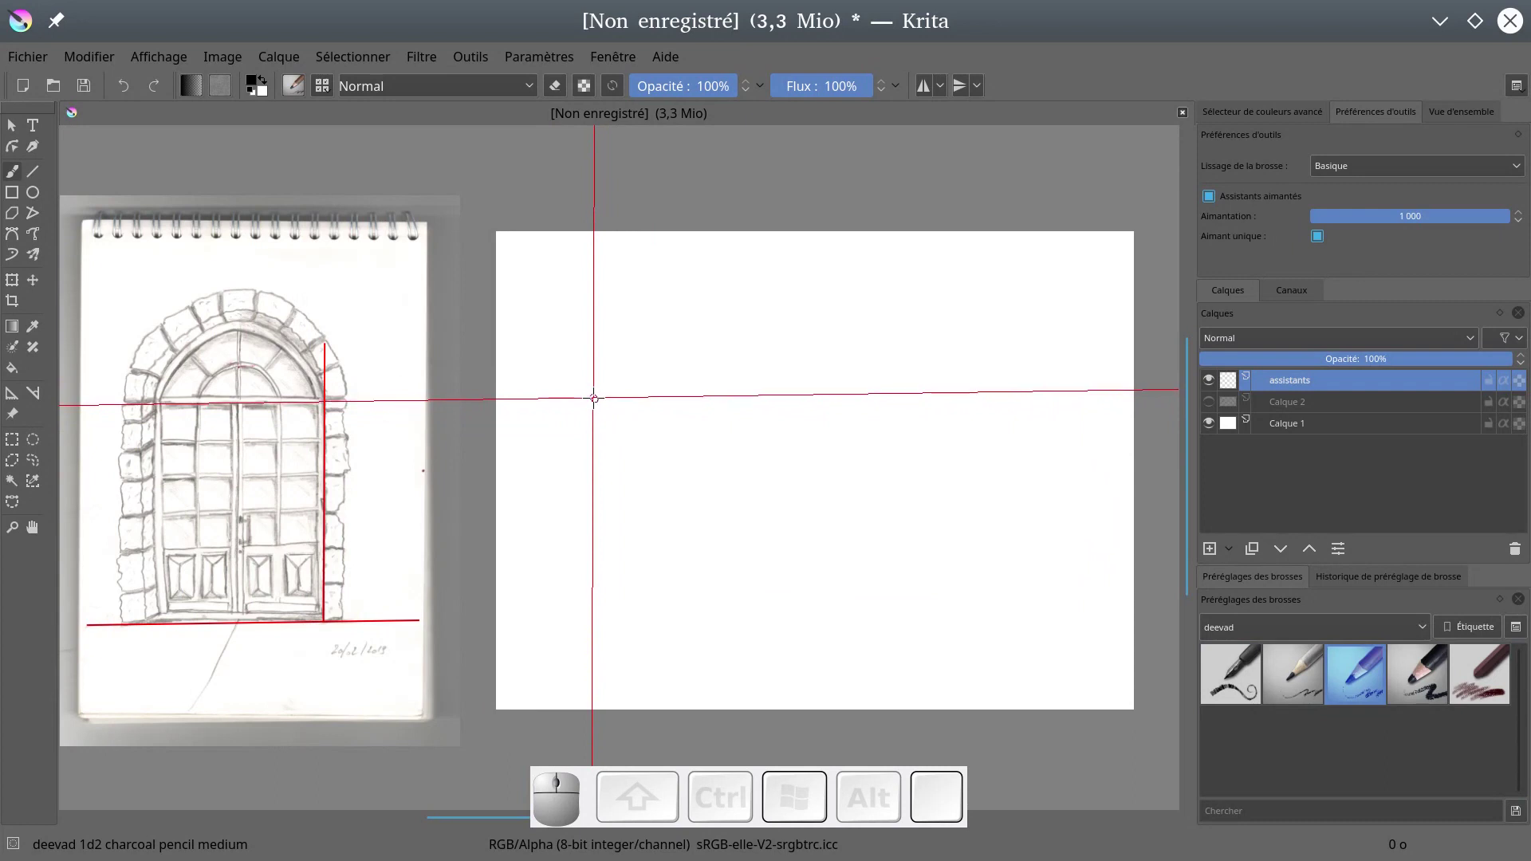
pyautogui.moveTo(594, 396)
pyautogui.mouseDown()
pyautogui.moveTo(593, 659)
pyautogui.moveTo(596, 596)
pyautogui.mouseUp()
pyautogui.moveTo(588, 482)
pyautogui.mouseDown()
pyautogui.moveTo(593, 404)
pyautogui.moveTo(594, 564)
pyautogui.moveTo(574, 489)
pyautogui.mouseUp()
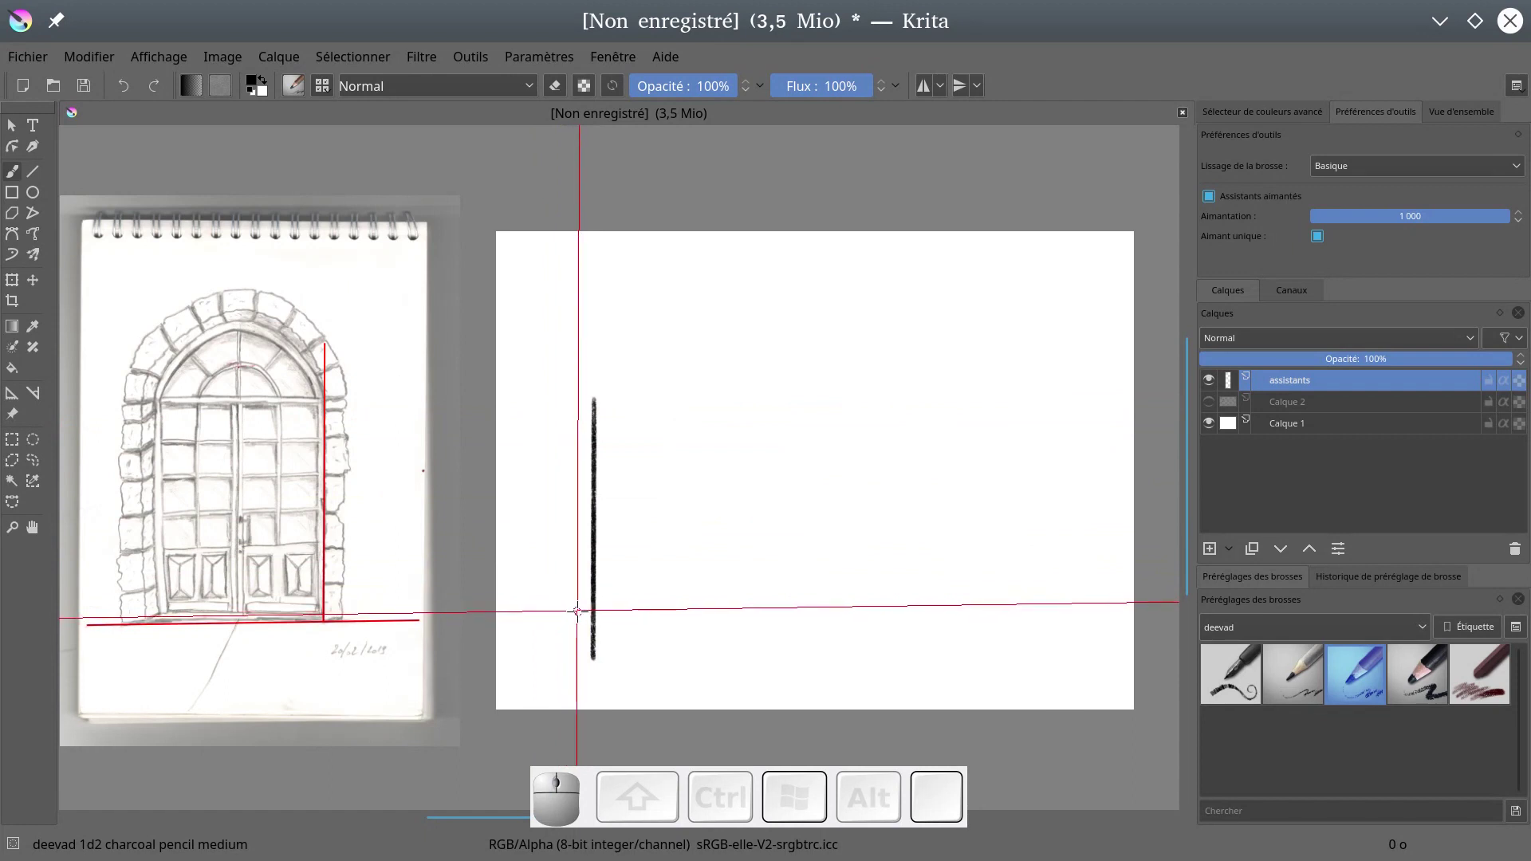
pyautogui.moveTo(571, 437); pyautogui.dragTo(572, 410)
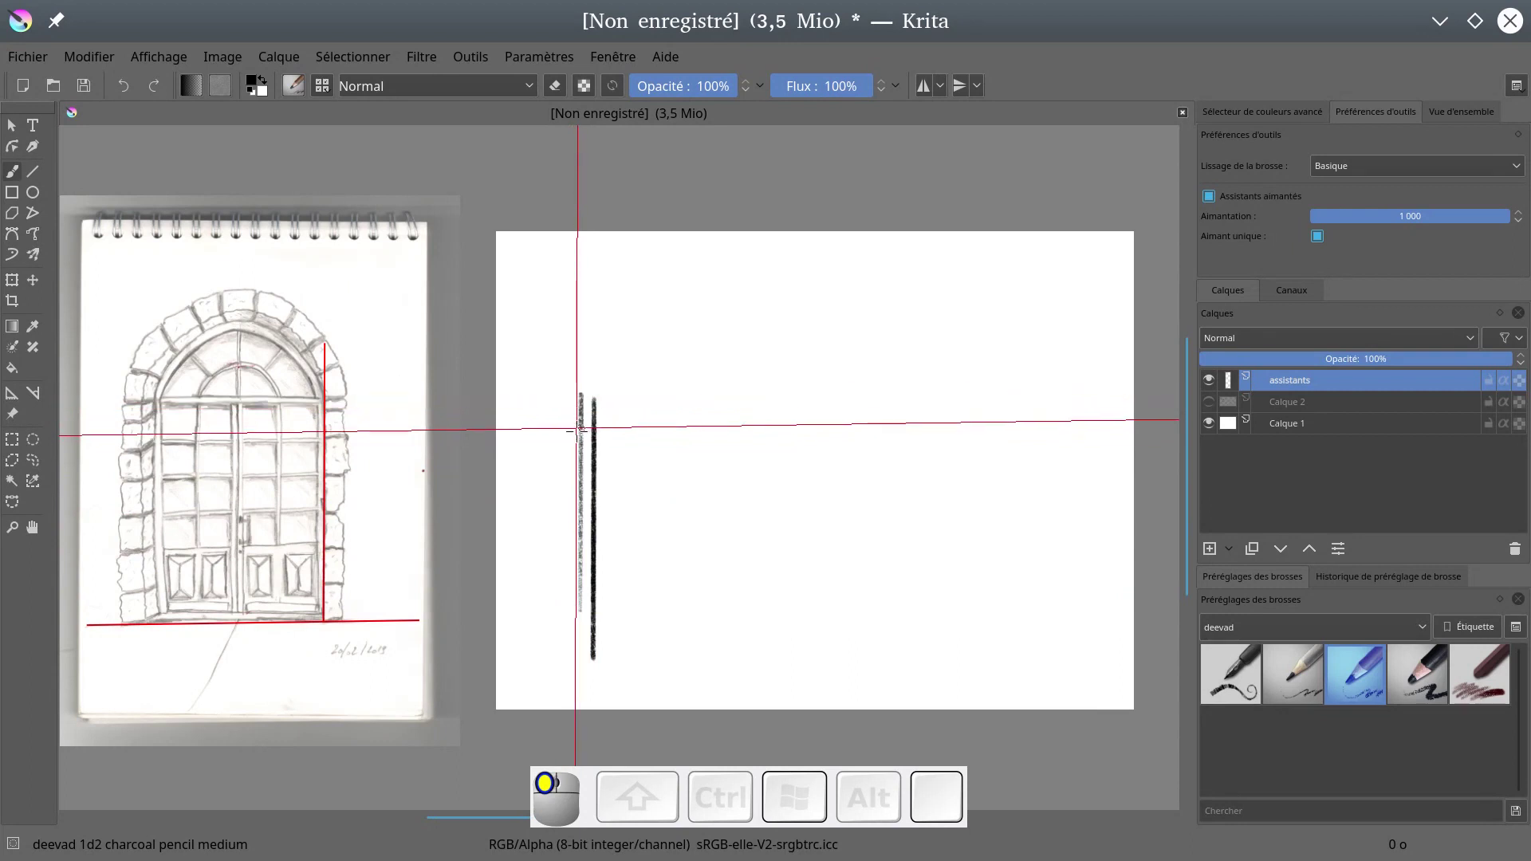
pyautogui.moveTo(579, 518); pyautogui.dragTo(580, 609)
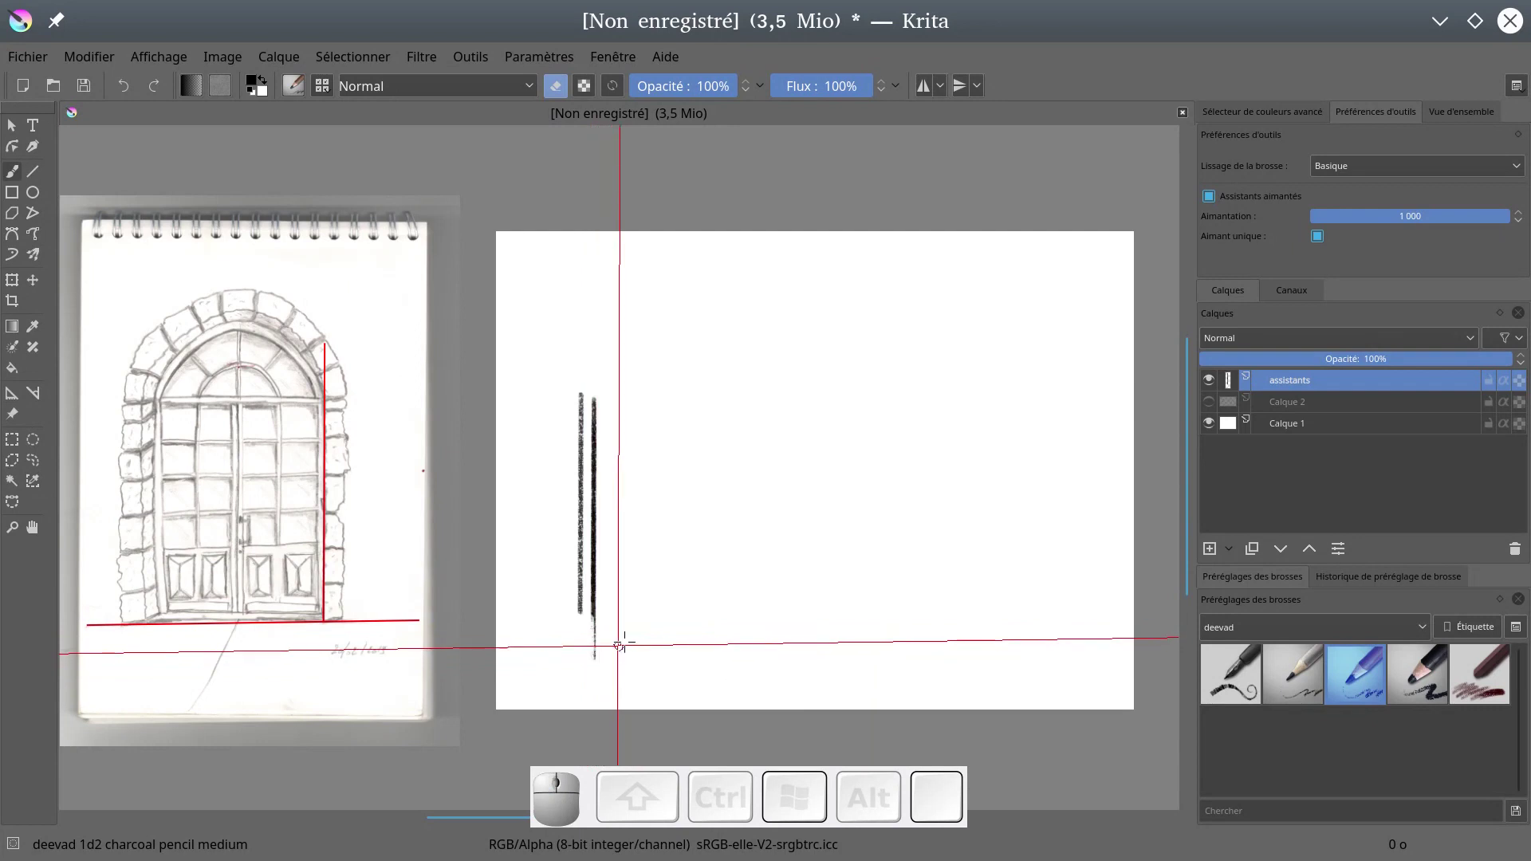
# - Erase the overhanging lower end of the right vertical line with assistant snapping turned off, and turn snapping back on
pyautogui.moveTo(581, 660); pyautogui.dragTo(1217, 201)
pyautogui.click(1209, 196)
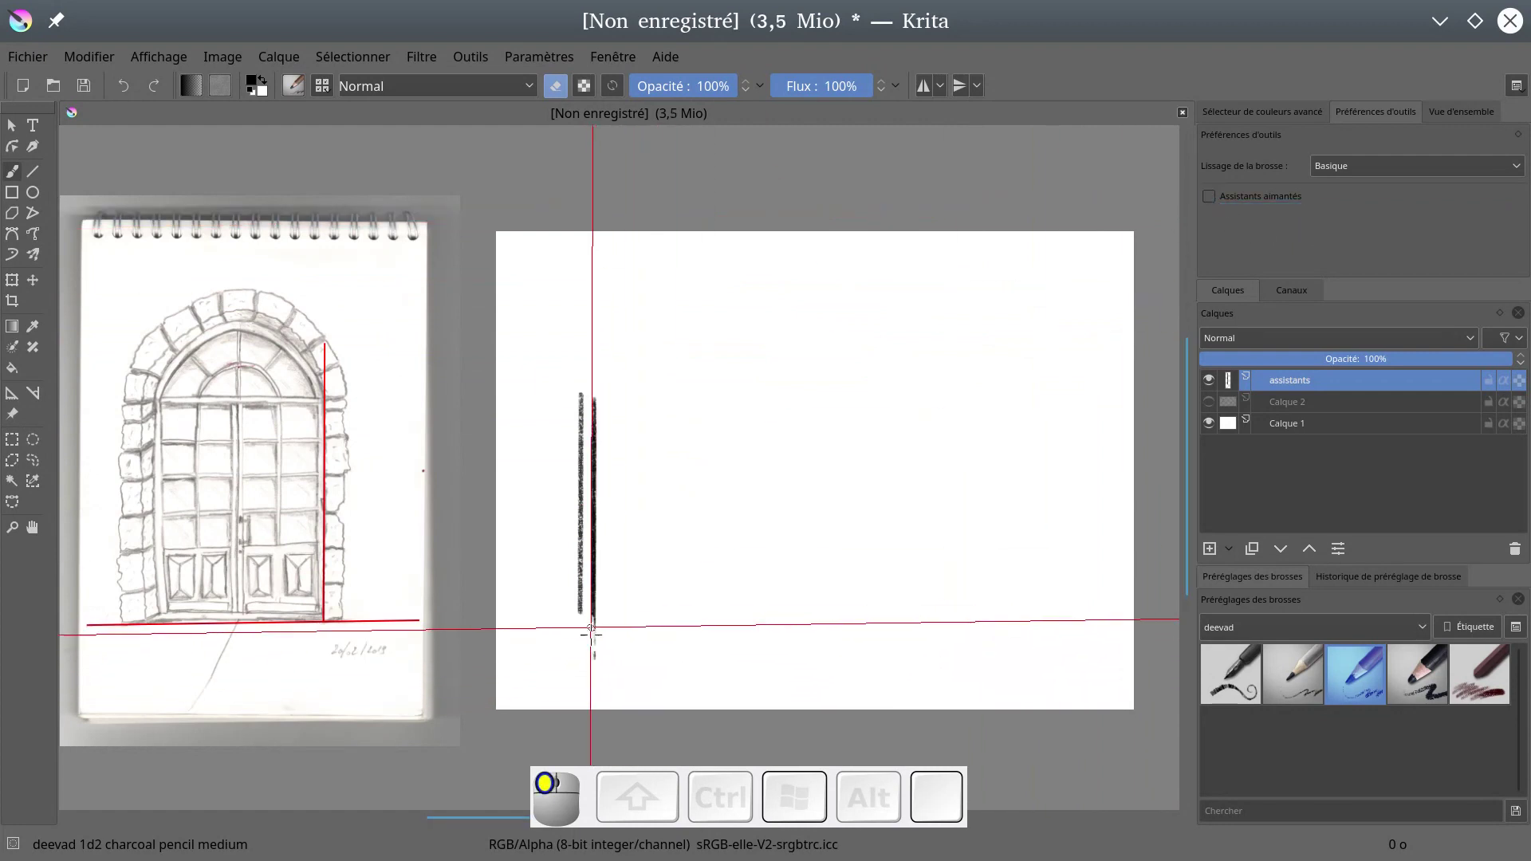
pyautogui.moveTo(588, 634); pyautogui.dragTo(608, 613)
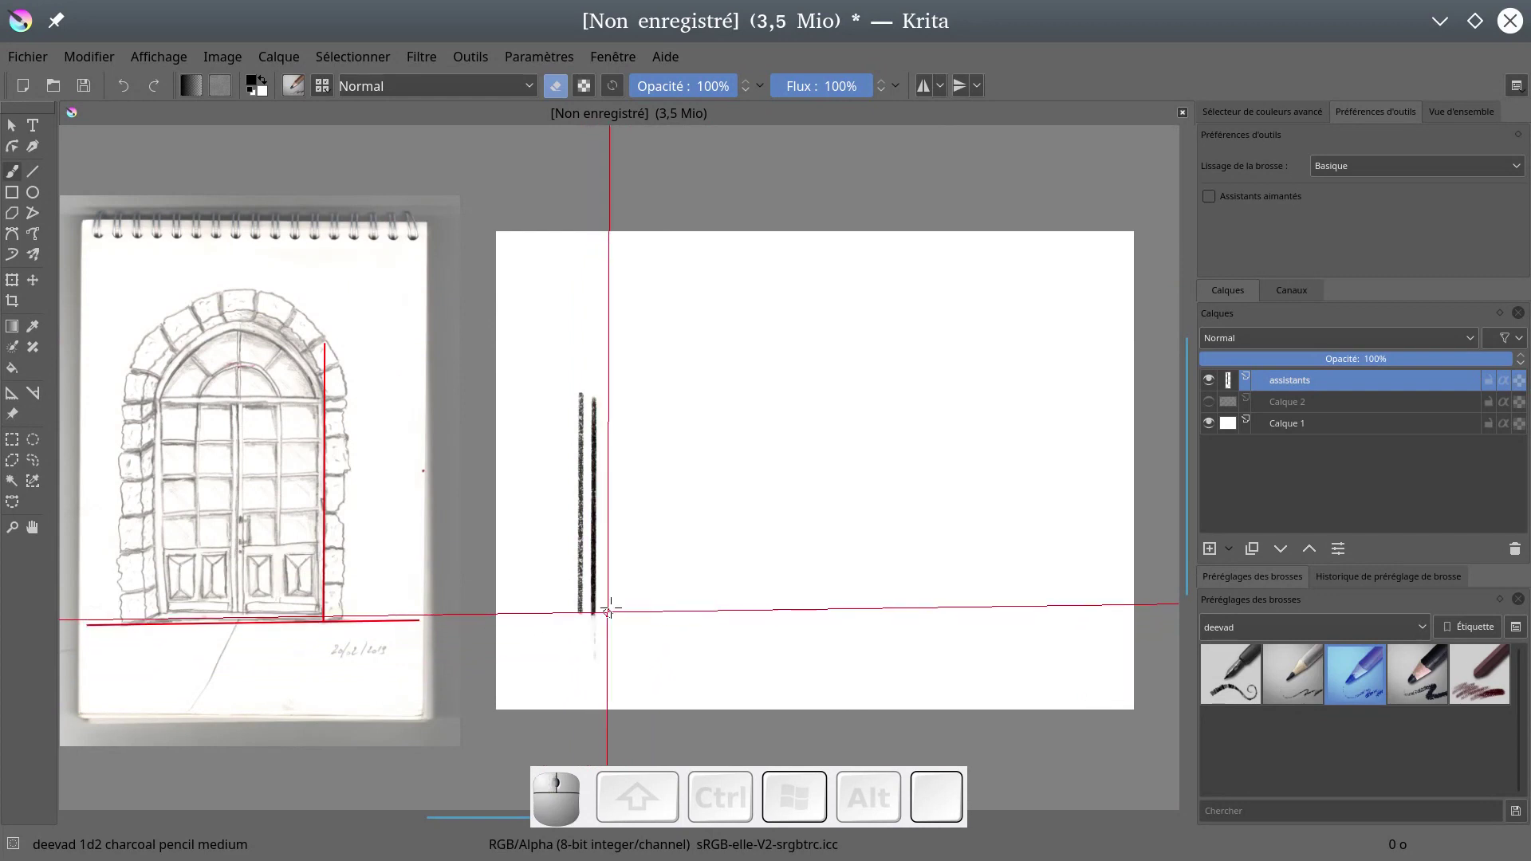
pyautogui.click(1210, 197)
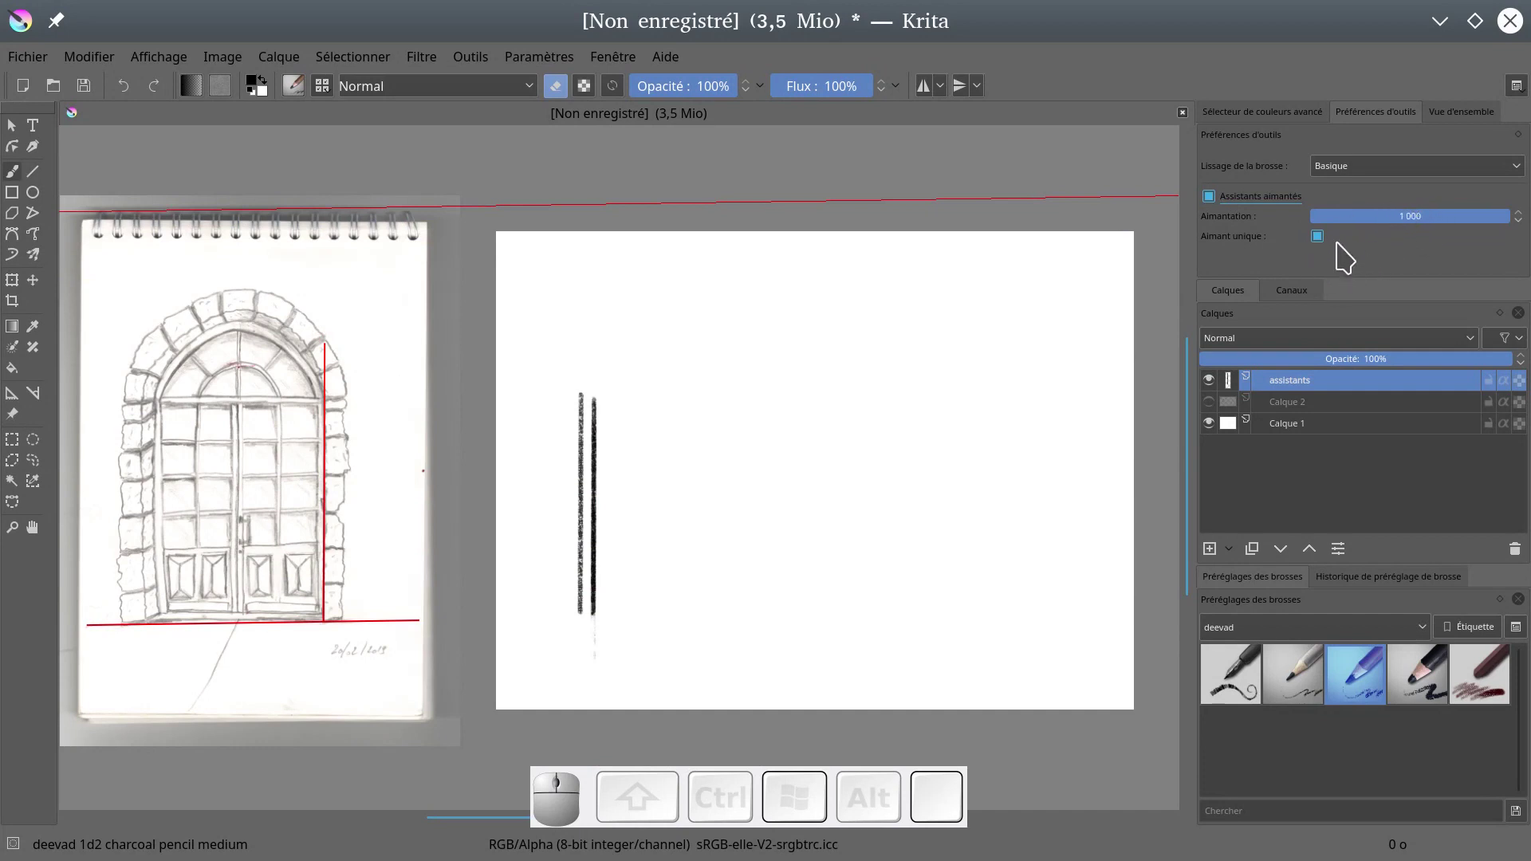
# - Set the assistant snapping strength (Aimantation) to 344 and try several vertical strokes to the right of the double line
pyautogui.moveTo(1404, 212); pyautogui.dragTo(1378, 216)
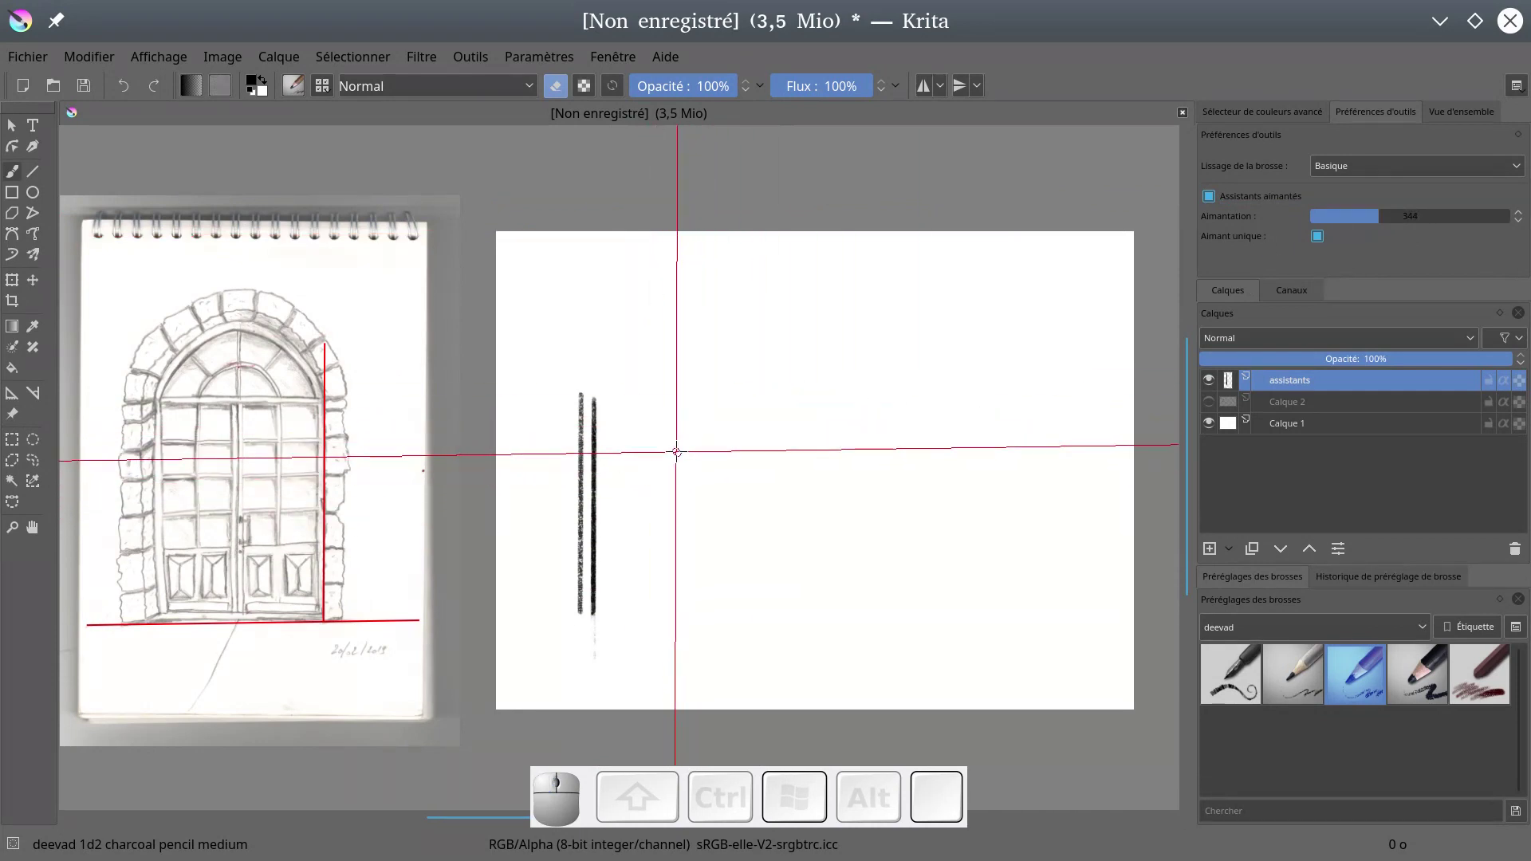
pyautogui.press('e')
pyautogui.moveTo(651, 413); pyautogui.dragTo(655, 630)
pyautogui.moveTo(669, 445)
pyautogui.mouseDown()
pyautogui.moveTo(689, 557)
pyautogui.moveTo(637, 431)
pyautogui.moveTo(626, 604)
pyautogui.moveTo(633, 428)
pyautogui.moveTo(626, 586)
pyautogui.moveTo(631, 463)
pyautogui.moveTo(628, 558)
pyautogui.mouseUp()
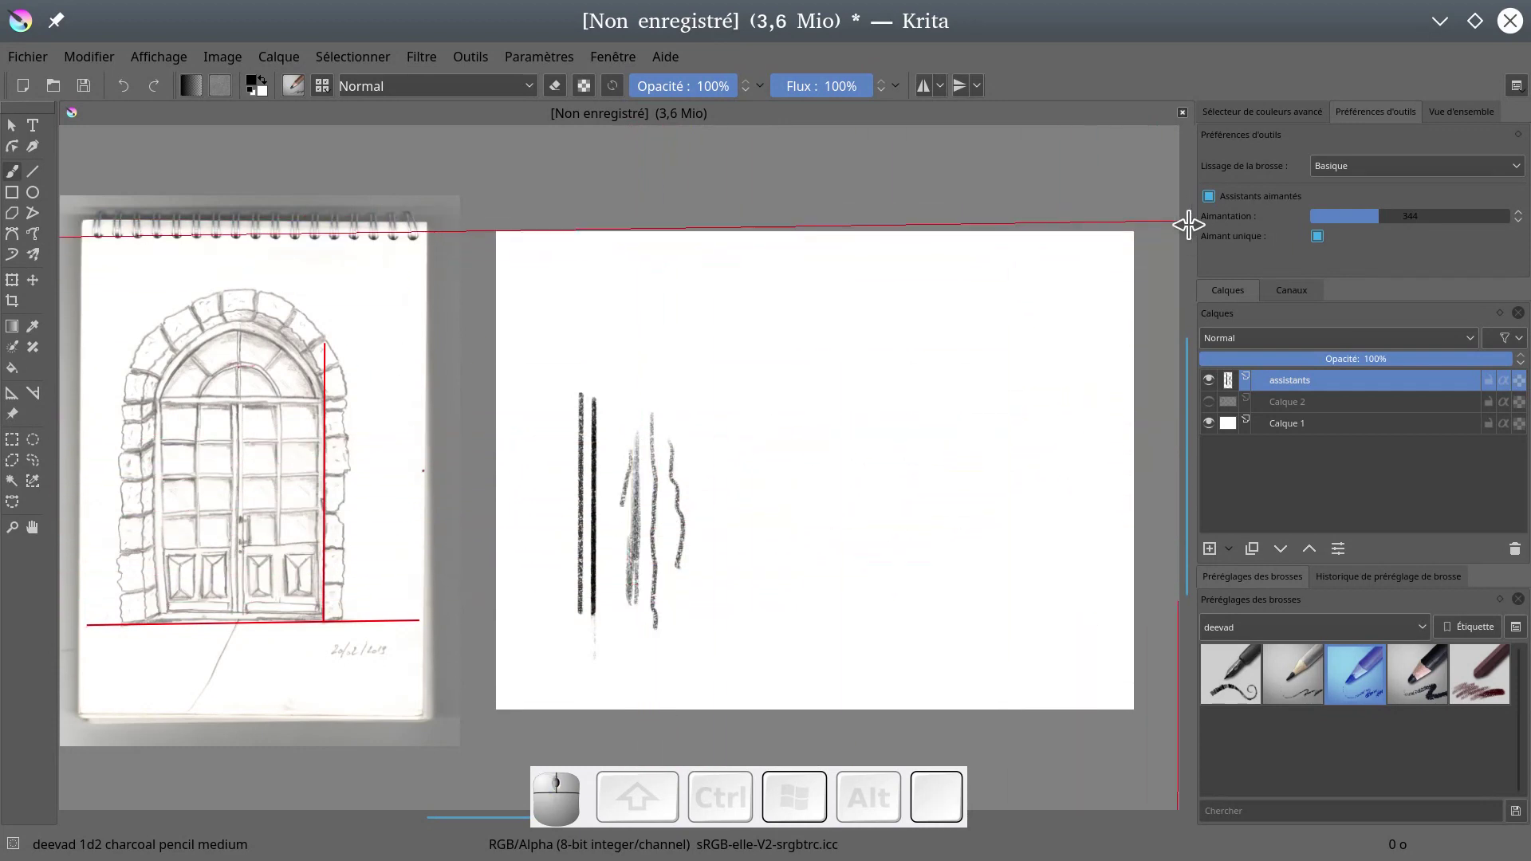
# - Set the assistant snapping strength (Aimantation) to 840 and try four more vertical strokes to the right of the double line
pyautogui.click(1451, 213)
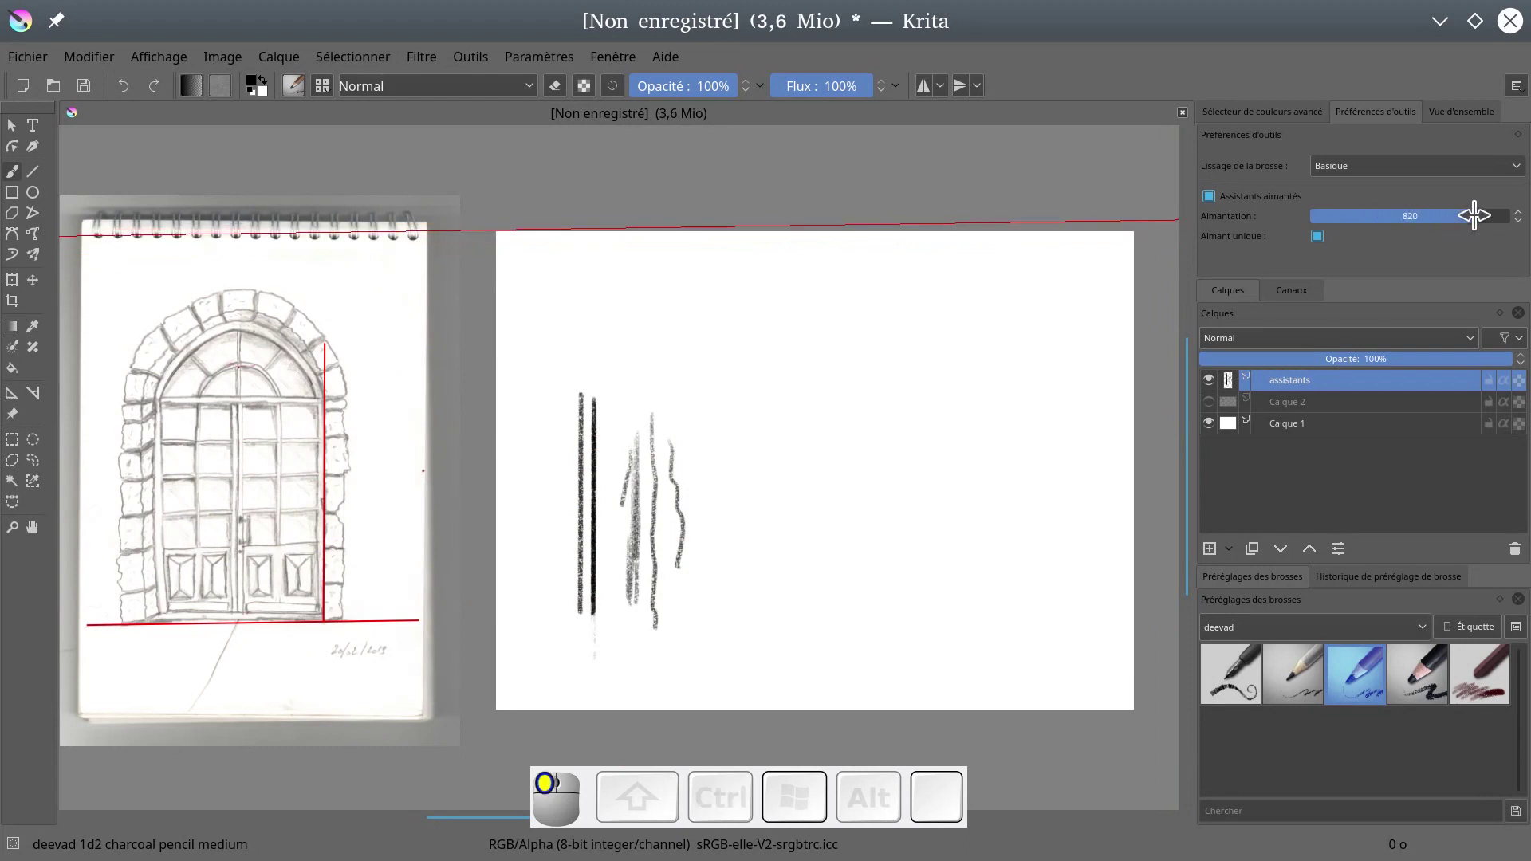
pyautogui.moveTo(718, 423); pyautogui.dragTo(715, 642)
pyautogui.moveTo(741, 445); pyautogui.dragTo(739, 658)
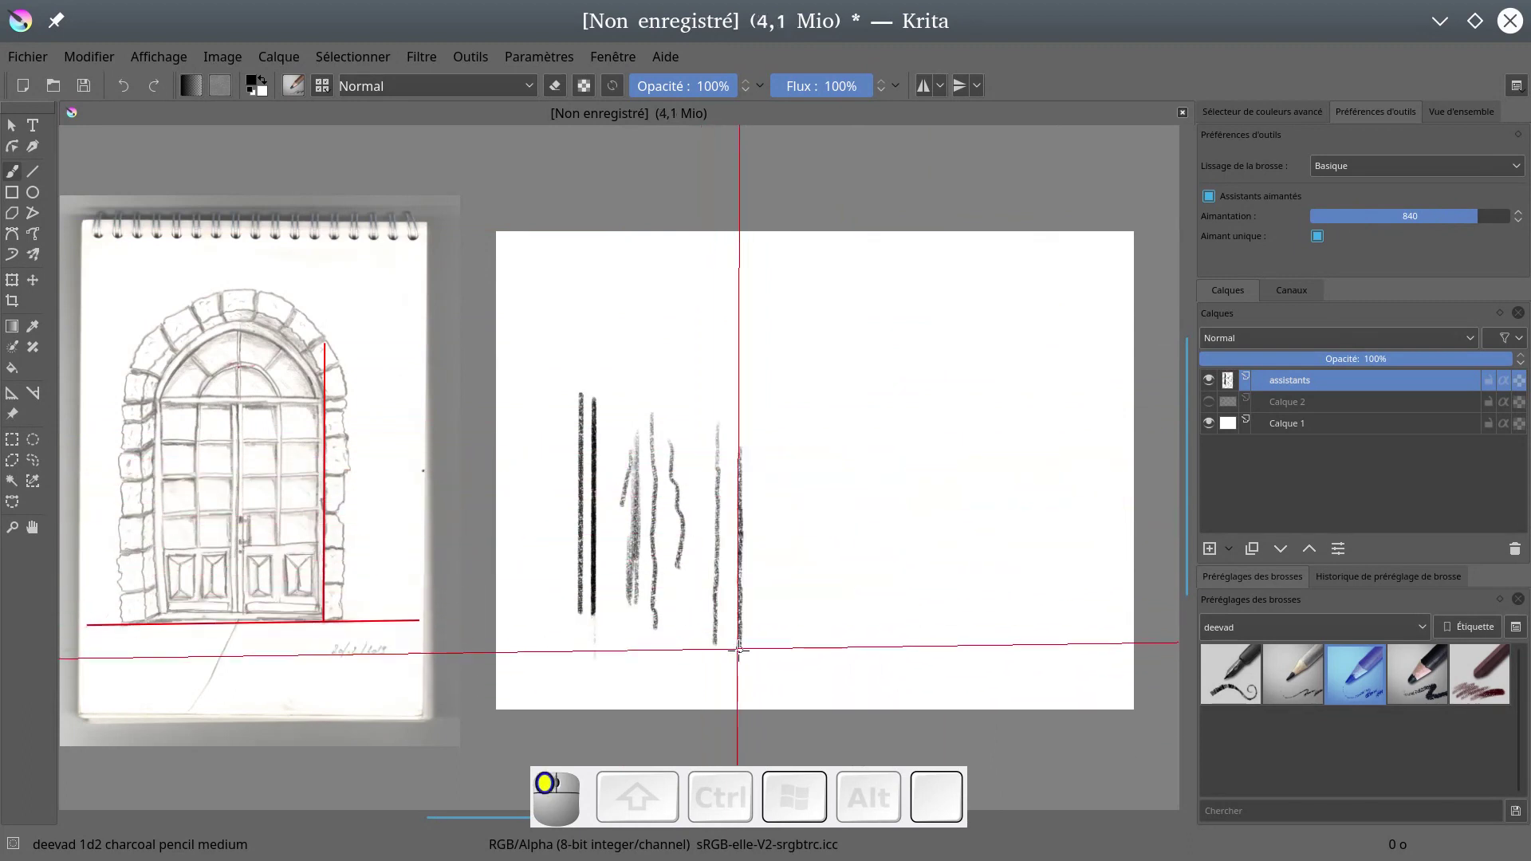
pyautogui.moveTo(688, 413); pyautogui.dragTo(684, 622)
pyautogui.moveTo(769, 417); pyautogui.dragTo(769, 615)
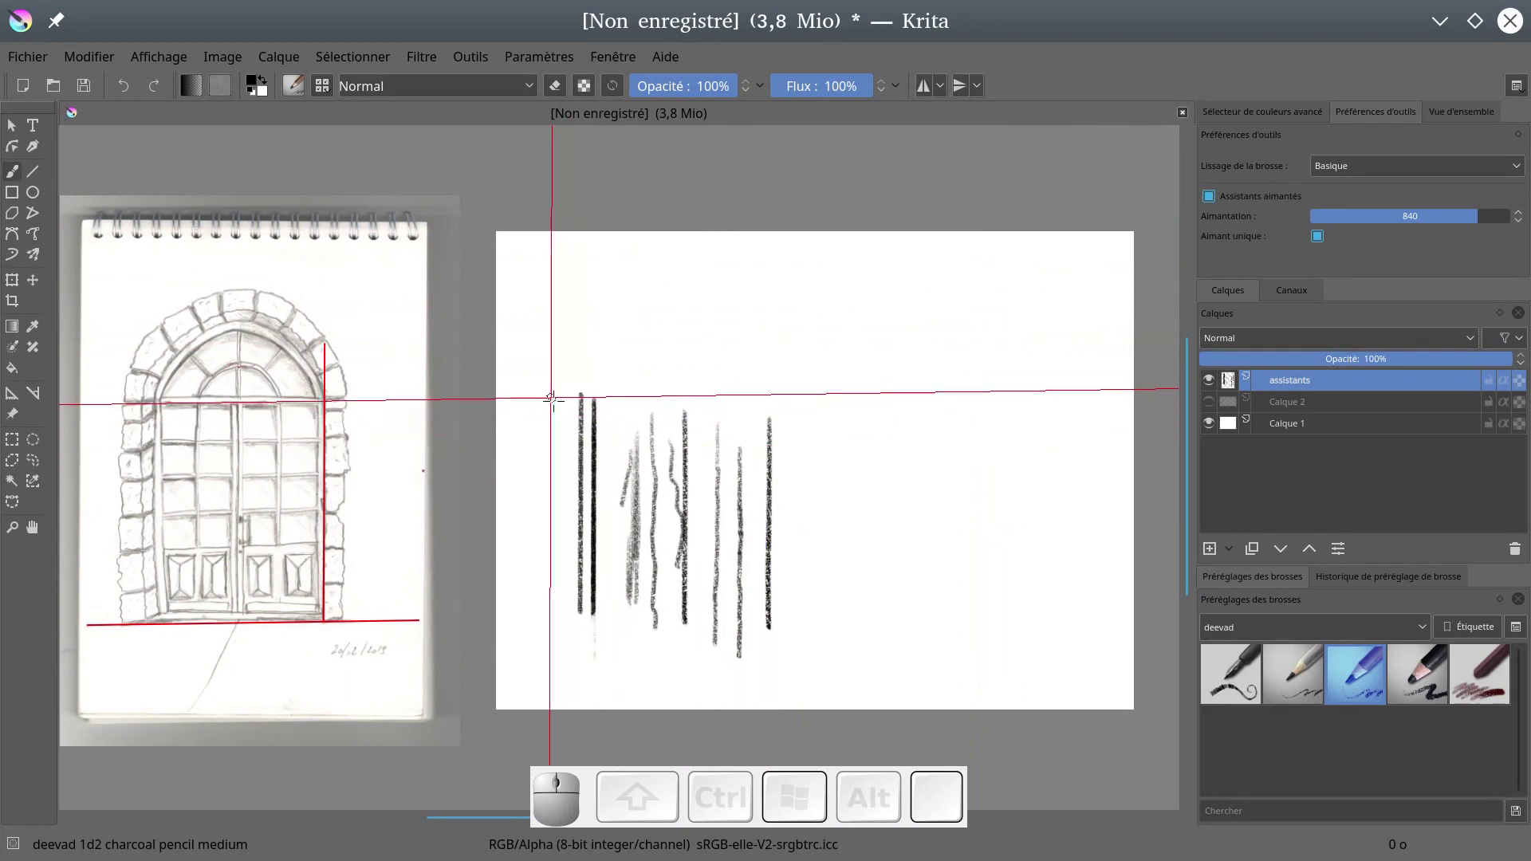
# - Draw a small notched stone edge on the outer left side of the double line, setting the snapping strength (Aimantation) to 644
pyautogui.moveTo(563, 393)
pyautogui.mouseDown()
pyautogui.moveTo(558, 404)
pyautogui.moveTo(559, 430)
pyautogui.moveTo(584, 428)
pyautogui.moveTo(561, 407)
pyautogui.moveTo(562, 434)
pyautogui.moveTo(578, 418)
pyautogui.moveTo(567, 459)
pyautogui.moveTo(563, 467)
pyautogui.mouseUp()
pyautogui.click(1439, 216)
pyautogui.moveTo(563, 467); pyautogui.dragTo(558, 456)
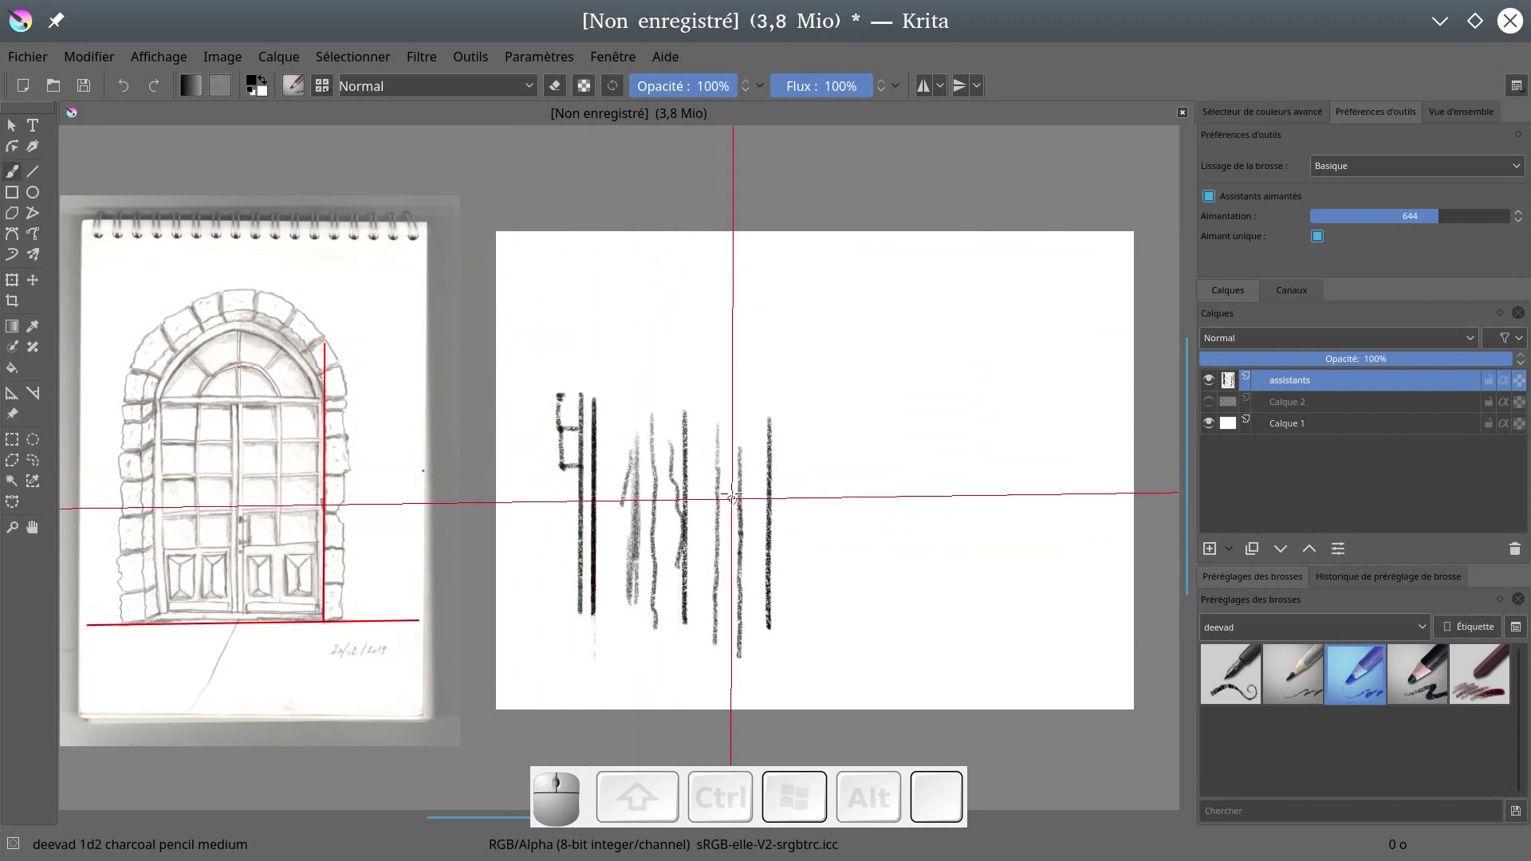
# - Erase the vertical test strokes to the right of the double line and return to painting mode
pyautogui.press('e')
pyautogui.moveTo(724, 461)
pyautogui.mouseDown()
pyautogui.moveTo(684, 417)
pyautogui.moveTo(633, 462)
pyautogui.moveTo(609, 513)
pyautogui.moveTo(649, 710)
pyautogui.moveTo(626, 478)
pyautogui.moveTo(695, 287)
pyautogui.moveTo(706, 551)
pyautogui.moveTo(759, 499)
pyautogui.moveTo(662, 451)
pyautogui.moveTo(820, 447)
pyautogui.moveTo(846, 600)
pyautogui.moveTo(811, 662)
pyautogui.moveTo(683, 630)
pyautogui.moveTo(590, 562)
pyautogui.moveTo(632, 586)
pyautogui.moveTo(663, 526)
pyautogui.moveTo(662, 596)
pyautogui.moveTo(682, 610)
pyautogui.moveTo(783, 595)
pyautogui.moveTo(848, 447)
pyautogui.moveTo(926, 447)
pyautogui.moveTo(807, 420)
pyautogui.moveTo(713, 510)
pyautogui.moveTo(670, 462)
pyautogui.moveTo(666, 625)
pyautogui.mouseUp()
pyautogui.press('e')
pyautogui.moveTo(743, 467); pyautogui.dragTo(574, 463)
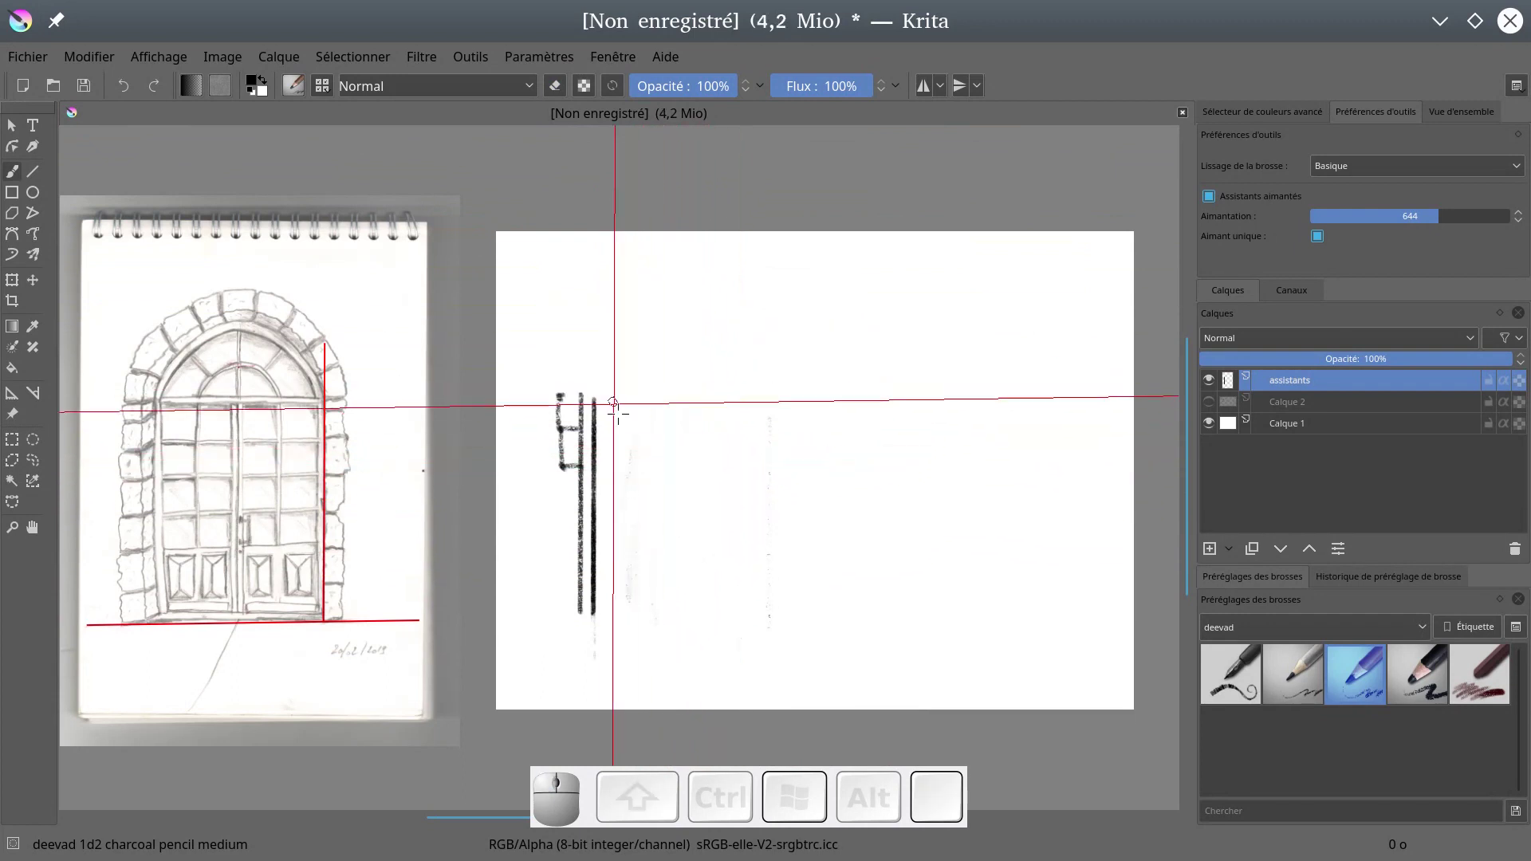
# - Draw the frame's top edge, right post and left inner edge with assistant snapping, turning it off for the short diagonal at the left foot
pyautogui.moveTo(592, 404)
pyautogui.mouseDown()
pyautogui.moveTo(758, 405)
pyautogui.moveTo(764, 616)
pyautogui.mouseUp()
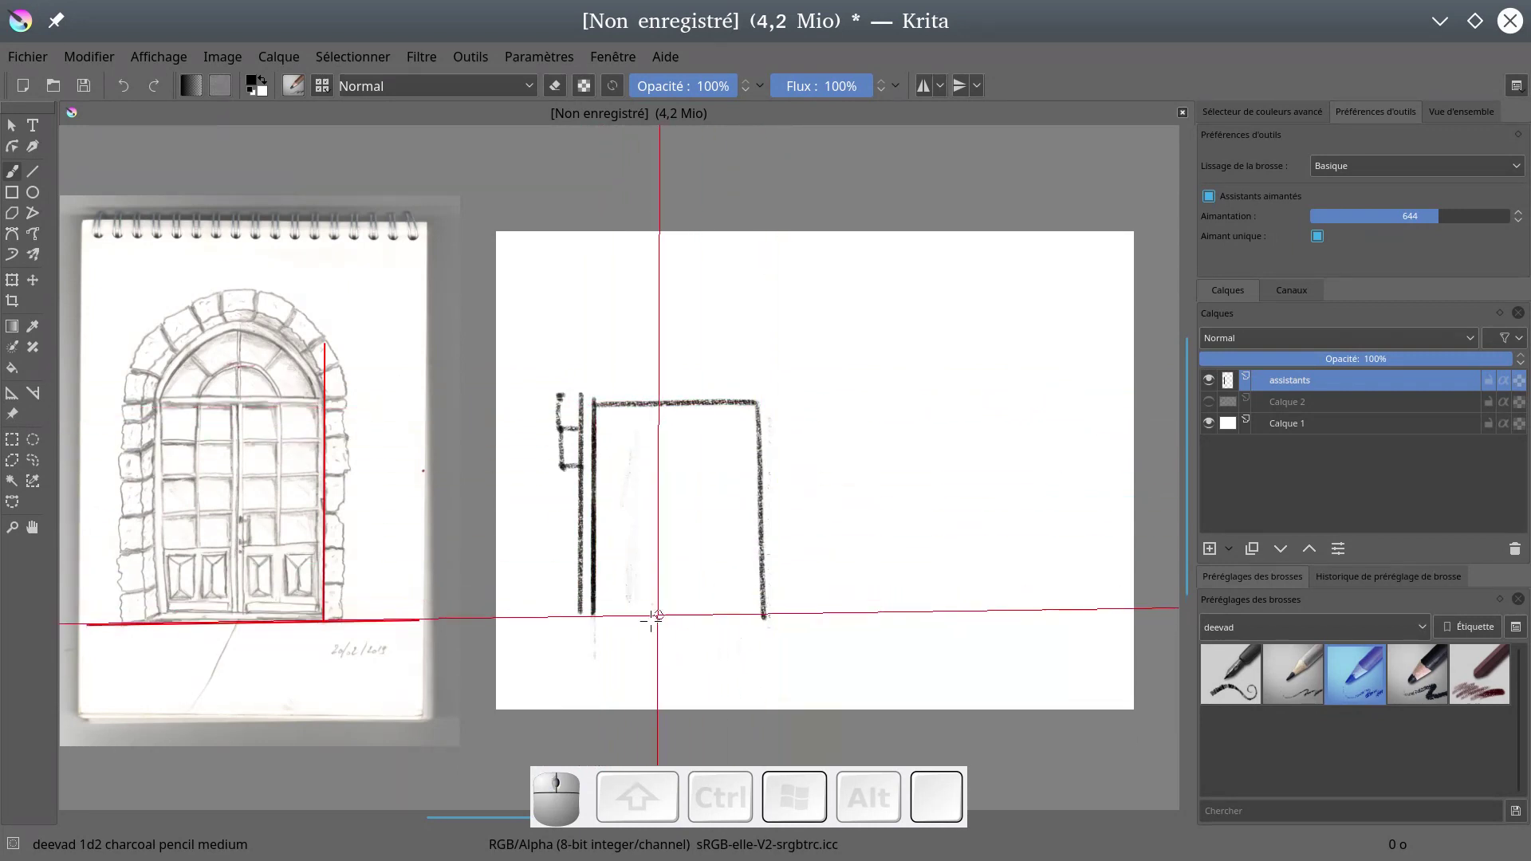
pyautogui.moveTo(593, 615); pyautogui.dragTo(604, 605)
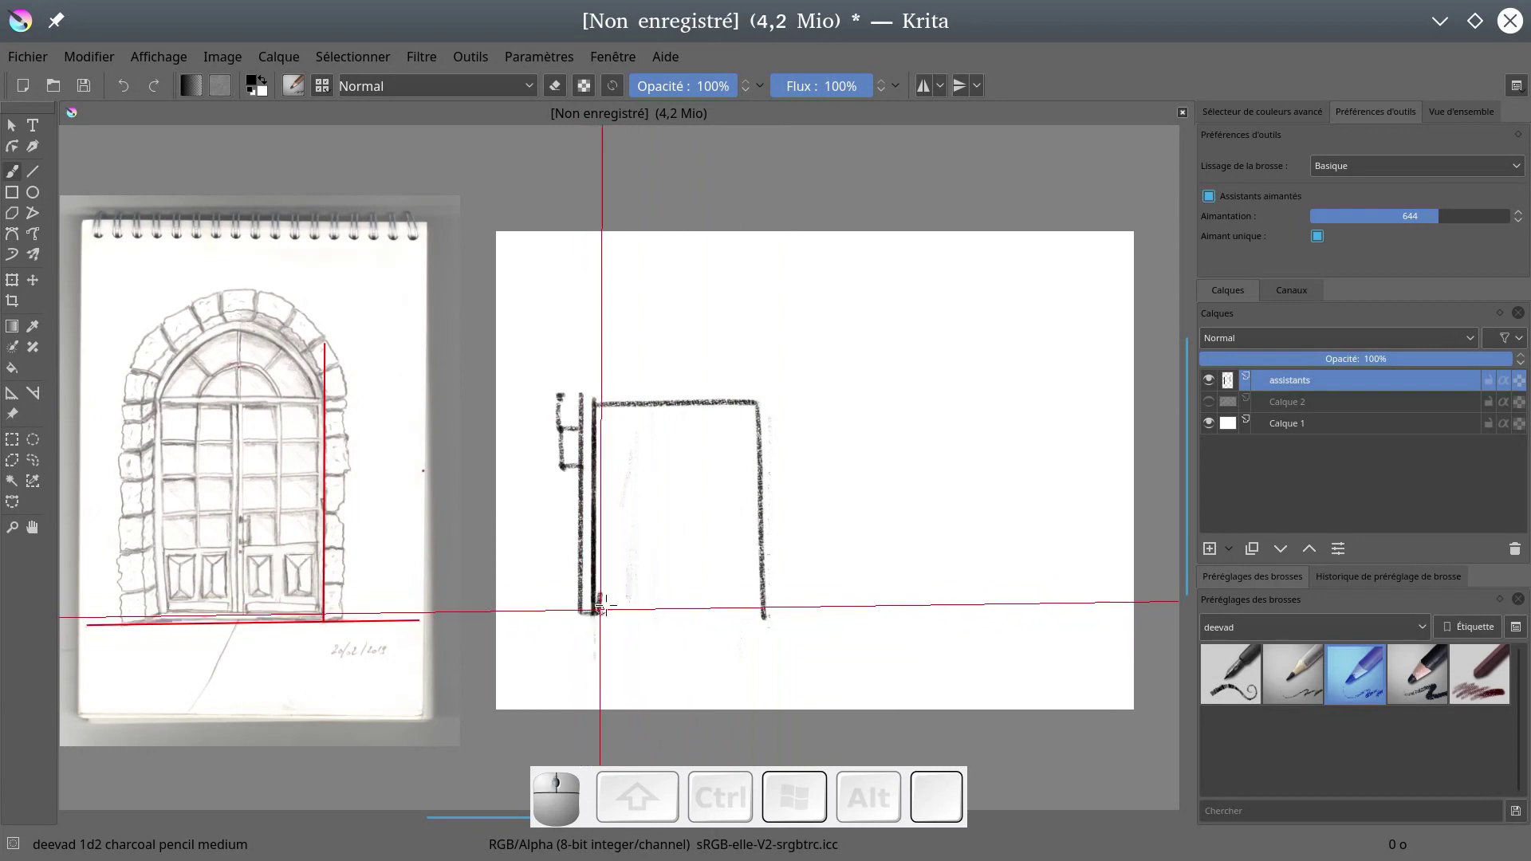
pyautogui.click(1210, 197)
pyautogui.click(1209, 197)
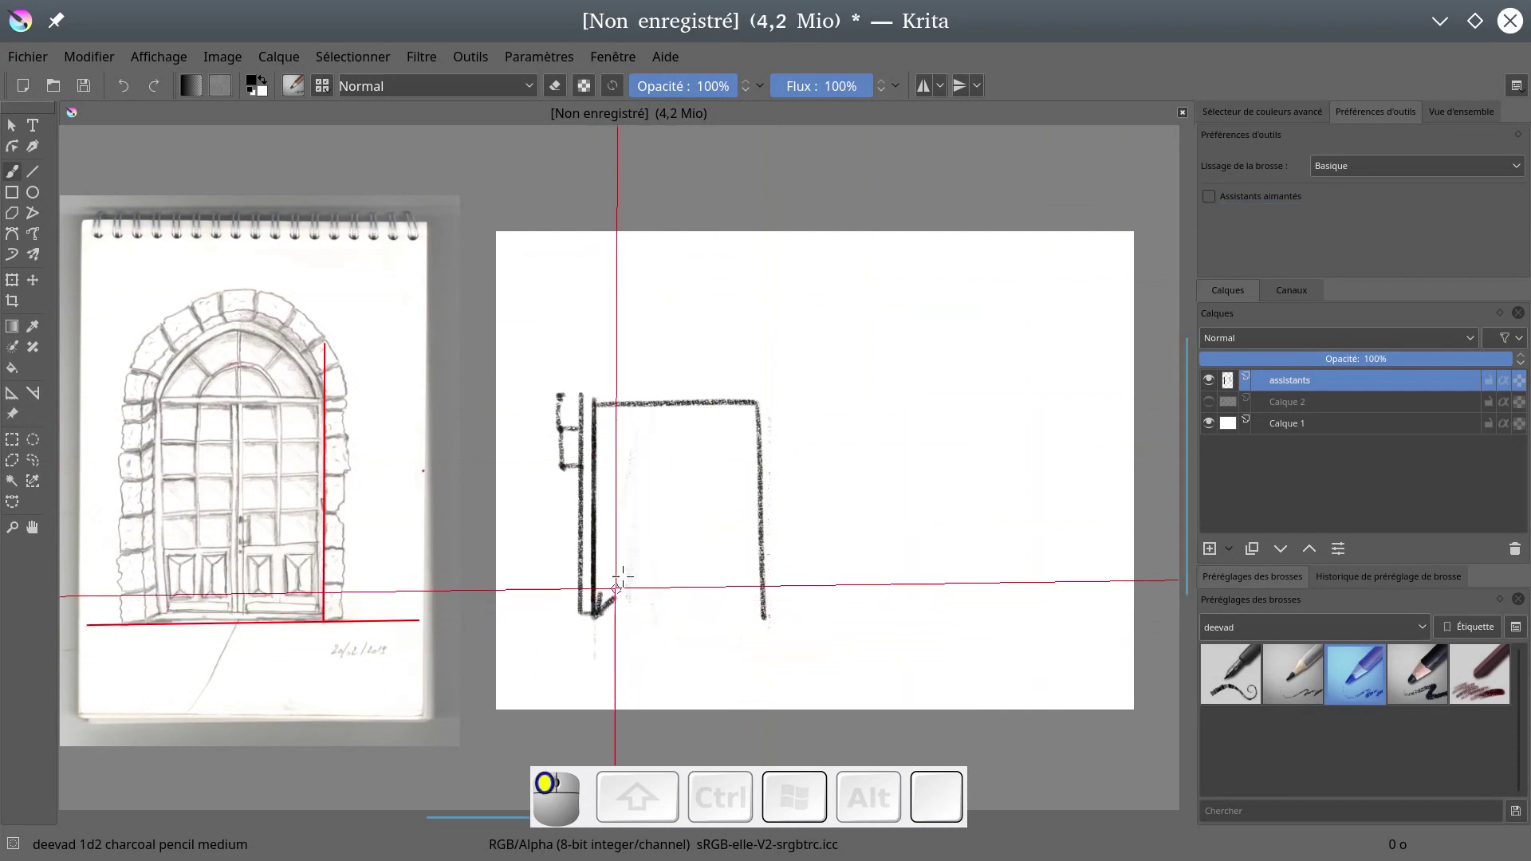
pyautogui.click(1210, 197)
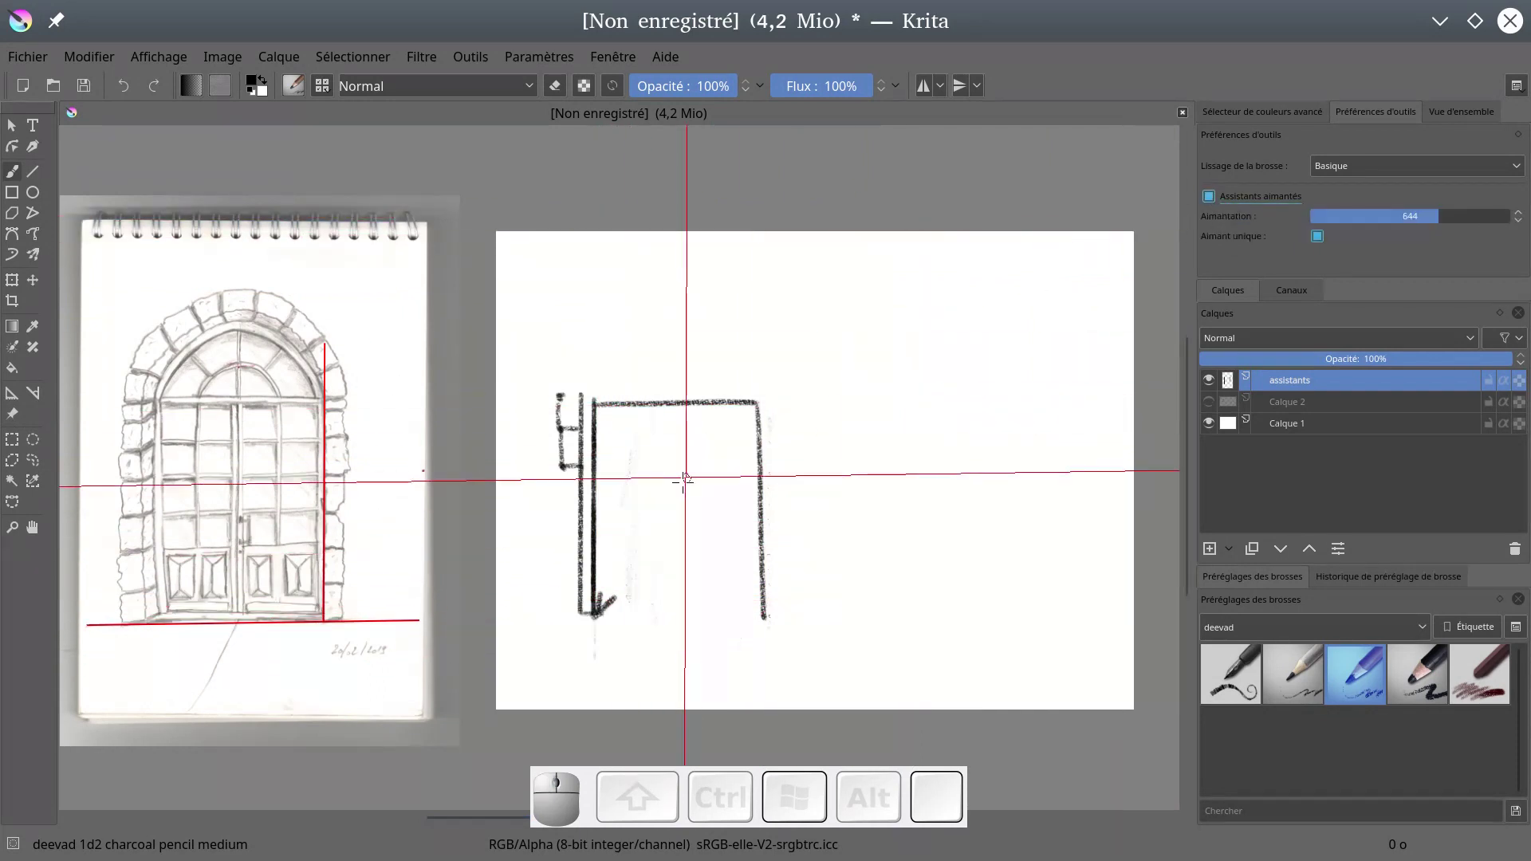
pyautogui.moveTo(611, 416)
pyautogui.mouseDown()
pyautogui.moveTo(617, 586)
pyautogui.moveTo(622, 435)
pyautogui.moveTo(620, 504)
pyautogui.mouseUp()
# - Touch up the frame's left inner edge with the eraser and turn off both parallel ruler assistants on the reference sketch
pyautogui.press('e')
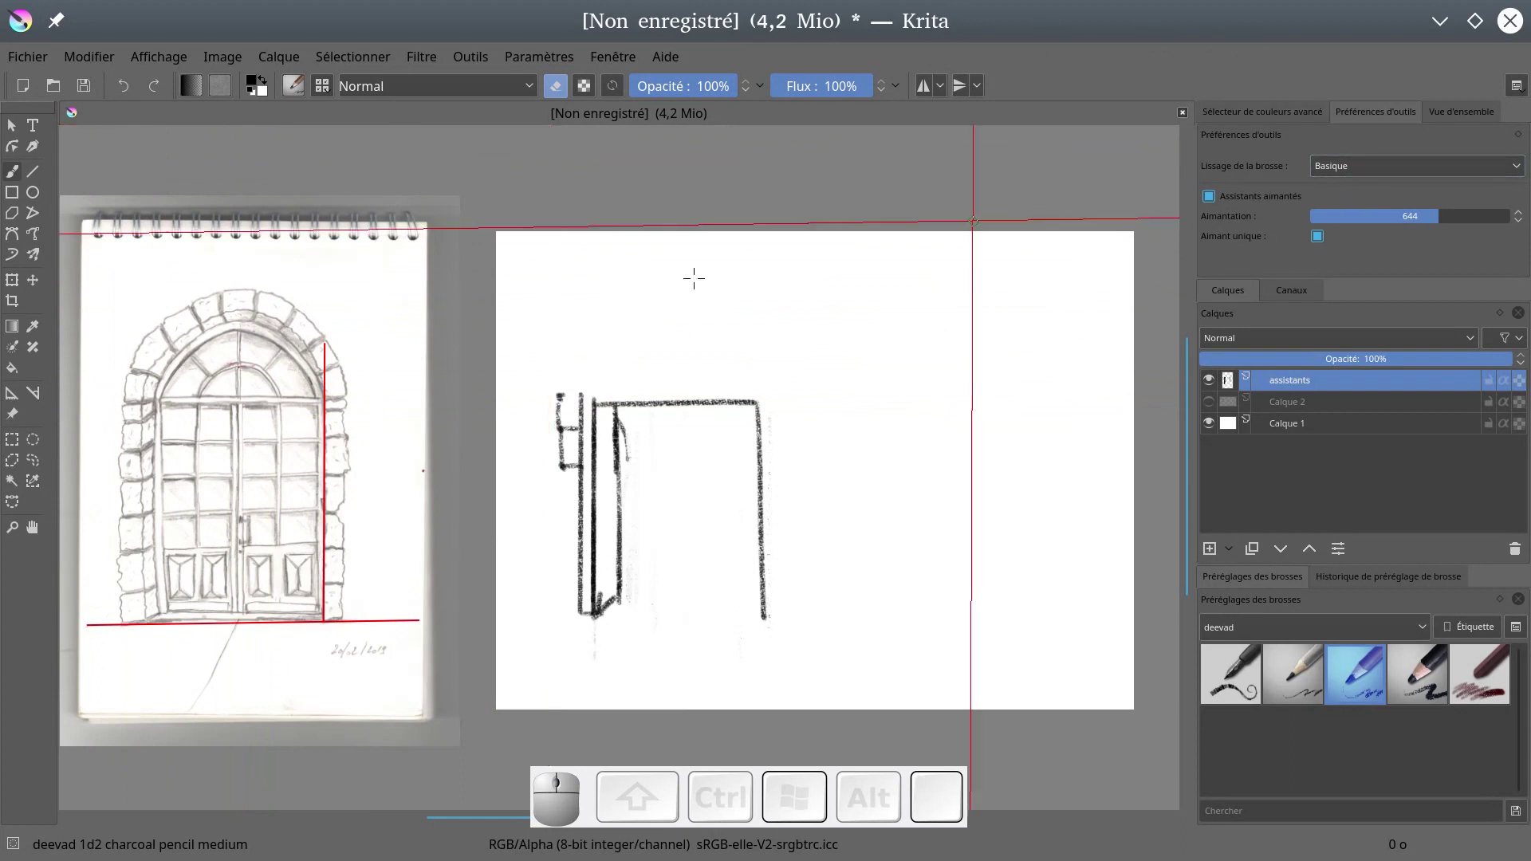
pyautogui.click(12, 393)
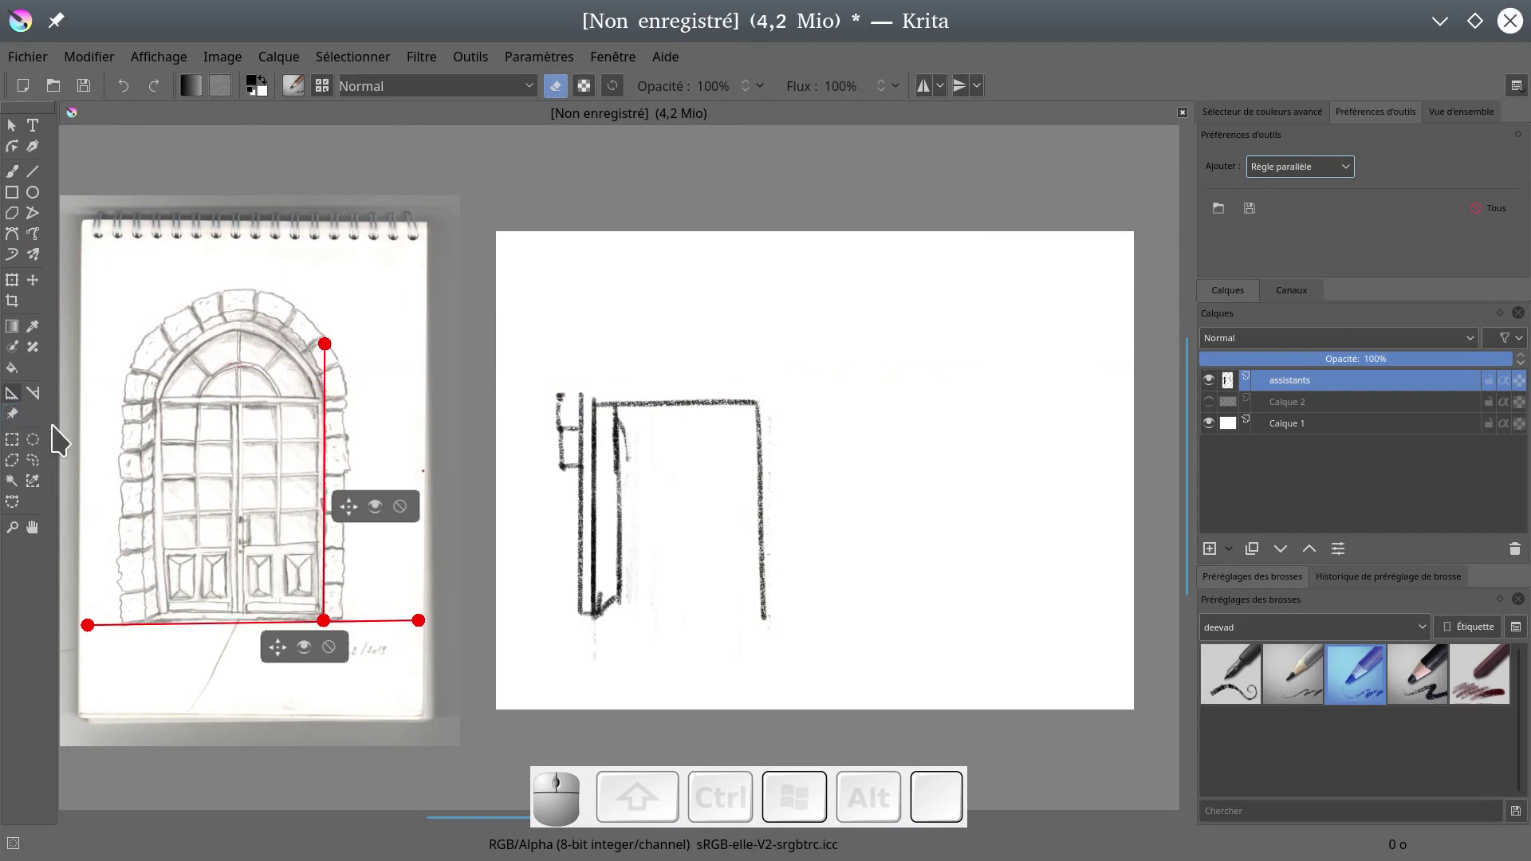
pyautogui.click(375, 509)
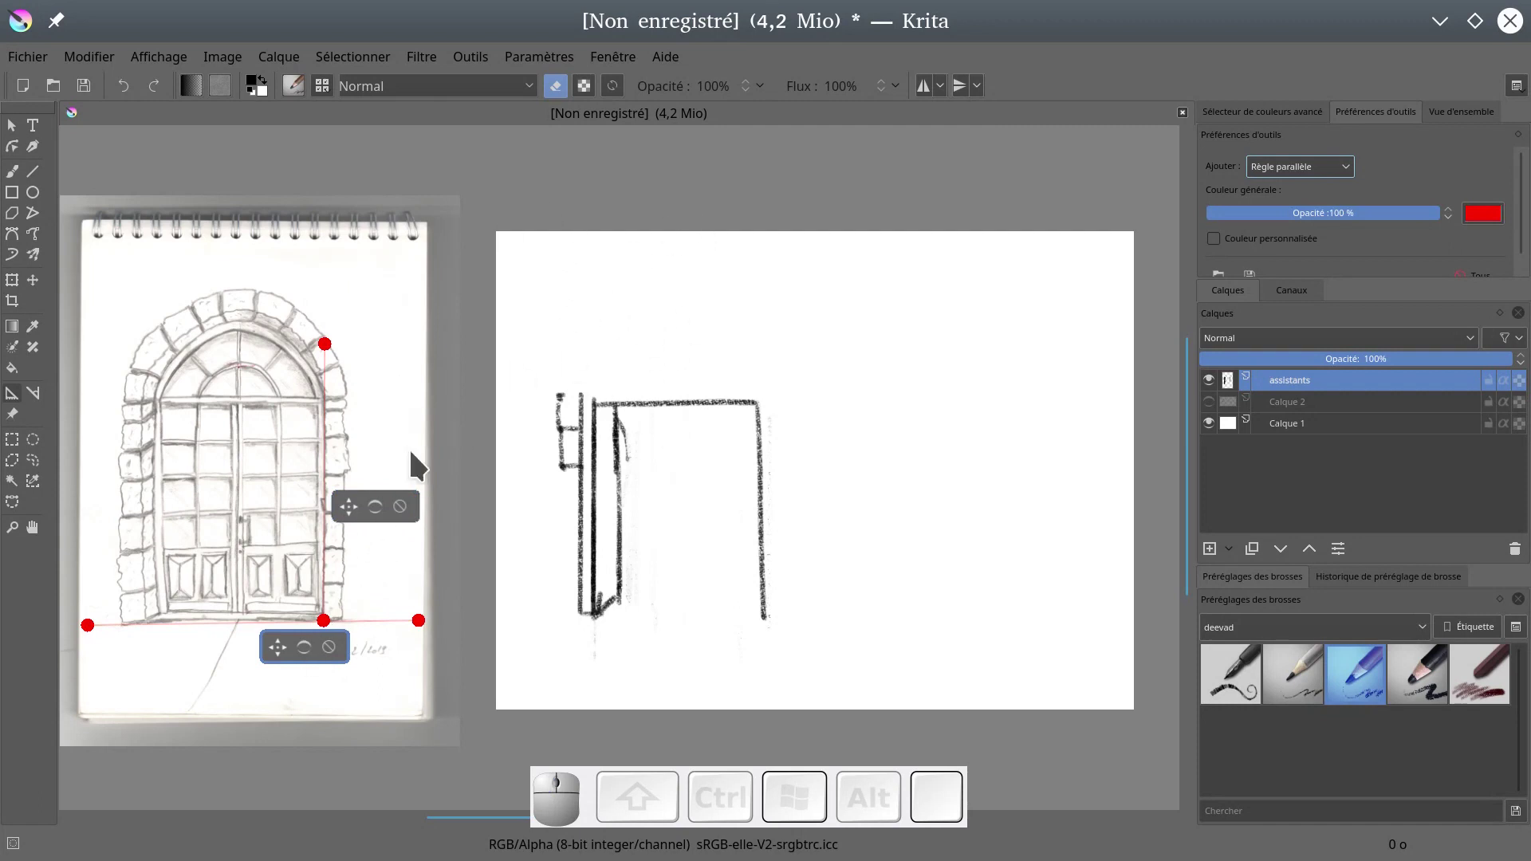
# - Fit an Ellipse assistant across the frame's top edge and trace its upper half as an arch, with snapping strength (Aimantation) 1000
pyautogui.click(1346, 169)
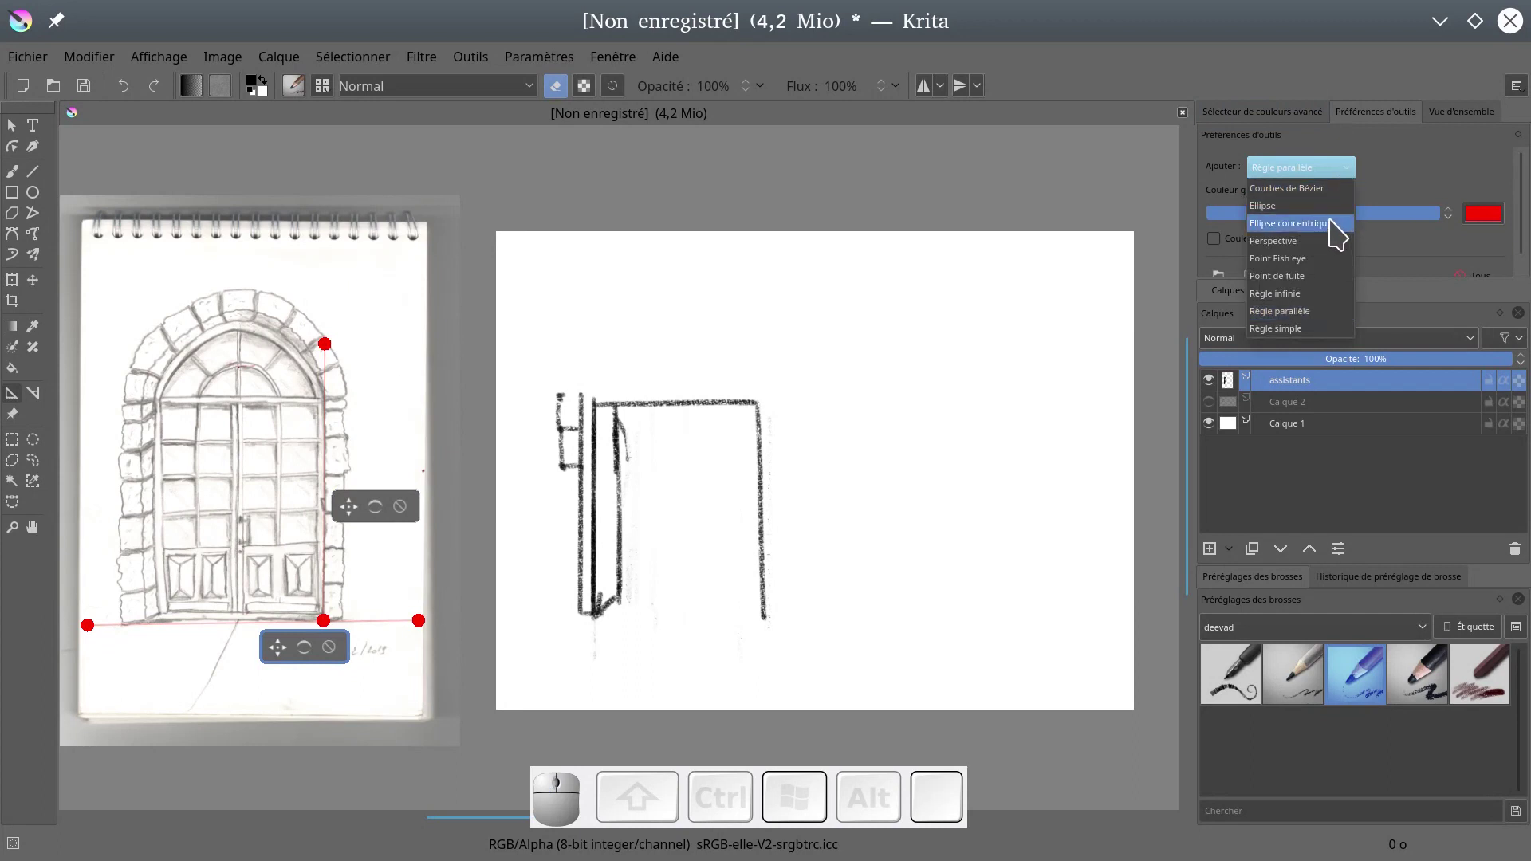
pyautogui.click(1280, 207)
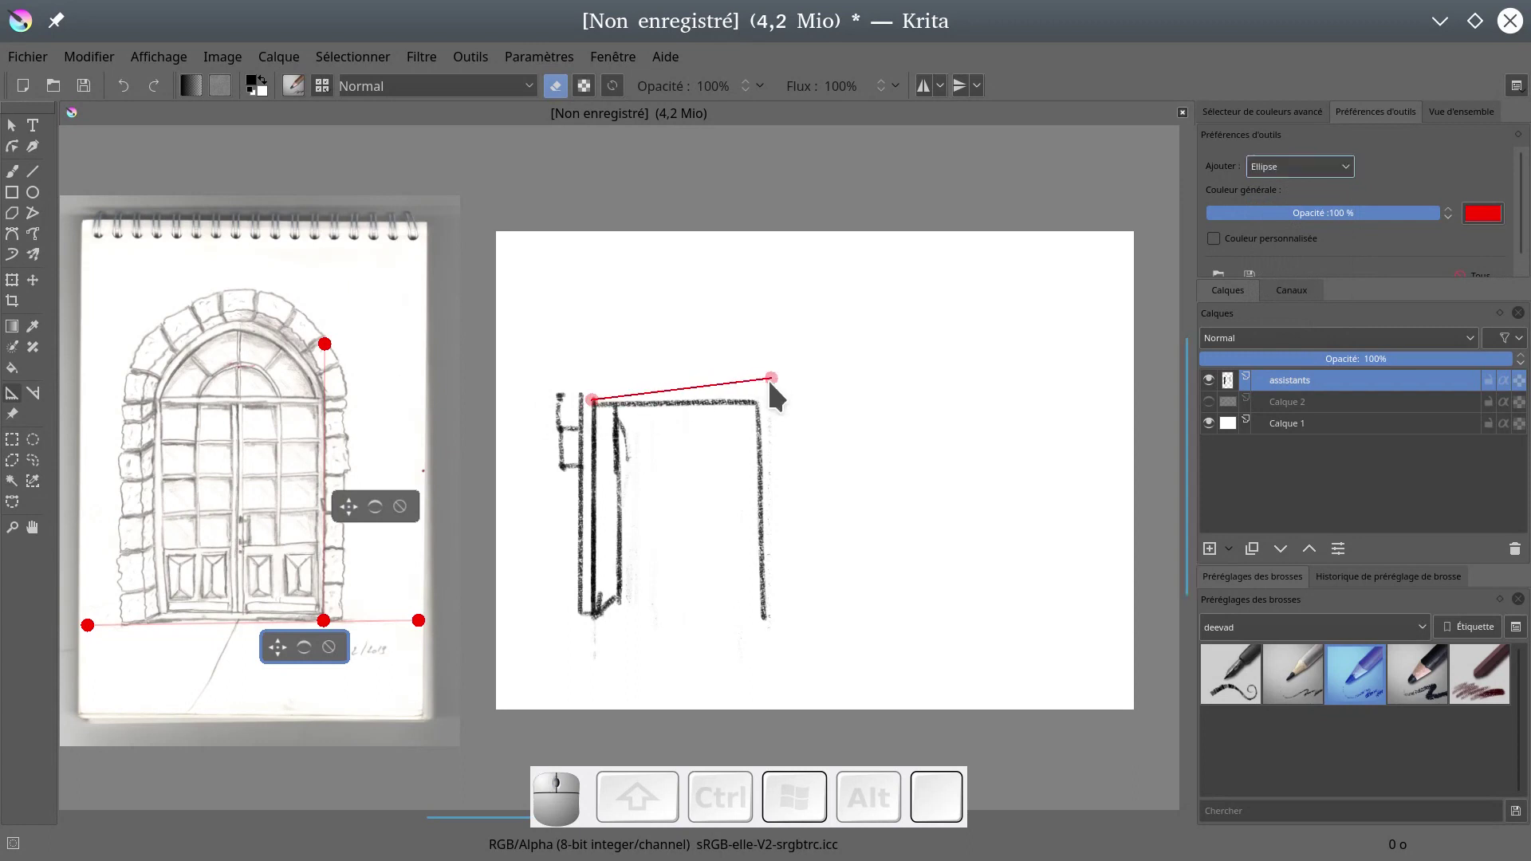
pyautogui.click(758, 398)
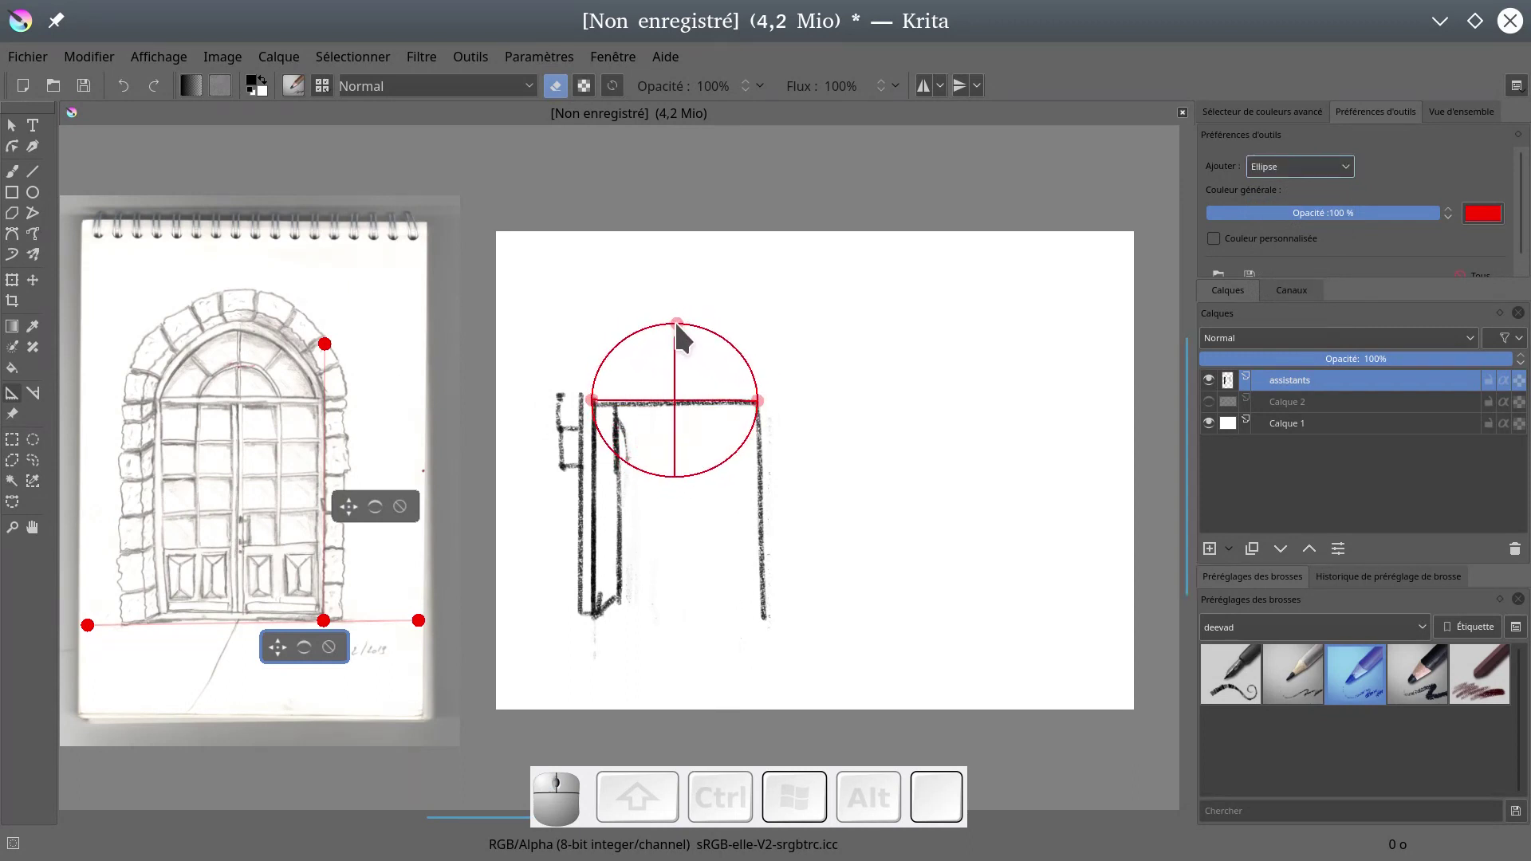
pyautogui.click(677, 324)
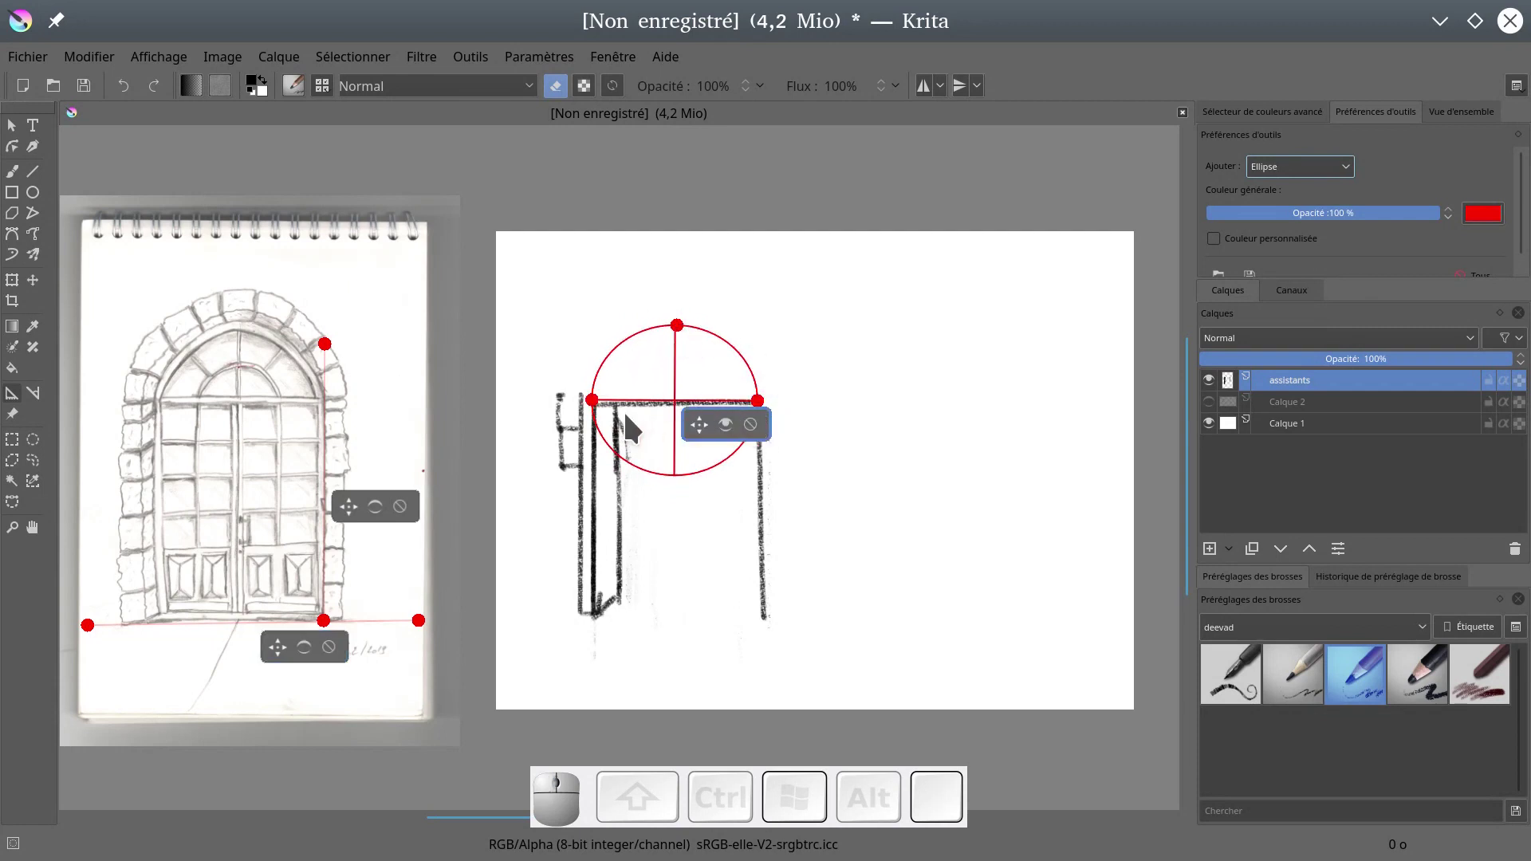
pyautogui.moveTo(592, 398); pyautogui.dragTo(593, 407)
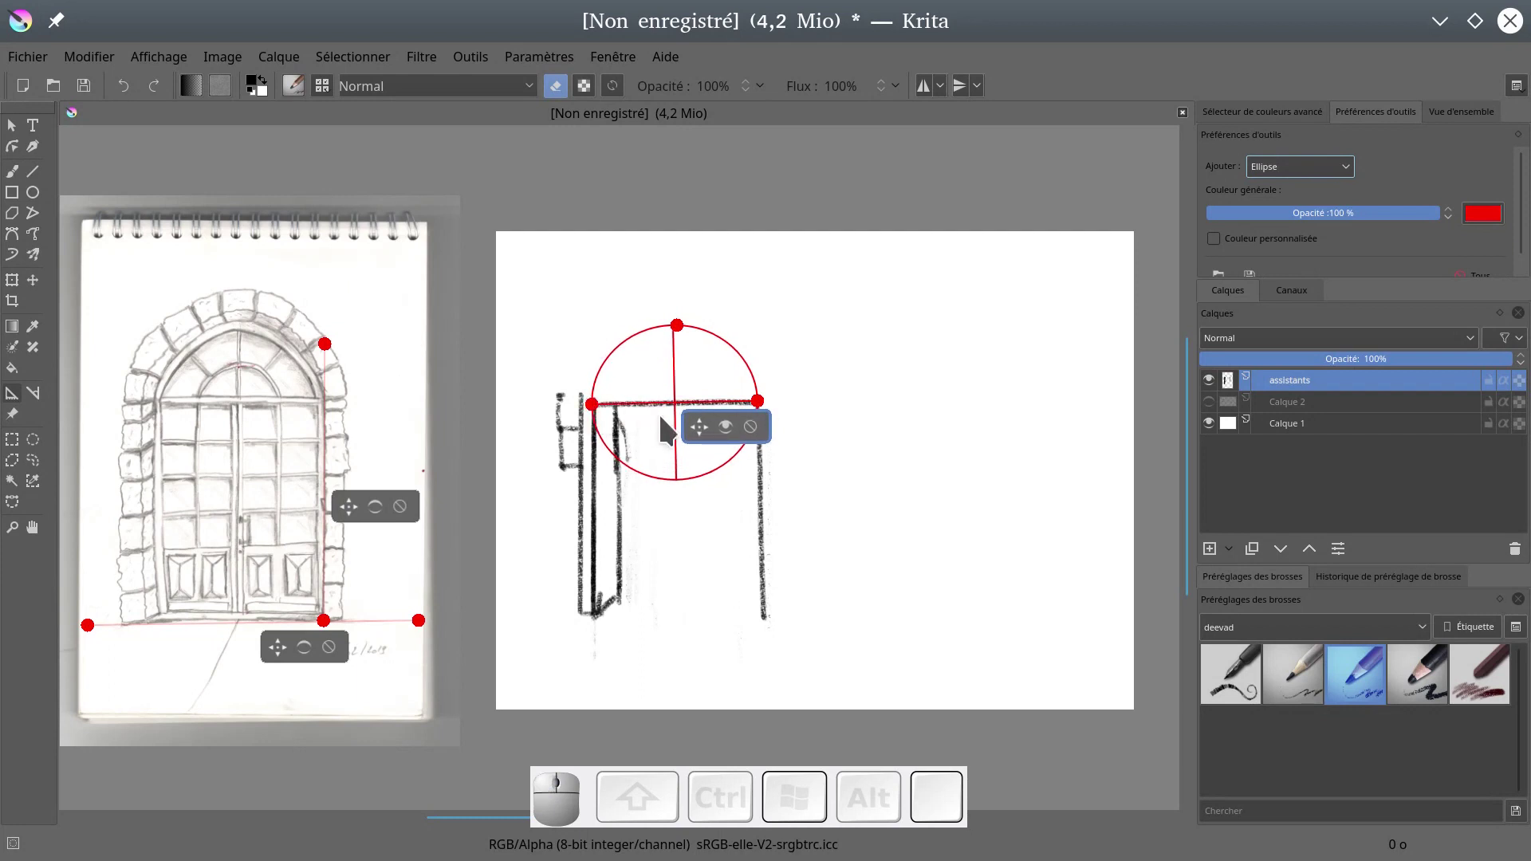
pyautogui.click(21, 180)
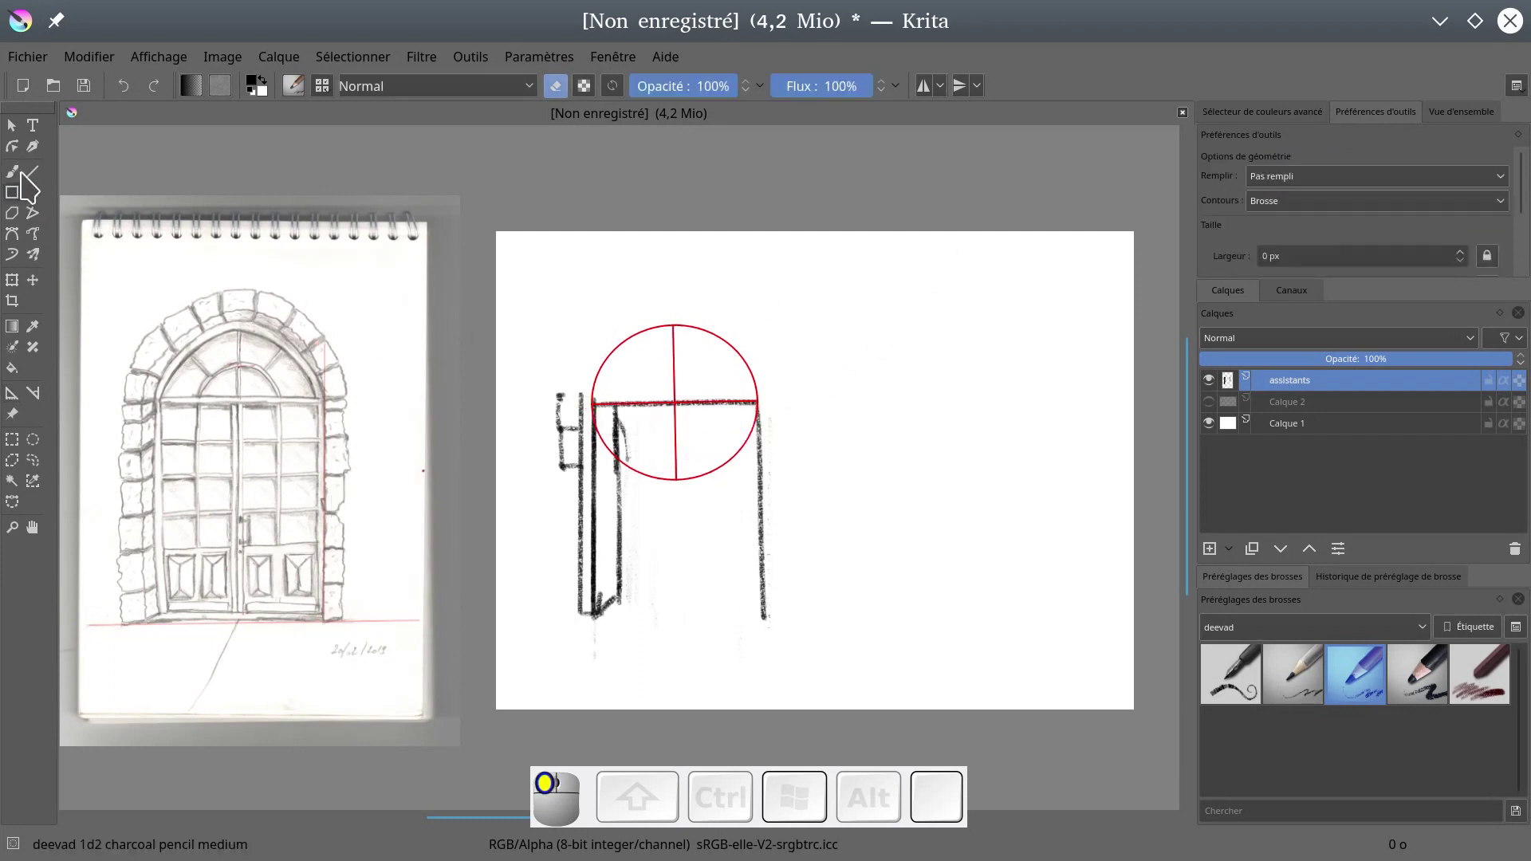
pyautogui.click(14, 171)
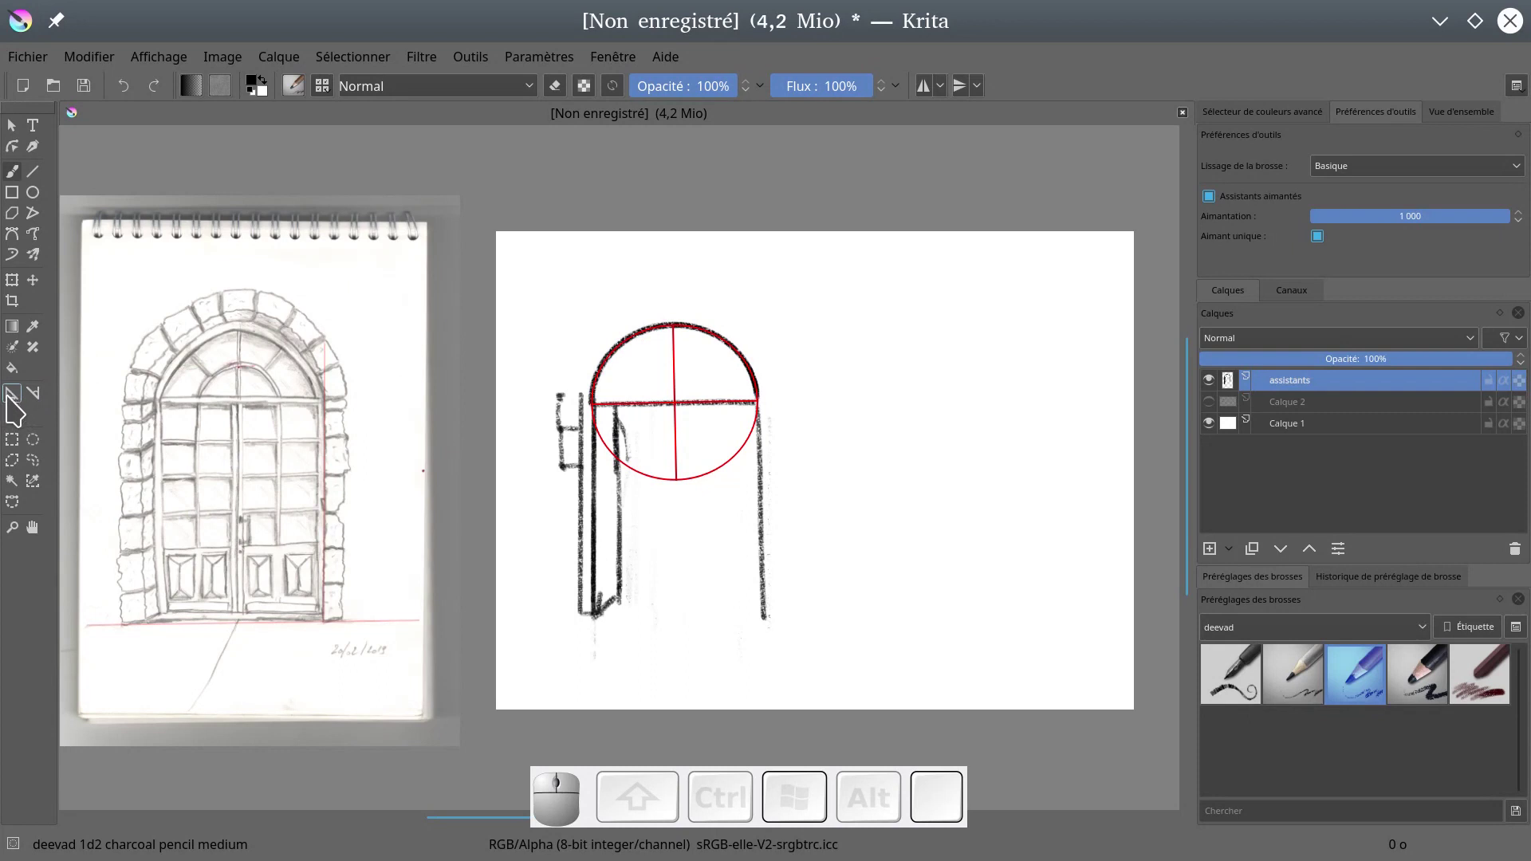
# - Shrink the ellipse assistant to sit slightly inside the arch and trace its upper half as a second, inner arch
pyautogui.click(10, 395)
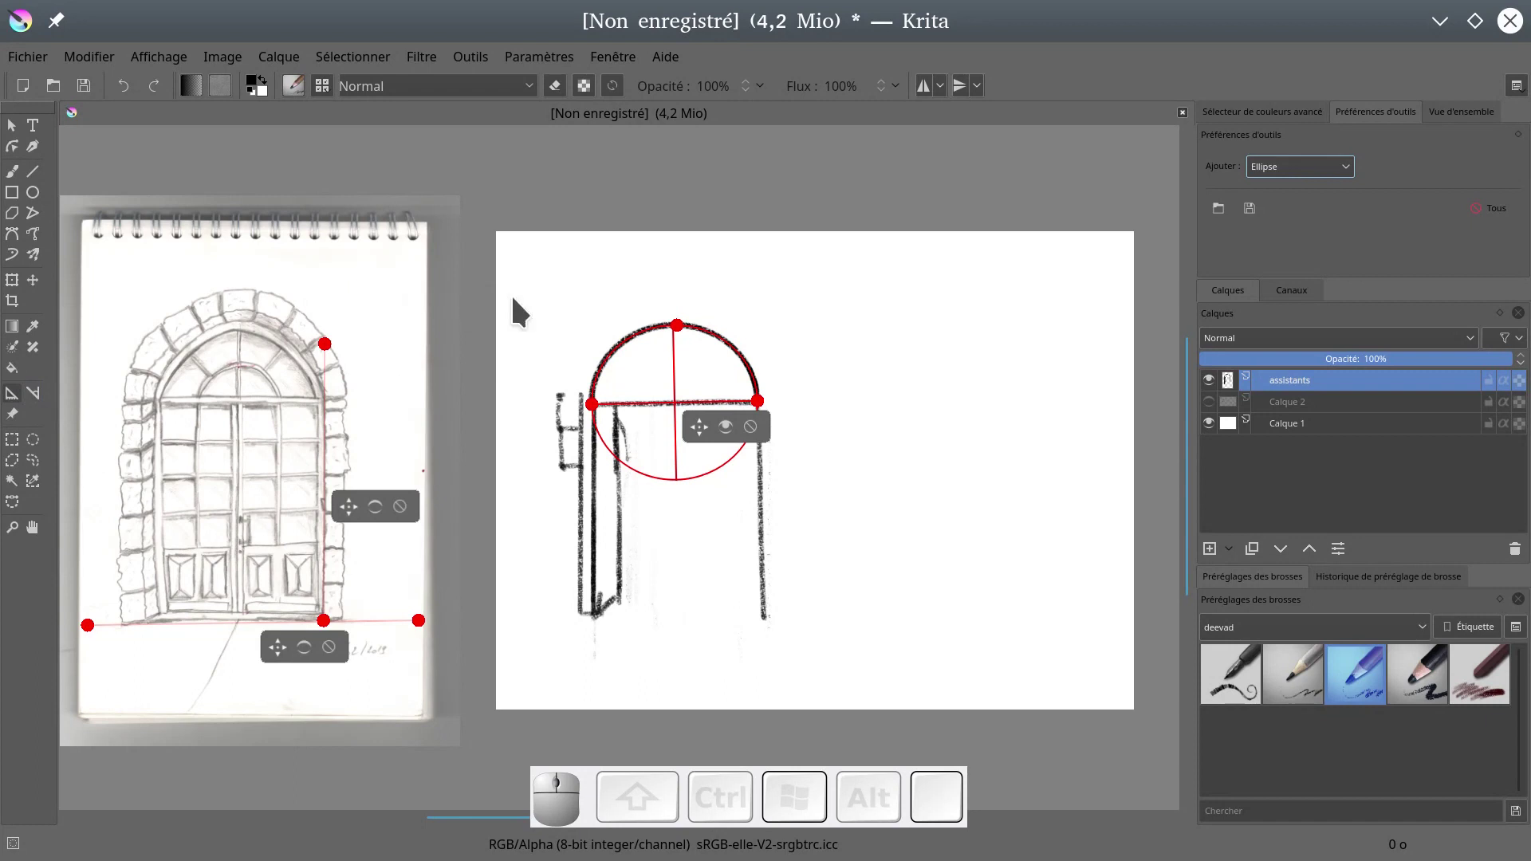
pyautogui.moveTo(591, 405); pyautogui.dragTo(650, 393)
pyautogui.moveTo(750, 398); pyautogui.dragTo(743, 401)
pyautogui.moveTo(677, 326); pyautogui.dragTo(677, 340)
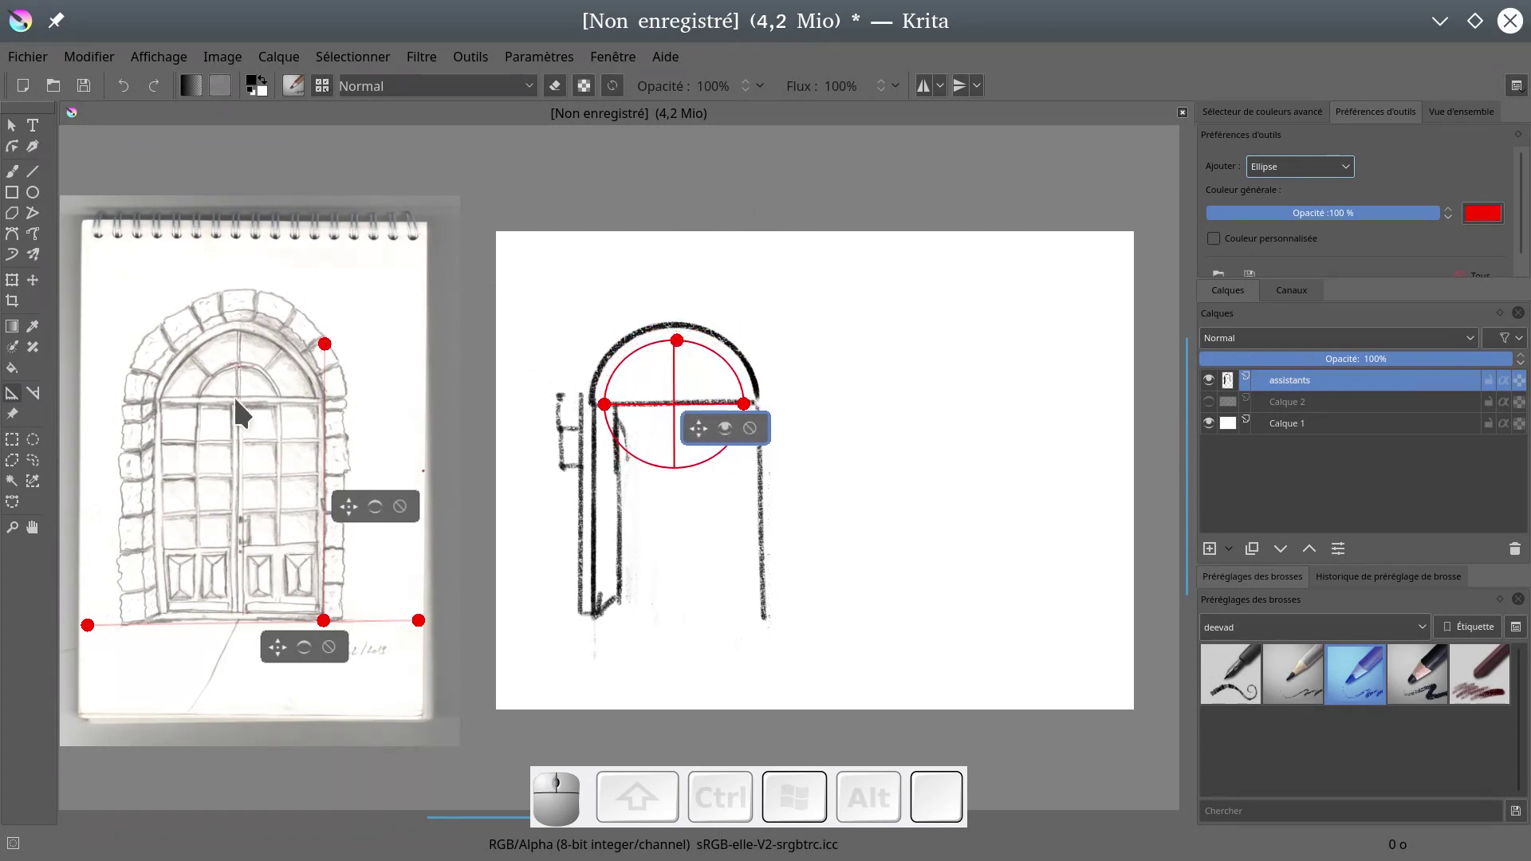
pyautogui.click(12, 171)
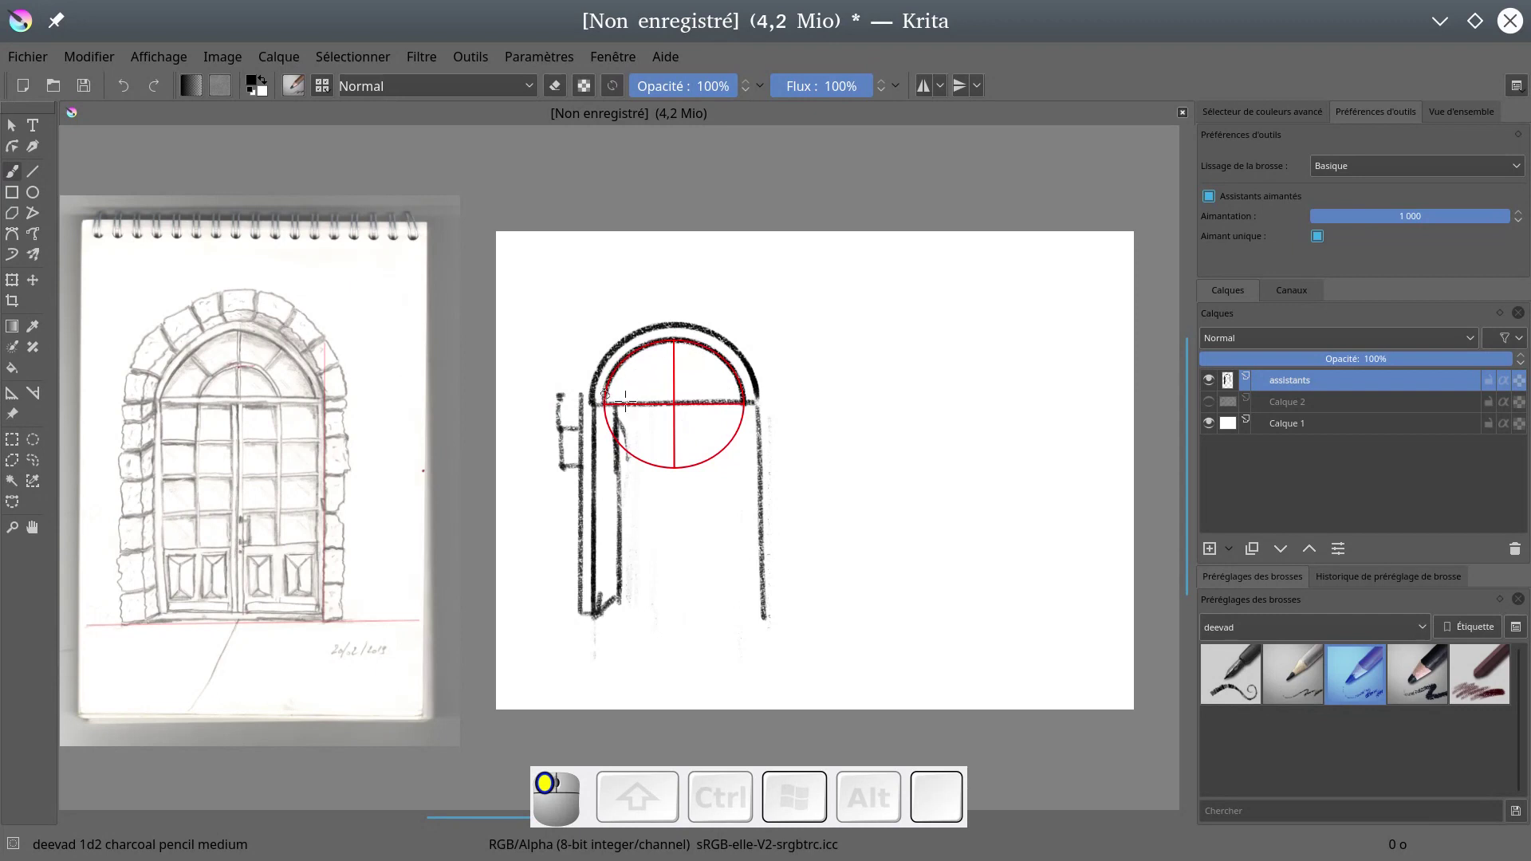
# - Move the ellipse assistant over the top of the reference sketch and delete it
pyautogui.click(12, 392)
pyautogui.moveTo(696, 427); pyautogui.dragTo(346, 283)
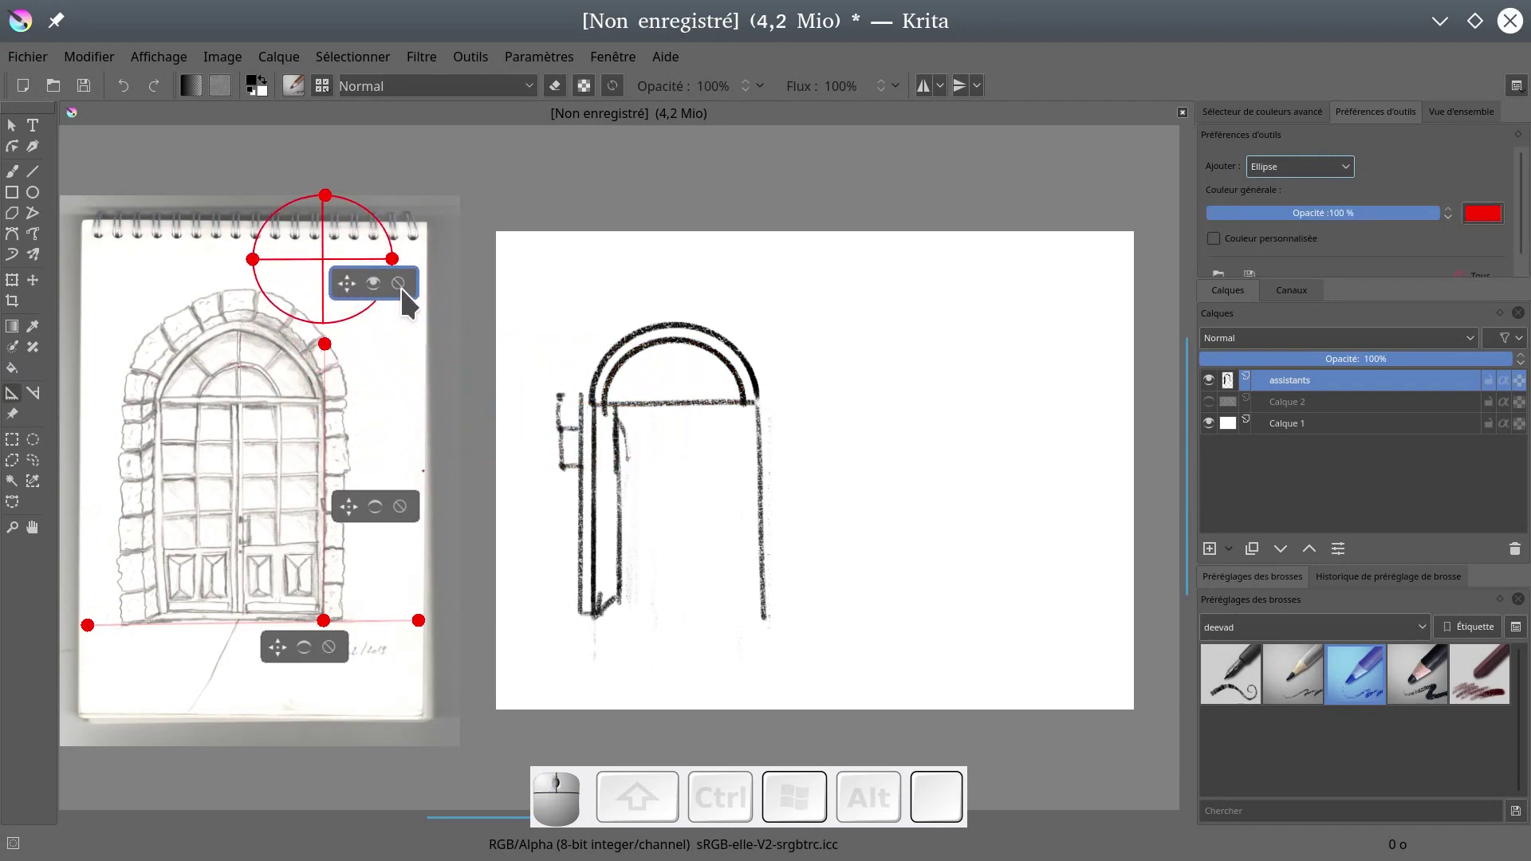
pyautogui.click(399, 284)
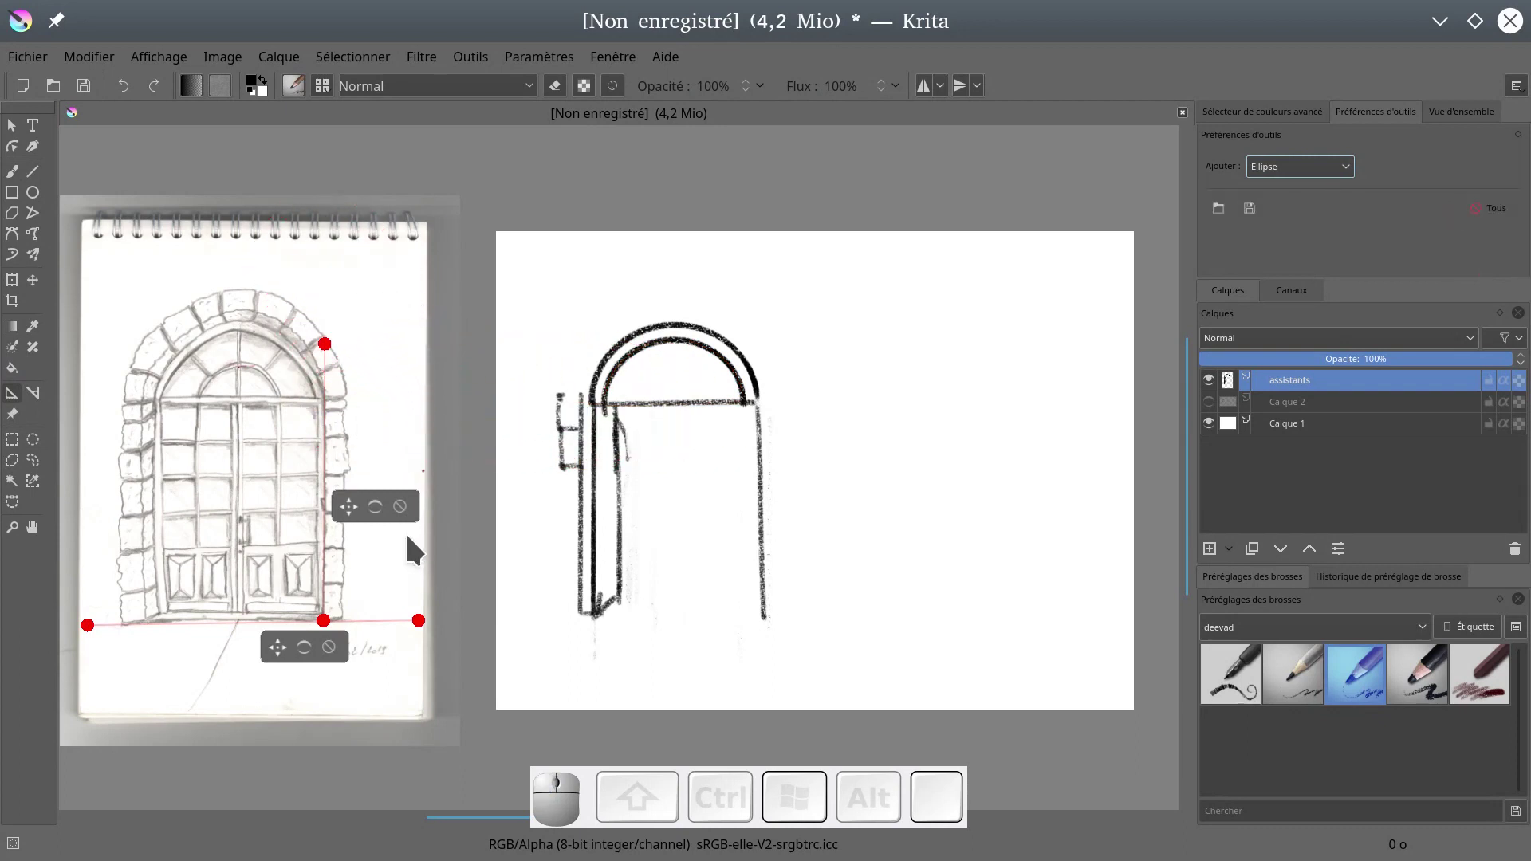
# - Create a smaller ellipse assistant inside the inner arch and move it over the top of the reference sketch
pyautogui.click(380, 509)
pyautogui.click(379, 510)
pyautogui.click(608, 402)
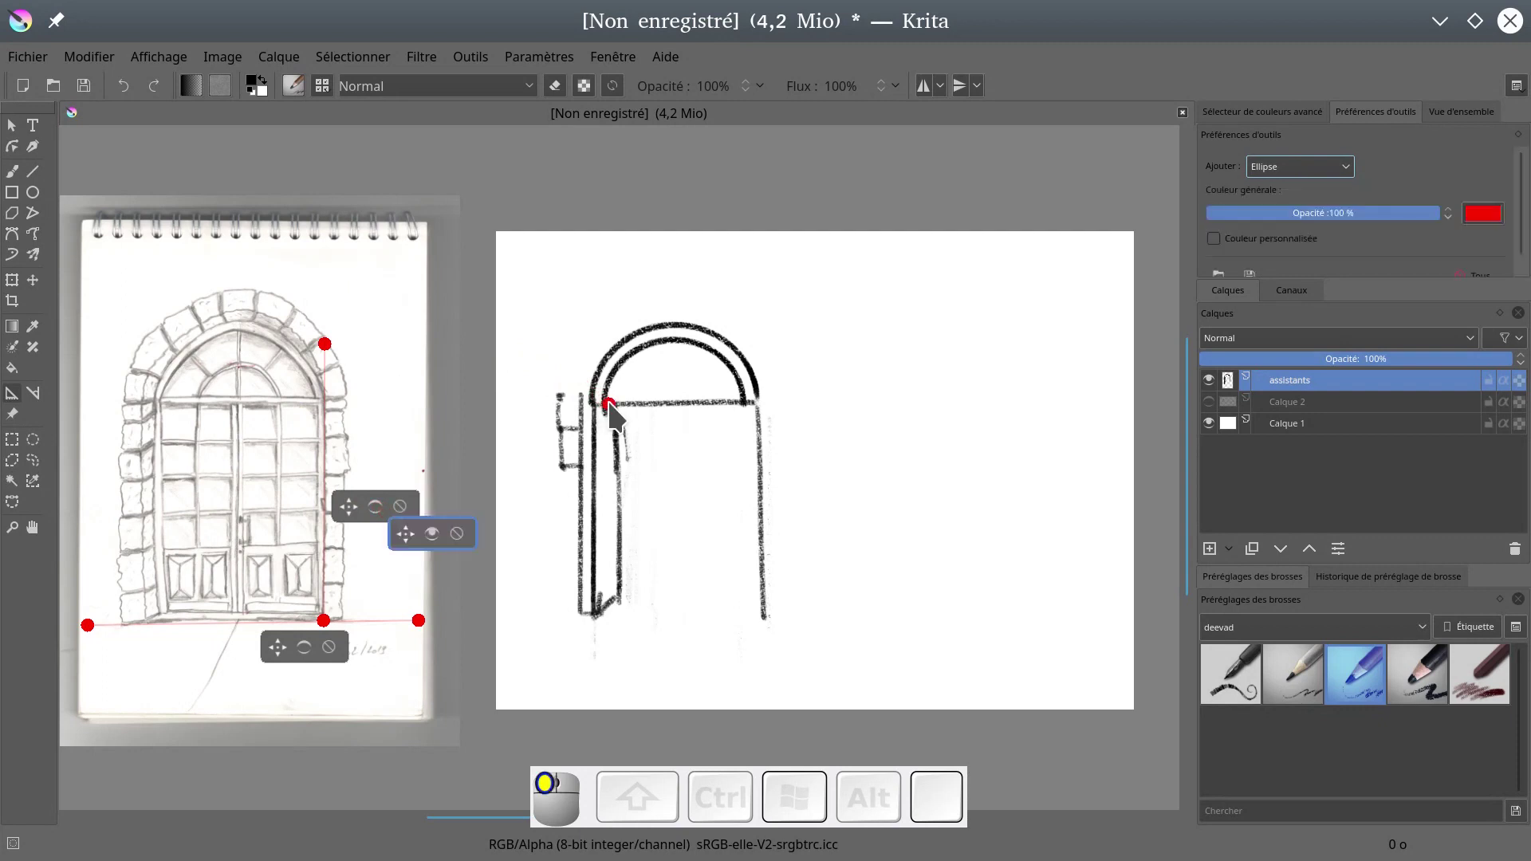
pyautogui.click(744, 398)
pyautogui.click(647, 394)
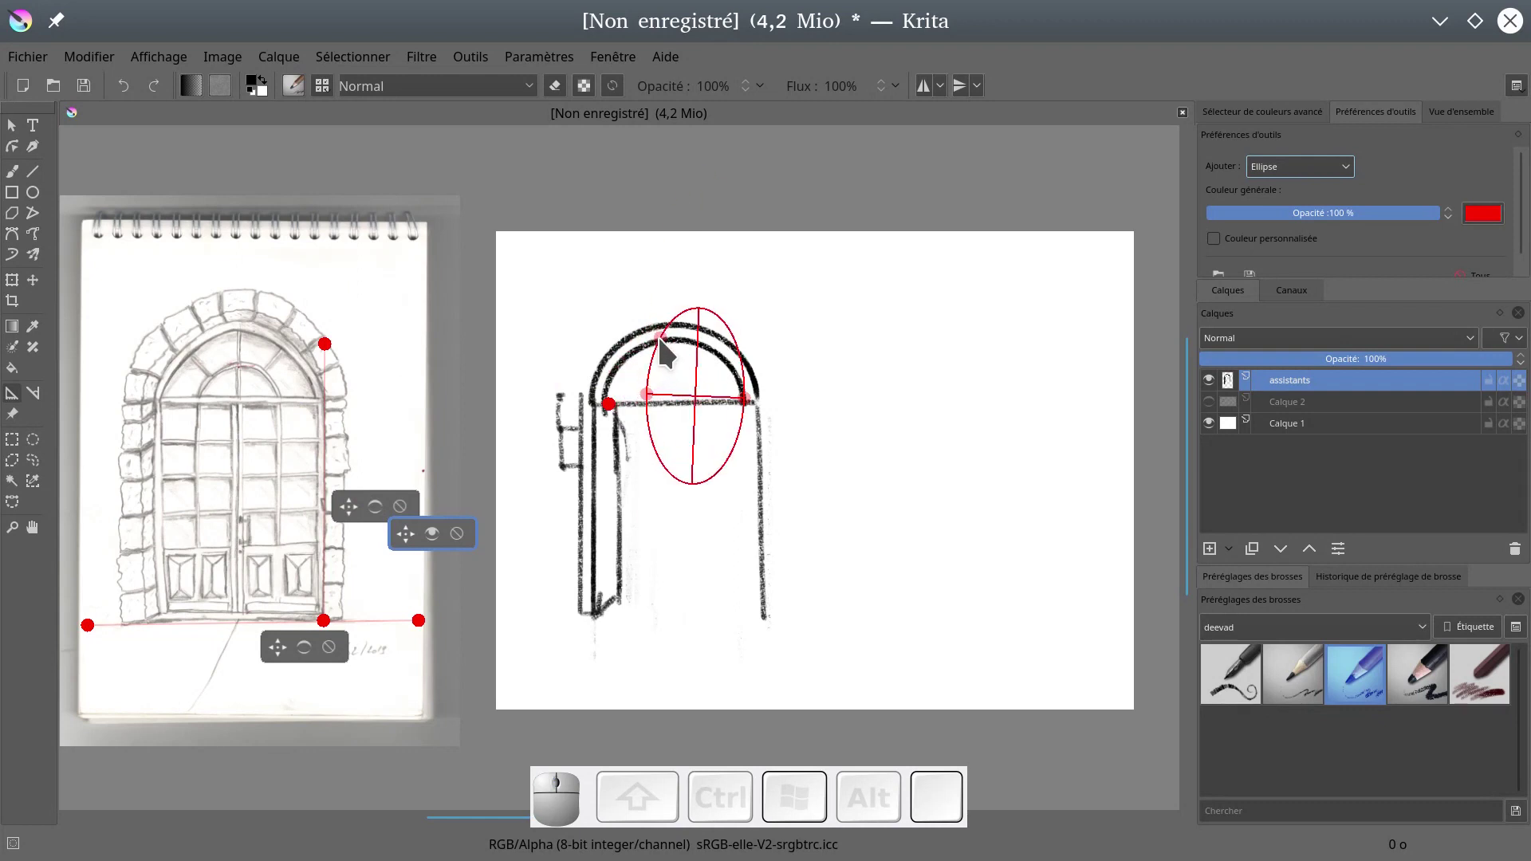
pyautogui.click(660, 360)
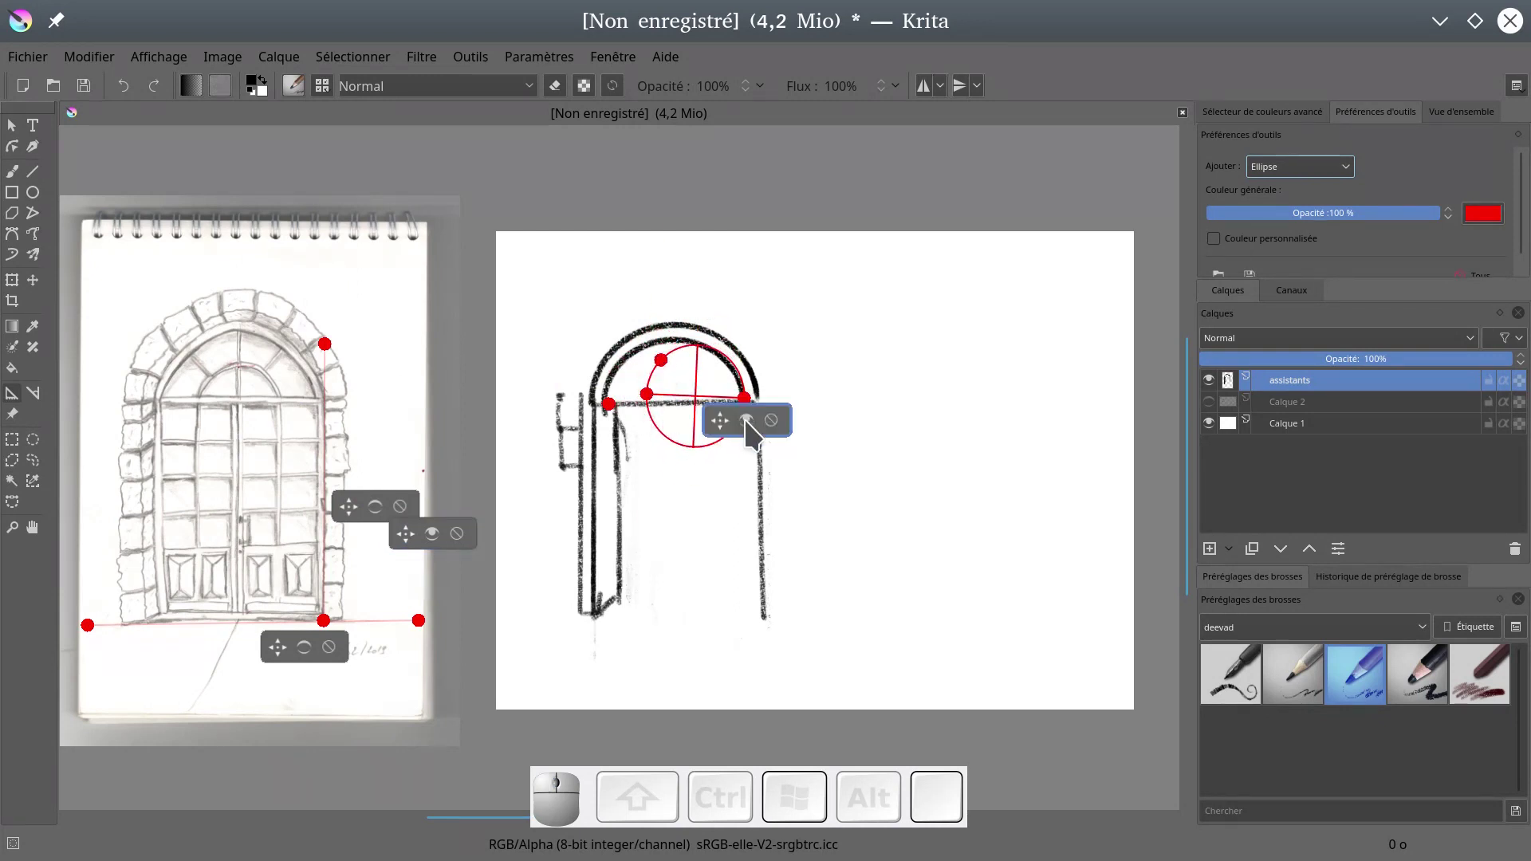
pyautogui.moveTo(718, 418)
pyautogui.mouseDown()
pyautogui.moveTo(653, 426)
pyautogui.moveTo(360, 328)
pyautogui.moveTo(335, 296)
pyautogui.mouseUp()
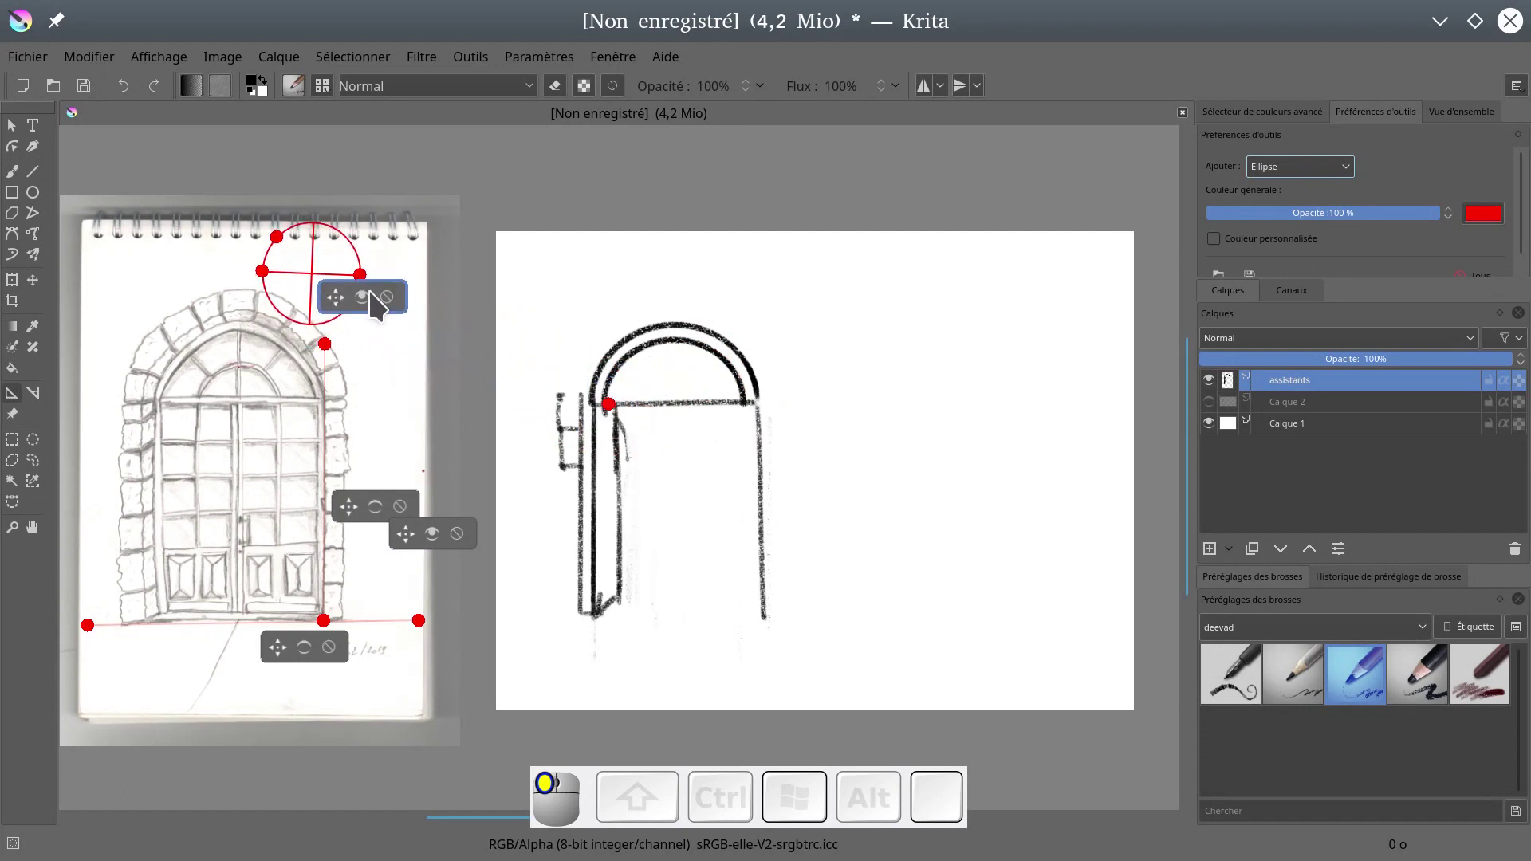
pyautogui.moveTo(296, 219); pyautogui.dragTo(397, 295)
pyautogui.press('Escape')
pyautogui.click(386, 299)
pyautogui.click(370, 302)
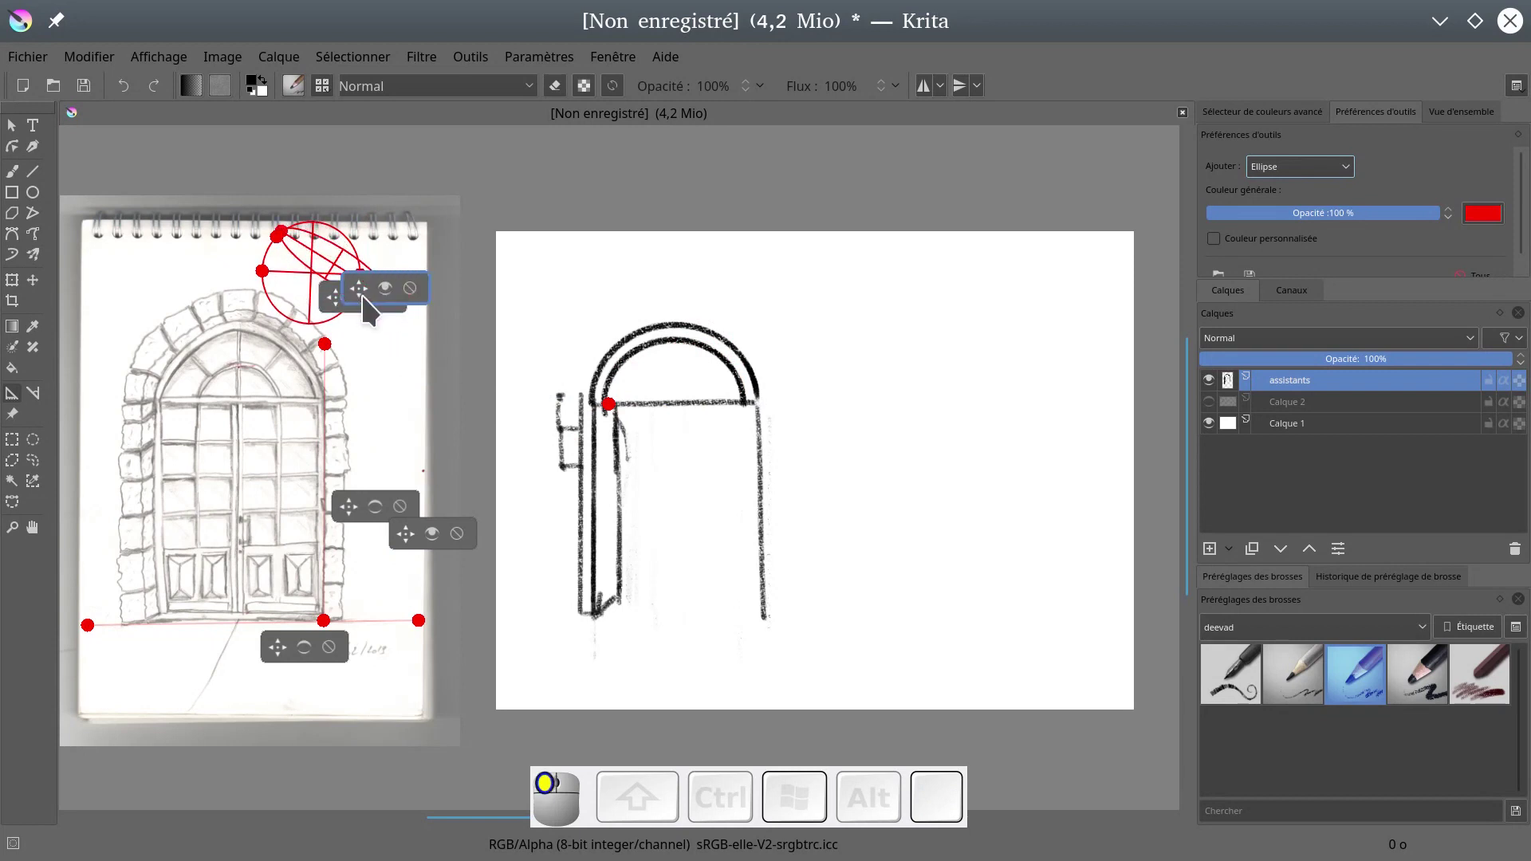
pyautogui.moveTo(358, 291)
pyautogui.mouseDown()
pyautogui.moveTo(366, 360)
pyautogui.moveTo(357, 317)
pyautogui.mouseUp()
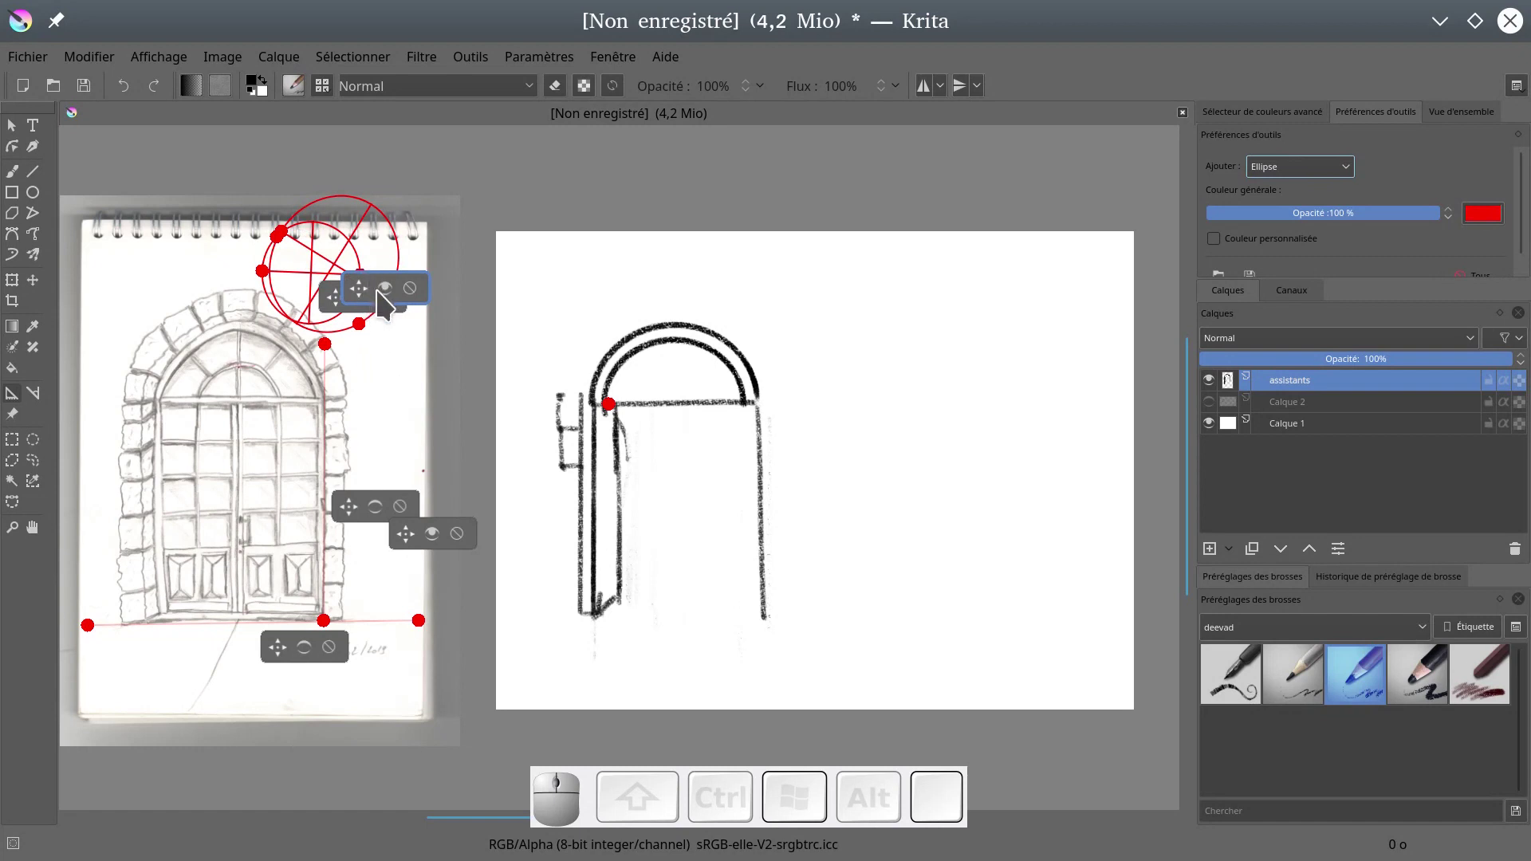
pyautogui.click(410, 289)
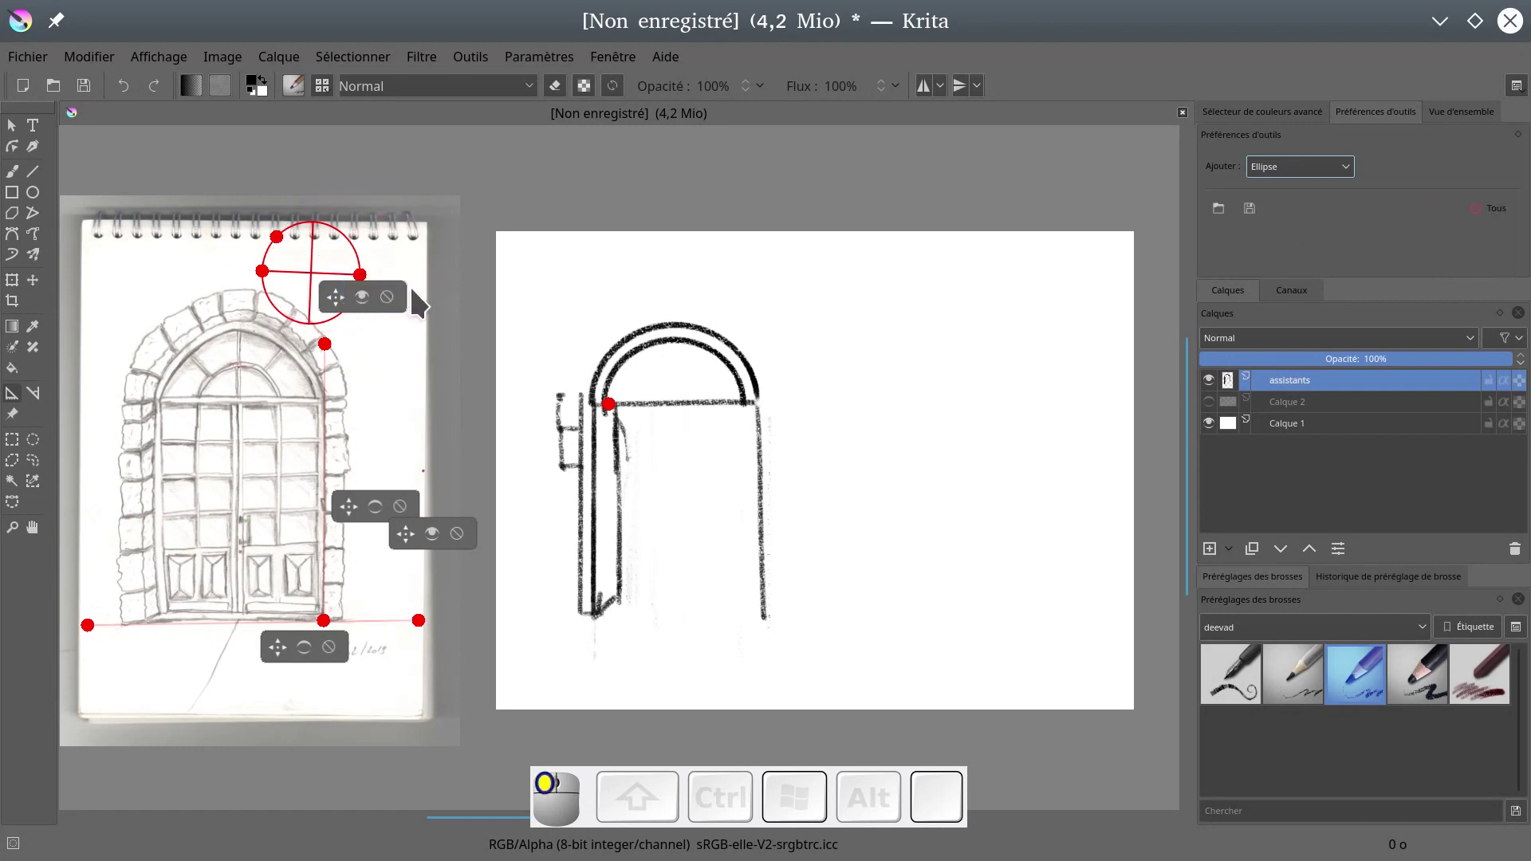
# - Adjust the small ellipse assistant over the reference door's arch, then move it back inside the drawn inner arch
pyautogui.moveTo(338, 297); pyautogui.dragTo(268, 334)
pyautogui.moveTo(207, 274); pyautogui.dragTo(245, 270)
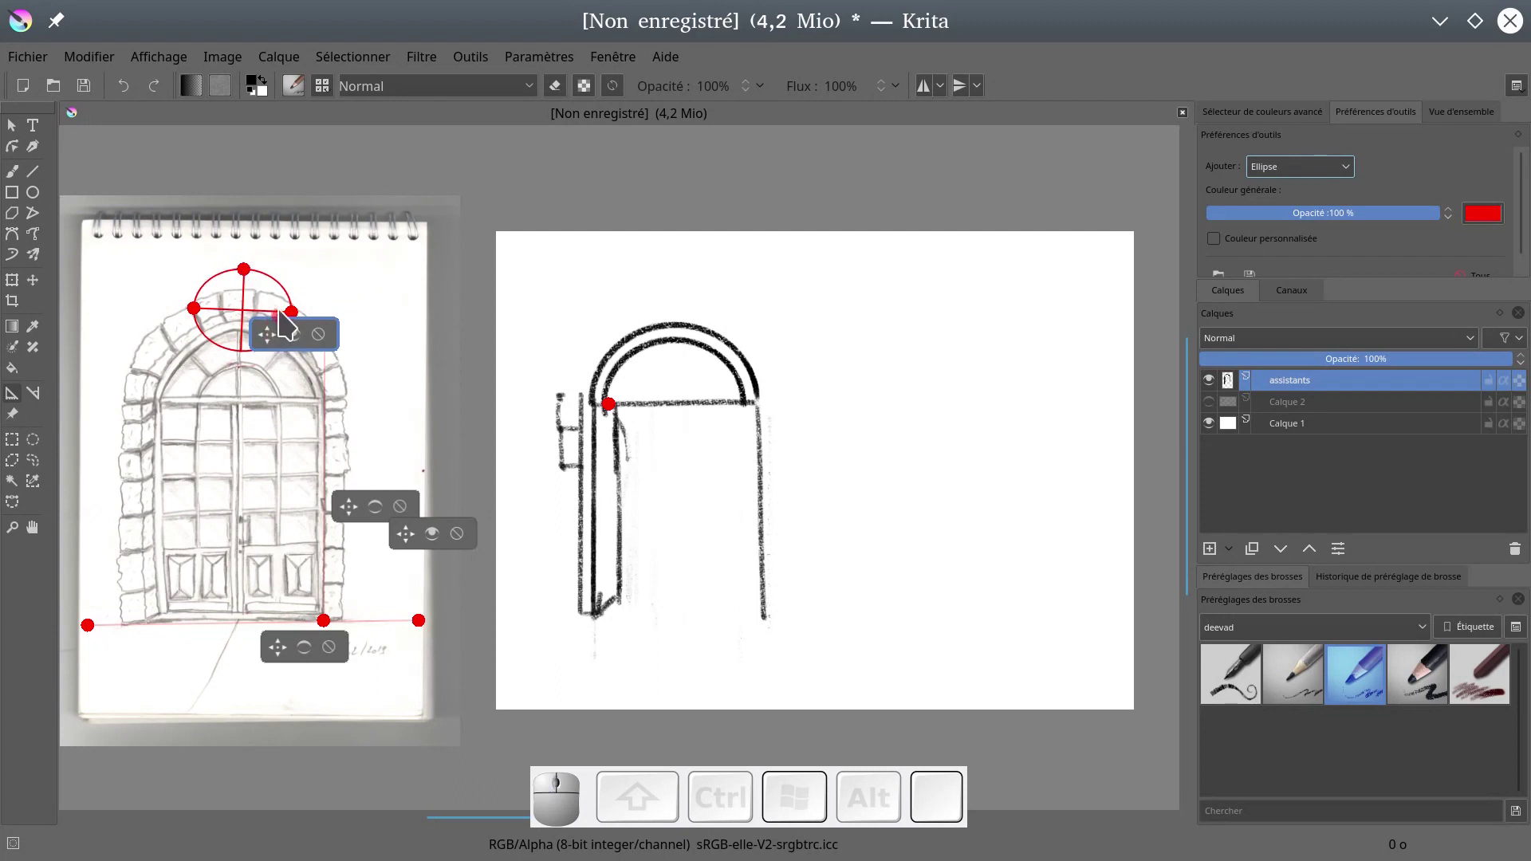
pyautogui.press('Escape')
pyautogui.click(314, 332)
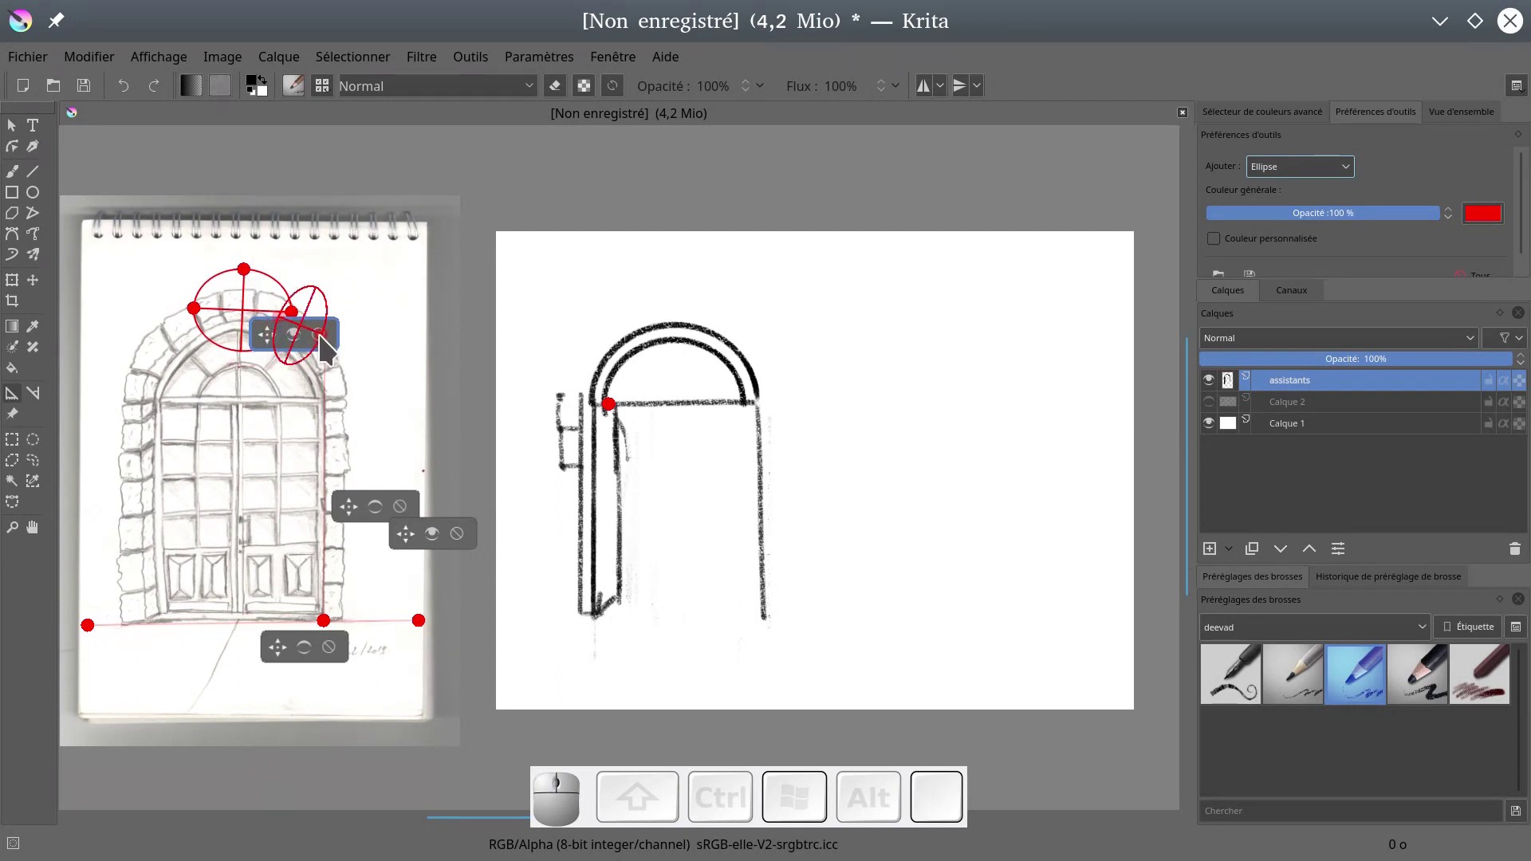
pyautogui.click(314, 342)
pyautogui.click(376, 350)
pyautogui.moveTo(270, 342); pyautogui.dragTo(239, 364)
pyautogui.moveTo(265, 423); pyautogui.dragTo(700, 423)
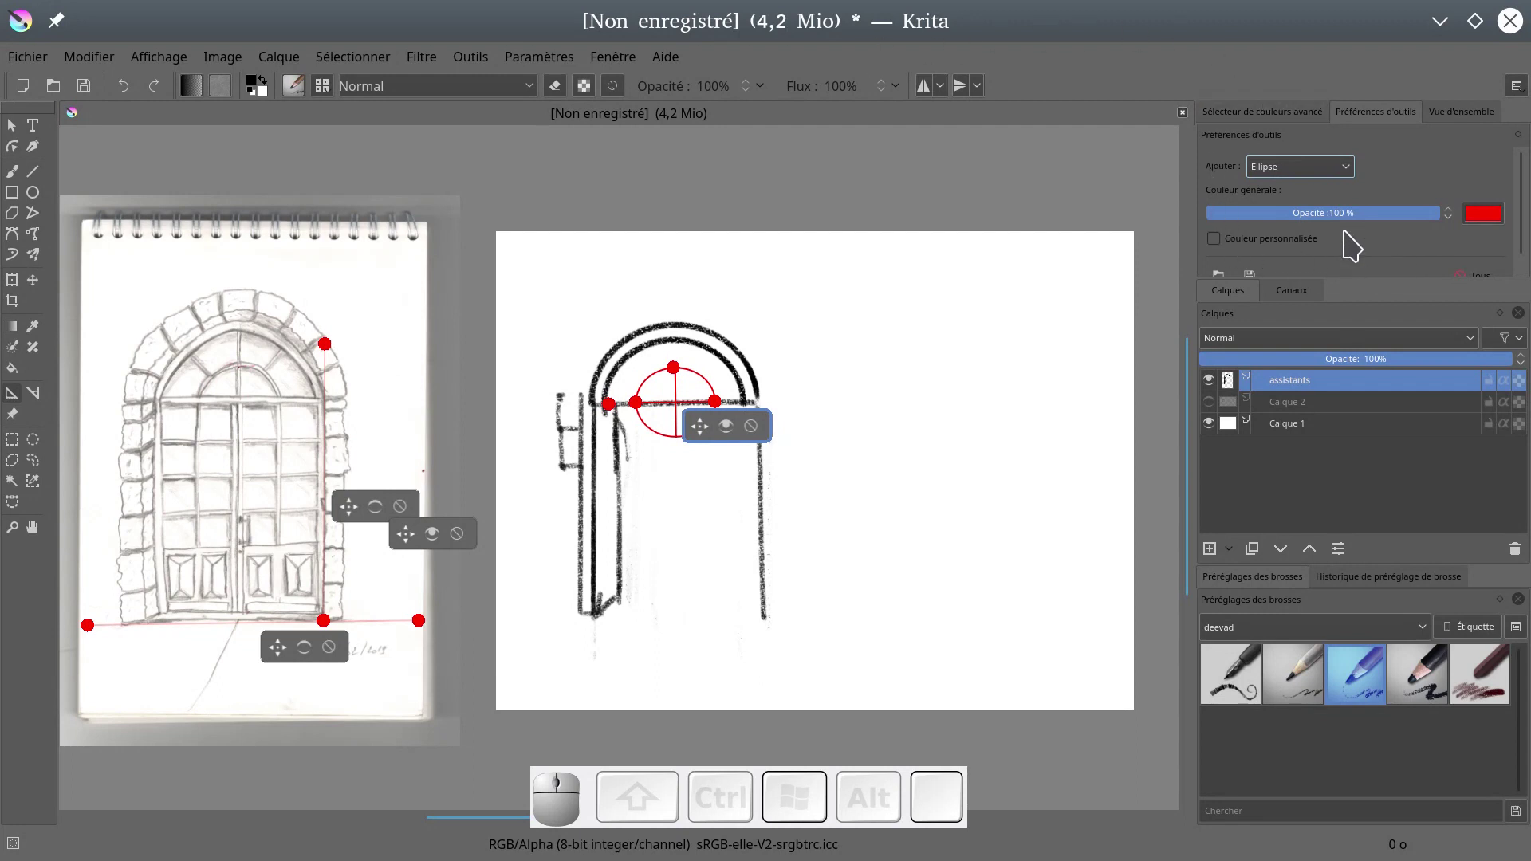
# - Add an infinite ruler (Règle infinie) rising diagonally above the arch and move the turned-off ellipse assistant onto the reference door
pyautogui.click(1343, 168)
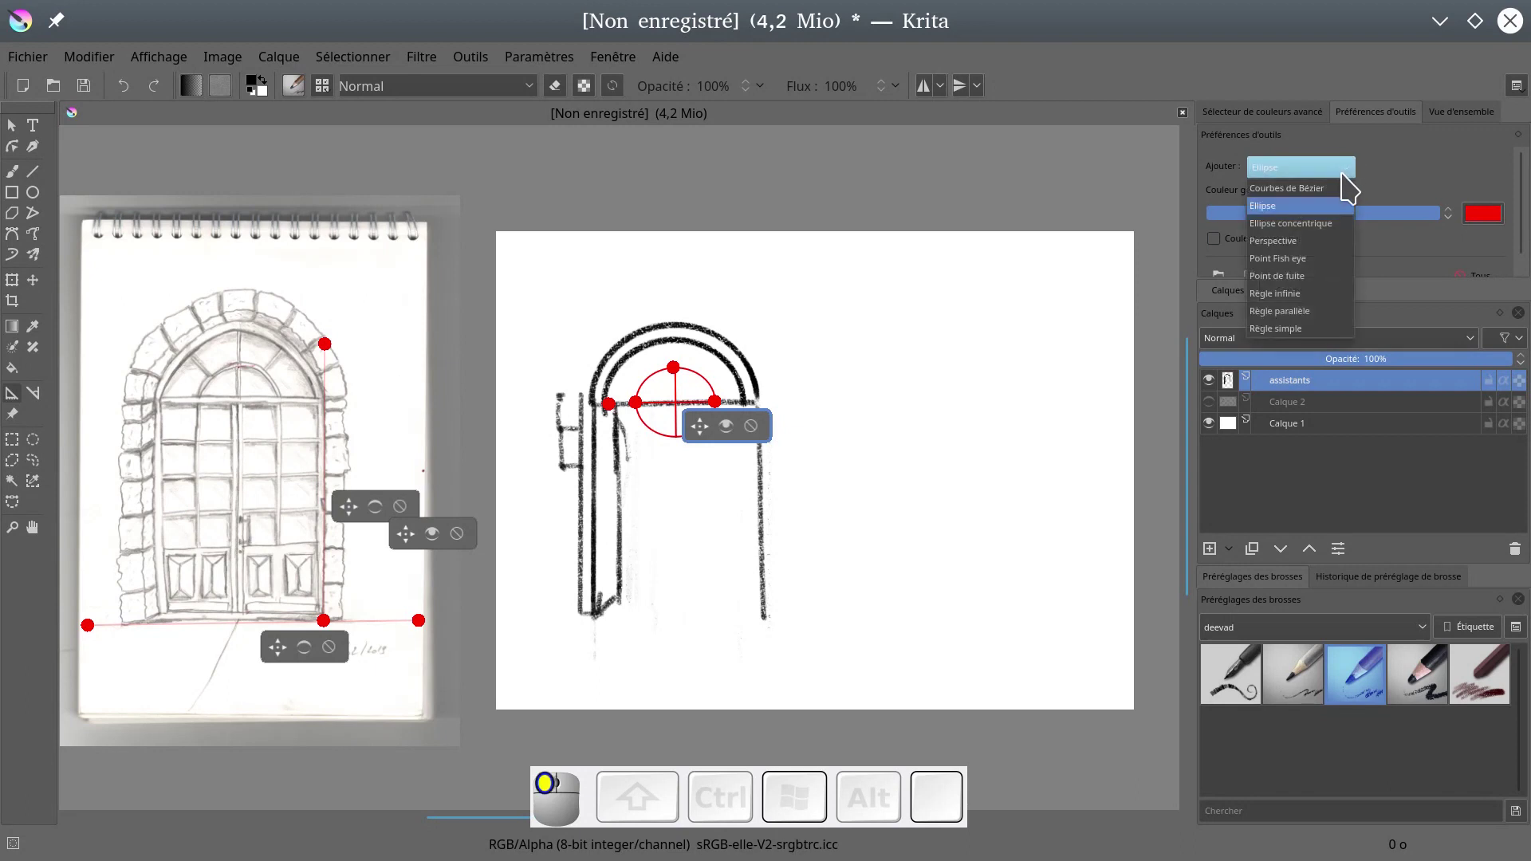
pyautogui.click(1285, 294)
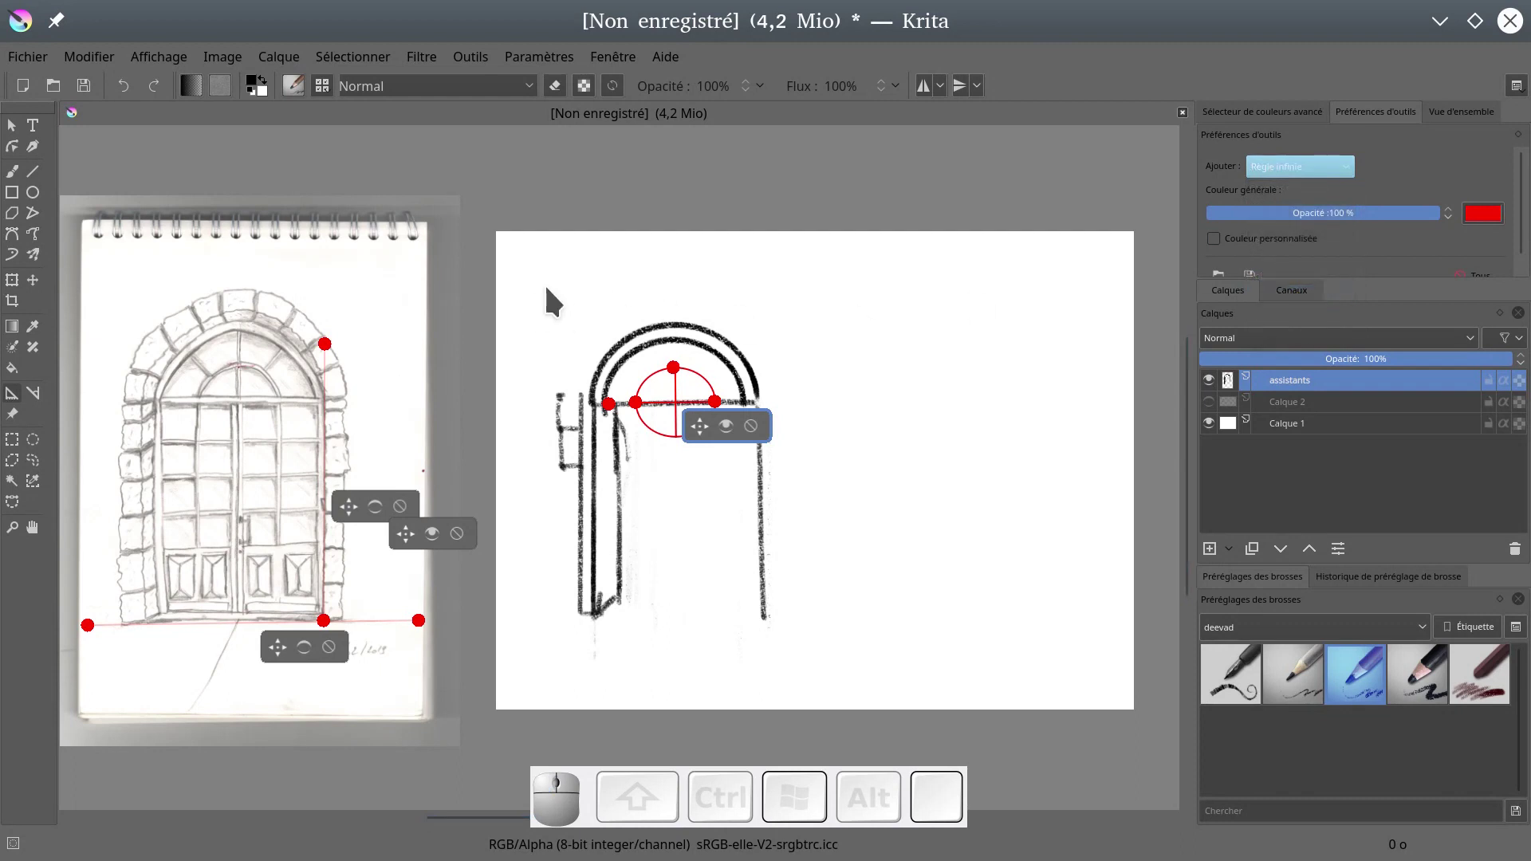
pyautogui.click(592, 294)
pyautogui.click(909, 160)
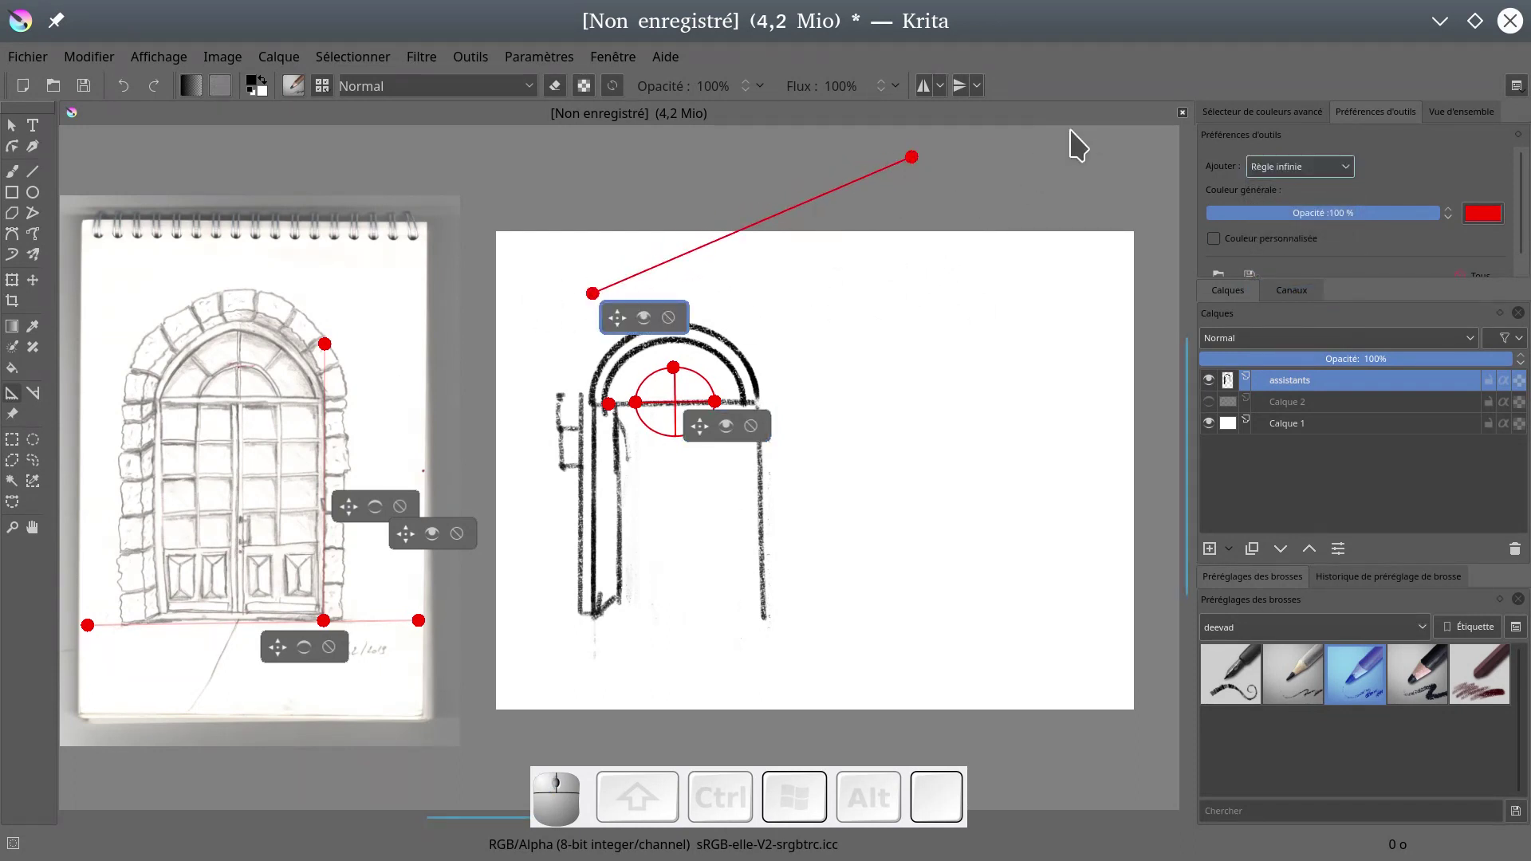
pyautogui.click(707, 435)
pyautogui.moveTo(702, 429); pyautogui.dragTo(254, 502)
# - Brush two long rising diagonal strokes across the canvas, one from the door's left foot and one near its right post
pyautogui.click(12, 171)
pyautogui.moveTo(558, 654); pyautogui.dragTo(965, 233)
pyautogui.moveTo(720, 636); pyautogui.dragTo(1041, 348)
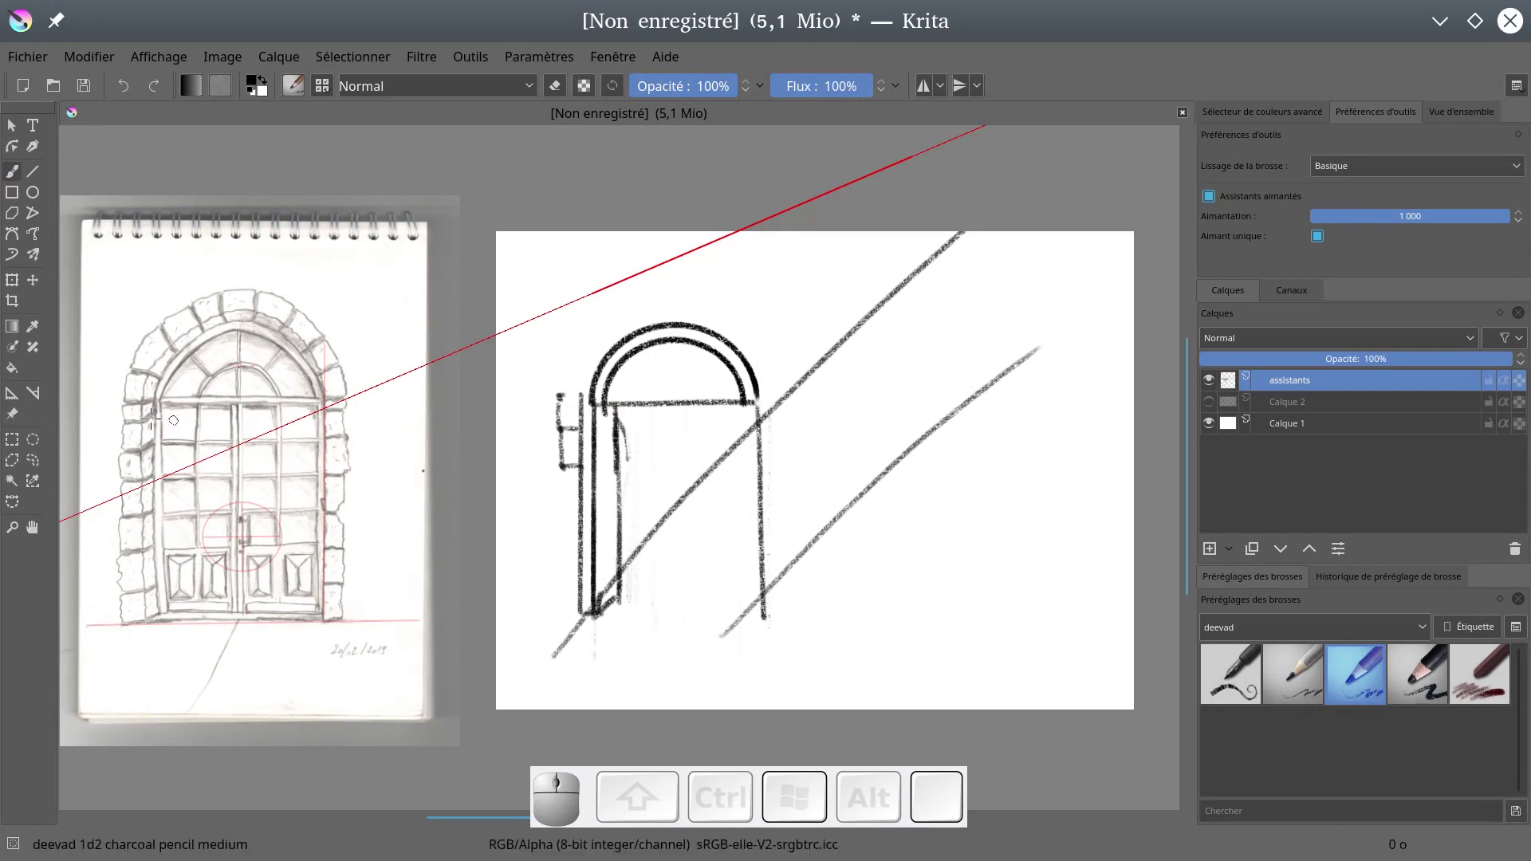
# - Add a second infinite ruler sloping down from the arch across the two diagonal strokes
pyautogui.click(12, 394)
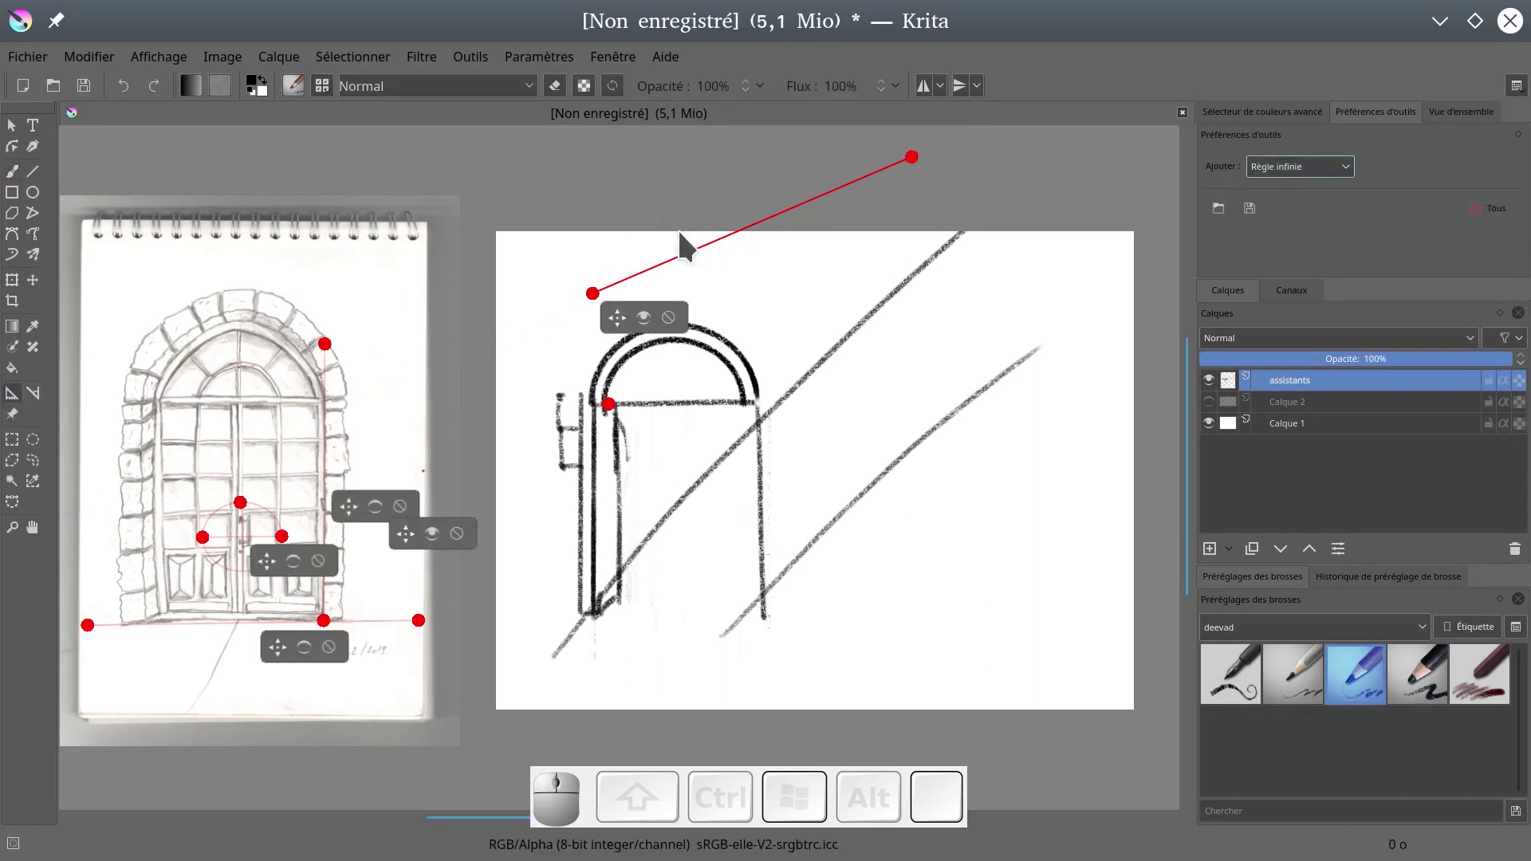
pyautogui.click(646, 319)
pyautogui.click(955, 437)
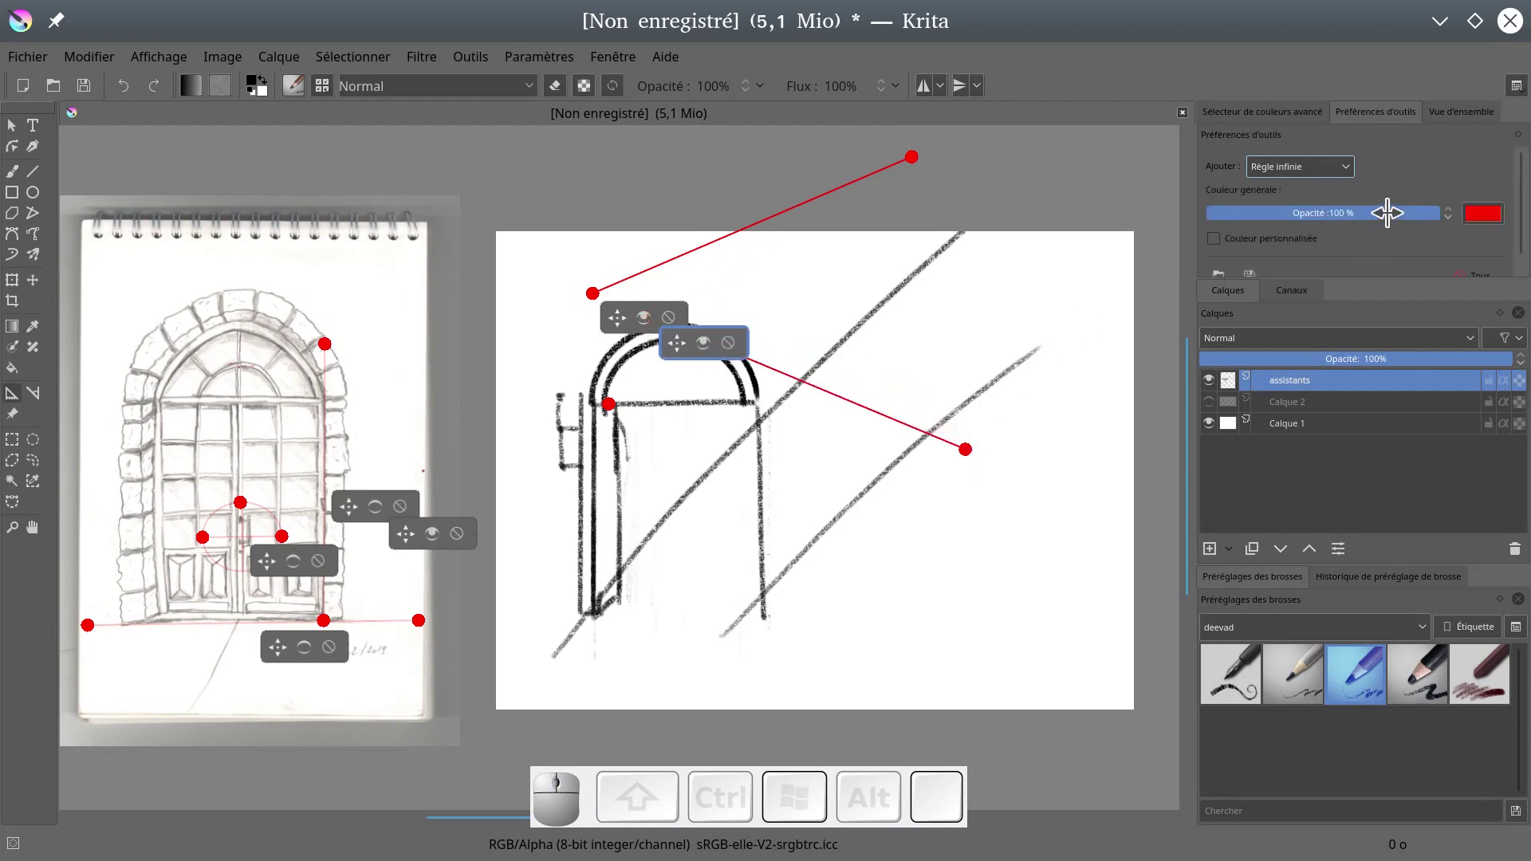
# - Place two nearly horizontal parallel rulers (Règle parallèle), one below the other, to the right of the arch
pyautogui.click(1305, 171)
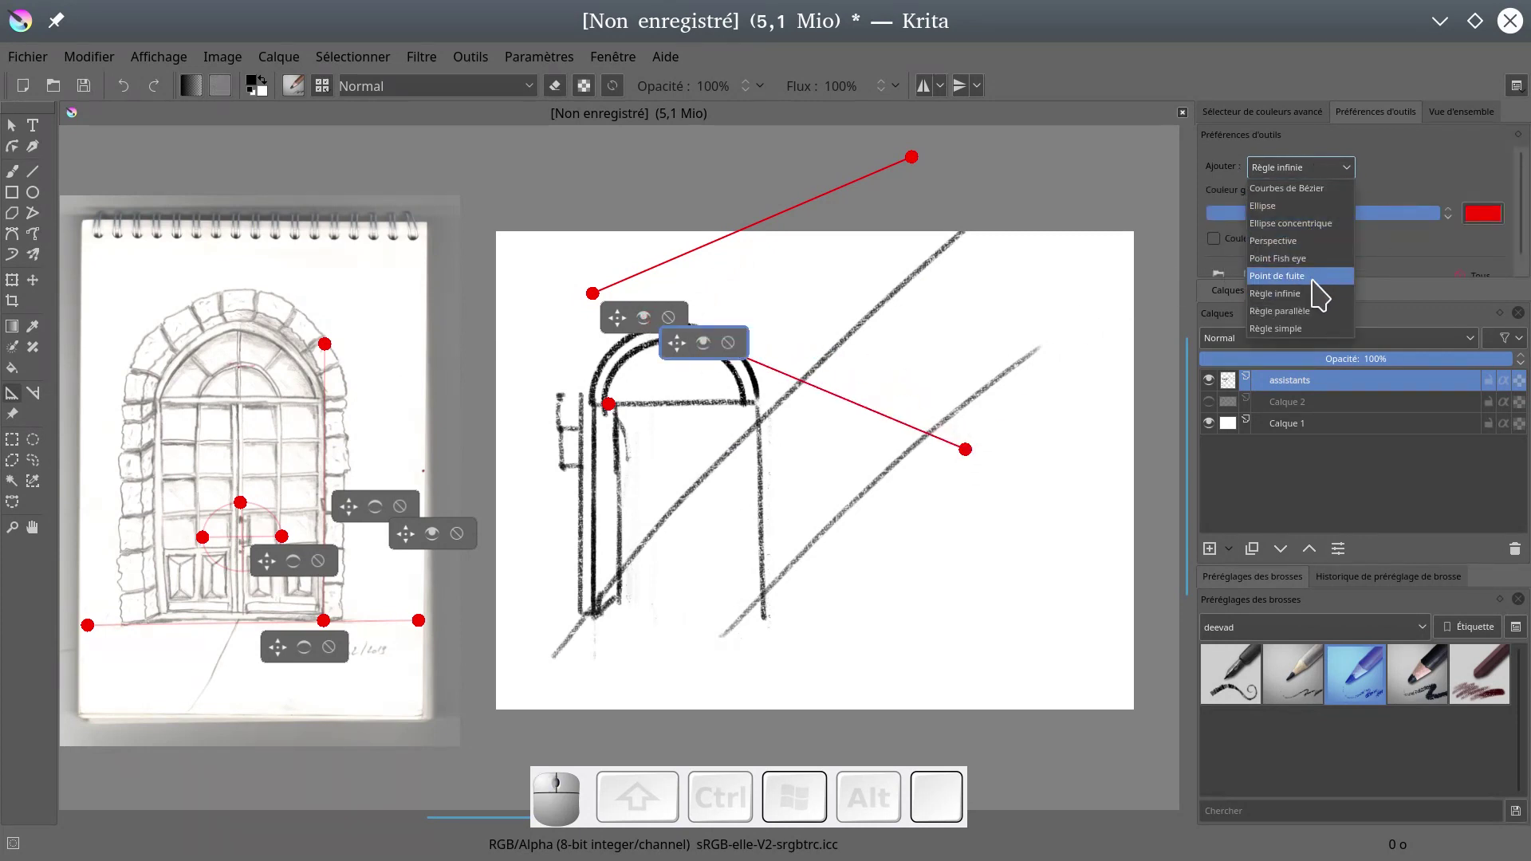
pyautogui.click(1320, 323)
pyautogui.click(855, 277)
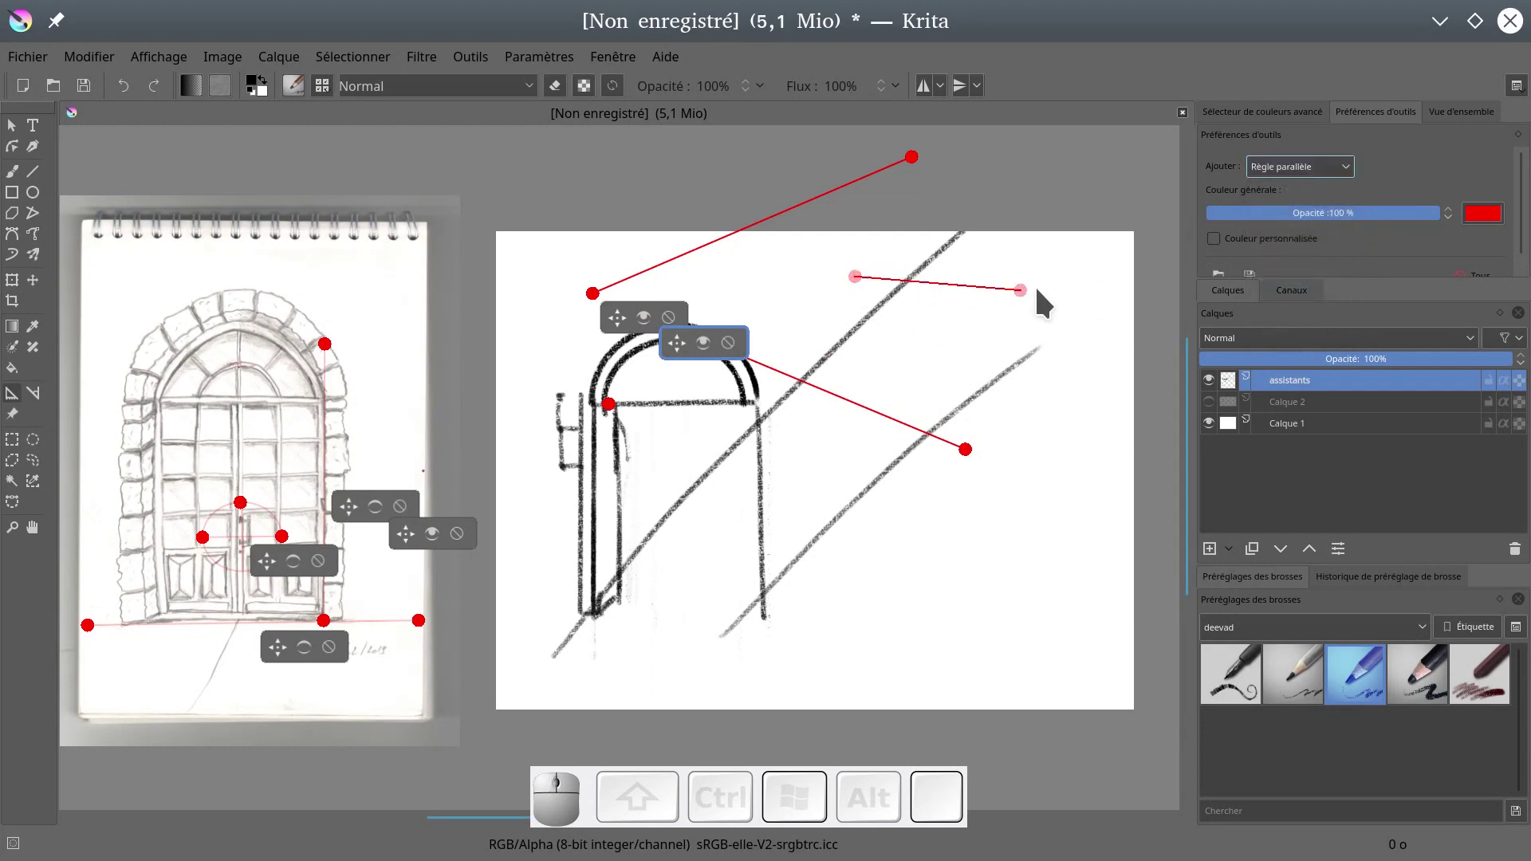
pyautogui.click(1080, 277)
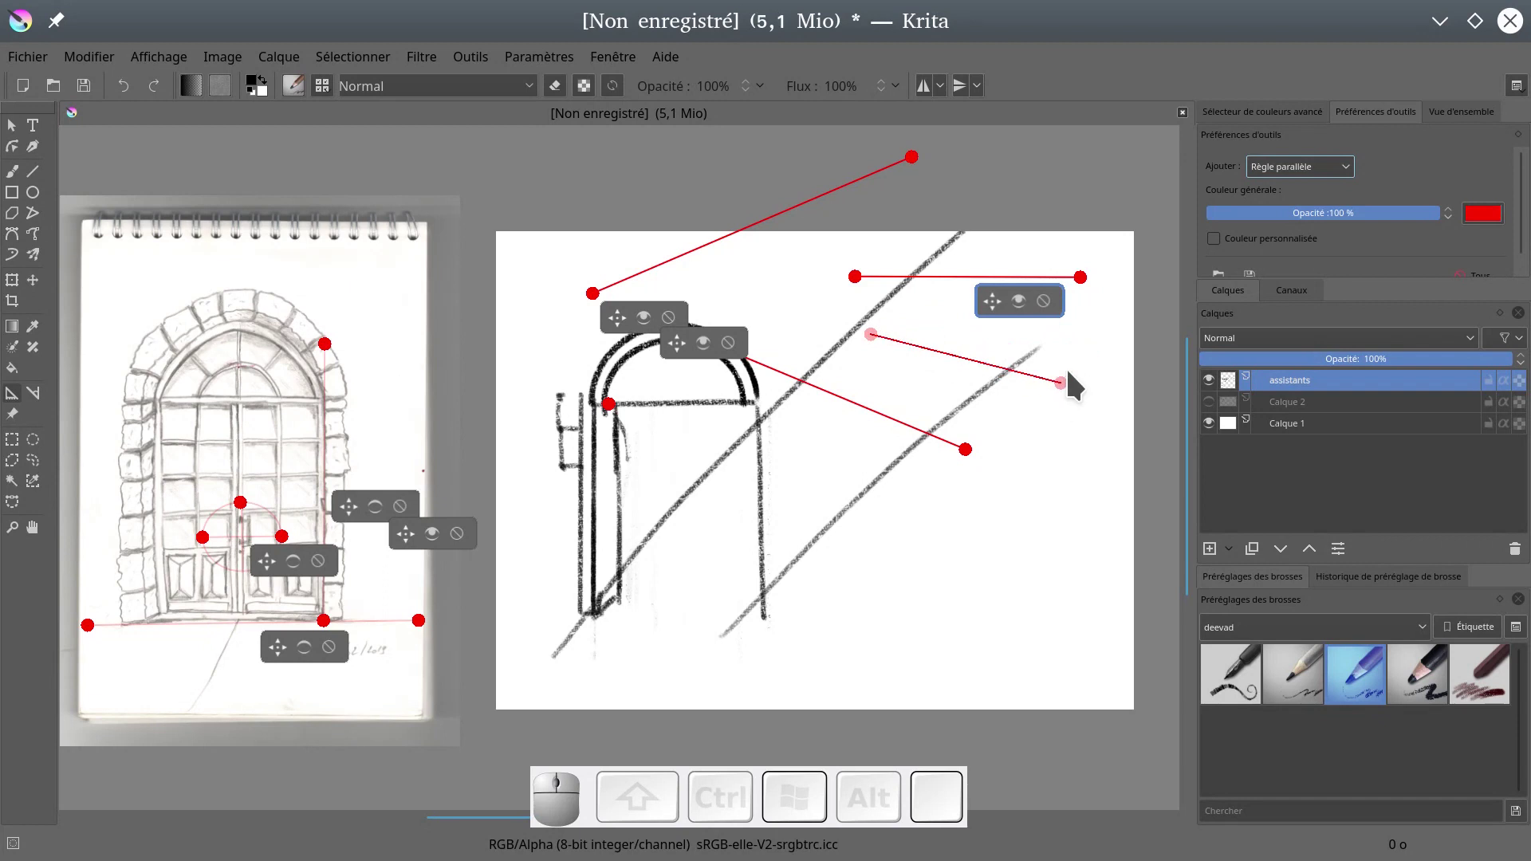
pyautogui.click(1081, 341)
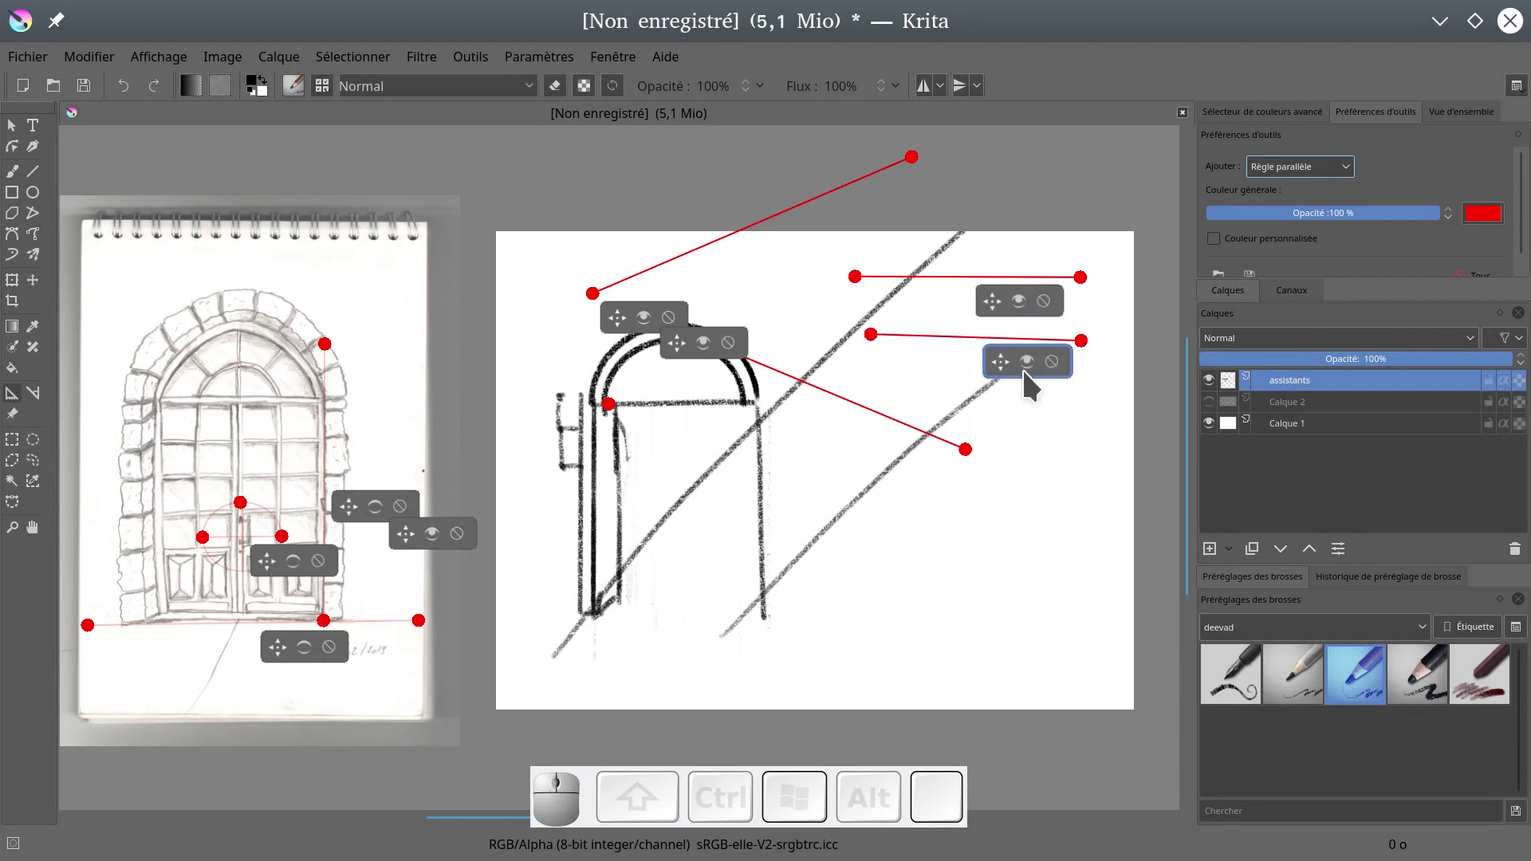
# - Delete the lower parallel ruler and brush four short, slightly rising strokes below the remaining one
pyautogui.moveTo(1001, 368); pyautogui.dragTo(1003, 361)
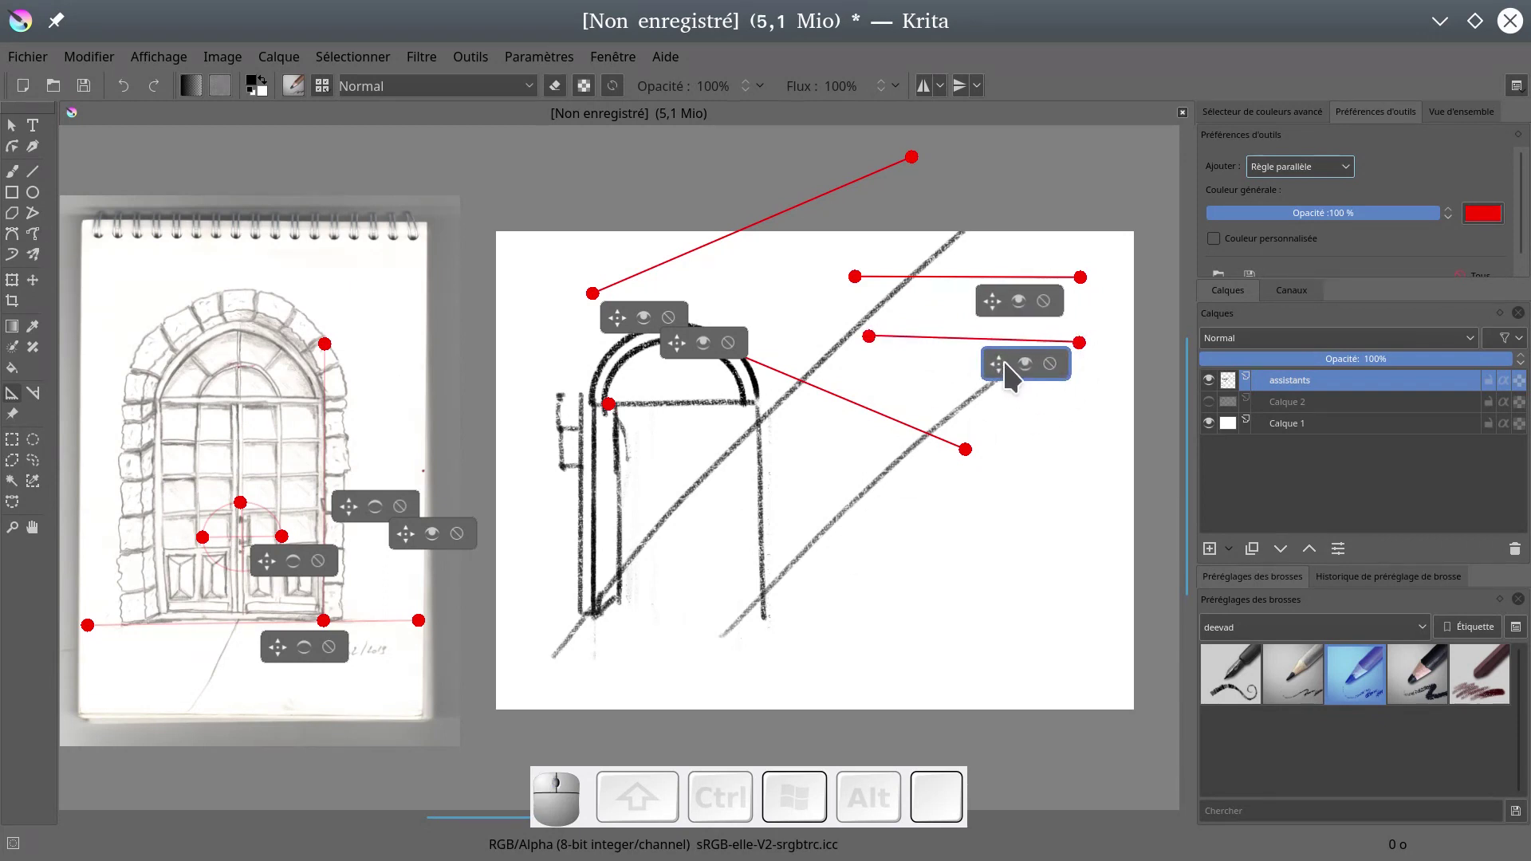
pyautogui.click(1044, 364)
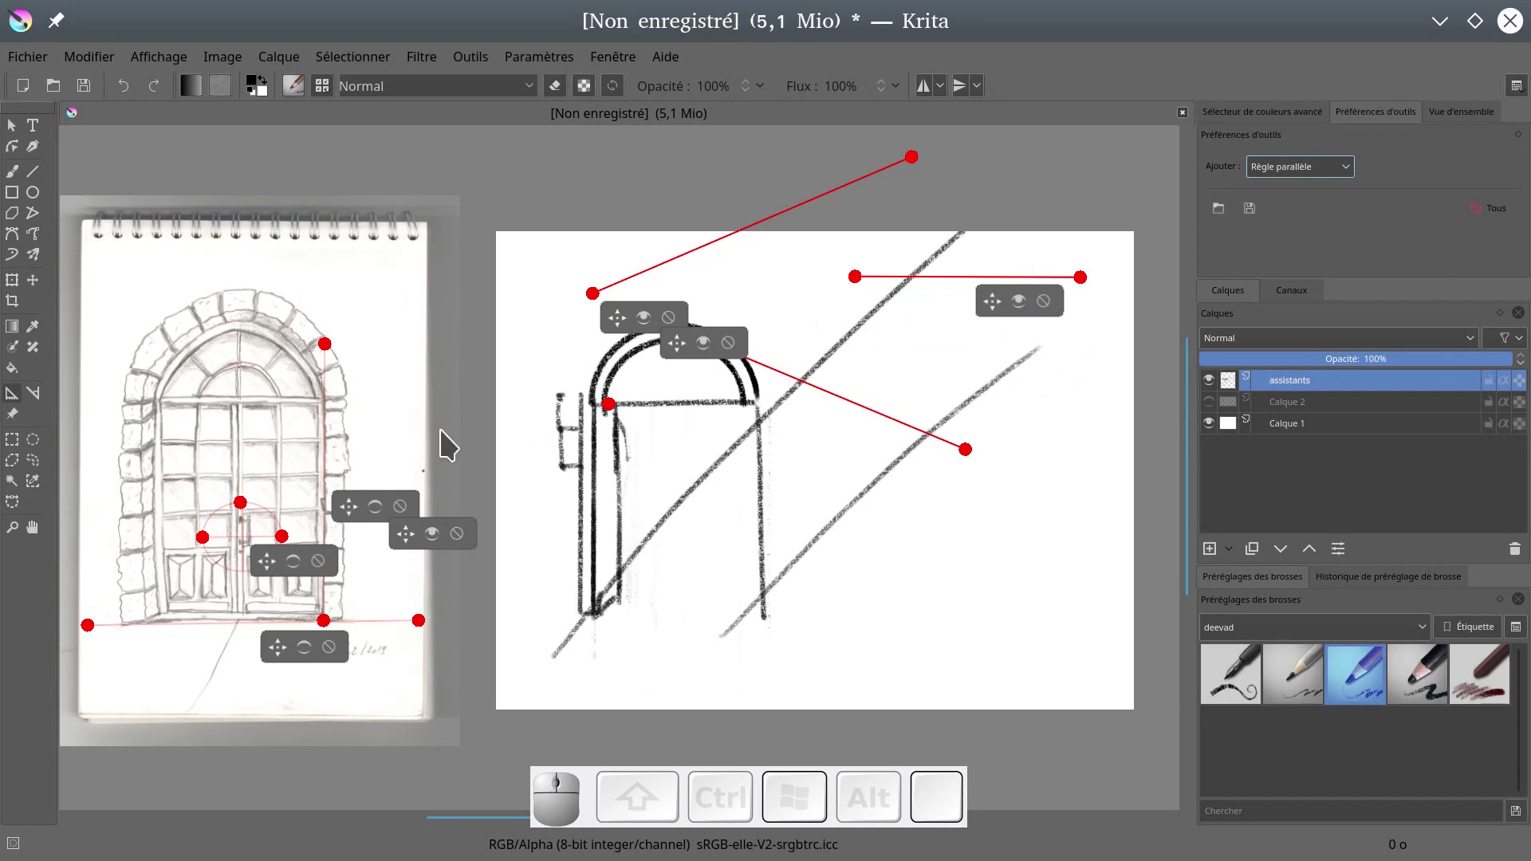
pyautogui.click(12, 174)
pyautogui.moveTo(880, 325); pyautogui.dragTo(975, 309)
pyautogui.moveTo(893, 349); pyautogui.dragTo(1009, 330)
pyautogui.moveTo(899, 363); pyautogui.dragTo(997, 351)
pyautogui.moveTo(889, 297); pyautogui.dragTo(1029, 287)
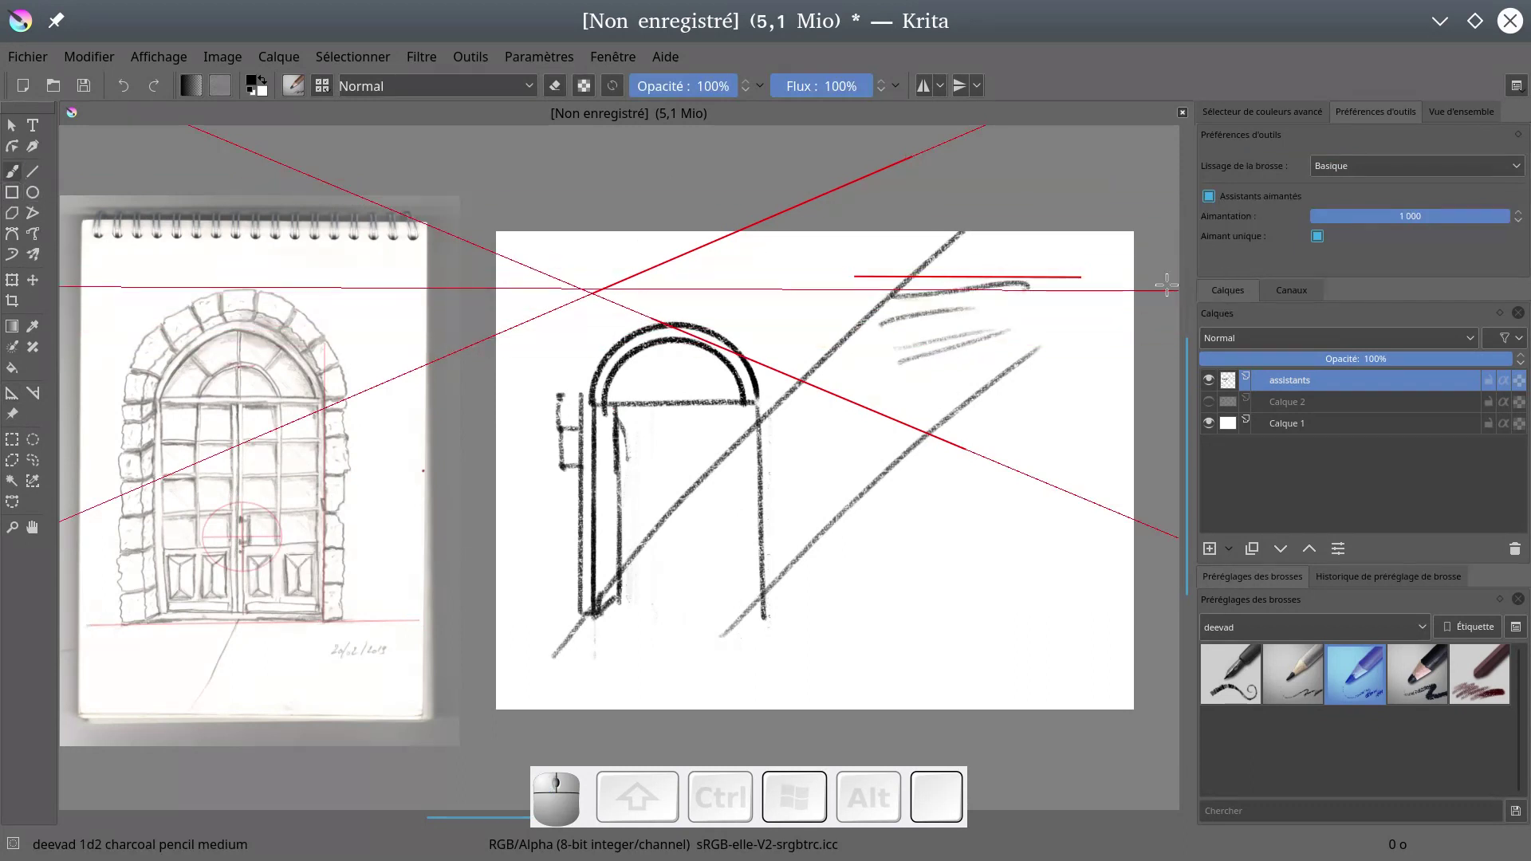
# - Delete the two infinite rulers at the arch and the leftover assistant that has a handle on the drawn door
pyautogui.click(12, 393)
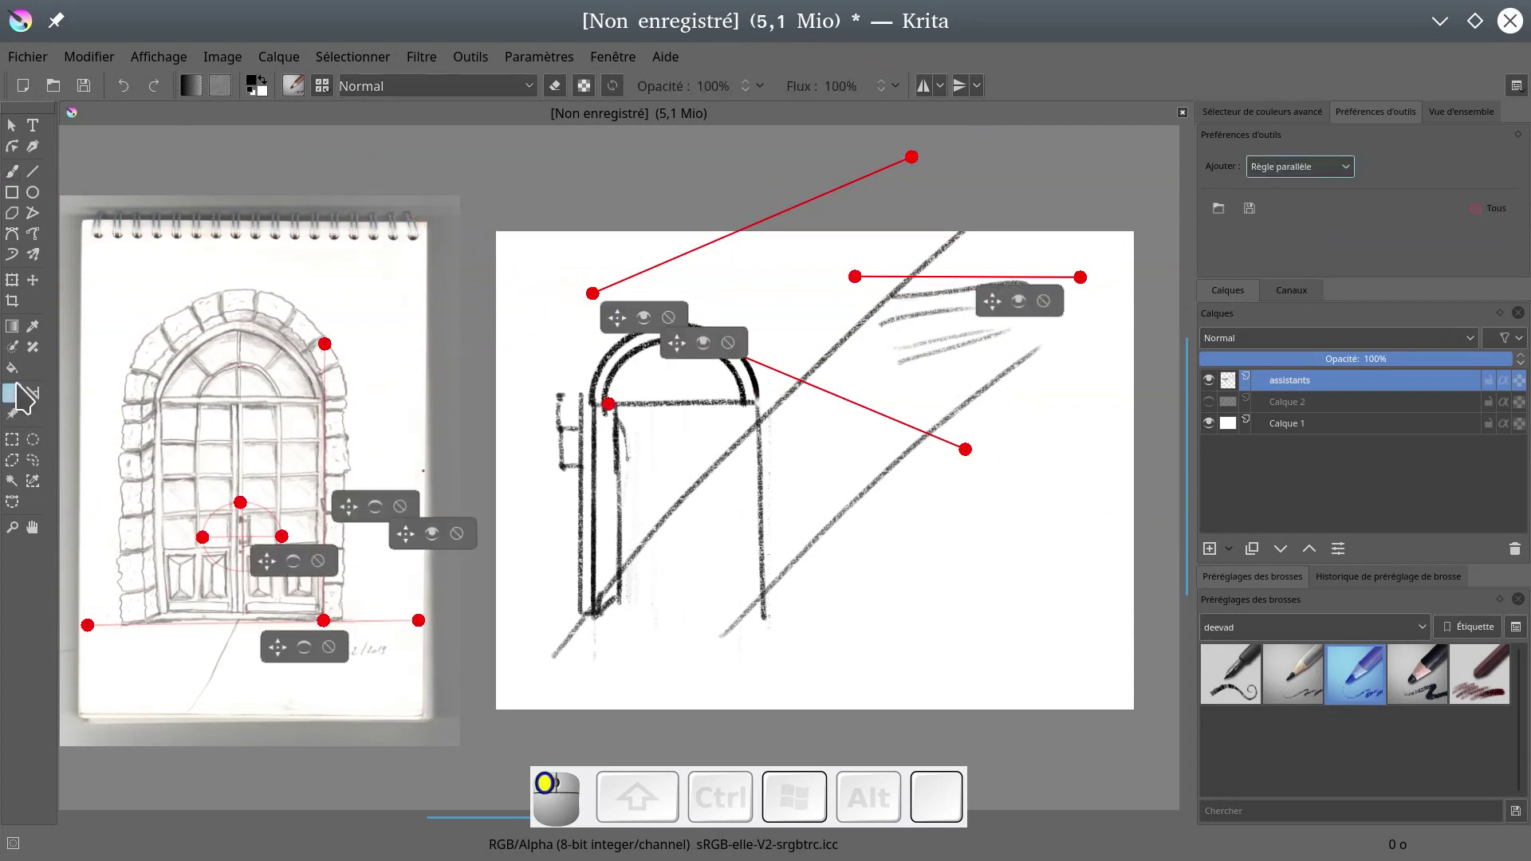
pyautogui.click(669, 316)
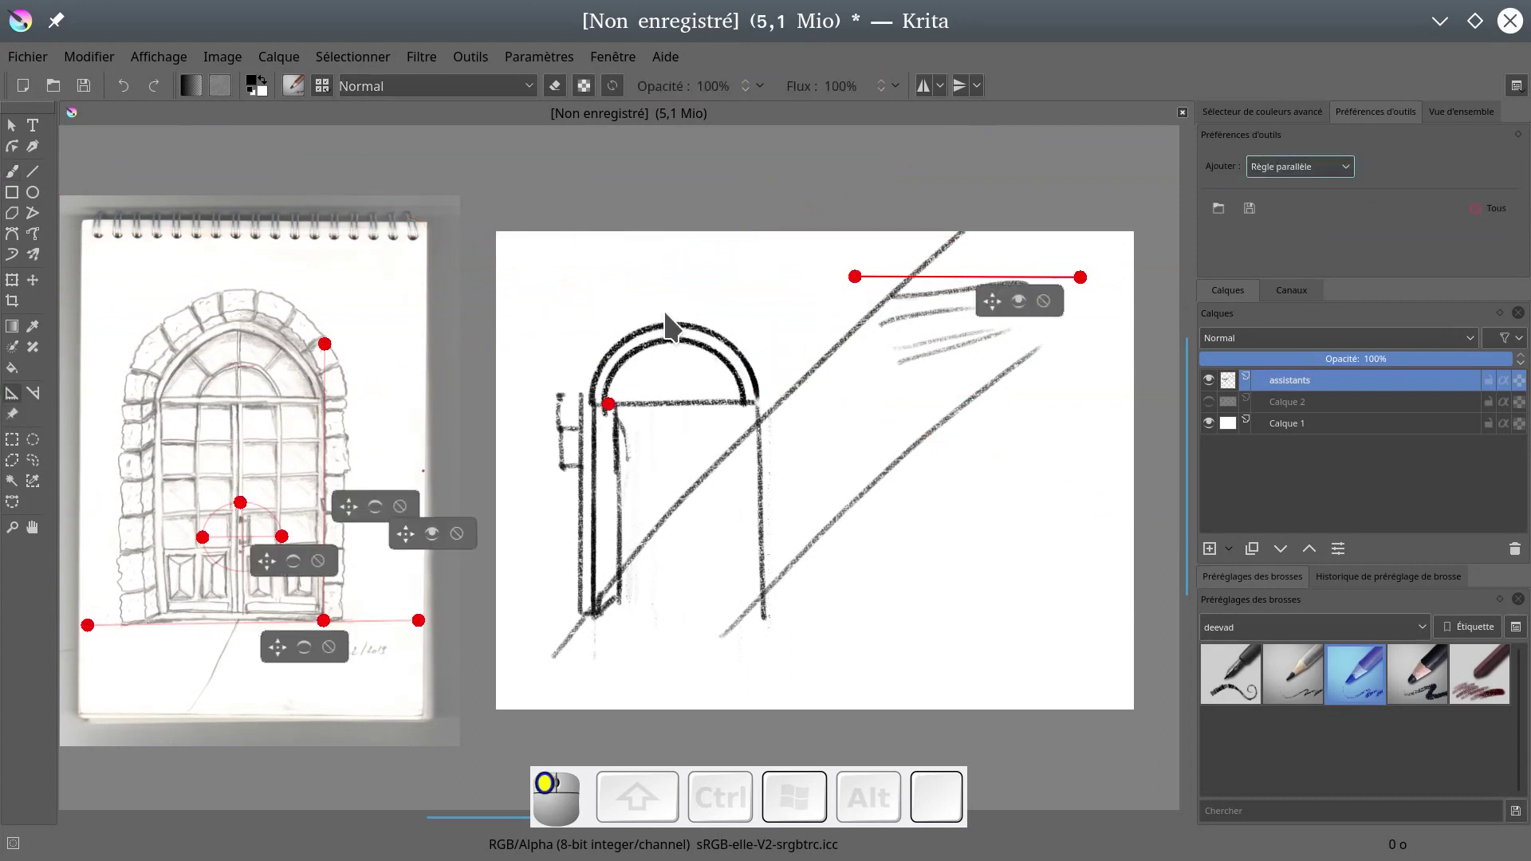
pyautogui.click(648, 397)
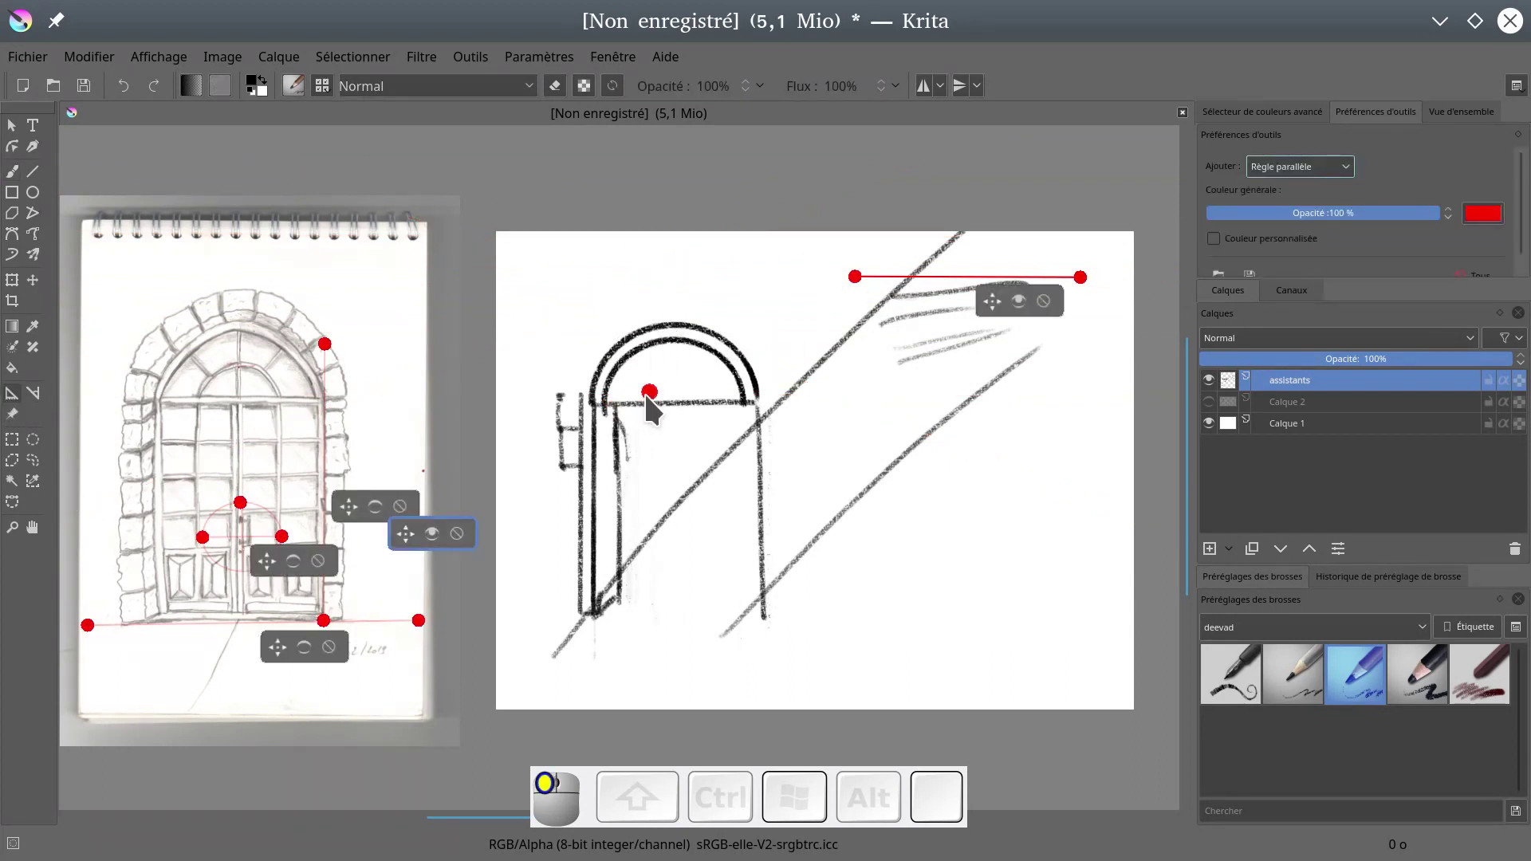
pyautogui.click(458, 533)
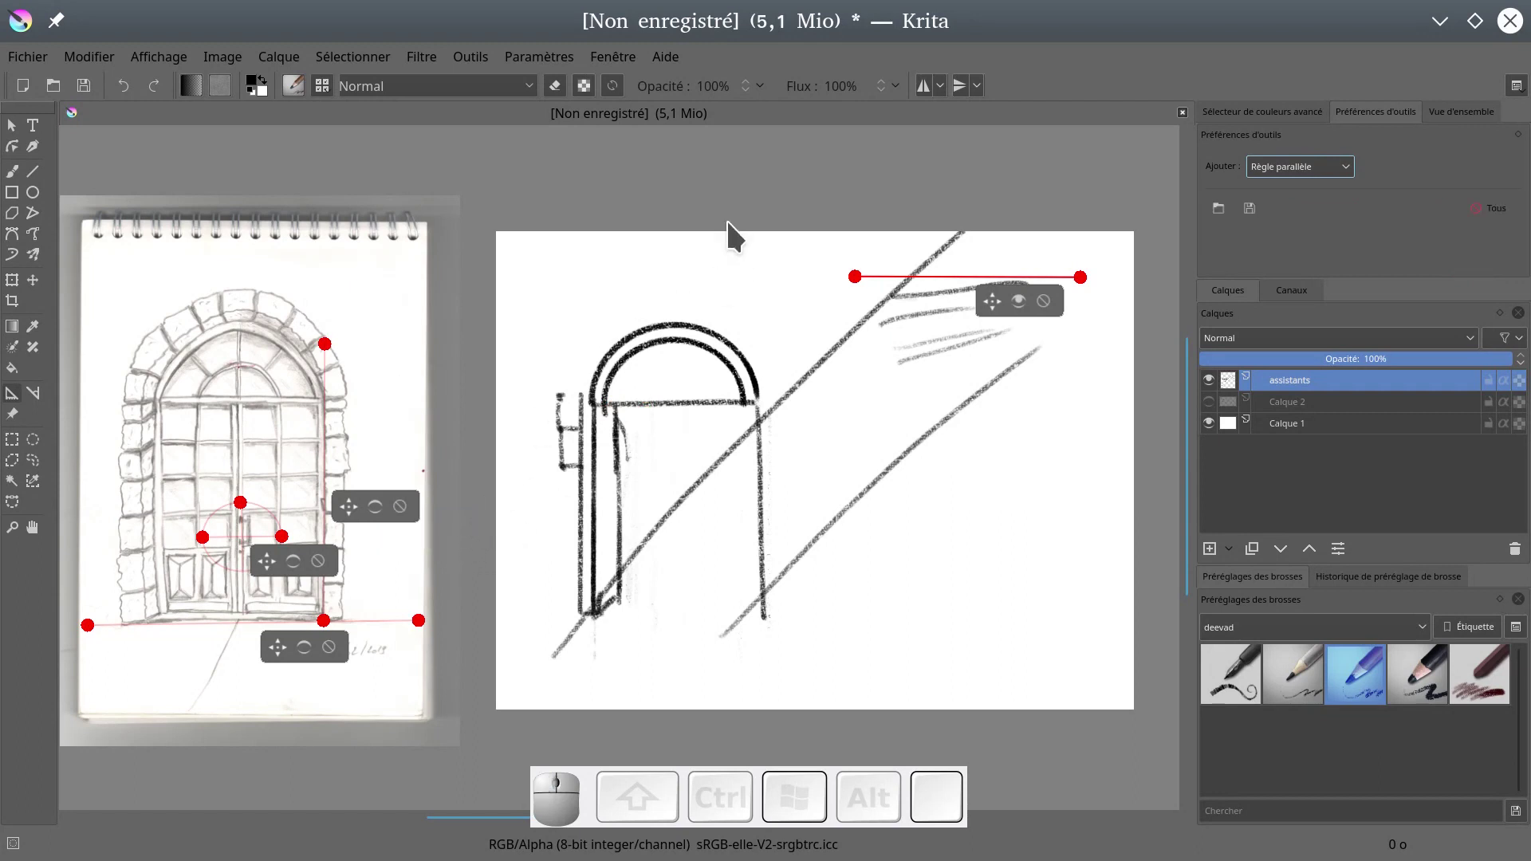
pyautogui.click(268, 563)
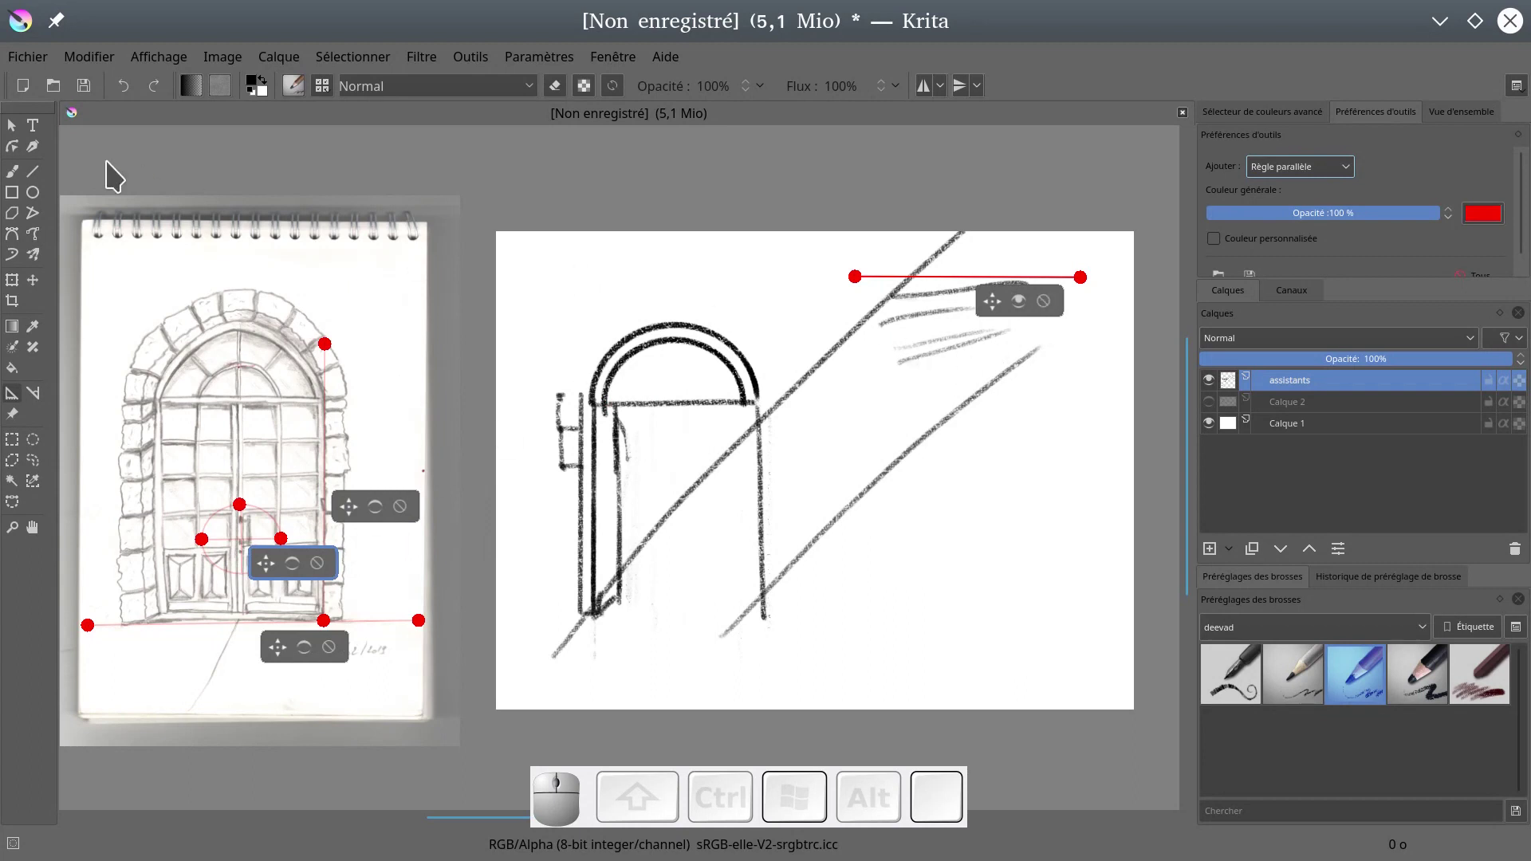
# - Brush a long horizontal stroke and a patch of short horizontal hatching beneath the parallel ruler, snapped to it
pyautogui.click(12, 171)
pyautogui.moveTo(874, 365); pyautogui.dragTo(1080, 364)
pyautogui.moveTo(853, 431)
pyautogui.mouseDown()
pyautogui.moveTo(1028, 431)
pyautogui.moveTo(957, 436)
pyautogui.moveTo(1019, 435)
pyautogui.moveTo(981, 438)
pyautogui.moveTo(1017, 469)
pyautogui.moveTo(1023, 431)
pyautogui.moveTo(957, 434)
pyautogui.moveTo(1029, 430)
pyautogui.moveTo(920, 425)
pyautogui.moveTo(964, 407)
pyautogui.mouseUp()
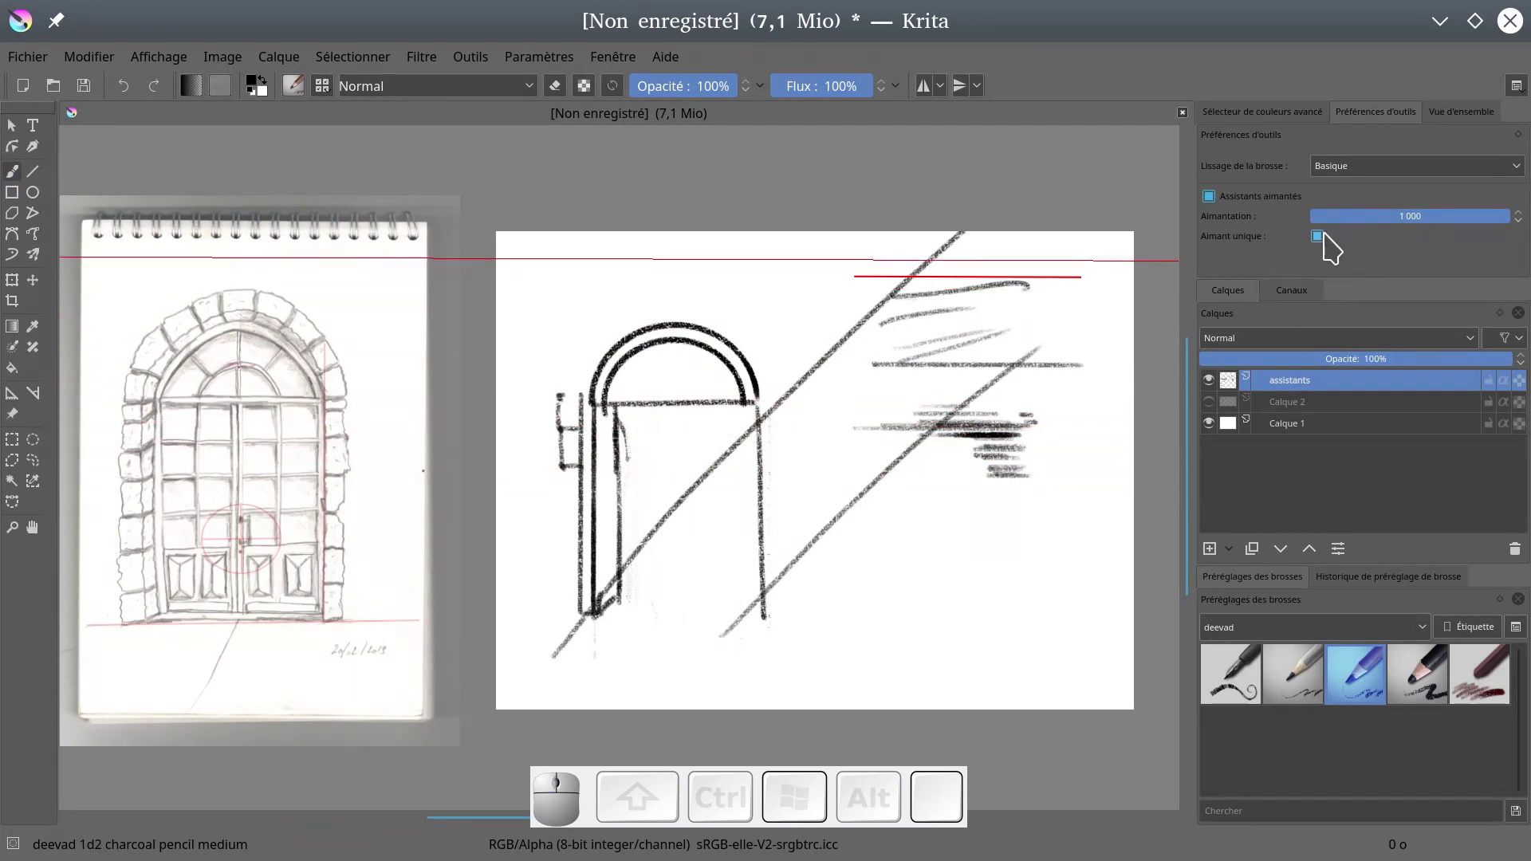
# - Lower the assistant snapping strength (Aimantation) to 392 and brush more loose hatching beneath the parallel ruler
pyautogui.click(1388, 215)
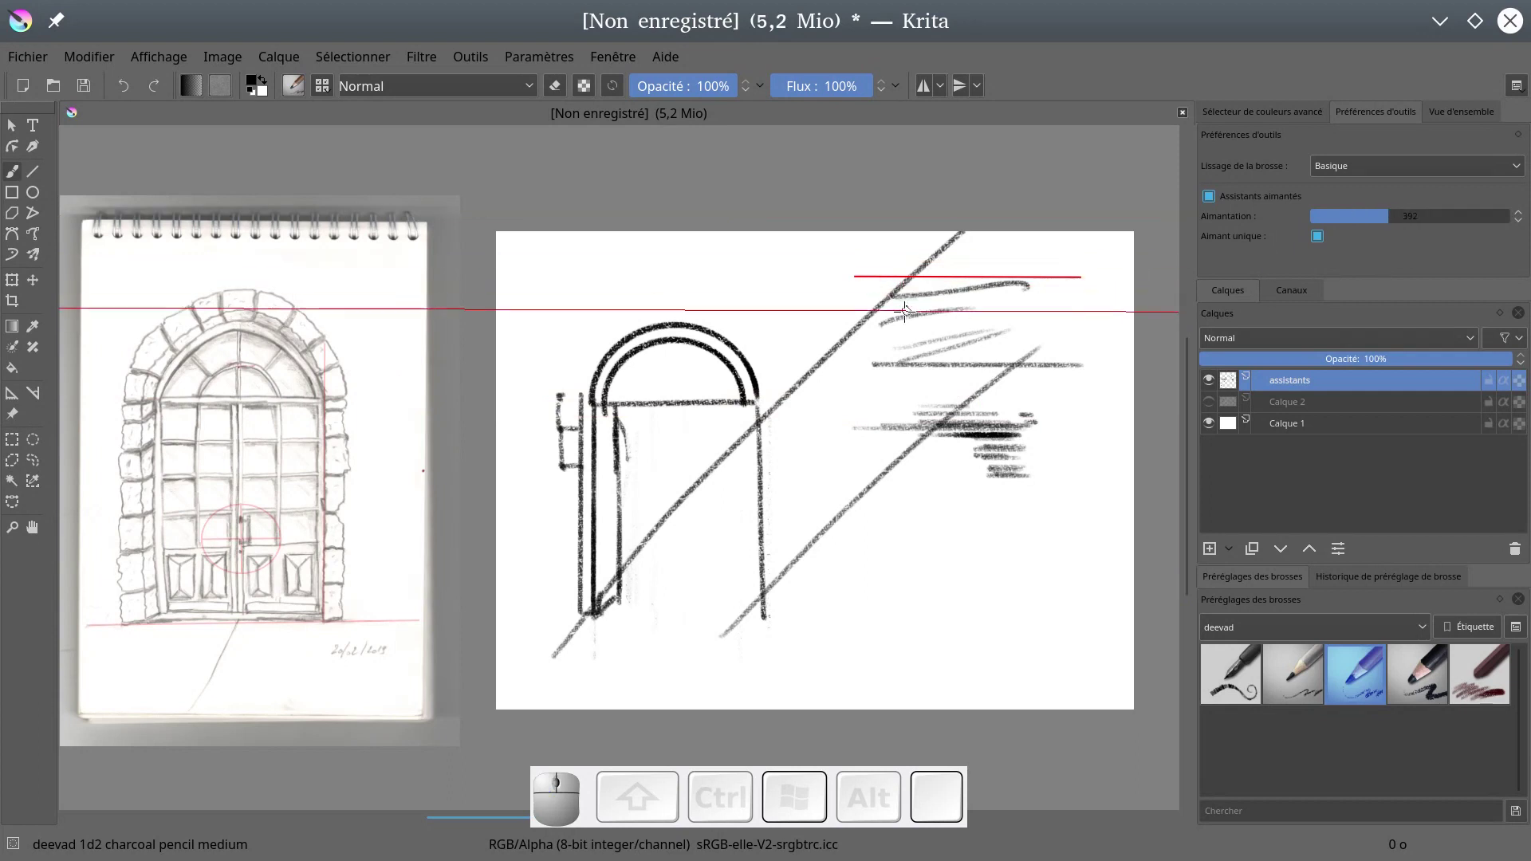
pyautogui.moveTo(885, 321)
pyautogui.mouseDown()
pyautogui.moveTo(1061, 317)
pyautogui.moveTo(1061, 355)
pyautogui.mouseUp()
pyautogui.moveTo(1033, 415)
pyautogui.mouseDown()
pyautogui.moveTo(935, 415)
pyautogui.moveTo(1020, 395)
pyautogui.moveTo(1001, 404)
pyautogui.moveTo(1016, 480)
pyautogui.moveTo(1007, 514)
pyautogui.mouseUp()
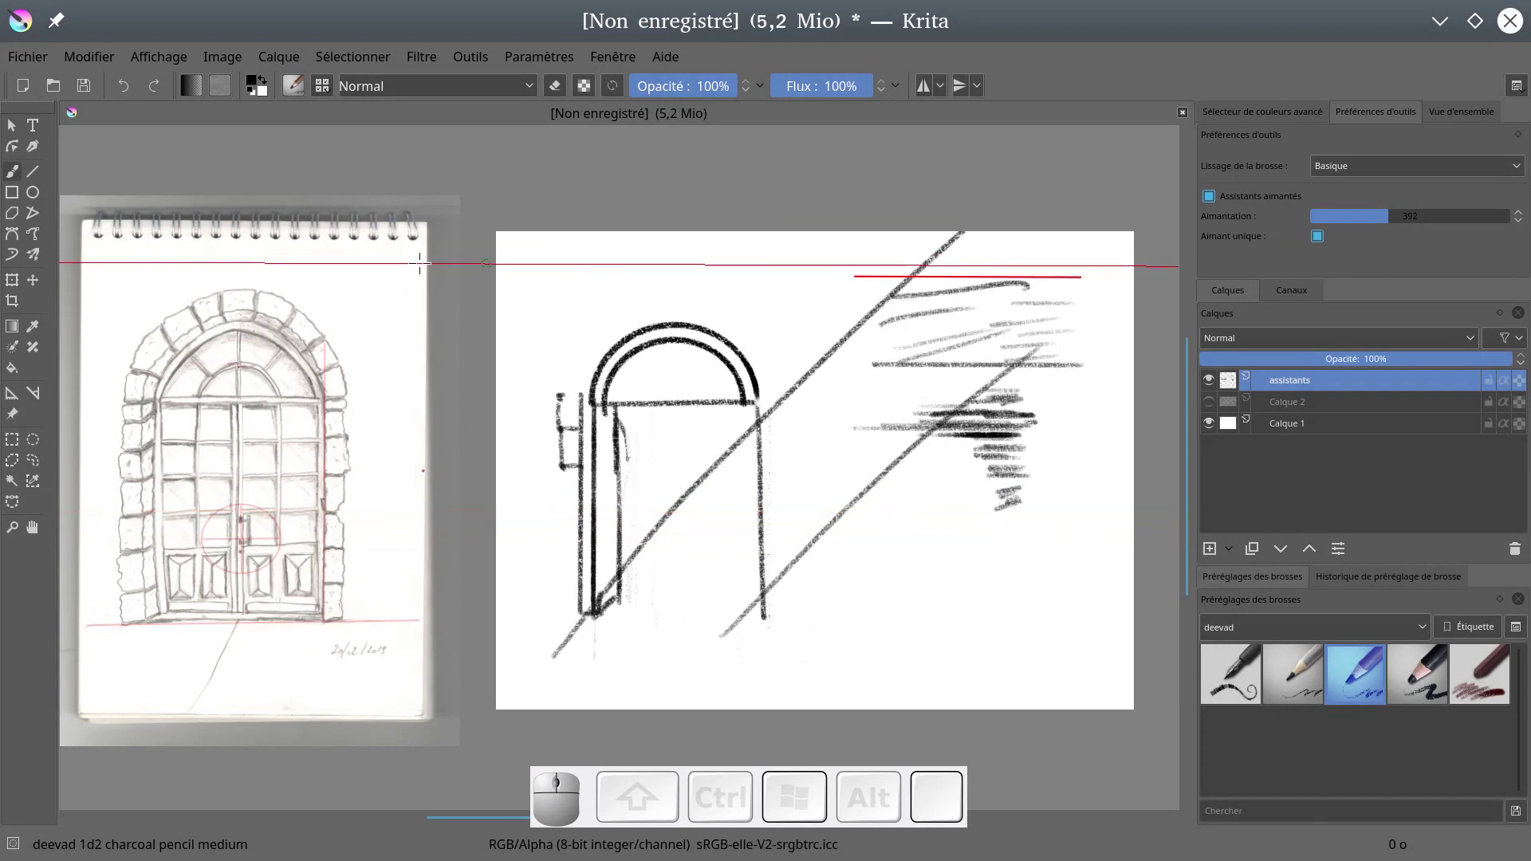
pyautogui.click(12, 128)
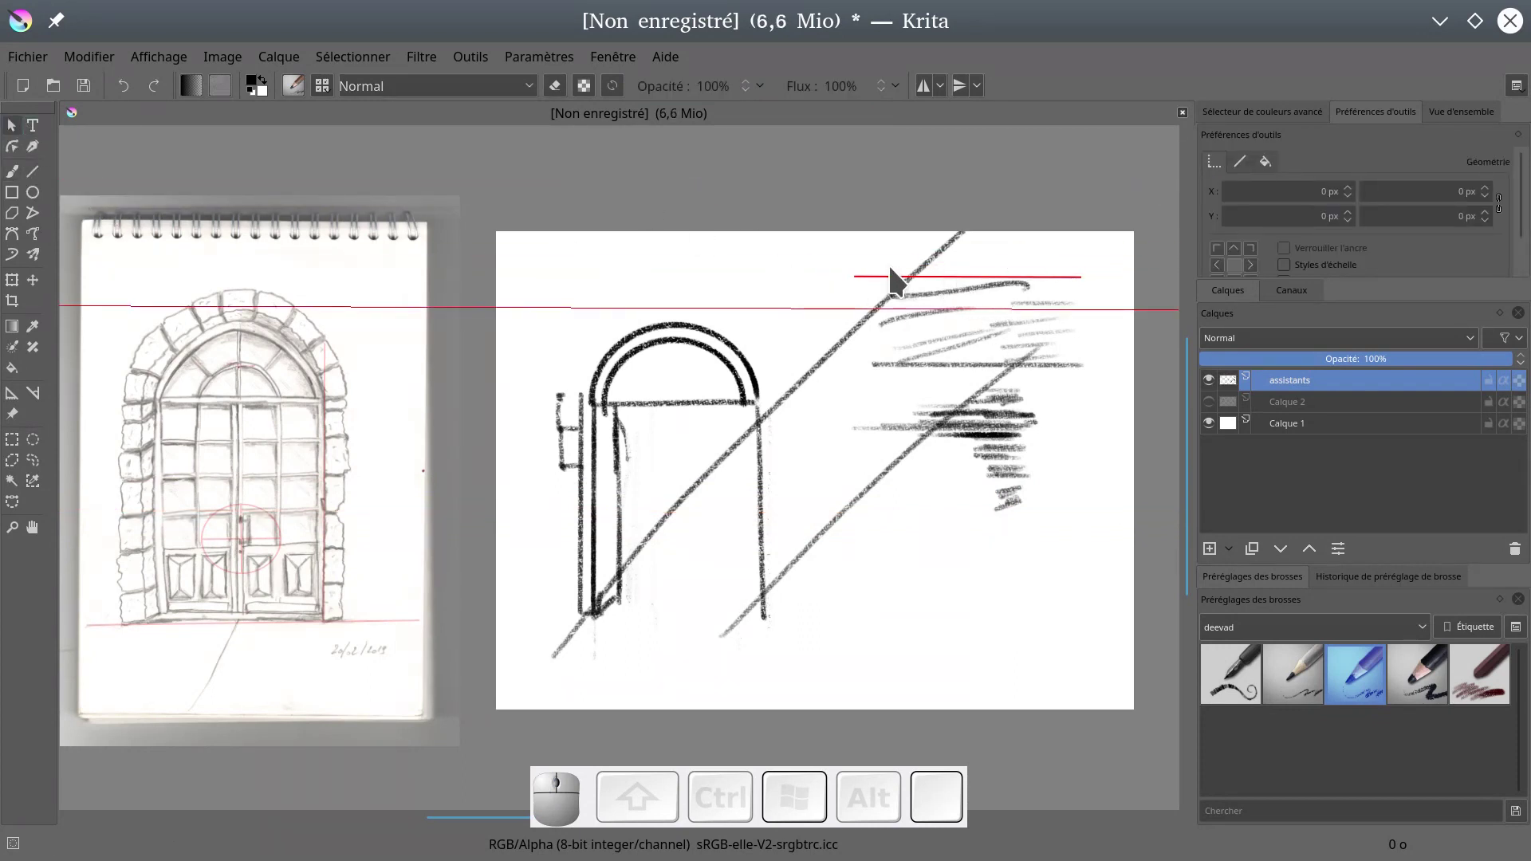
pyautogui.click(12, 394)
pyautogui.moveTo(971, 278); pyautogui.dragTo(913, 263)
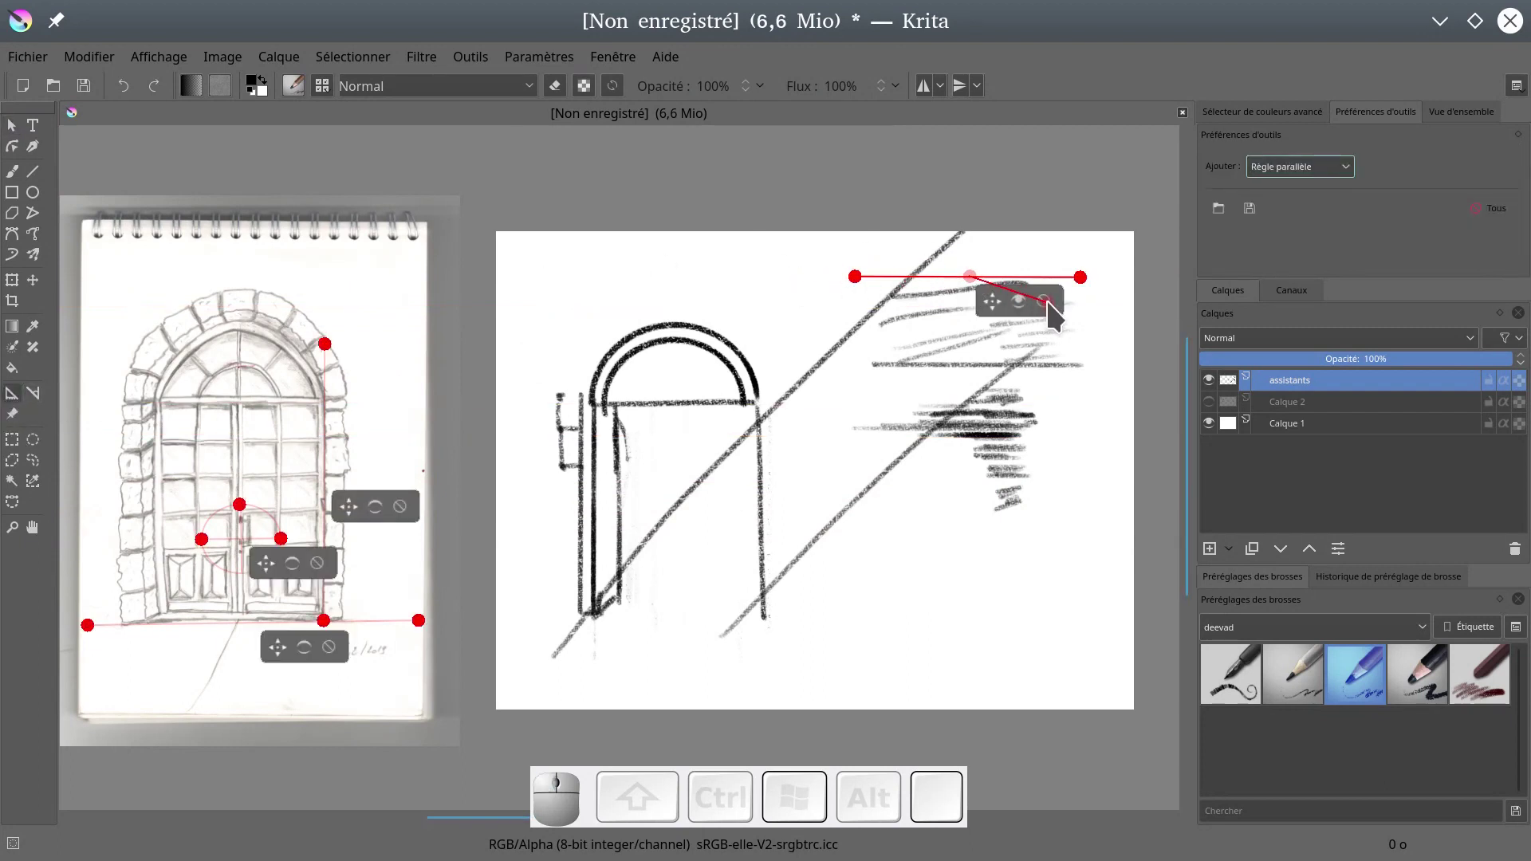
pyautogui.moveTo(996, 306); pyautogui.dragTo(217, 186)
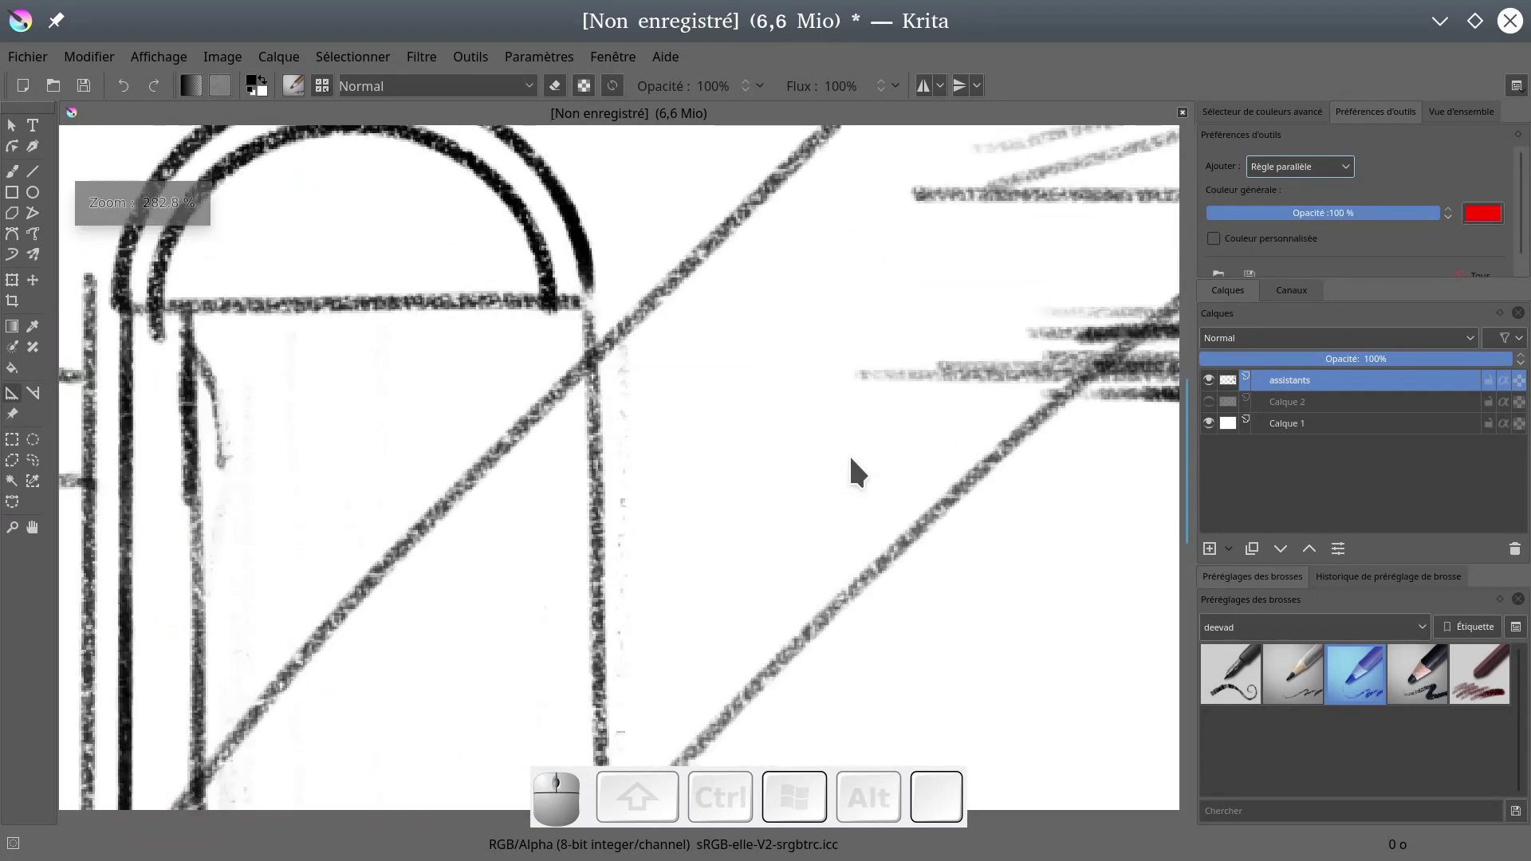
pyautogui.moveTo(480, 334); pyautogui.dragTo(571, 319)
pyautogui.click(530, 372)
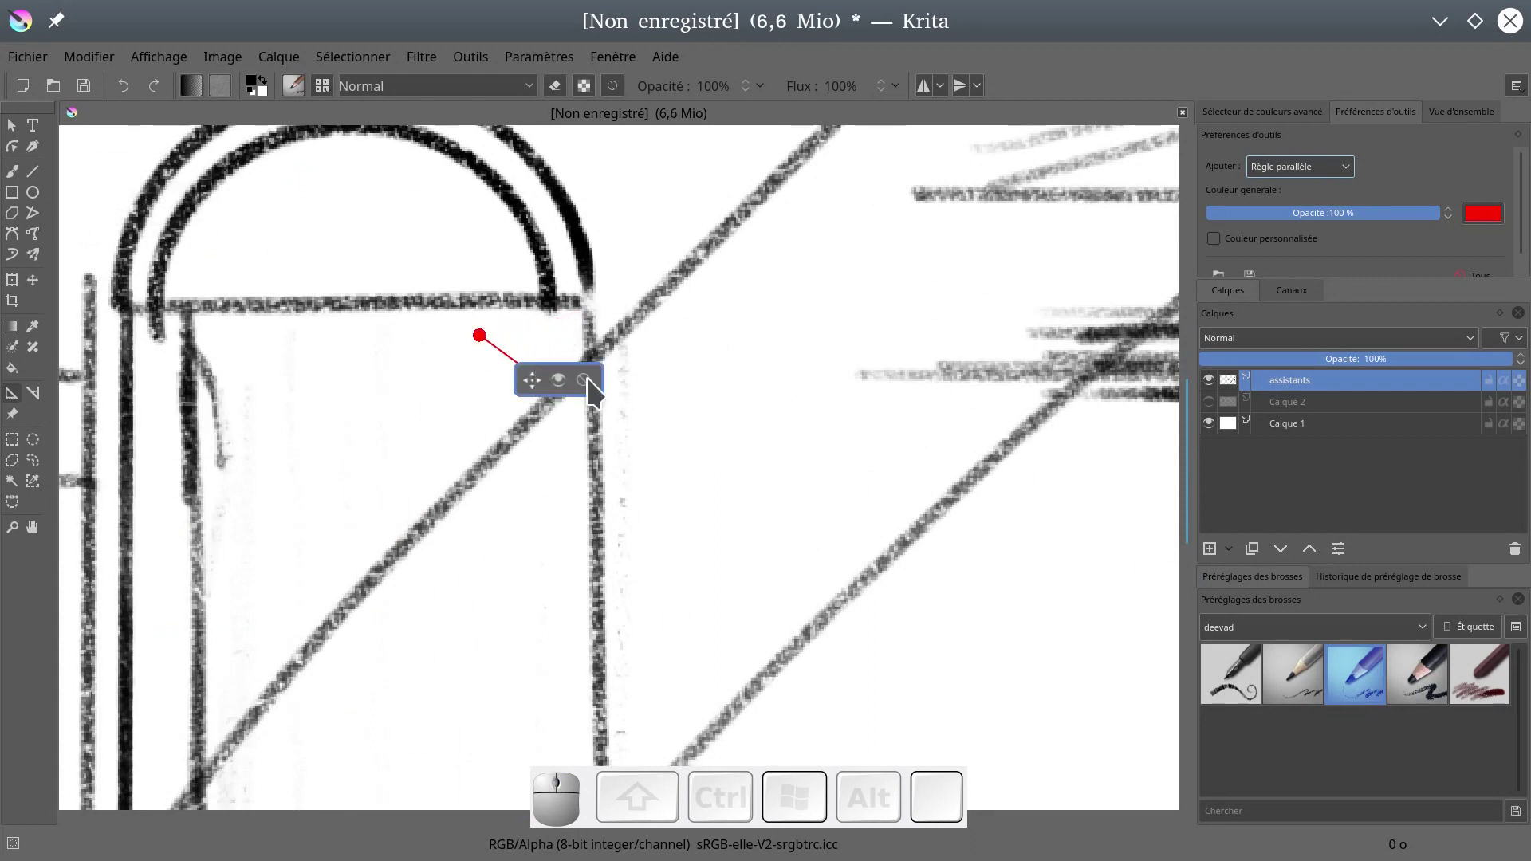
# - Brush short, dense hatching strokes in the upper right corner of the door opening, just below the arch's base line
pyautogui.click(13, 171)
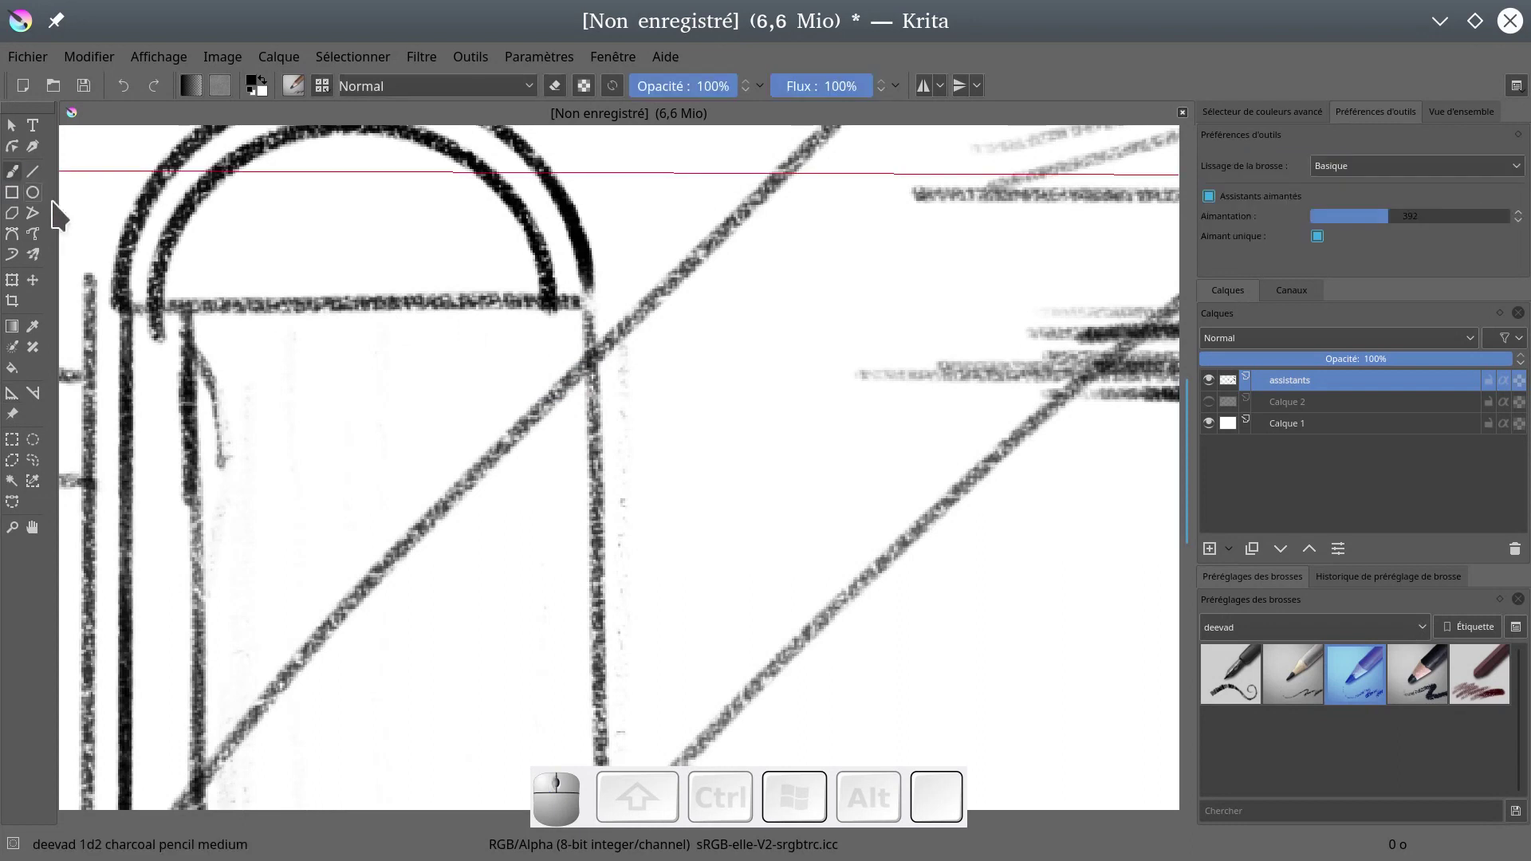
pyautogui.moveTo(465, 328)
pyautogui.mouseDown()
pyautogui.moveTo(534, 344)
pyautogui.moveTo(550, 725)
pyautogui.mouseUp()
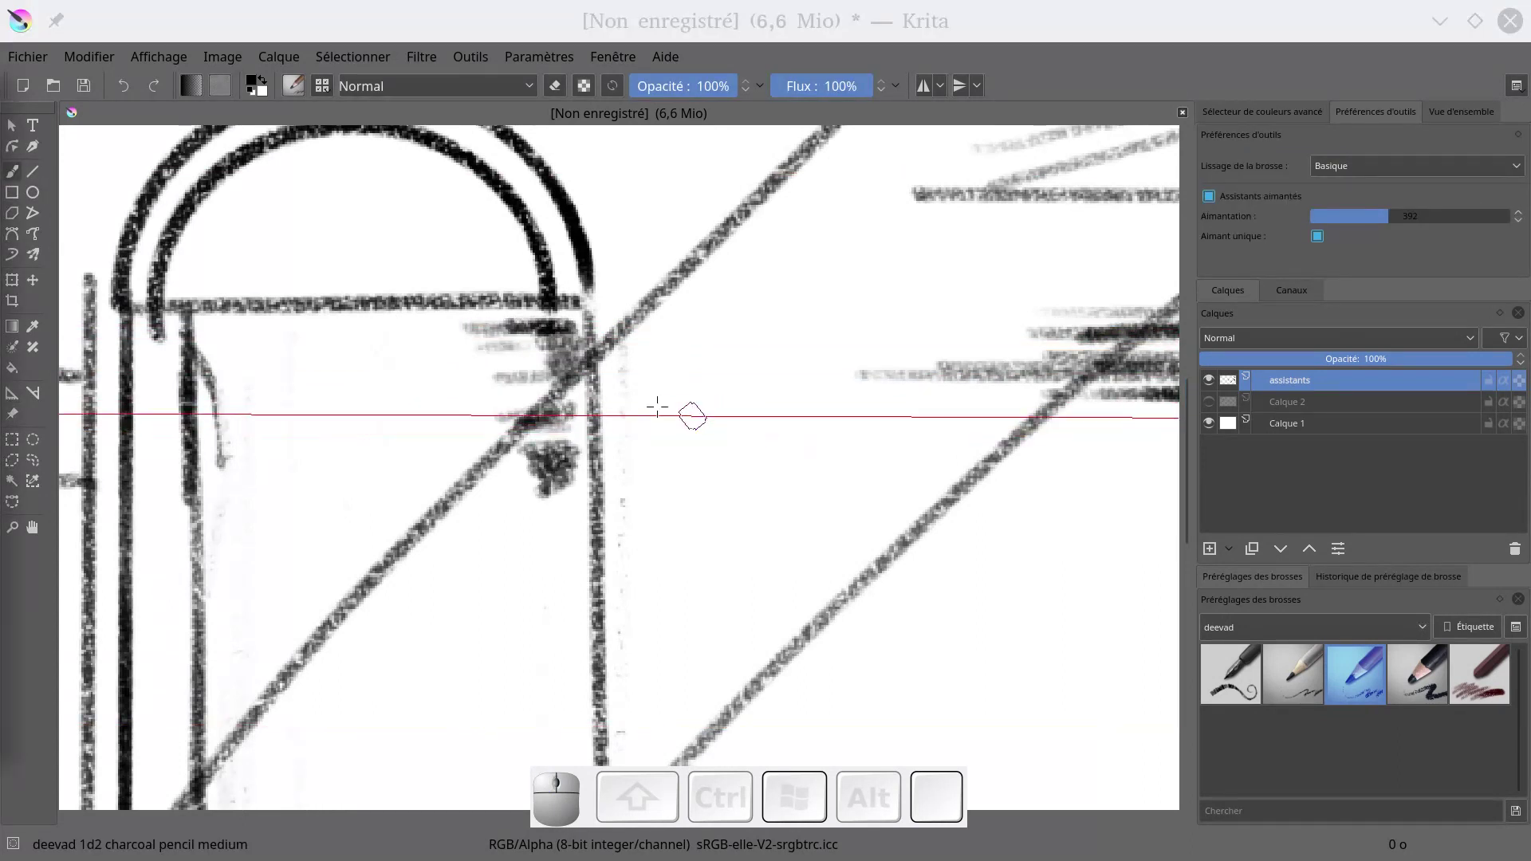
pyautogui.moveTo(487, 330)
pyautogui.mouseDown()
pyautogui.moveTo(547, 331)
pyautogui.moveTo(490, 330)
pyautogui.moveTo(553, 275)
pyautogui.moveTo(529, 355)
pyautogui.moveTo(477, 246)
pyautogui.moveTo(469, 384)
pyautogui.moveTo(505, 375)
pyautogui.moveTo(529, 342)
pyautogui.moveTo(567, 344)
pyautogui.moveTo(586, 391)
pyautogui.moveTo(571, 460)
pyautogui.moveTo(568, 404)
pyautogui.moveTo(597, 407)
pyautogui.moveTo(578, 420)
pyautogui.moveTo(583, 445)
pyautogui.moveTo(579, 349)
pyautogui.moveTo(576, 435)
pyautogui.mouseUp()
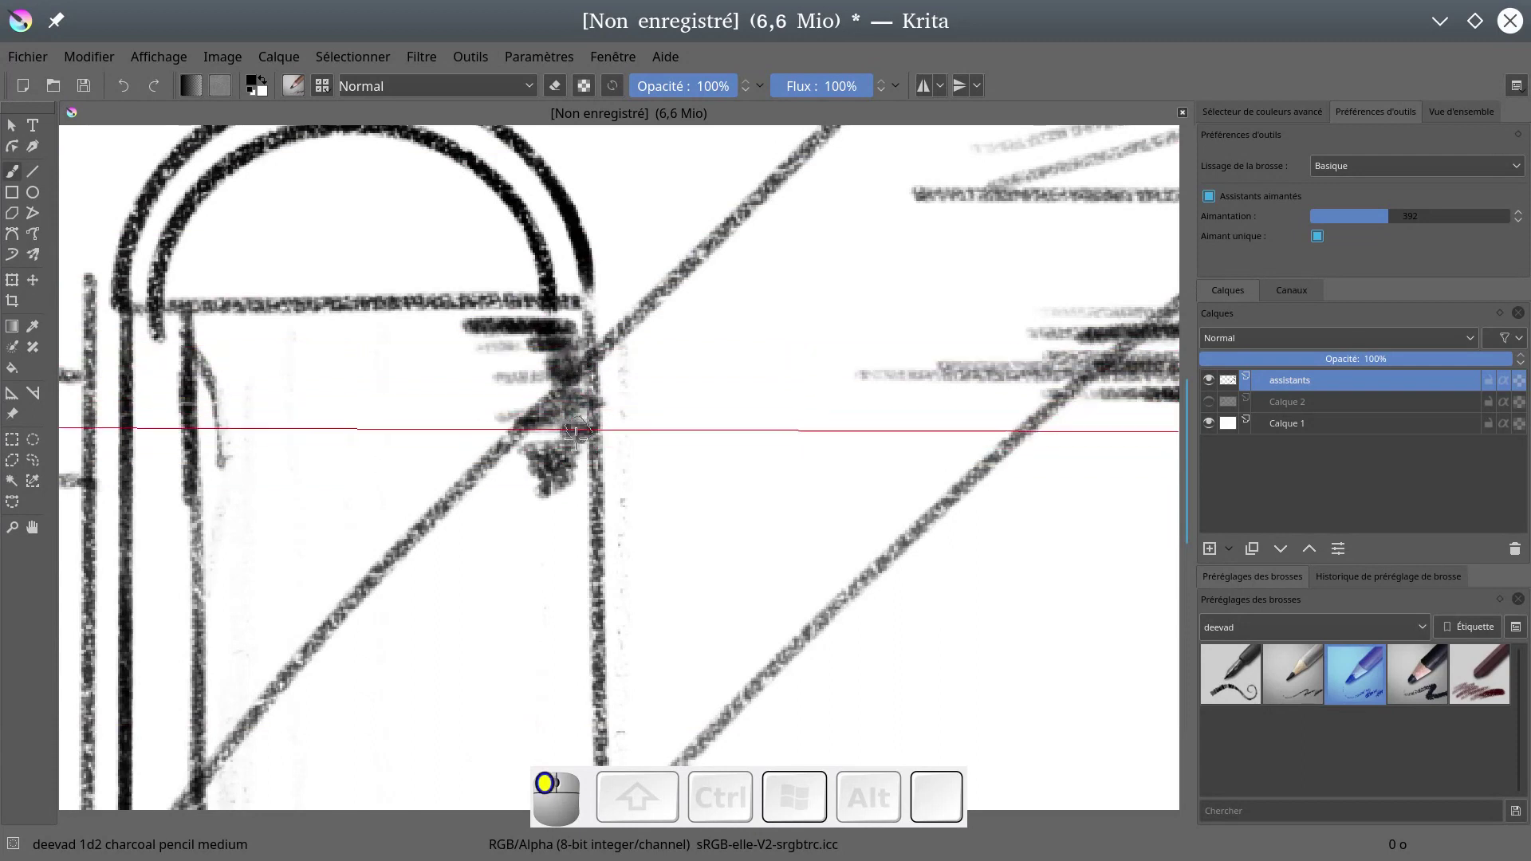
# - Brush three long, nearly horizontal strokes one above the other across the door's right post
pyautogui.moveTo(267, 611)
pyautogui.mouseDown()
pyautogui.moveTo(640, 610)
pyautogui.moveTo(901, 633)
pyautogui.mouseUp()
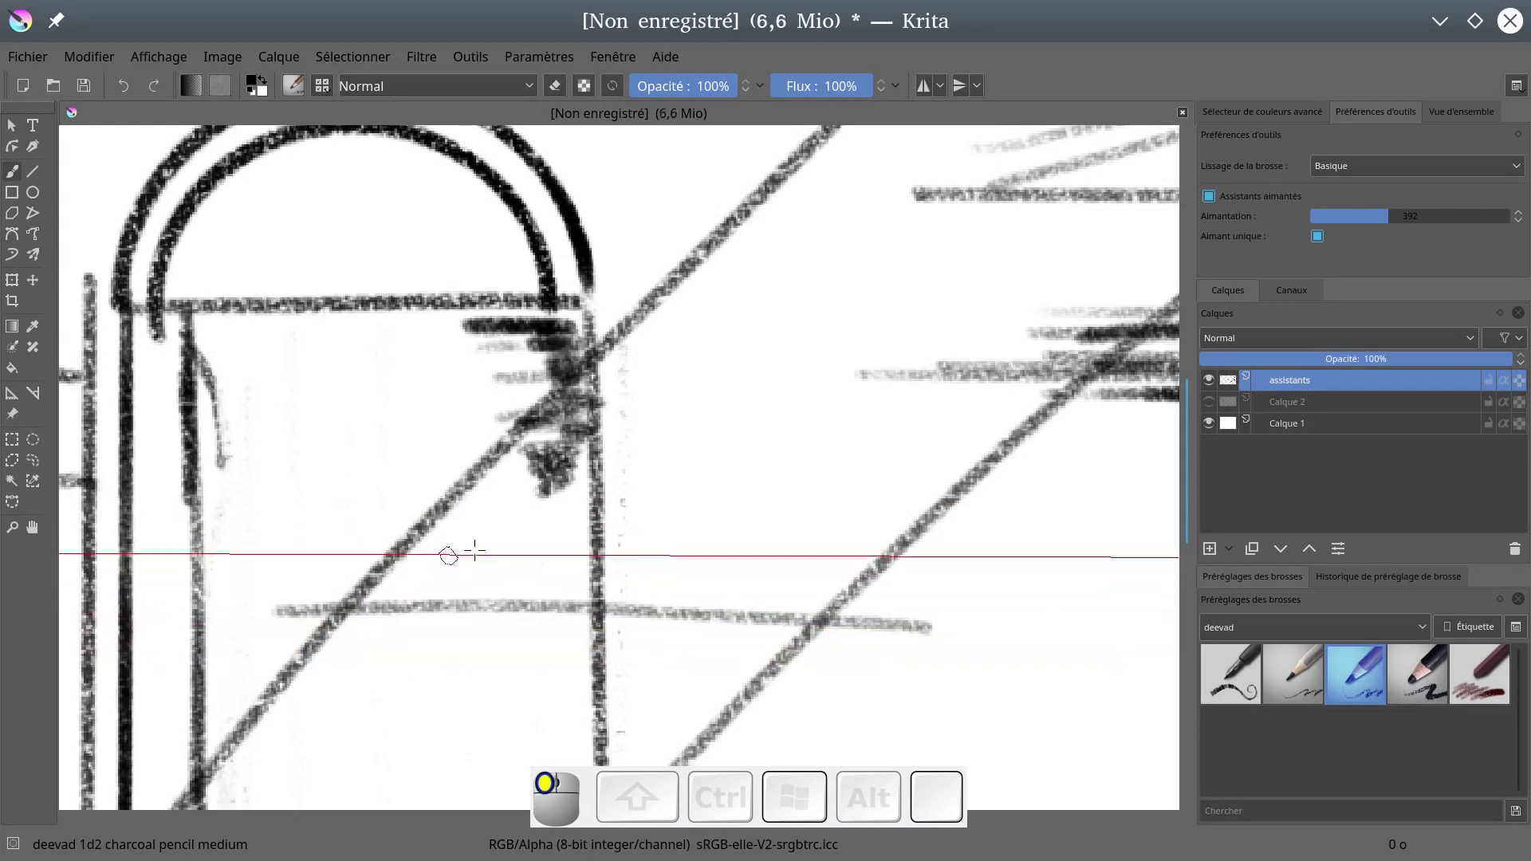
pyautogui.moveTo(449, 554); pyautogui.dragTo(965, 532)
pyautogui.moveTo(489, 512); pyautogui.dragTo(877, 511)
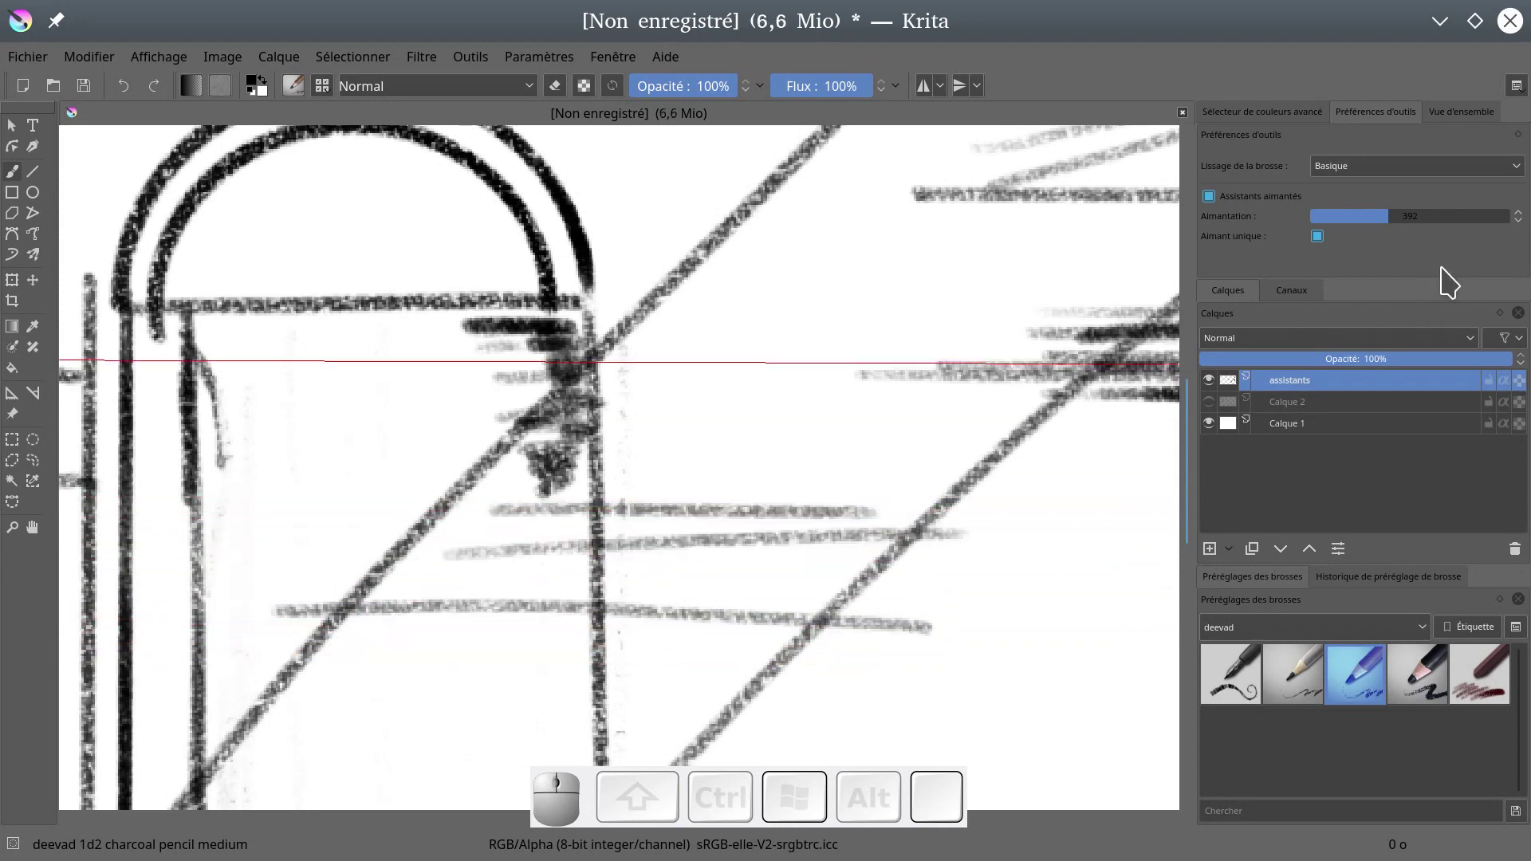
# - Raise the snapping strength (Aimantation) to 728 and brush horizontal strokes and hatching to the right of the door post
pyautogui.moveTo(1445, 216); pyautogui.dragTo(1454, 217)
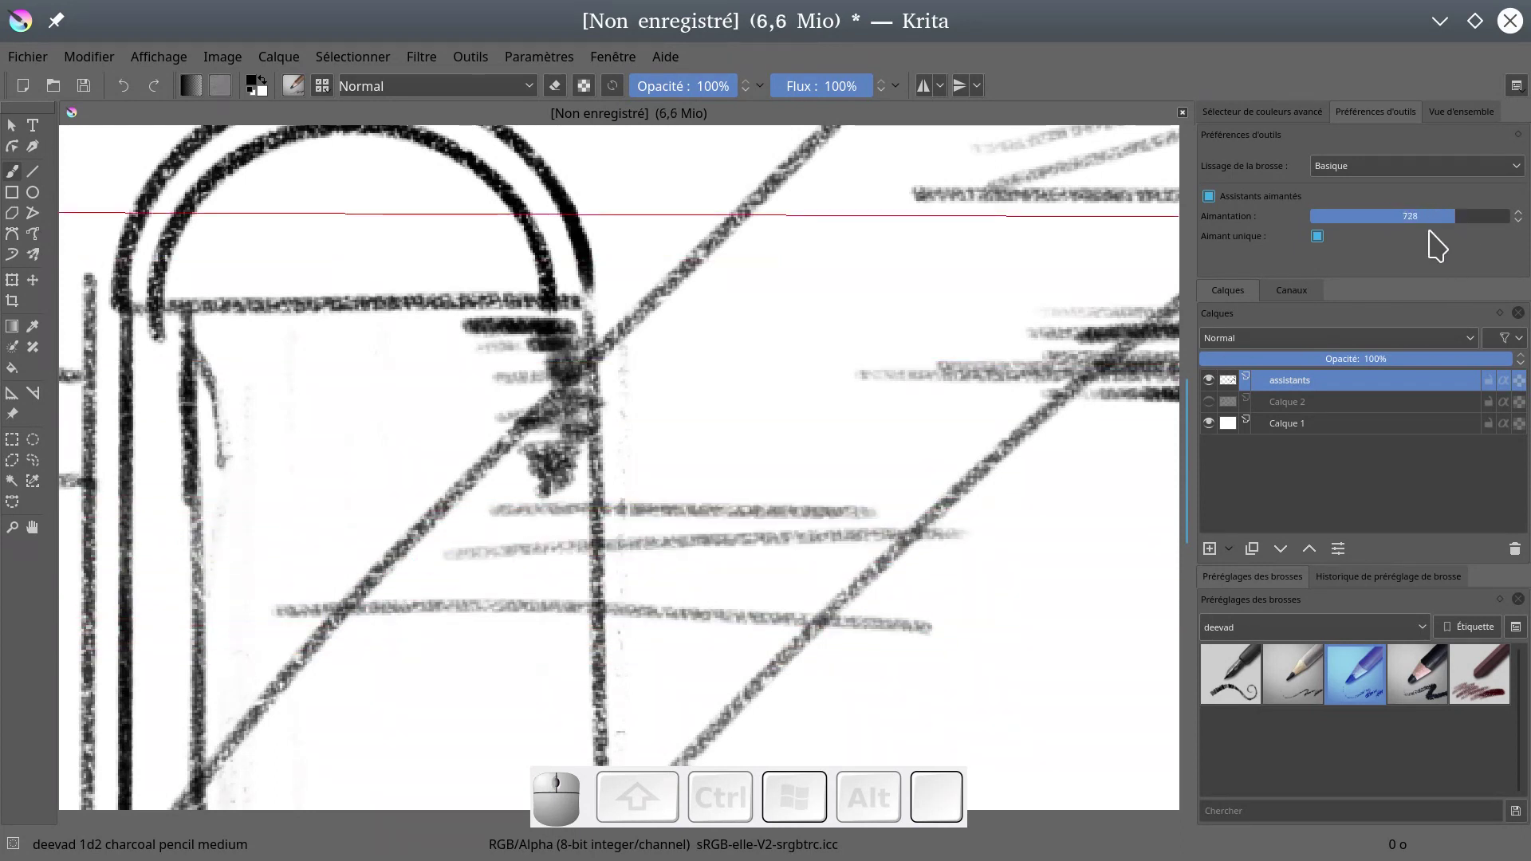
pyautogui.moveTo(649, 453); pyautogui.dragTo(1084, 463)
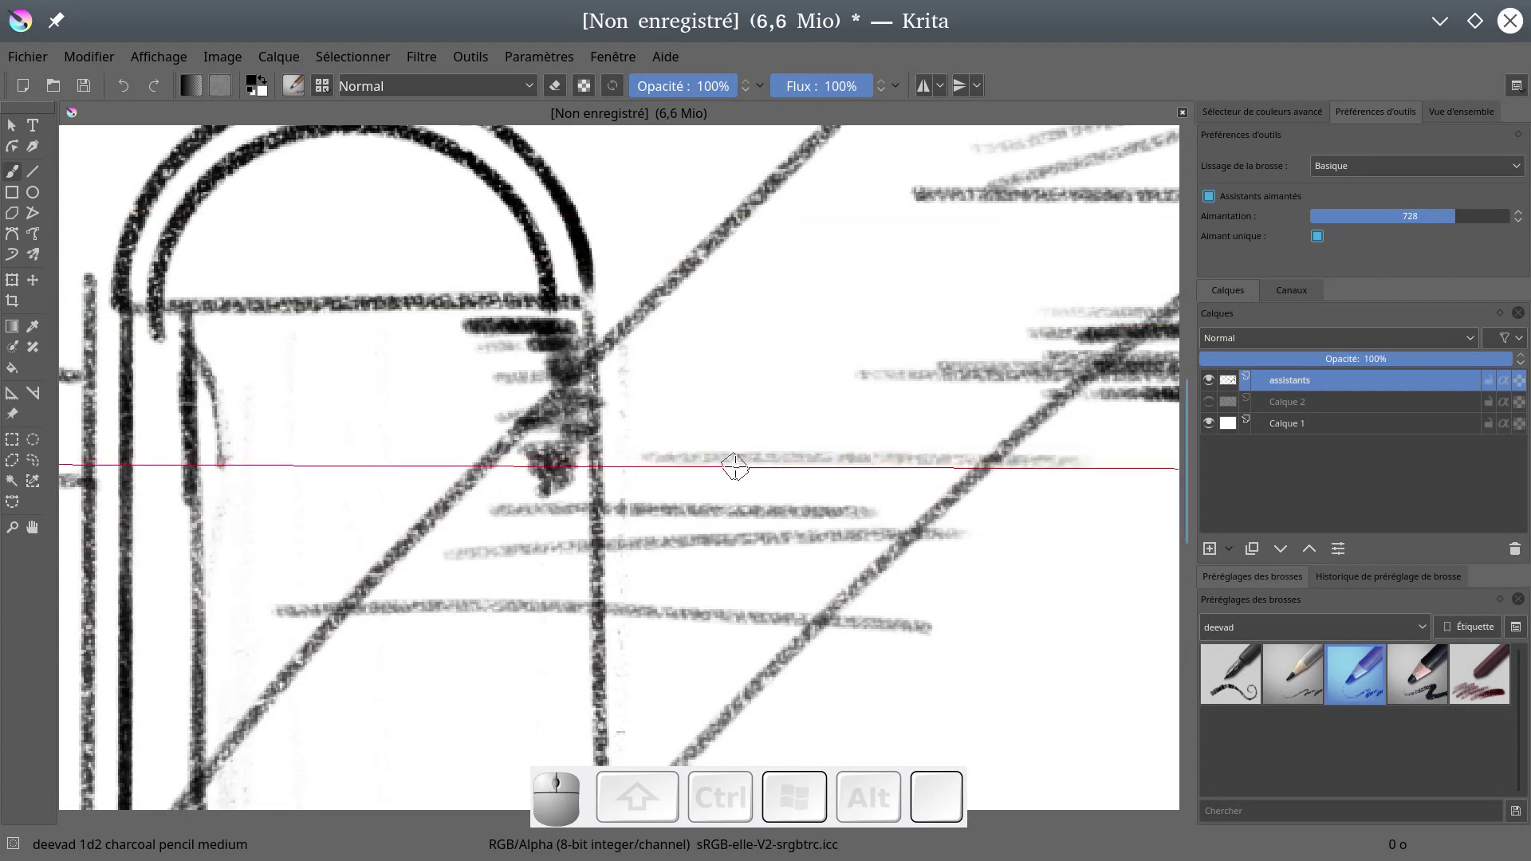
pyautogui.moveTo(674, 446)
pyautogui.mouseDown()
pyautogui.moveTo(1141, 466)
pyautogui.moveTo(893, 437)
pyautogui.moveTo(772, 462)
pyautogui.moveTo(1053, 468)
pyautogui.moveTo(984, 492)
pyautogui.moveTo(1034, 503)
pyautogui.moveTo(840, 340)
pyautogui.moveTo(846, 403)
pyautogui.moveTo(1024, 484)
pyautogui.moveTo(976, 514)
pyautogui.moveTo(962, 495)
pyautogui.moveTo(979, 515)
pyautogui.moveTo(939, 514)
pyautogui.moveTo(993, 499)
pyautogui.moveTo(977, 488)
pyautogui.moveTo(1024, 450)
pyautogui.moveTo(1093, 455)
pyautogui.moveTo(1009, 448)
pyautogui.mouseUp()
pyautogui.moveTo(1006, 448)
pyautogui.mouseDown()
pyautogui.moveTo(1046, 458)
pyautogui.moveTo(1014, 455)
pyautogui.moveTo(1028, 473)
pyautogui.moveTo(963, 493)
pyautogui.moveTo(1084, 473)
pyautogui.moveTo(1040, 481)
pyautogui.moveTo(1096, 488)
pyautogui.mouseUp()
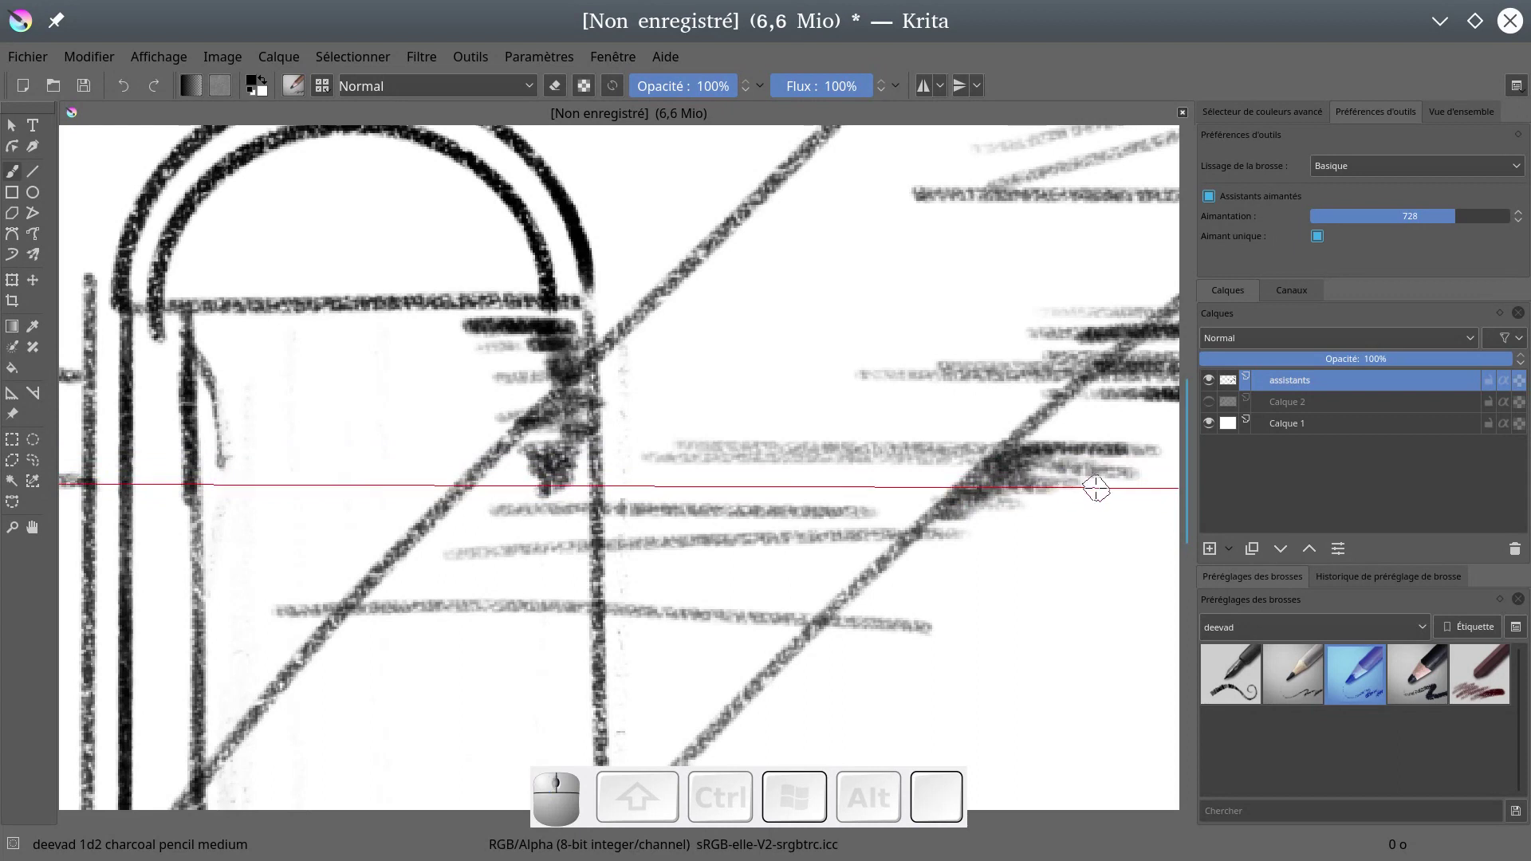